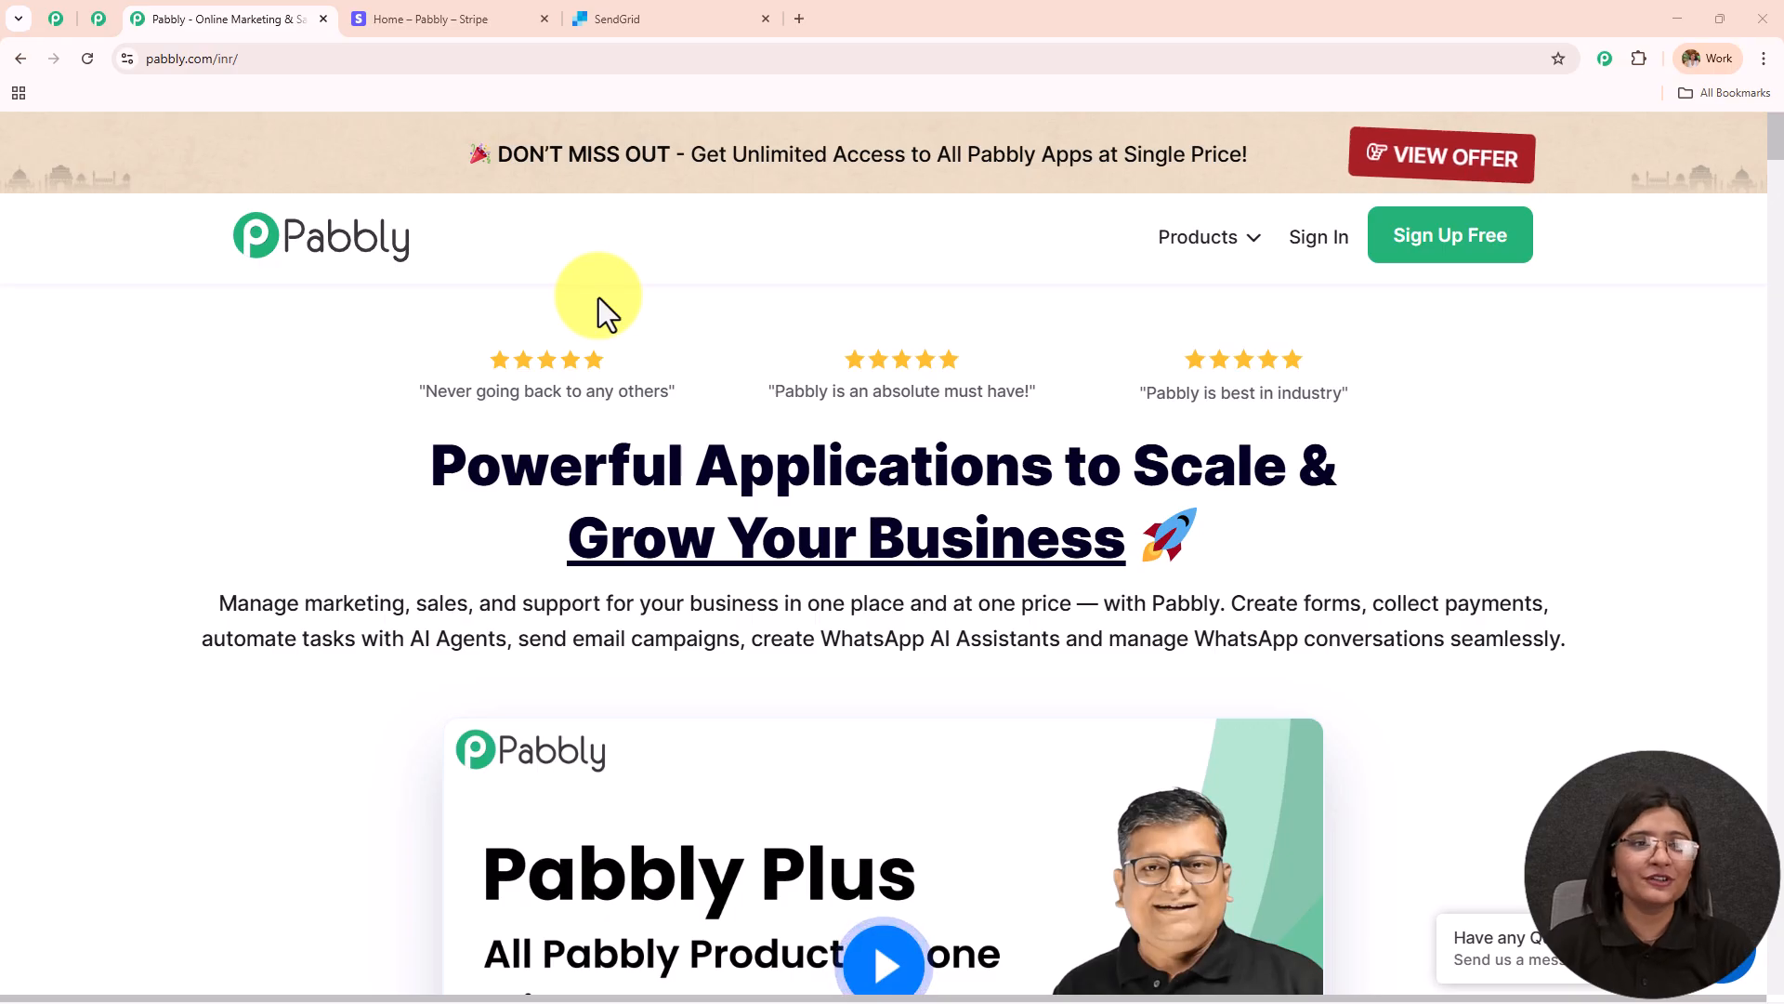
# Step: Look over the Stripe and SendGrid dashboards and the Pabbly community page
pyautogui.click(478, 18)
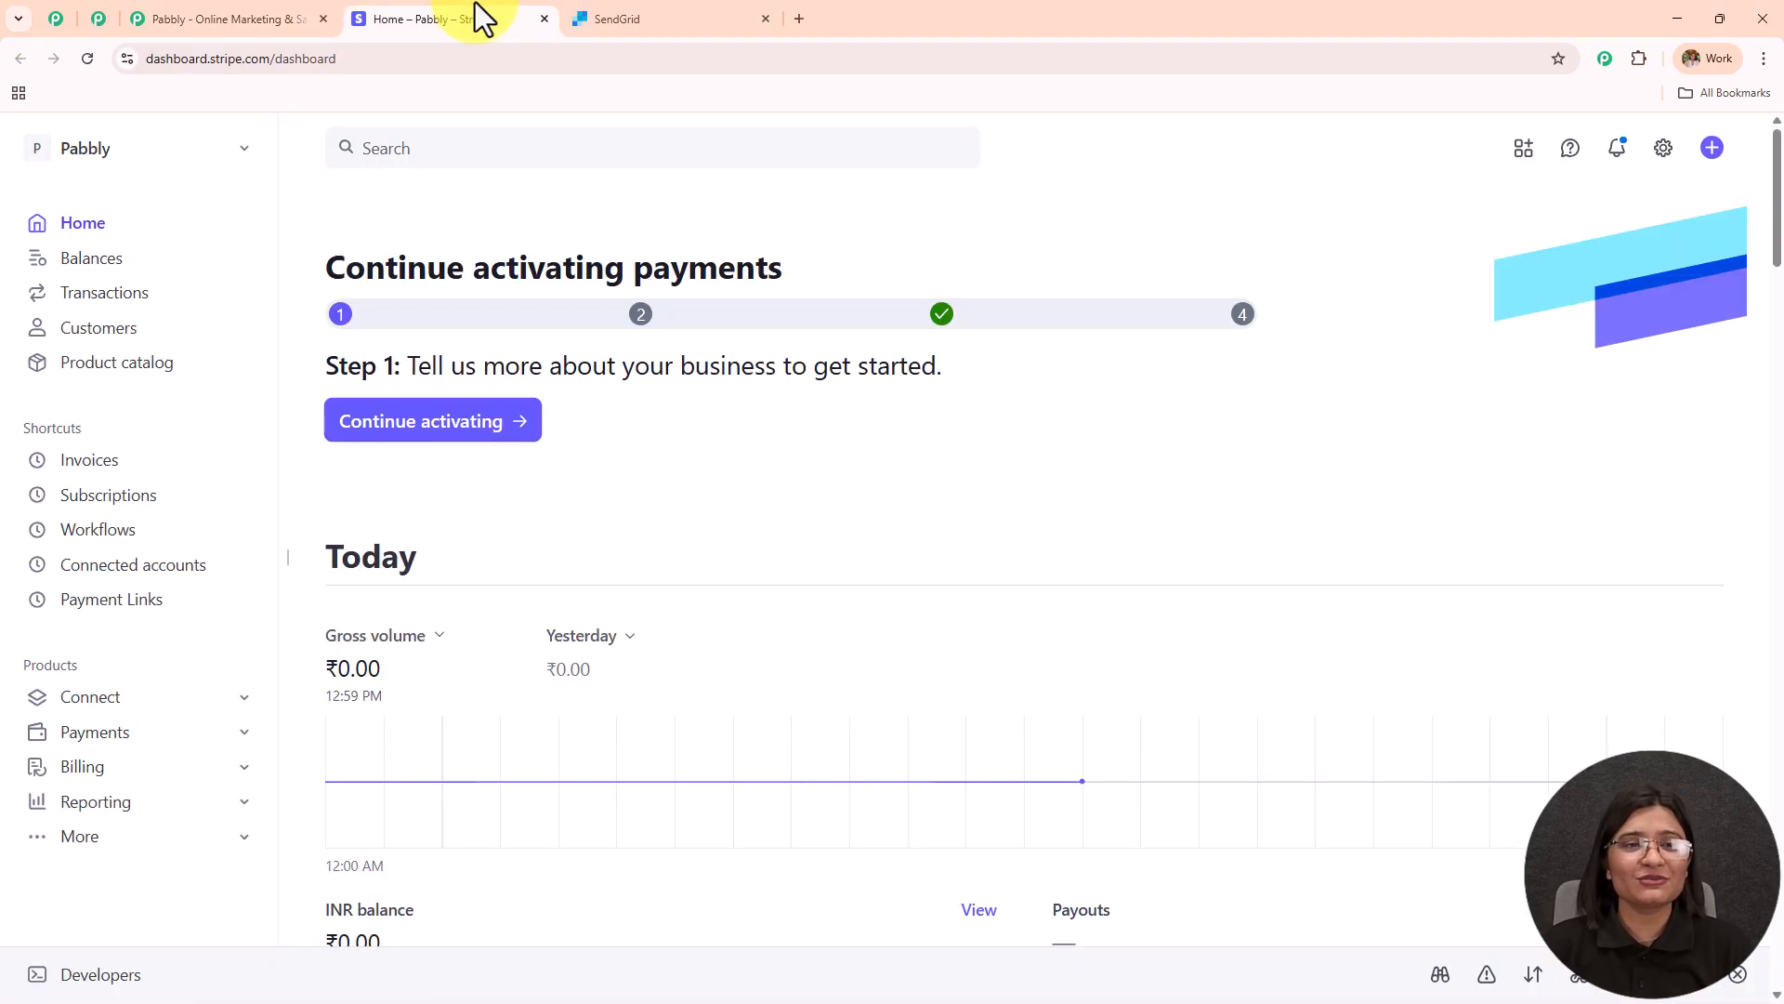
pyautogui.click(656, 18)
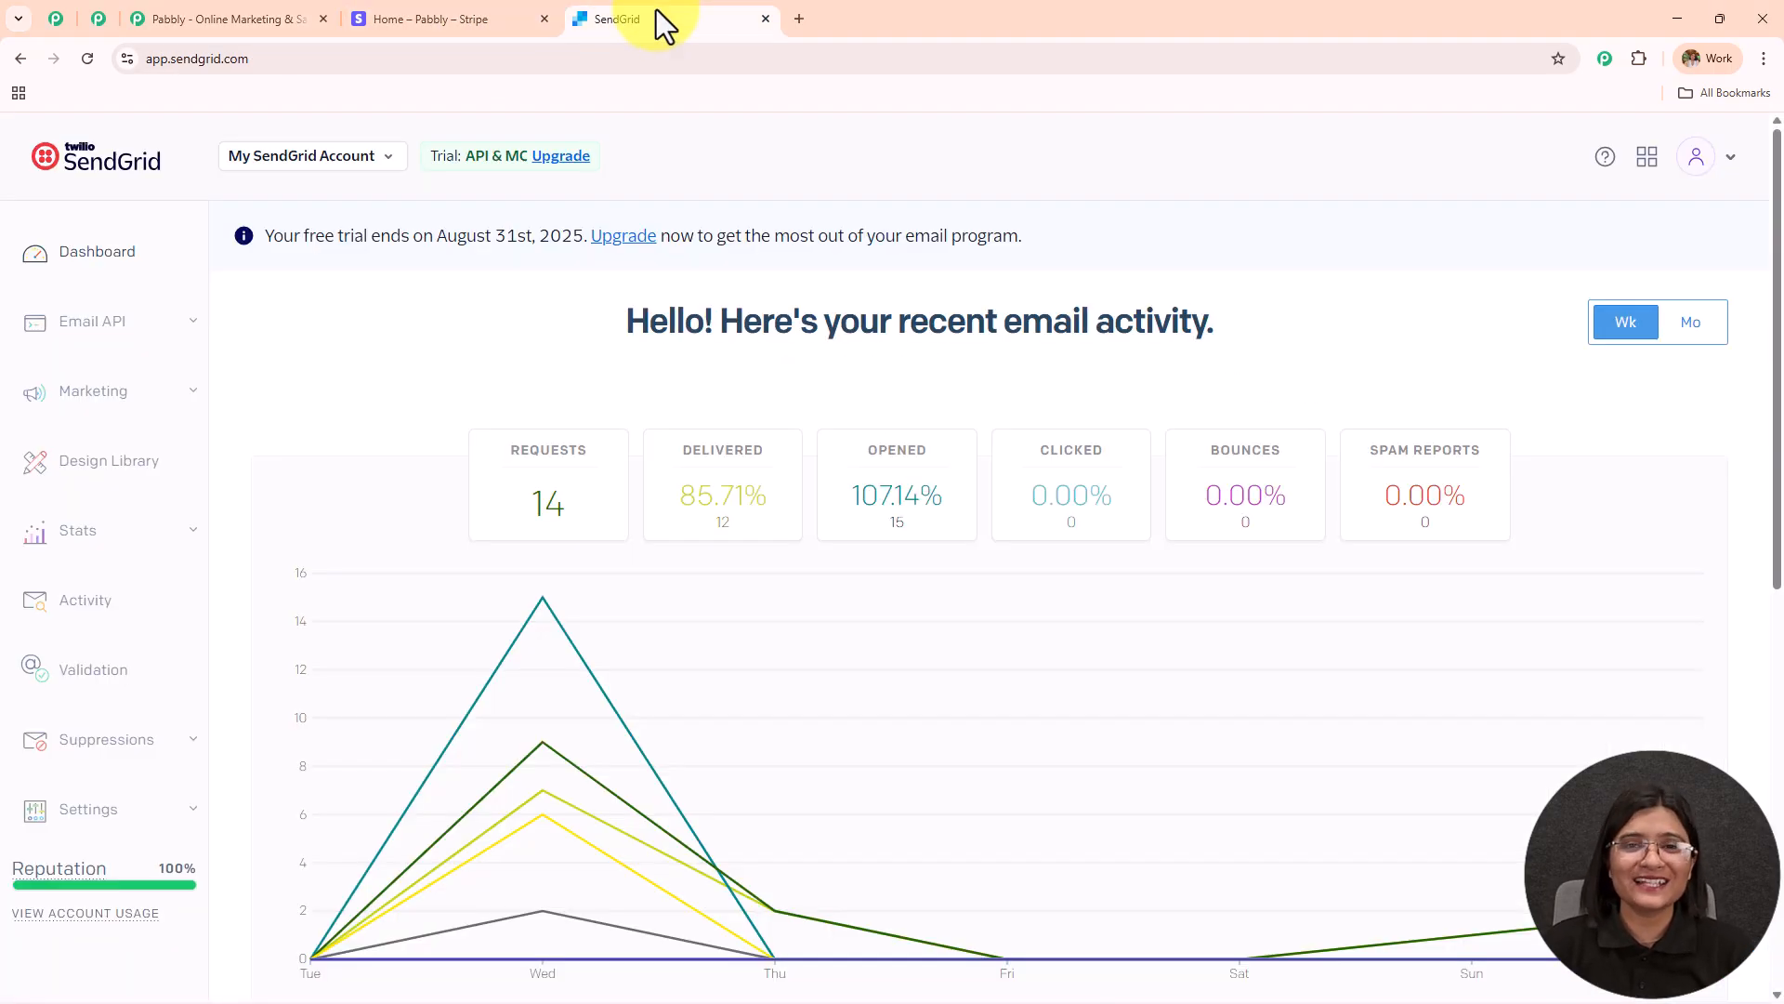
pyautogui.click(281, 20)
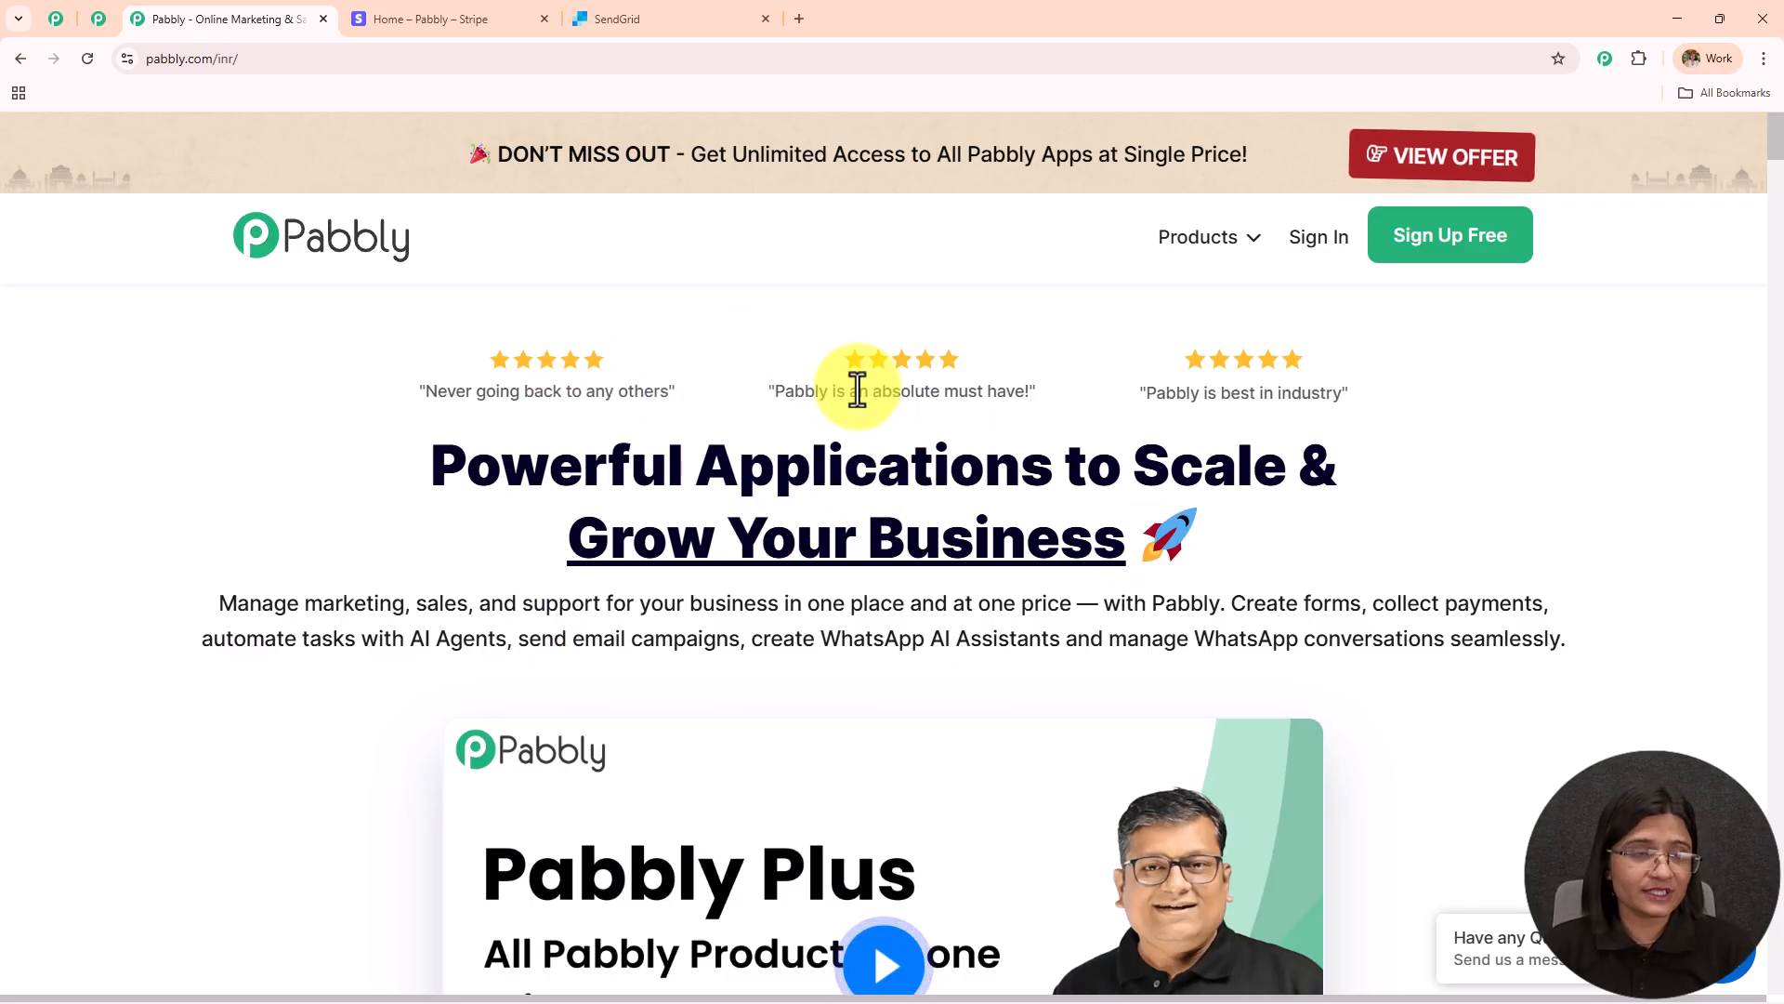
pyautogui.click(307, 58)
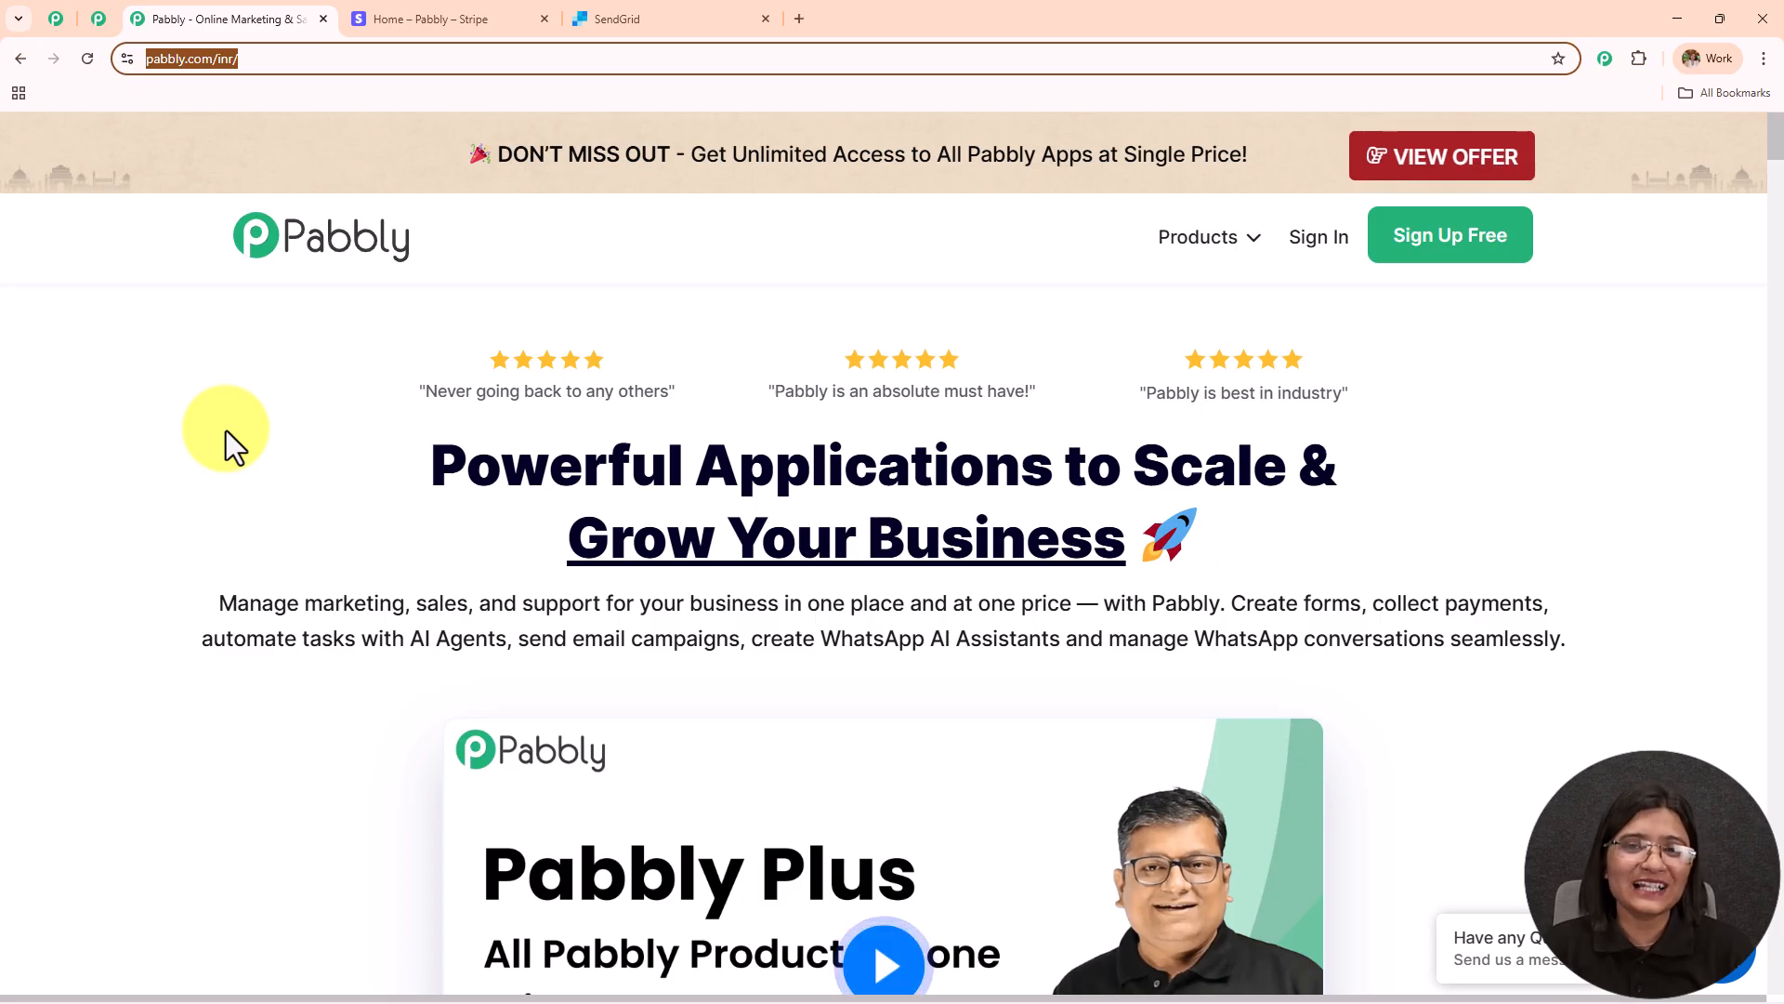
pyautogui.click(96, 20)
pyautogui.scroll(-2, 306, 334)
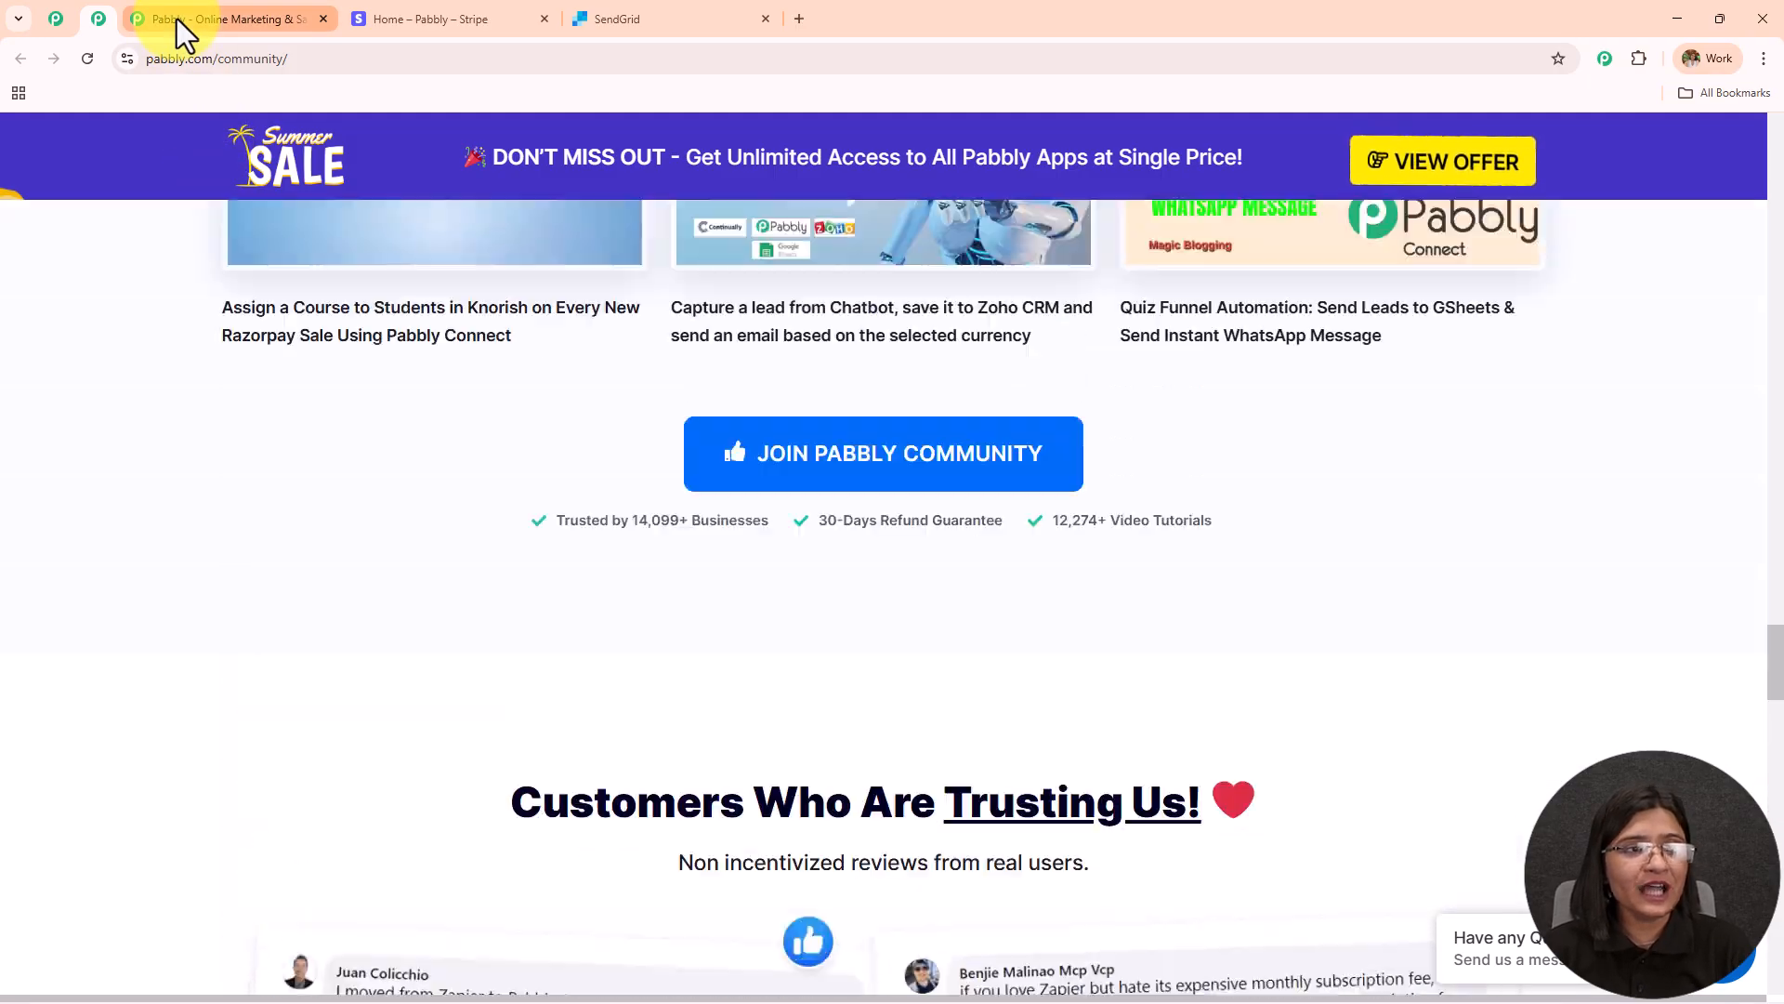
pyautogui.click(177, 19)
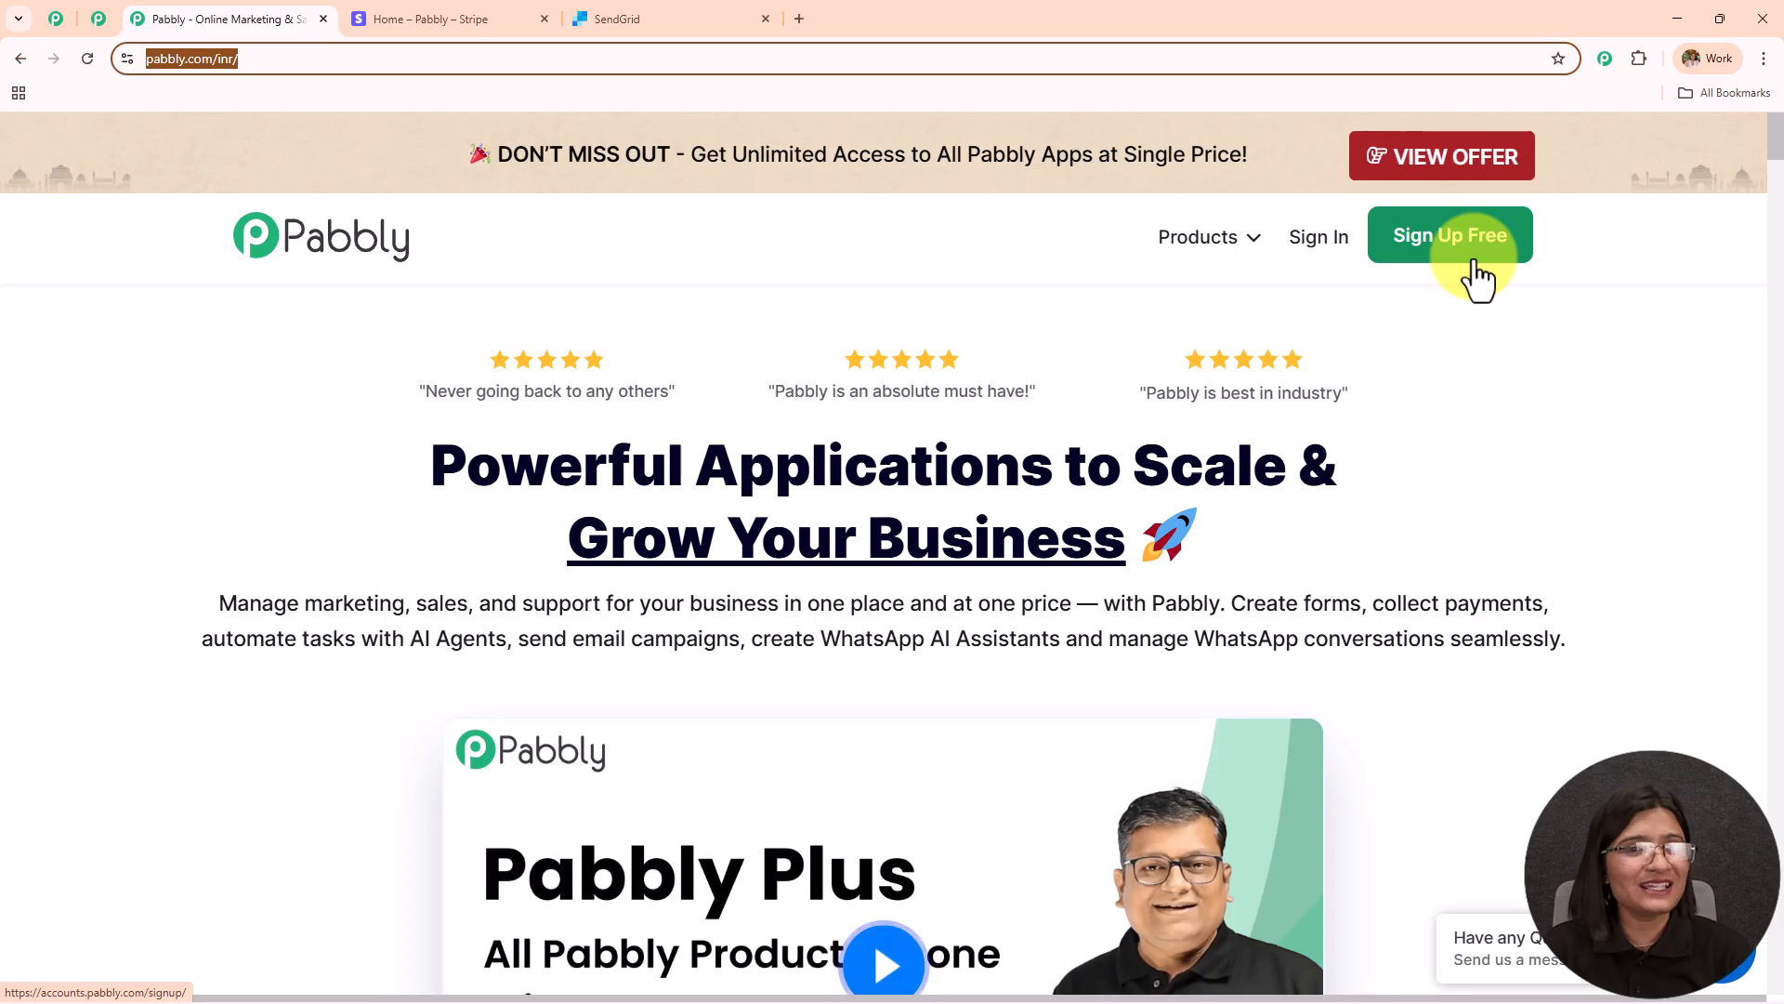
# Step: Sign in to Pabbly and open Pabbly Connect from the list of all apps
pyautogui.click(1329, 263)
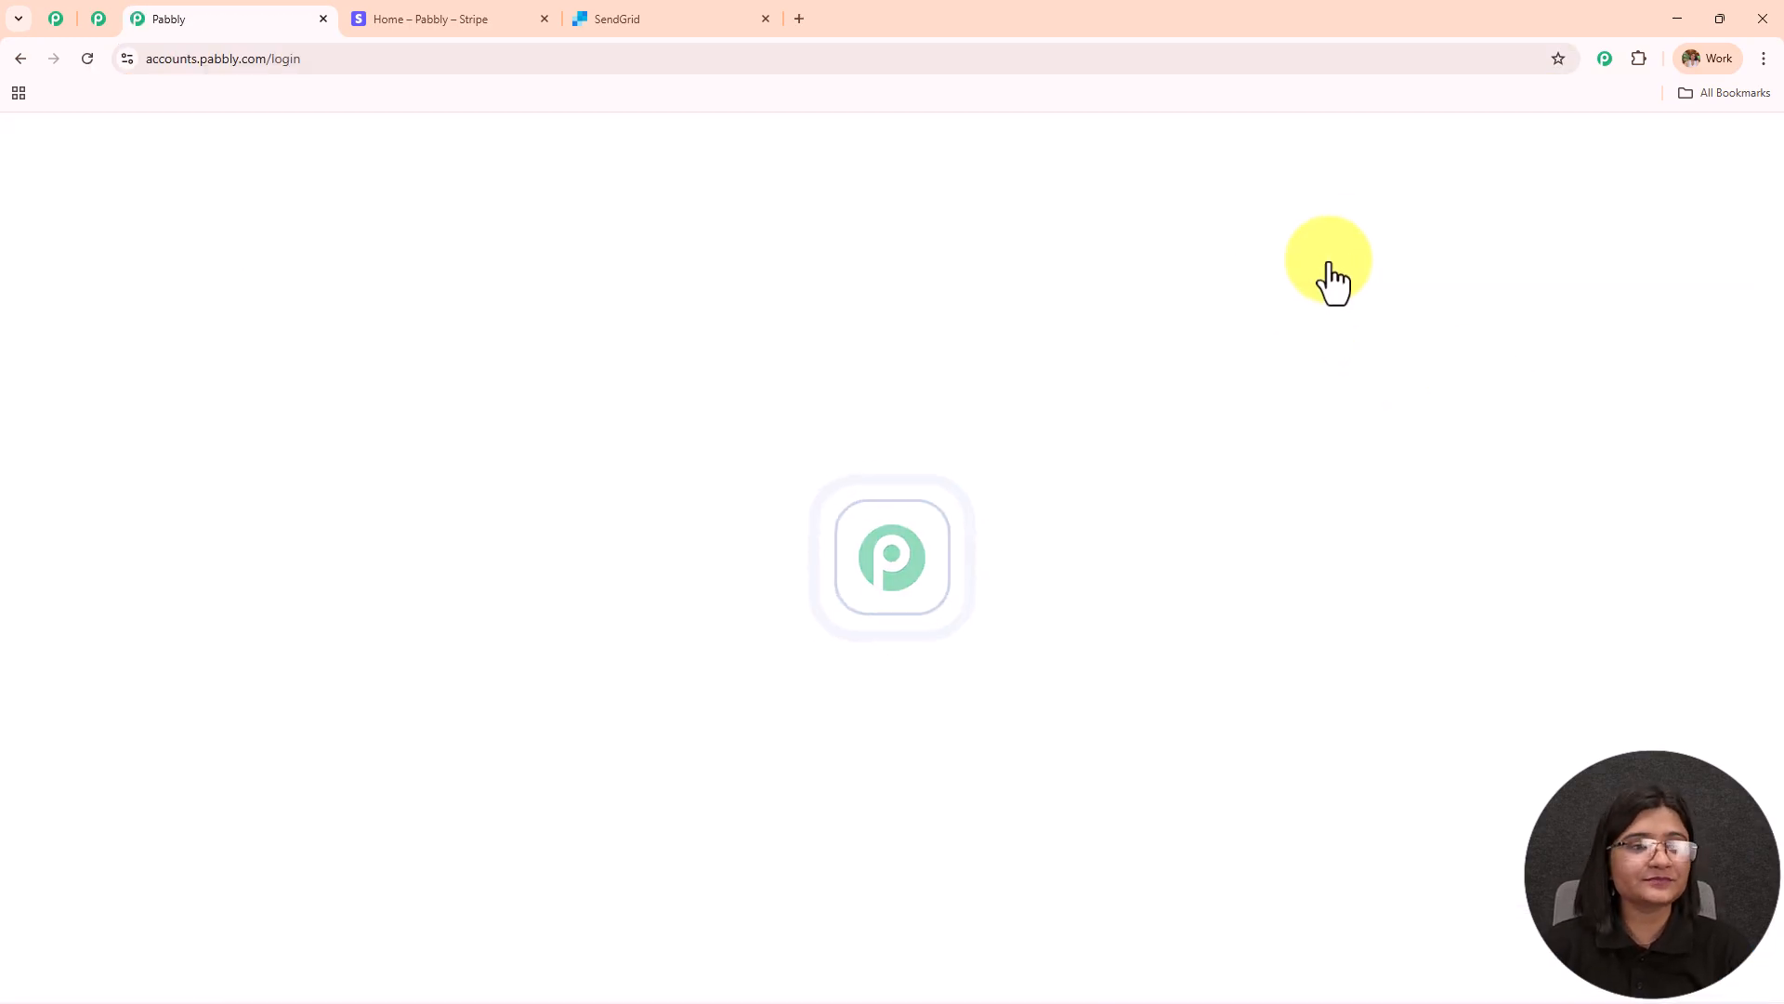
pyautogui.moveTo(132, 292); pyautogui.dragTo(891, 292)
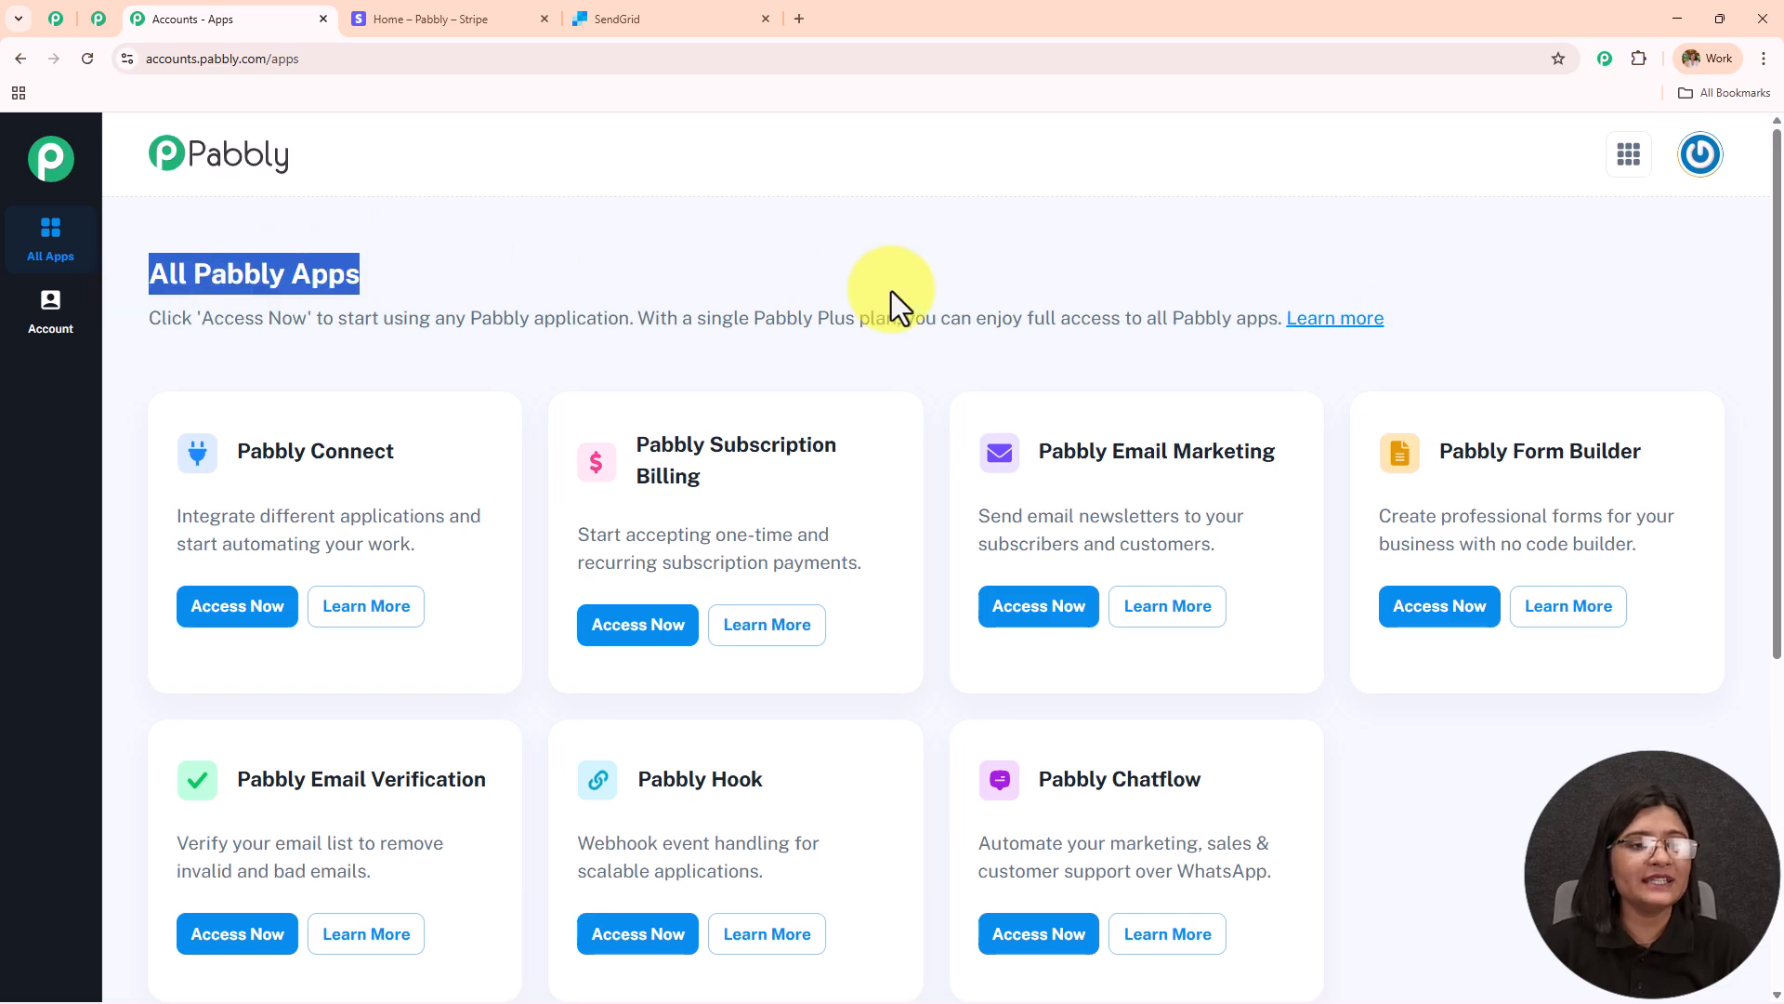
pyautogui.scroll(-3, 901, 307)
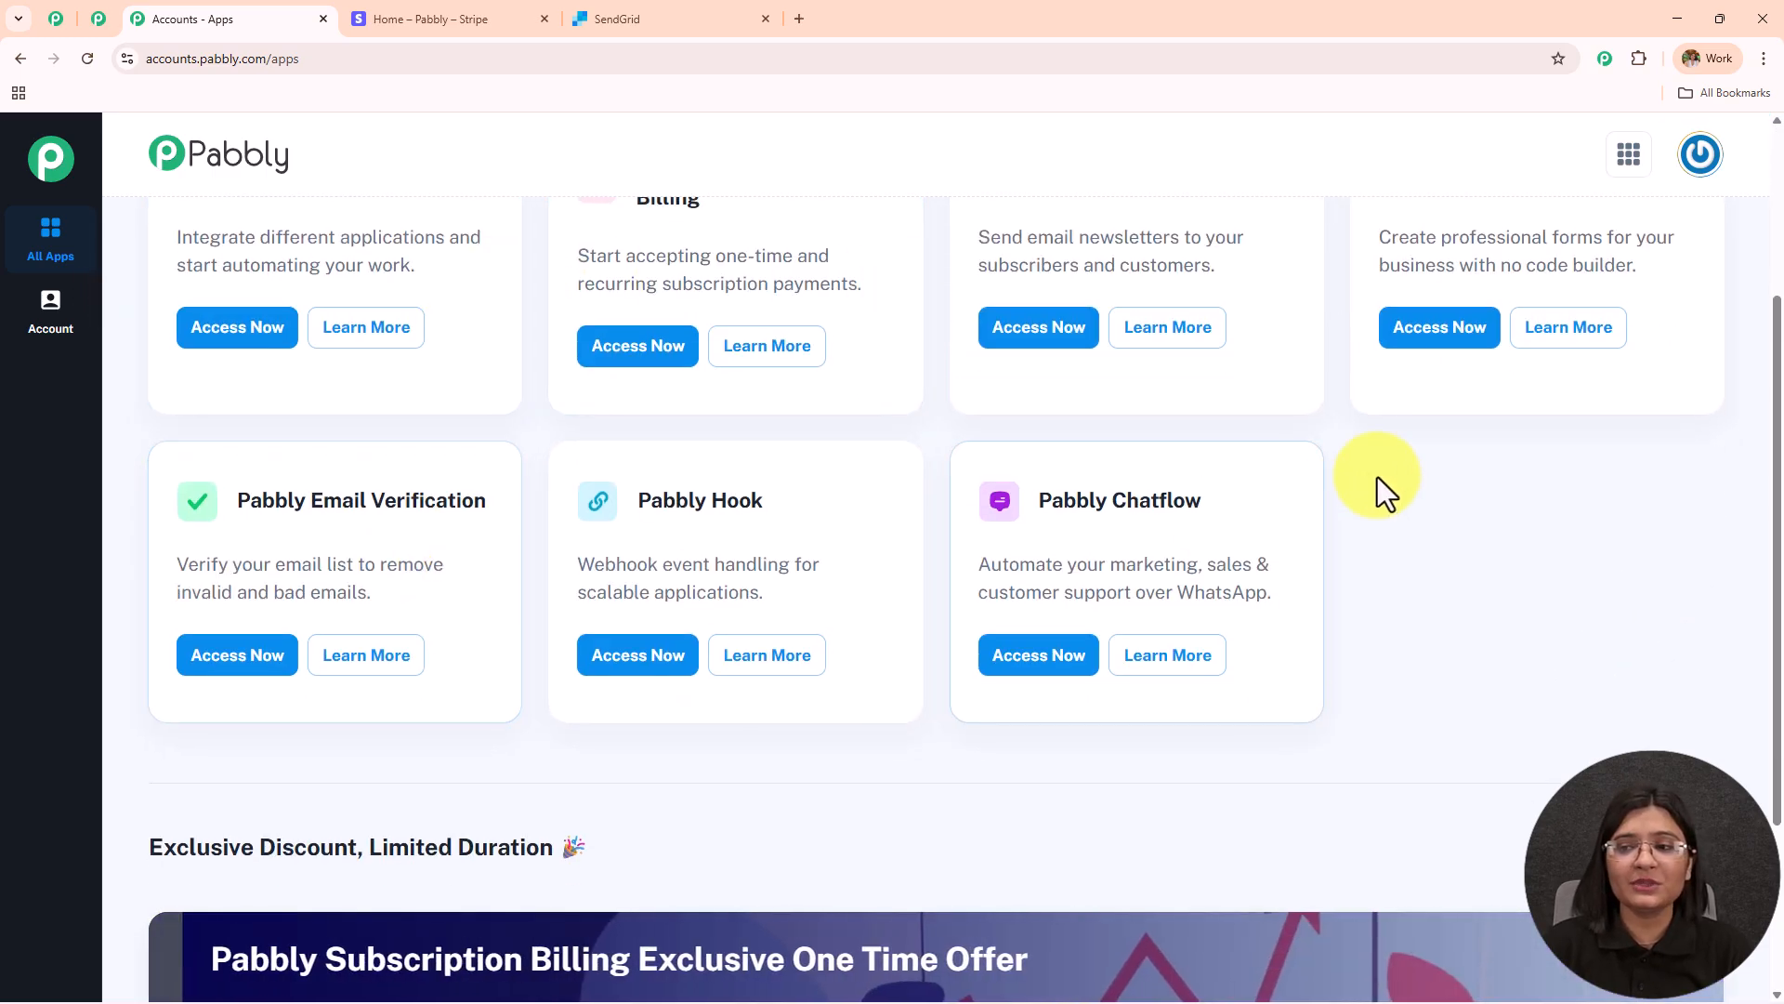
pyautogui.scroll(3, 381, 398)
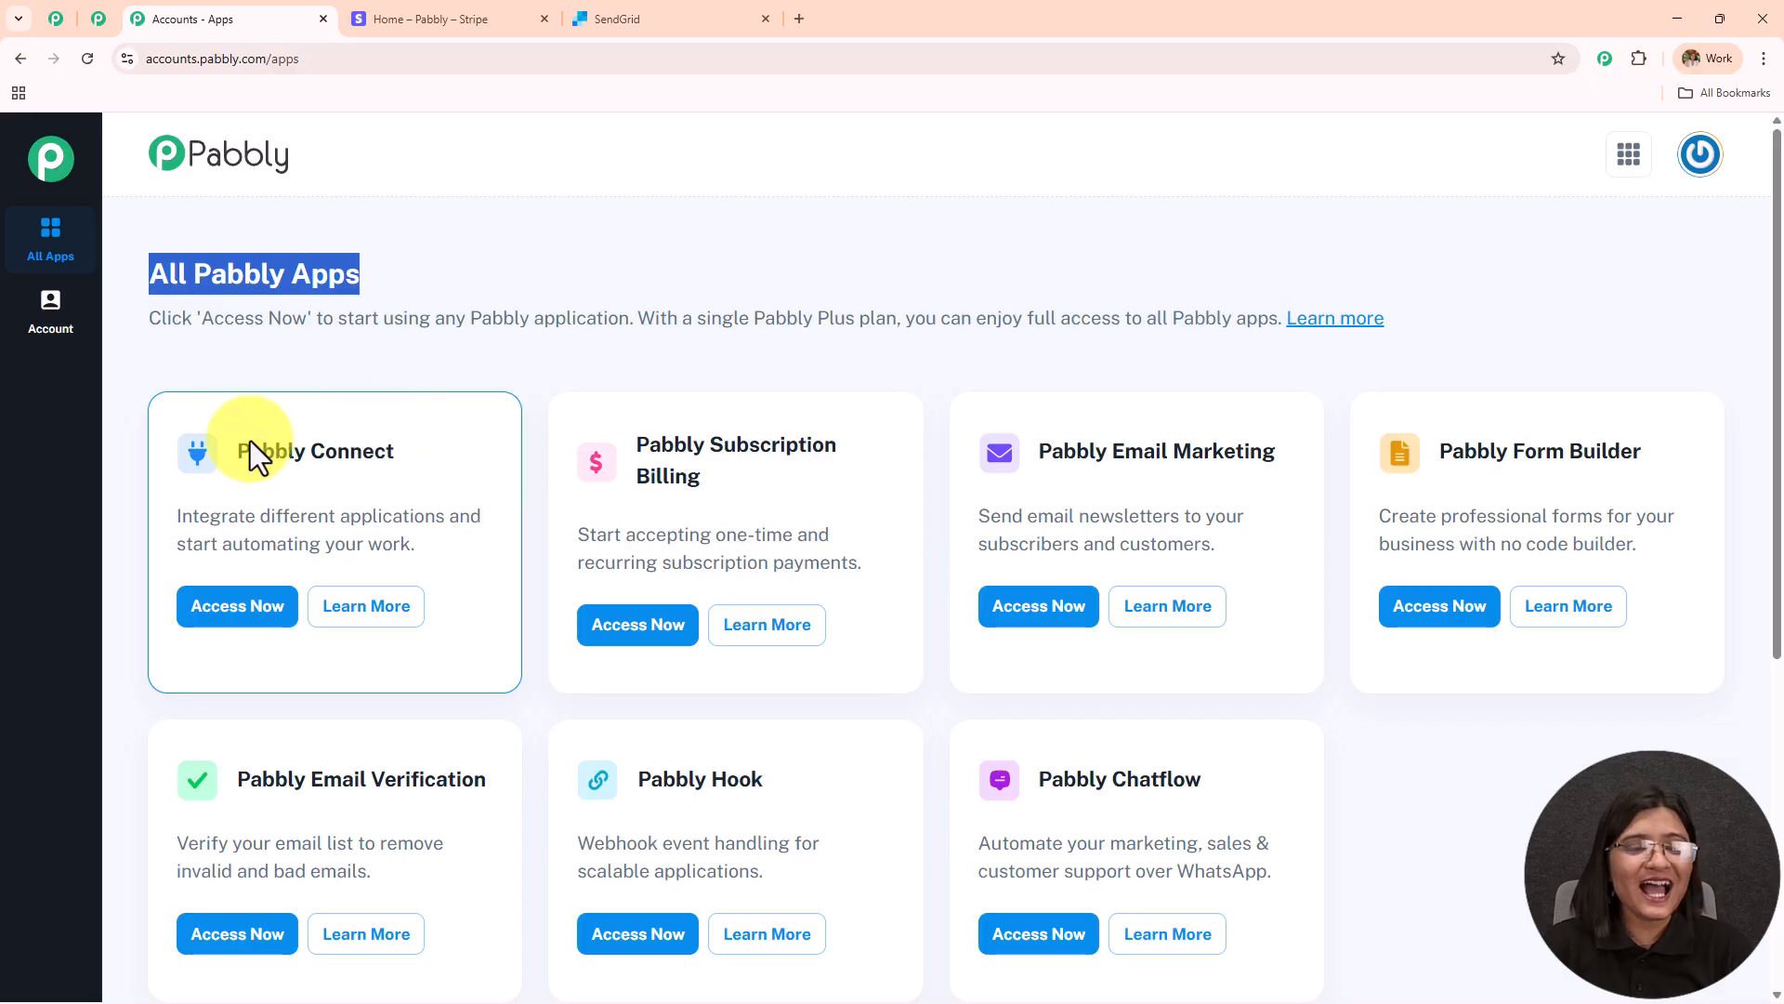
pyautogui.moveTo(240, 454); pyautogui.dragTo(446, 464)
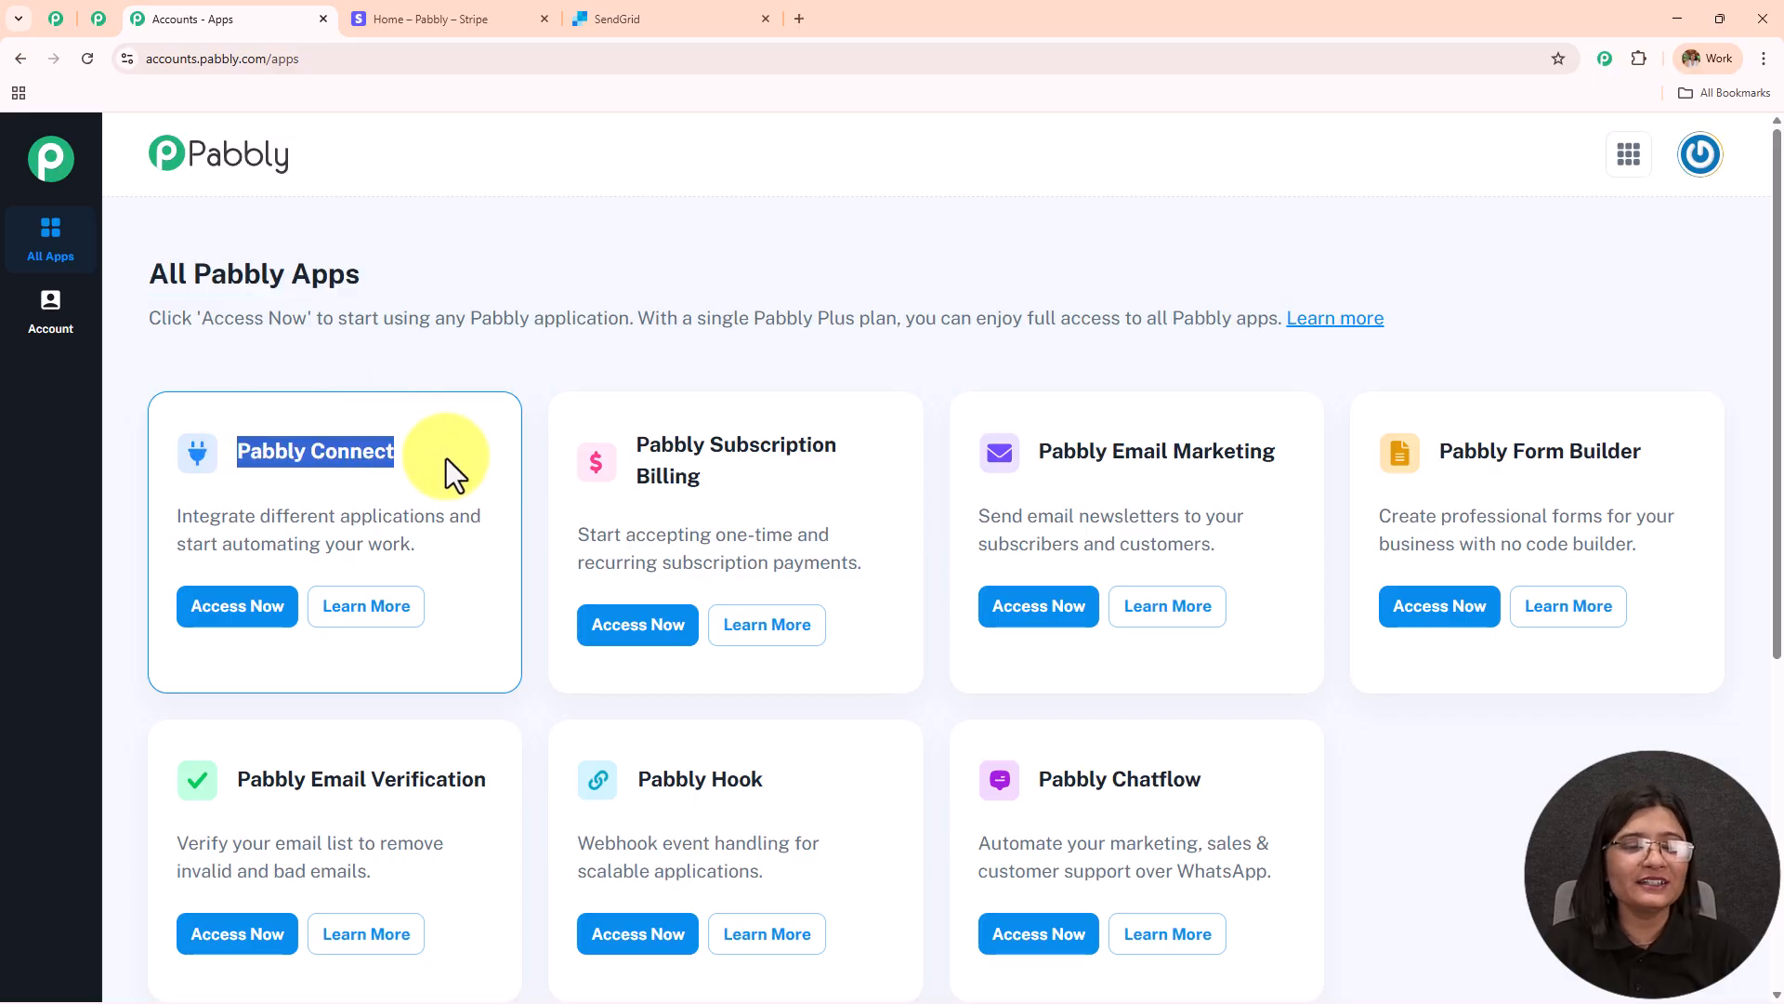
pyautogui.click(244, 619)
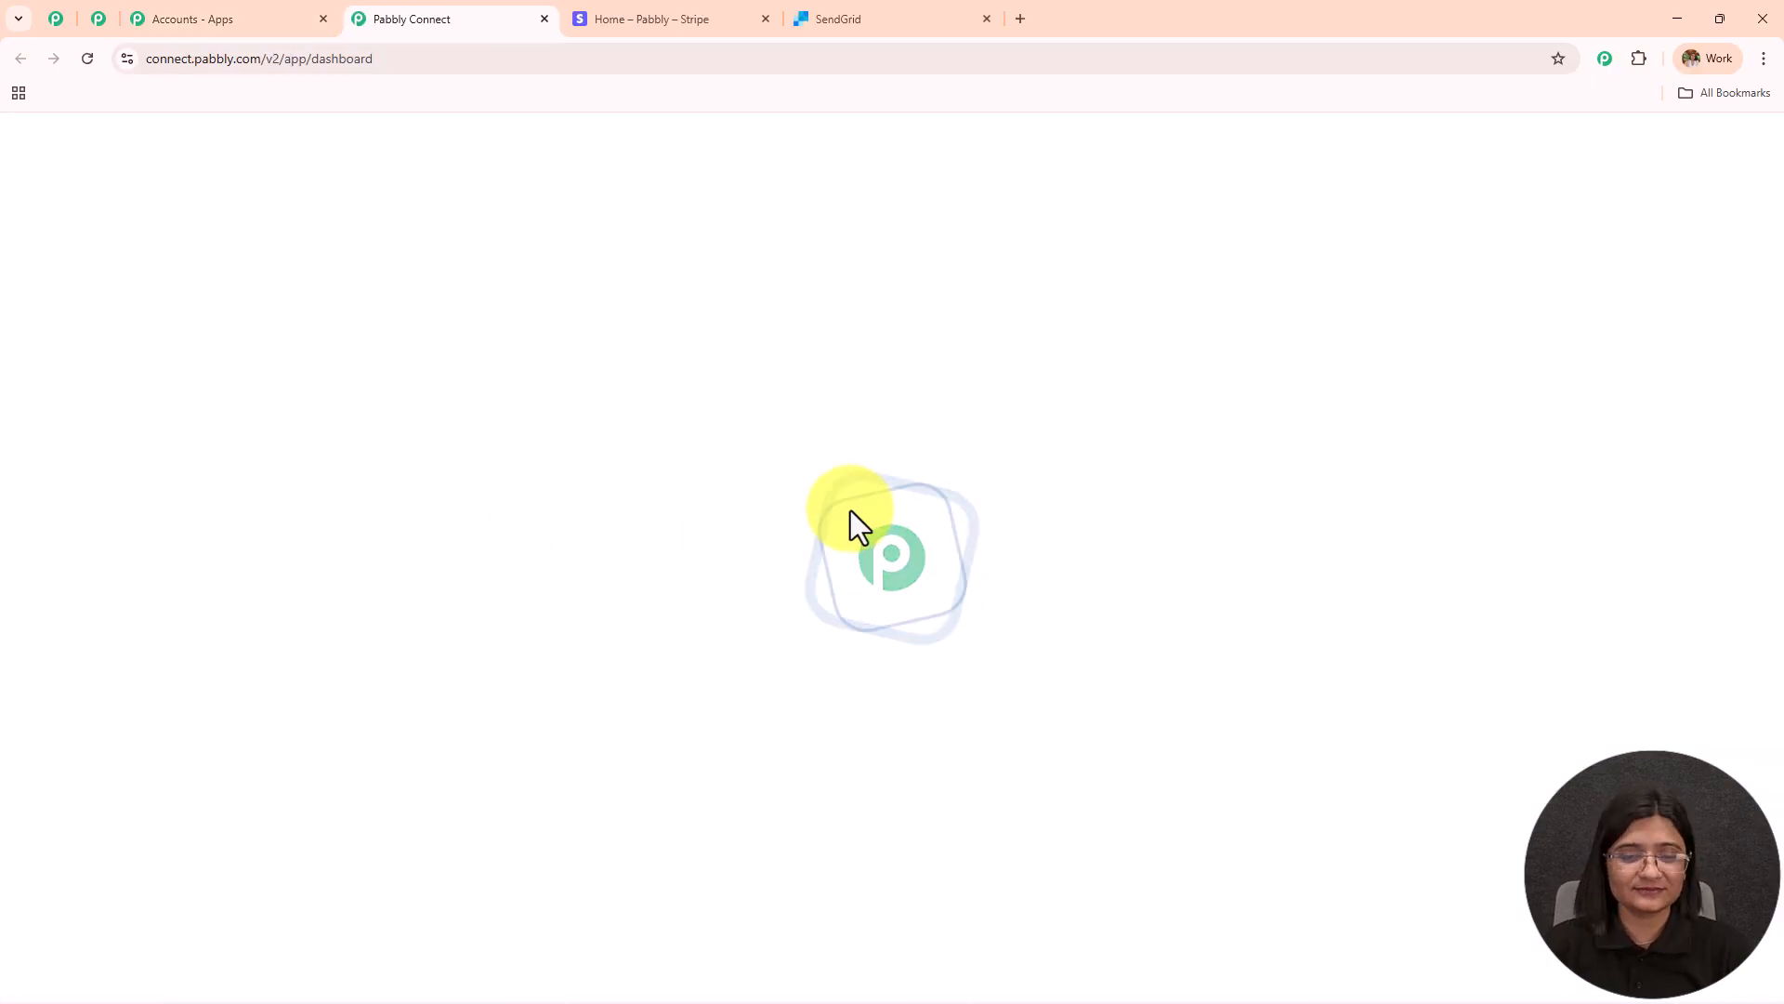
# Step: Examine the Pabbly Connect dashboard, its folder list and the folder creation options
pyautogui.moveTo(153, 338); pyautogui.dragTo(595, 350)
pyautogui.scroll(-5, 908, 464)
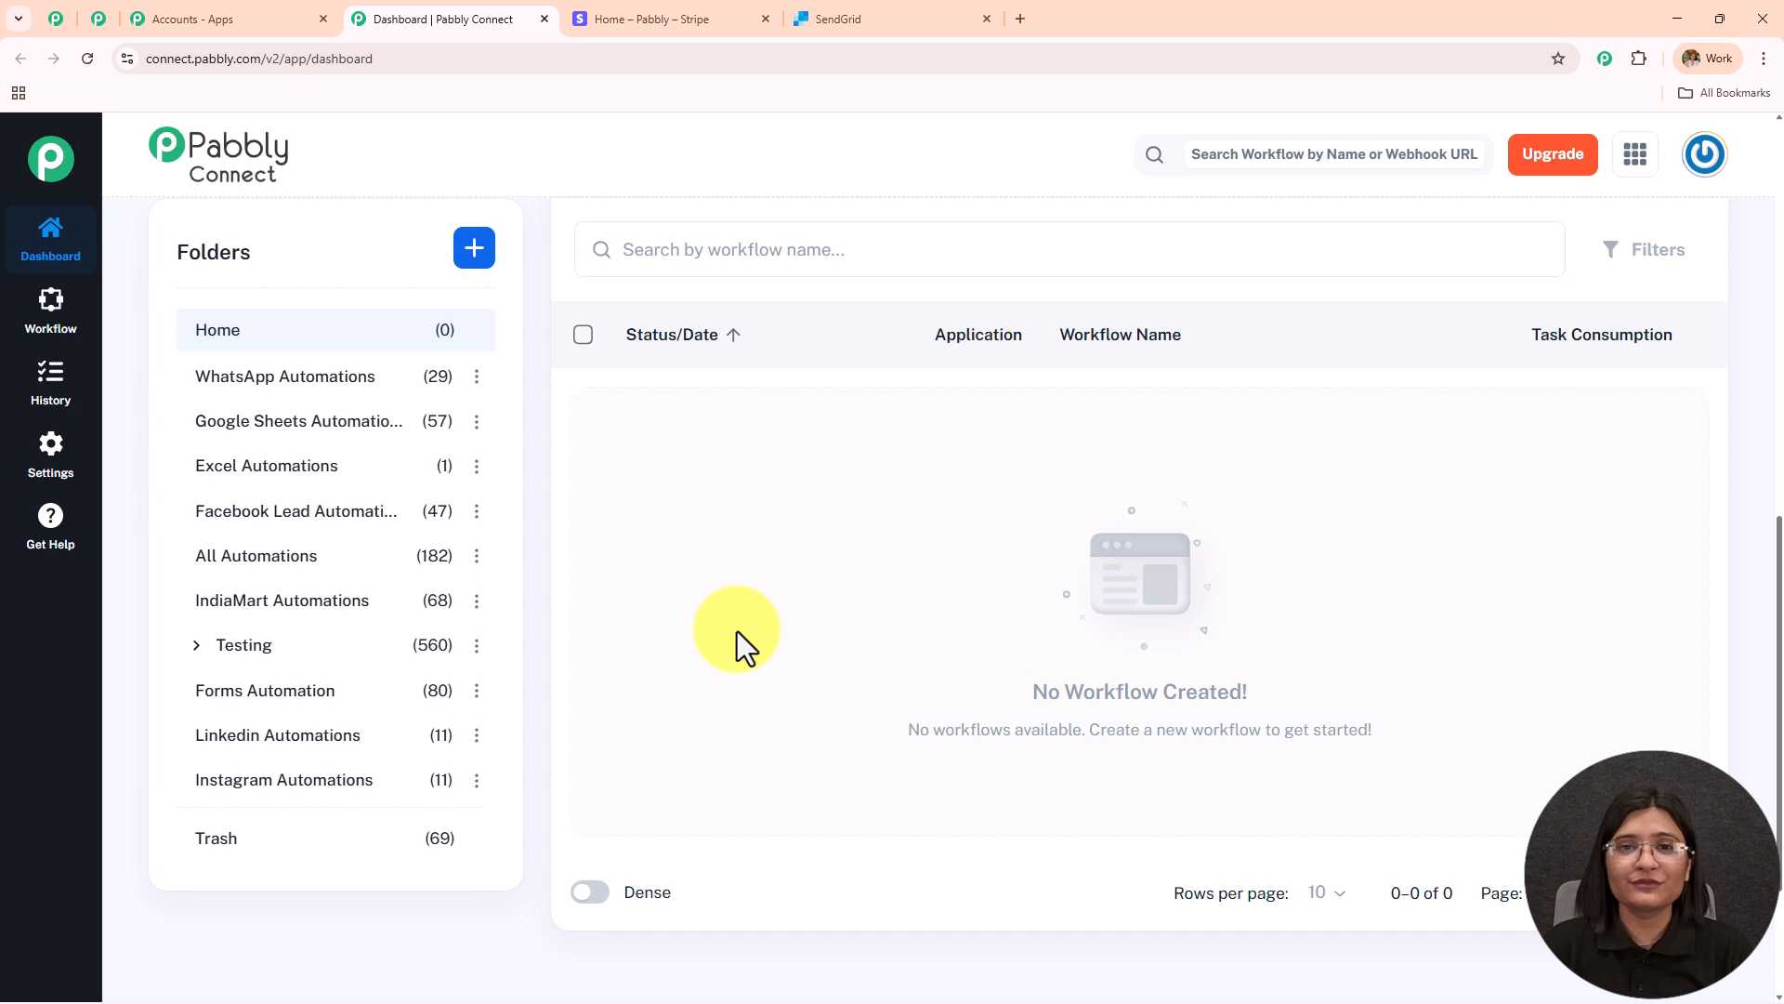
pyautogui.scroll(2, 303, 753)
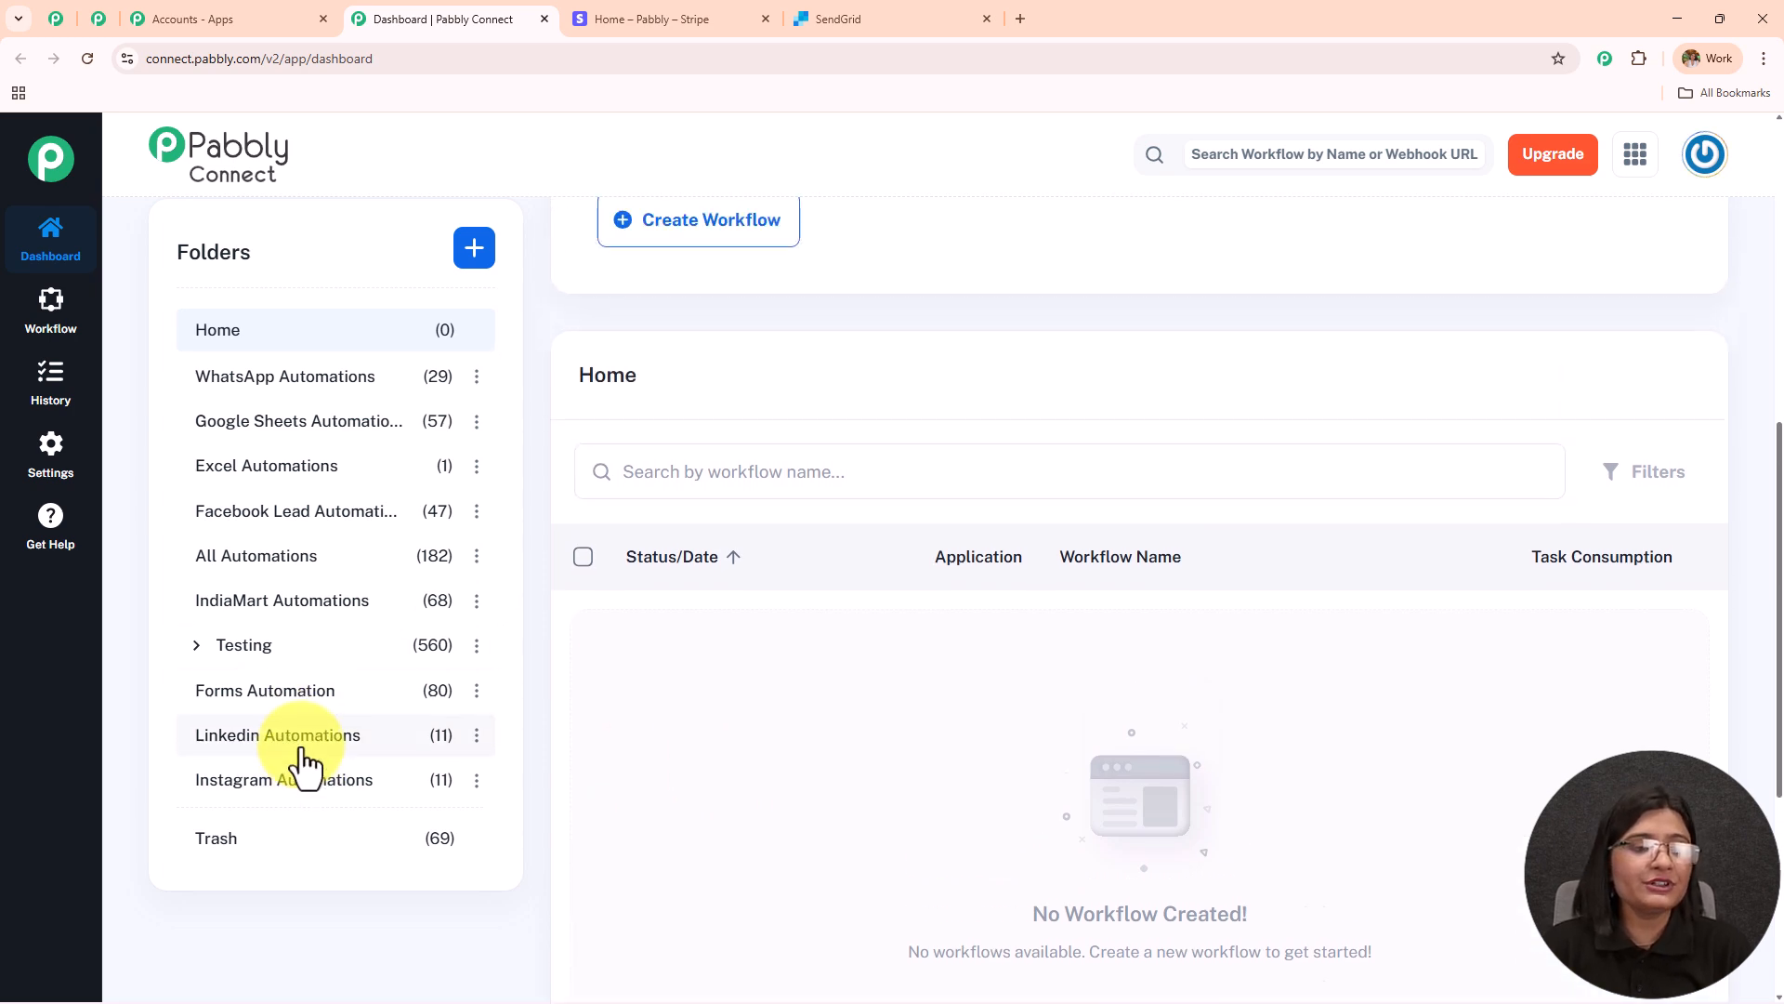
pyautogui.scroll(5, 299, 755)
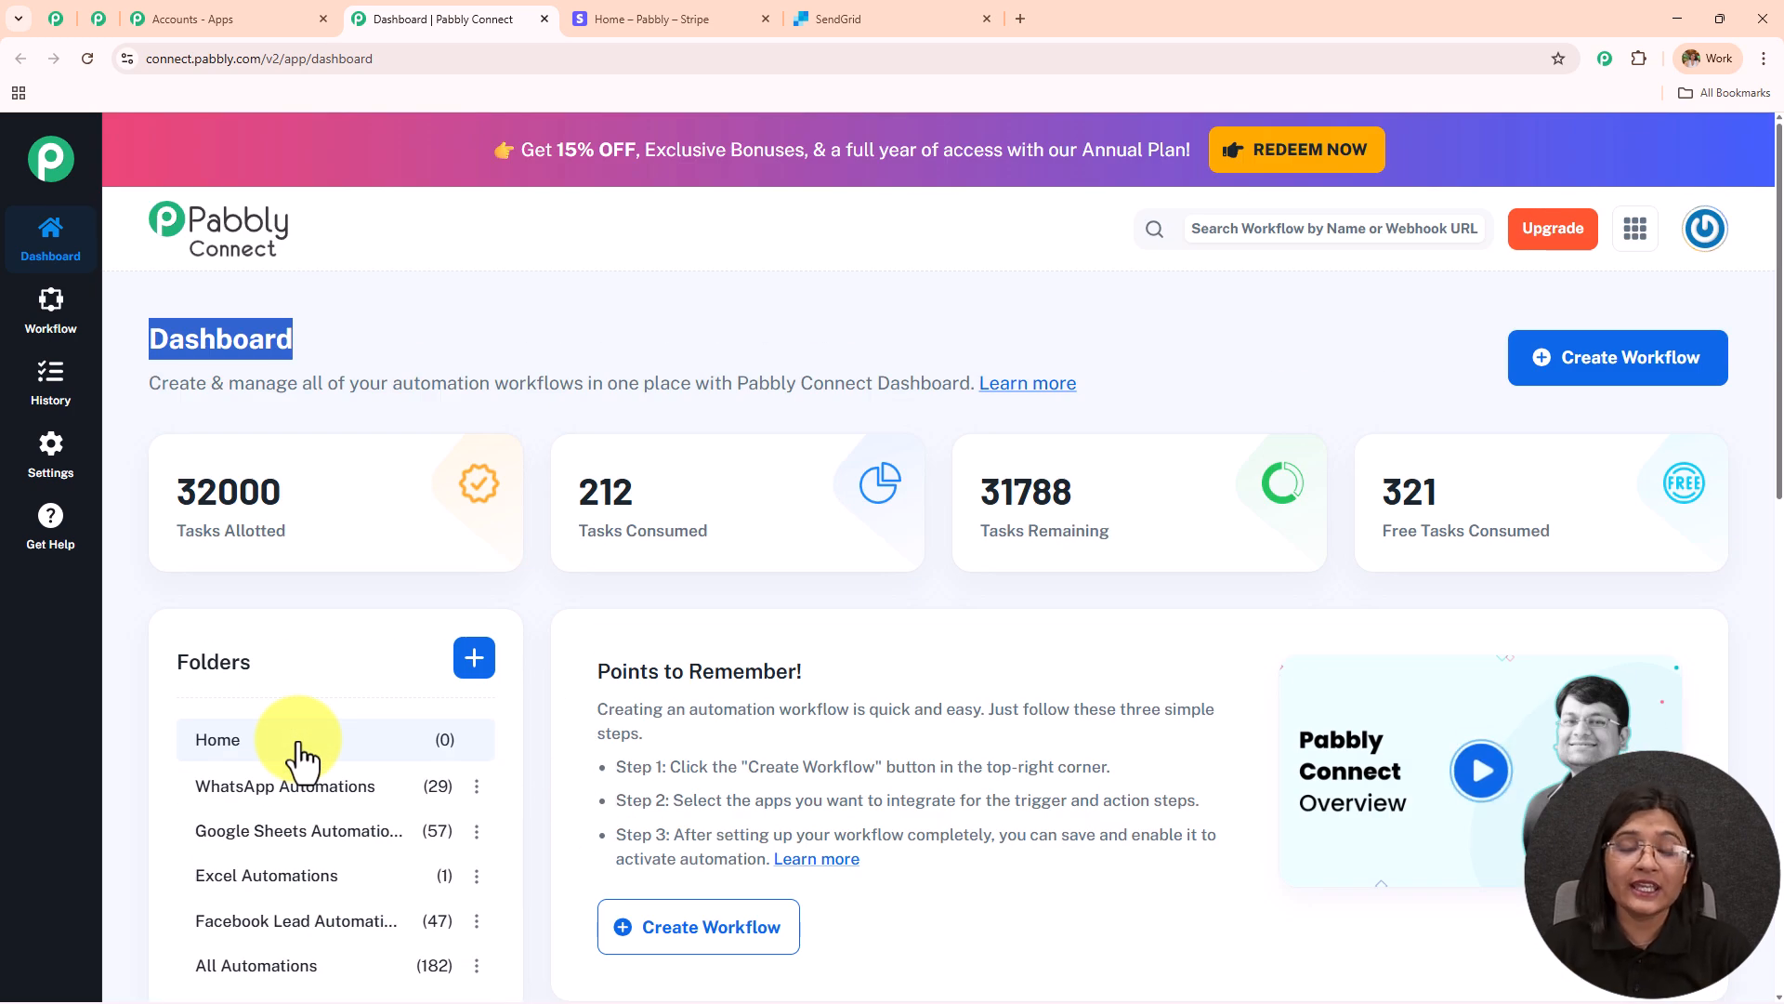
pyautogui.click(485, 667)
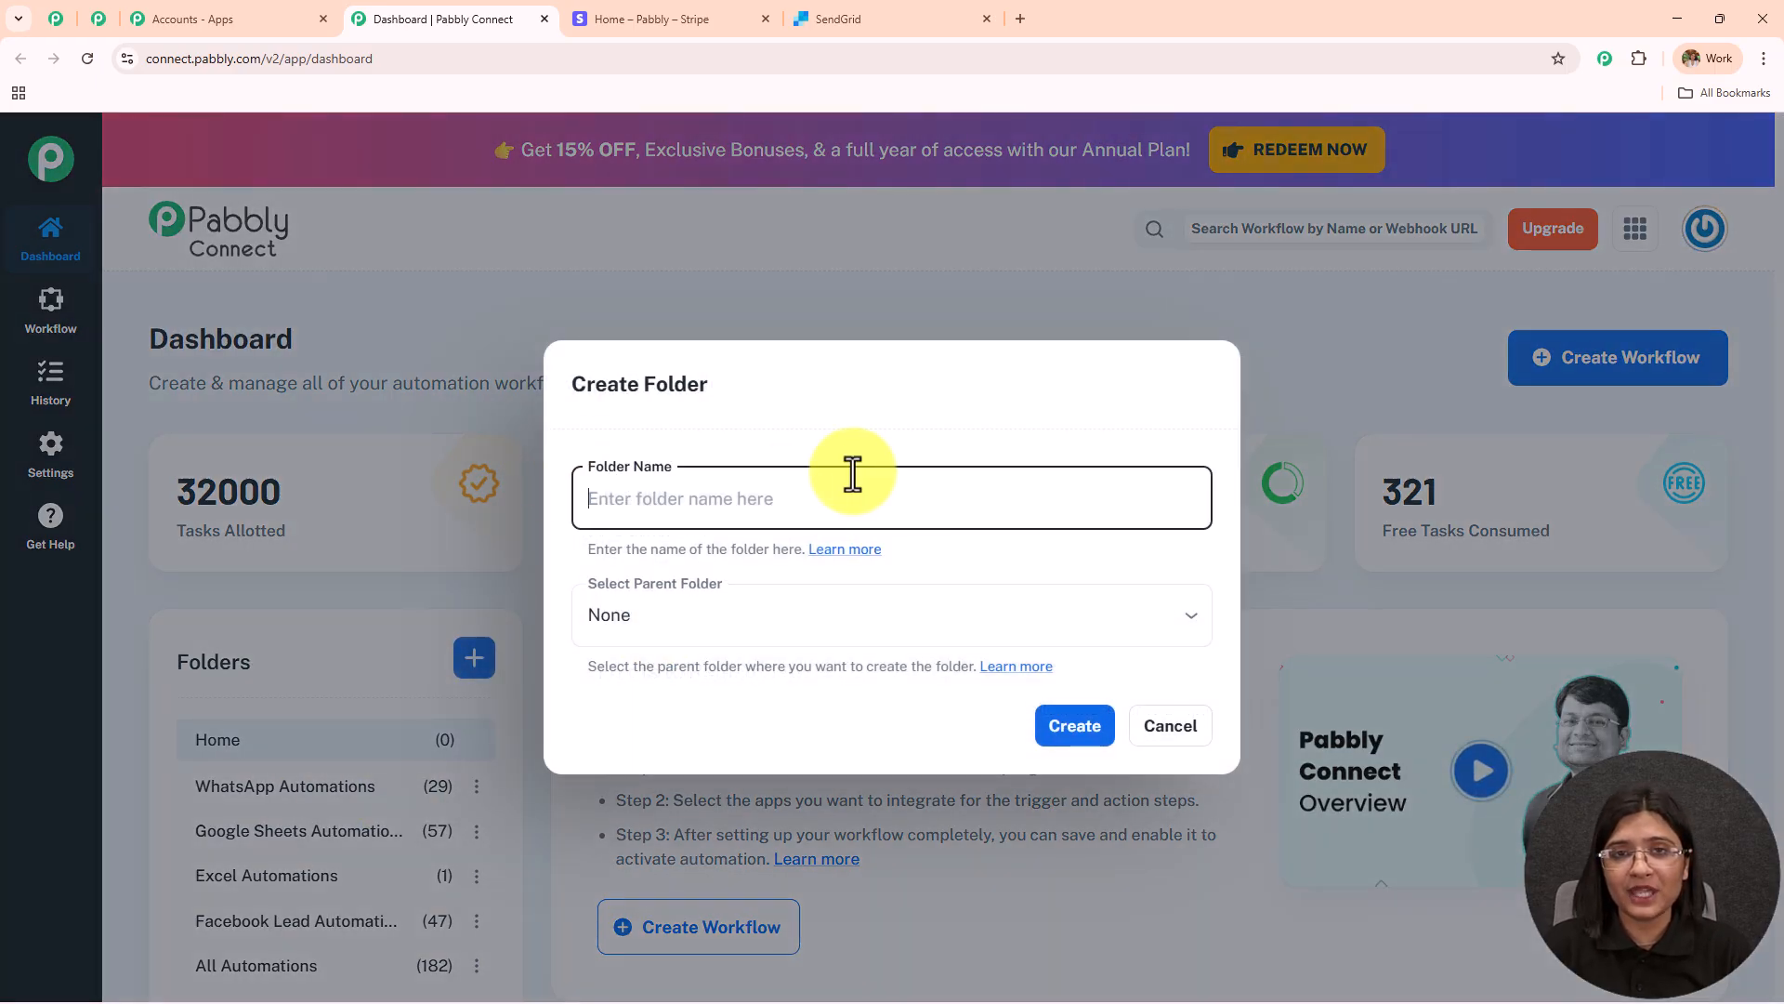
pyautogui.click(1159, 715)
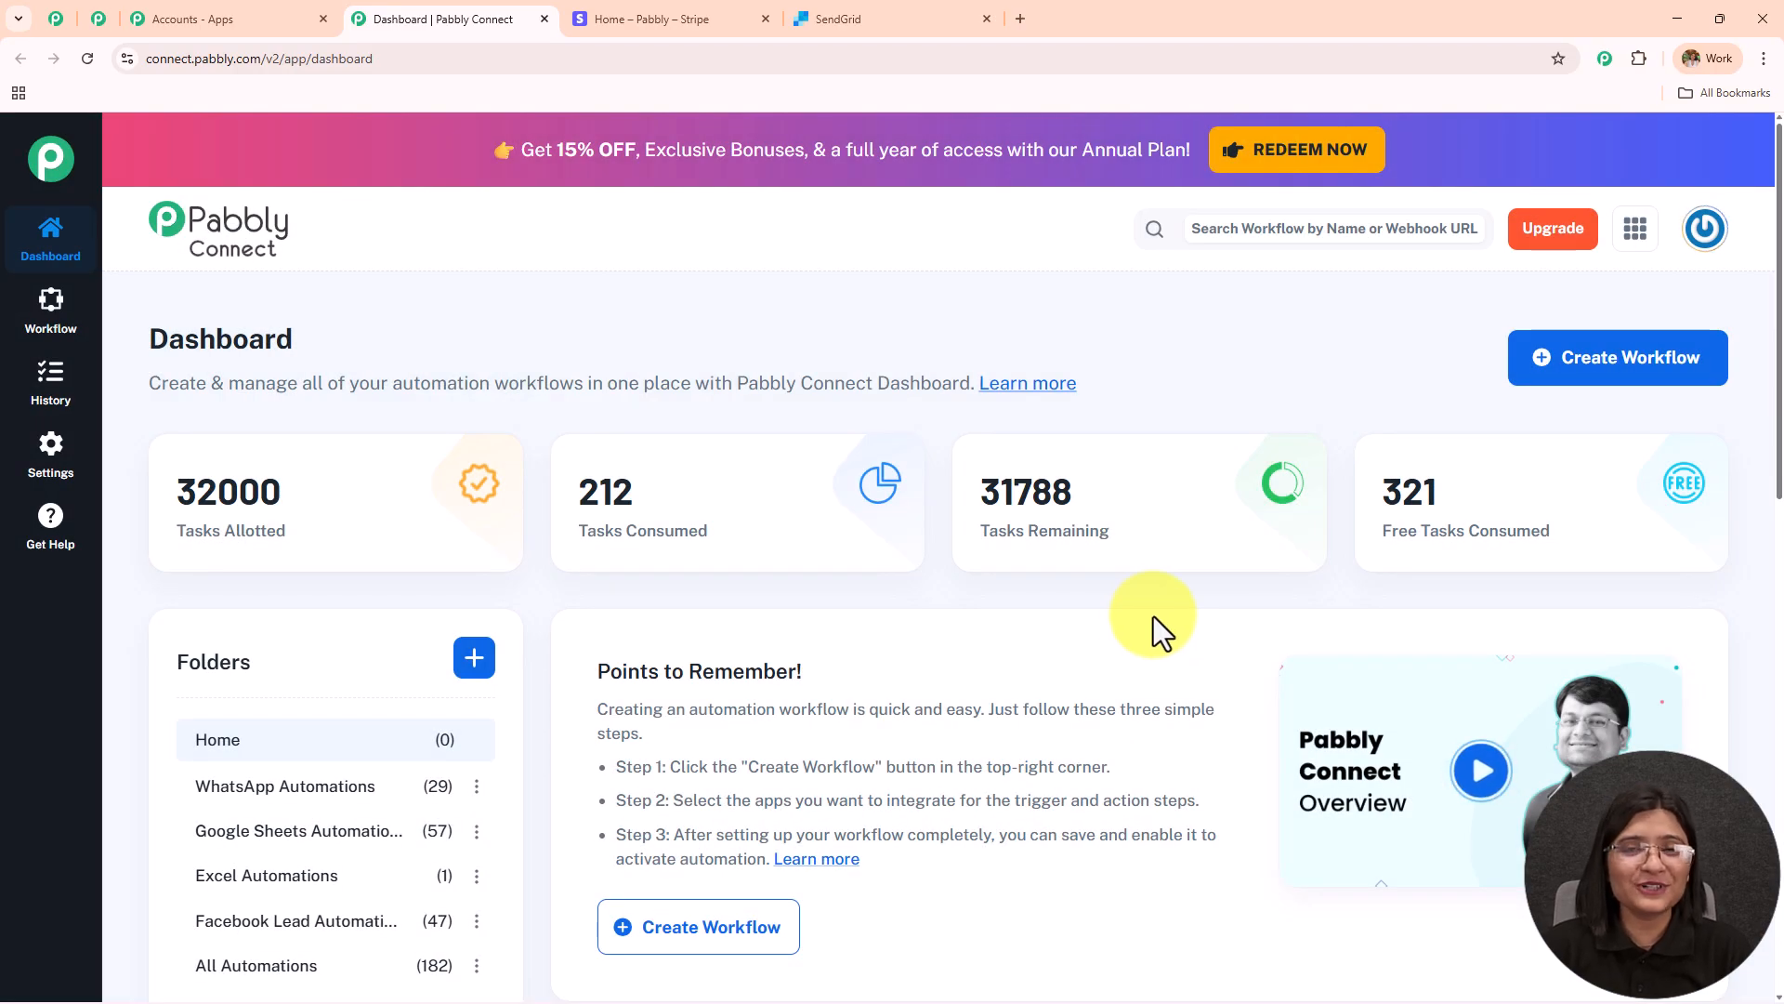
# Step: Start a workflow in the New (Beta) builder and name it "Send Subscription Emails Automatically via SendGrid"
pyautogui.click(1660, 385)
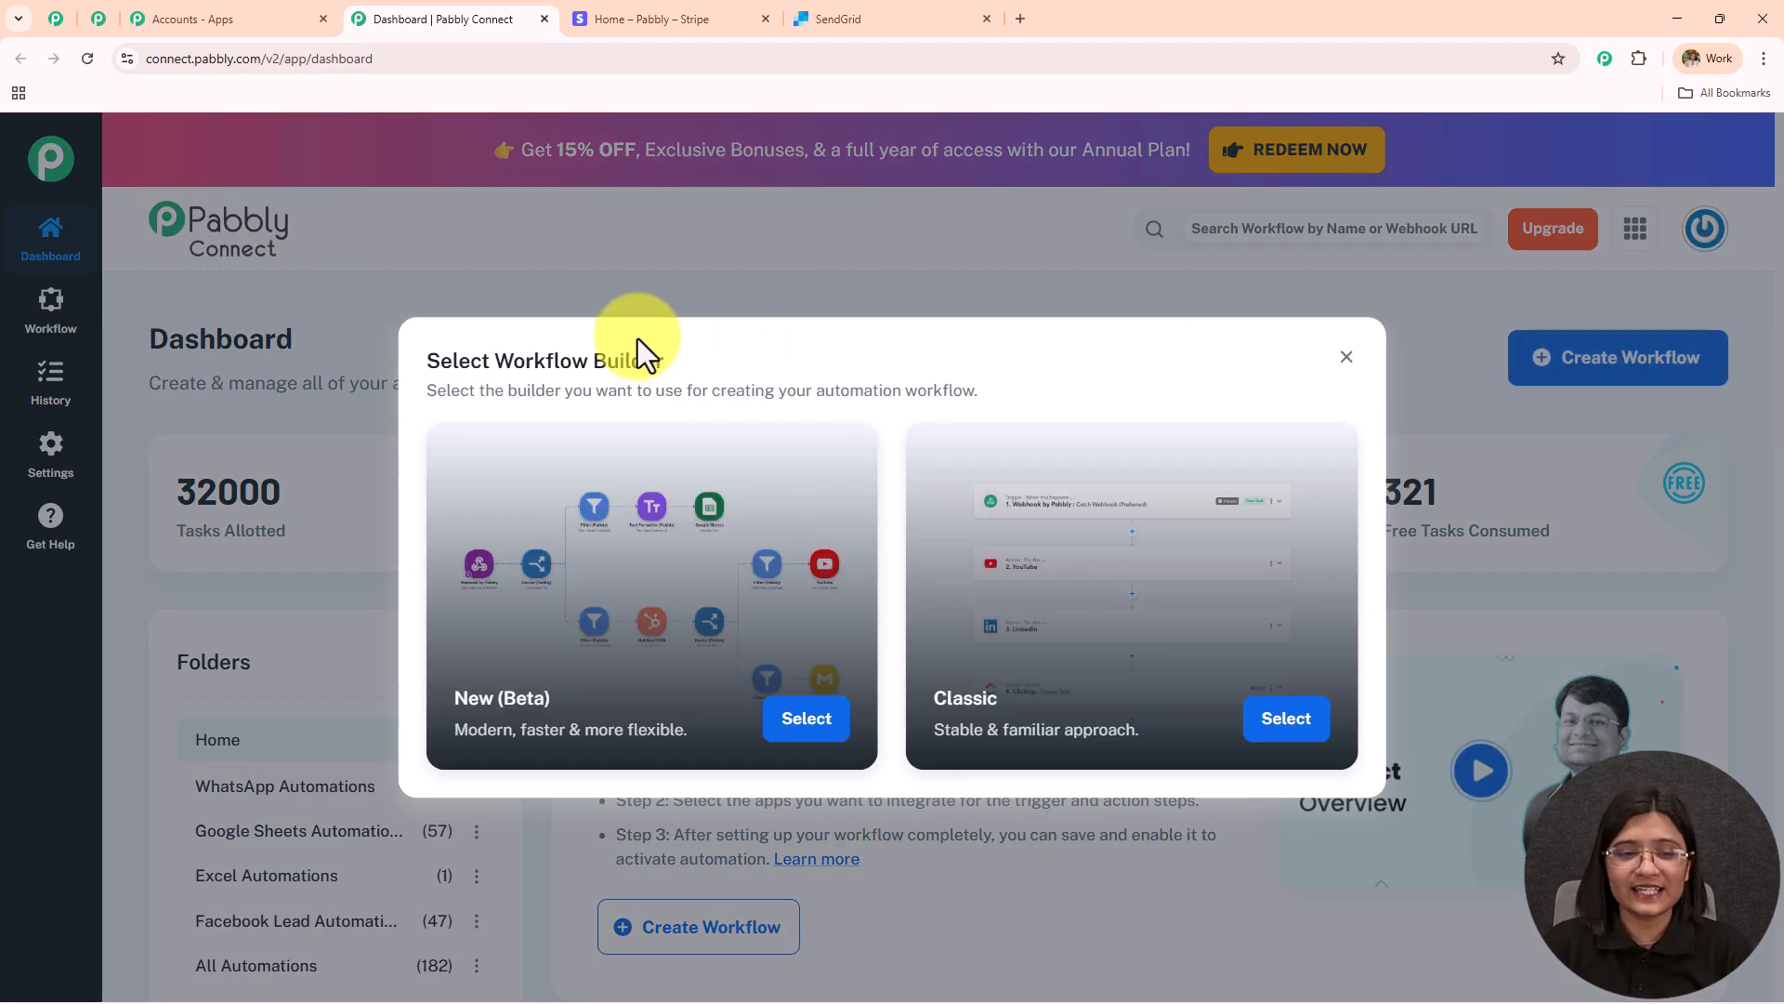
pyautogui.moveTo(500, 361); pyautogui.dragTo(914, 365)
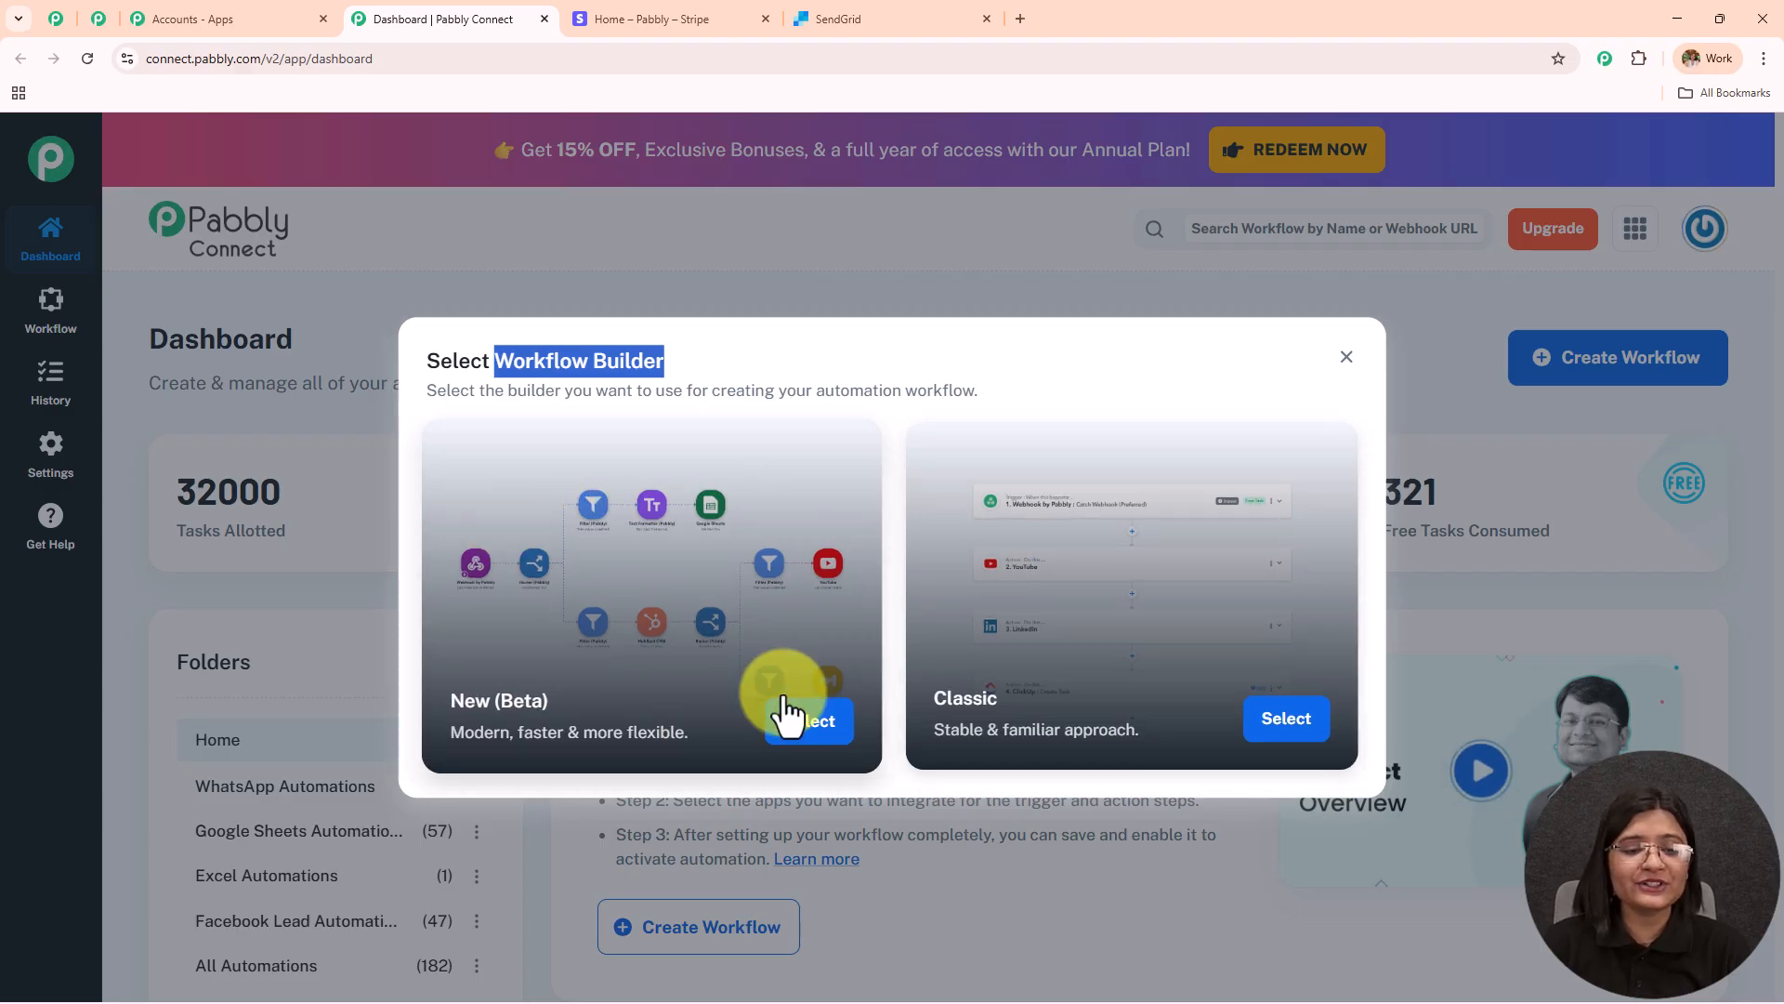
pyautogui.click(813, 720)
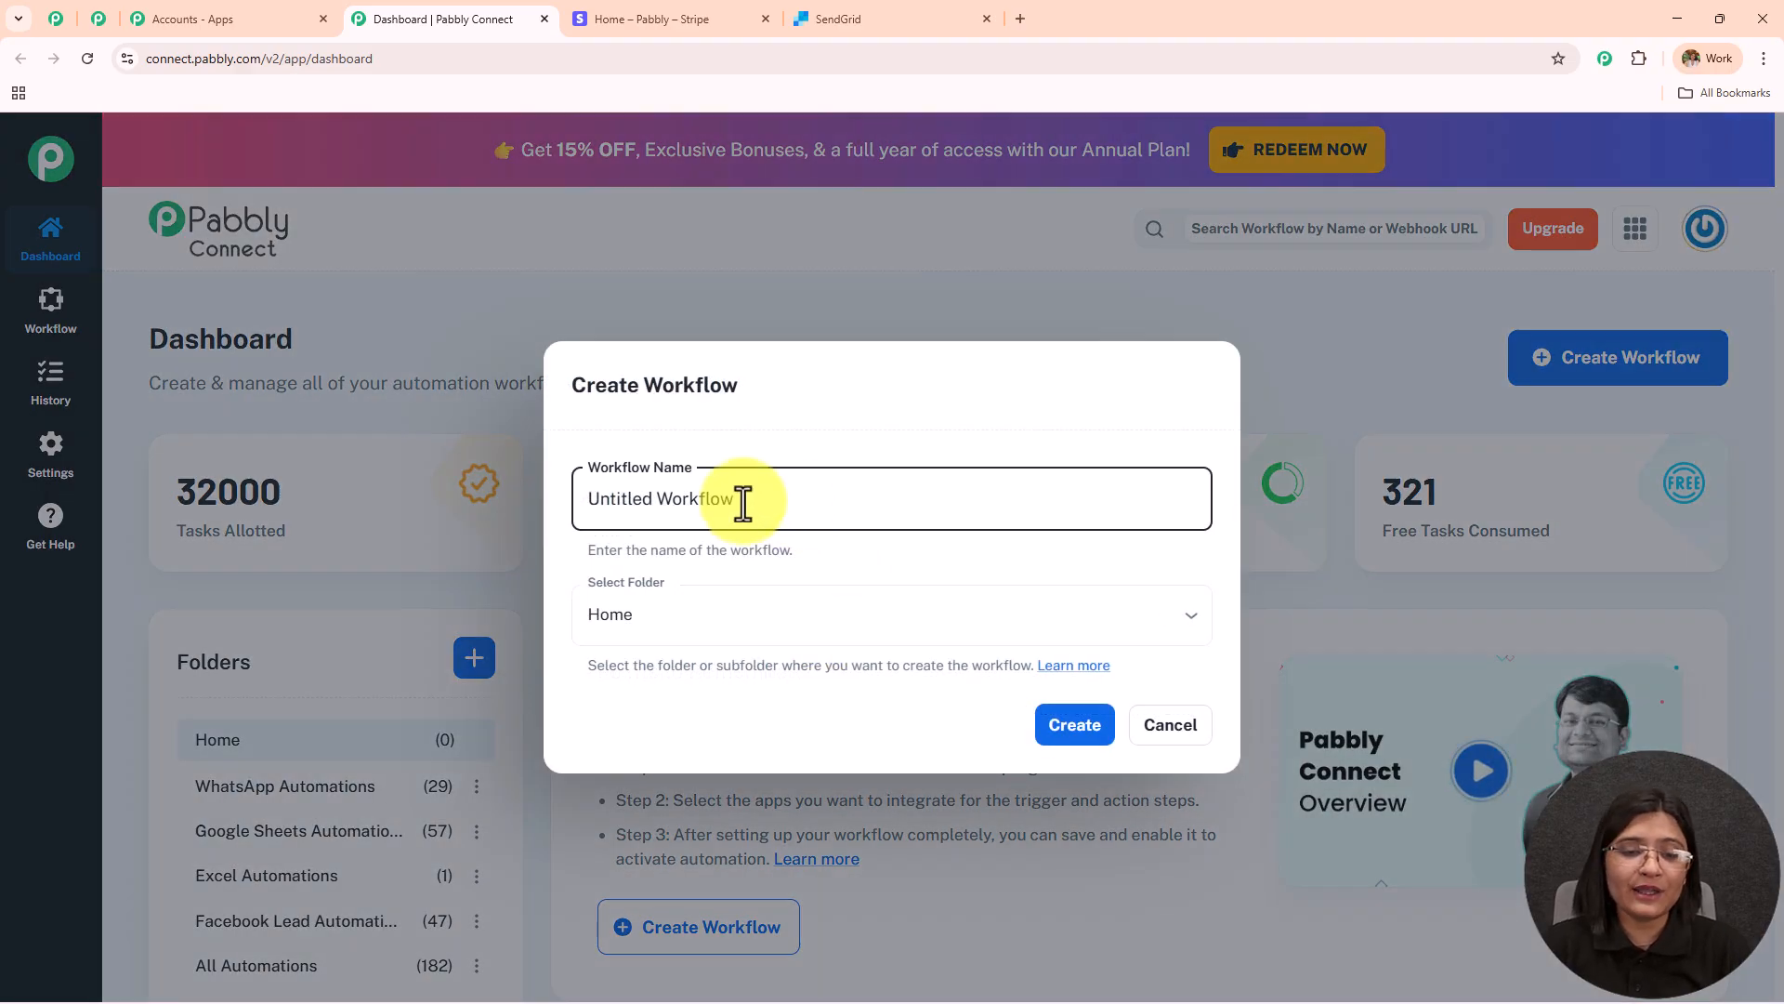
pyautogui.tripleClick(784, 506)
pyautogui.write('Send Subscription Emails Automatically via SendGrid')
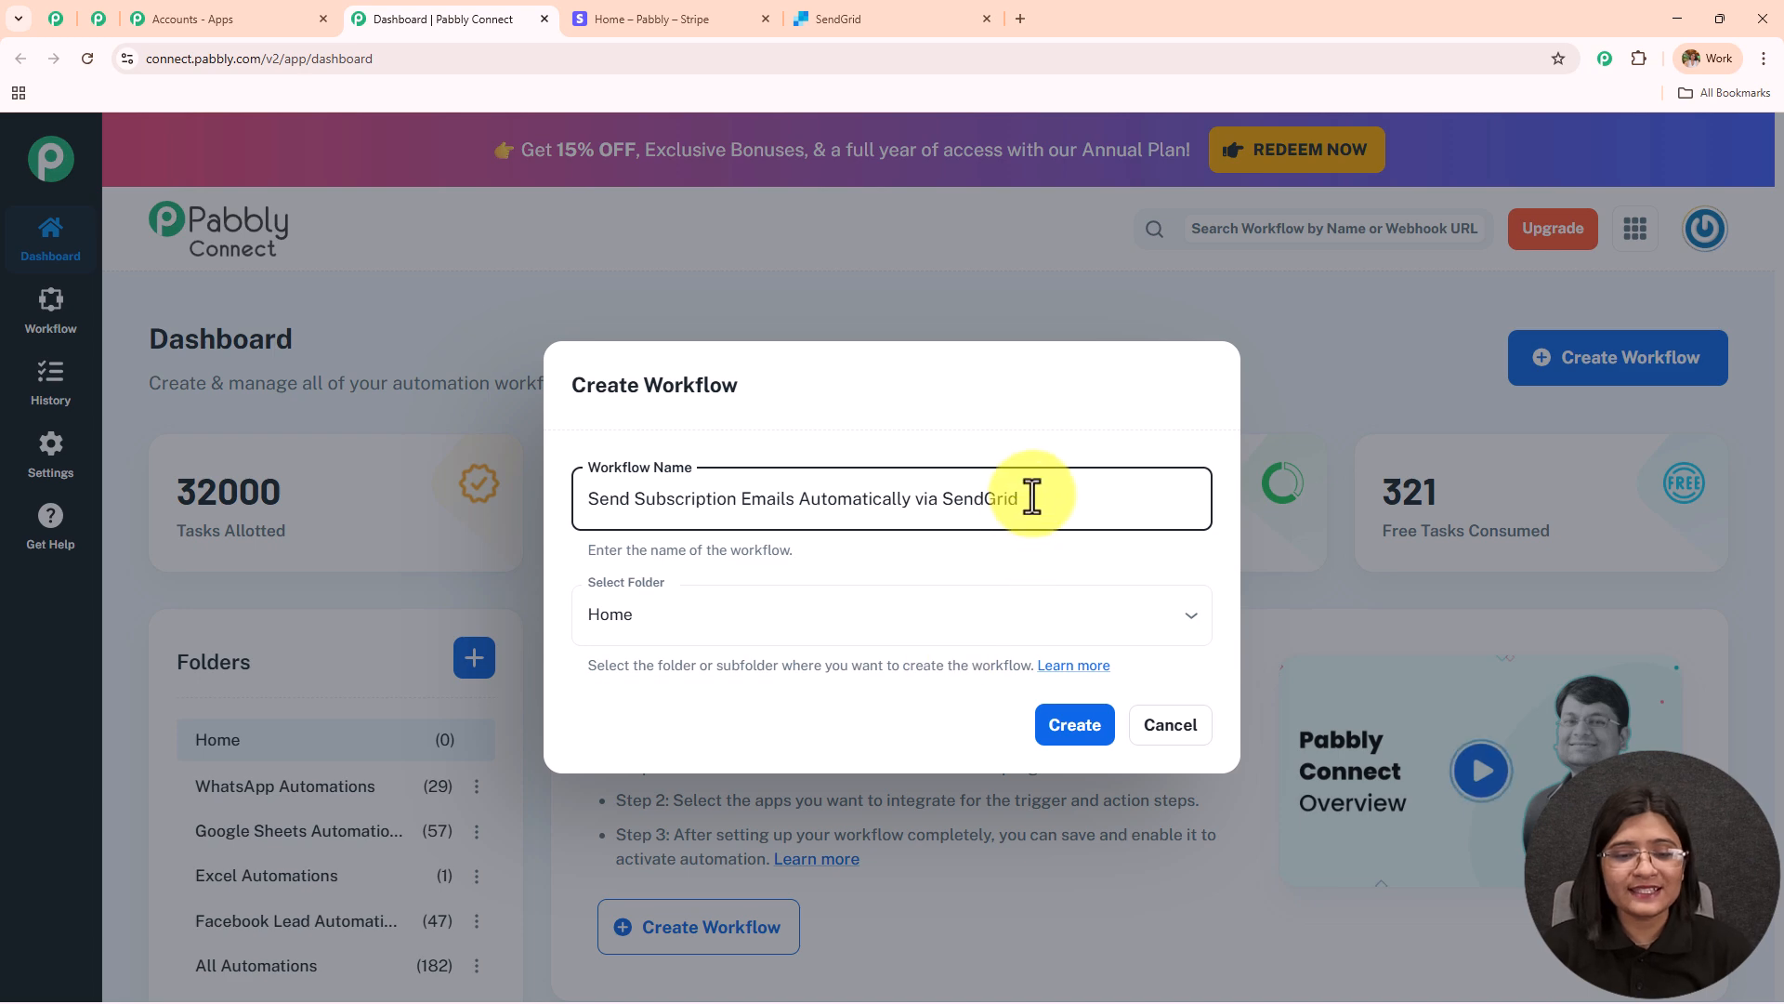
pyautogui.moveTo(1026, 498); pyautogui.dragTo(264, 524)
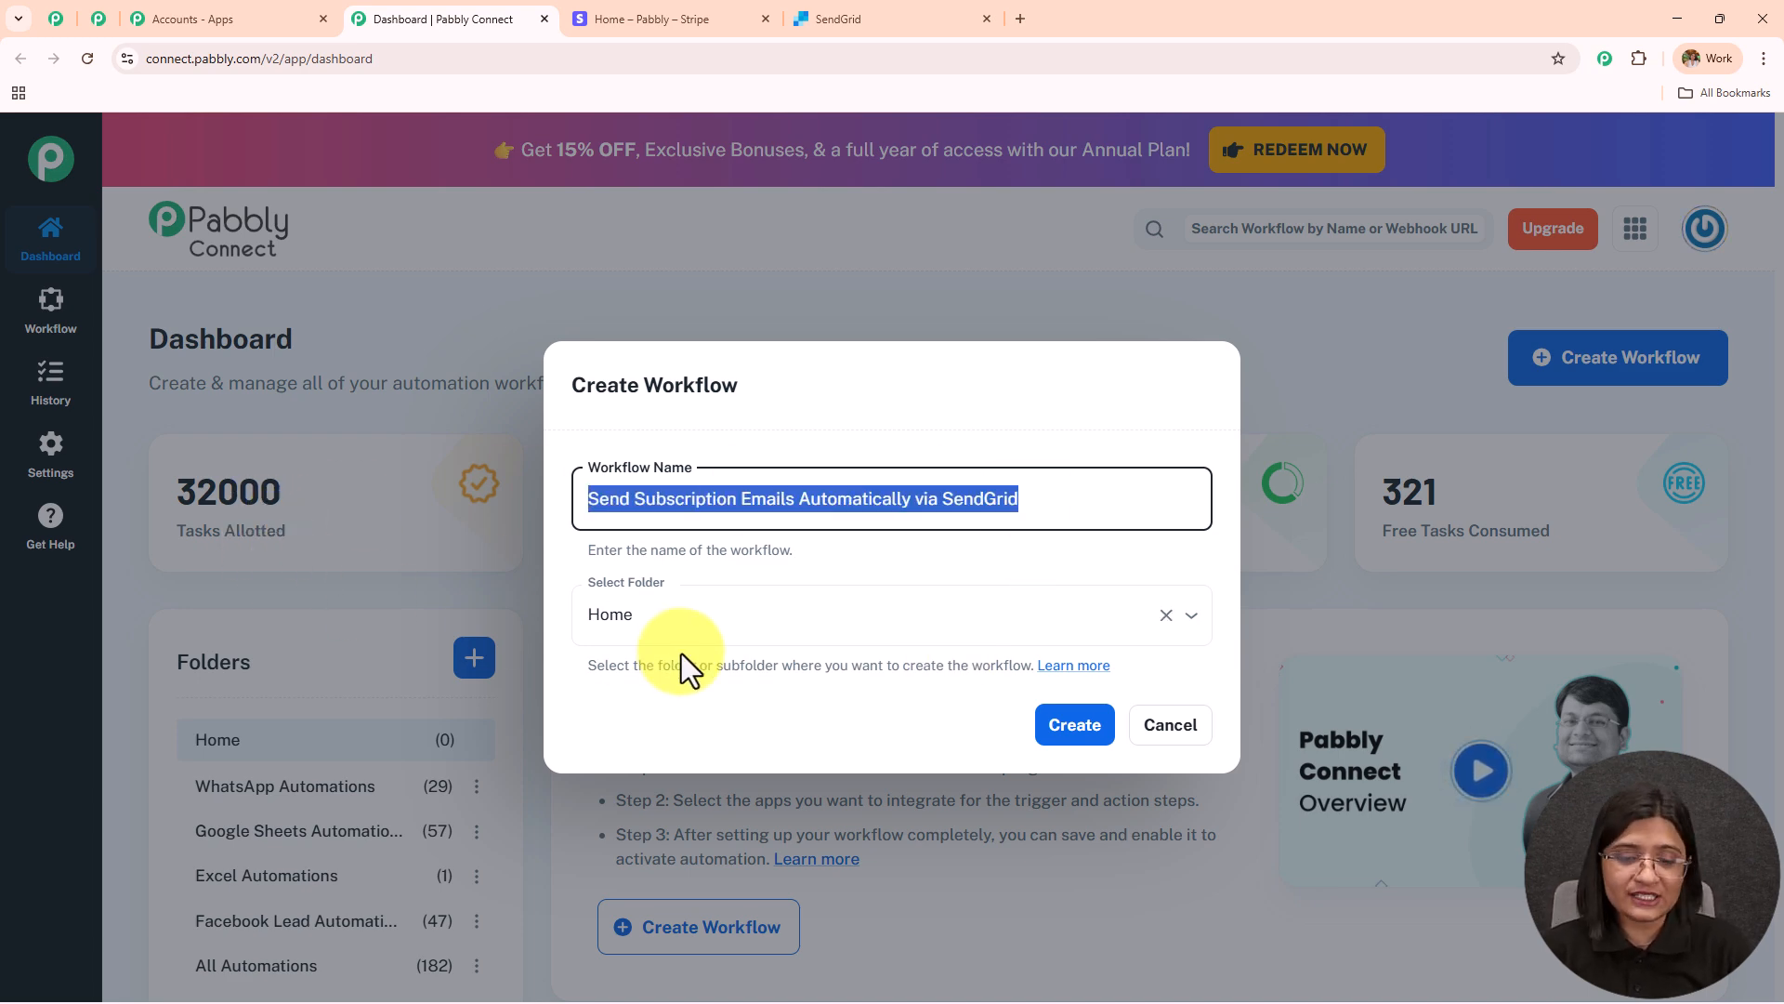
# Step: Assign the workflow to the All Automations folder and create it
pyautogui.click(681, 621)
pyautogui.scroll(-5, 744, 484)
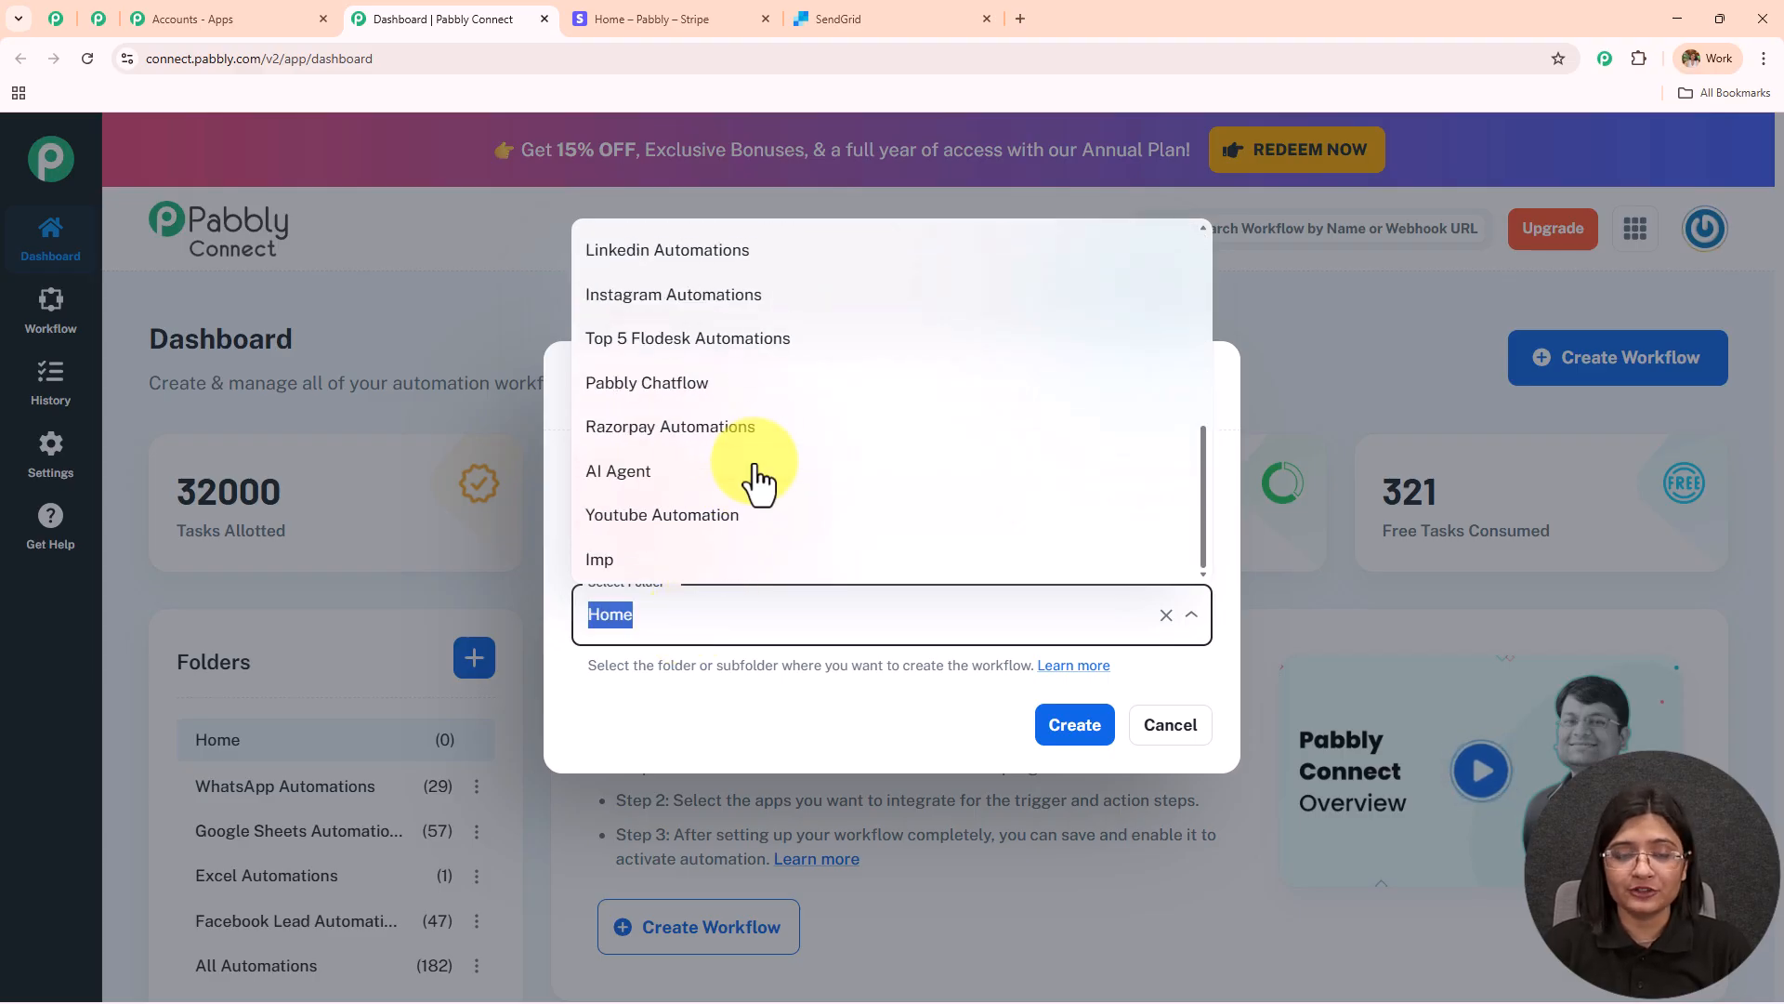
pyautogui.scroll(5, 749, 477)
pyautogui.scroll(-5, 749, 478)
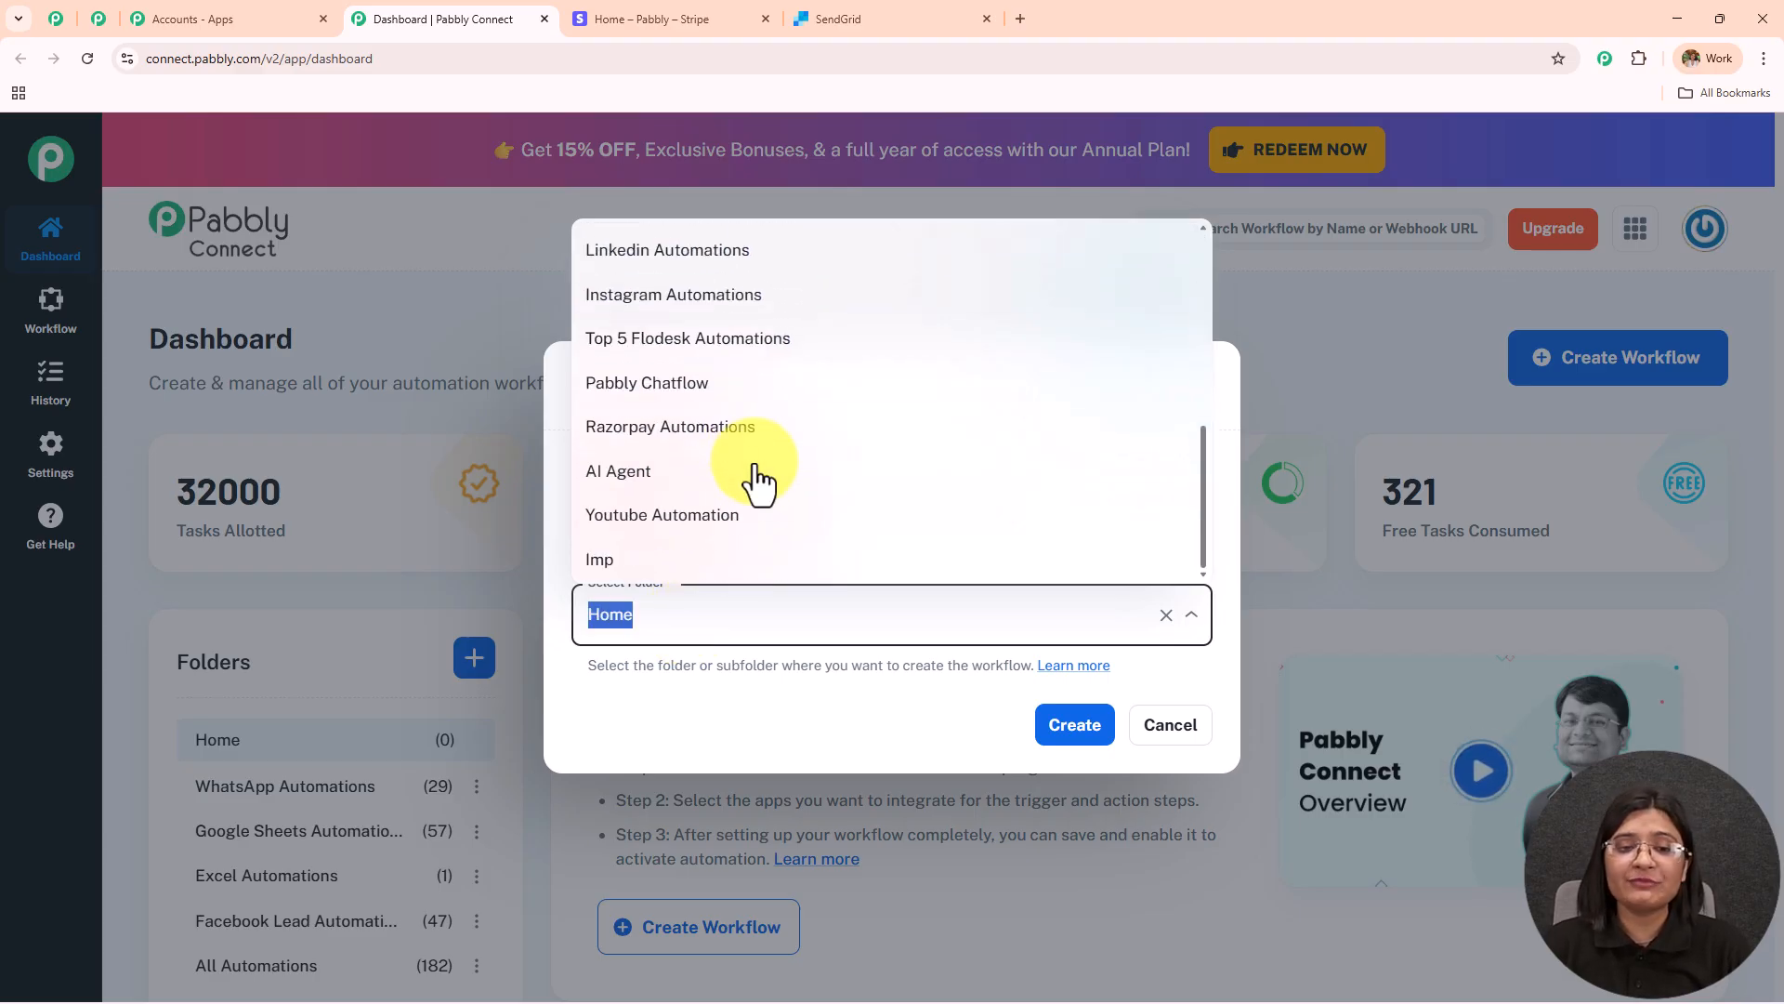
pyautogui.scroll(5, 757, 483)
pyautogui.click(754, 462)
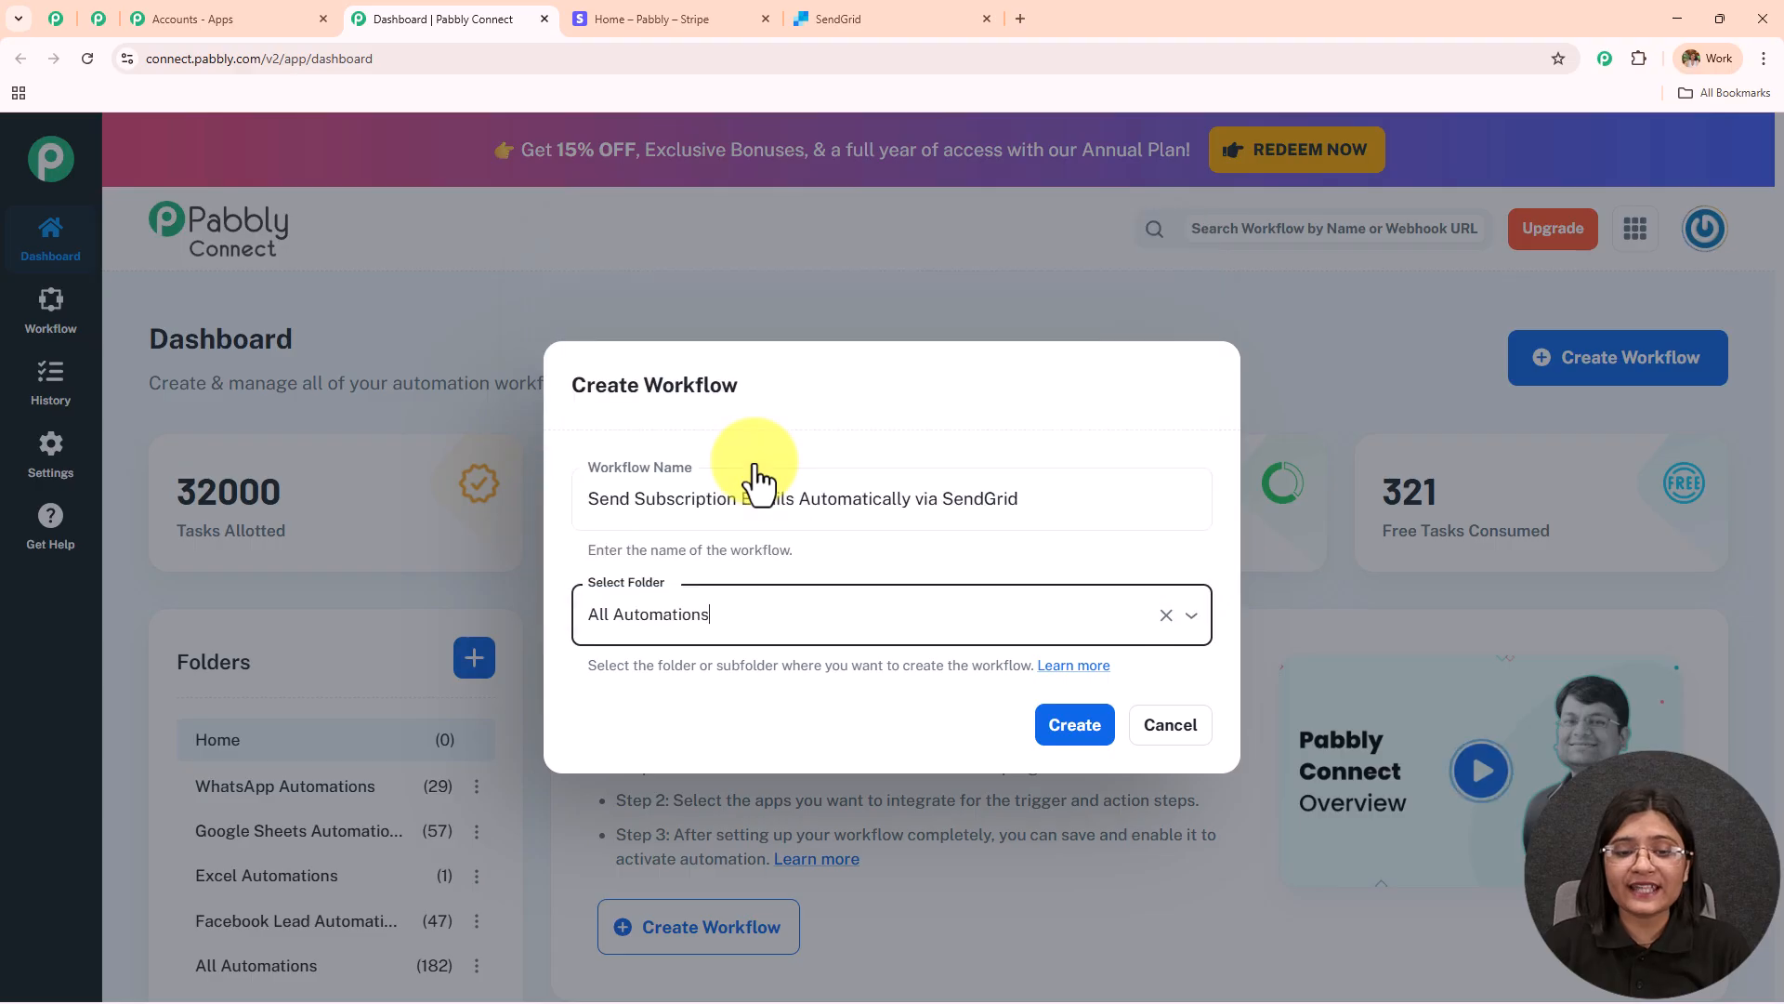
pyautogui.click(1059, 730)
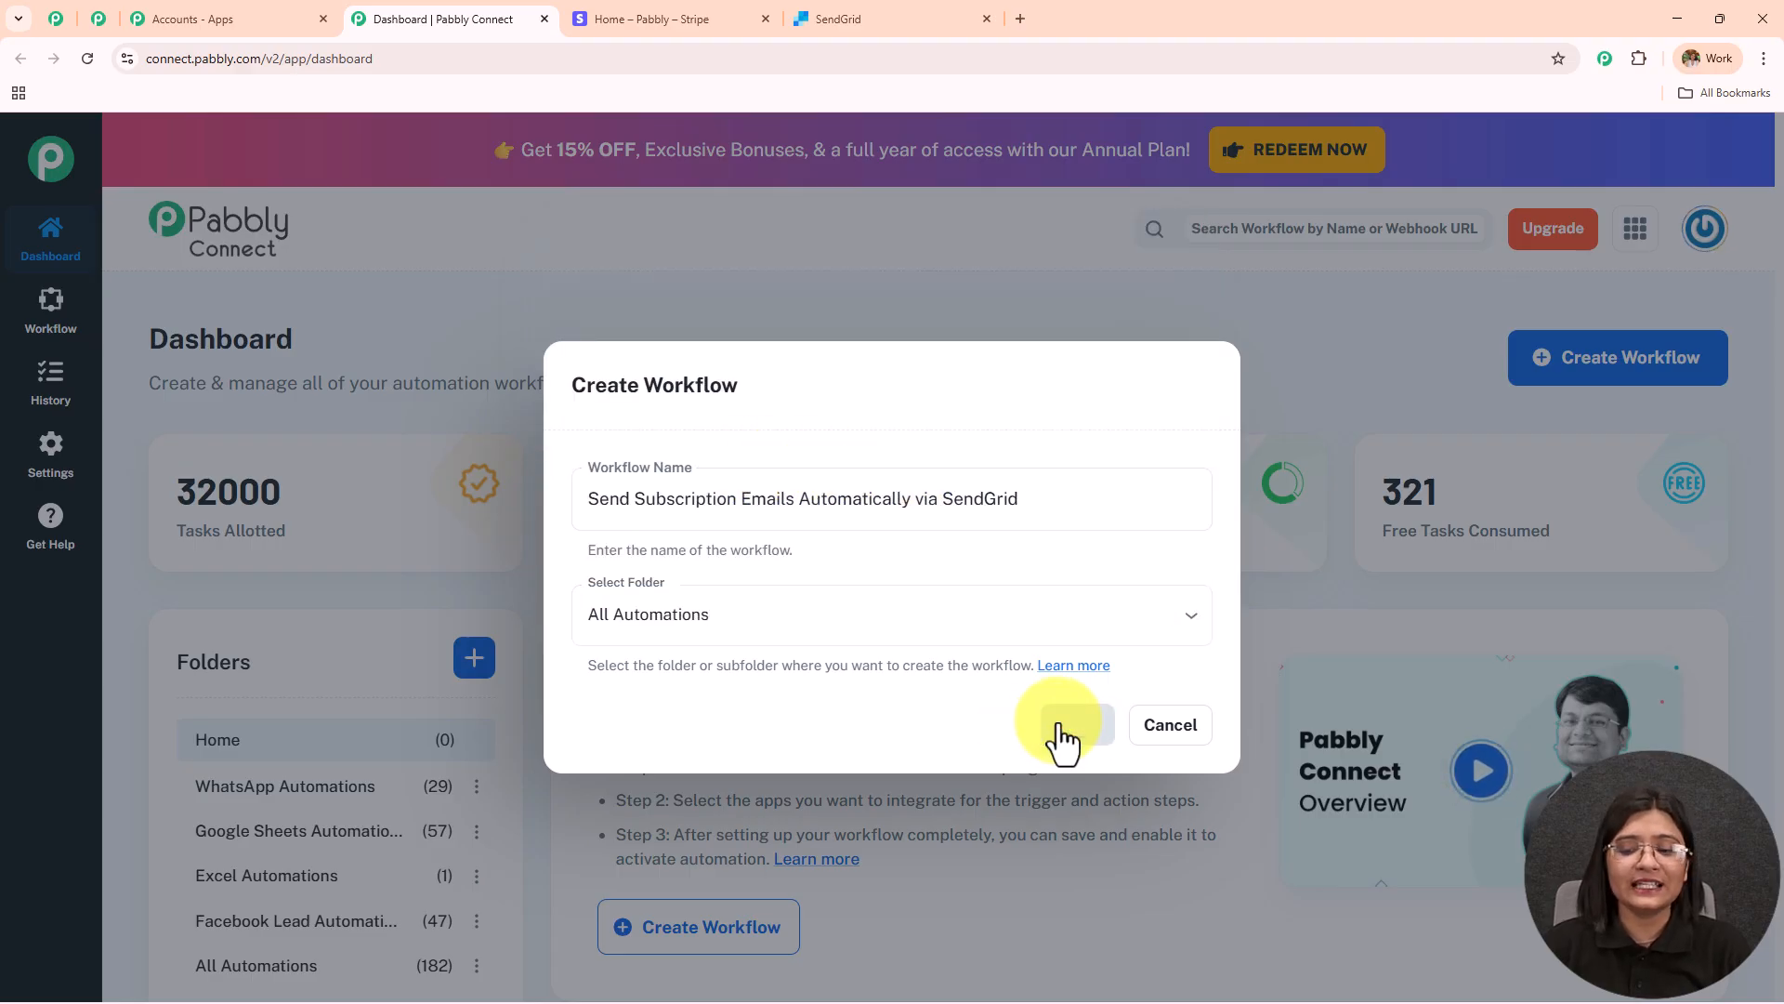
# Step: Look over the empty workflow canvas and the Stripe and SendGrid accounts it is meant to connect
pyautogui.moveTo(1503, 167); pyautogui.dragTo(1750, 136)
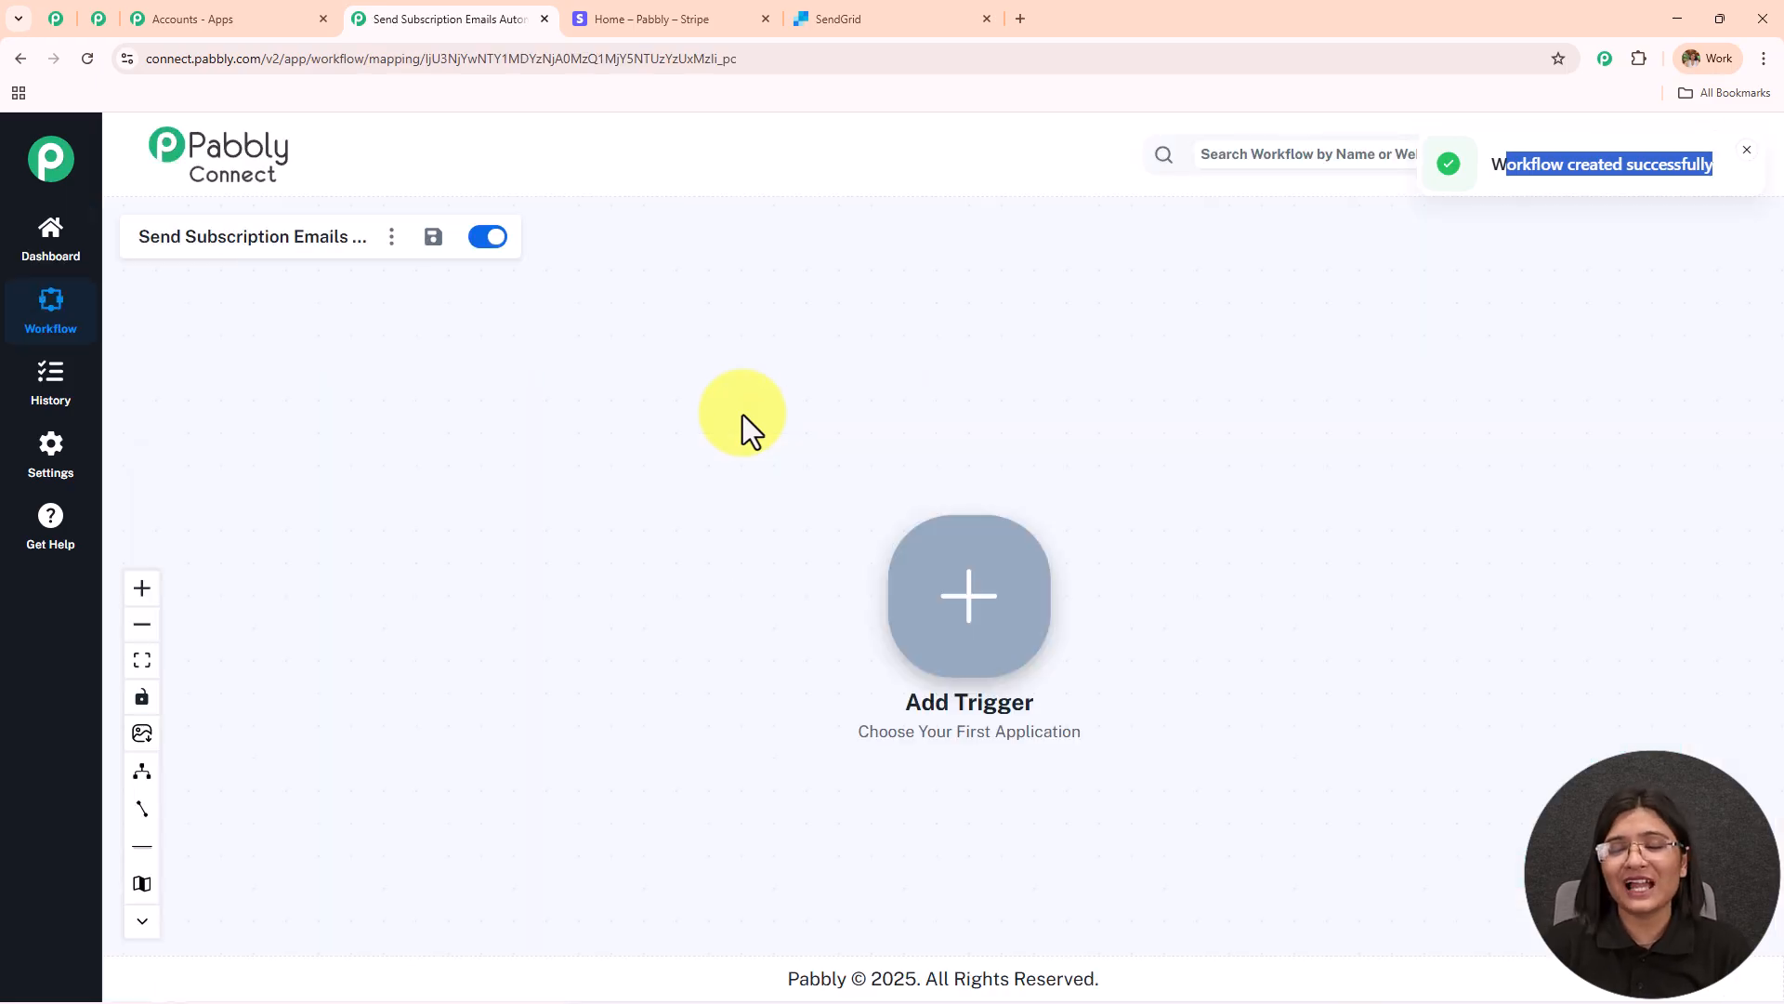
pyautogui.scroll(2, 874, 544)
pyautogui.moveTo(874, 541); pyautogui.dragTo(716, 561)
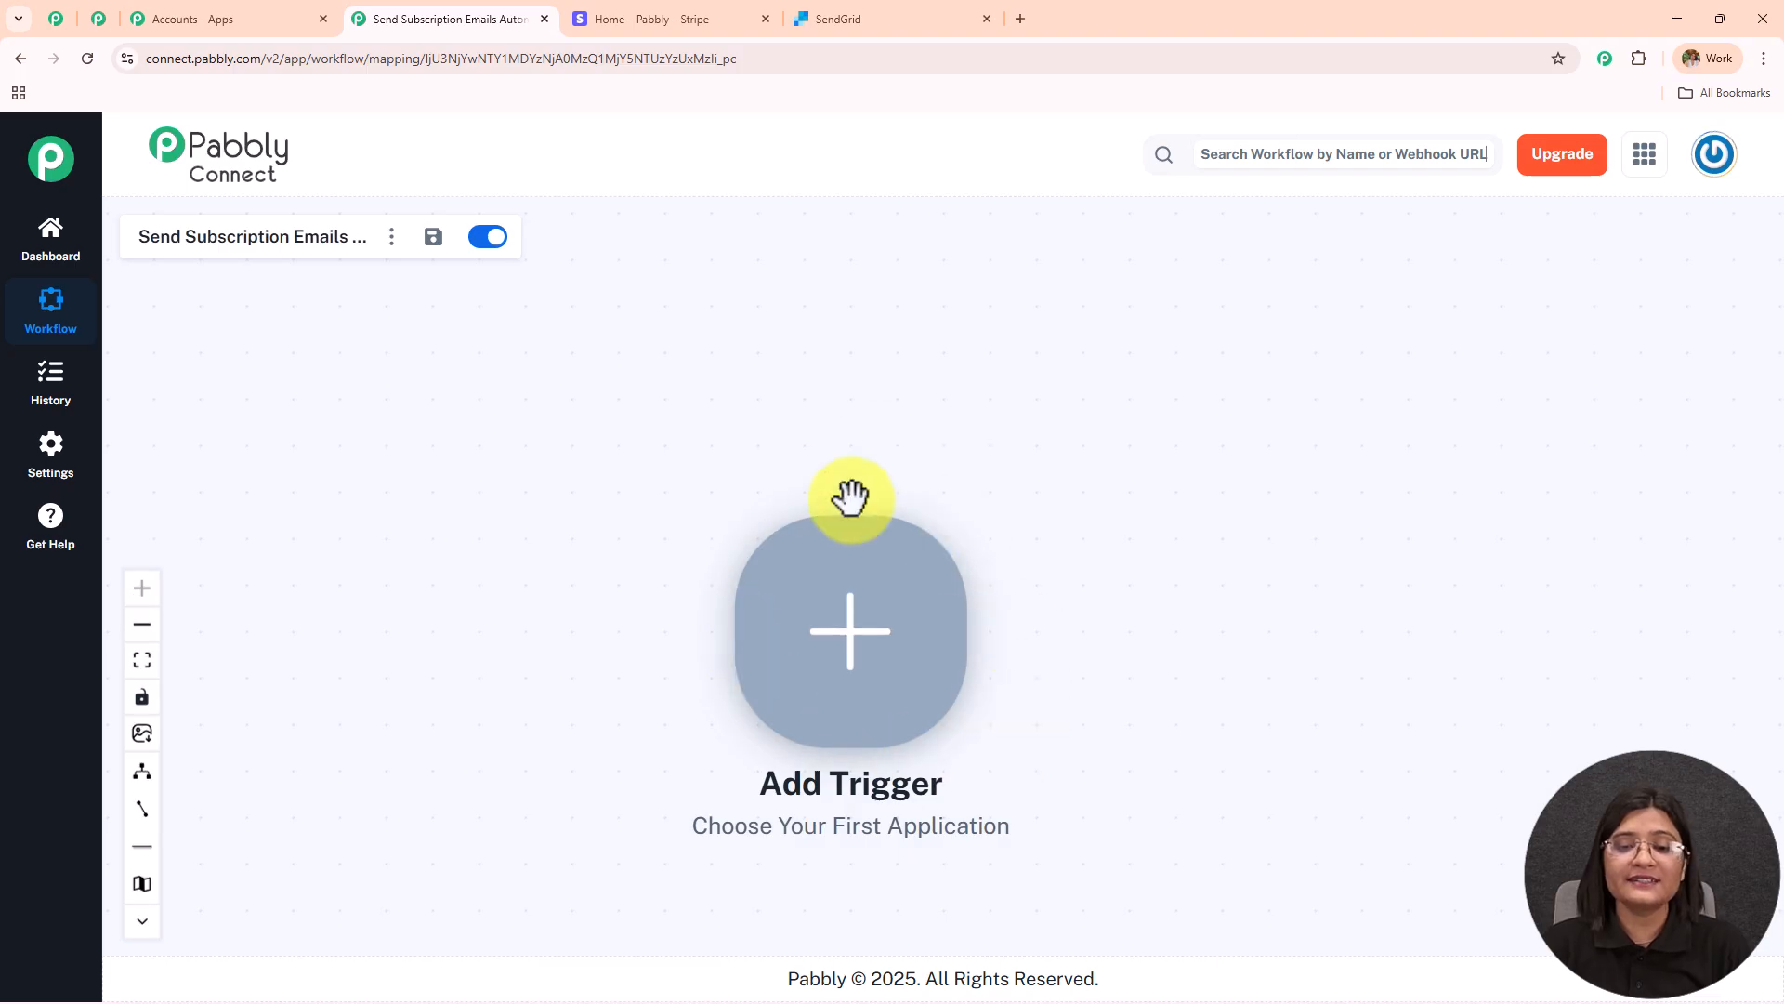
pyautogui.moveTo(841, 567); pyautogui.dragTo(851, 387)
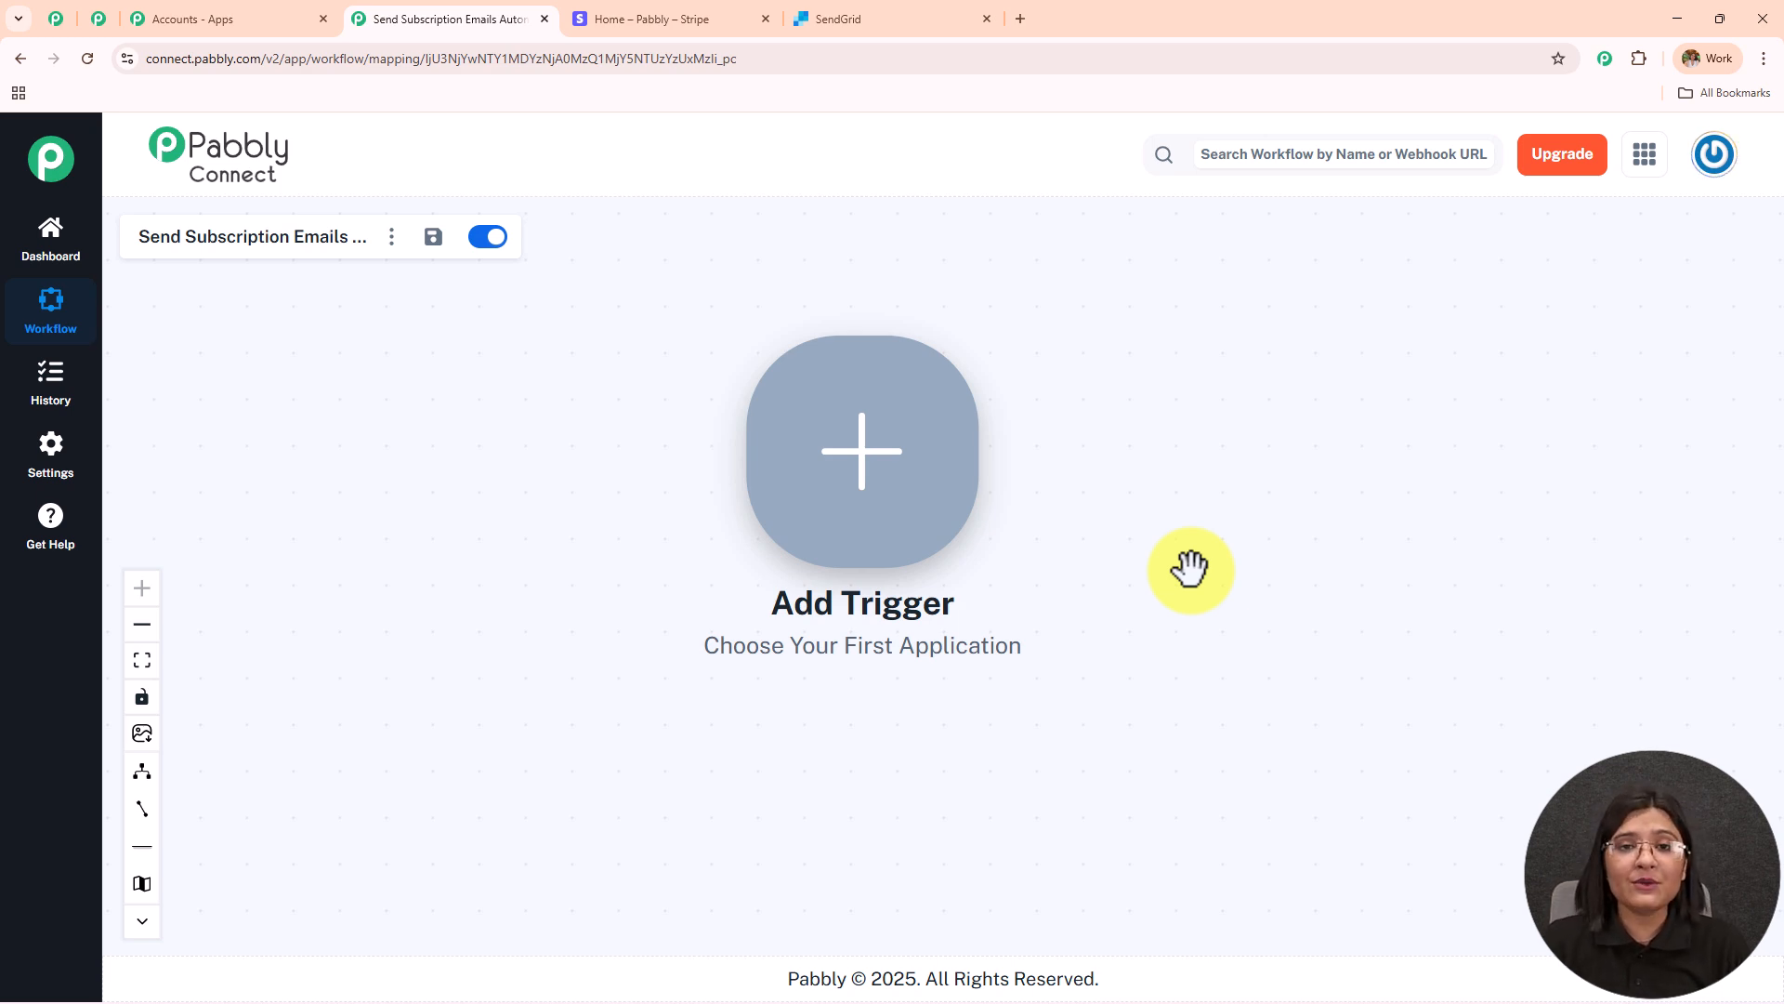
pyautogui.click(709, 20)
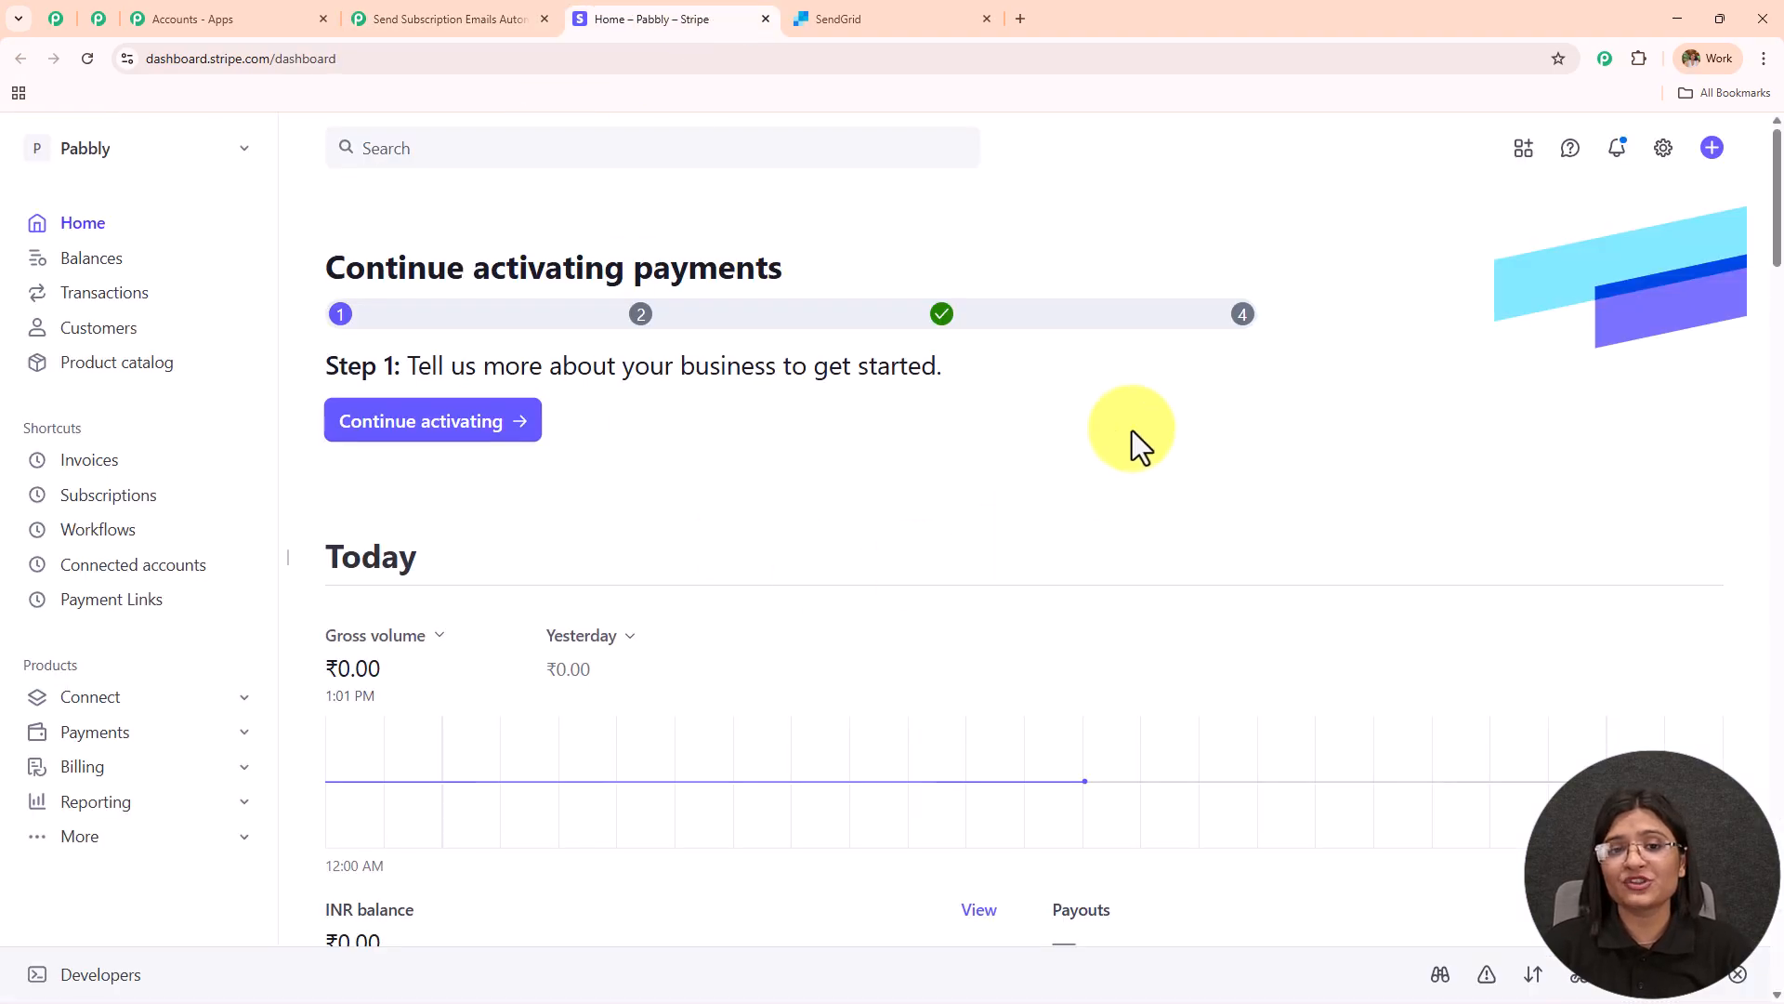
pyautogui.click(890, 20)
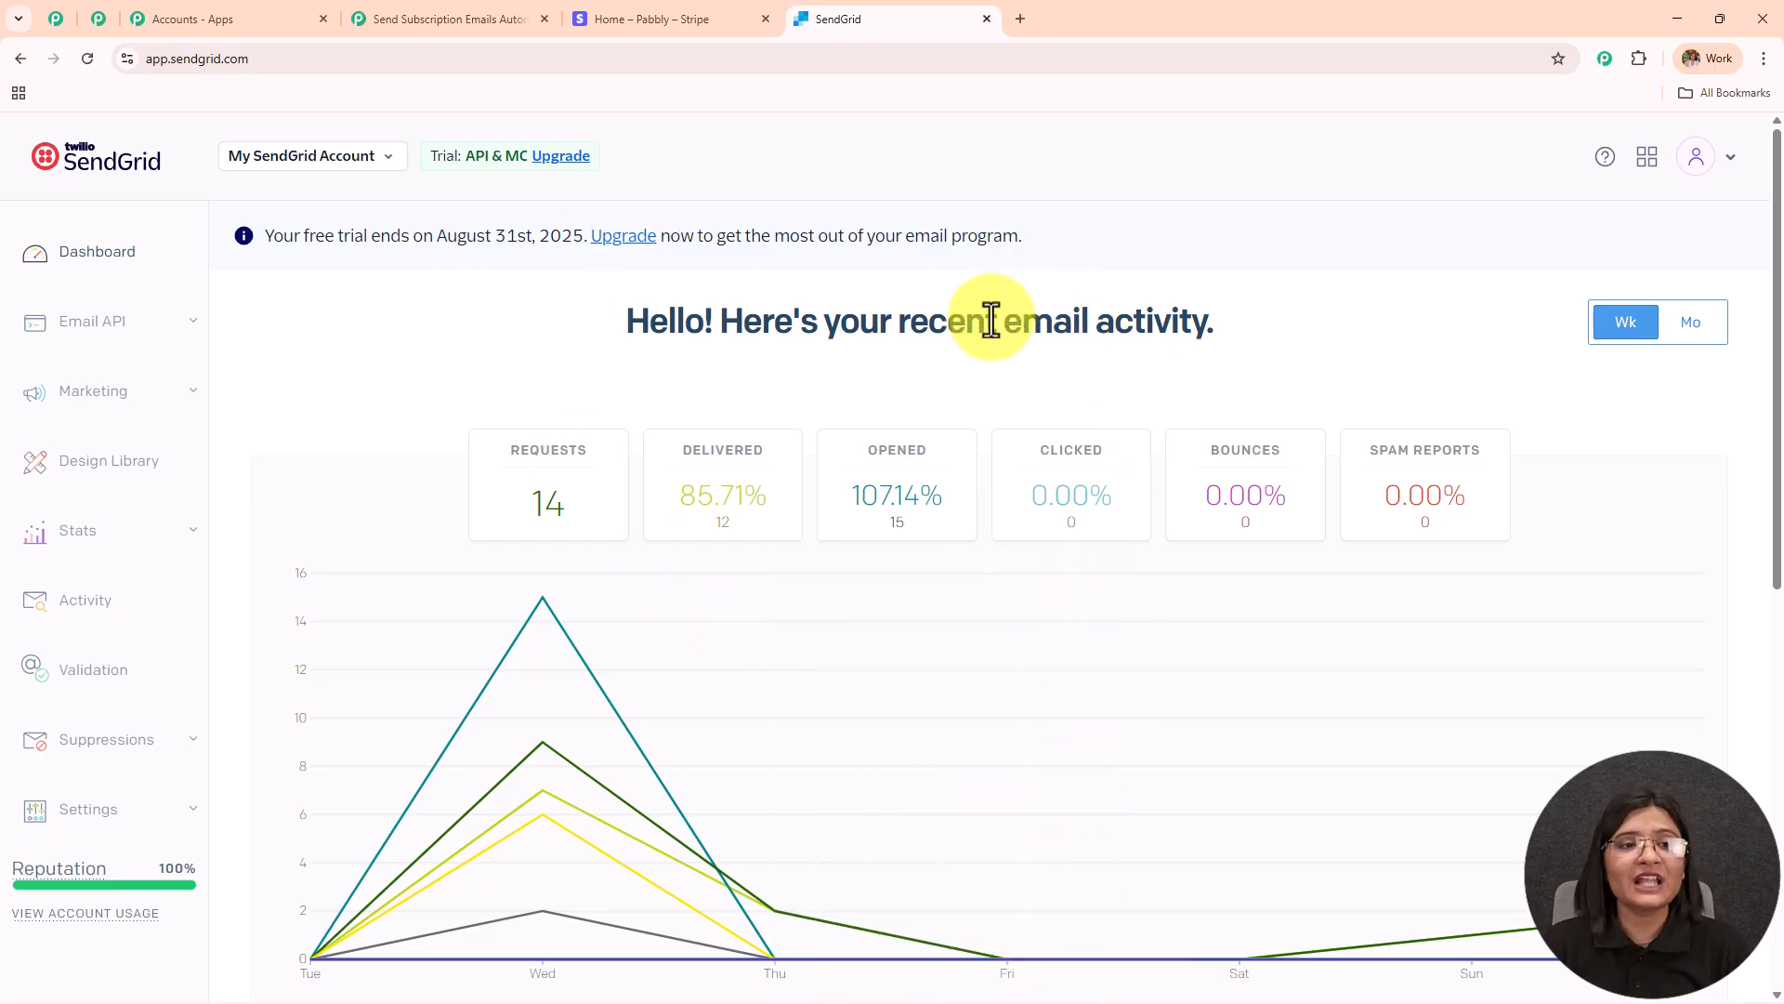
pyautogui.click(707, 23)
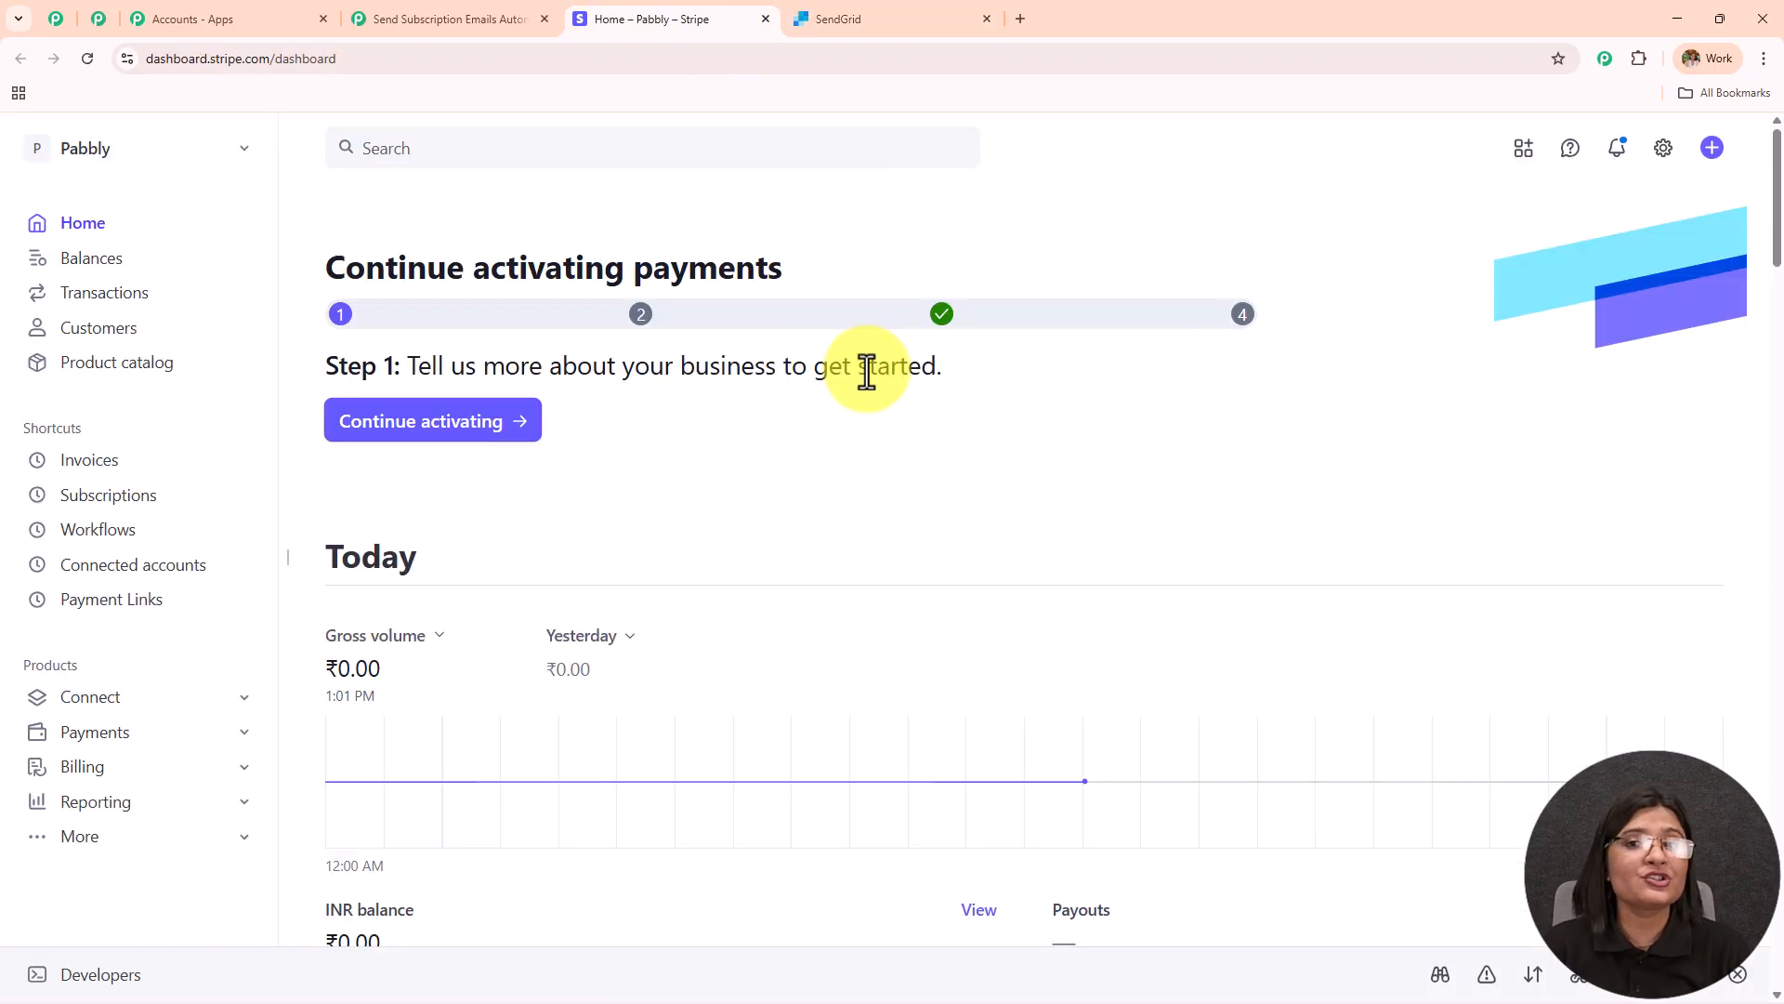
pyautogui.click(473, 24)
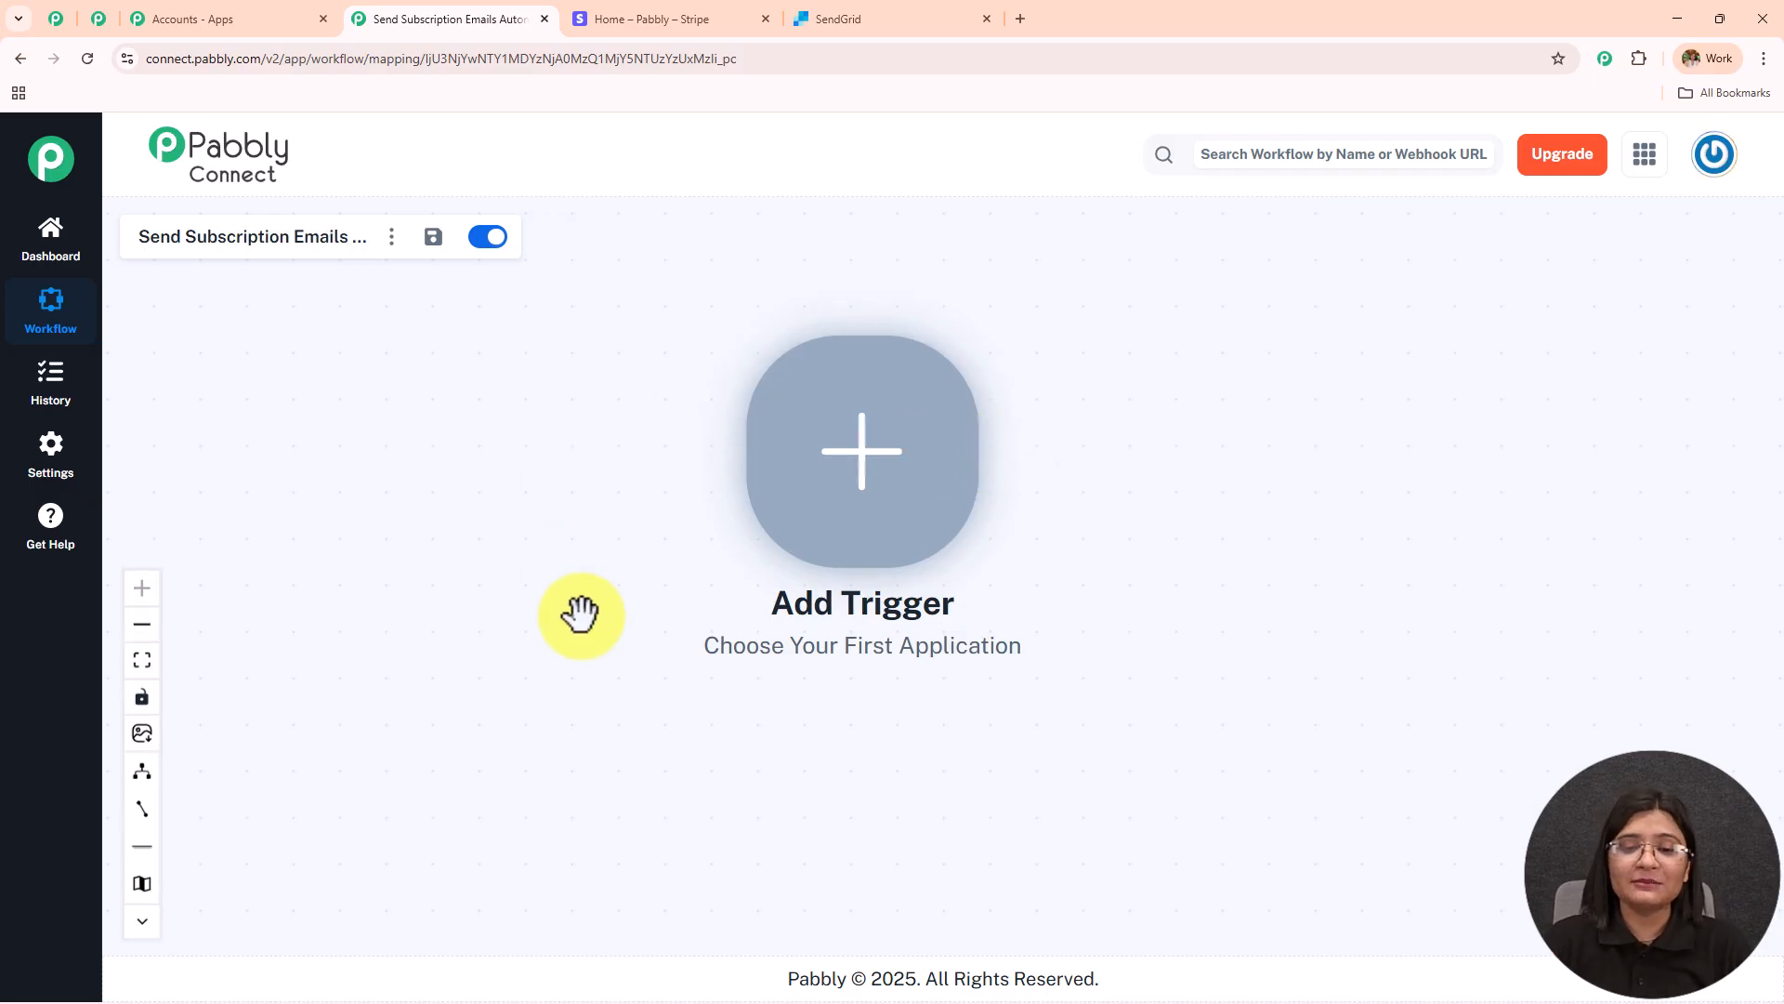
# Step: Add a trigger to the workflow and choose Stripe as its app
pyautogui.click(784, 381)
pyautogui.click(1138, 276)
pyautogui.write('S')
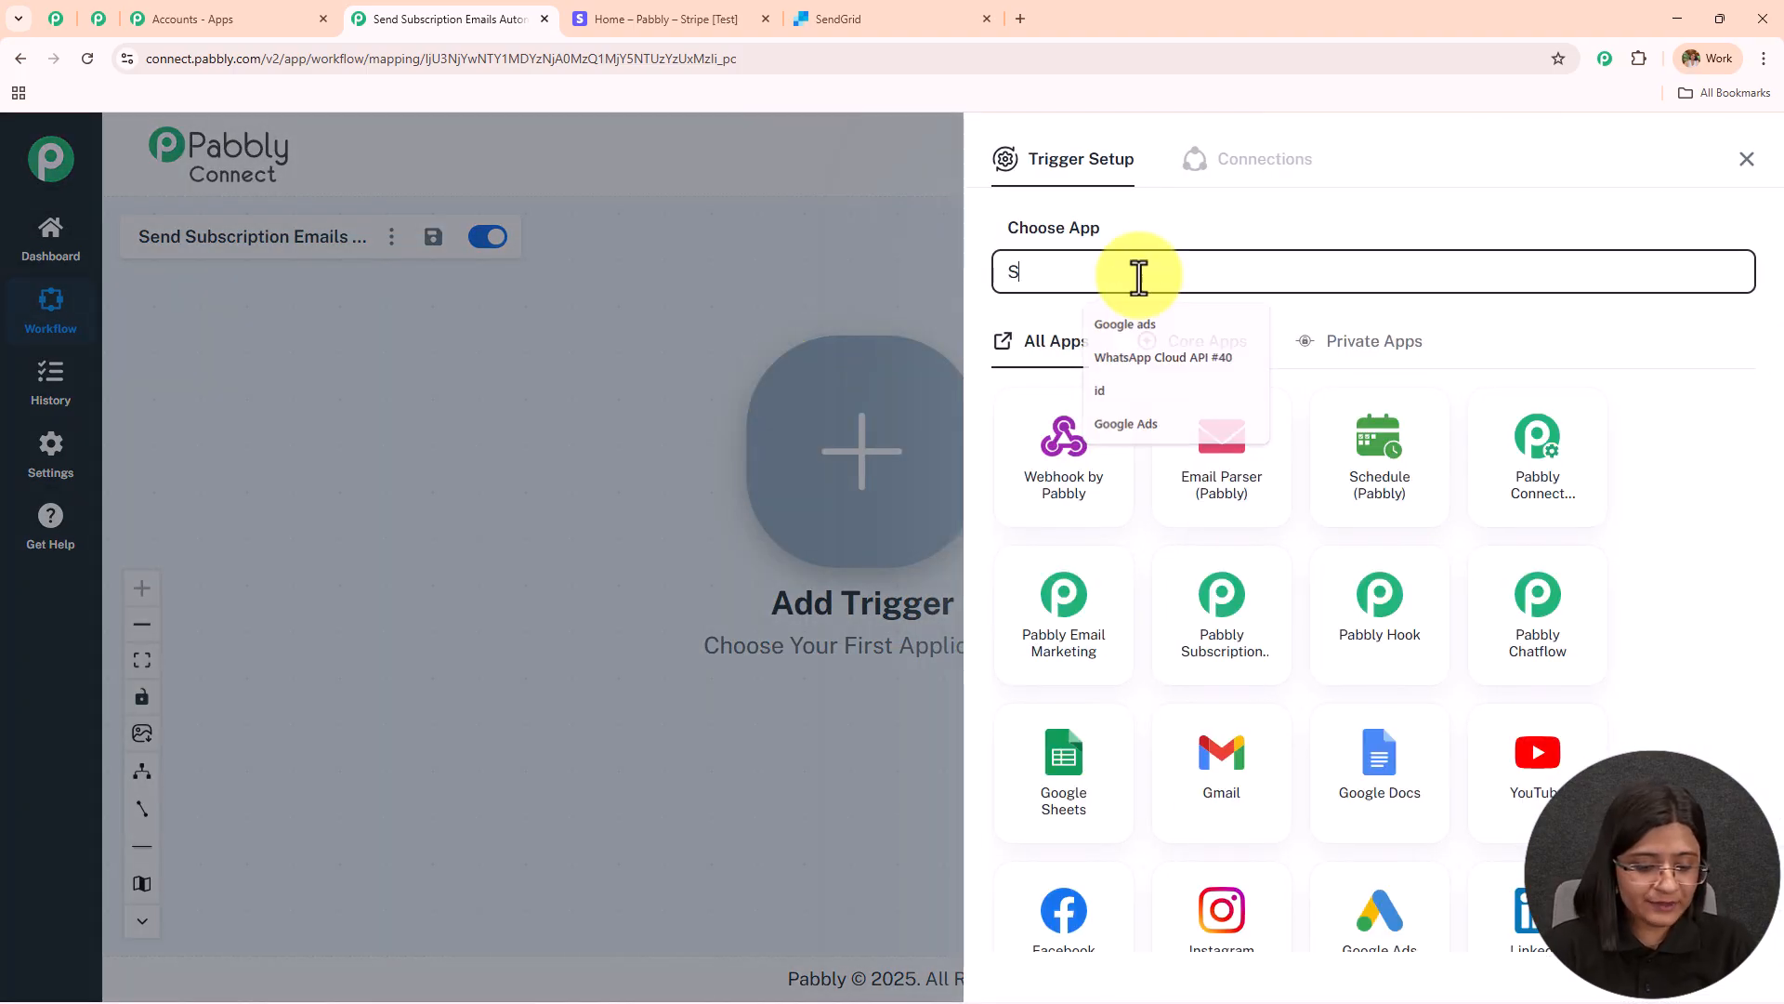
pyautogui.write('tripe')
pyautogui.click(1106, 486)
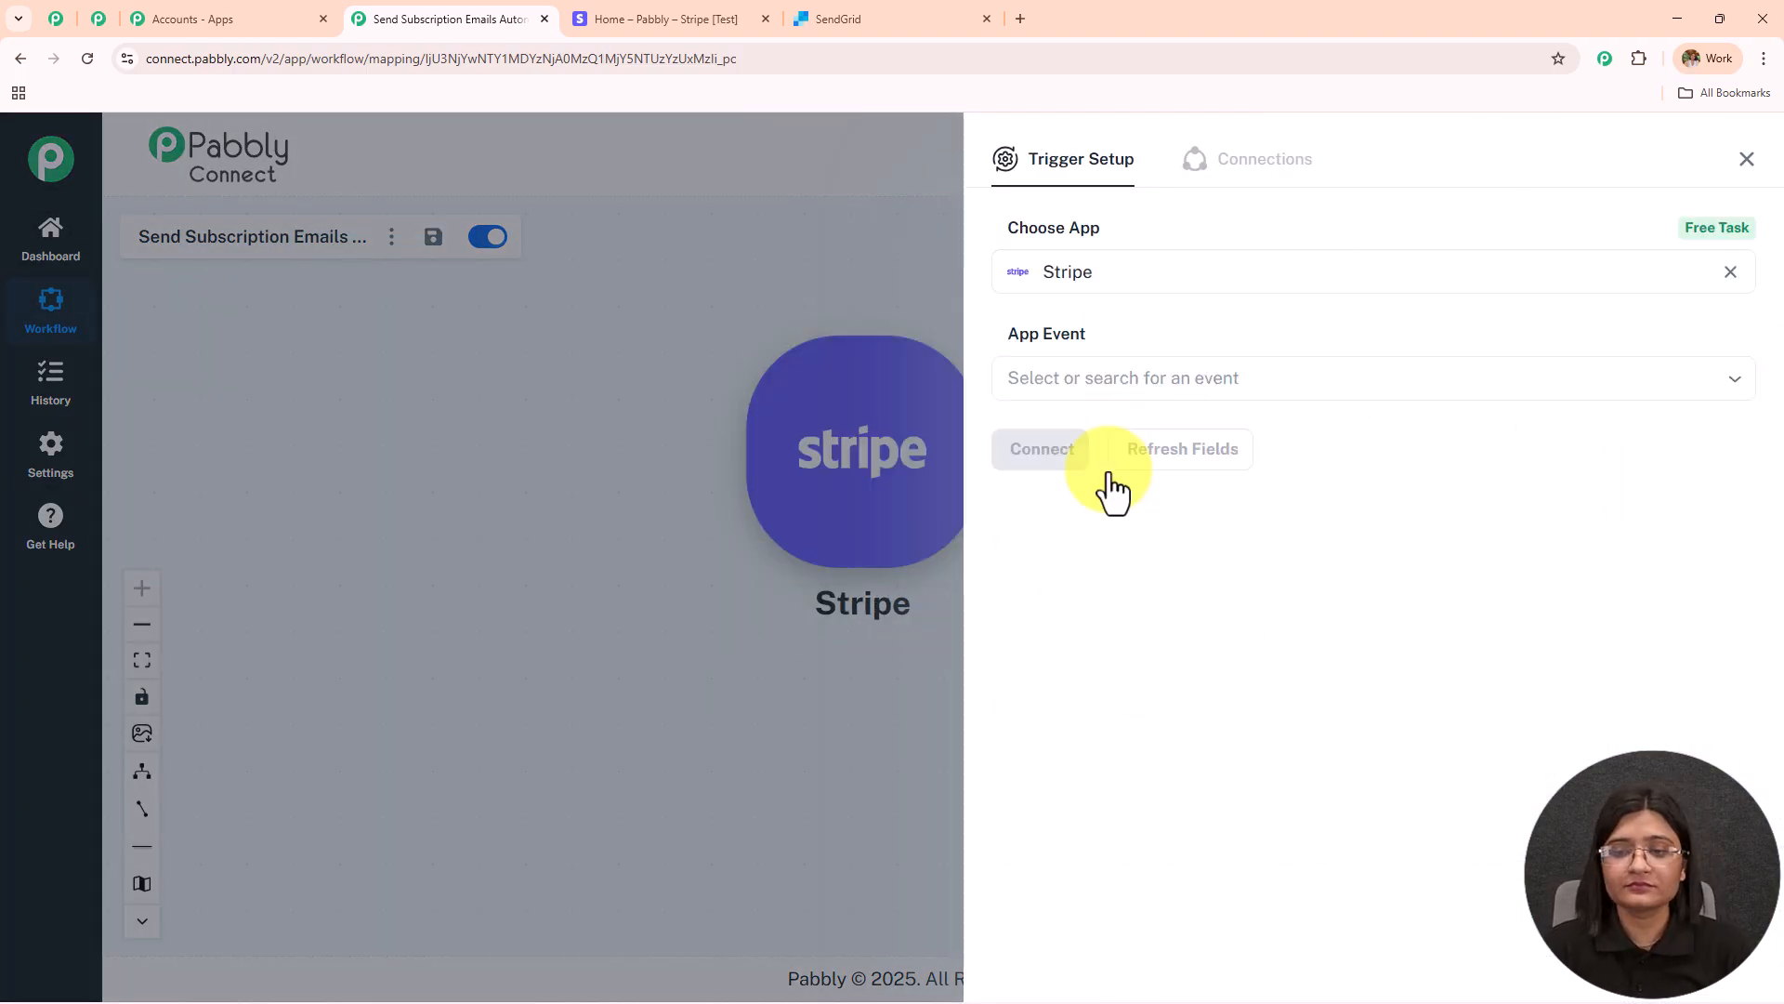
# Step: Set the Stripe trigger event to New Subscription, connect it, and review the webhook URL and its setup instructions
pyautogui.click(1130, 381)
pyautogui.write('subs')
pyautogui.click(1175, 510)
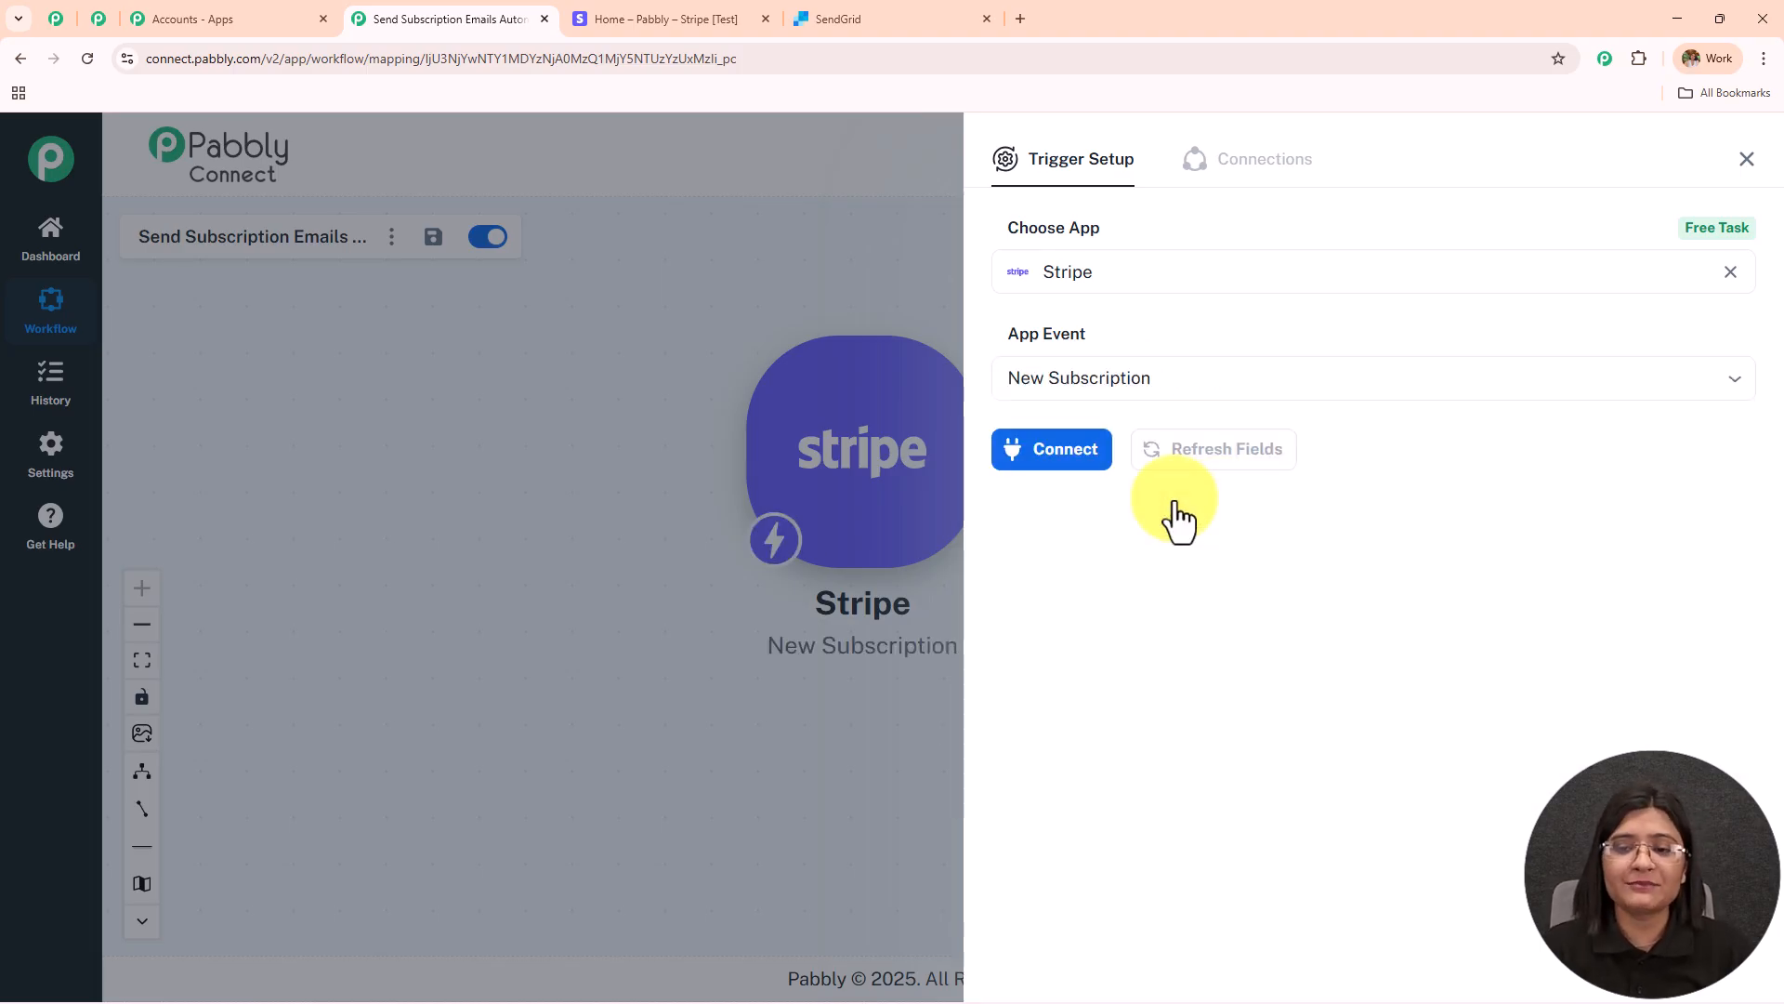
pyautogui.click(1059, 457)
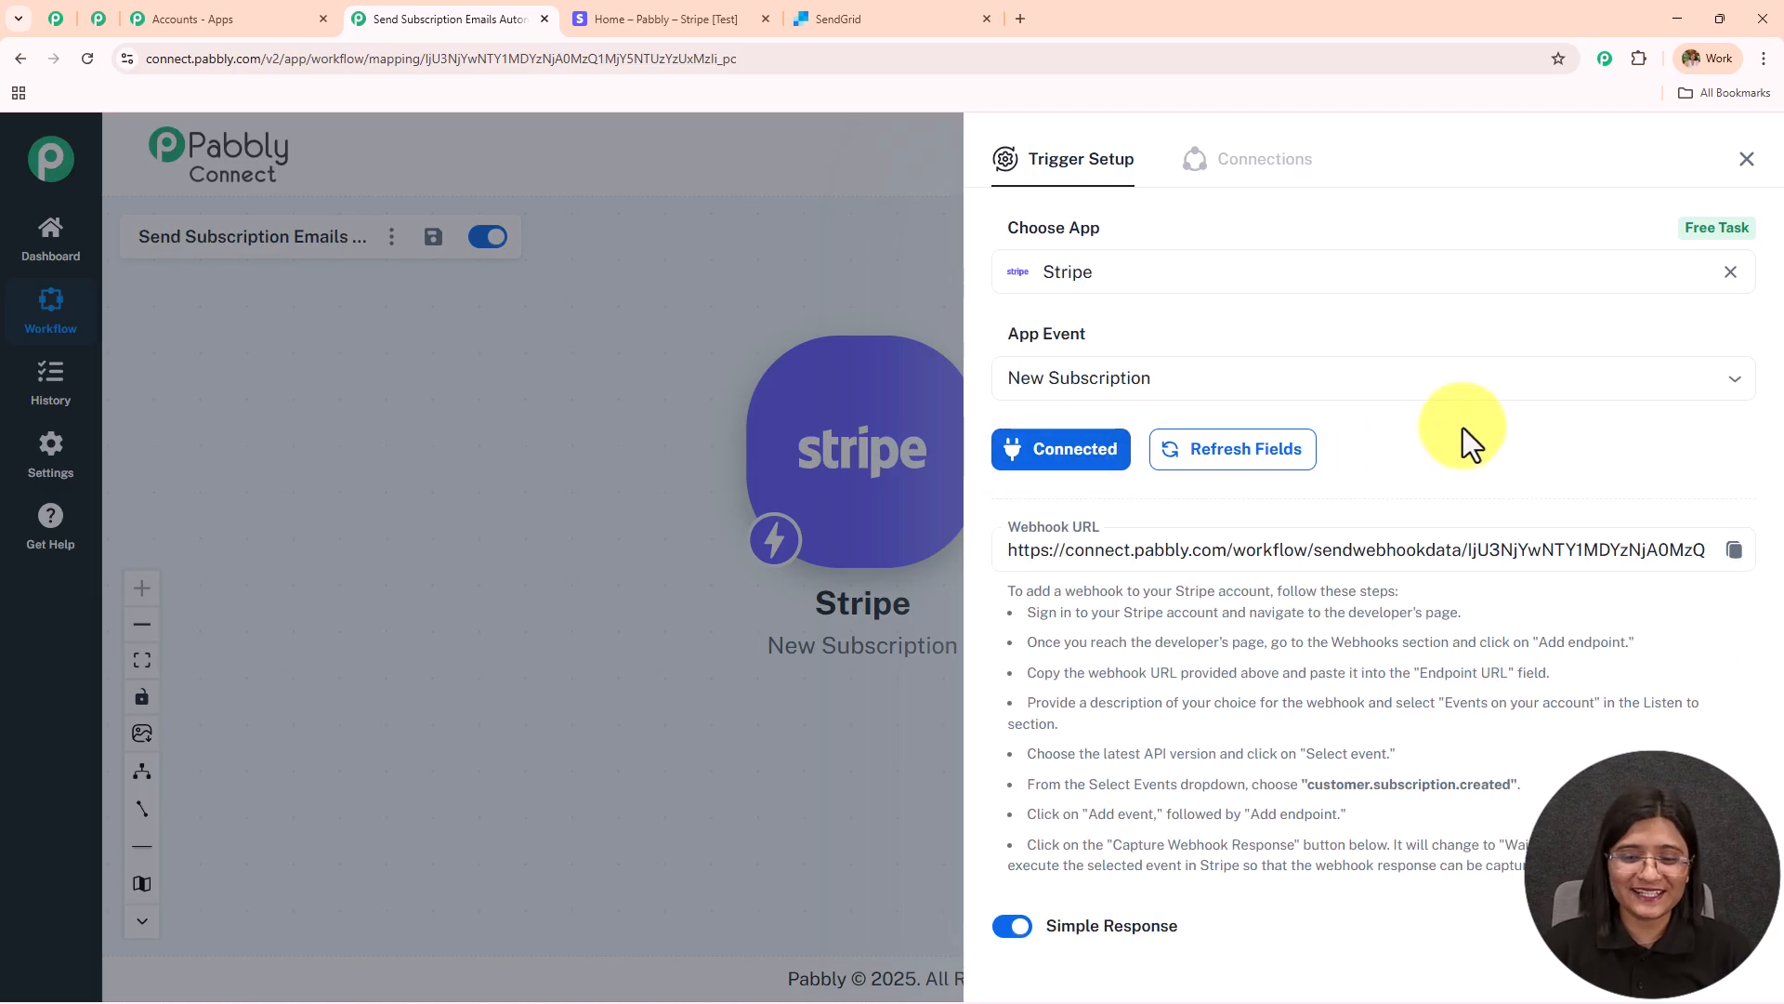
pyautogui.scroll(-2, 1463, 429)
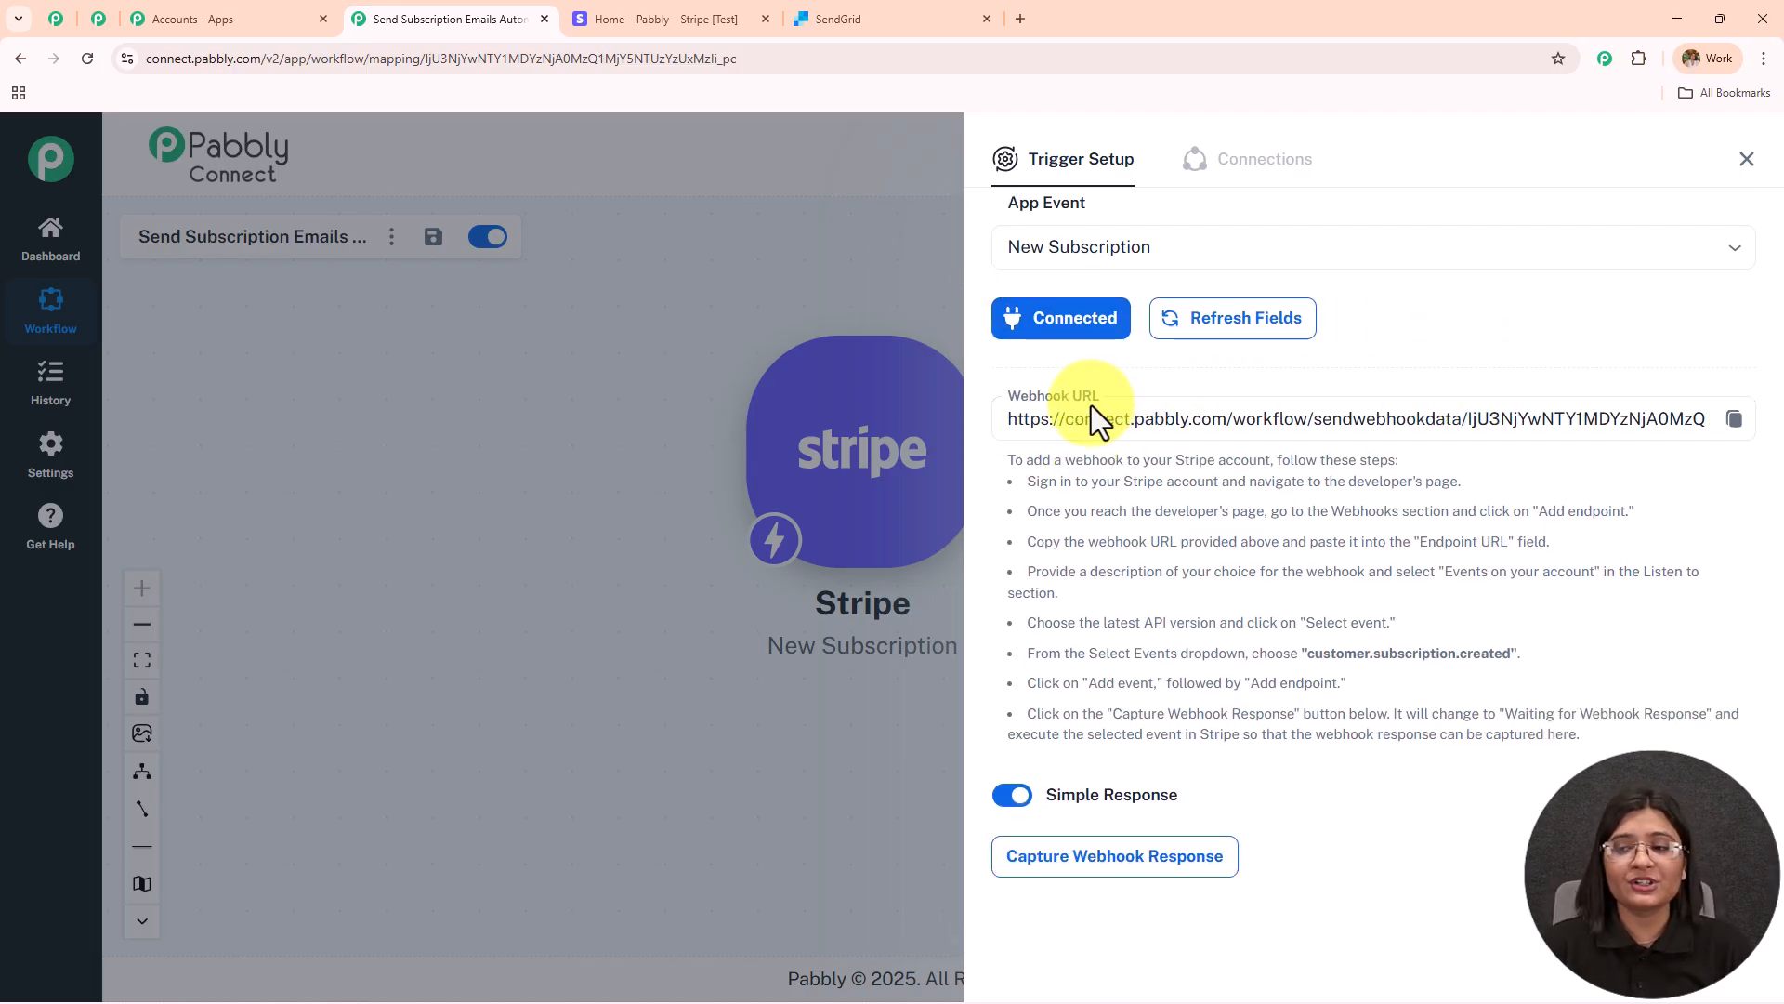
pyautogui.click(1491, 425)
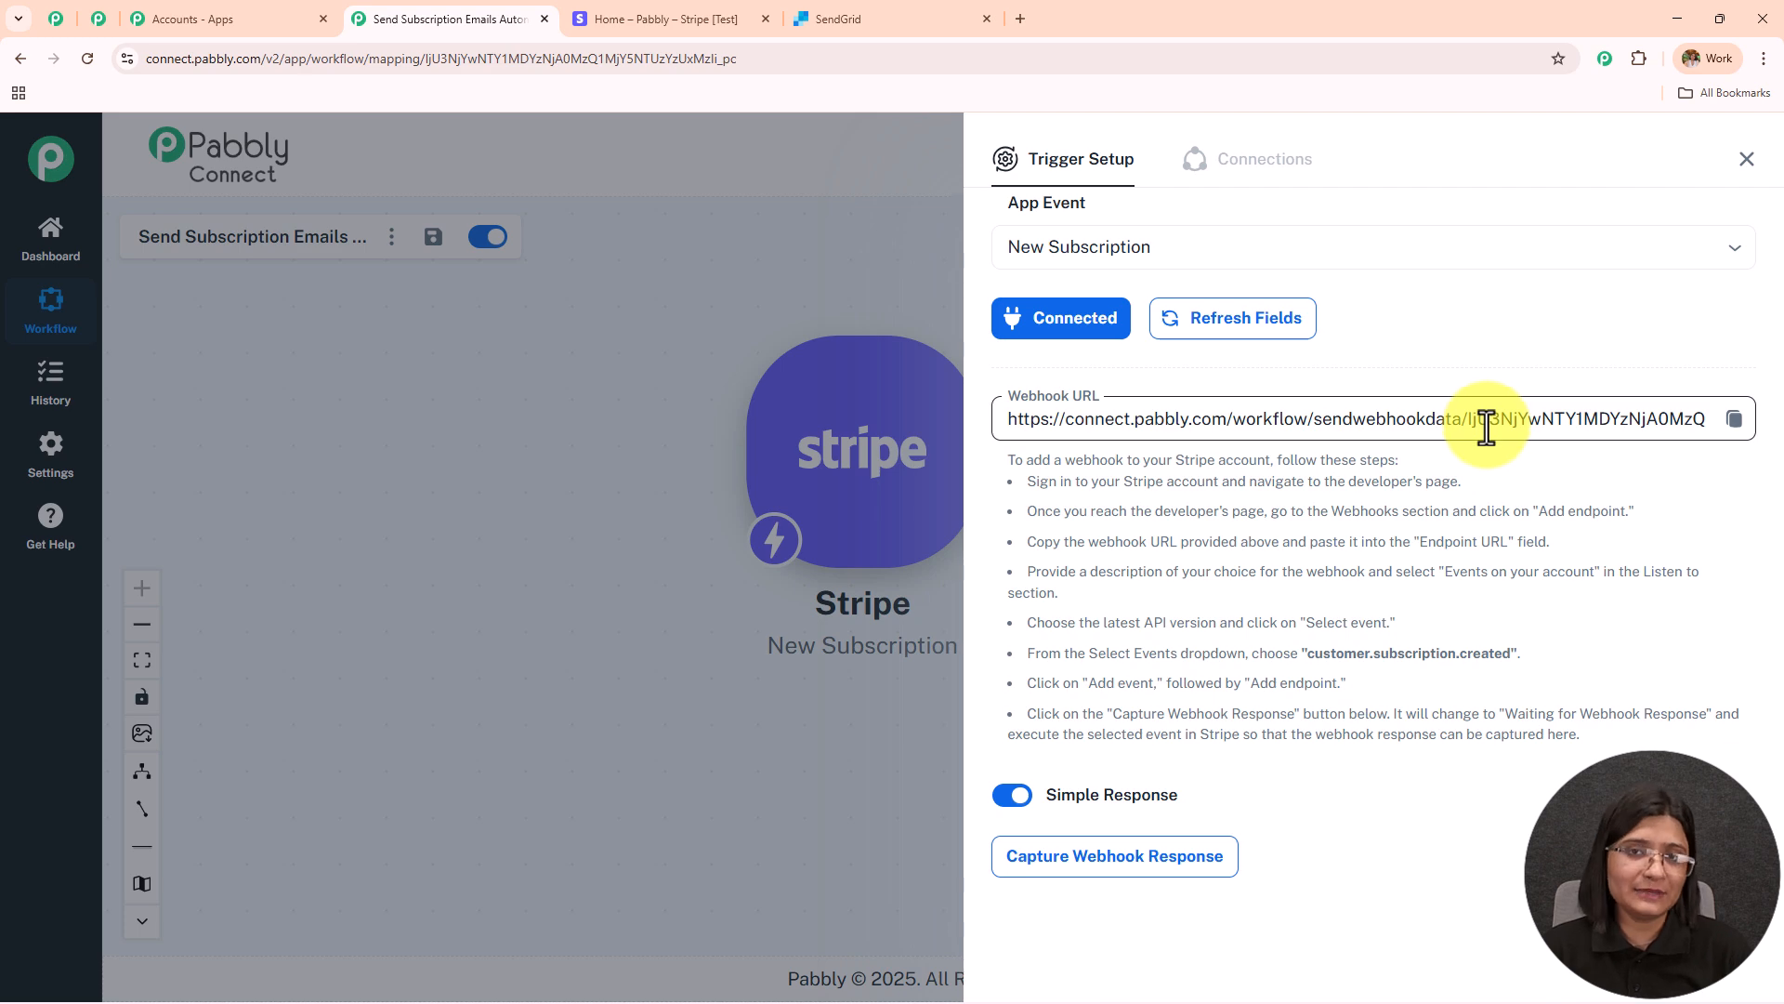
pyautogui.moveTo(1010, 459); pyautogui.dragTo(1673, 734)
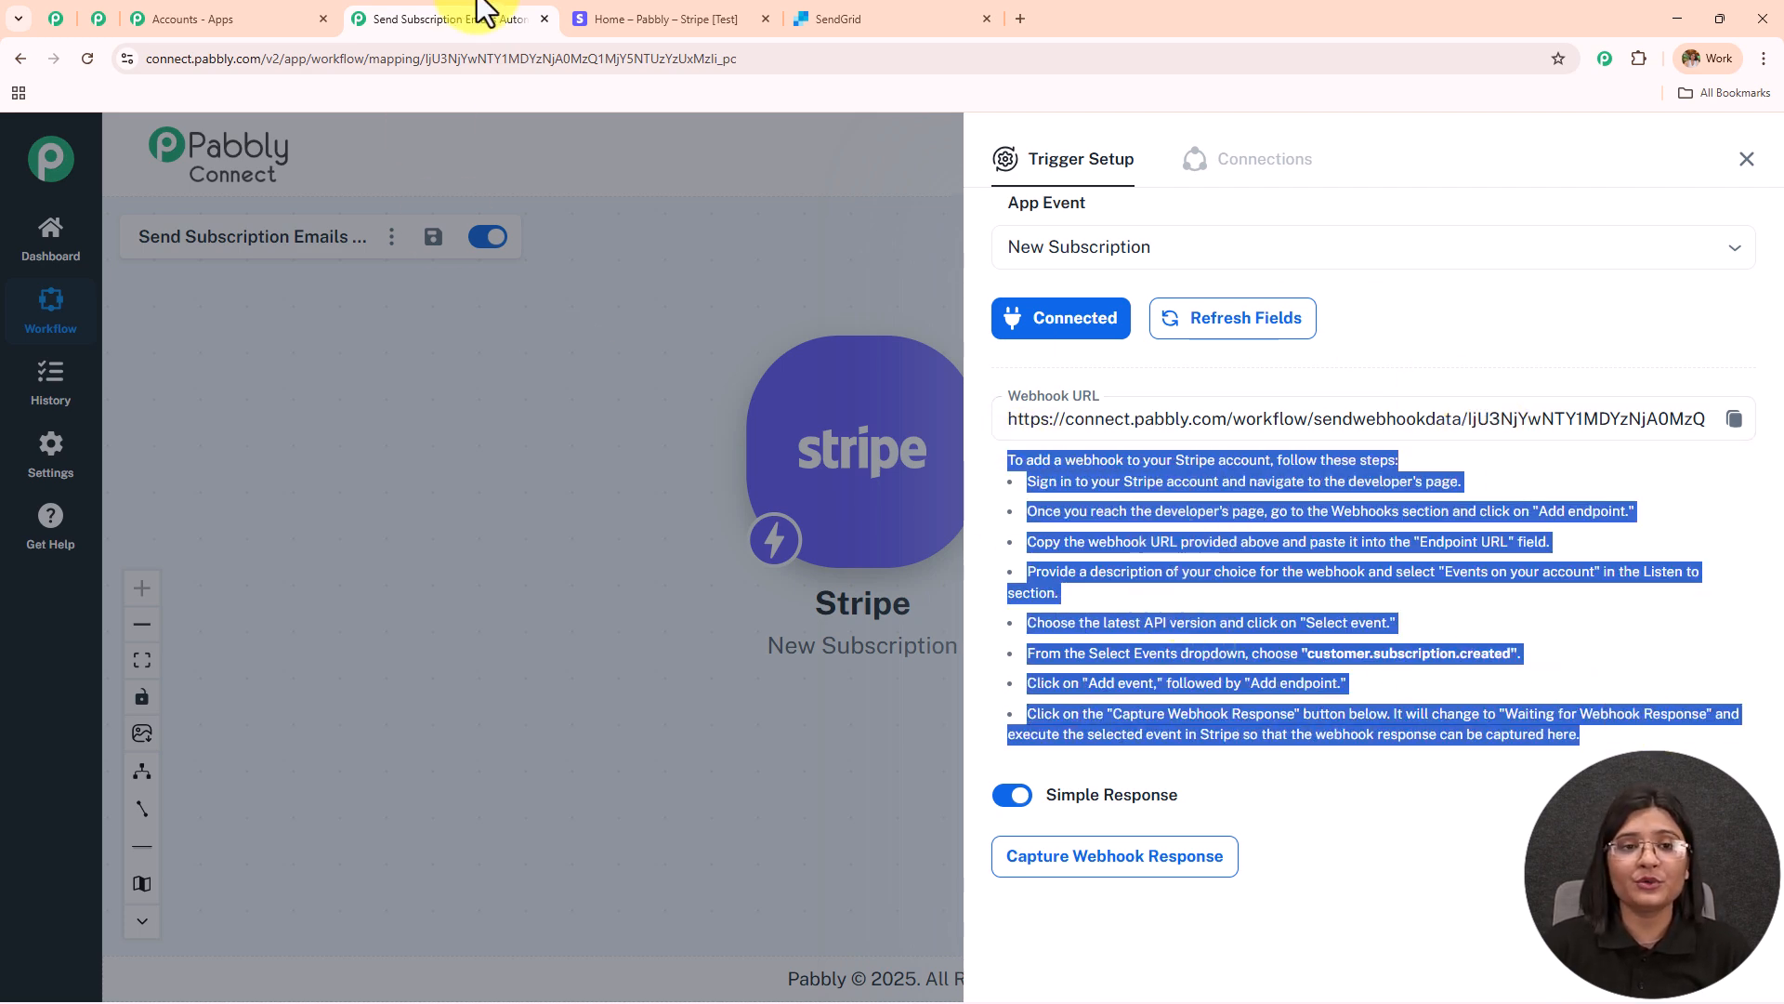
# Step: Switch to the Stripe test dashboard, open the developer webhooks page and start adding an event destination
pyautogui.click(674, 19)
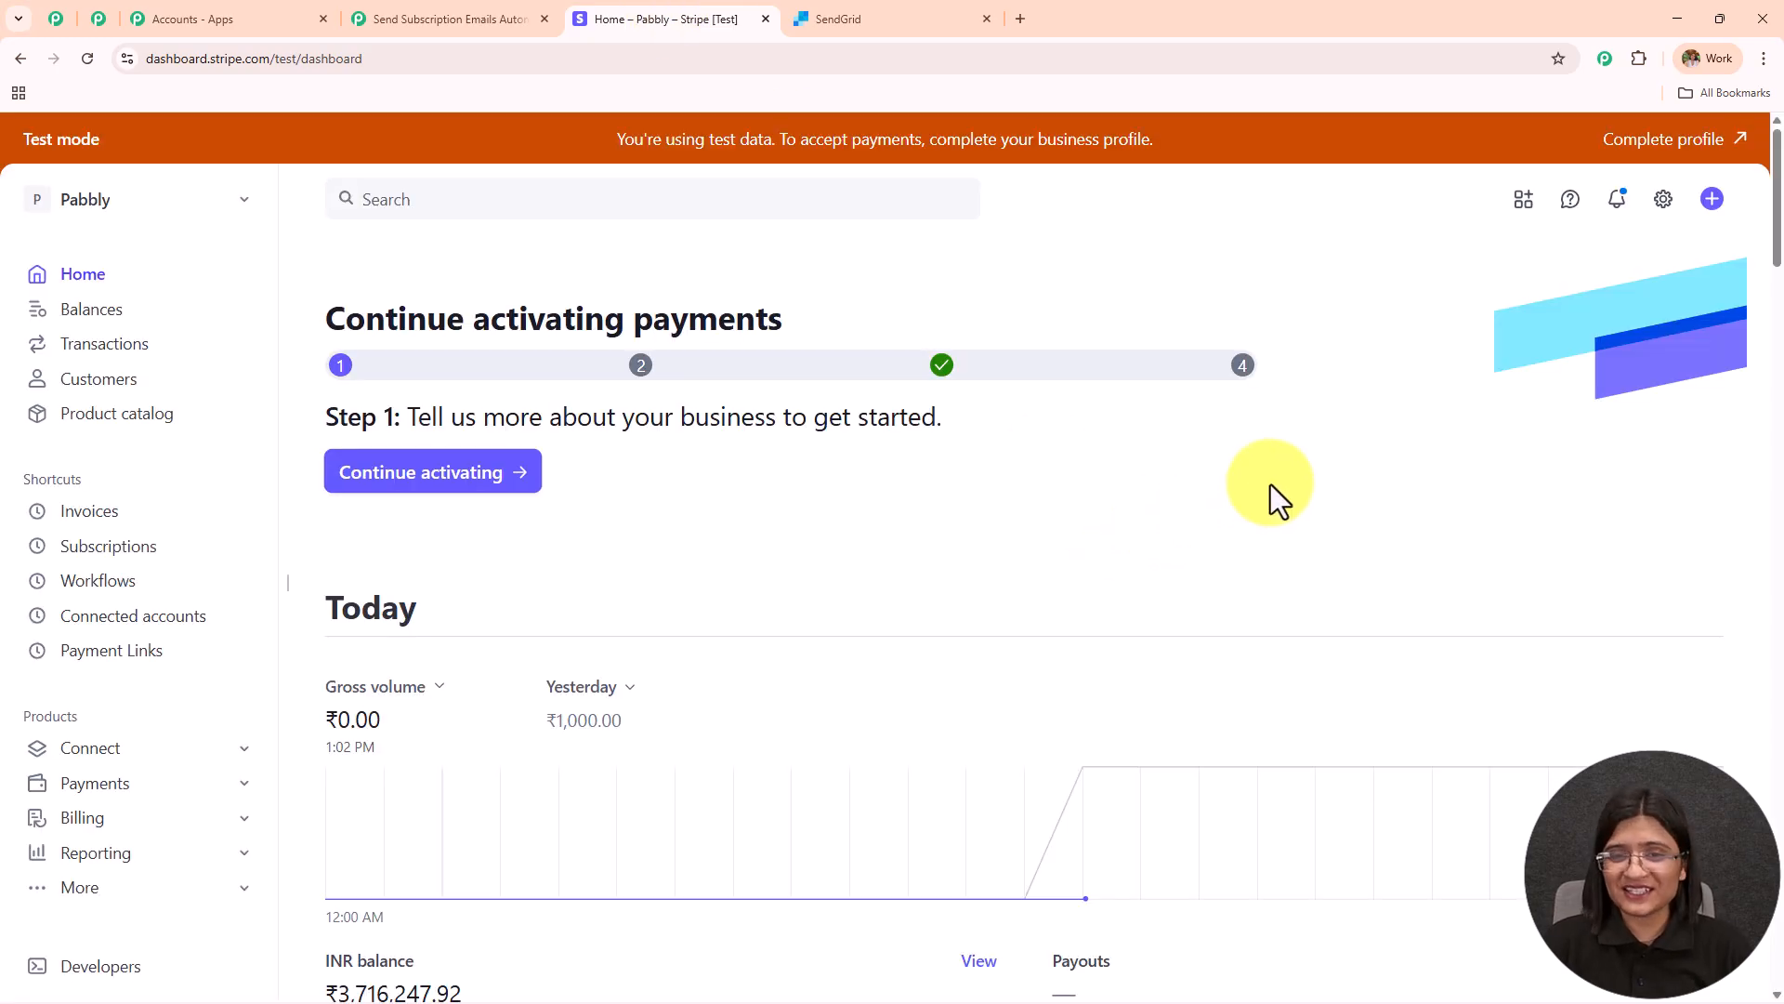
pyautogui.moveTo(634, 140); pyautogui.dragTo(1290, 119)
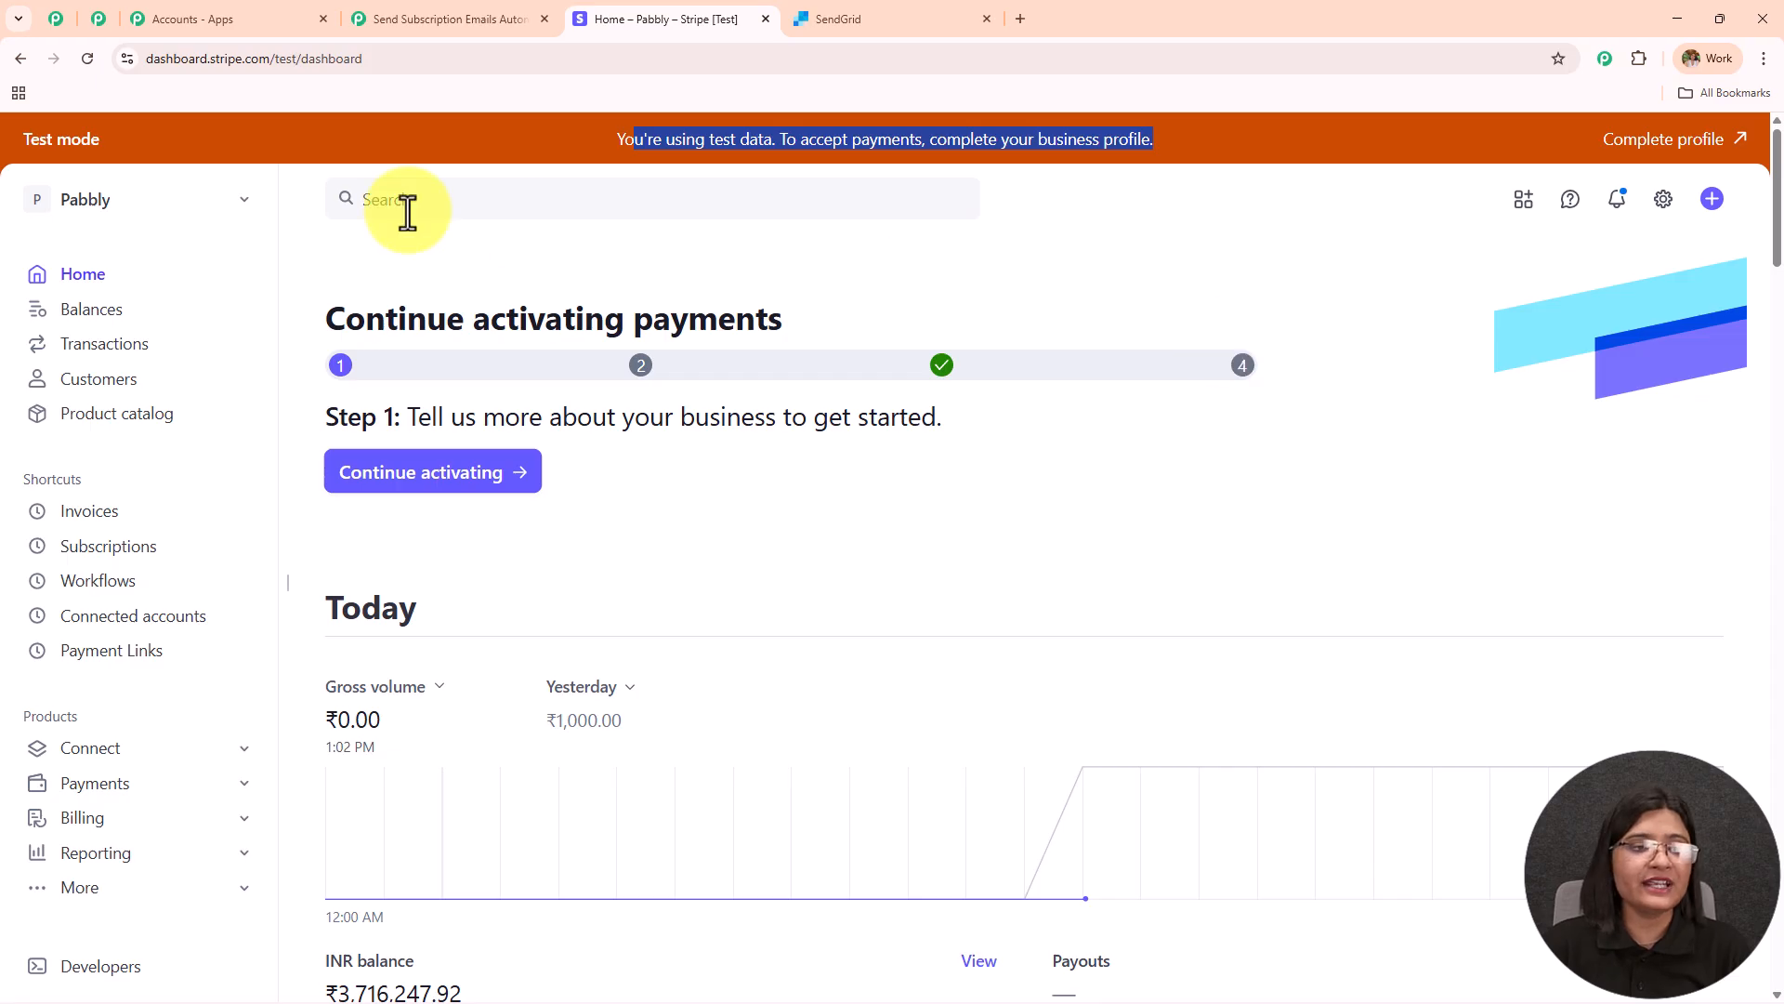
pyautogui.scroll(-5, 83, 799)
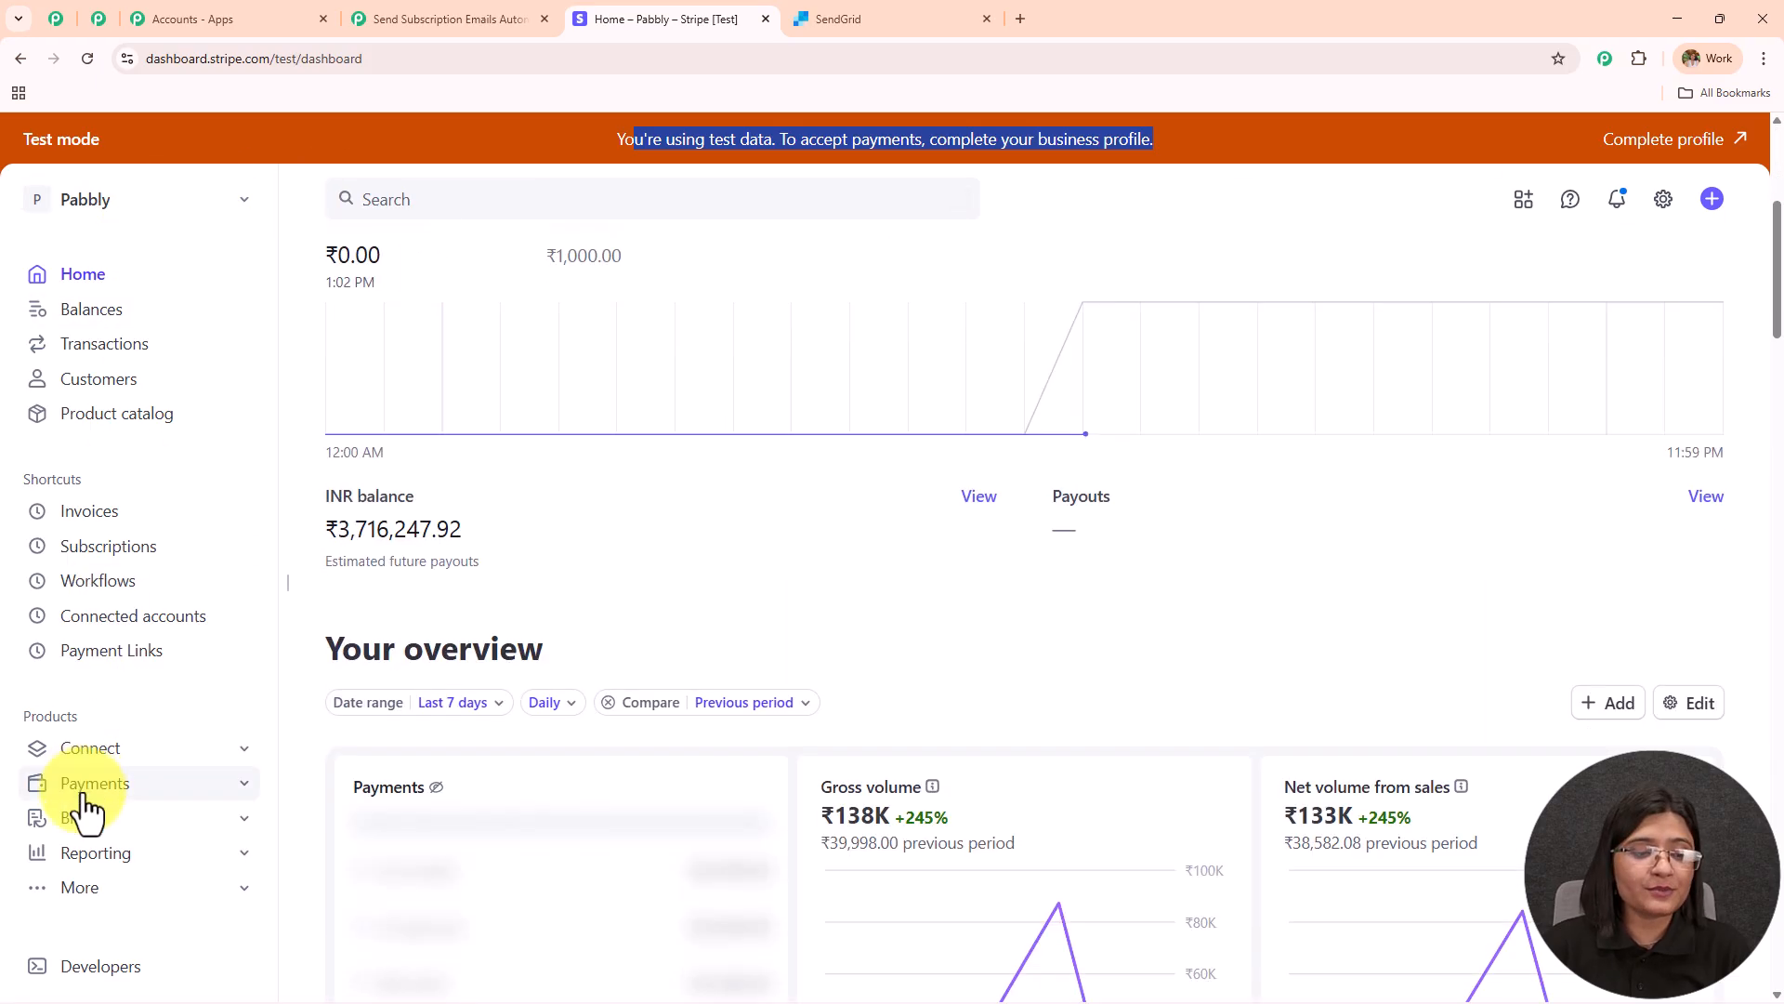
pyautogui.click(84, 967)
pyautogui.click(103, 491)
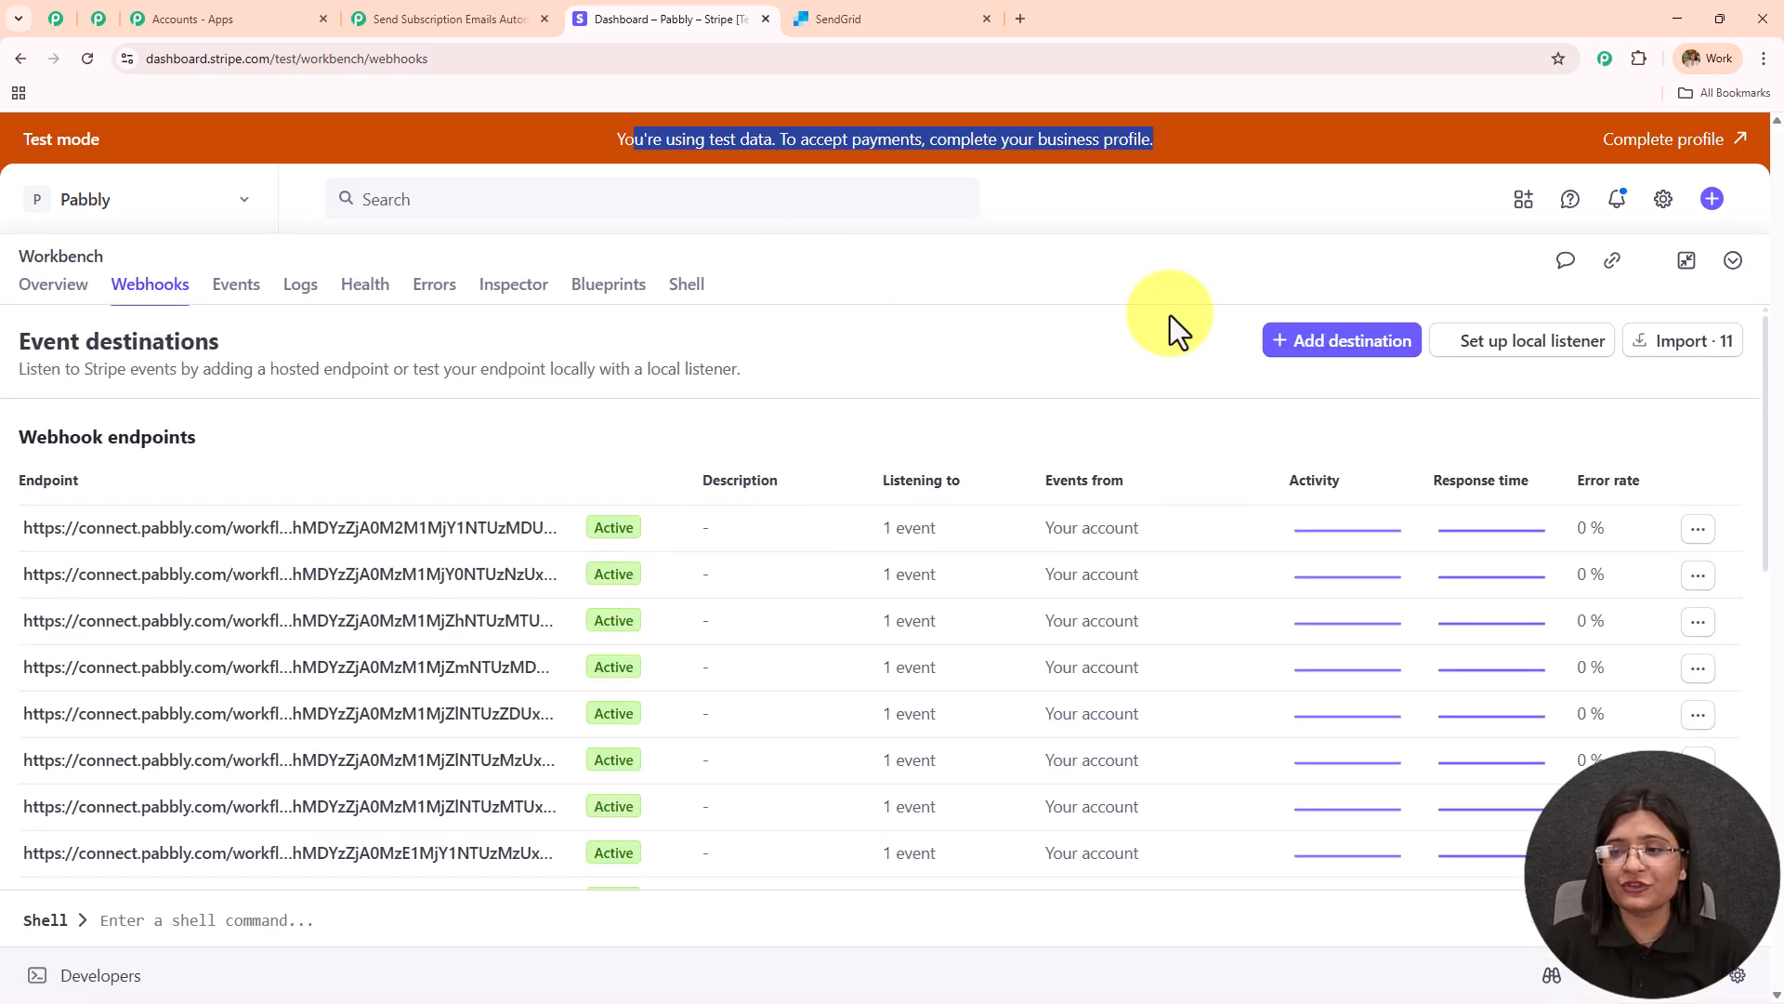
pyautogui.click(1377, 352)
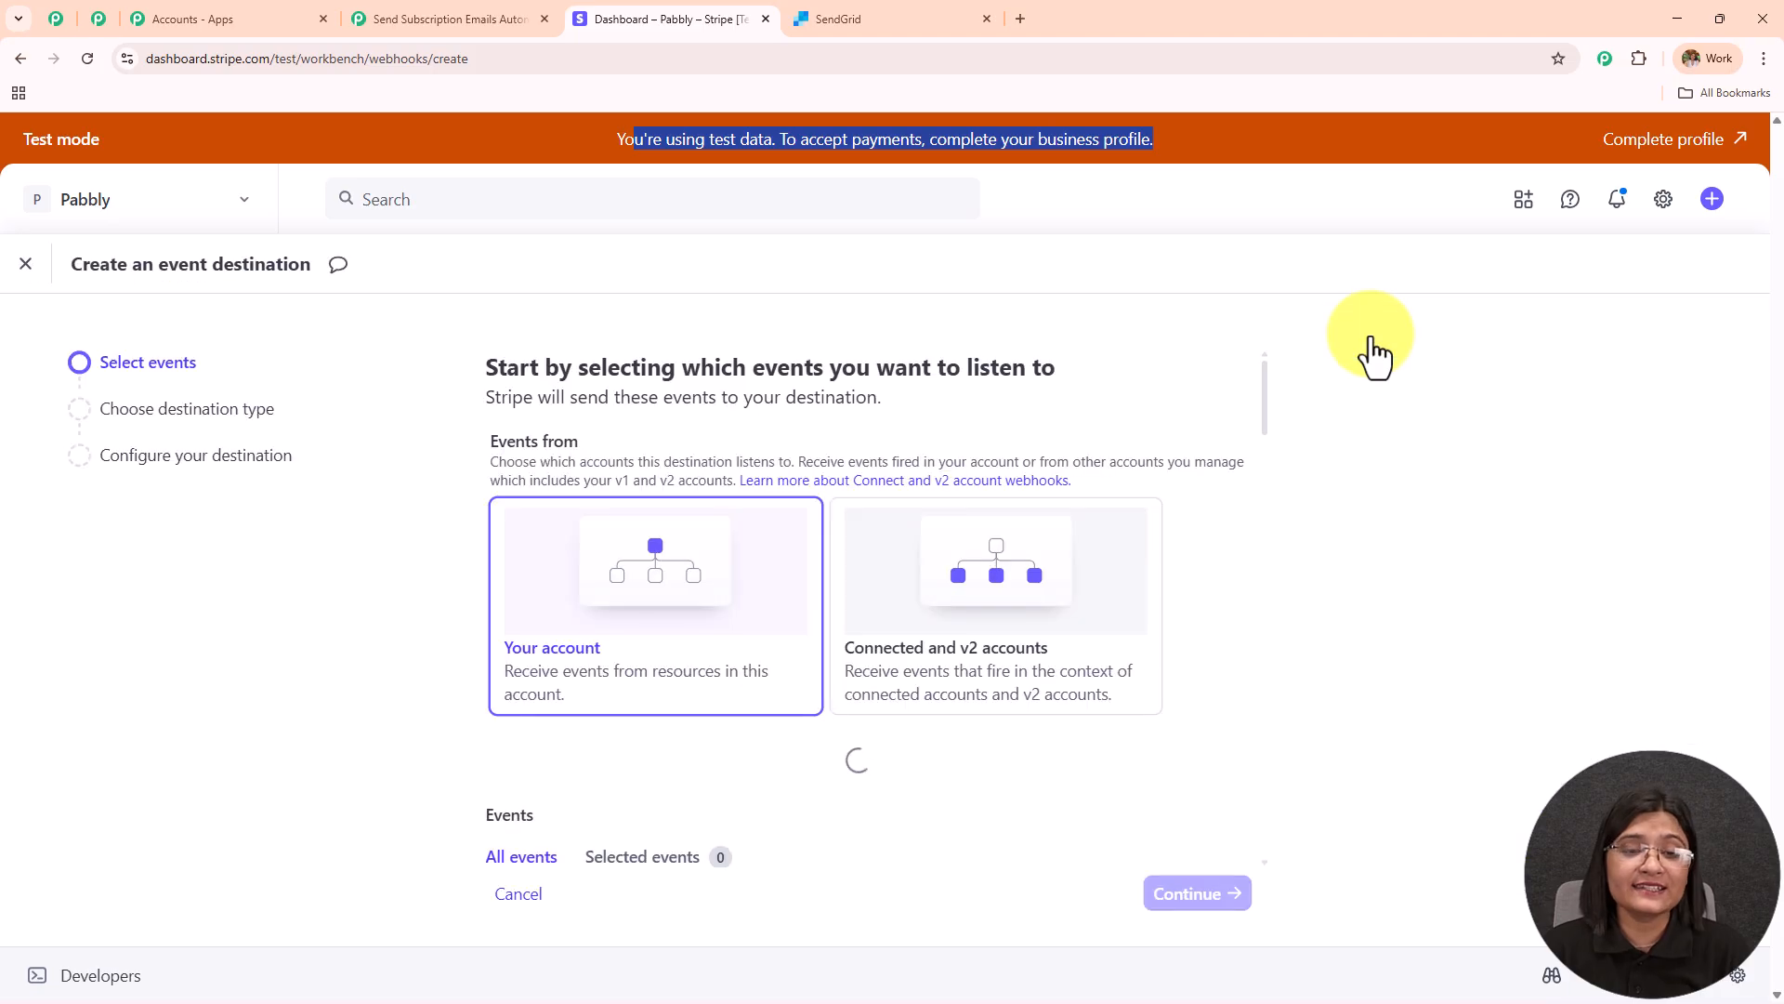
# Step: Set the API version of the new event destination to the latest version, 2025-07-30.basil
pyautogui.scroll(-4, 796, 654)
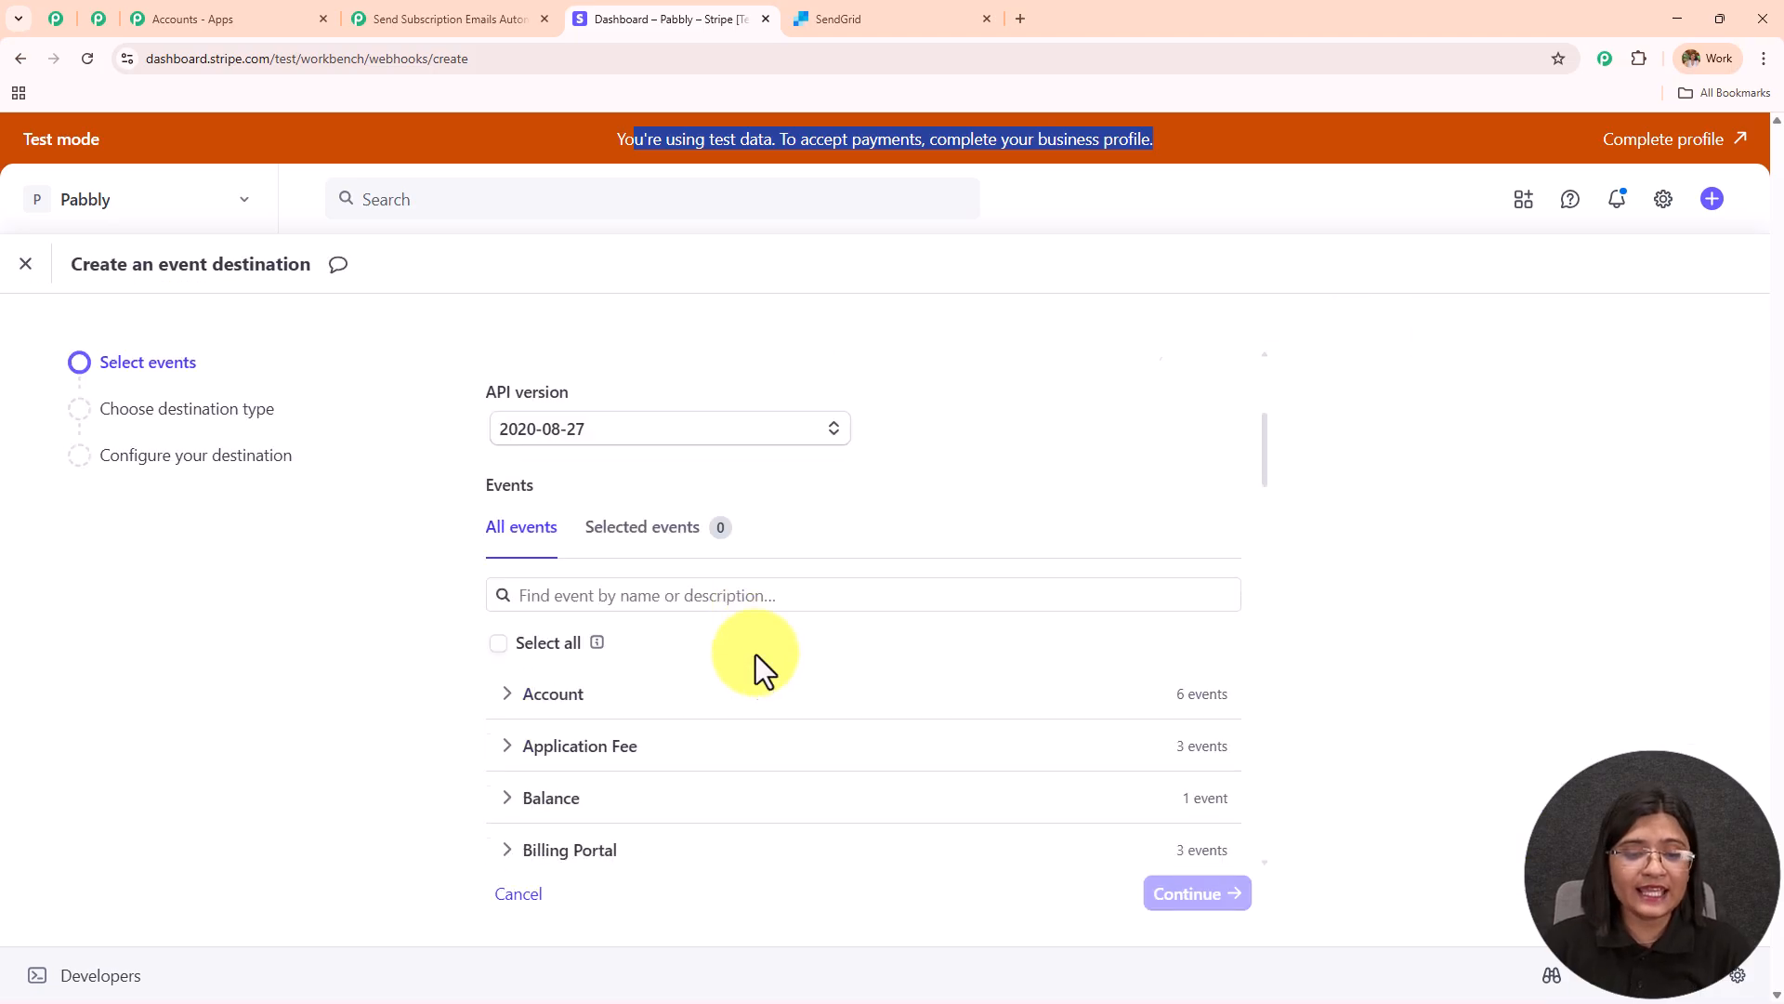
pyautogui.click(673, 429)
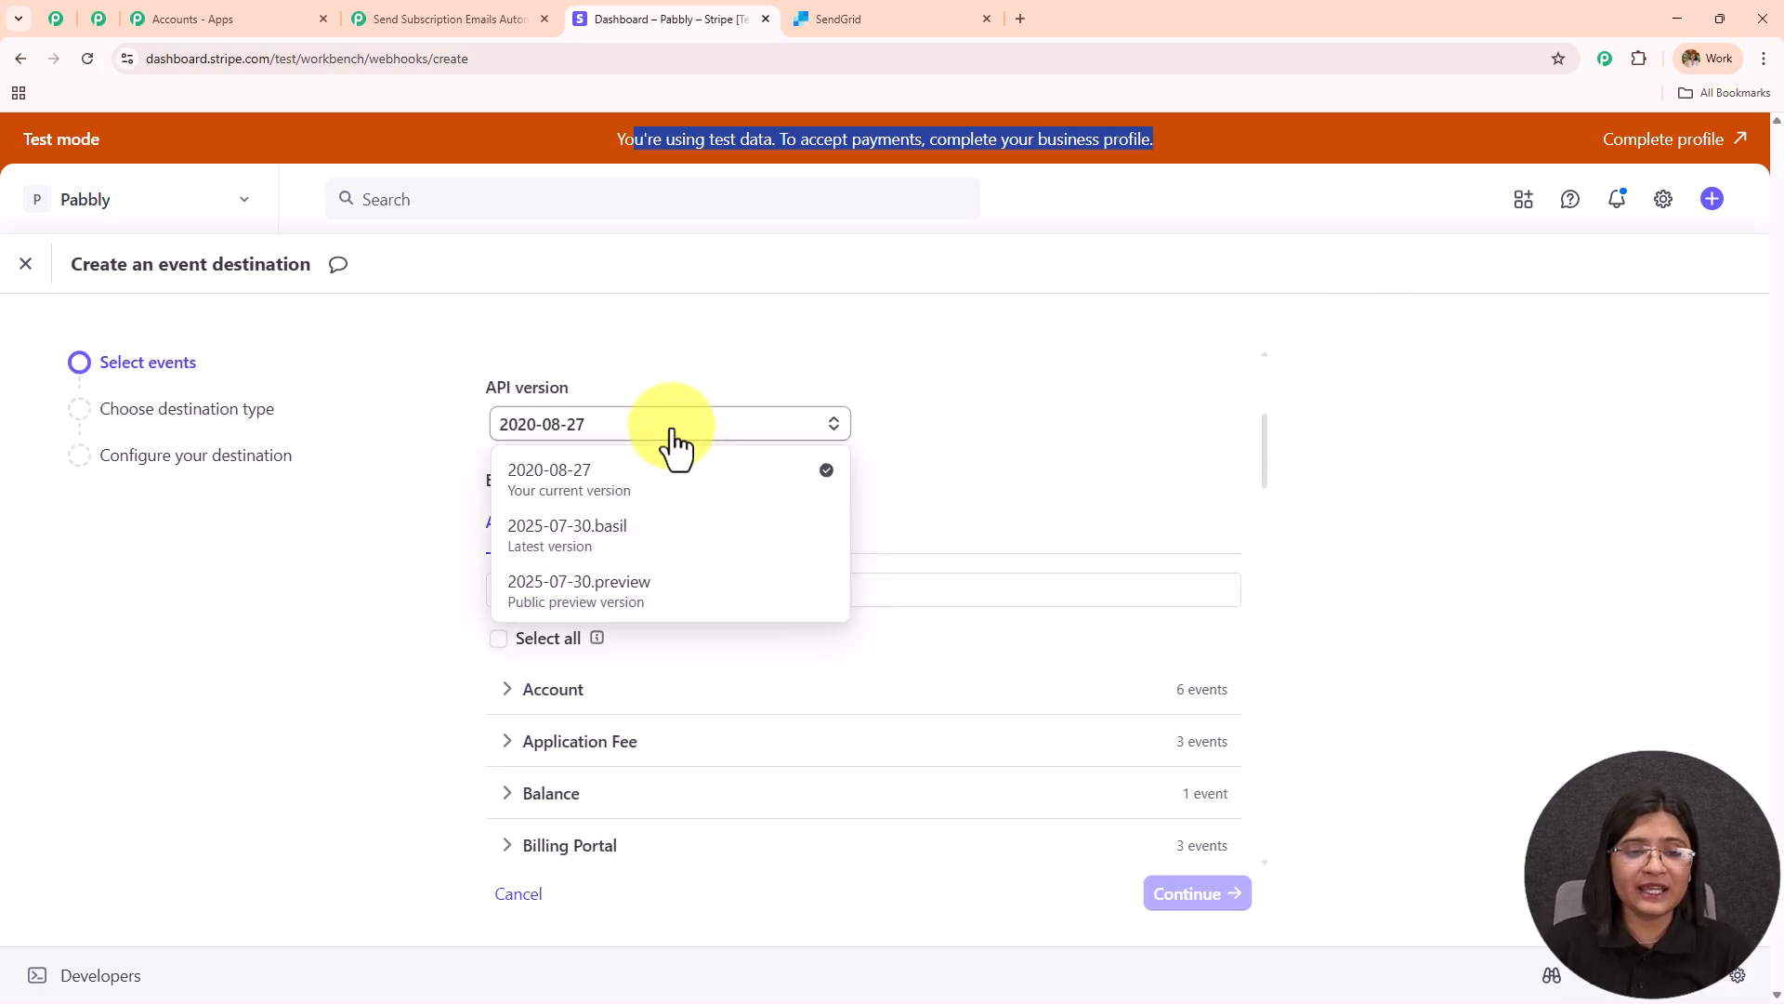
pyautogui.click(673, 555)
pyautogui.scroll(-3, 789, 446)
pyautogui.scroll(2, 709, 502)
# Step: Check the required event in the Pabbly Connect instructions, then find and select customer.subscription.created for the Stripe destination
pyautogui.click(630, 501)
pyautogui.click(449, 18)
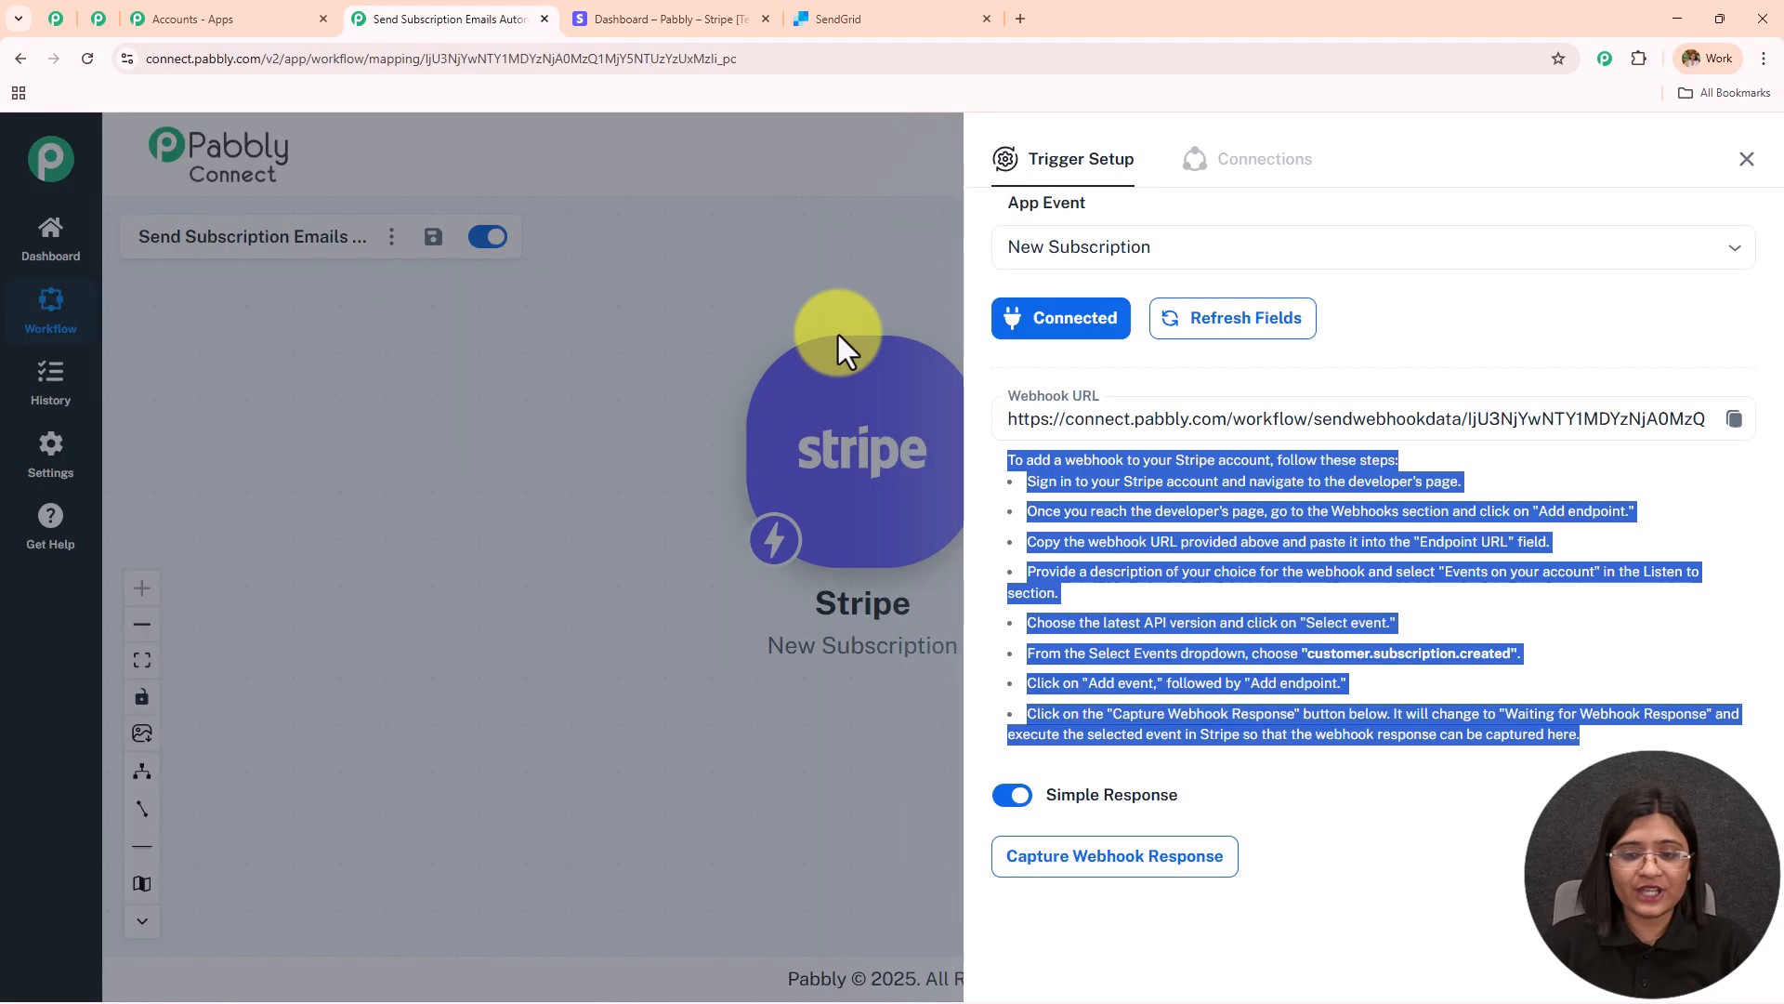
pyautogui.click(1568, 621)
pyautogui.moveTo(1307, 653); pyautogui.dragTo(1521, 654)
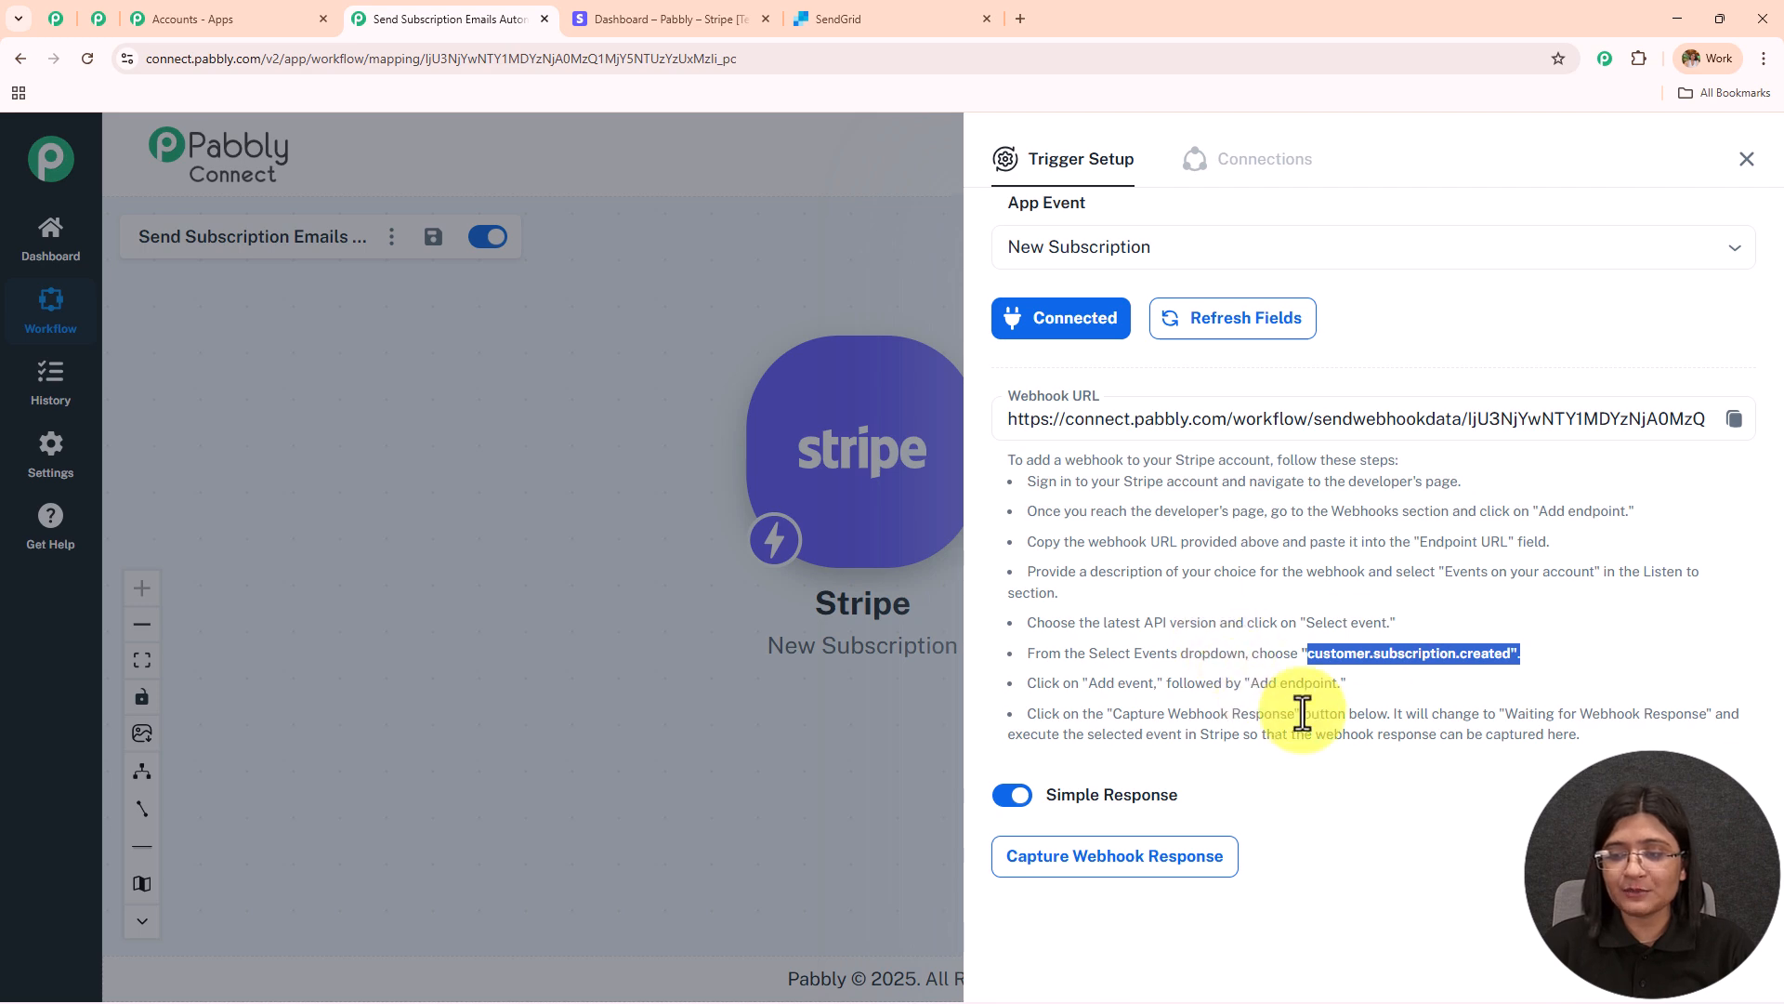
pyautogui.click(689, 19)
pyautogui.write('subs')
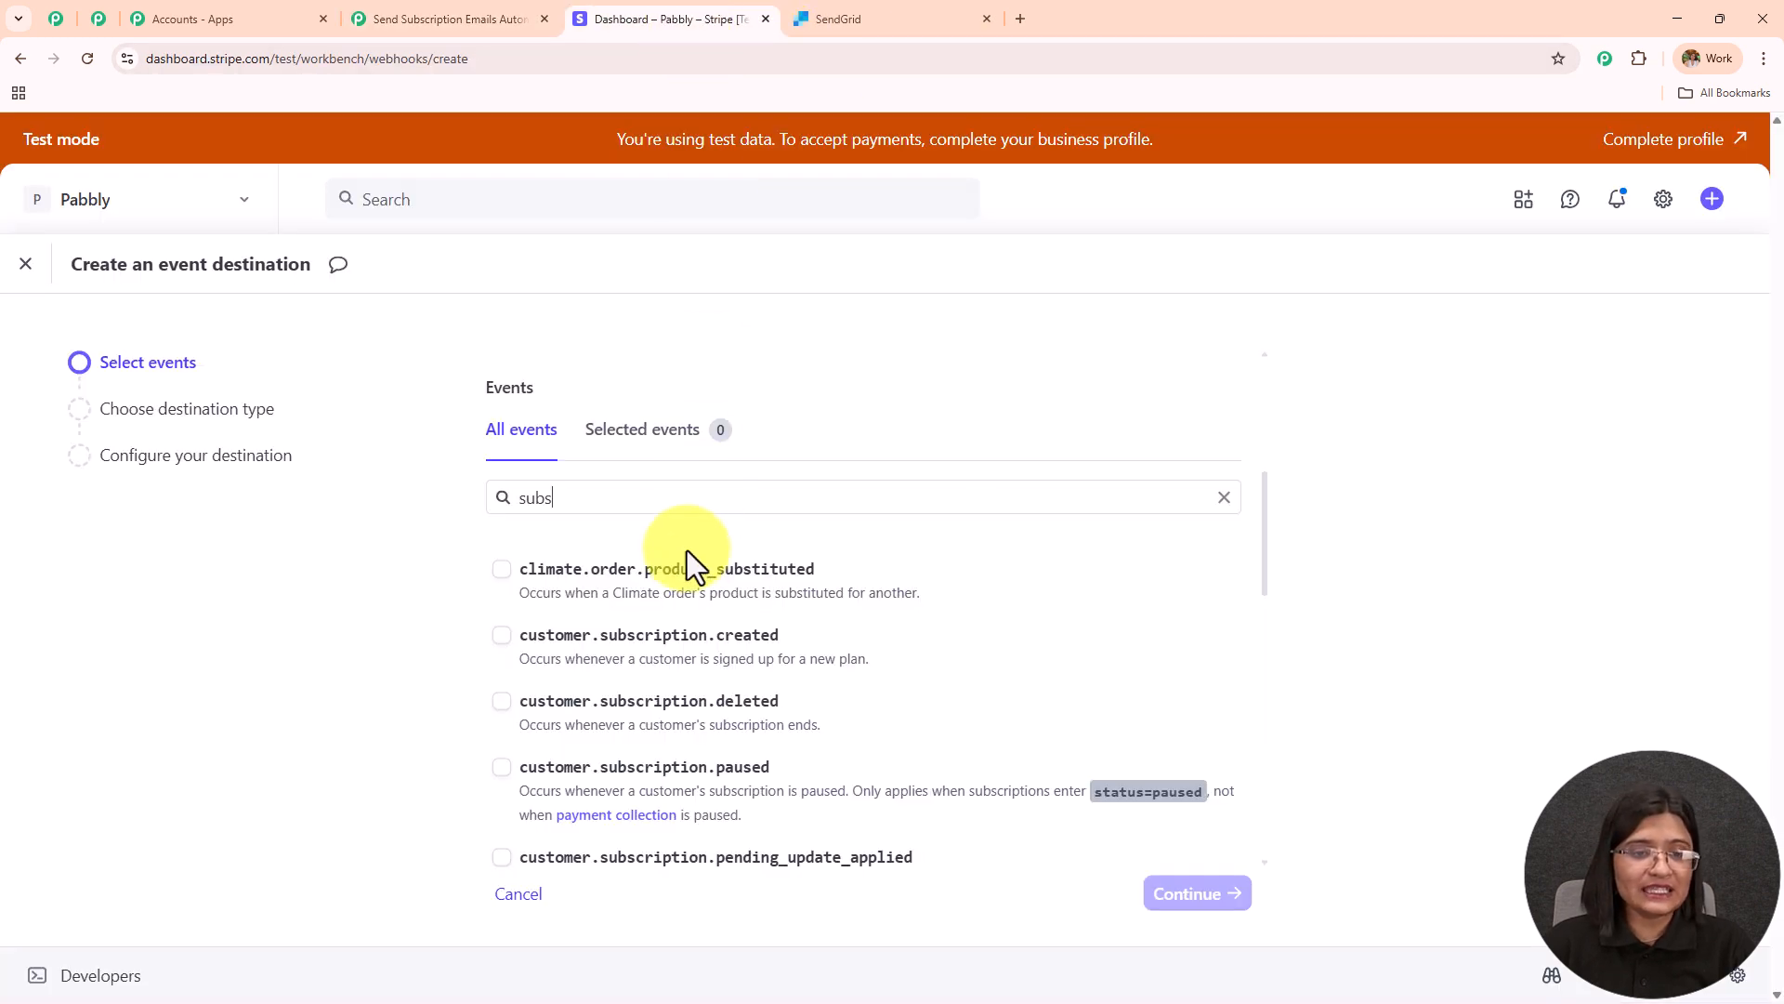
pyautogui.write('criptio')
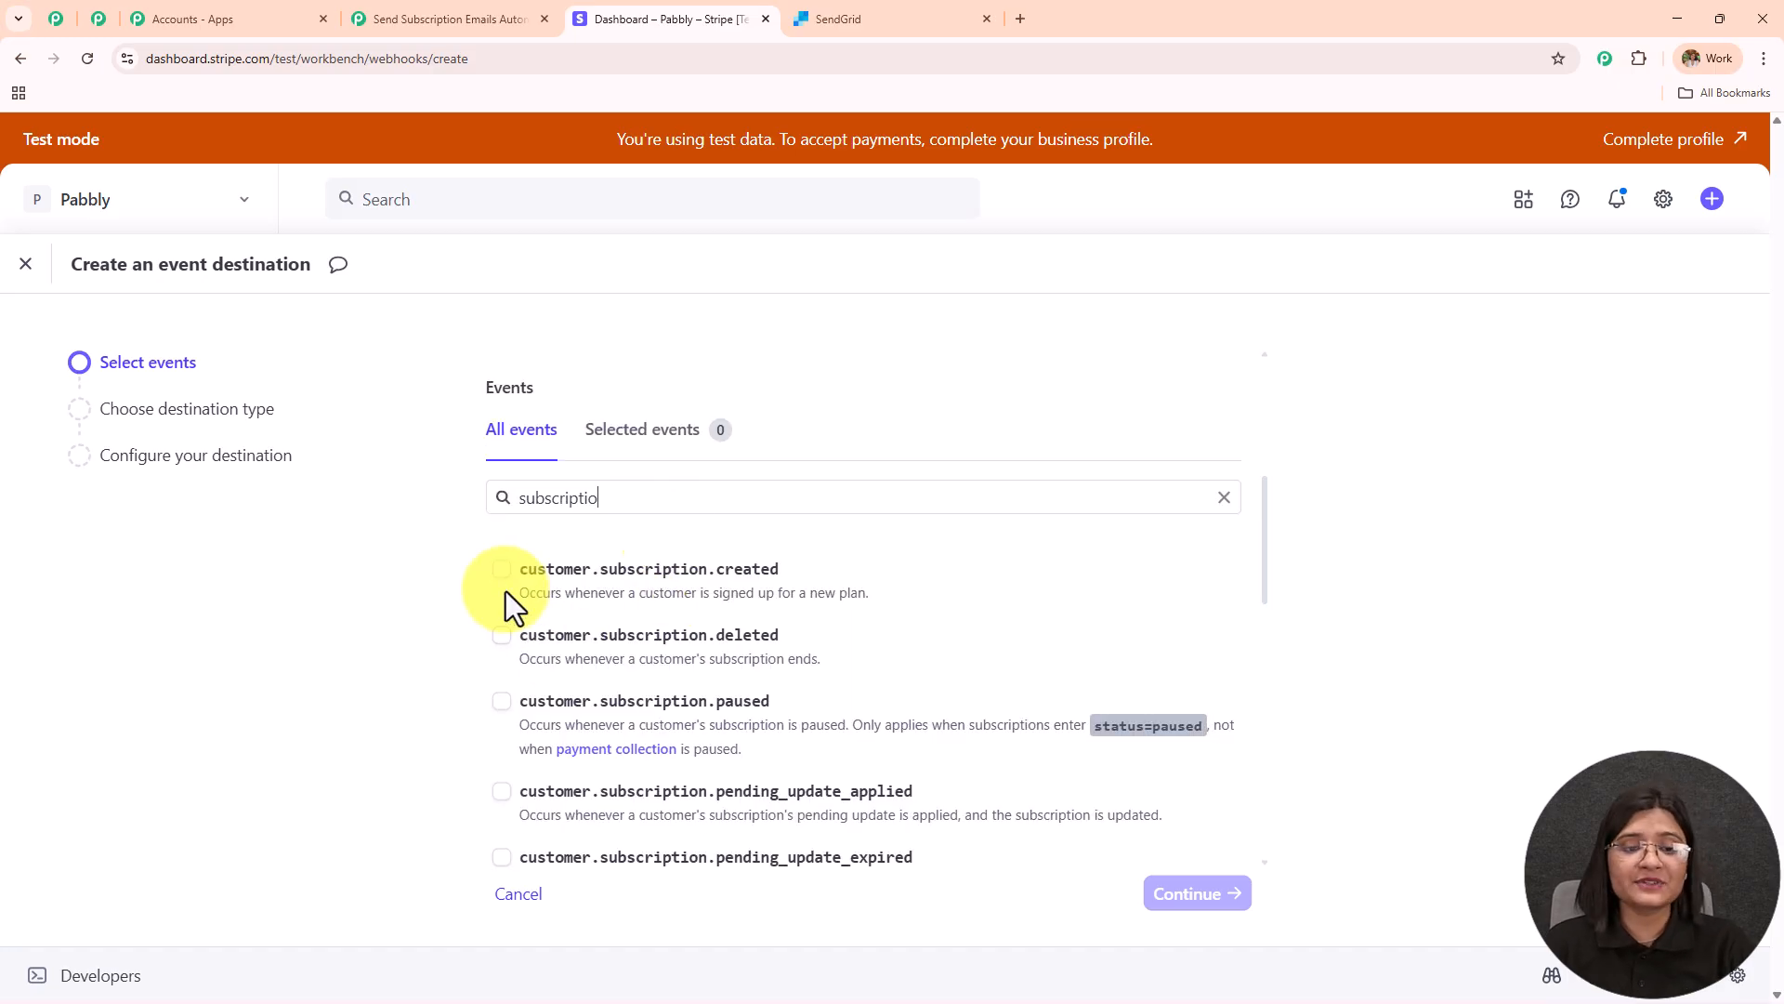
pyautogui.click(502, 569)
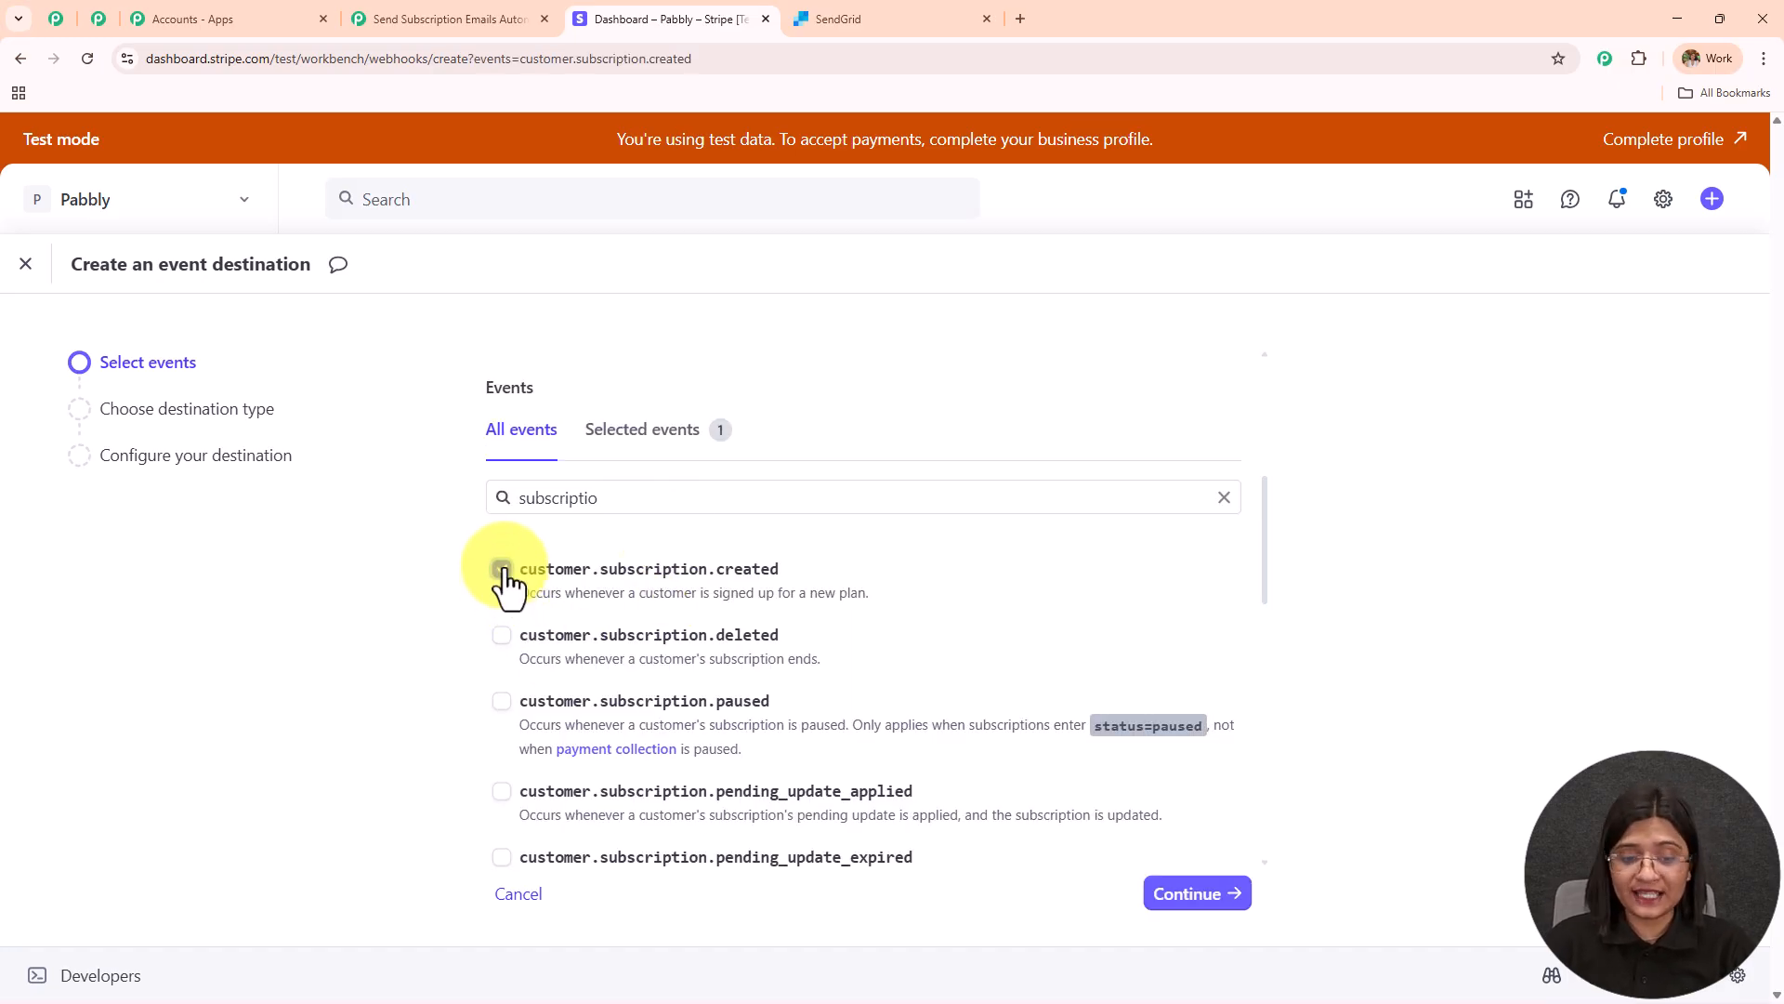
# Step: Proceed from the event selection, choose Webhook endpoint as the destination type and continue to the destination configuration
pyautogui.scroll(-7, 1169, 861)
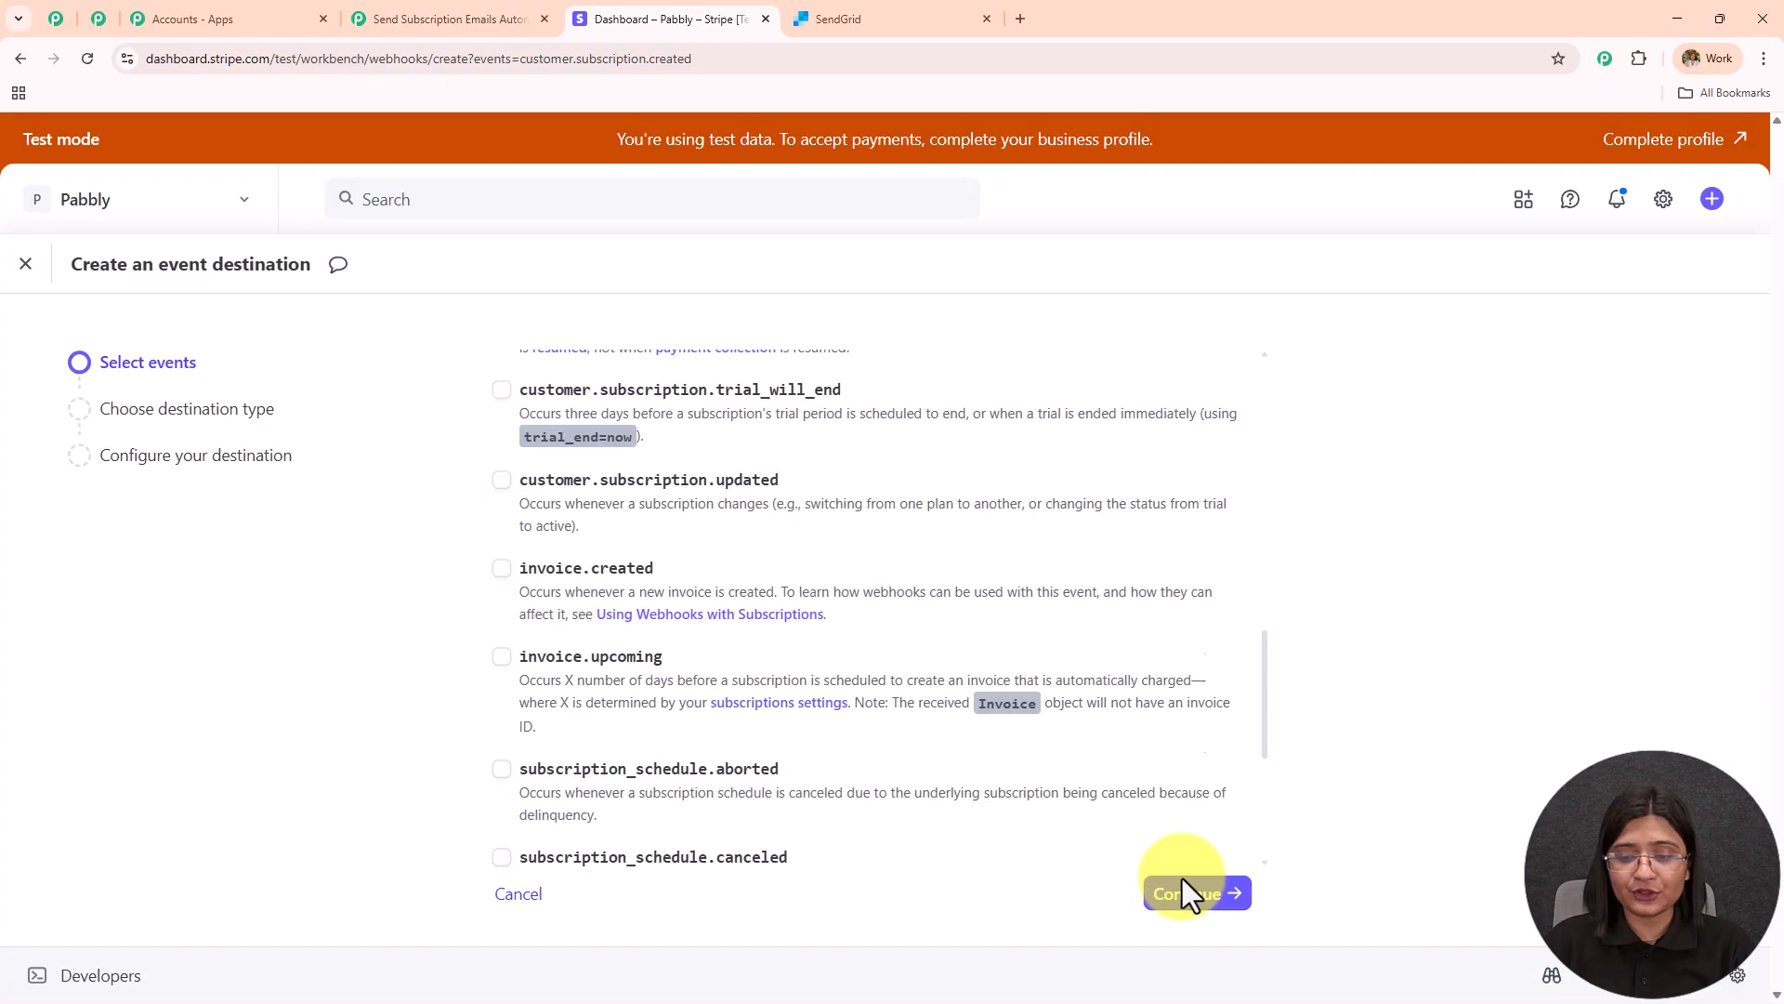
pyautogui.click(1219, 897)
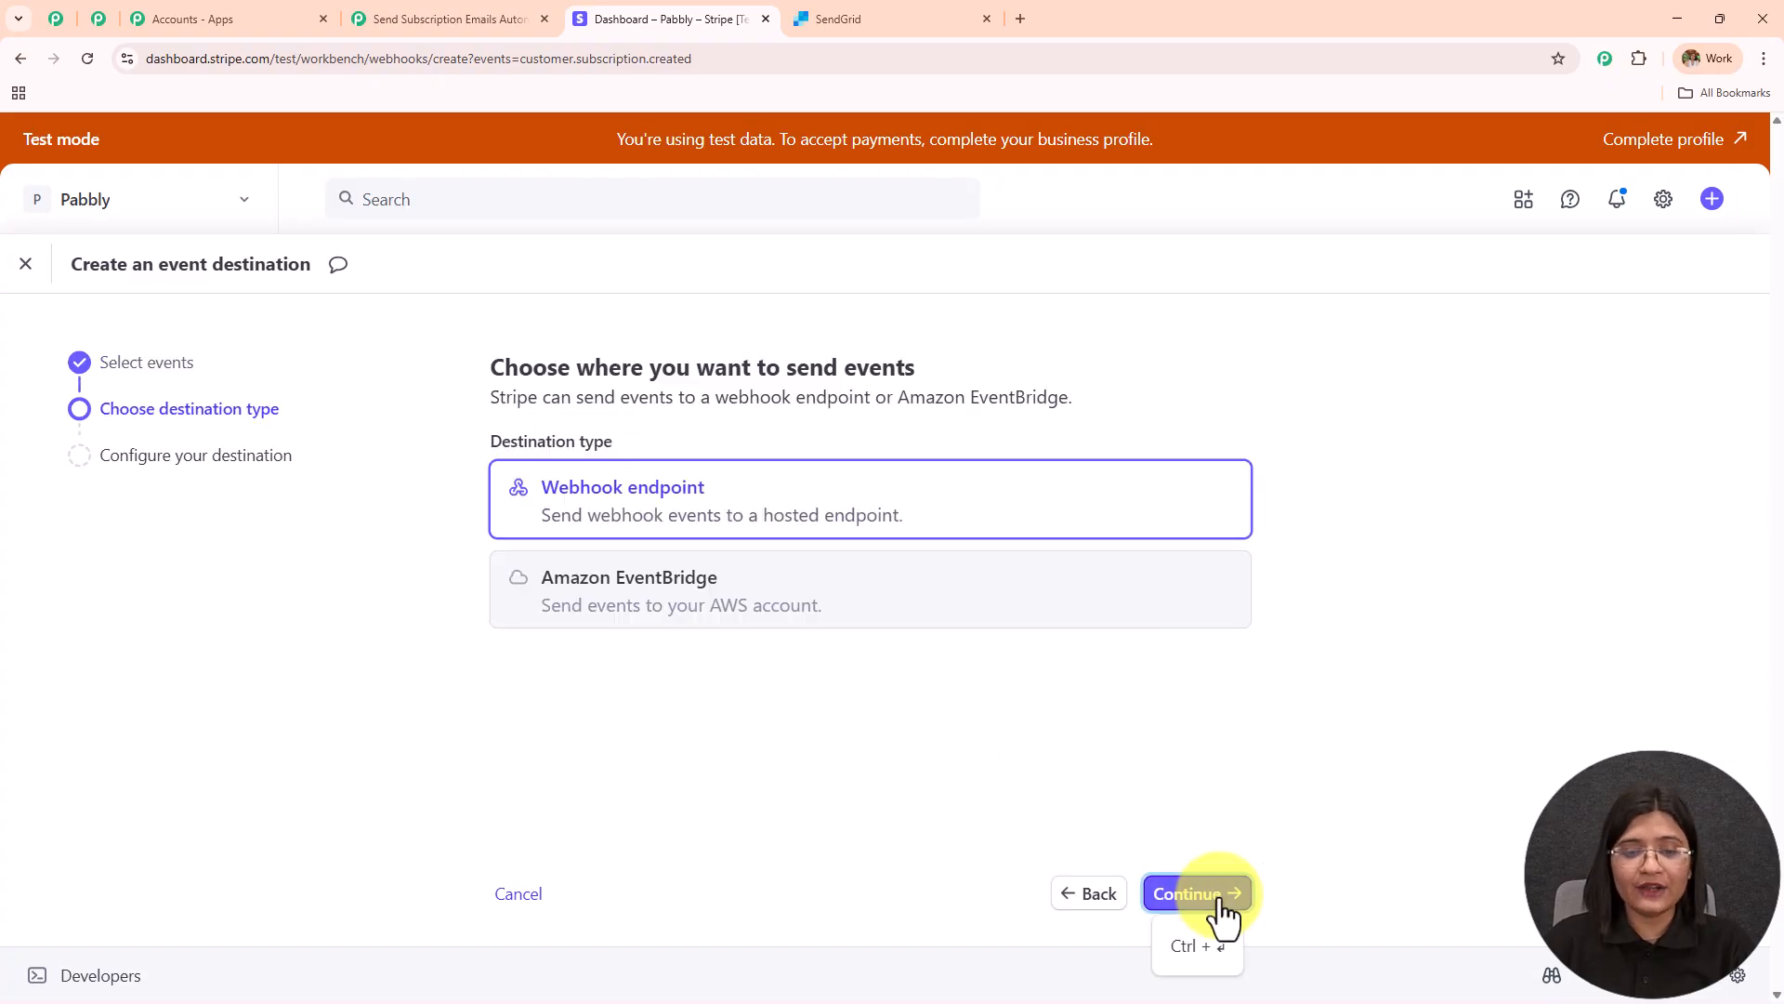
pyautogui.click(771, 507)
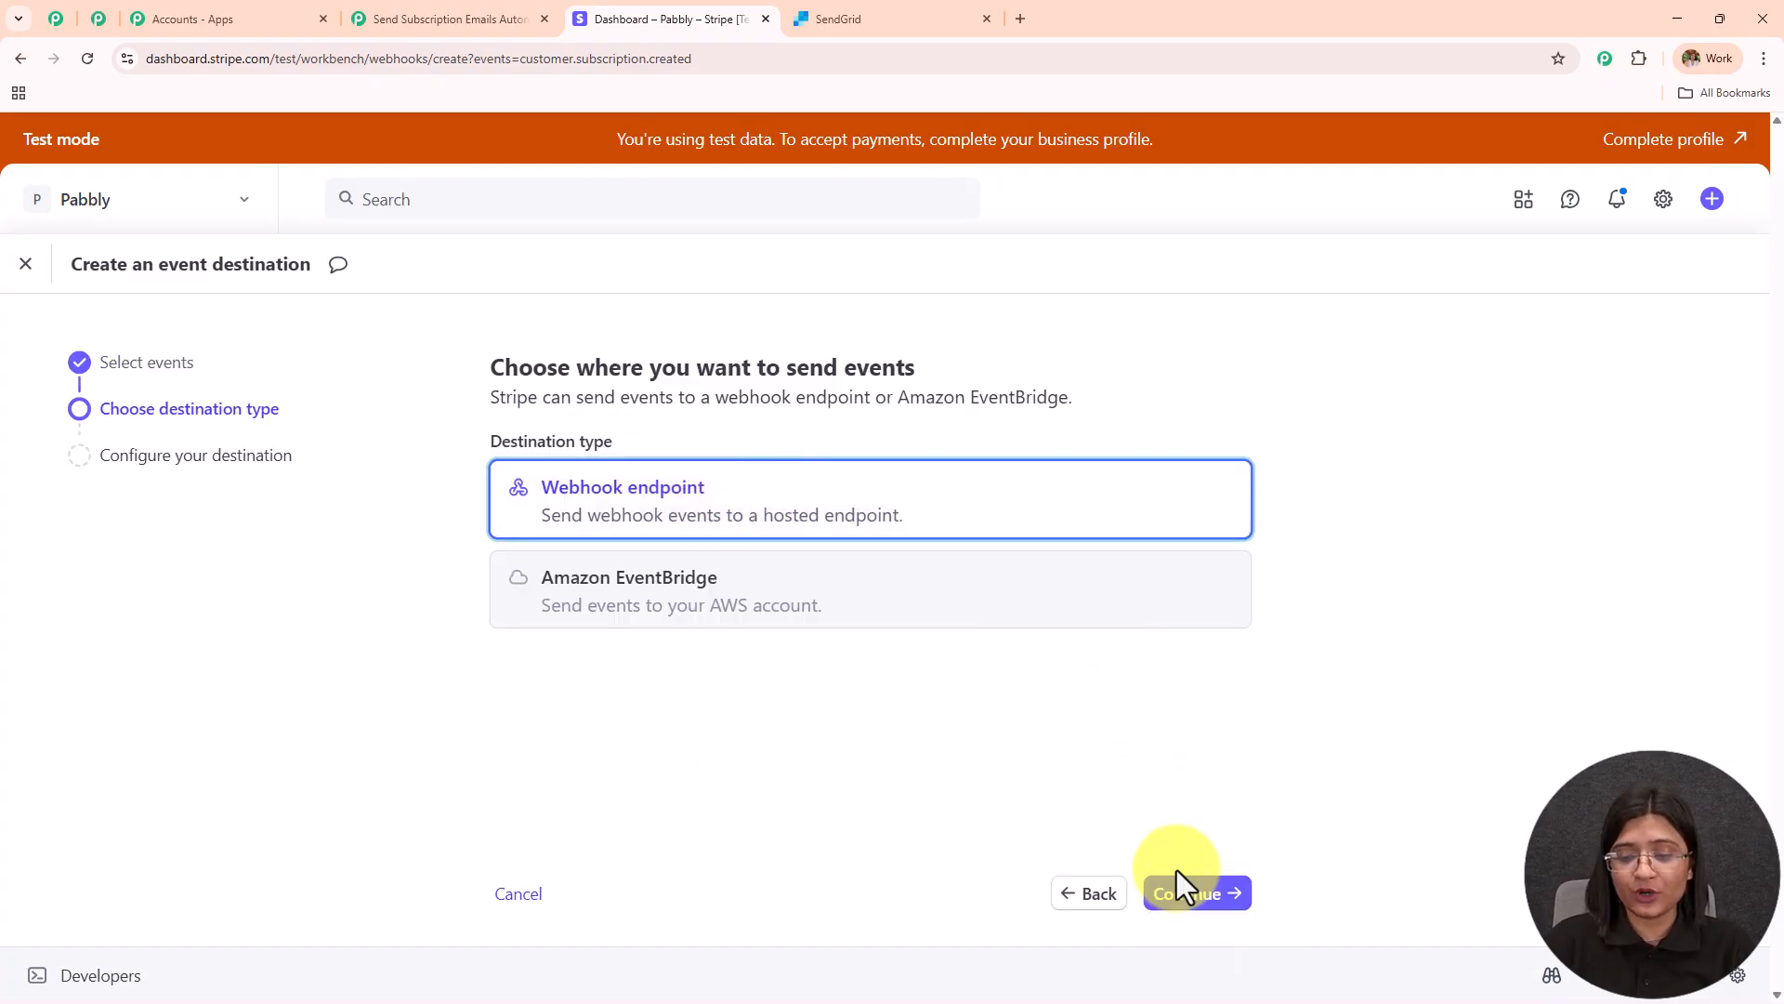
pyautogui.click(1182, 897)
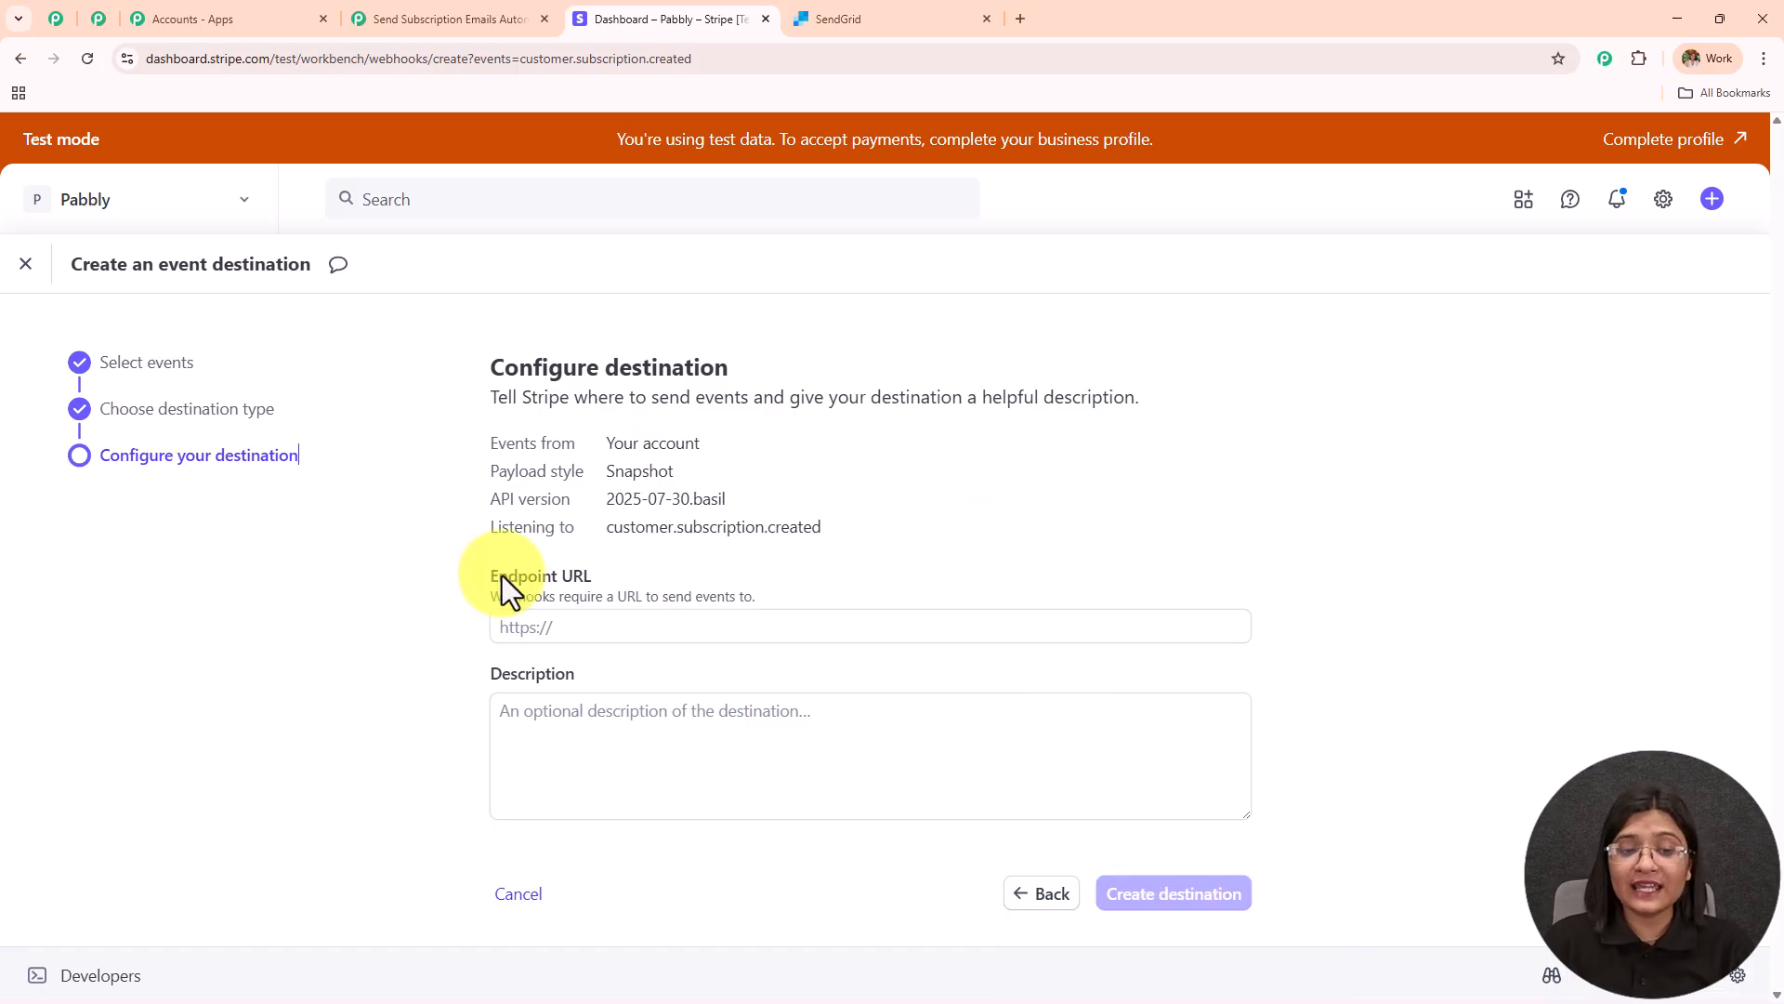
# Step: Copy the webhook URL from the Pabbly Connect trigger and paste it as the Stripe destination's endpoint URL
pyautogui.moveTo(482, 577); pyautogui.dragTo(695, 581)
pyautogui.click(1052, 552)
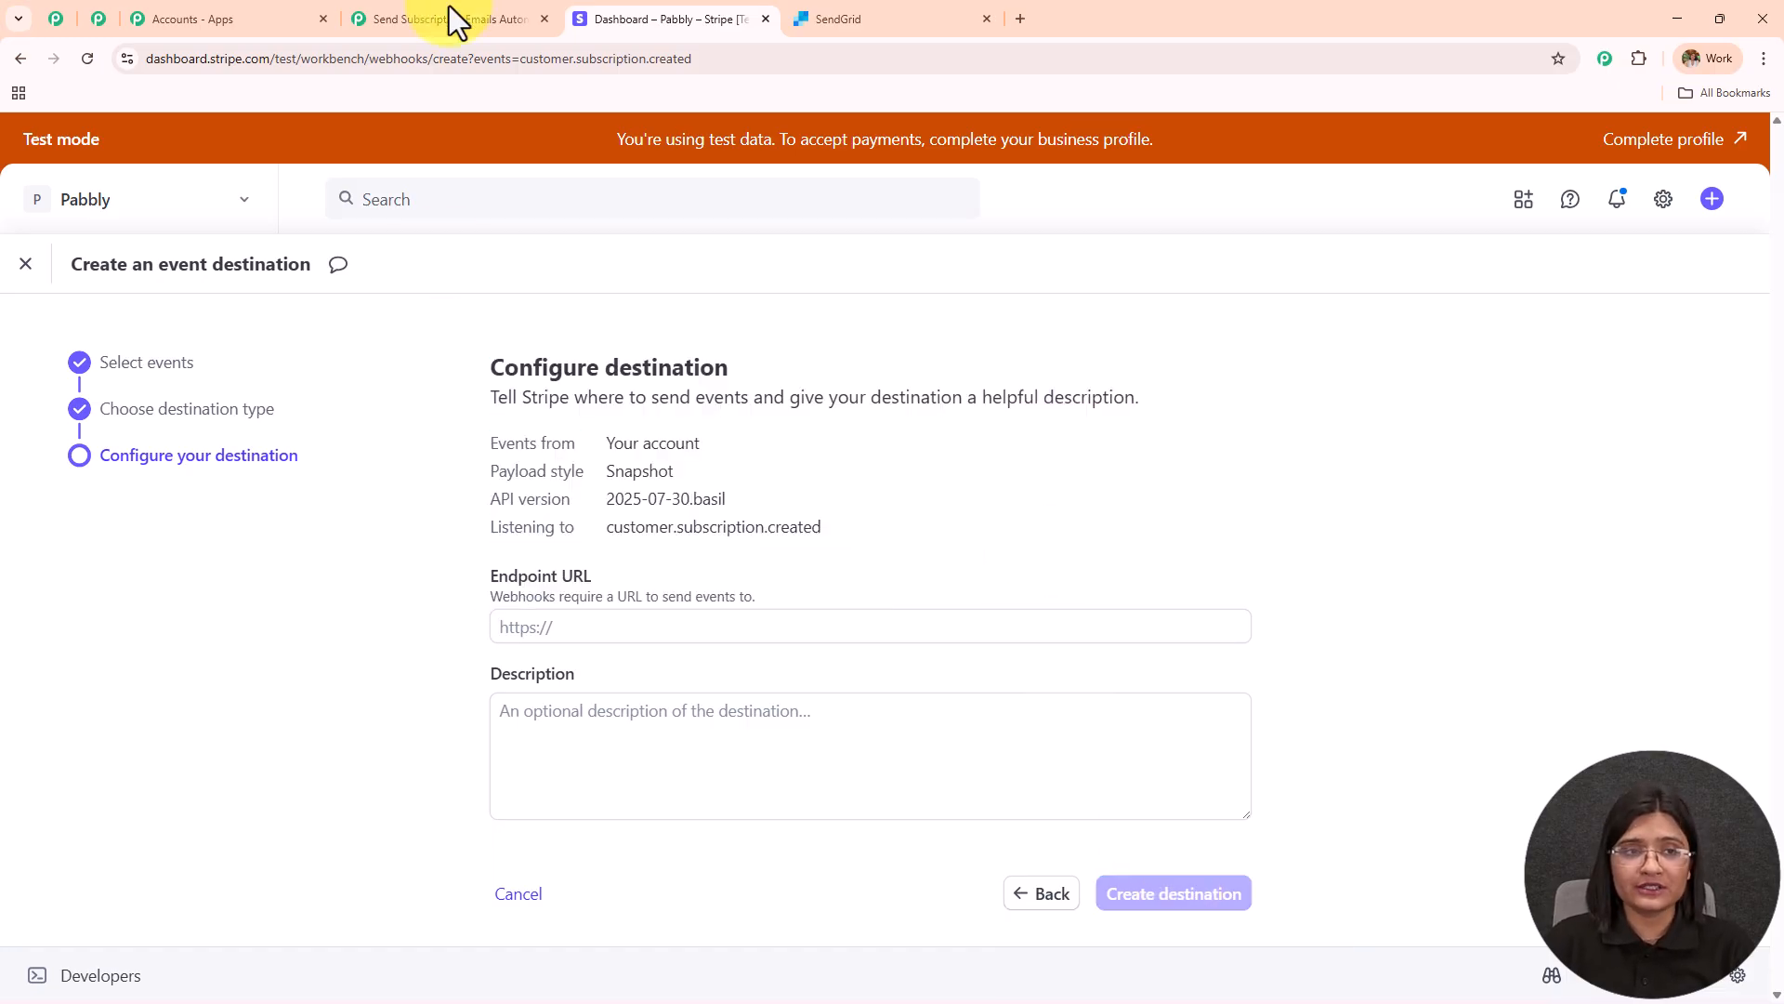
pyautogui.click(413, 19)
pyautogui.click(1734, 419)
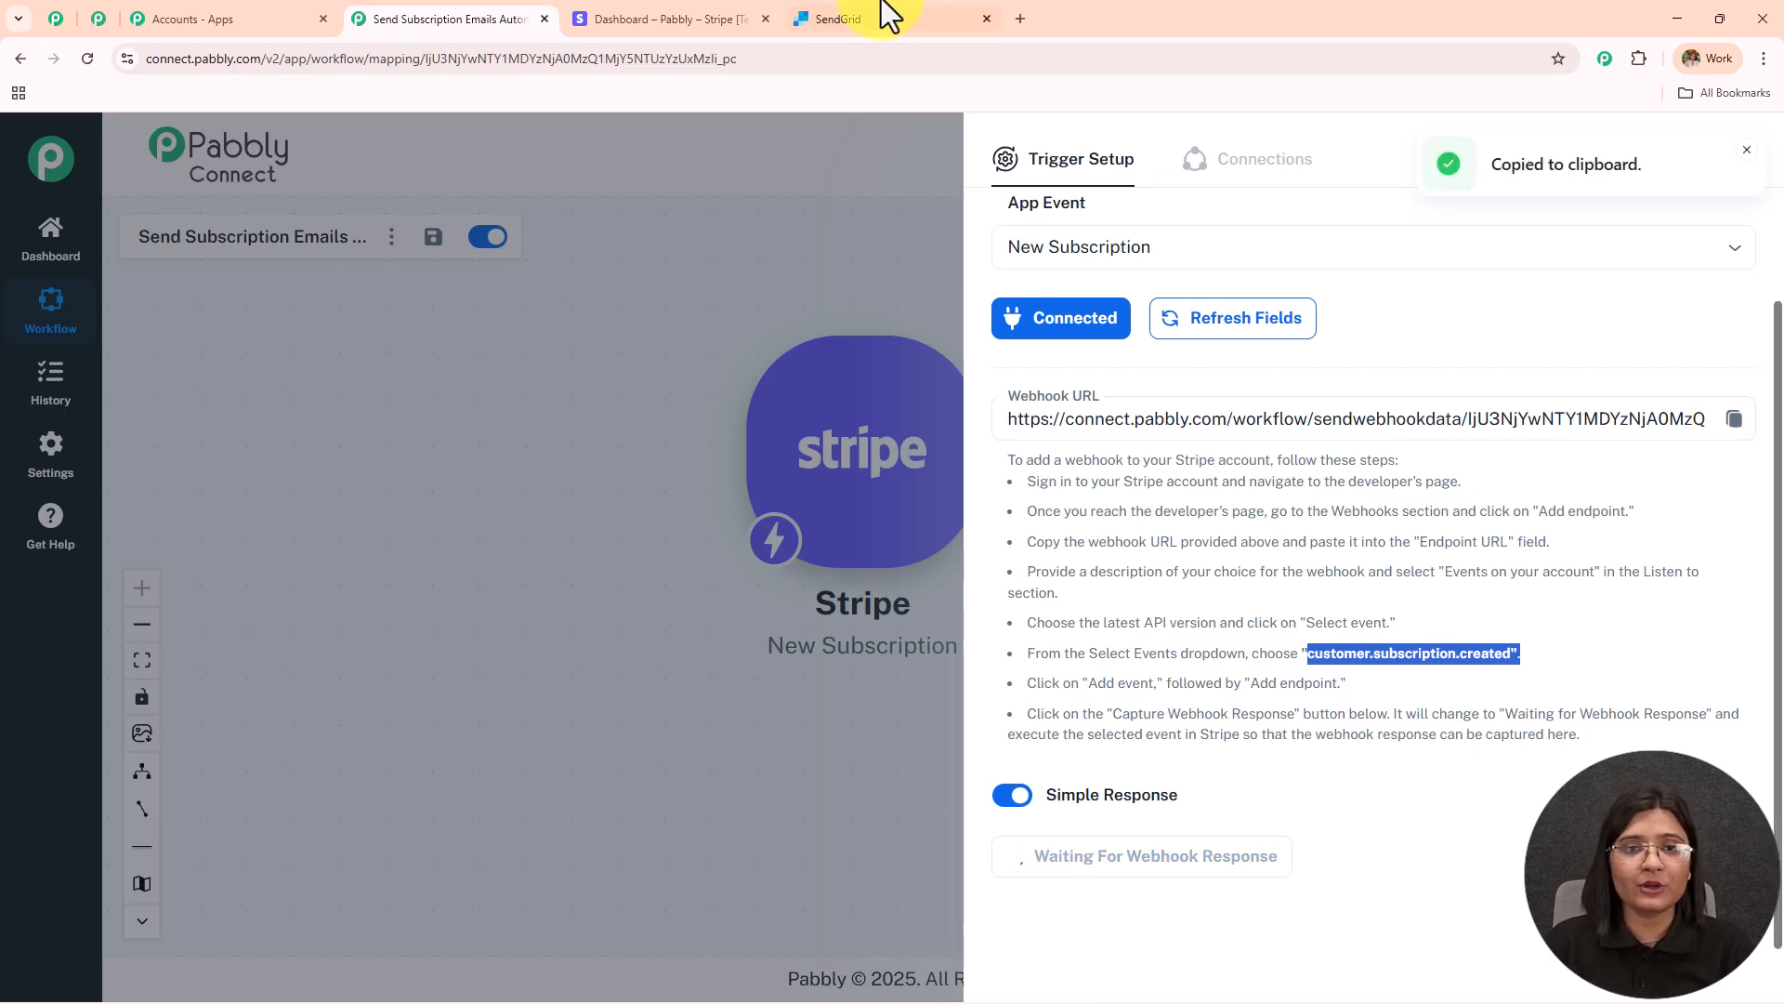
pyautogui.click(638, 19)
pyautogui.click(717, 628)
pyautogui.hotkey('ctrl', 'v')
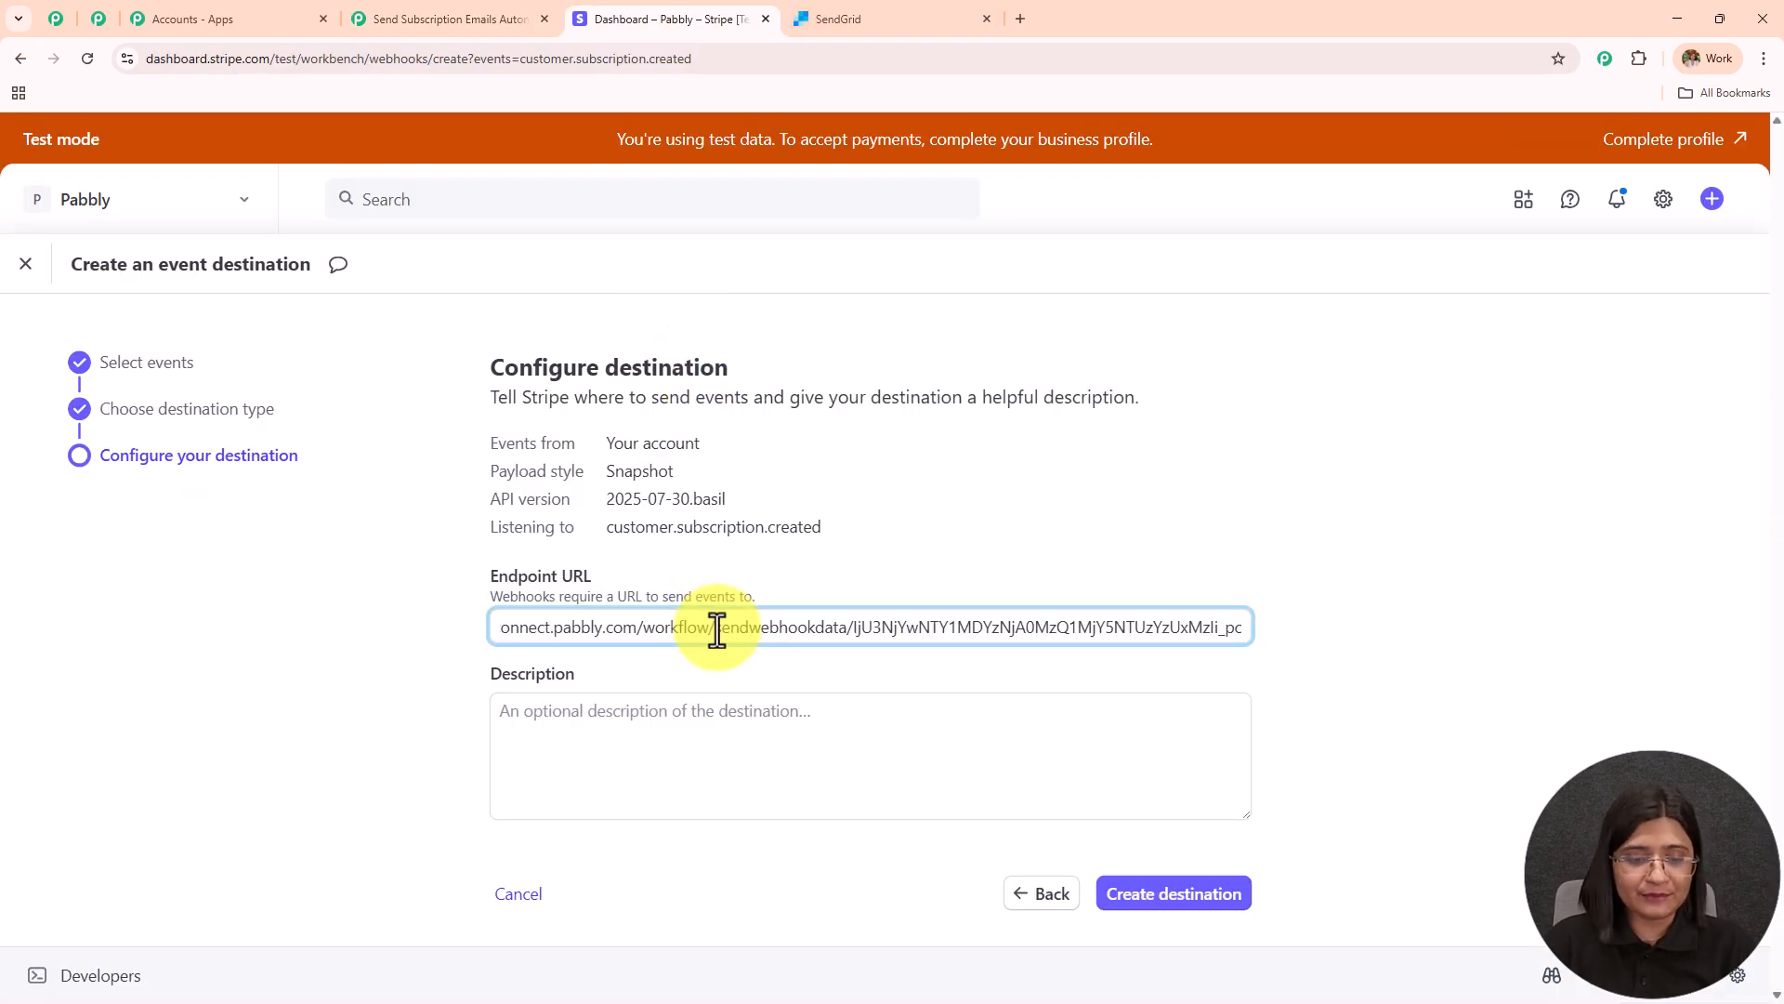
# Step: Describe the event destination as "stripe subscription" and create it
pyautogui.click(713, 732)
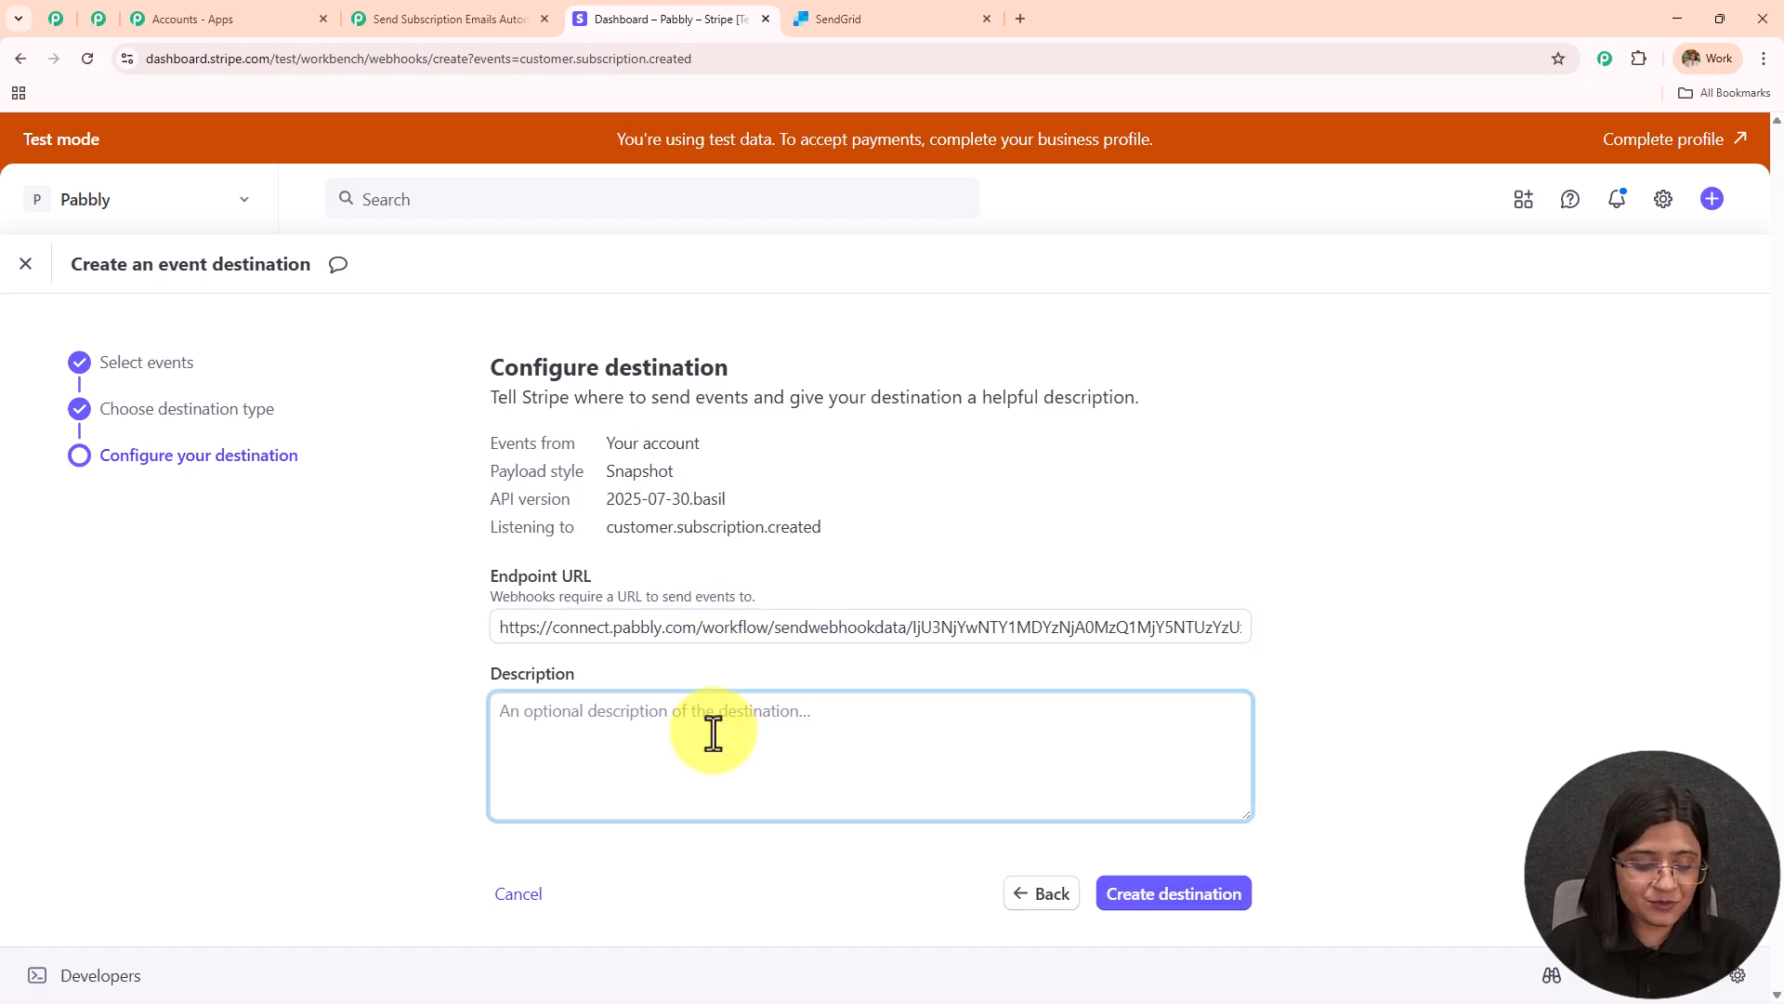
pyautogui.write('stripe subscription')
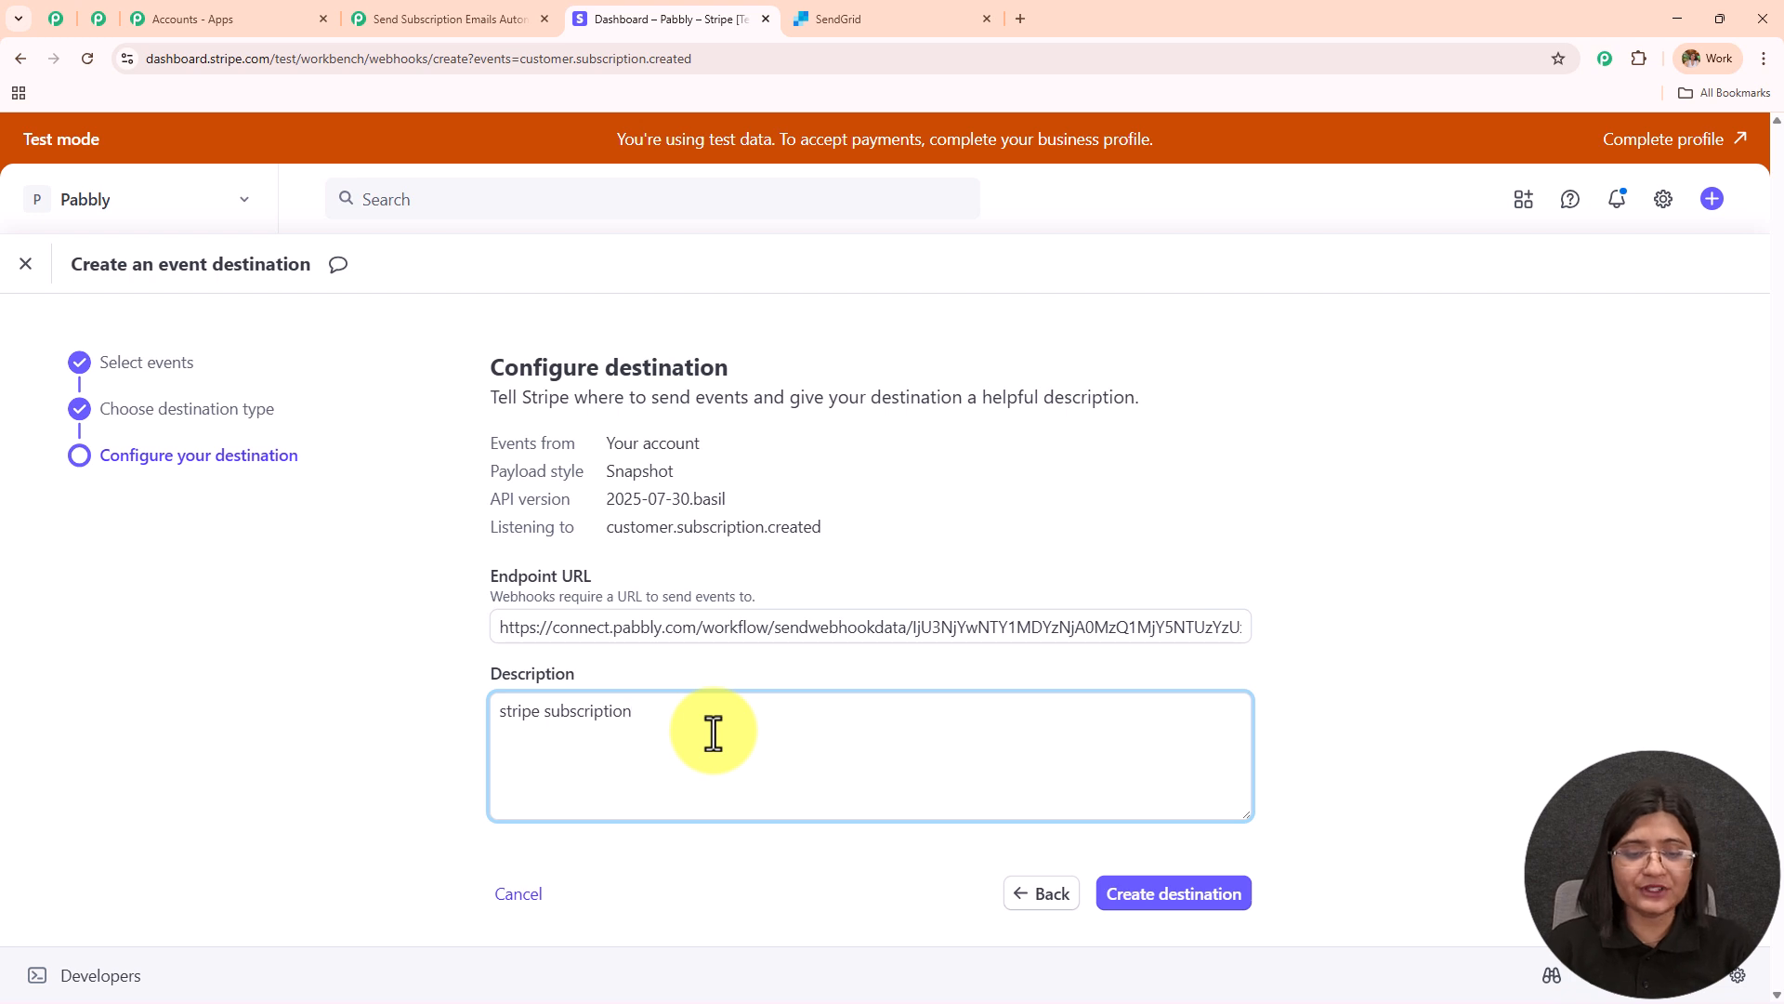
pyautogui.click(1192, 916)
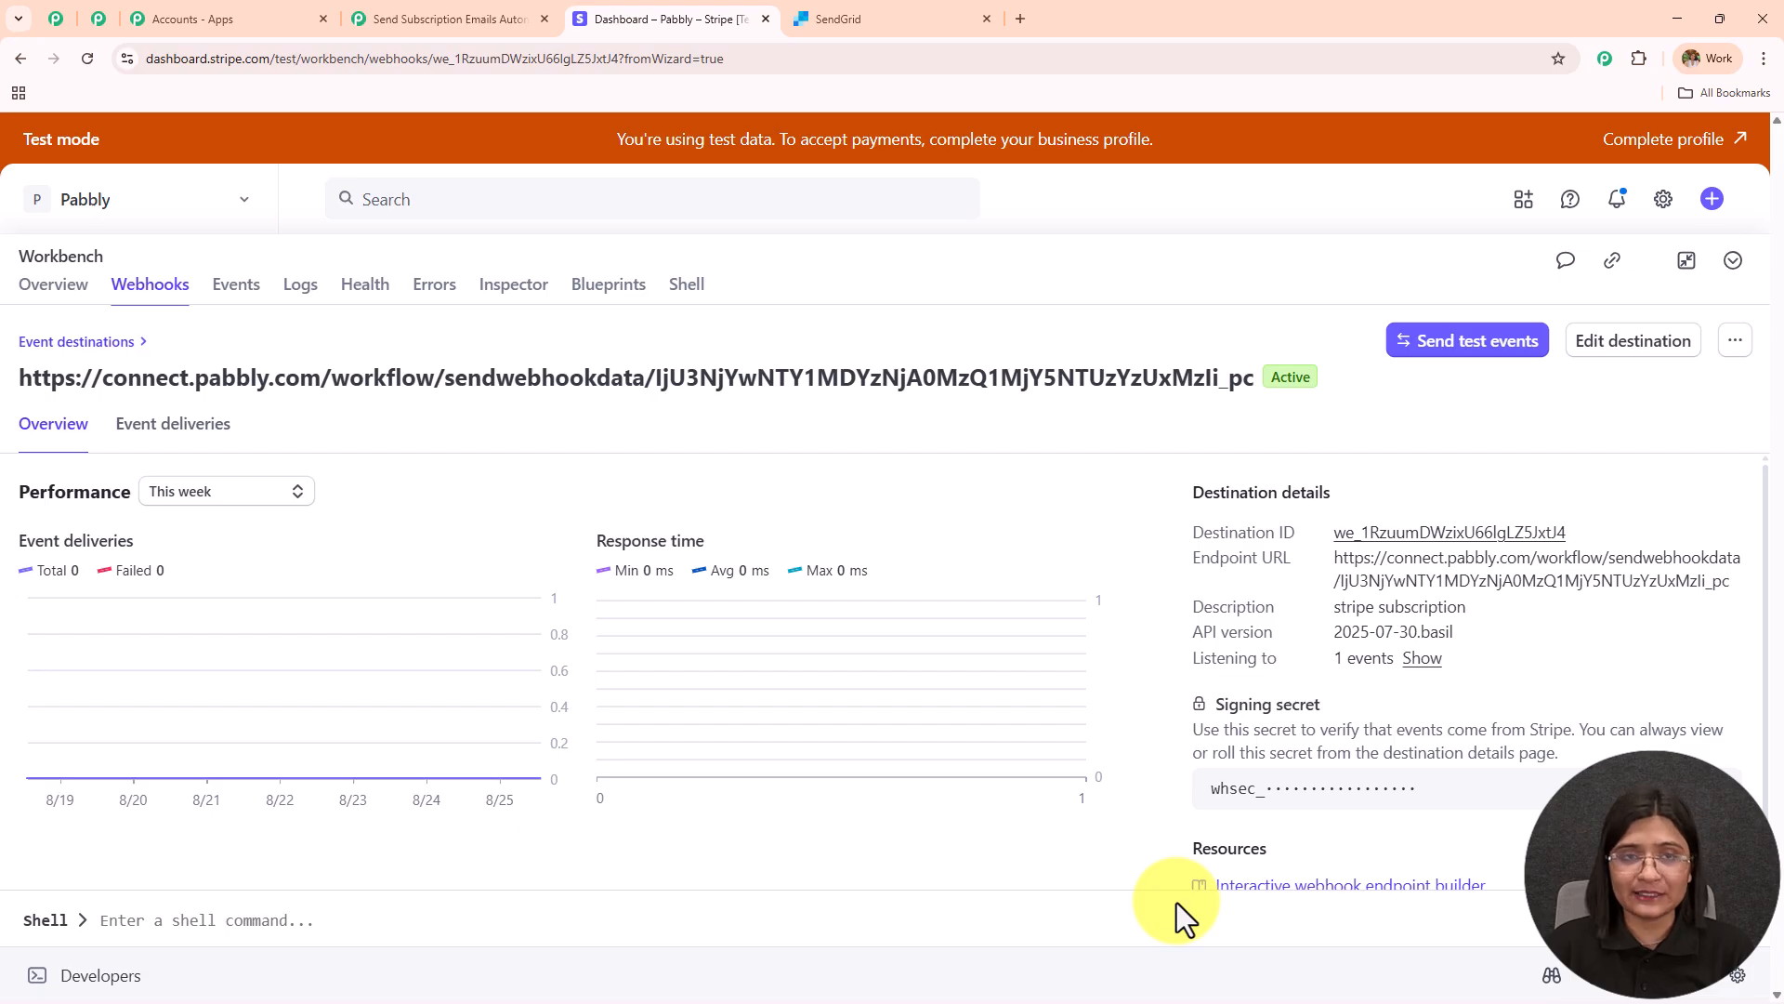
# Step: Check the trigger in Pabbly Connect, return to Stripe, close the developer workbench and open the Payment Links list
pyautogui.click(471, 20)
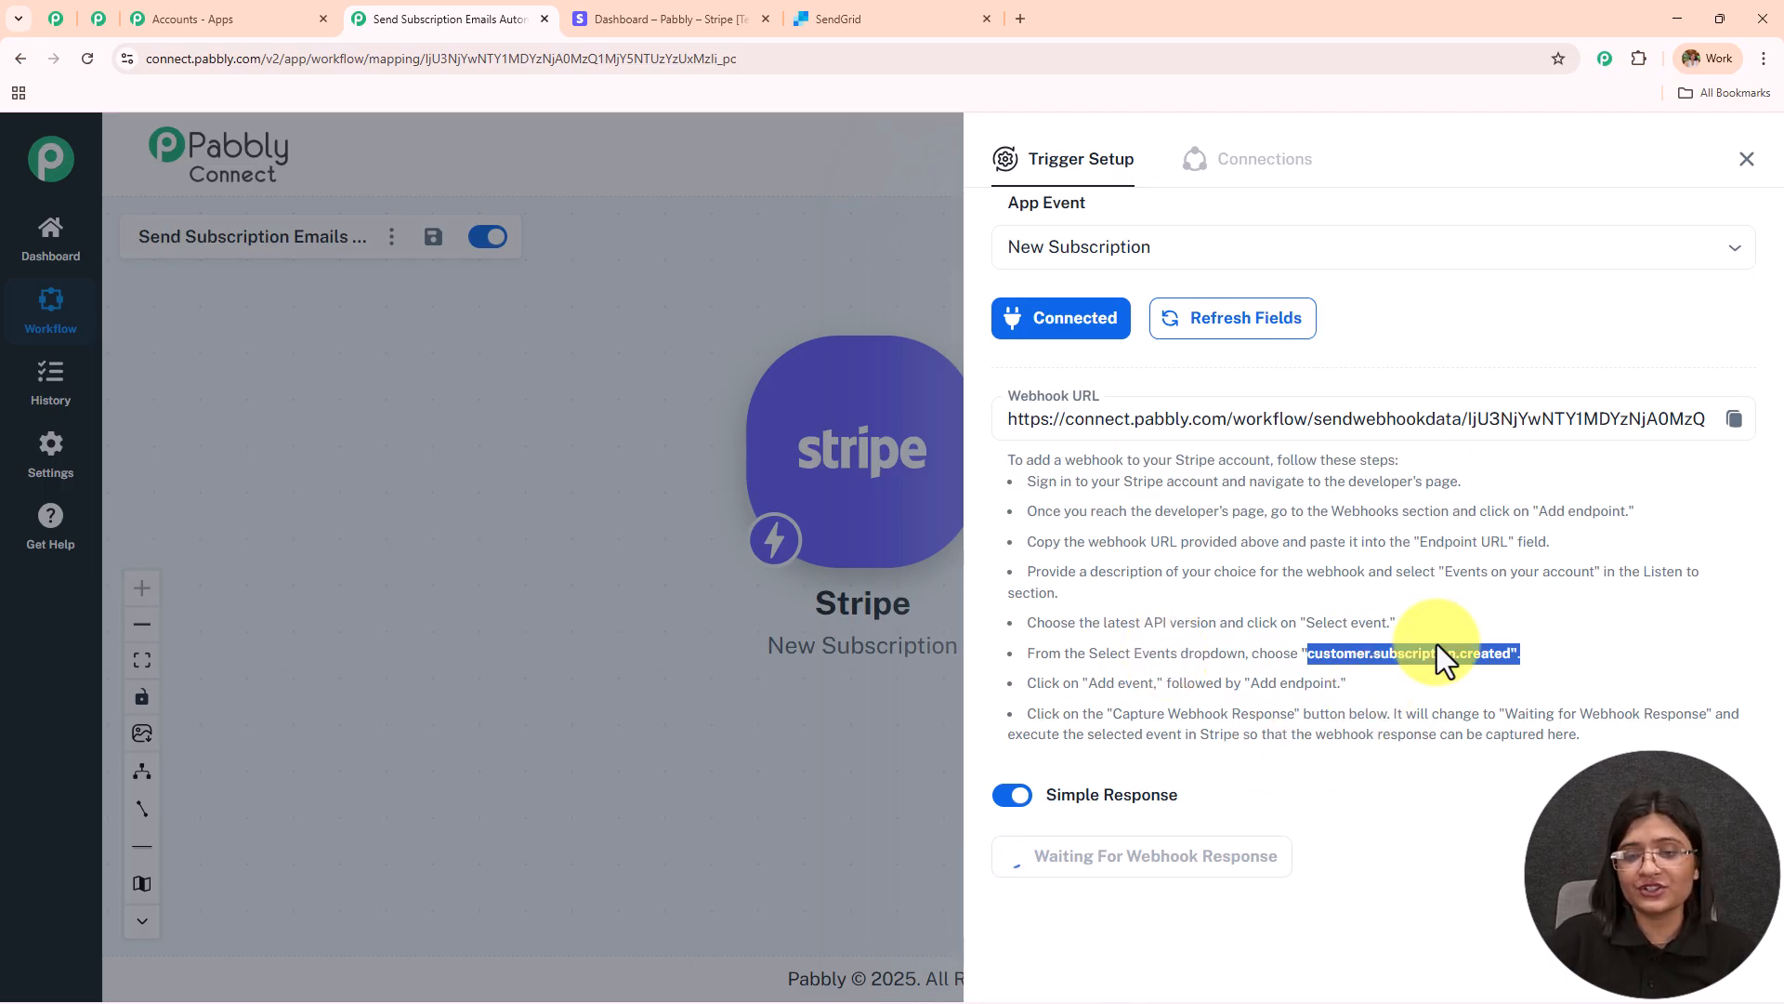
pyautogui.click(657, 17)
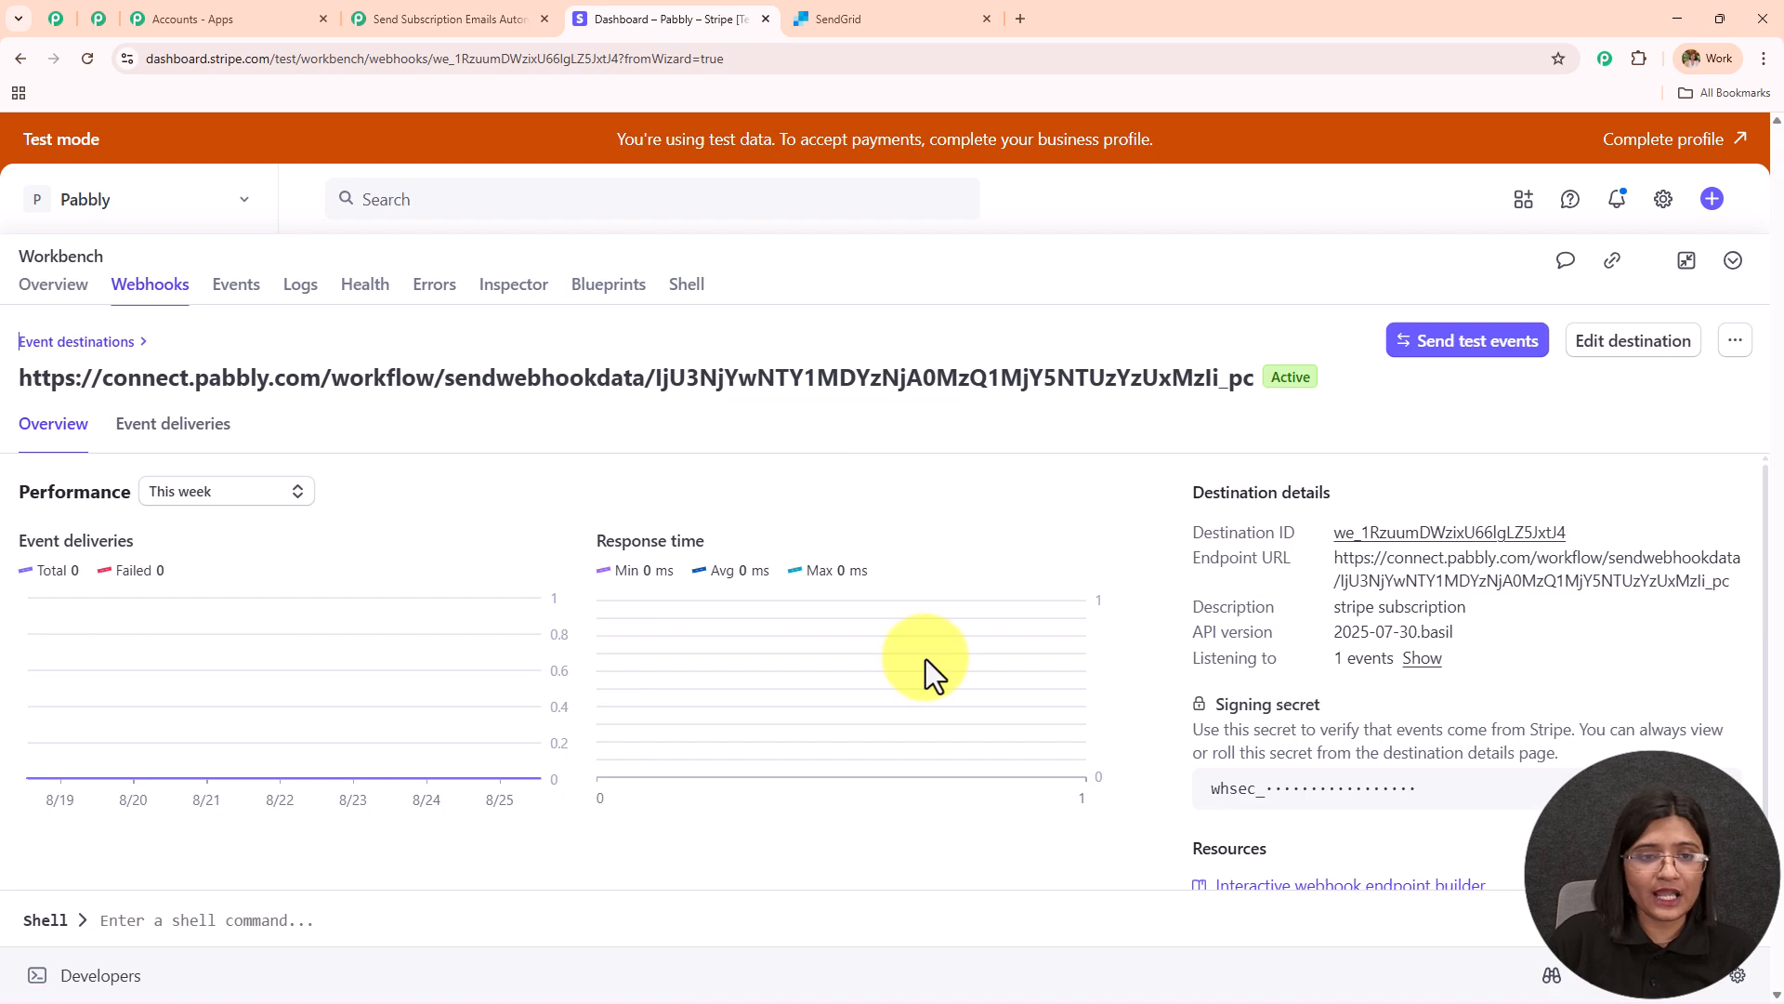
pyautogui.click(1734, 264)
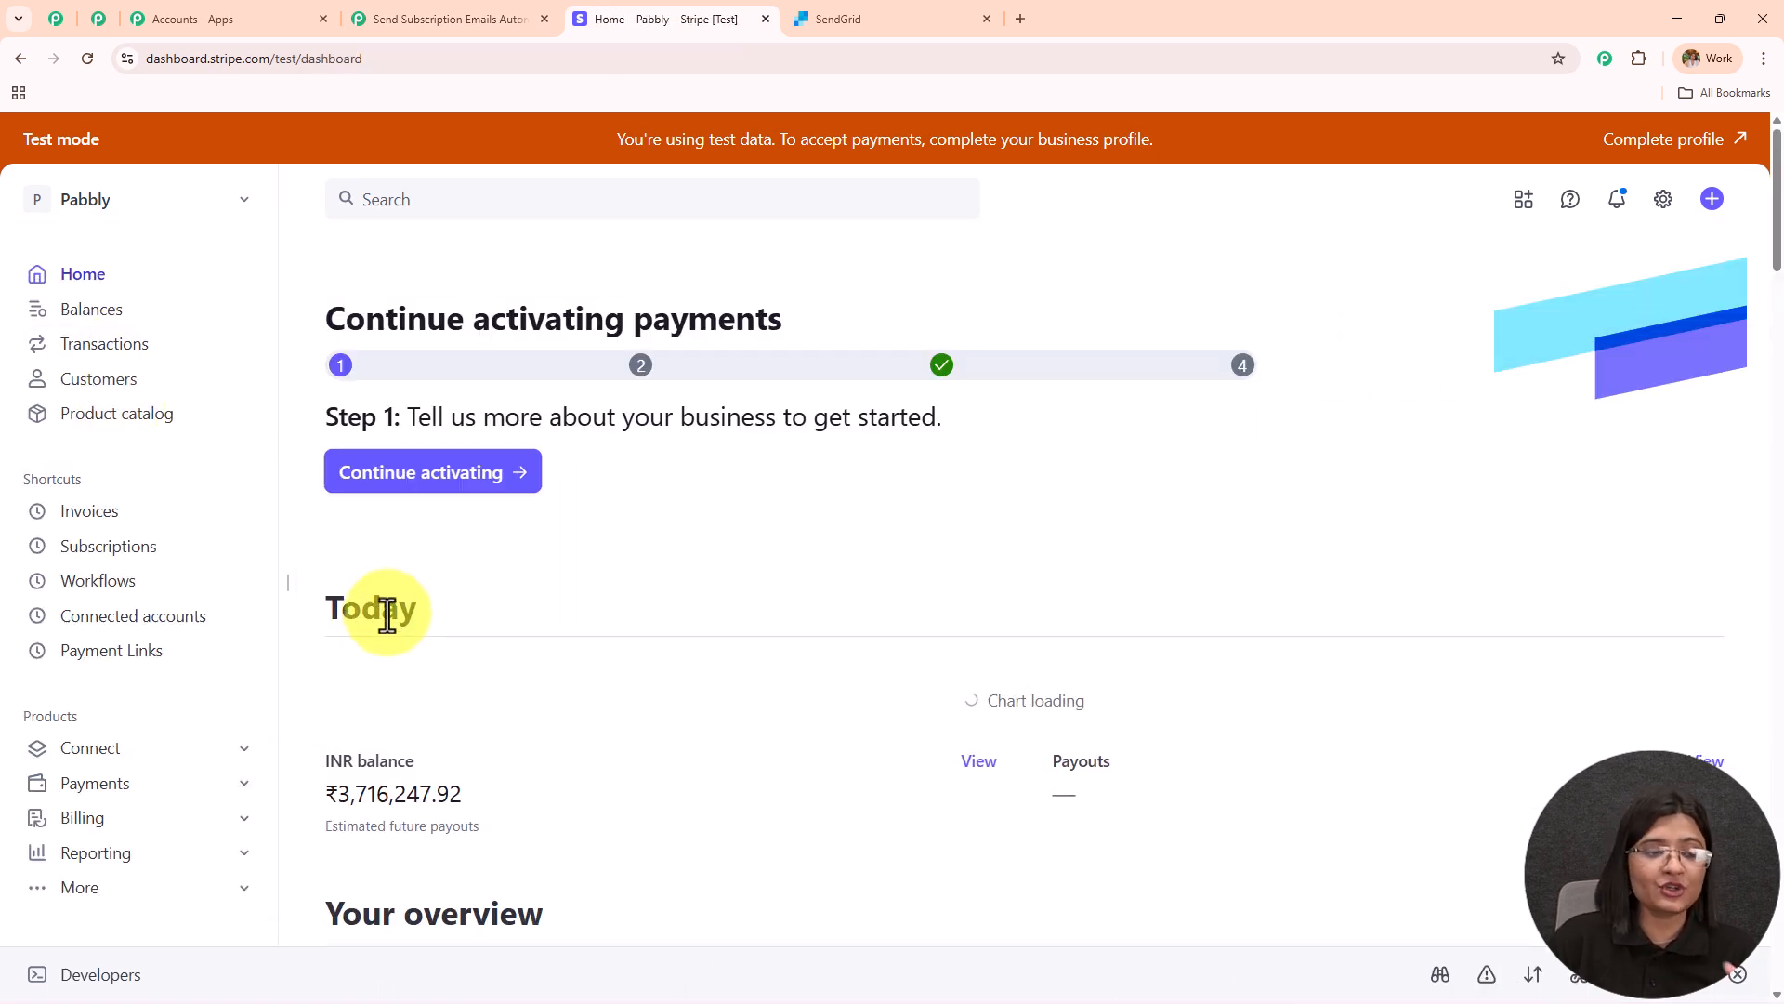
pyautogui.click(137, 652)
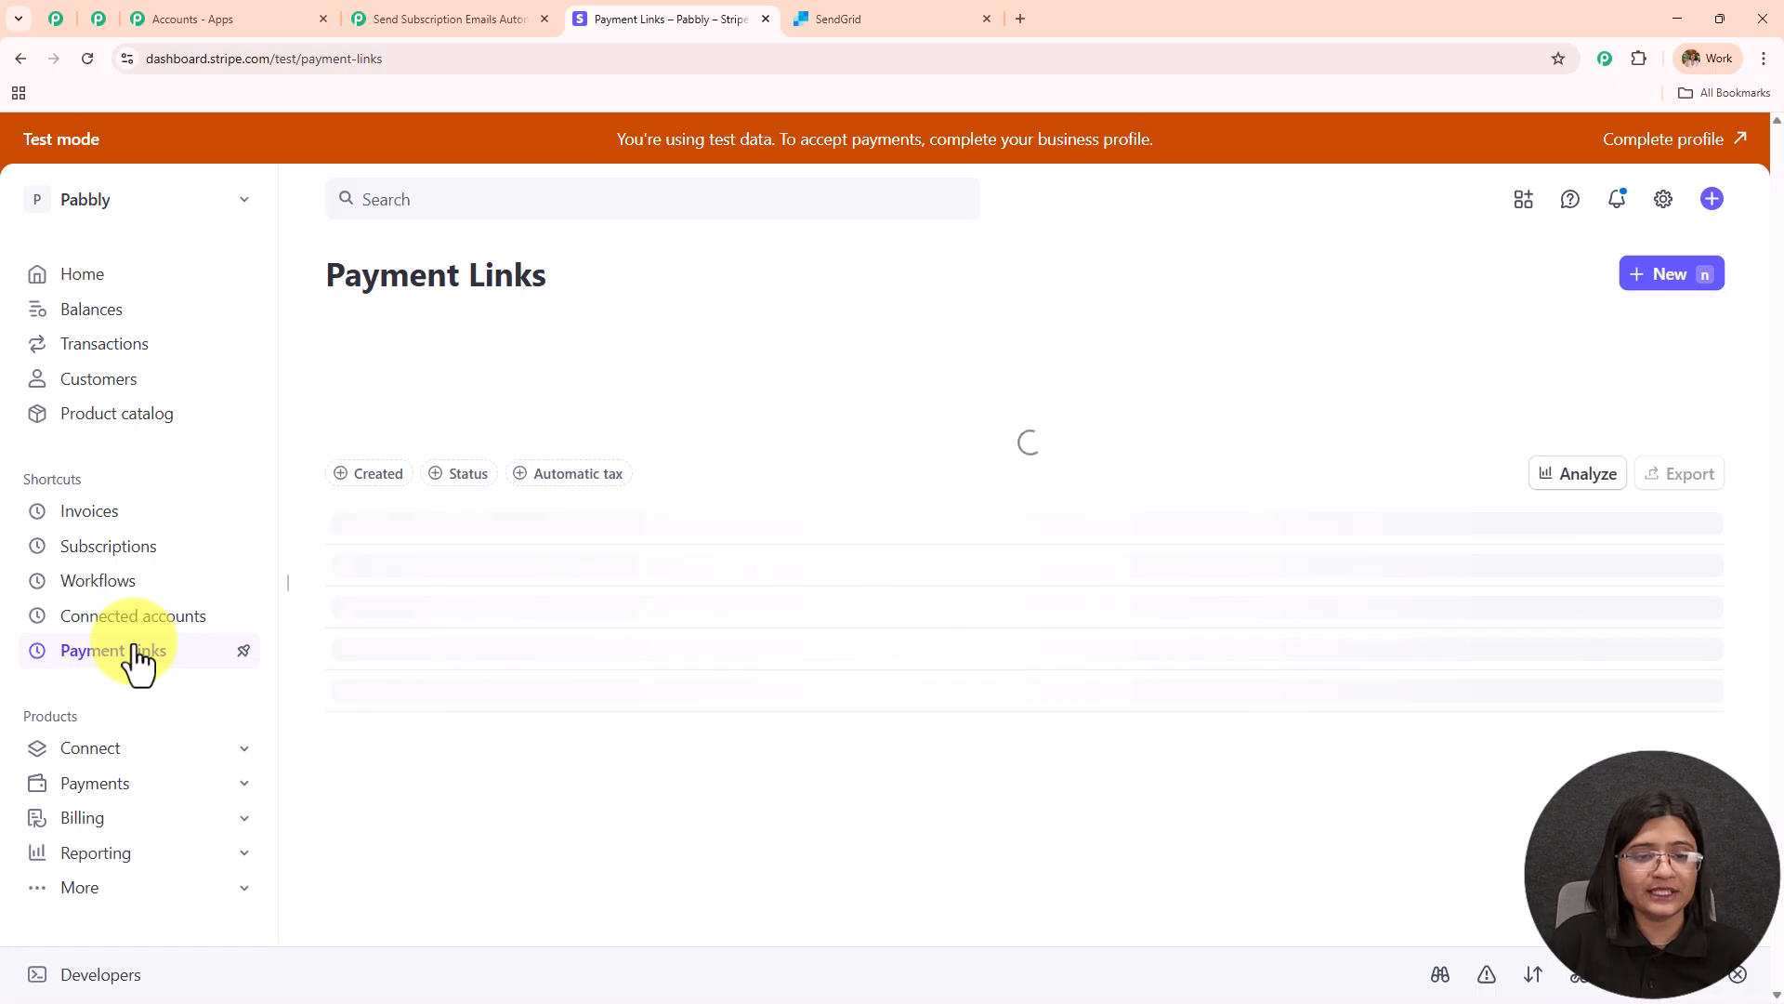
# Step: Copy the URL of the Digital Marketing payment link created Jul 15 and open it in a new browser tab
pyautogui.moveTo(1043, 478)
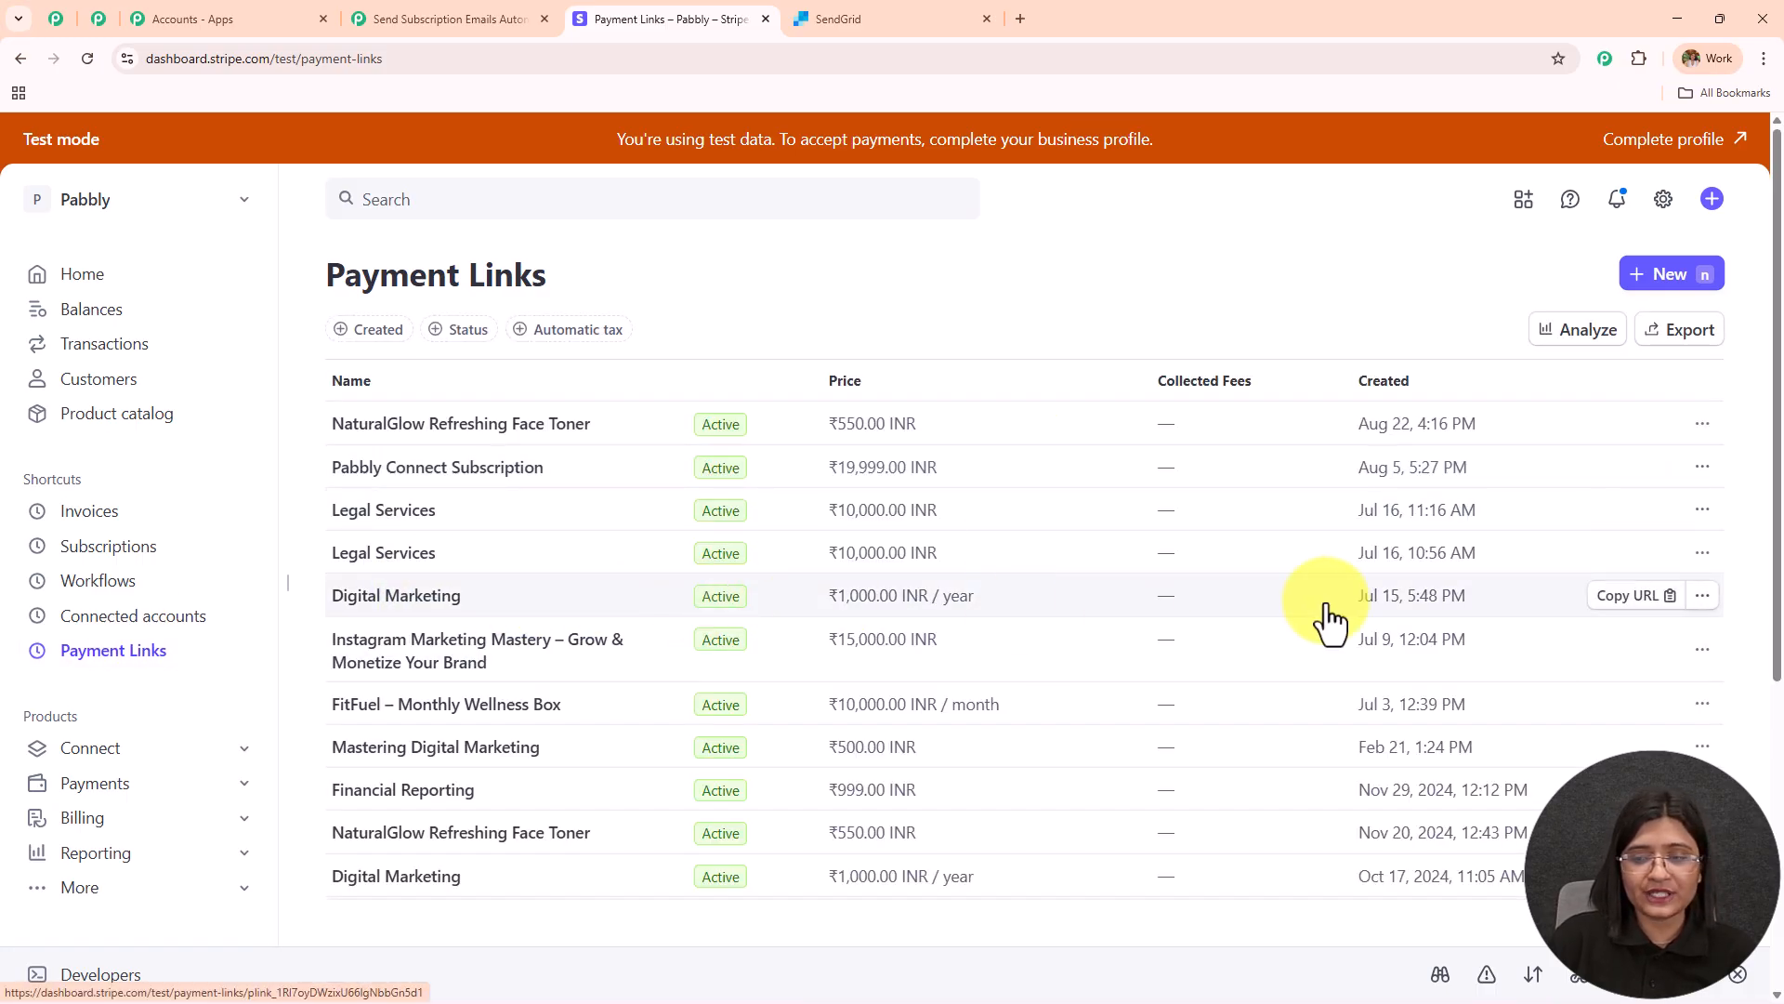
pyautogui.click(1622, 600)
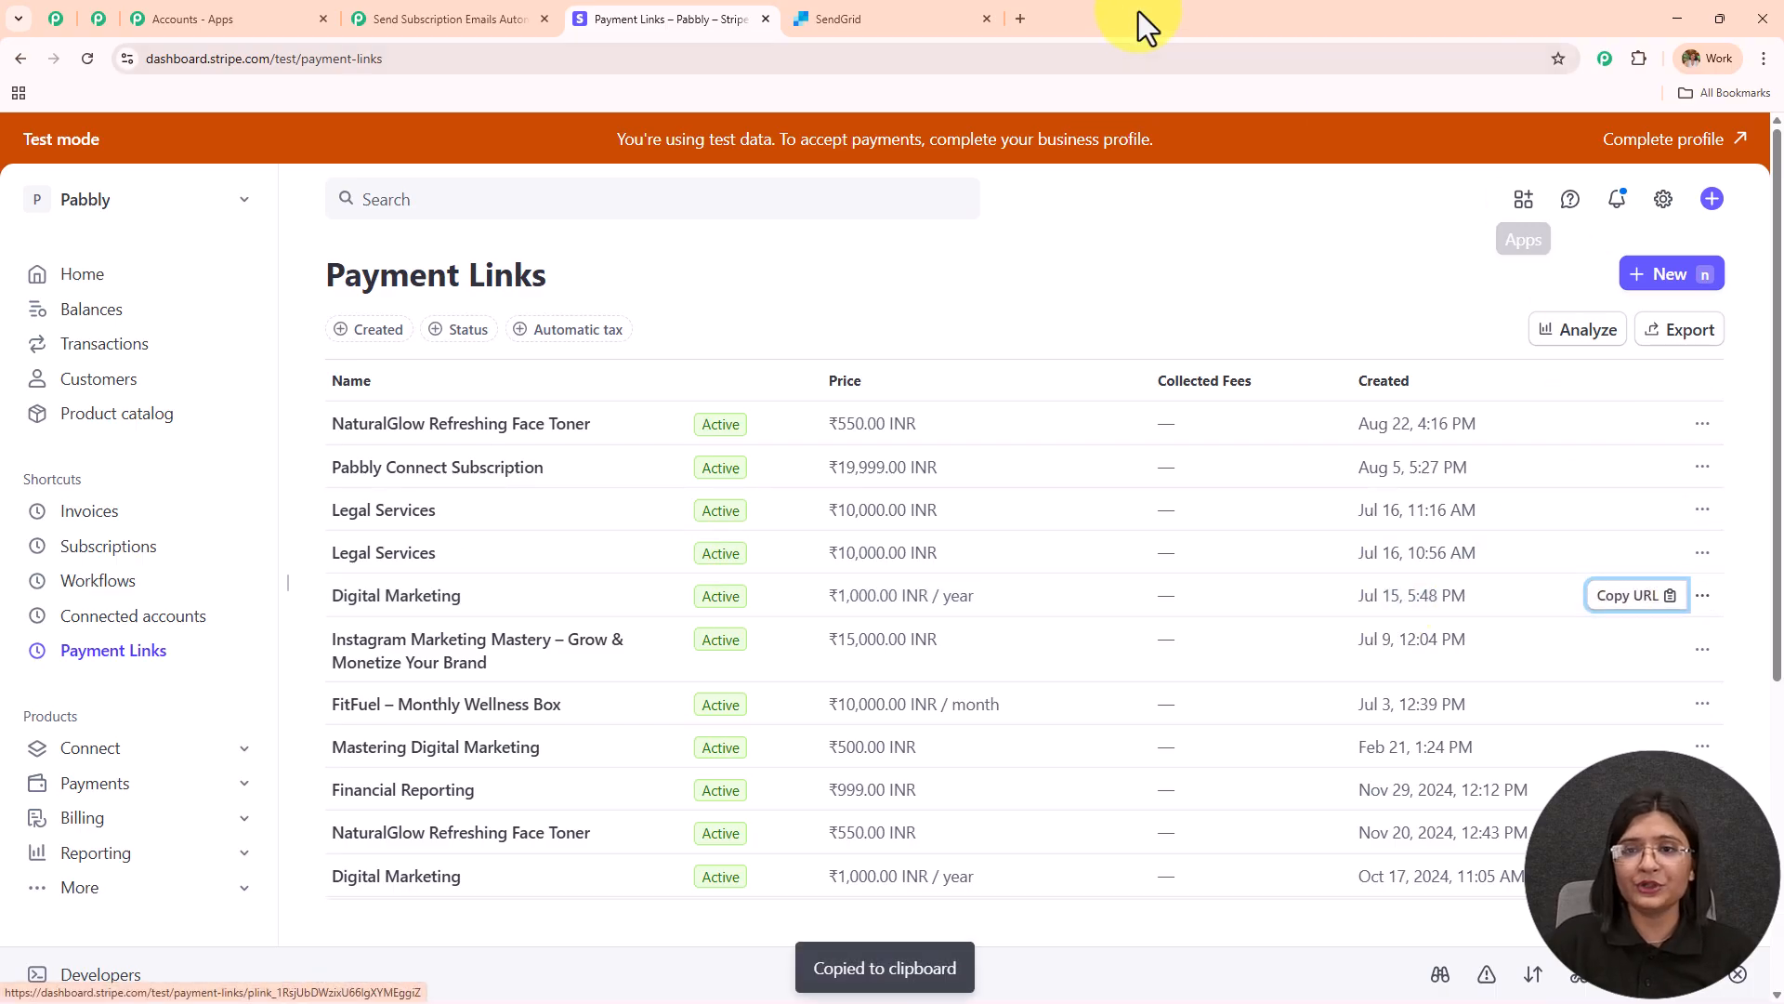
pyautogui.click(1019, 20)
pyautogui.hotkey('ctrl', 'v')
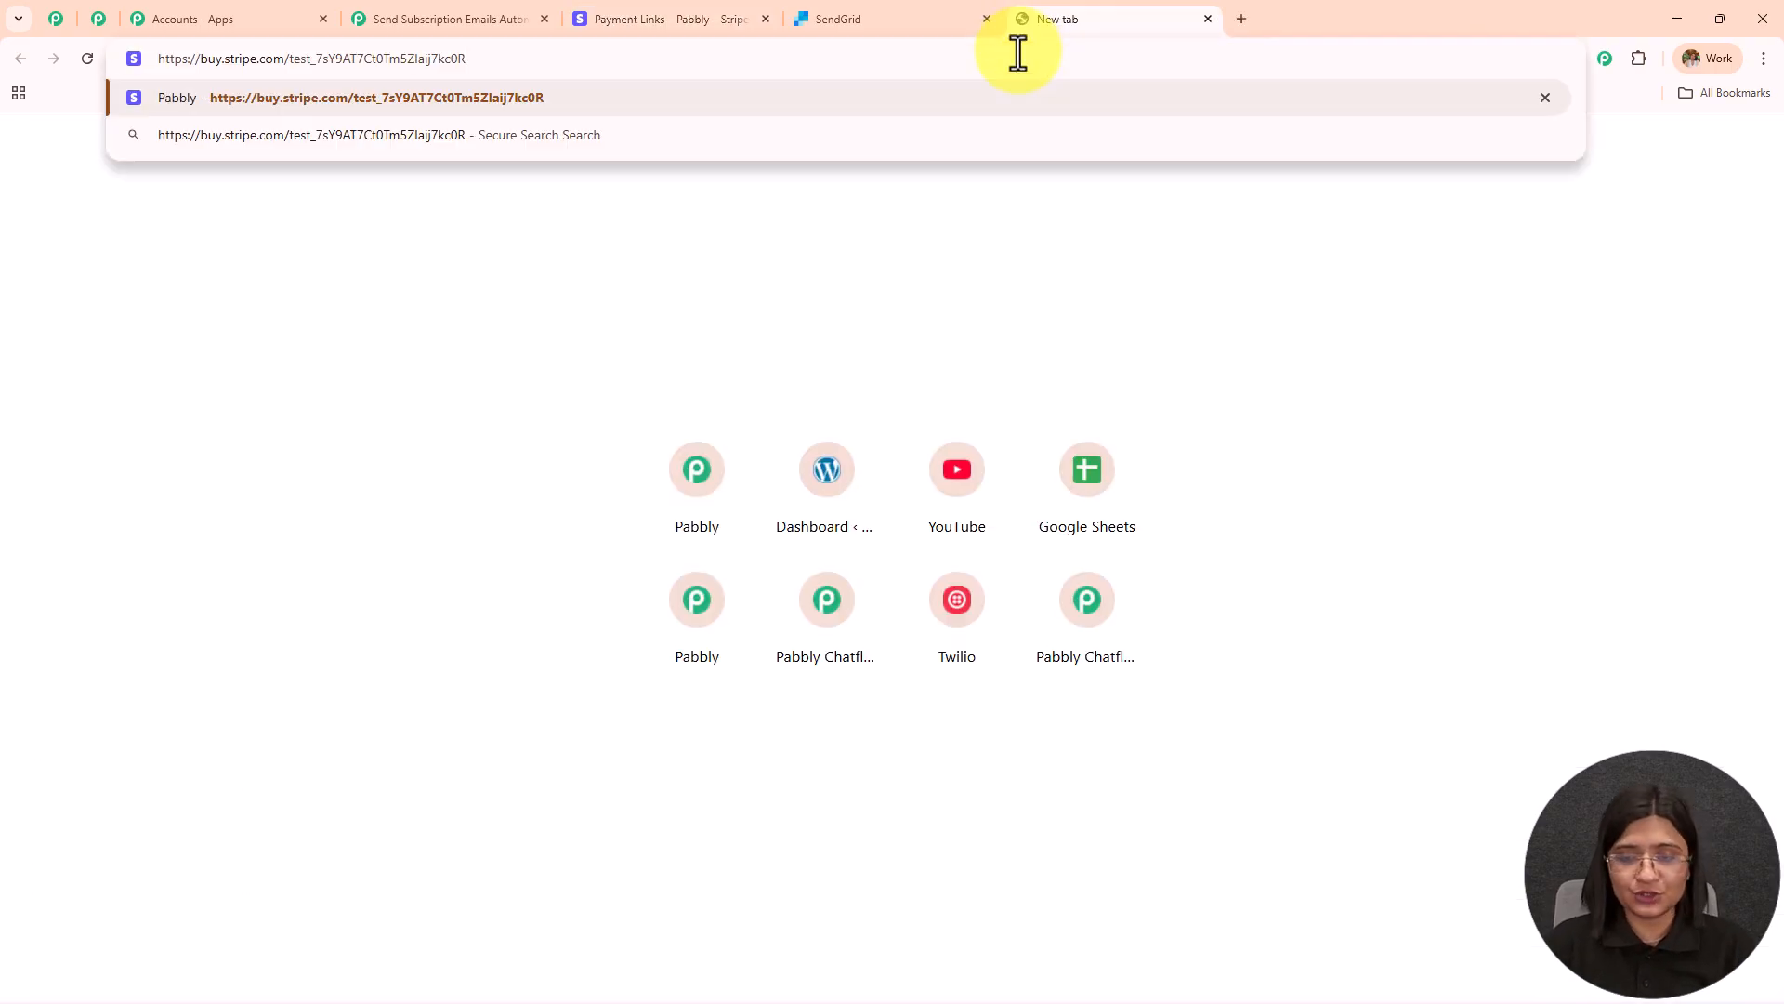
pyautogui.press('Return')
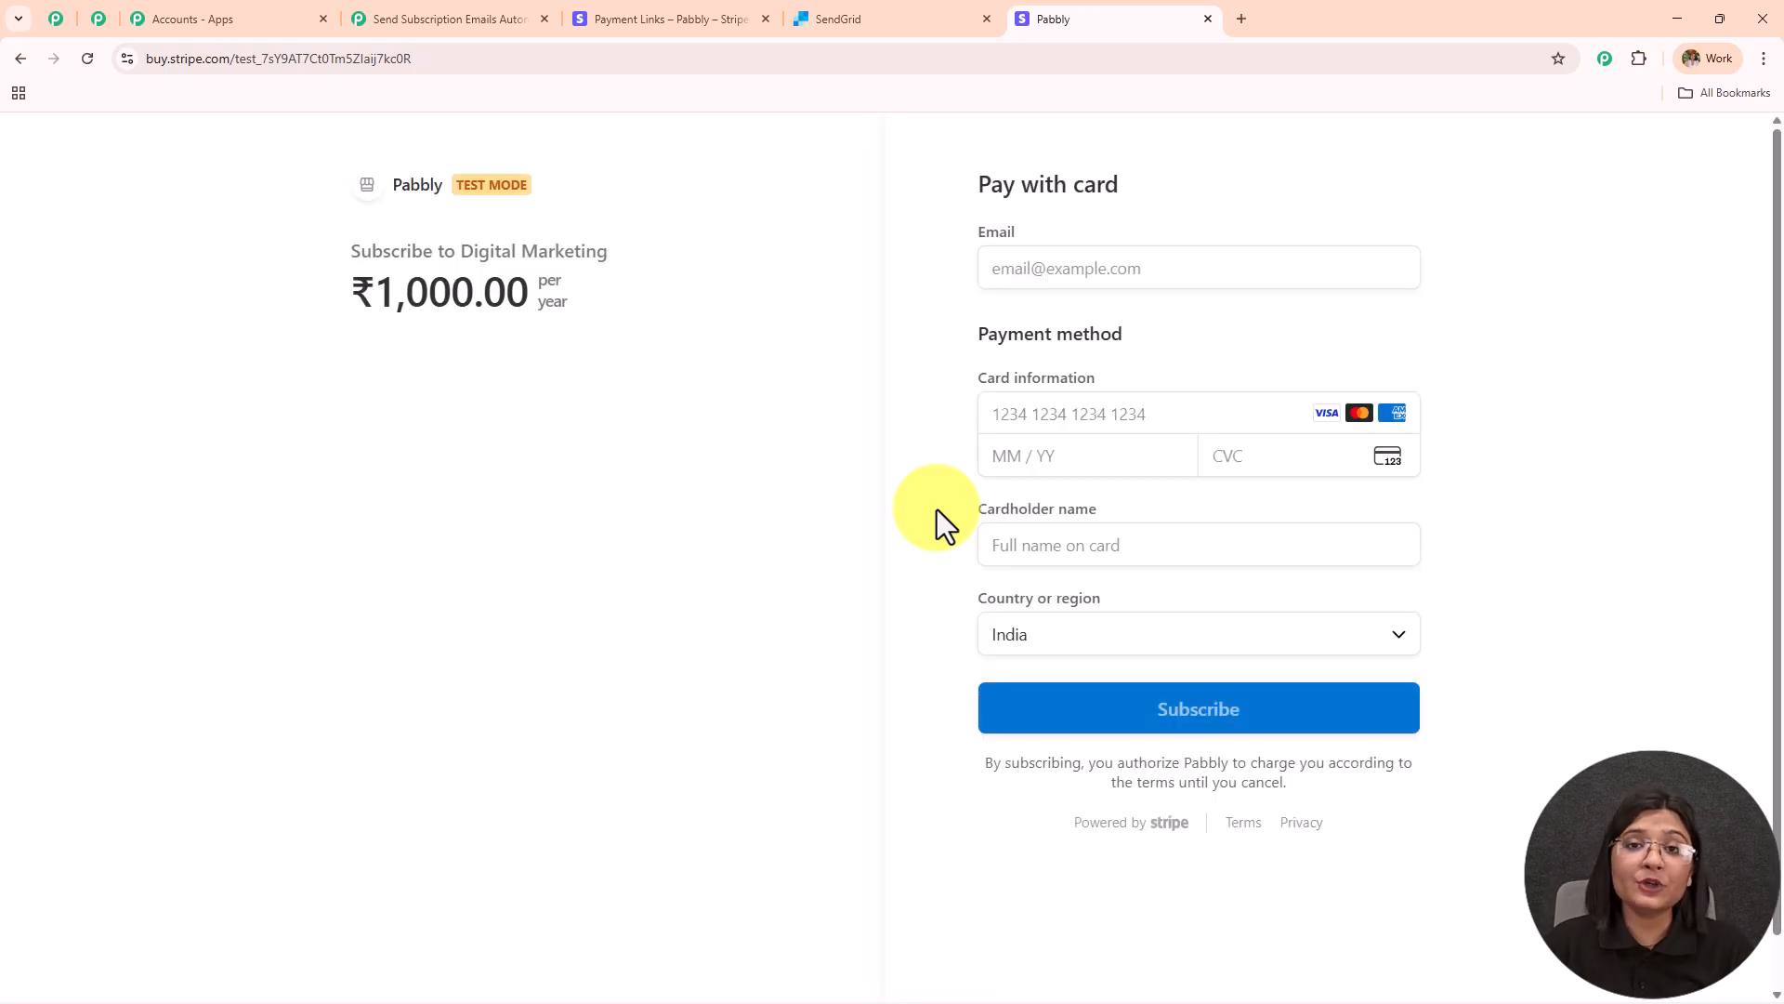
# Step: Fill the Digital Marketing checkout with the customer's email, test card details and cardholder name for India, and submit the subscription
pyautogui.click(1205, 270)
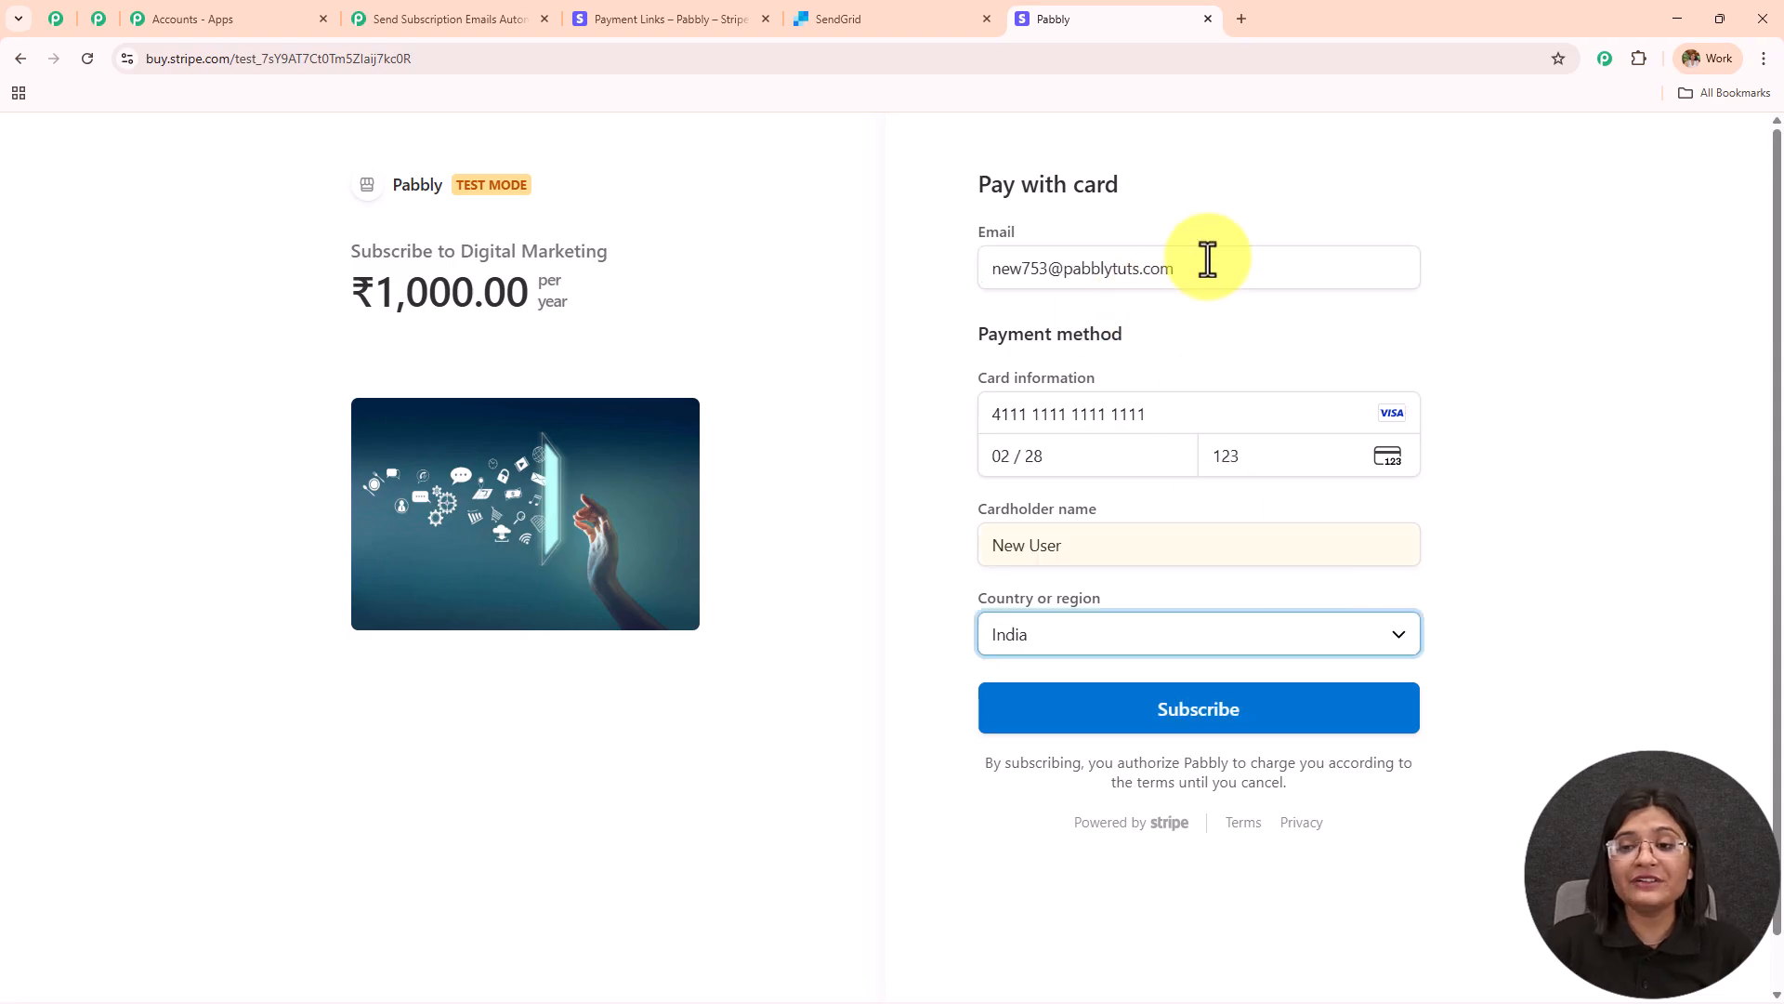
pyautogui.tripleClick(1059, 288)
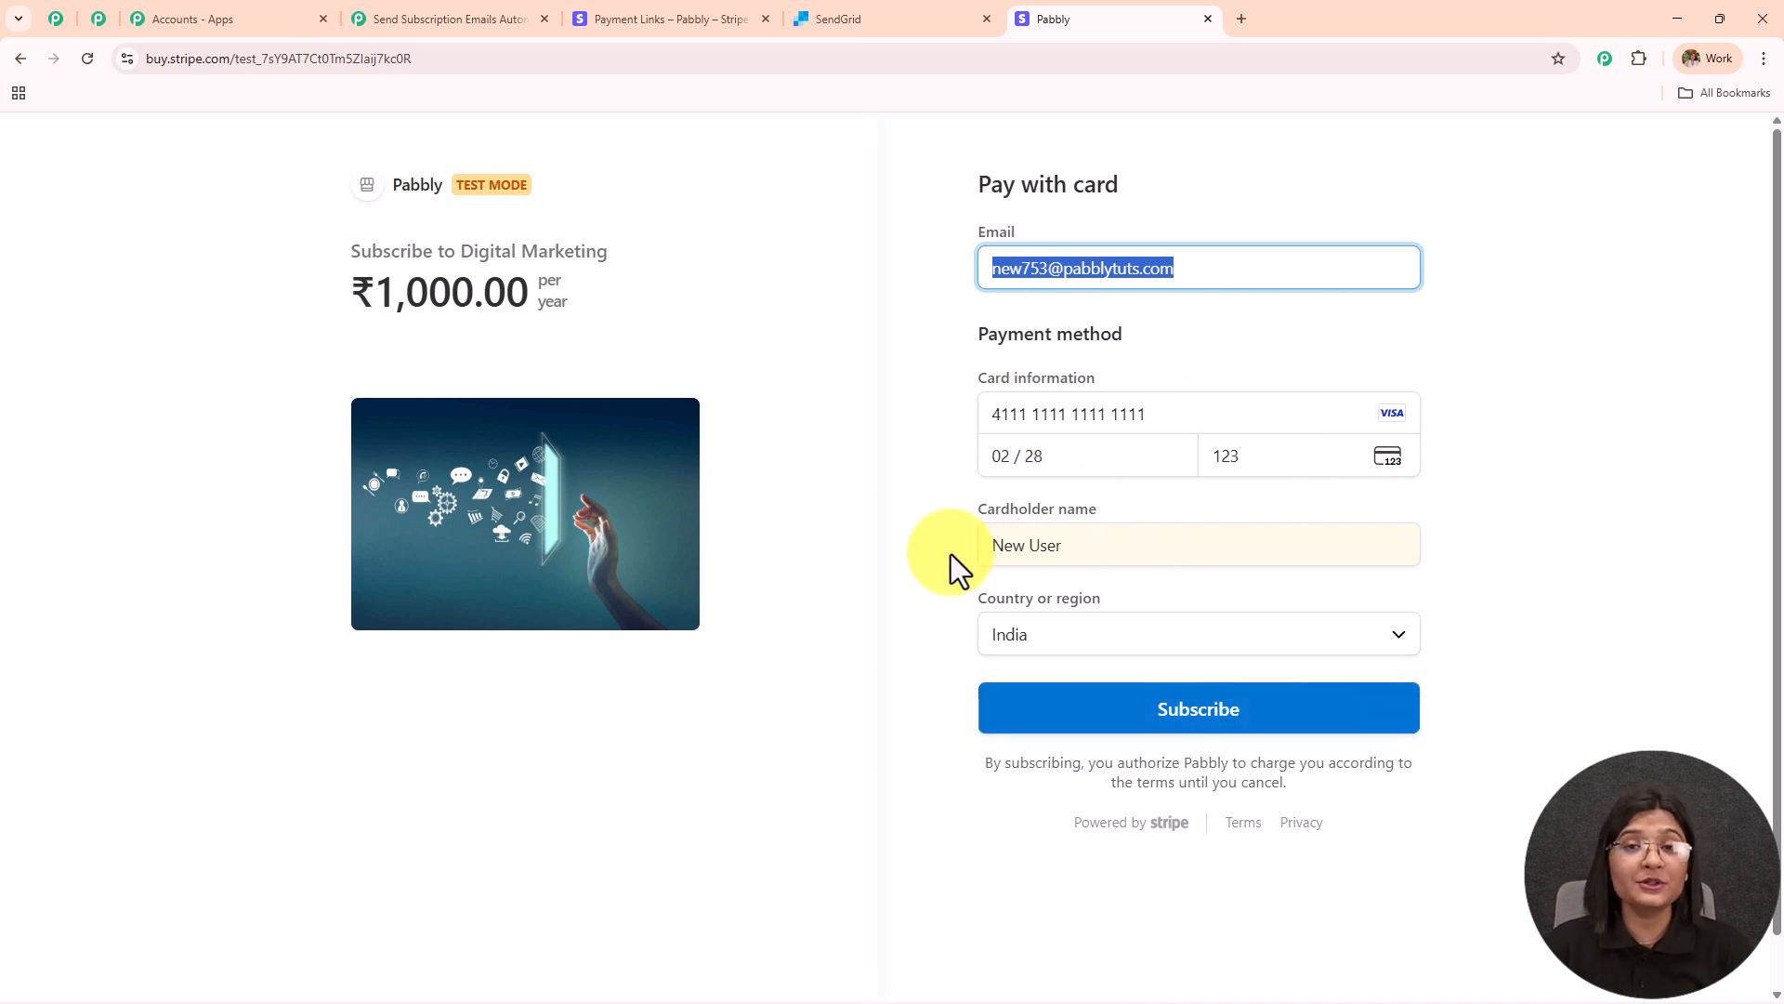
pyautogui.click(1129, 720)
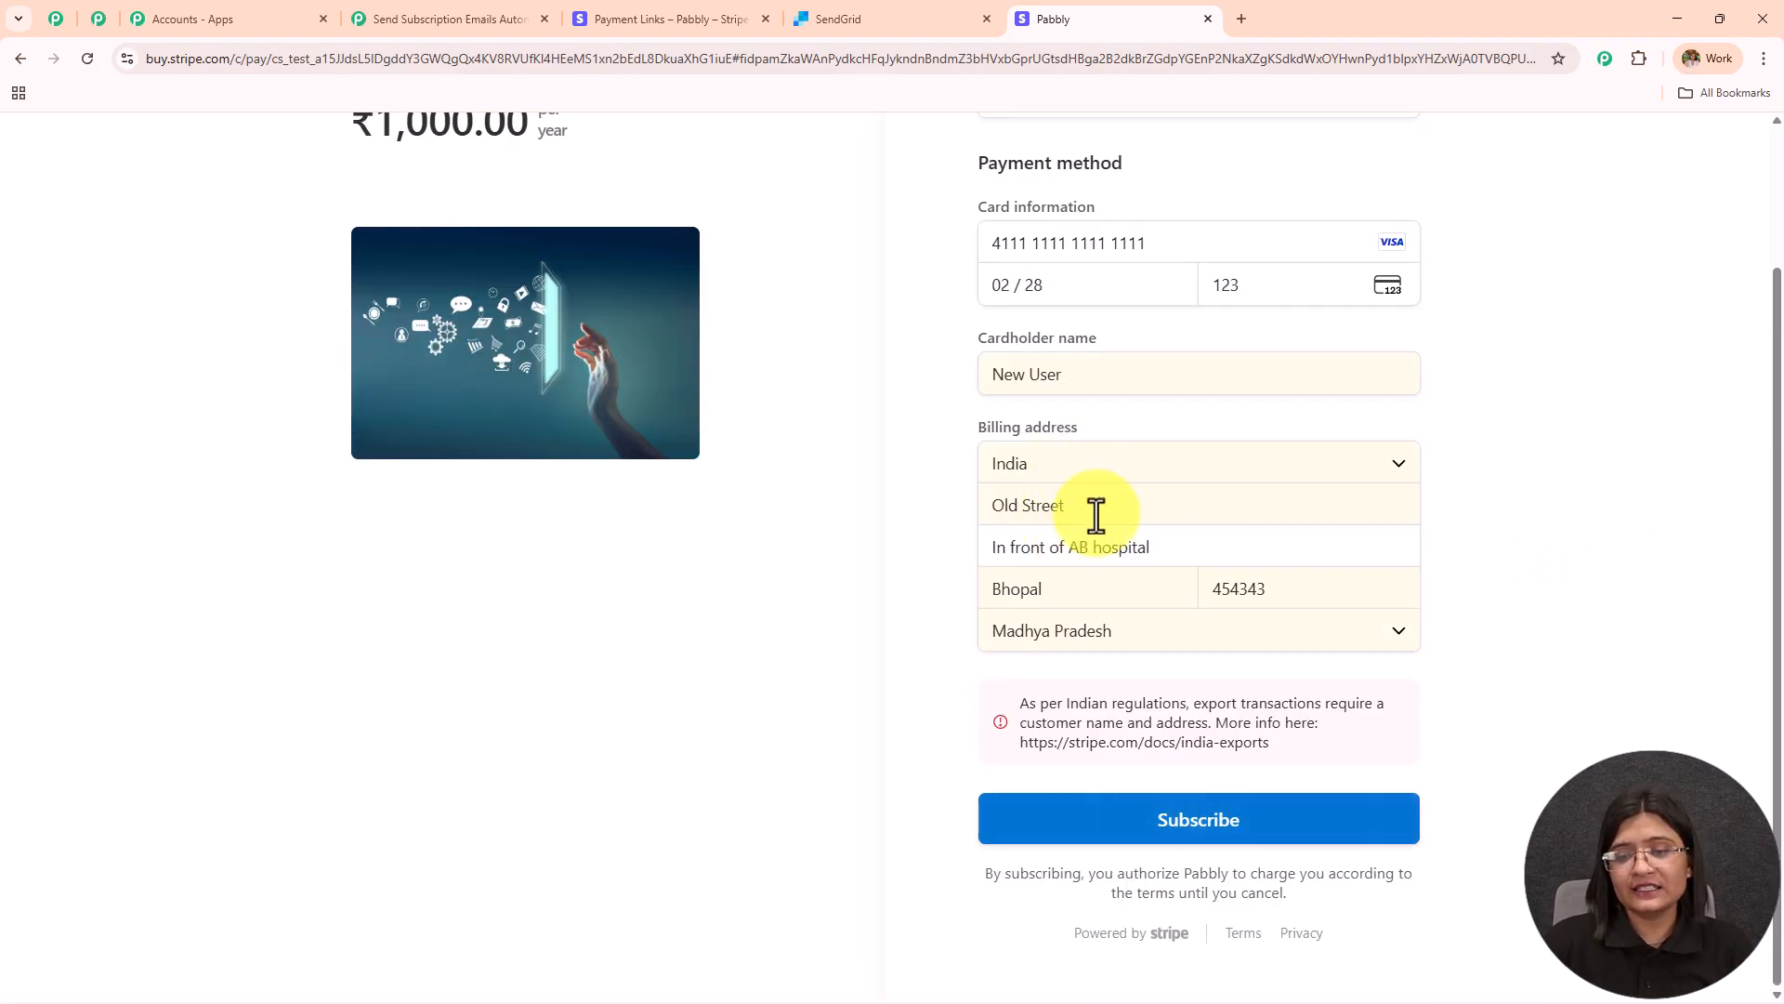
# Step: Complete the customer's billing address on the checkout, submit the subscription and check the payment confirmation
pyautogui.moveTo(1087, 510); pyautogui.dragTo(906, 530)
pyautogui.moveTo(1251, 545); pyautogui.dragTo(809, 561)
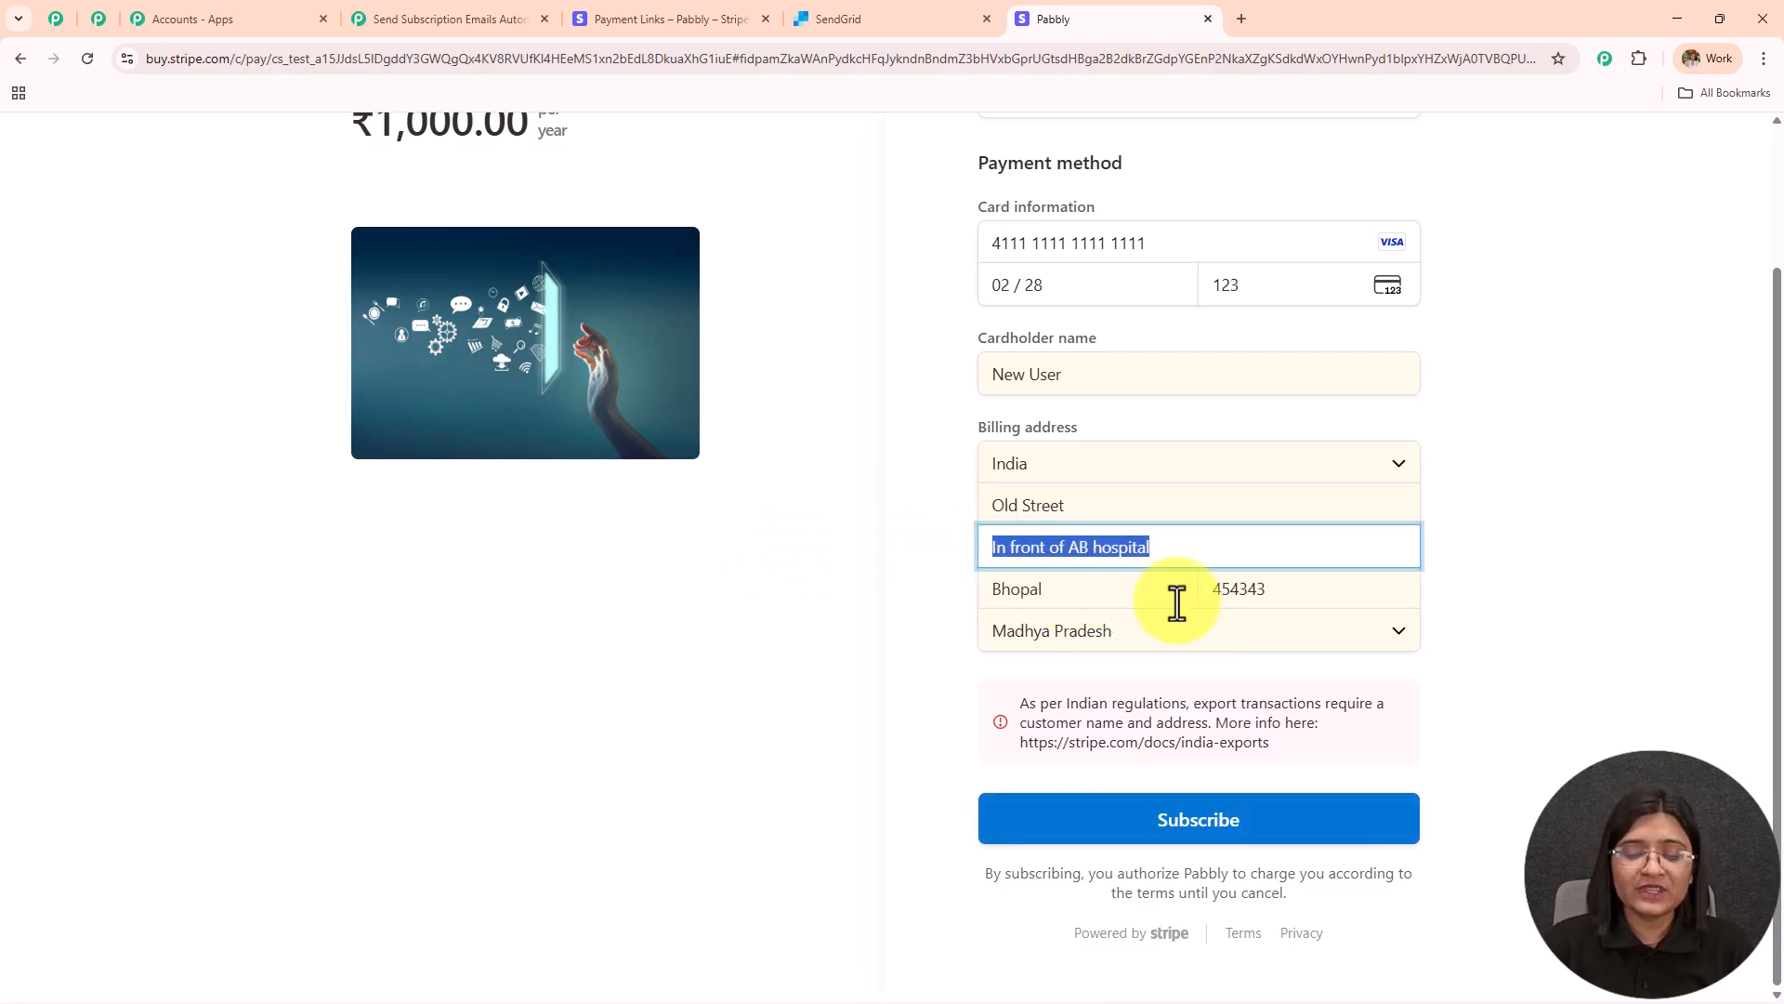
pyautogui.click(1204, 821)
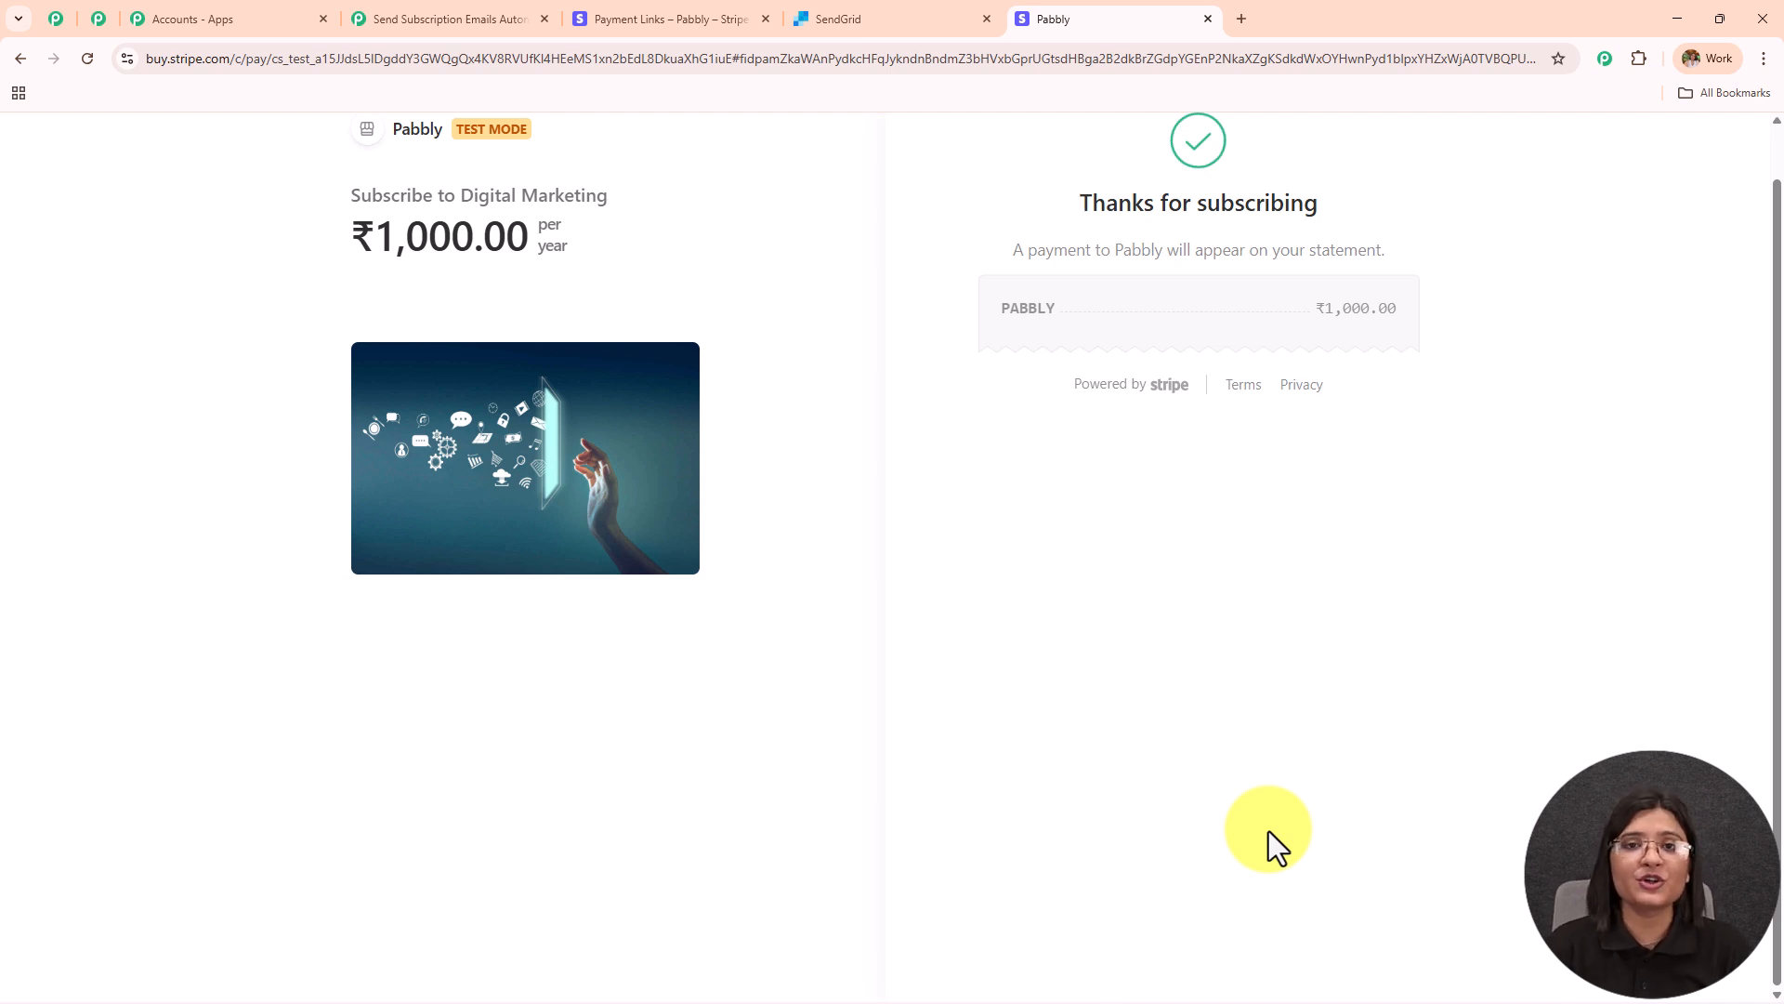
pyautogui.scroll(1, 1089, 476)
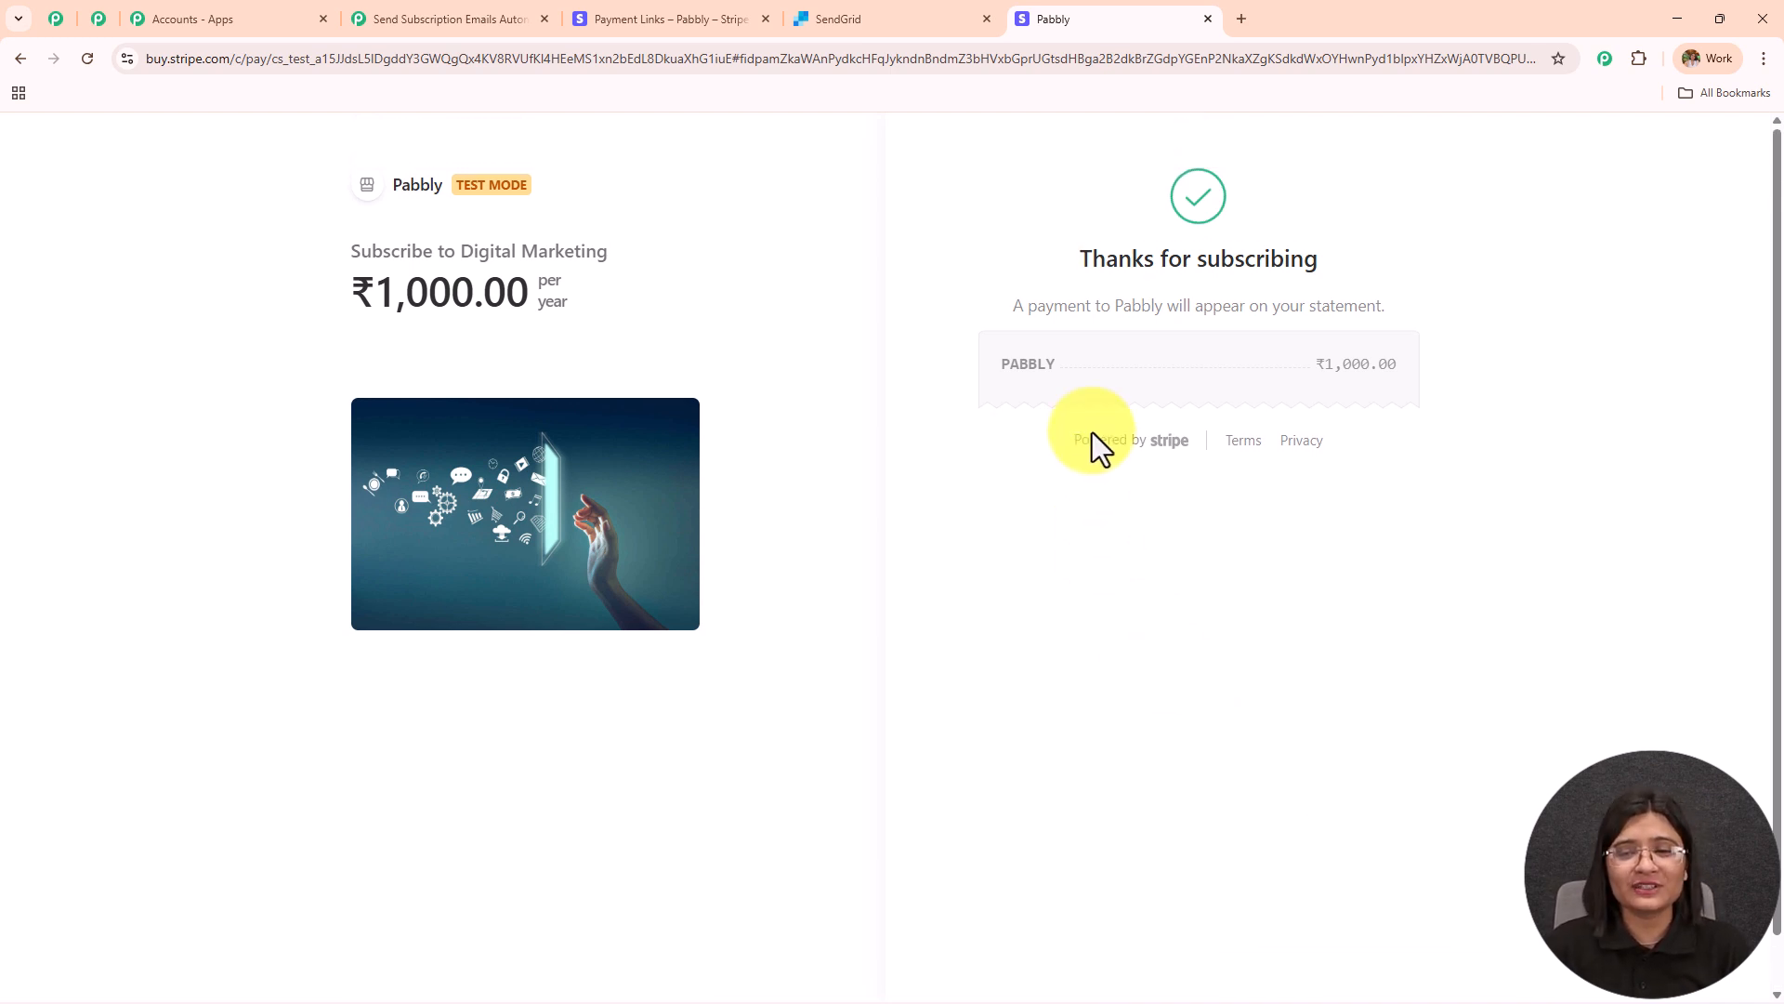
pyautogui.moveTo(1068, 257); pyautogui.dragTo(1546, 441)
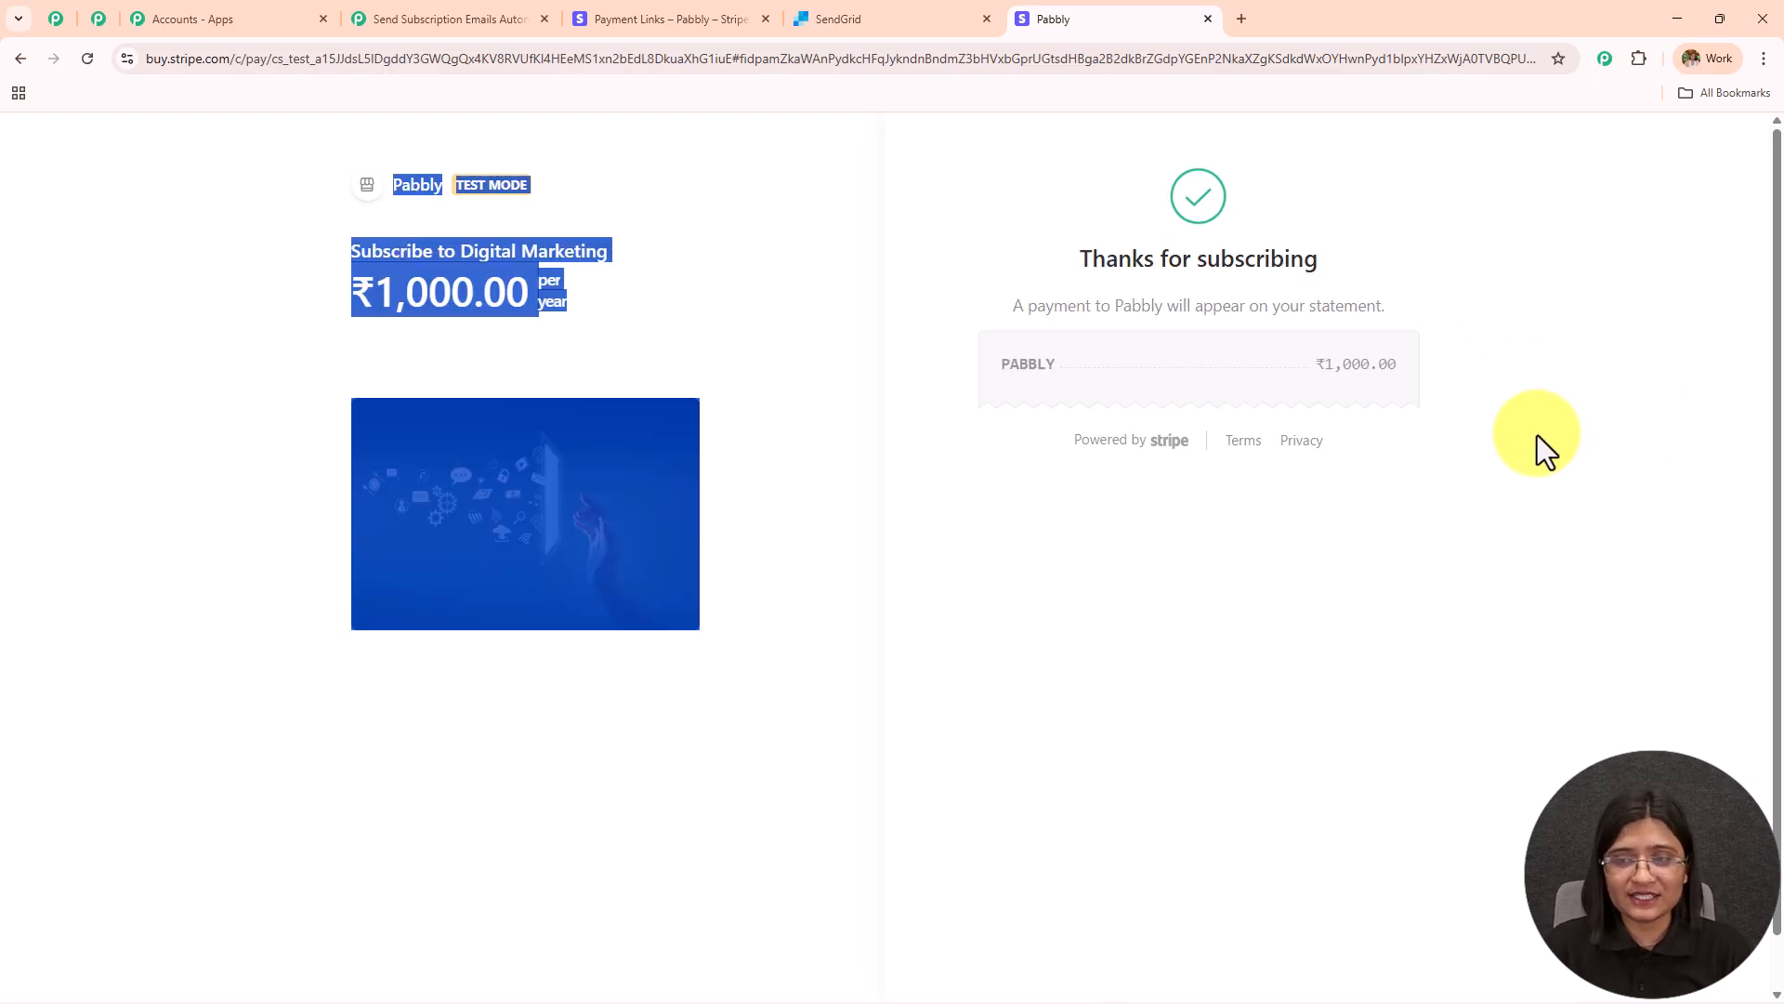
pyautogui.moveTo(1418, 391)
pyautogui.mouseDown()
pyautogui.moveTo(1379, 381)
pyautogui.moveTo(1402, 383)
pyautogui.mouseUp()
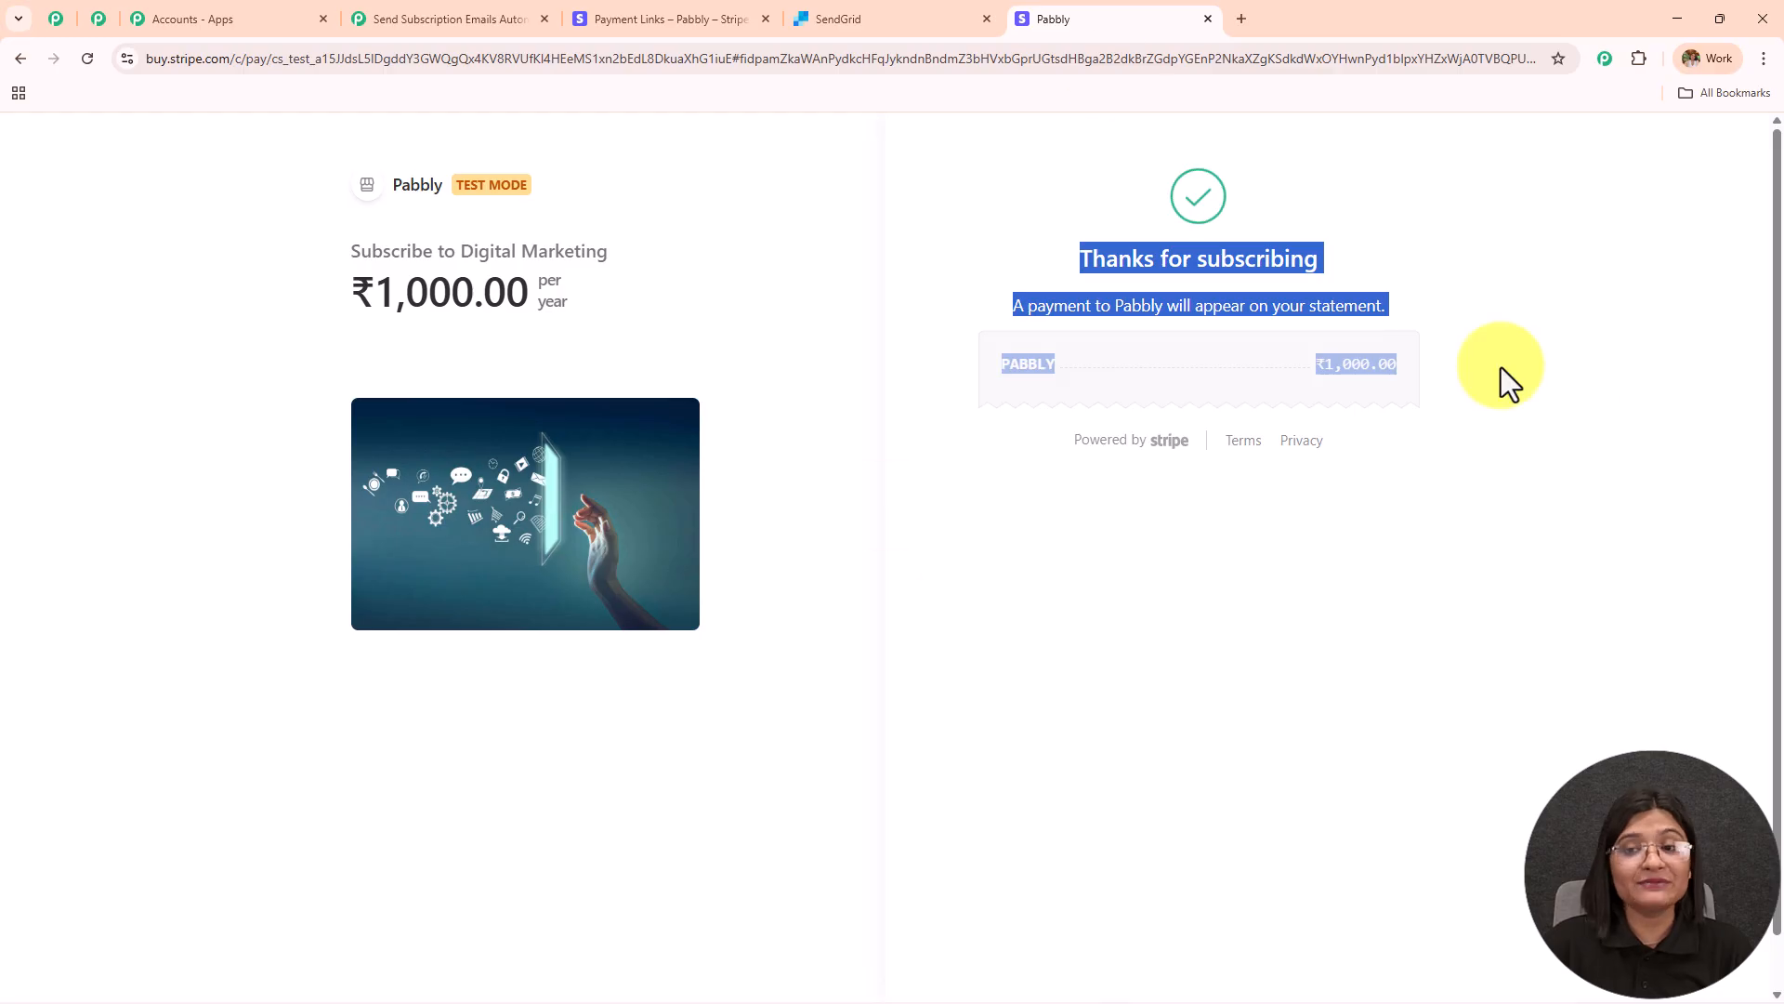
# Step: Switch to Pabbly Connect, examine the captured Stripe webhook response for event type, plan amount and customer details, and close the trigger setup
pyautogui.click(415, 16)
pyautogui.scroll(-5, 1097, 606)
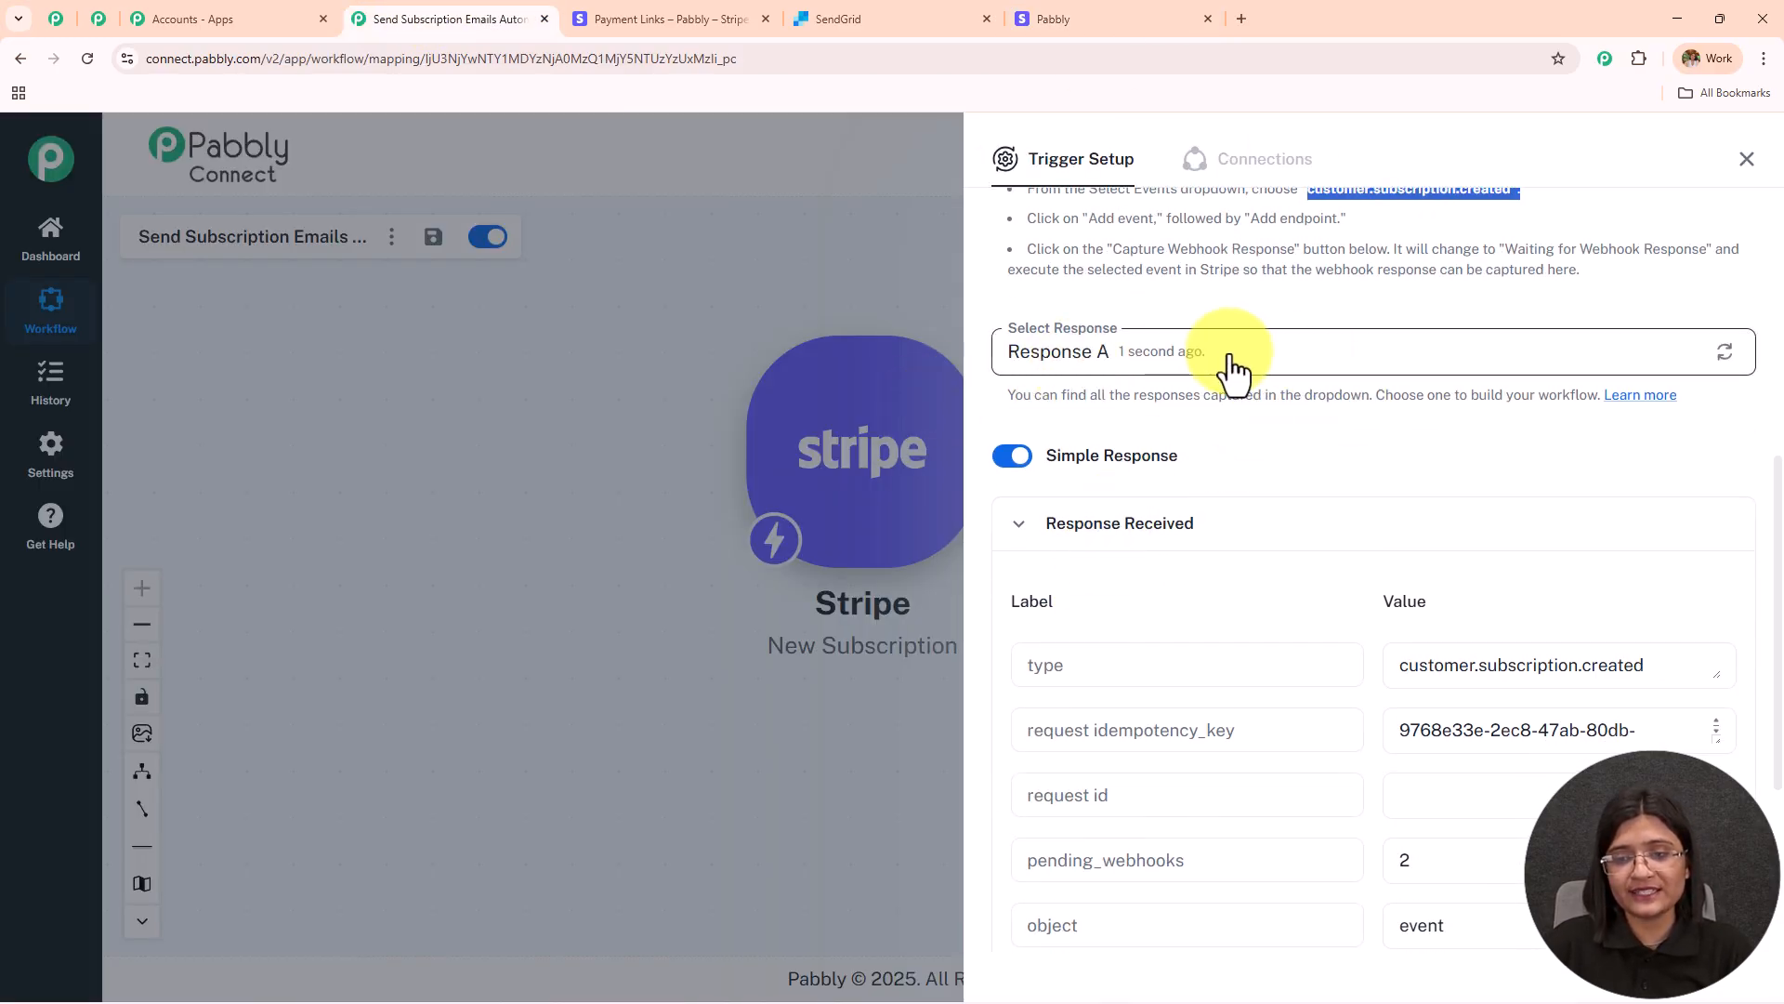
pyautogui.scroll(-4, 1366, 435)
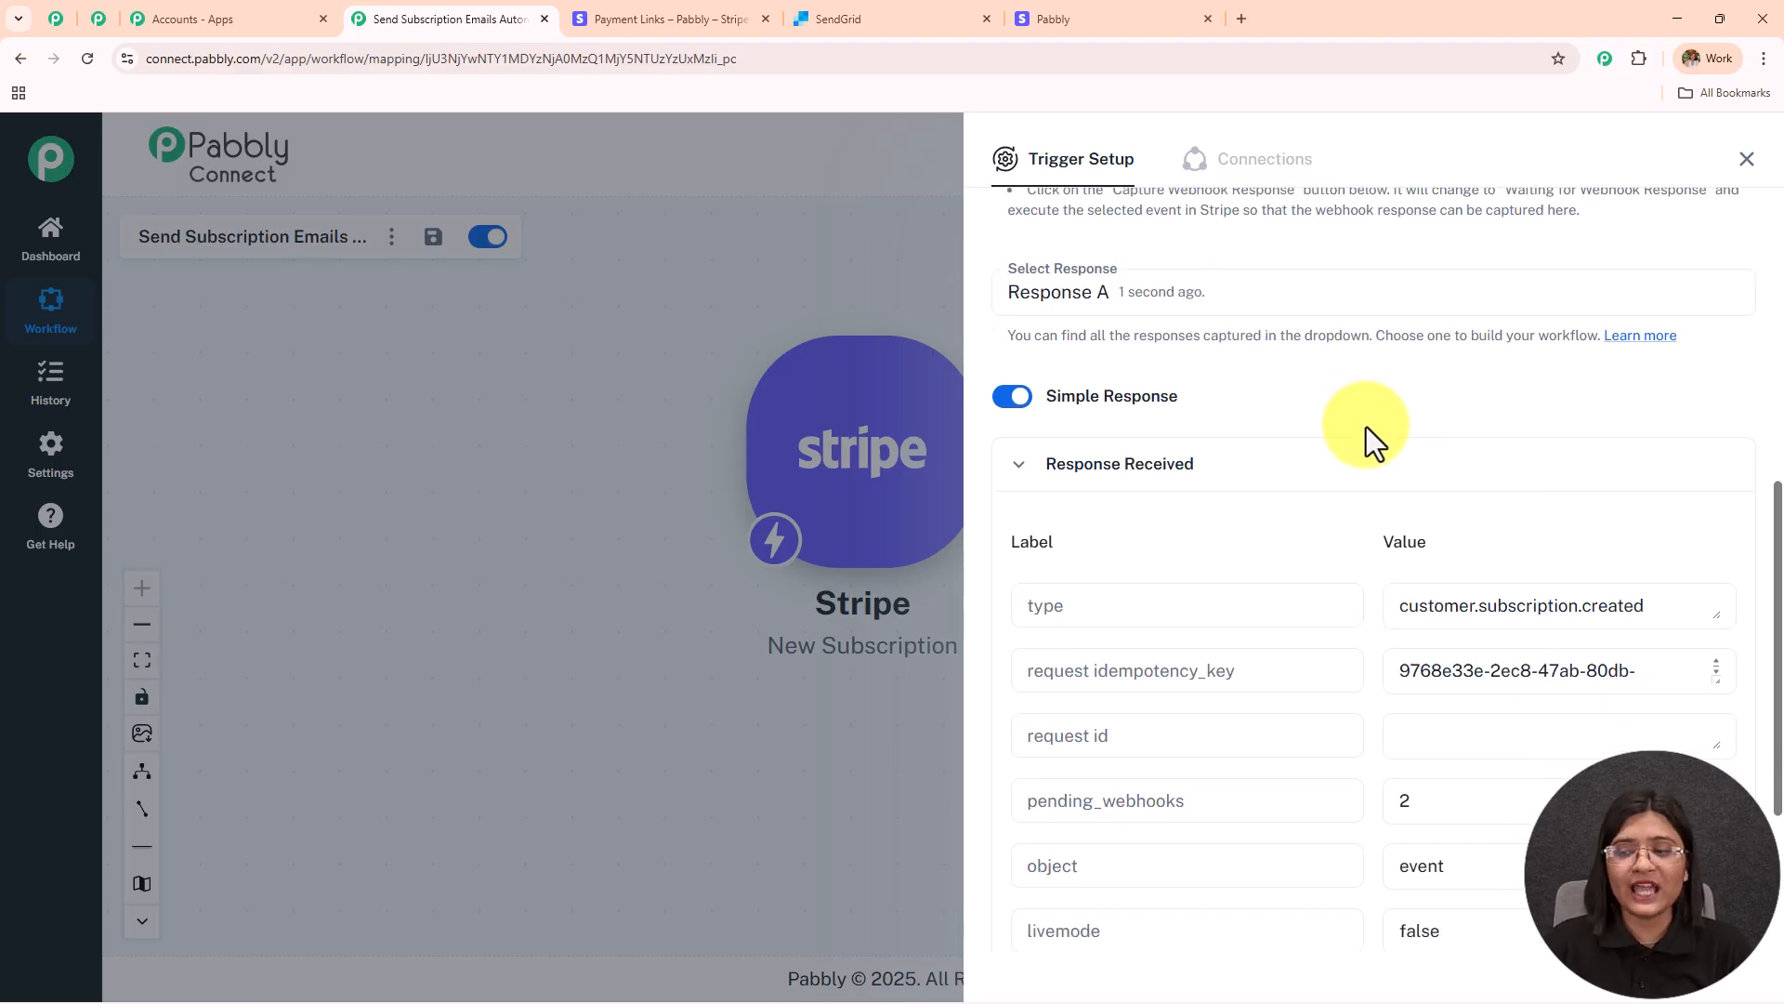
pyautogui.moveTo(1641, 307); pyautogui.dragTo(1007, 350)
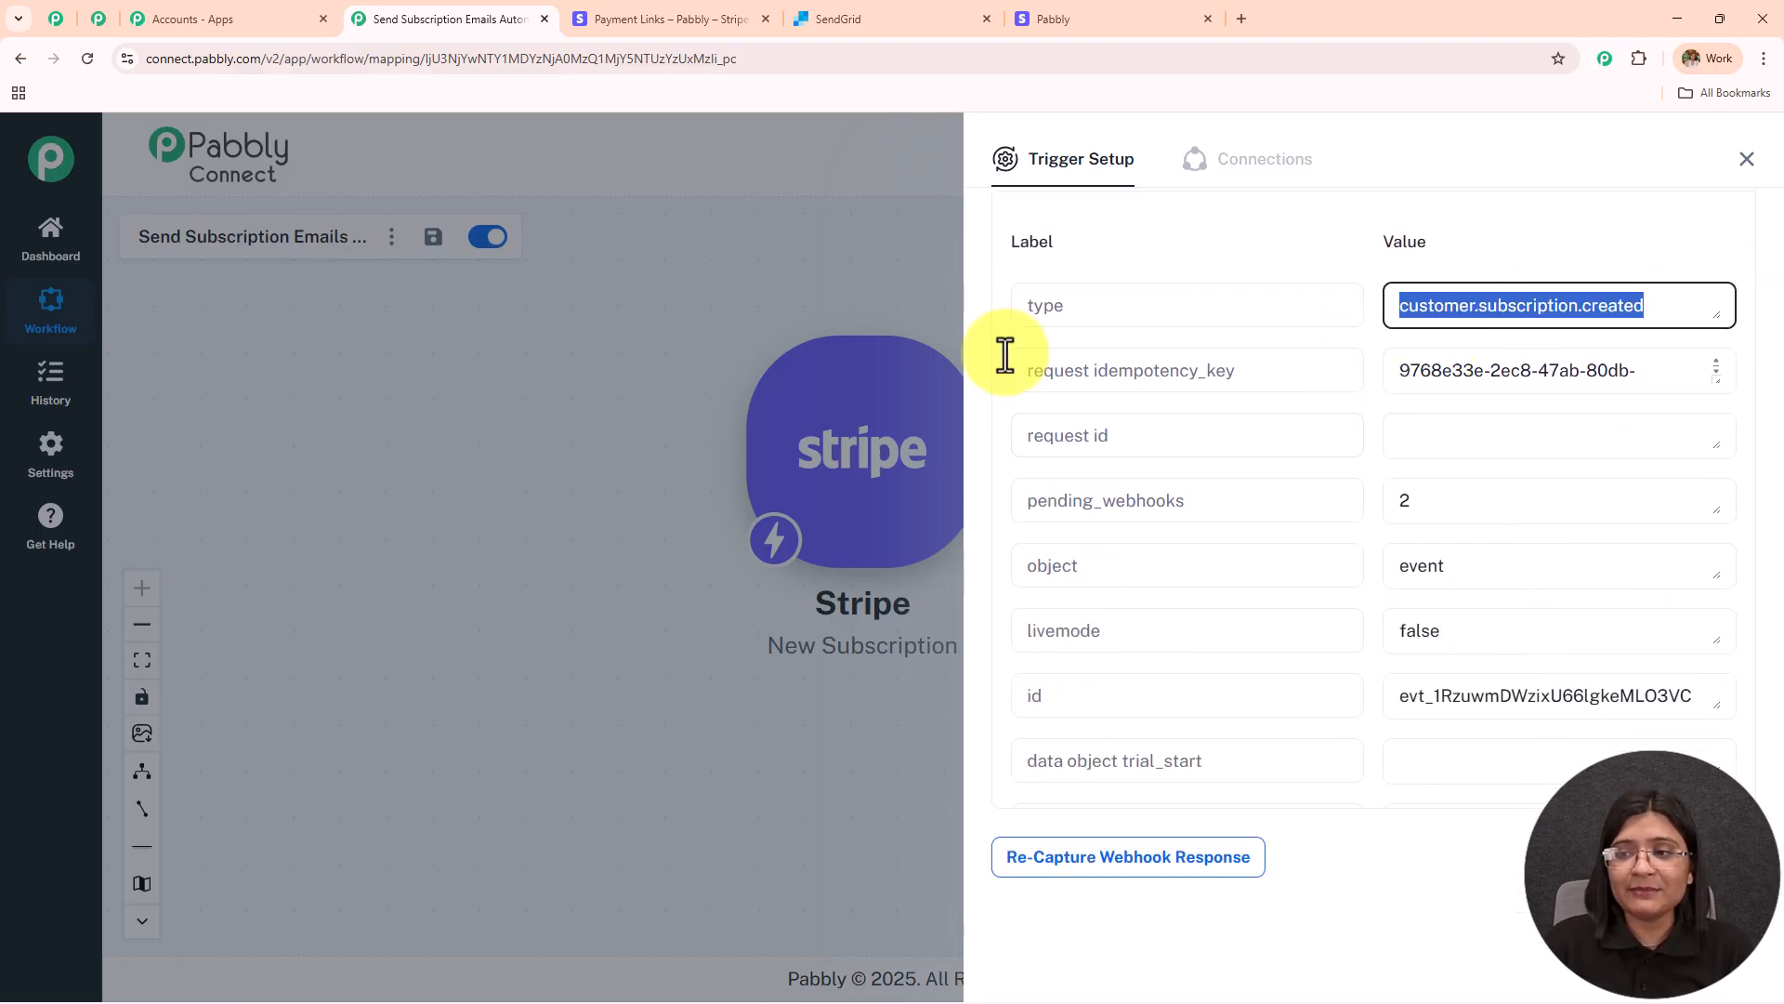
pyautogui.scroll(-7, 1310, 486)
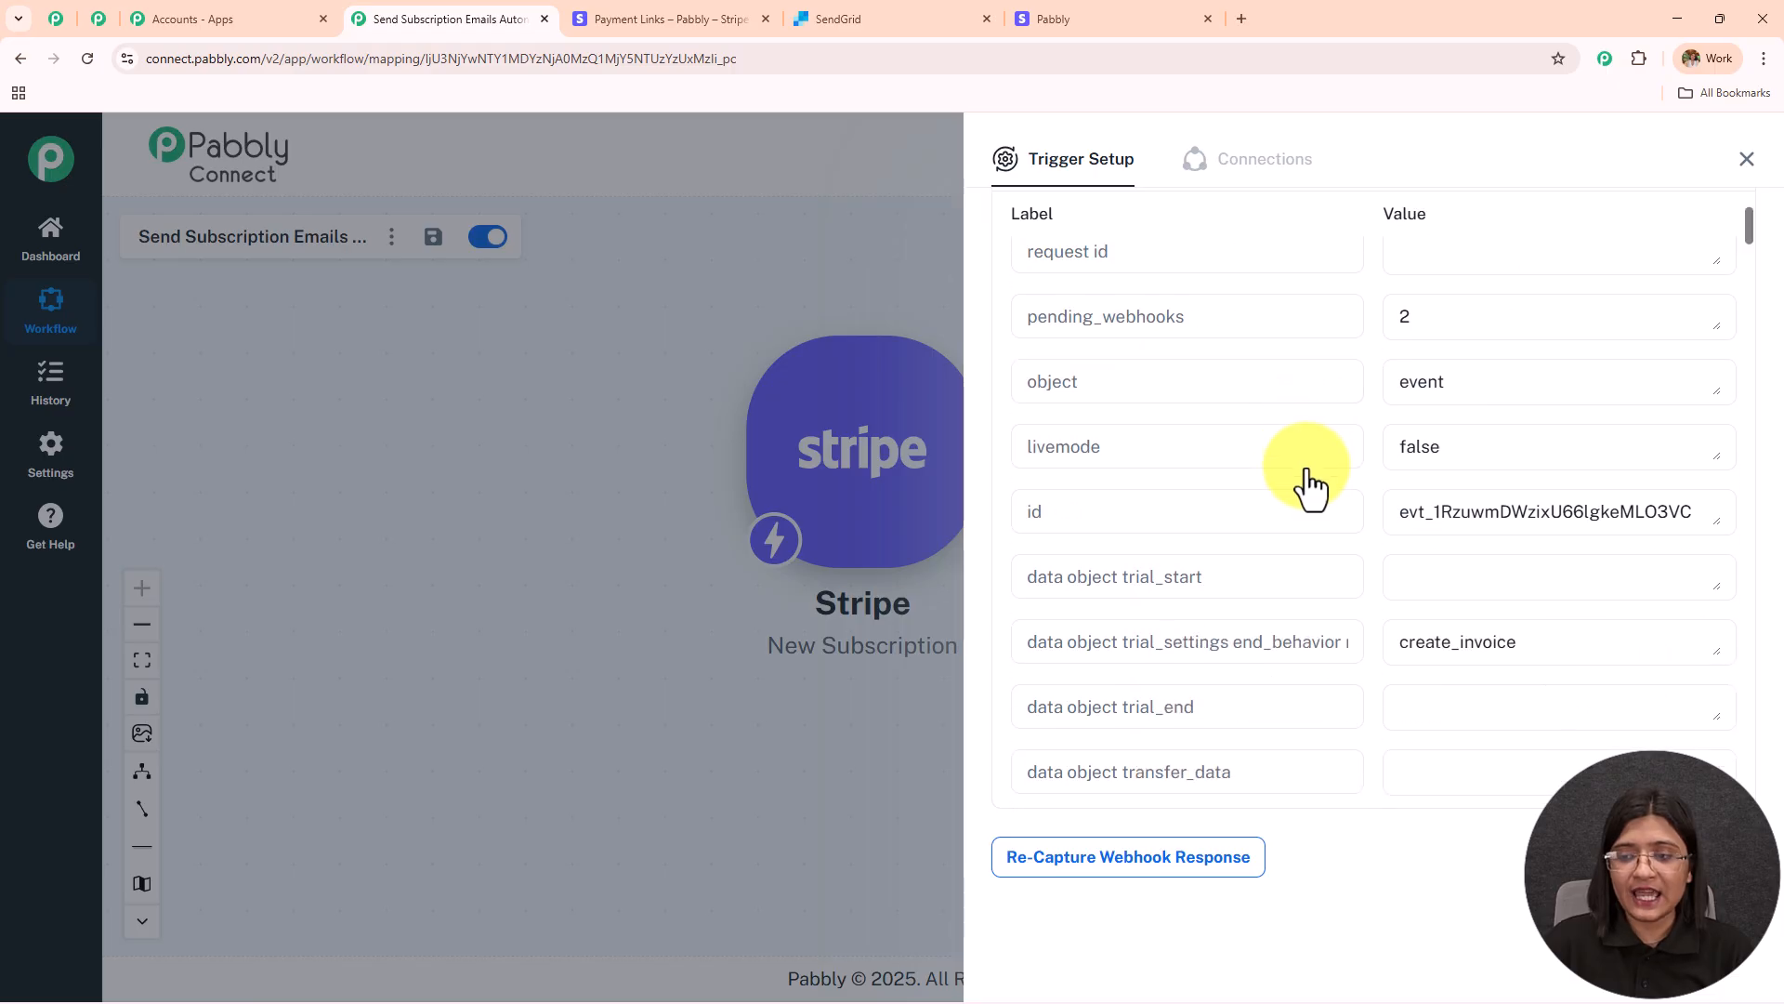
pyautogui.scroll(-15, 1302, 473)
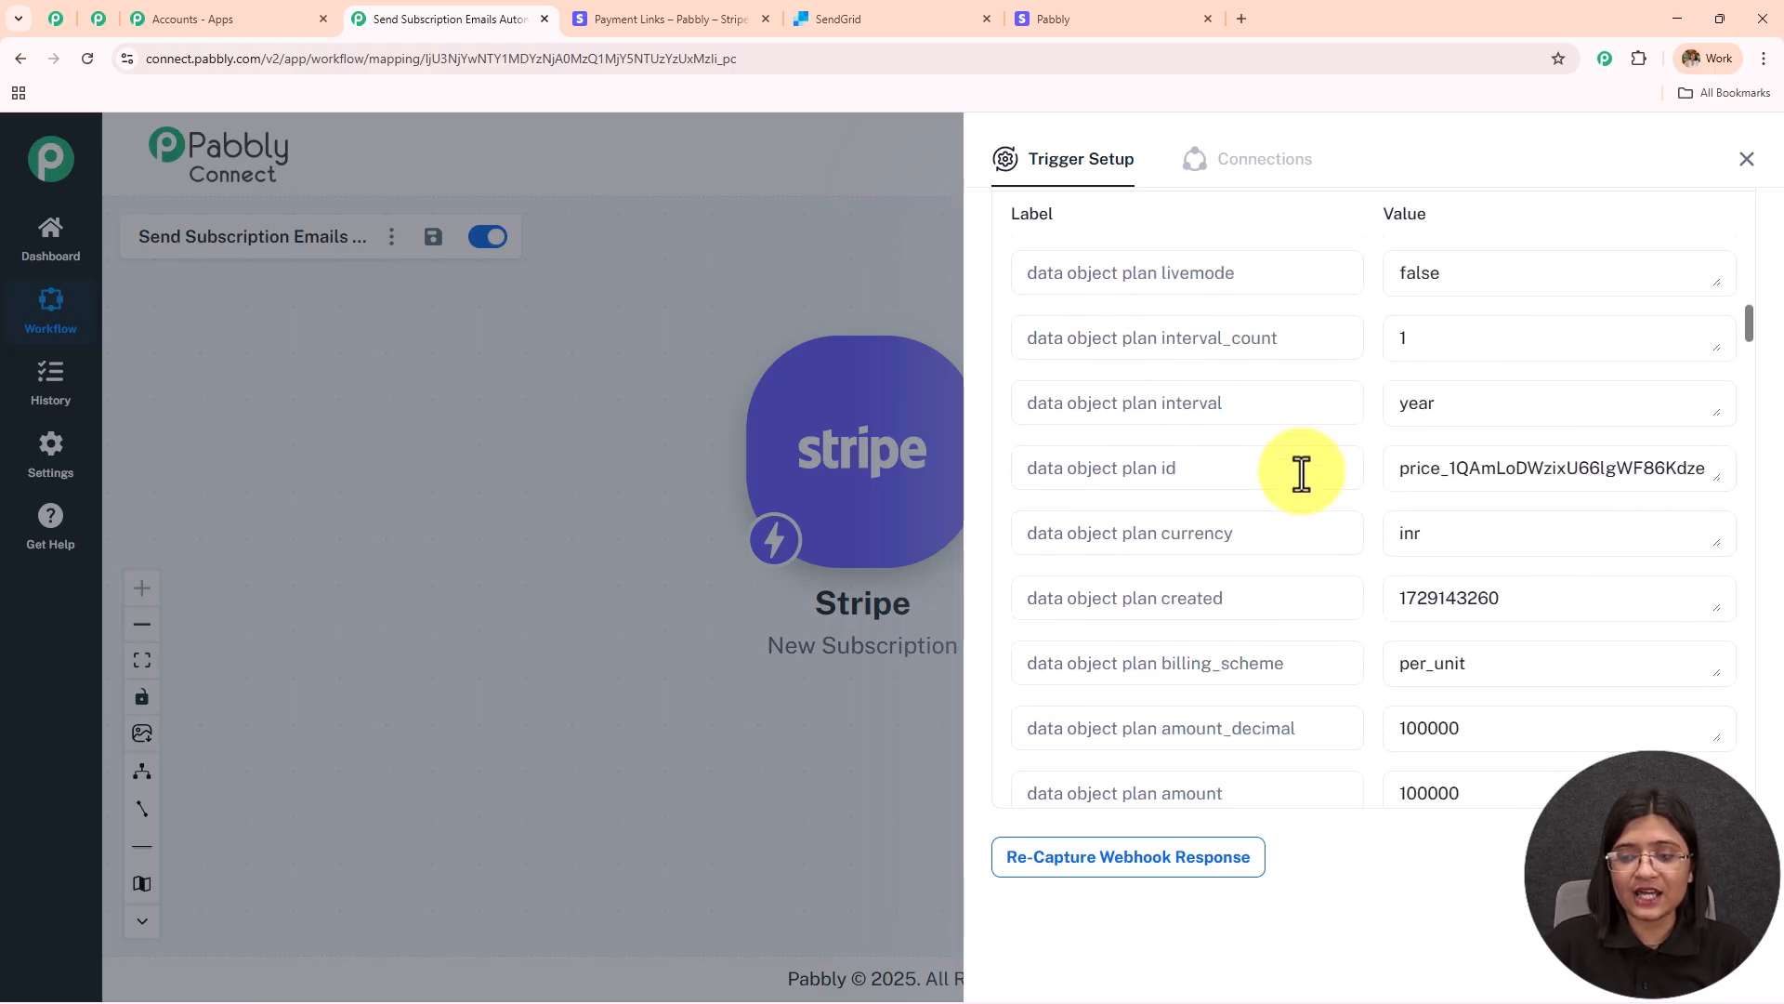
pyautogui.scroll(5, 1301, 476)
pyautogui.moveTo(1465, 442); pyautogui.dragTo(1282, 454)
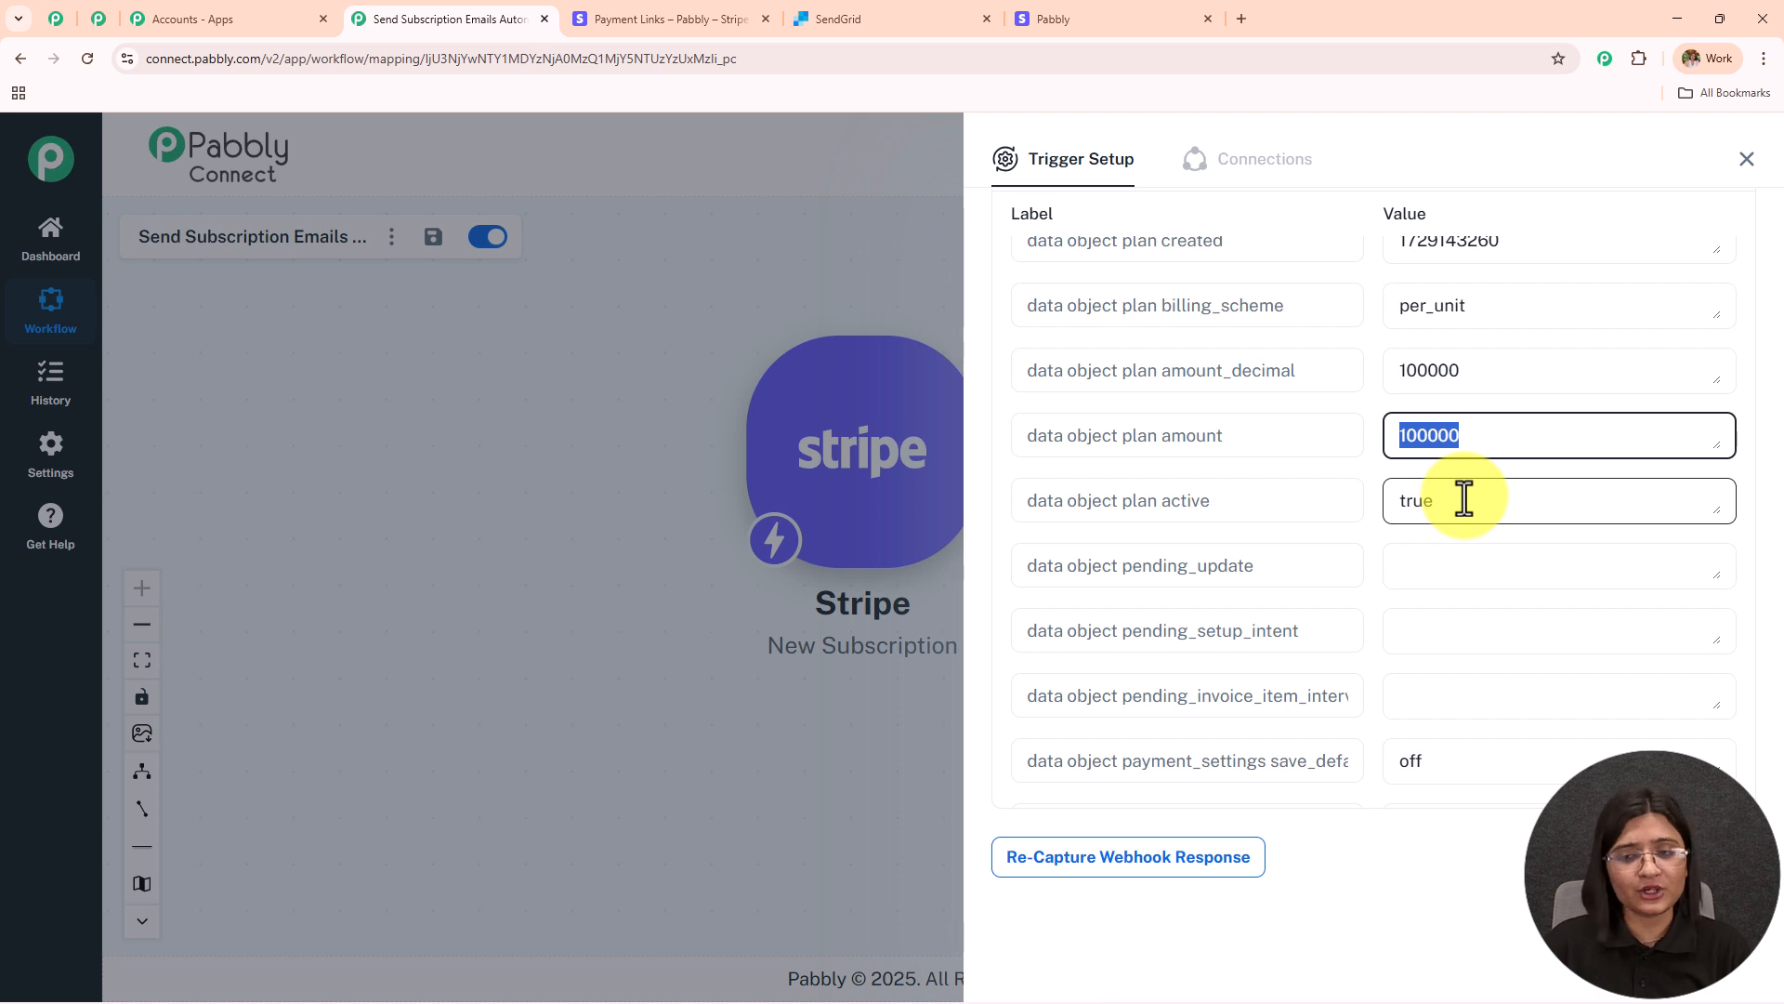
pyautogui.scroll(-7, 1464, 500)
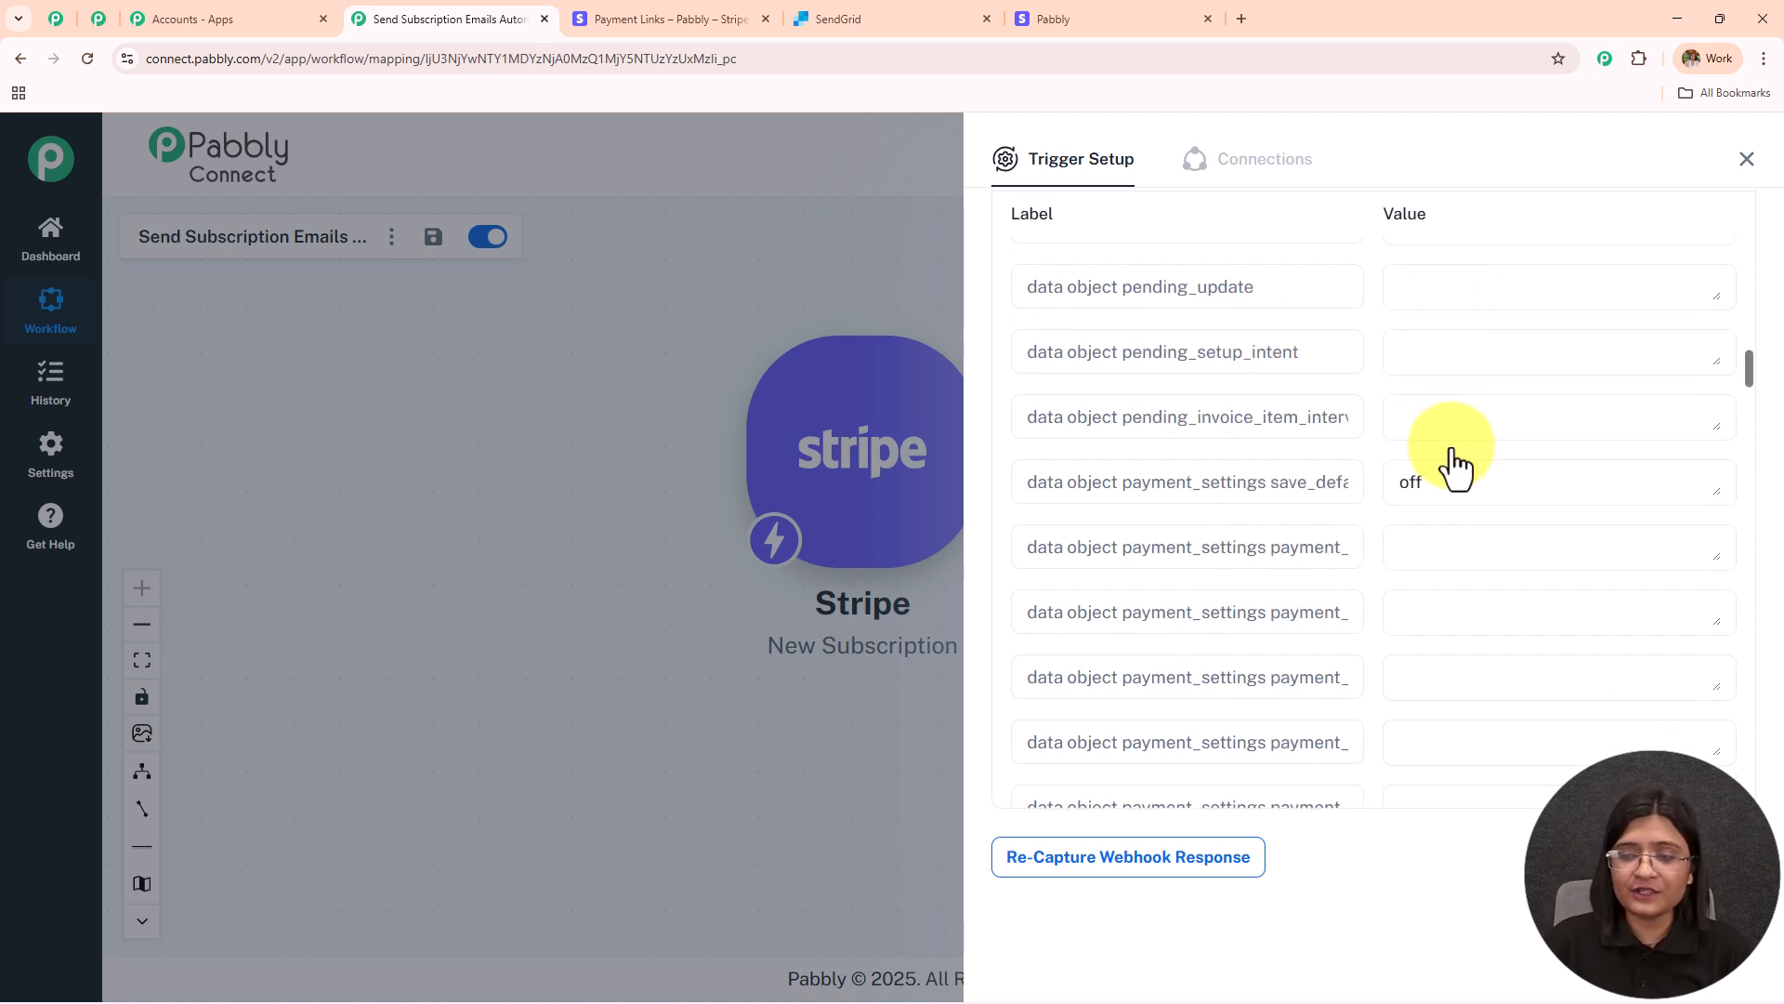
pyautogui.scroll(-10, 1447, 450)
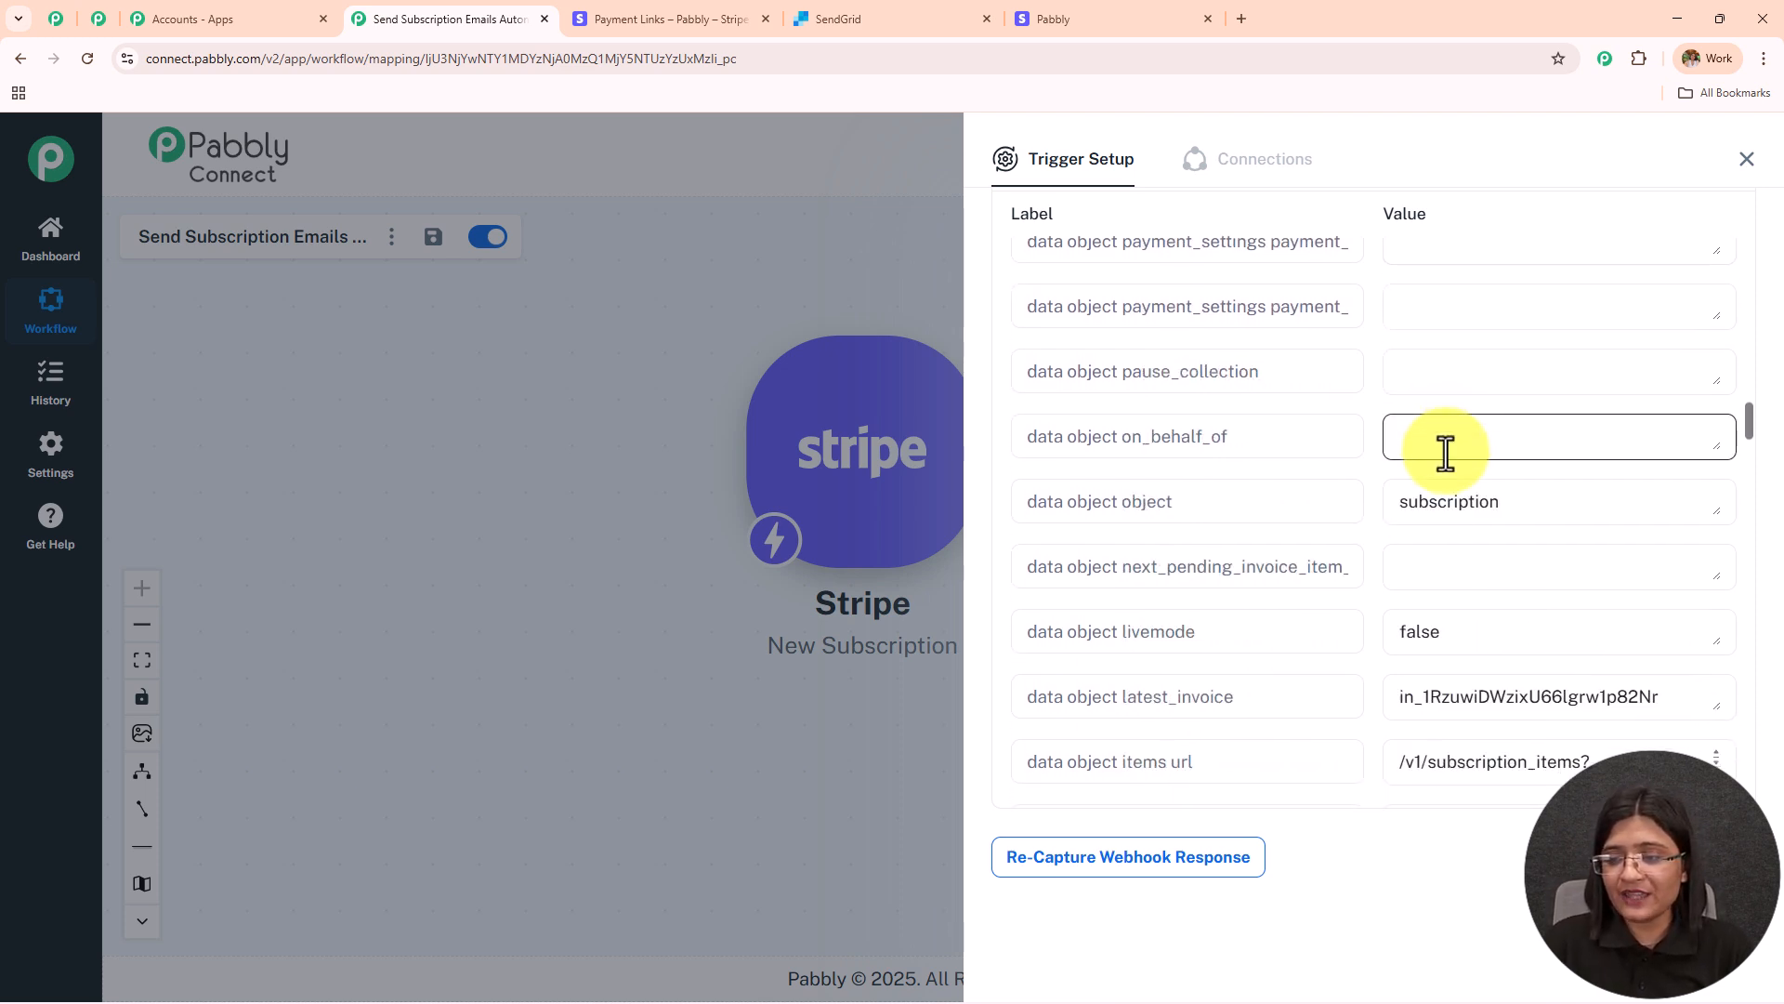
pyautogui.scroll(-10, 1445, 453)
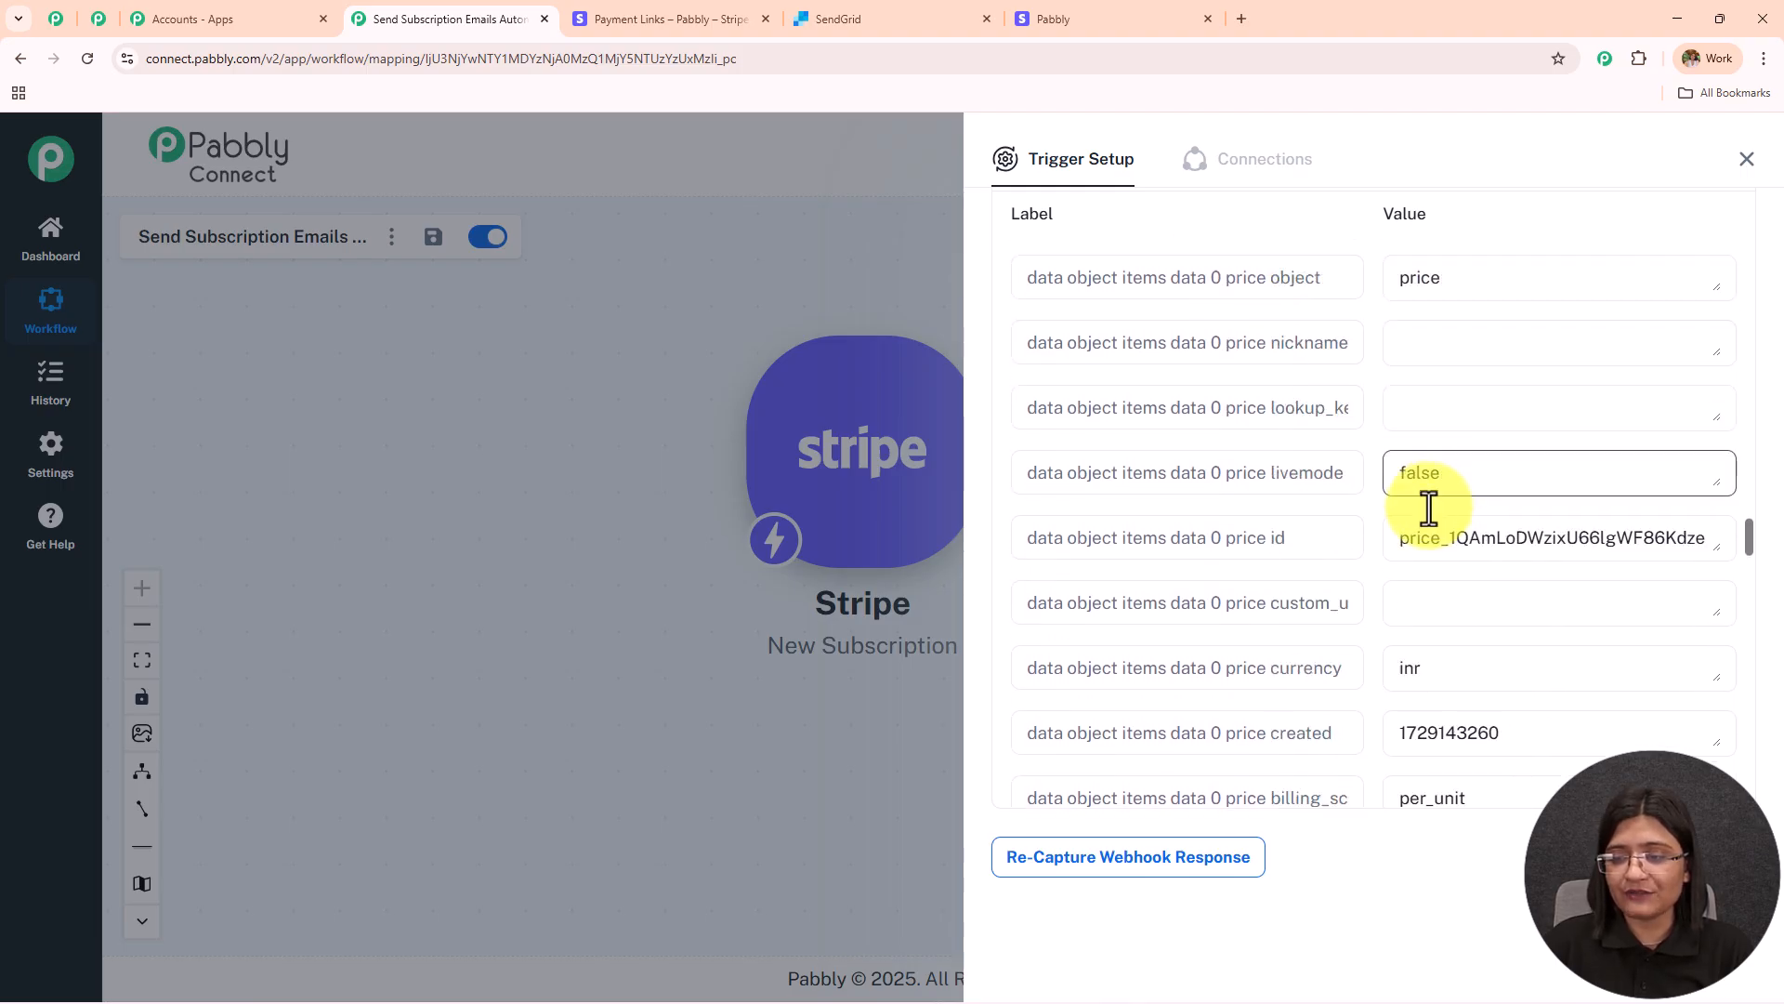
pyautogui.scroll(15, 1426, 595)
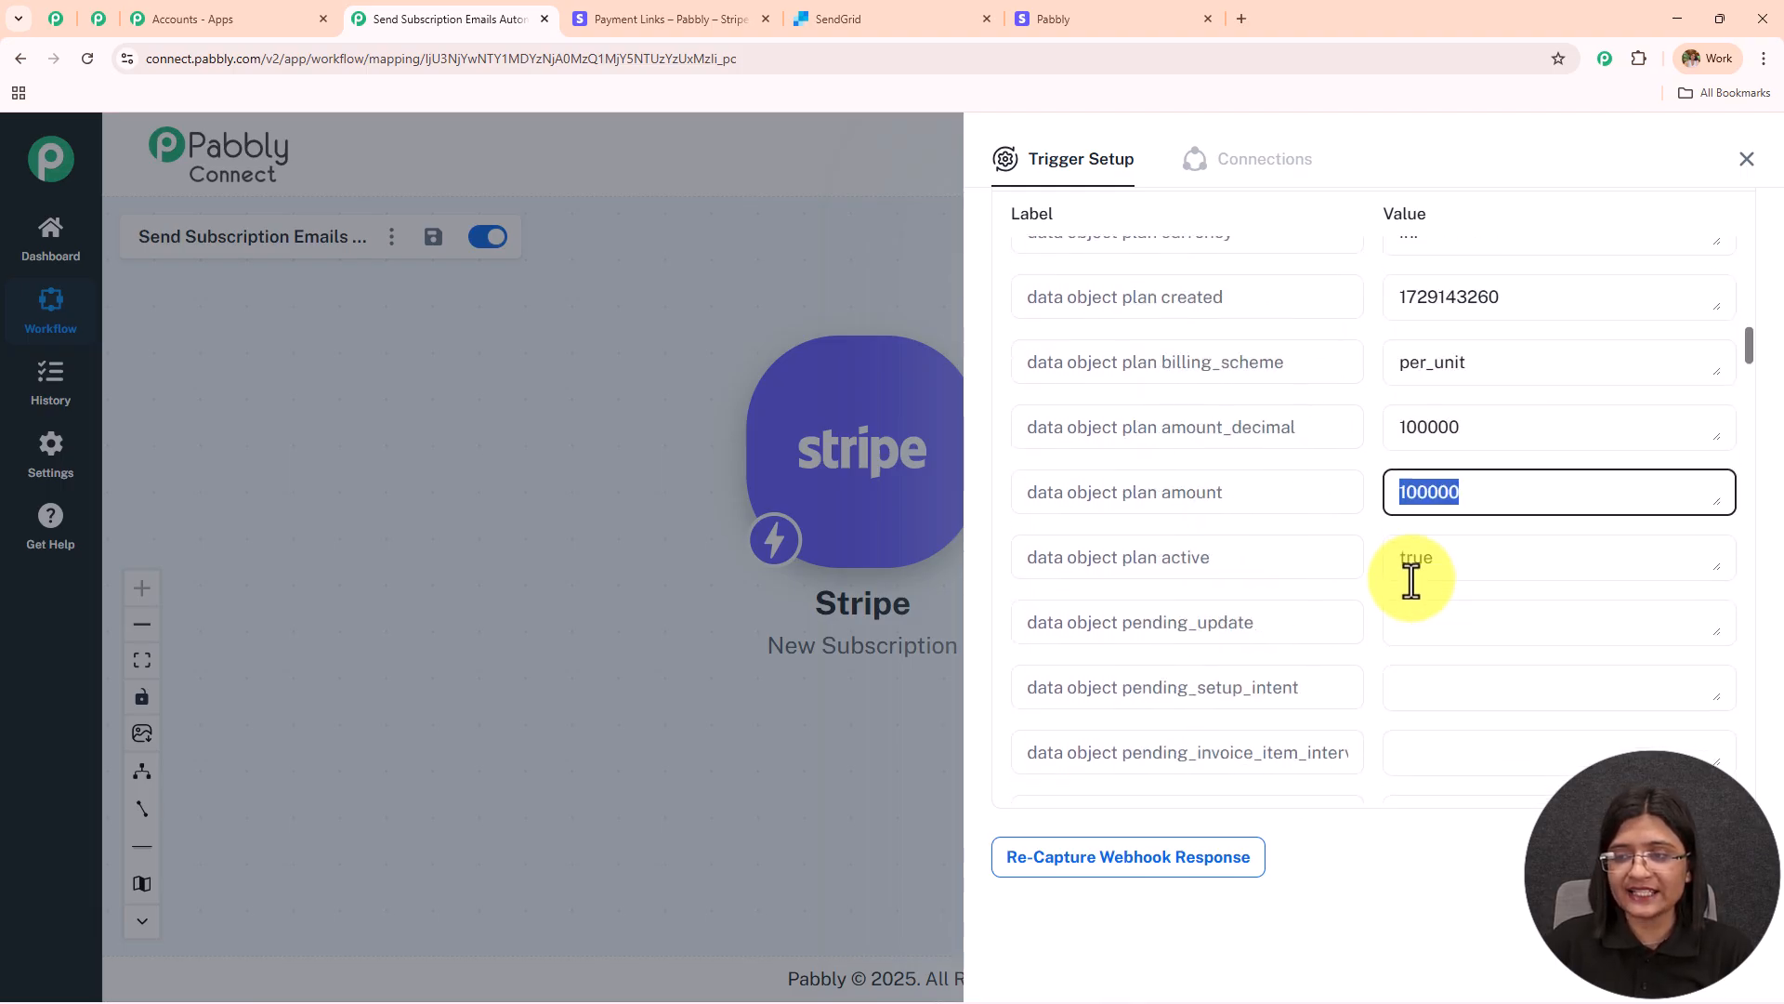
pyautogui.scroll(15, 1411, 581)
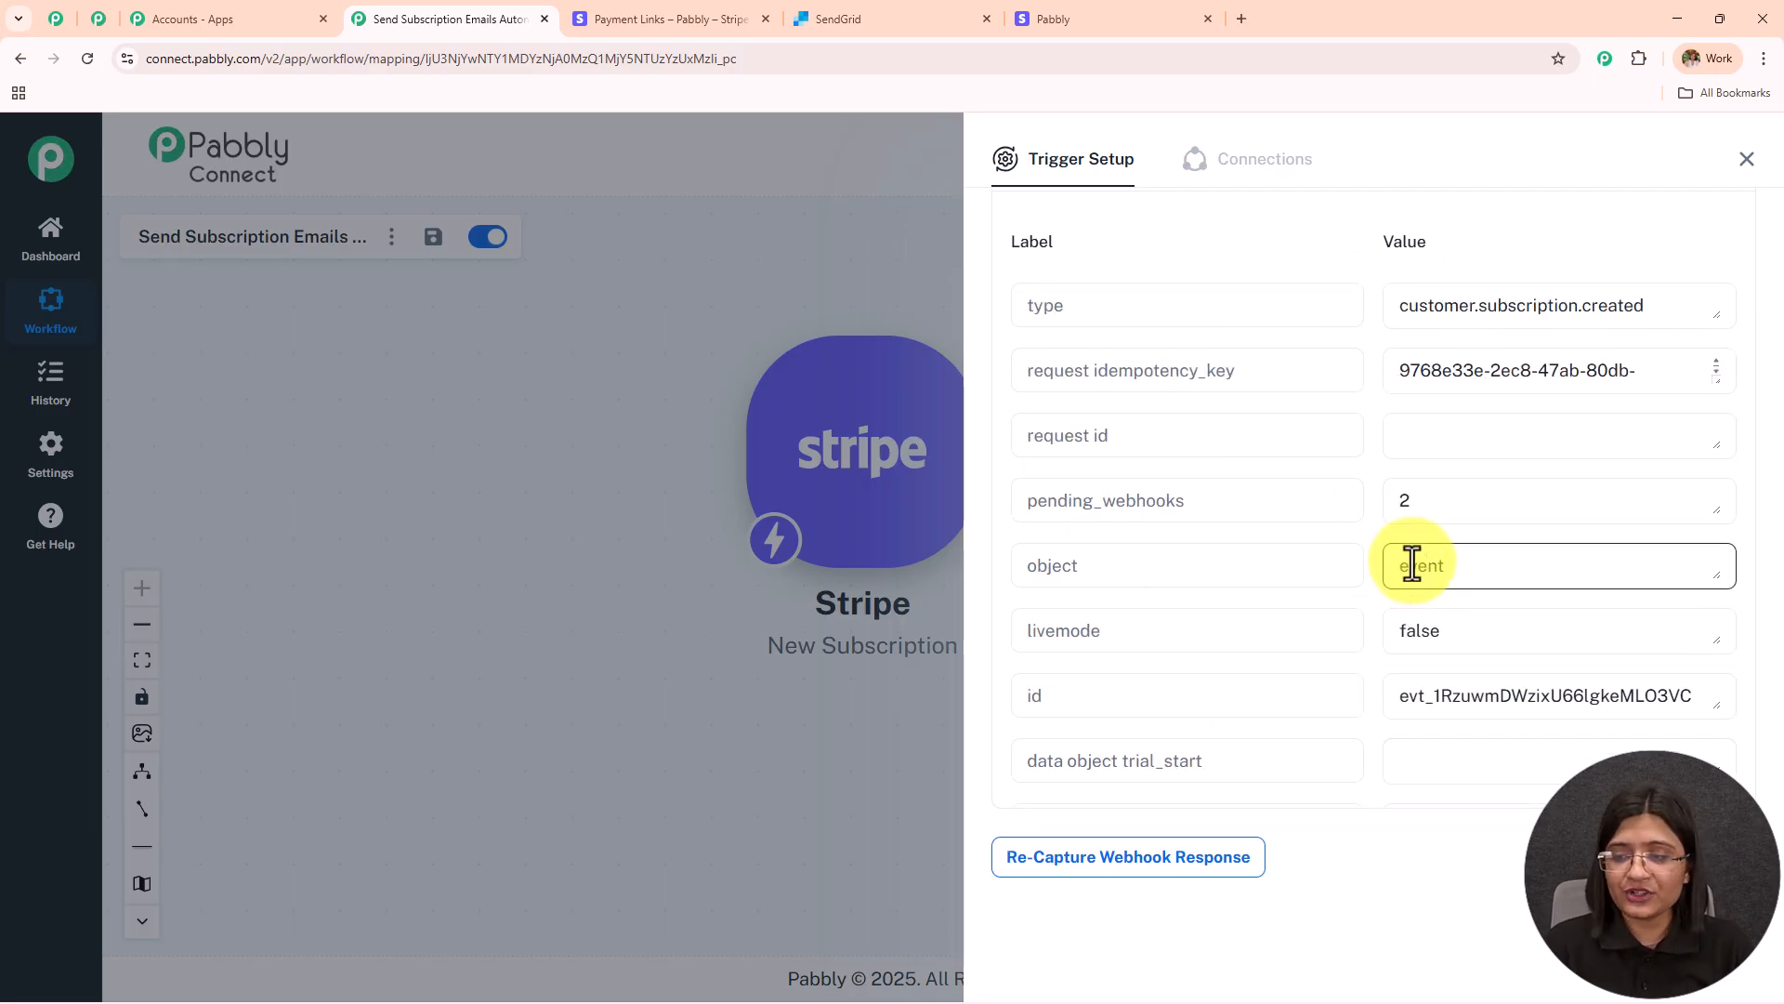
pyautogui.scroll(-6, 1410, 583)
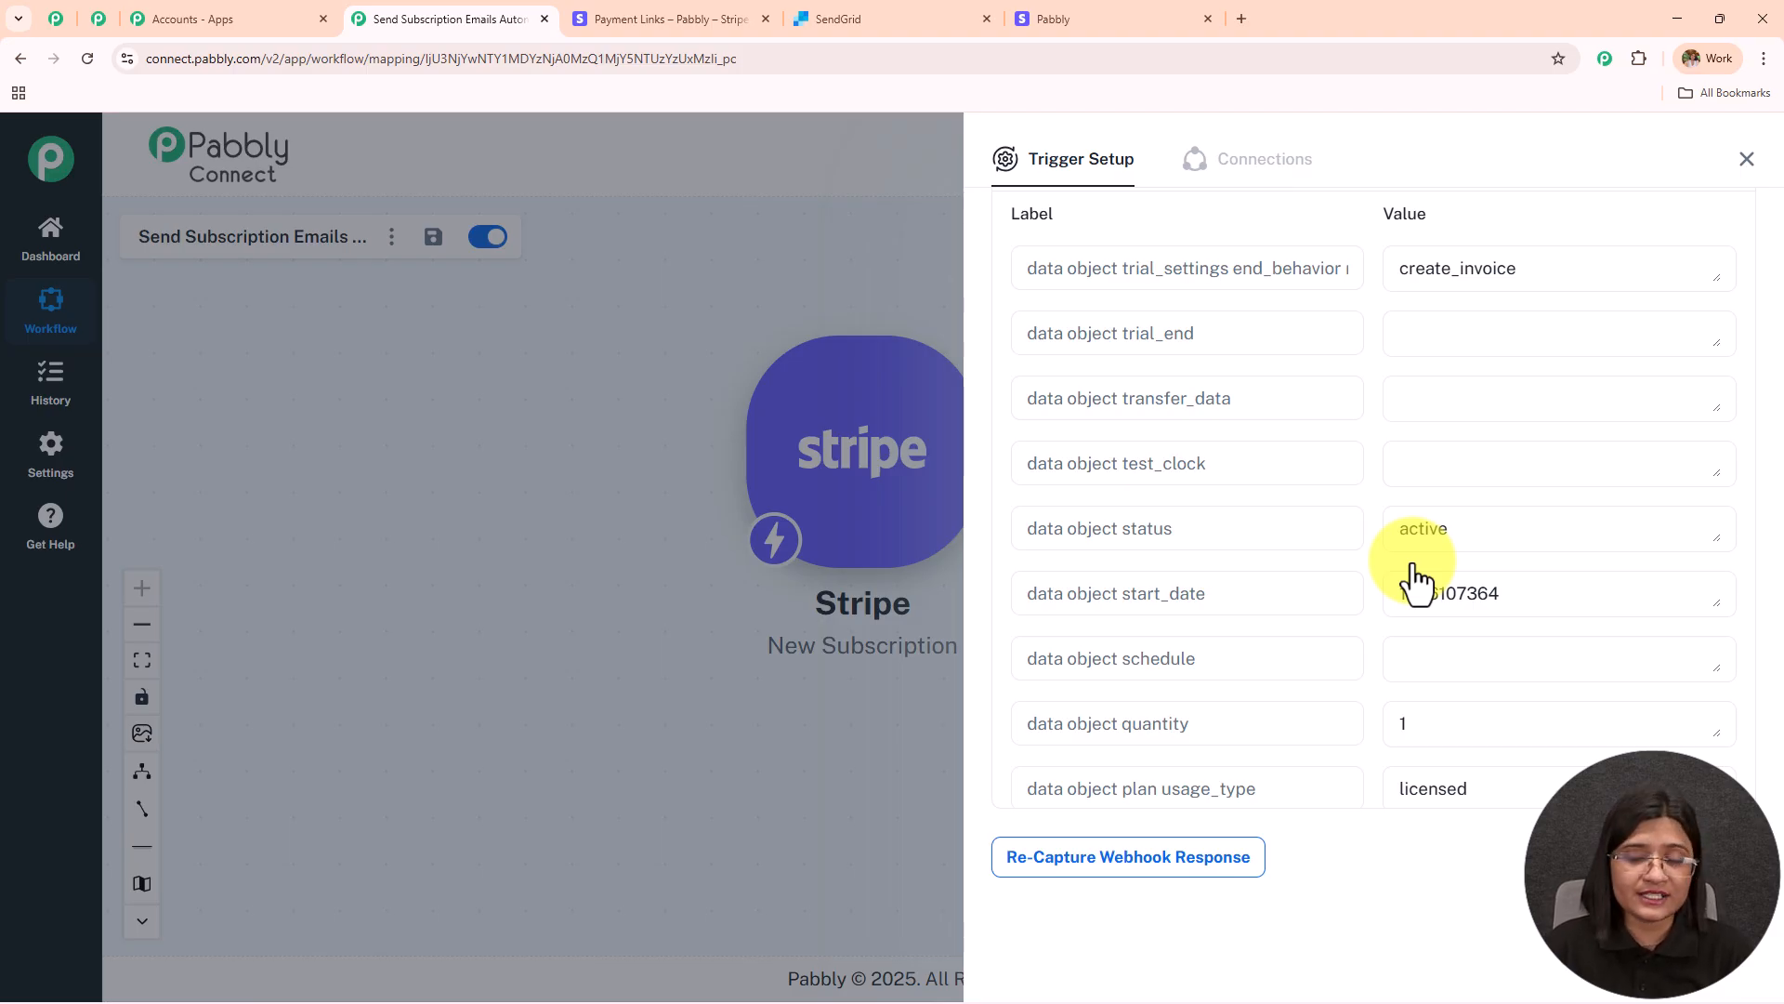
pyautogui.scroll(2, 1237, 558)
pyautogui.click(1237, 559)
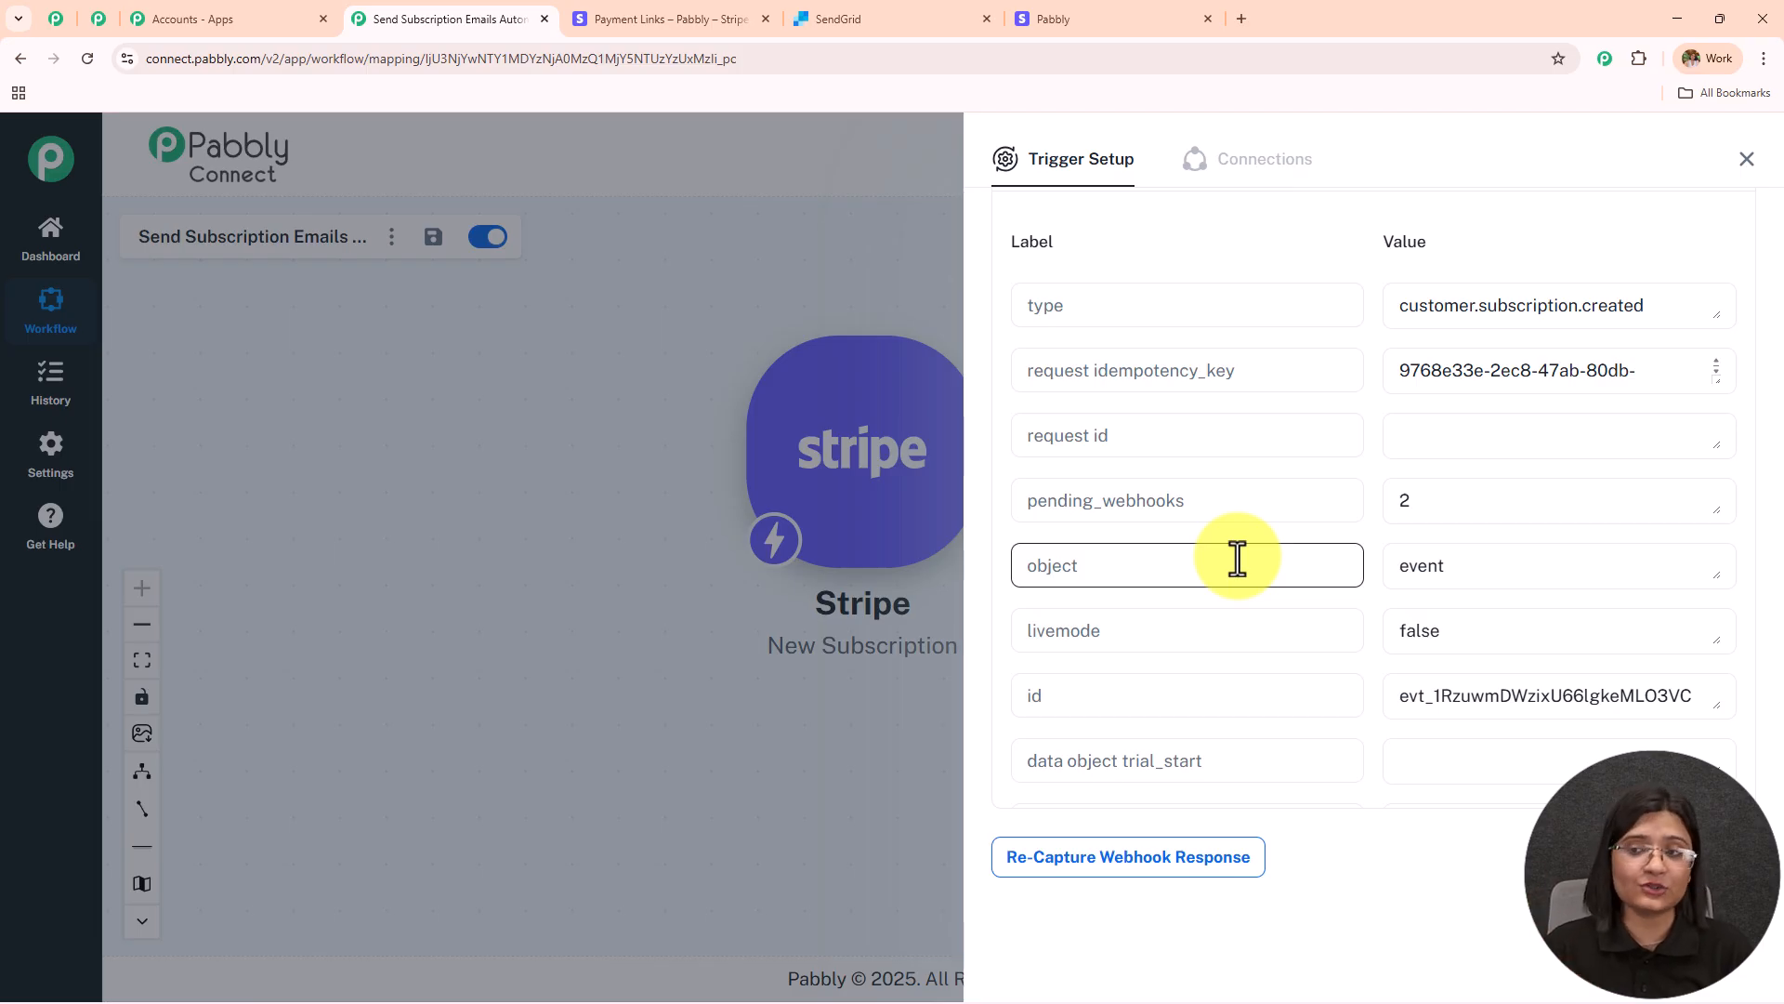
pyautogui.click(1746, 159)
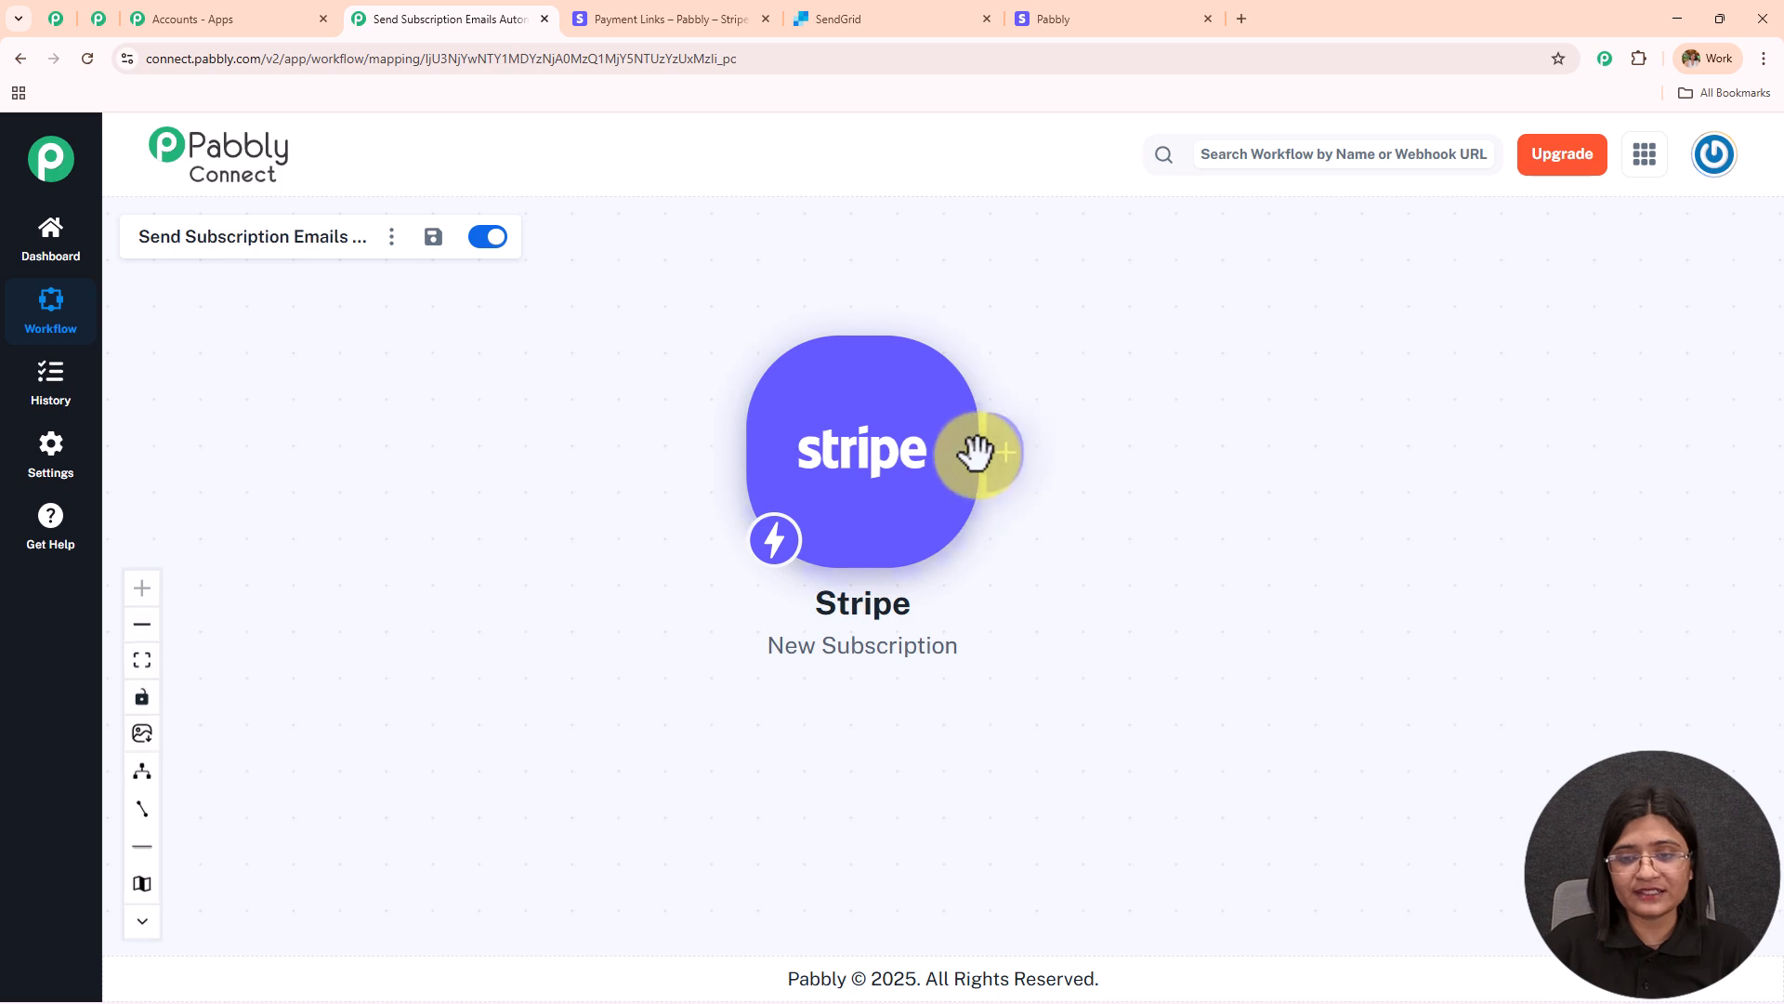
# Step: Add a Stripe action after the New Subscription trigger with the event Retrieve a Customer by ID
pyautogui.click(975, 452)
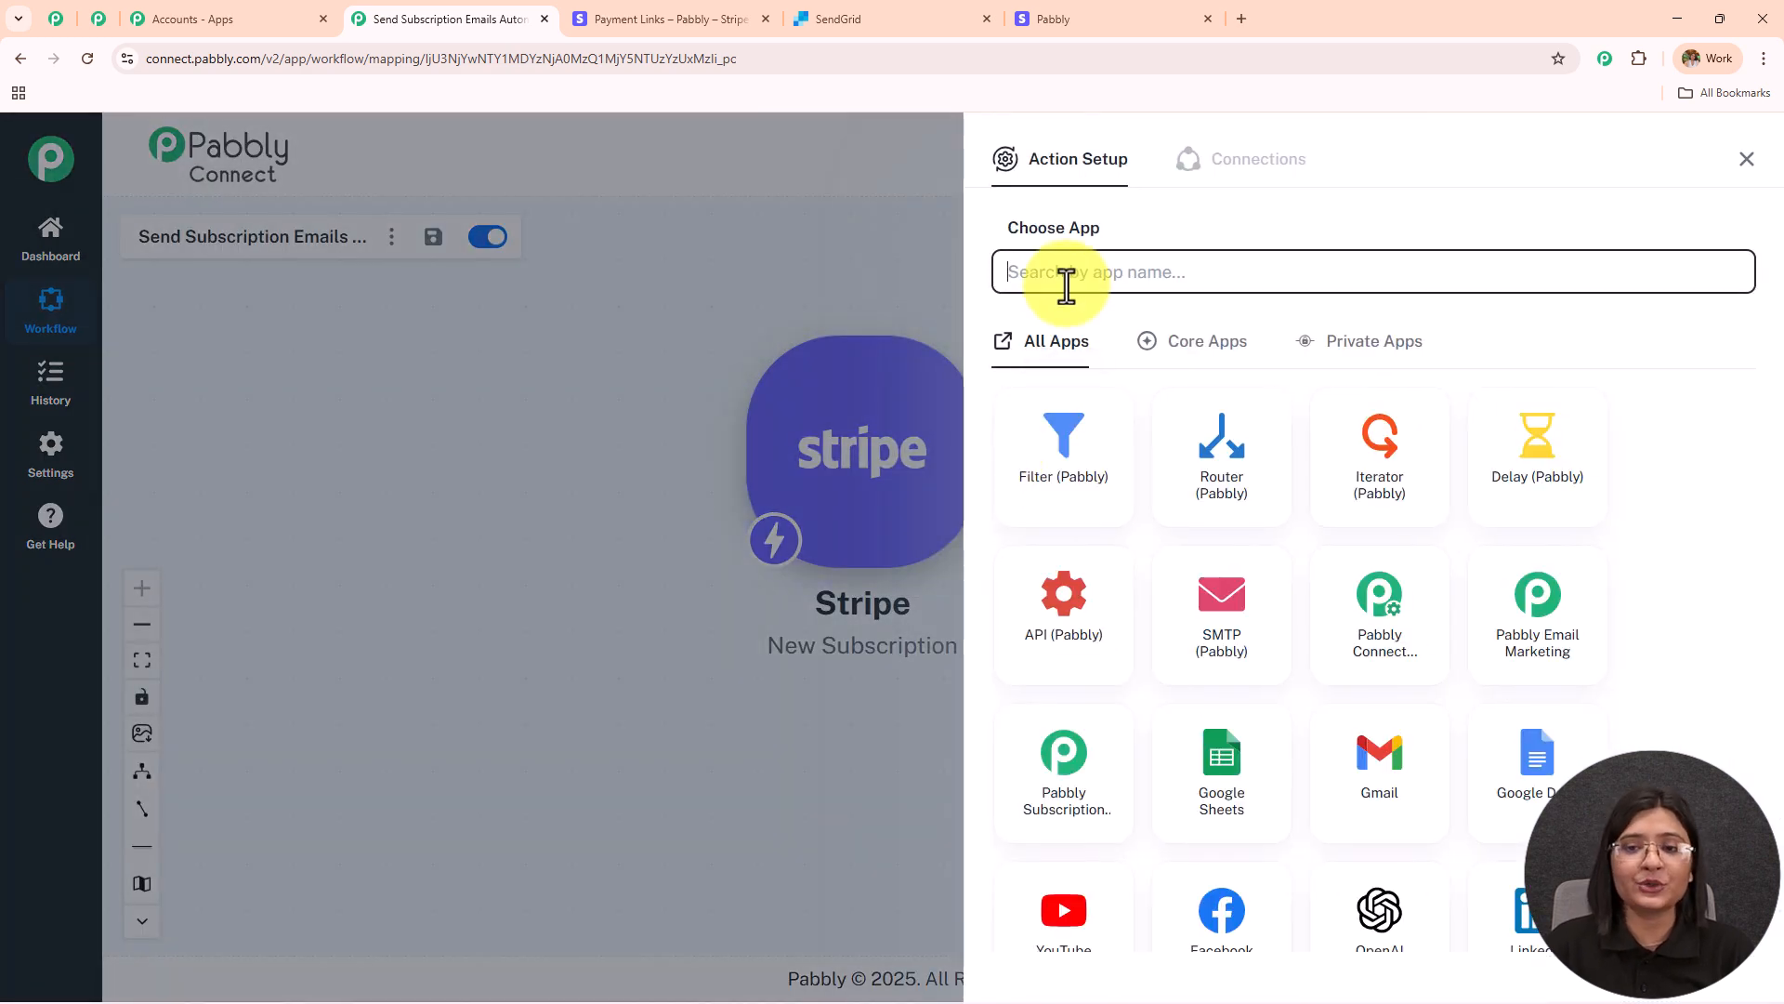
pyautogui.write('Stripe')
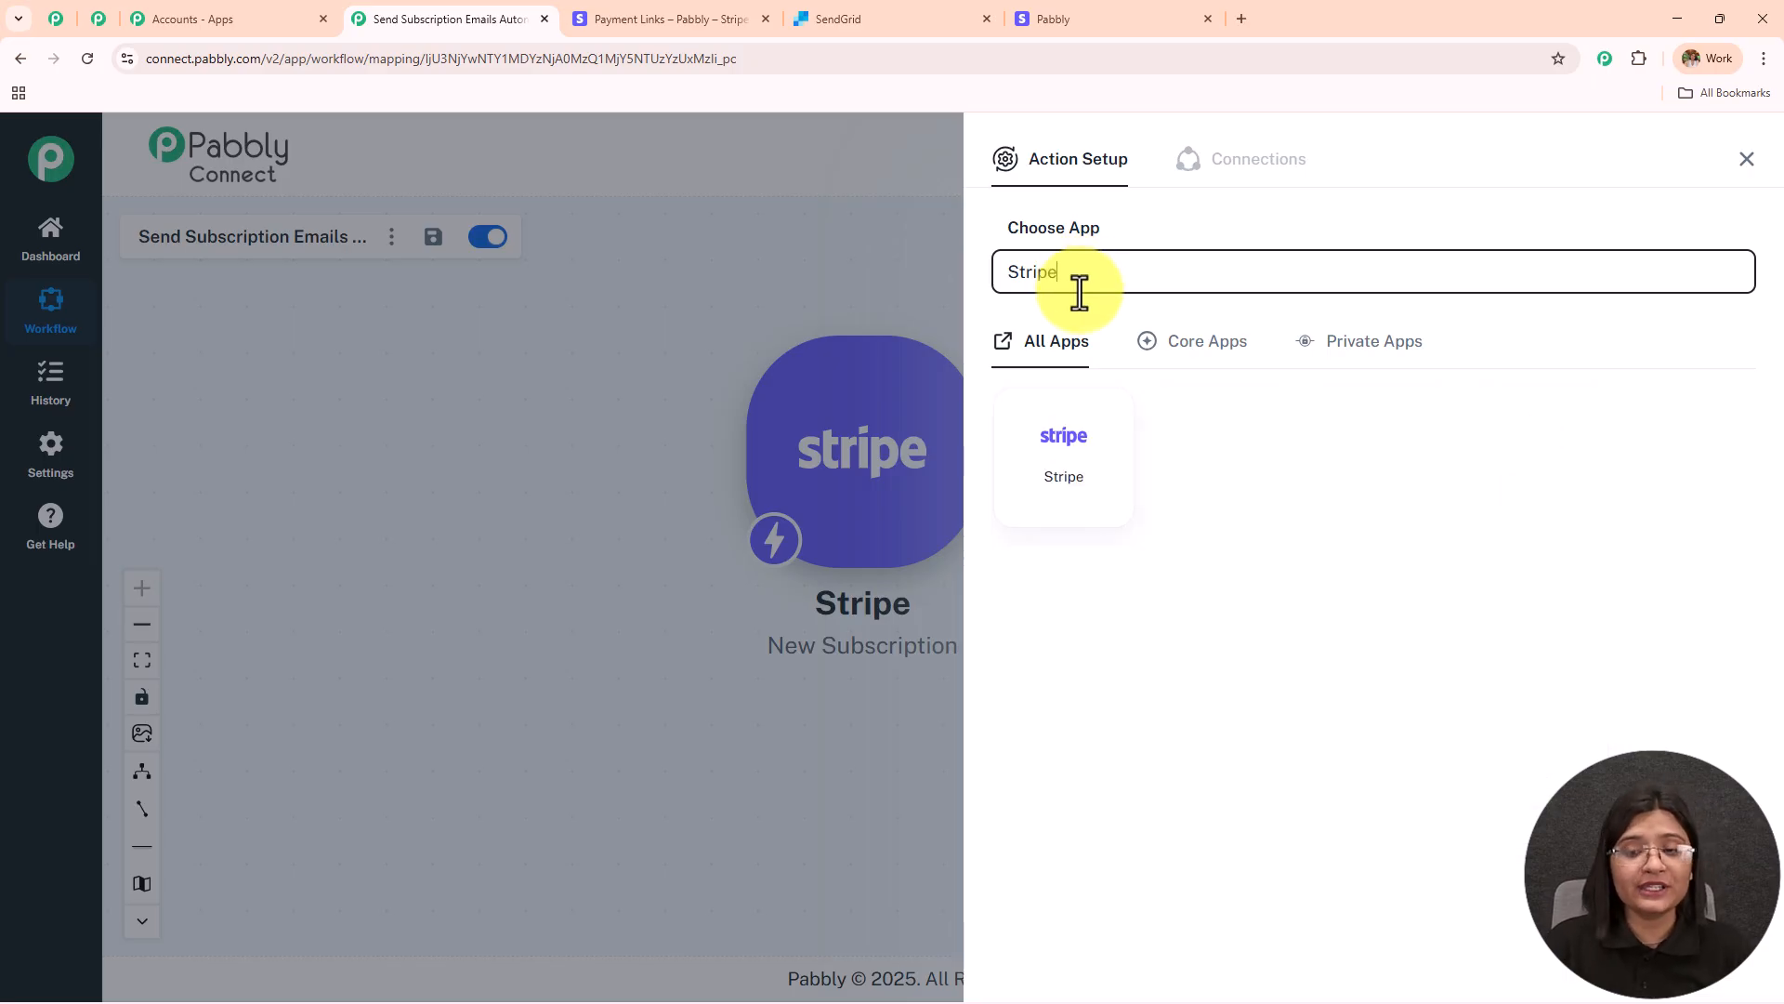
pyautogui.click(1108, 490)
pyautogui.click(1088, 379)
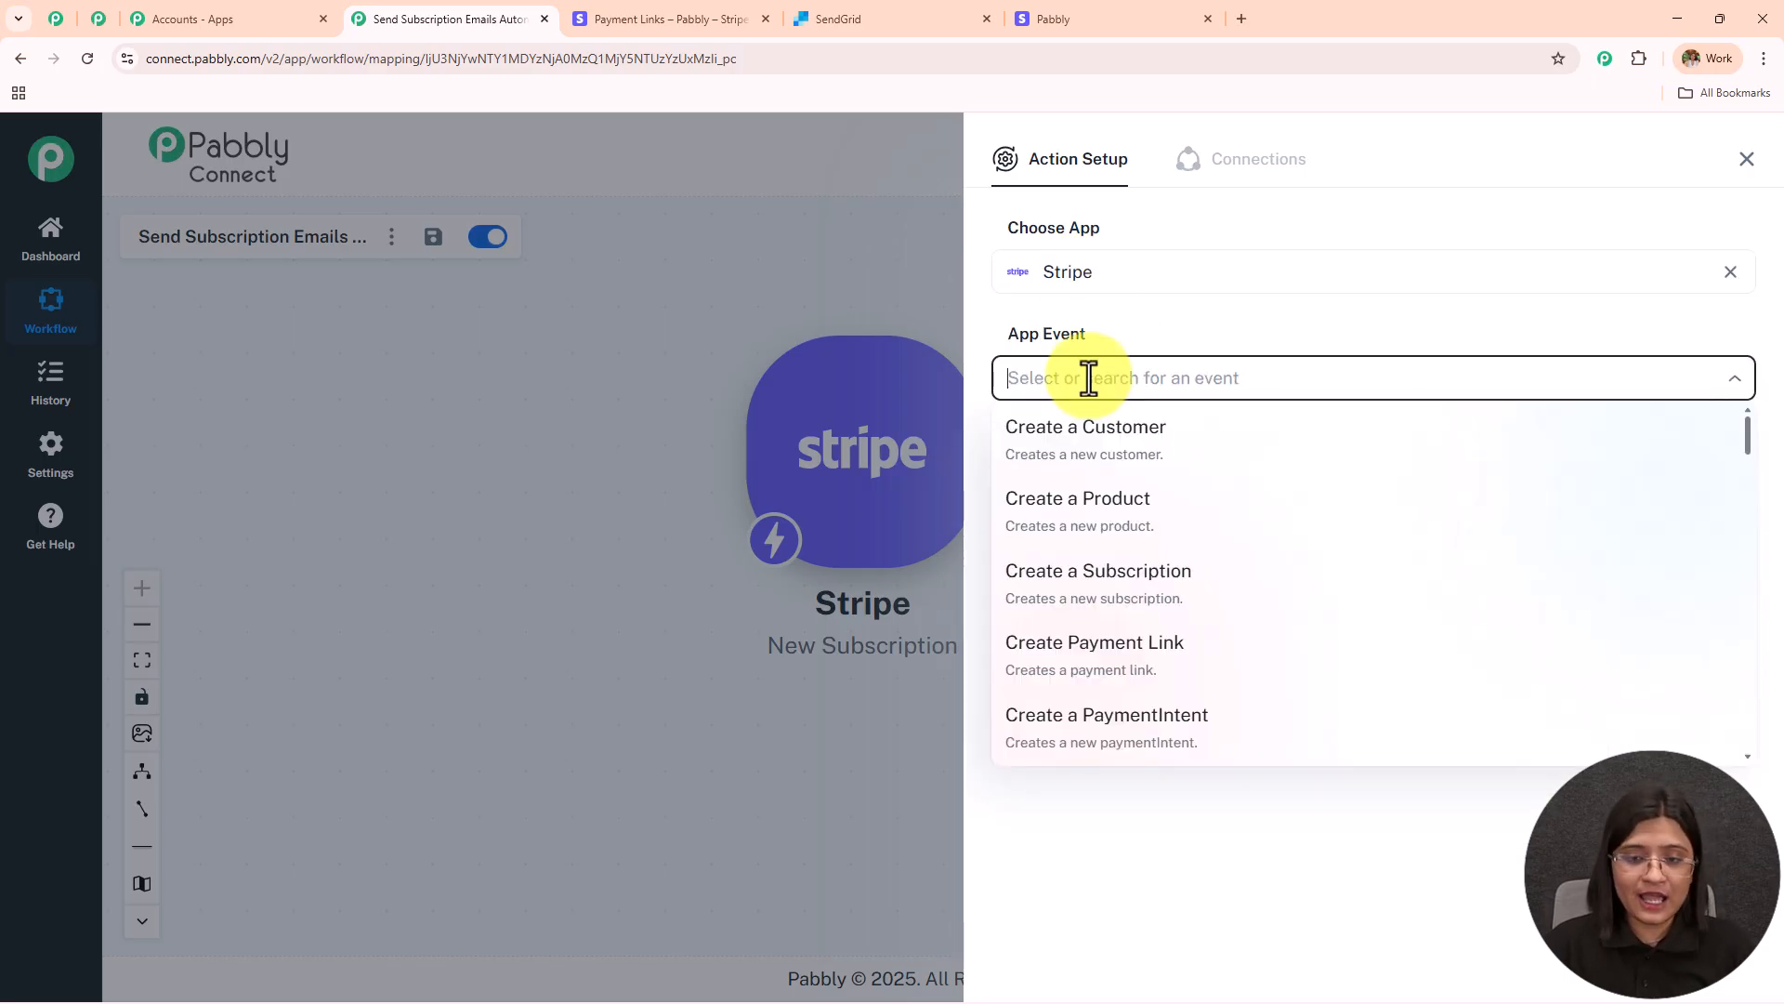
pyautogui.write('retr')
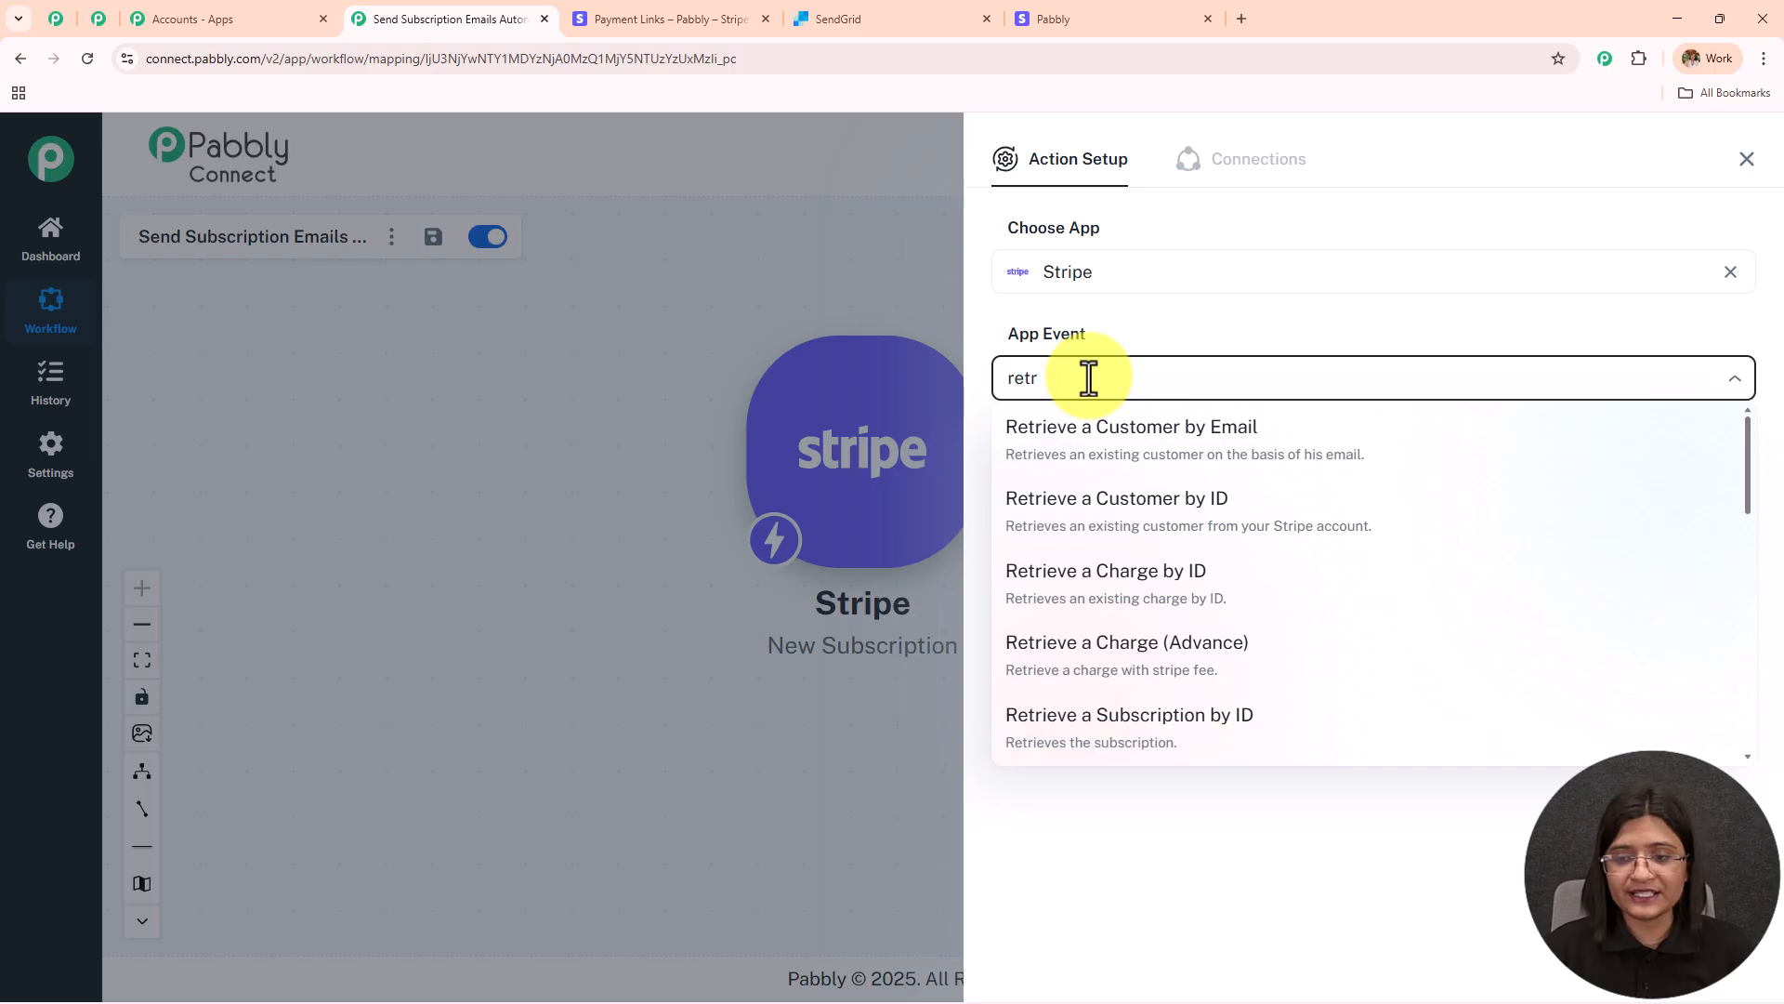
pyautogui.click(1164, 510)
# Step: Connect the Stripe action using the existing connection Stripe #1 and save it
pyautogui.click(1043, 449)
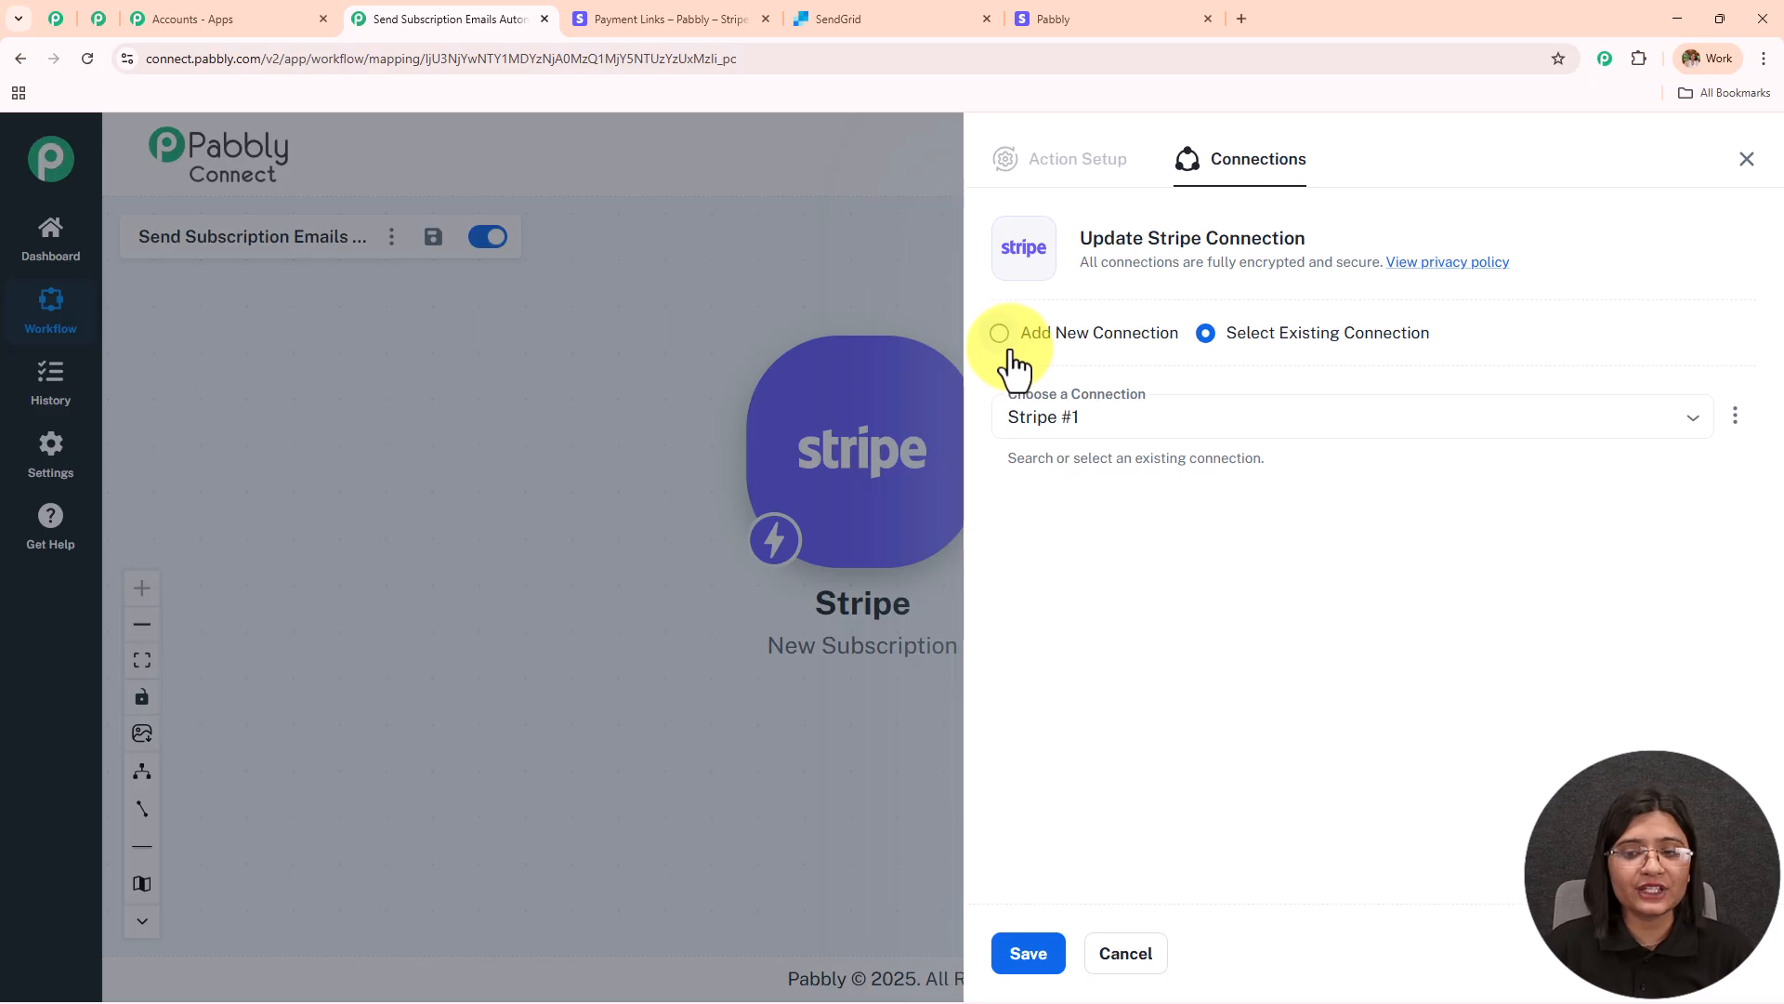
pyautogui.moveTo(1227, 334); pyautogui.dragTo(1546, 322)
pyautogui.click(1028, 932)
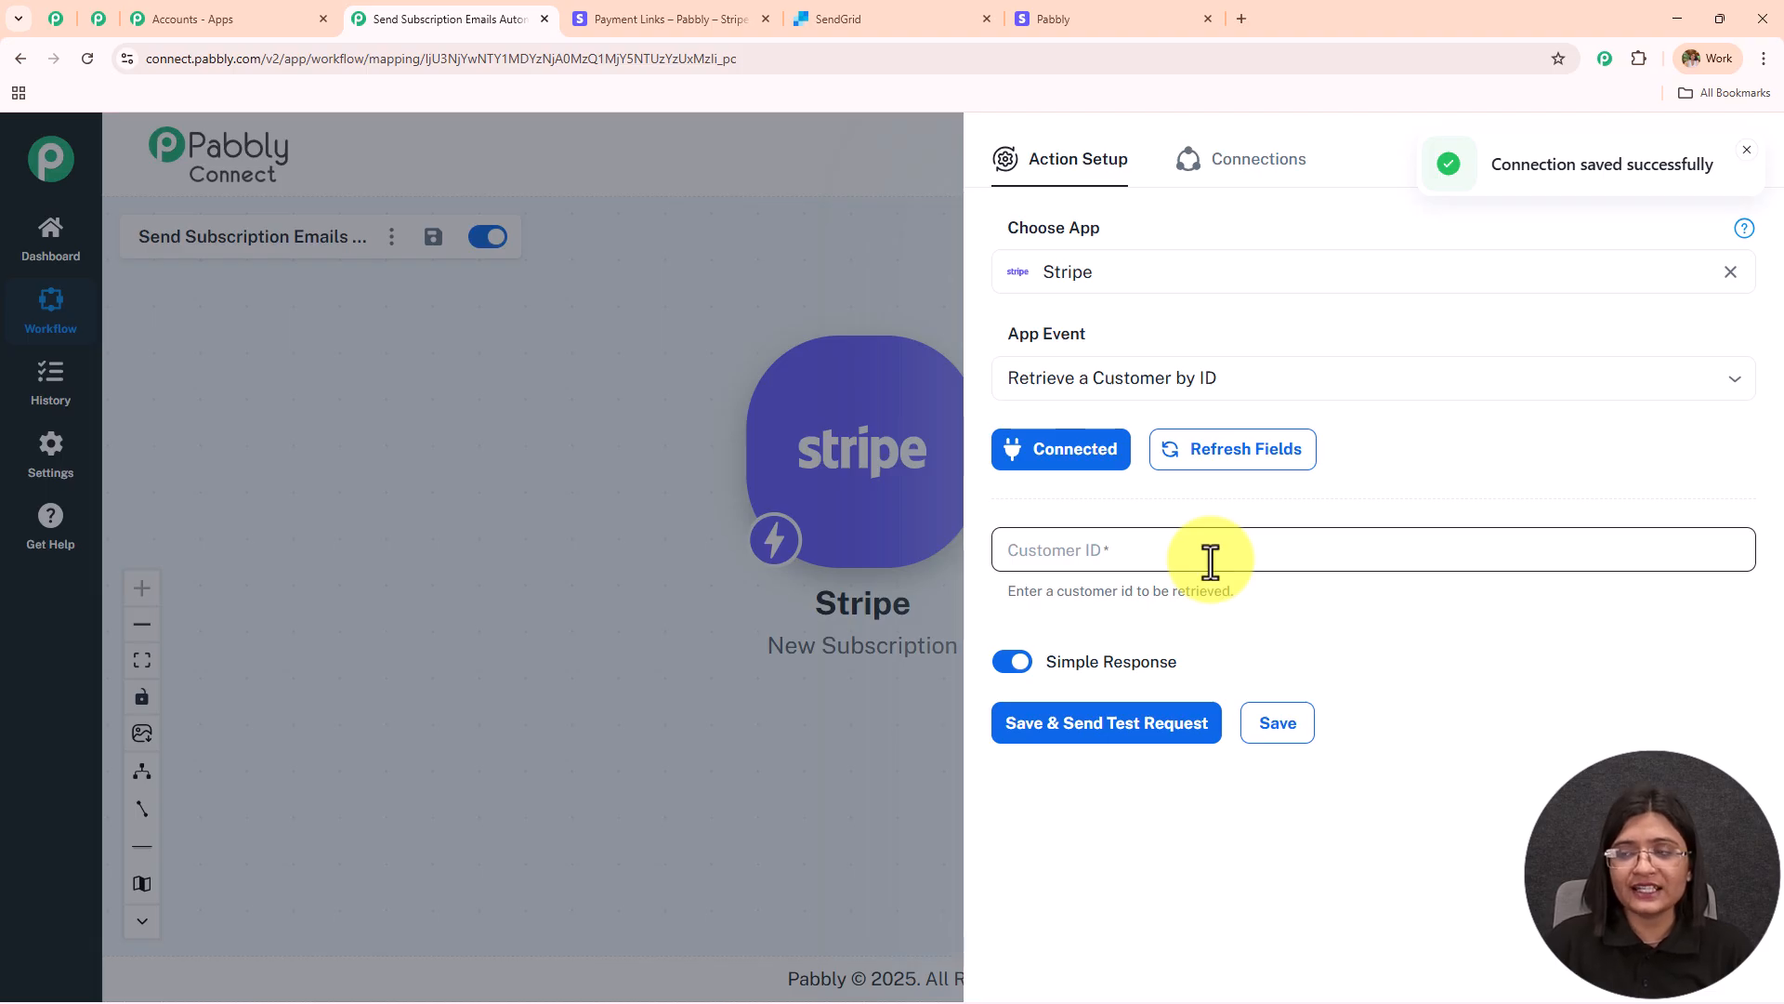
# Step: Map the action's Customer ID to the "data object customer" value from the Stripe New Subscription step, searching for "customer"
pyautogui.click(1208, 558)
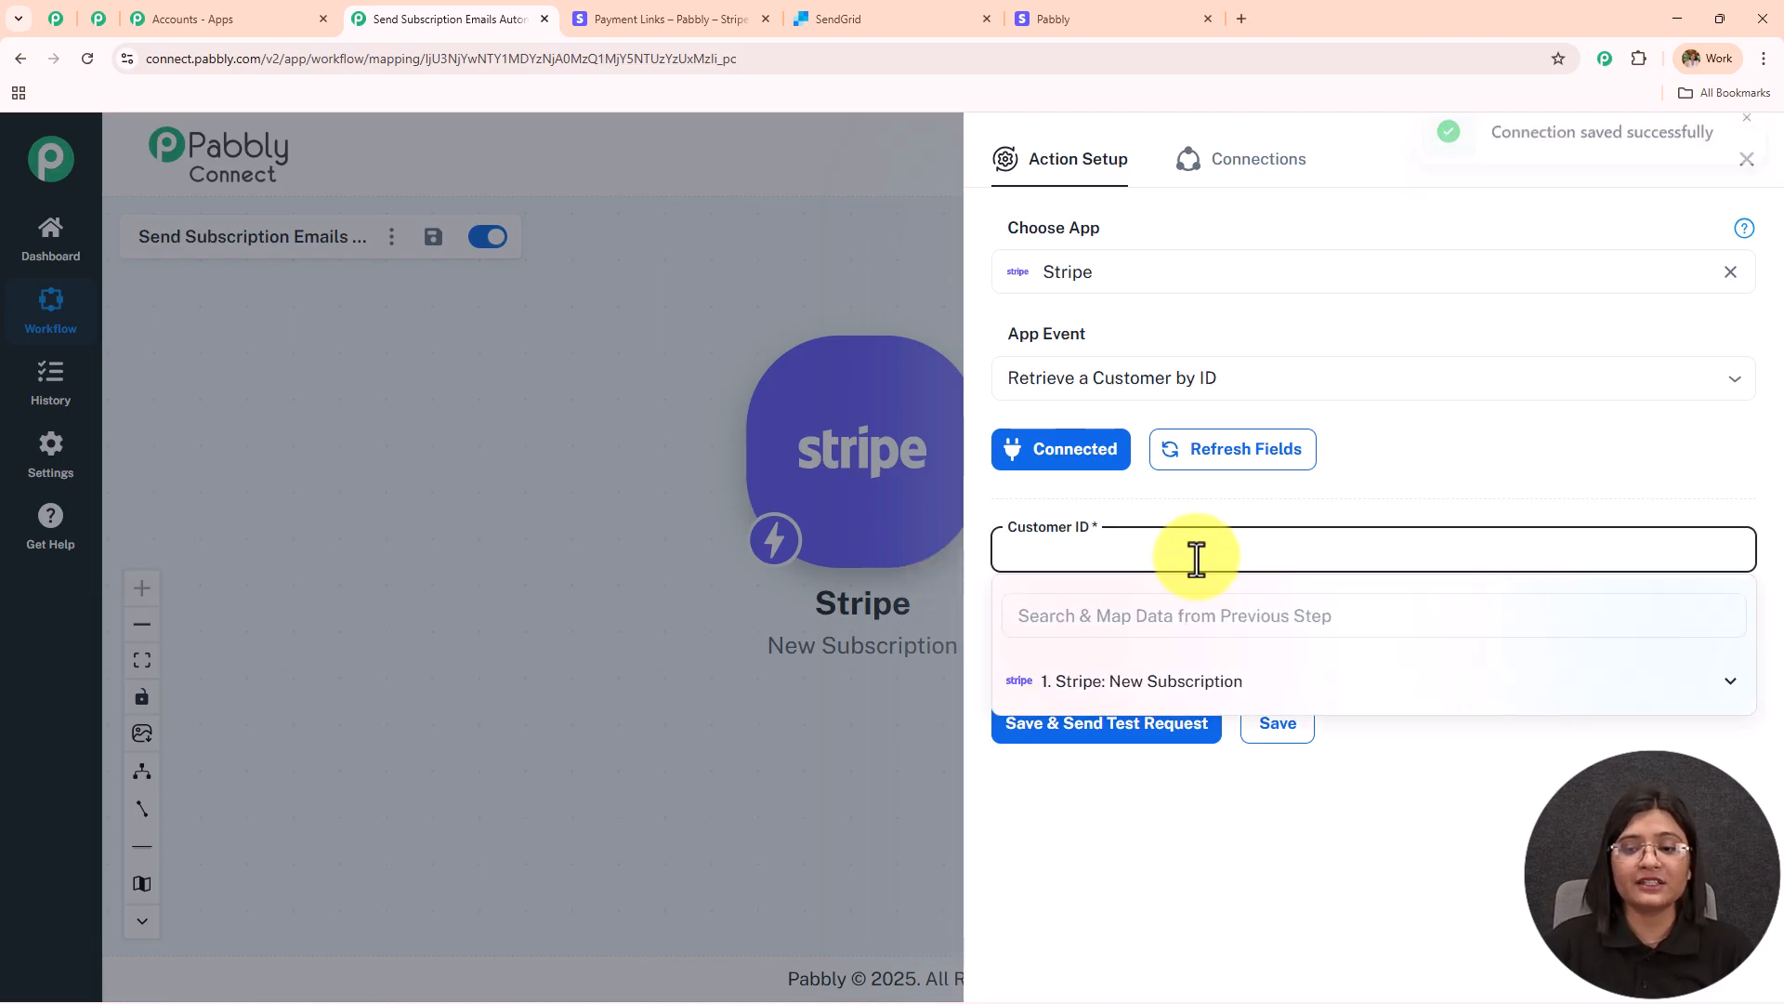
pyautogui.click(1171, 683)
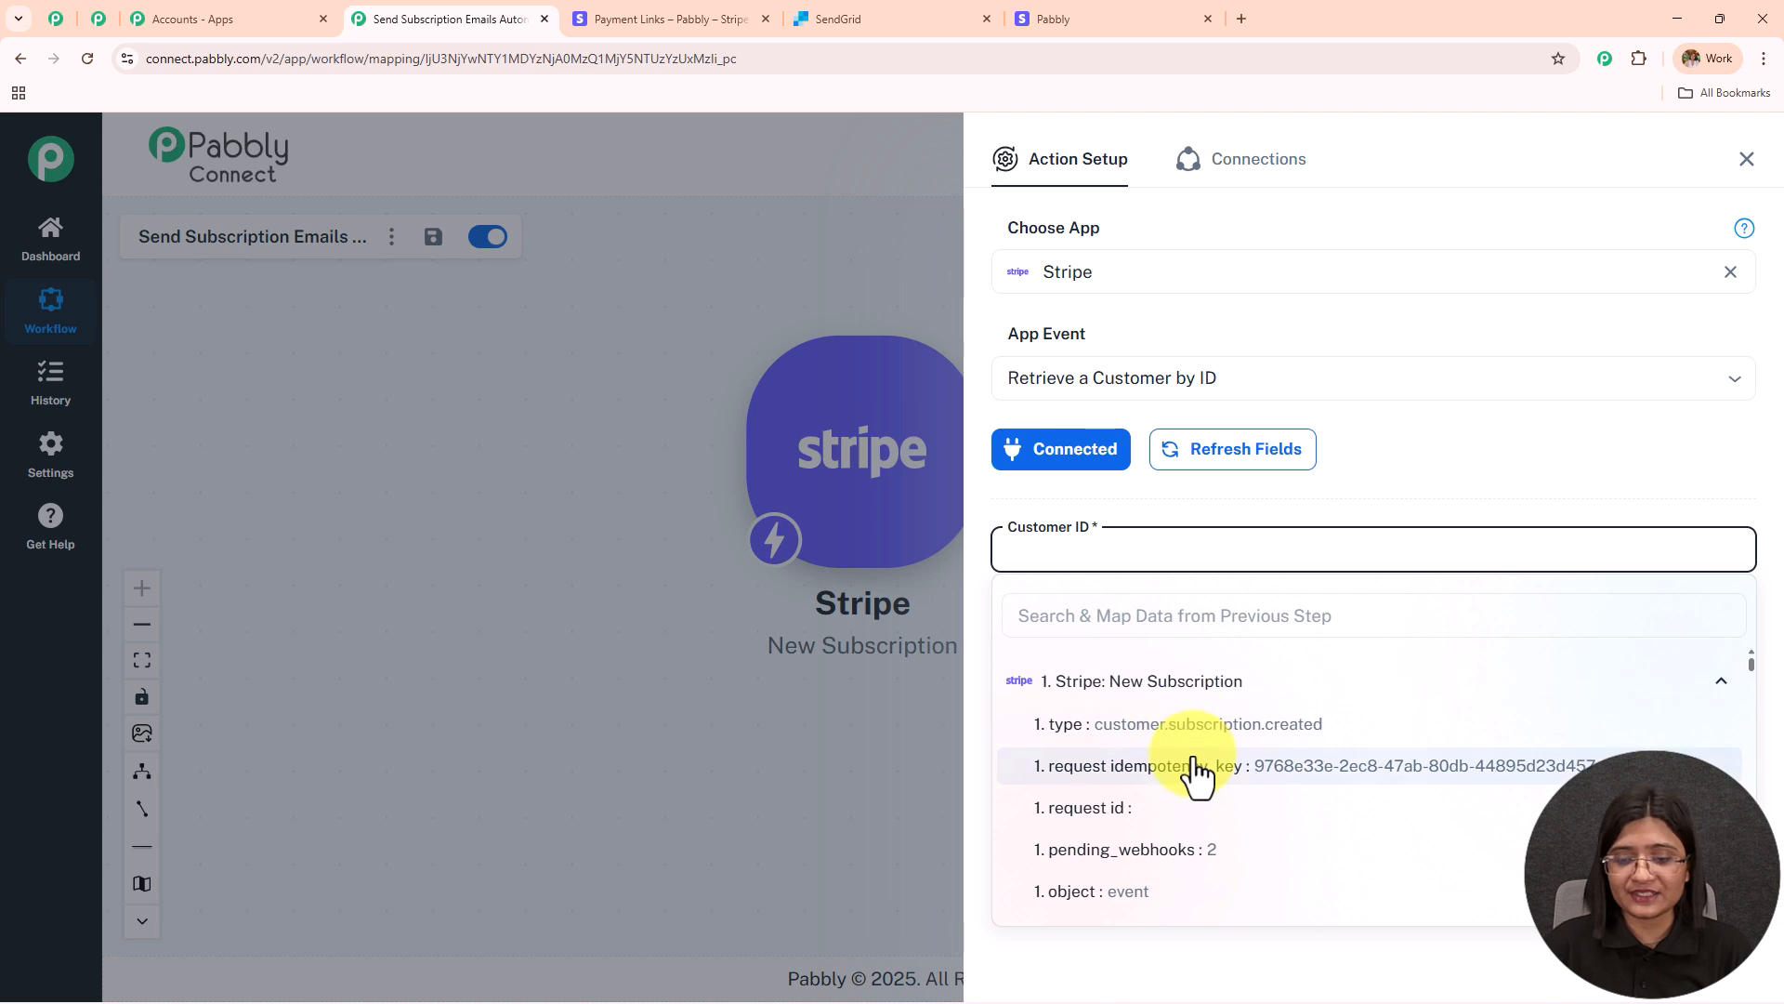
pyautogui.click(1161, 616)
pyautogui.write('cus')
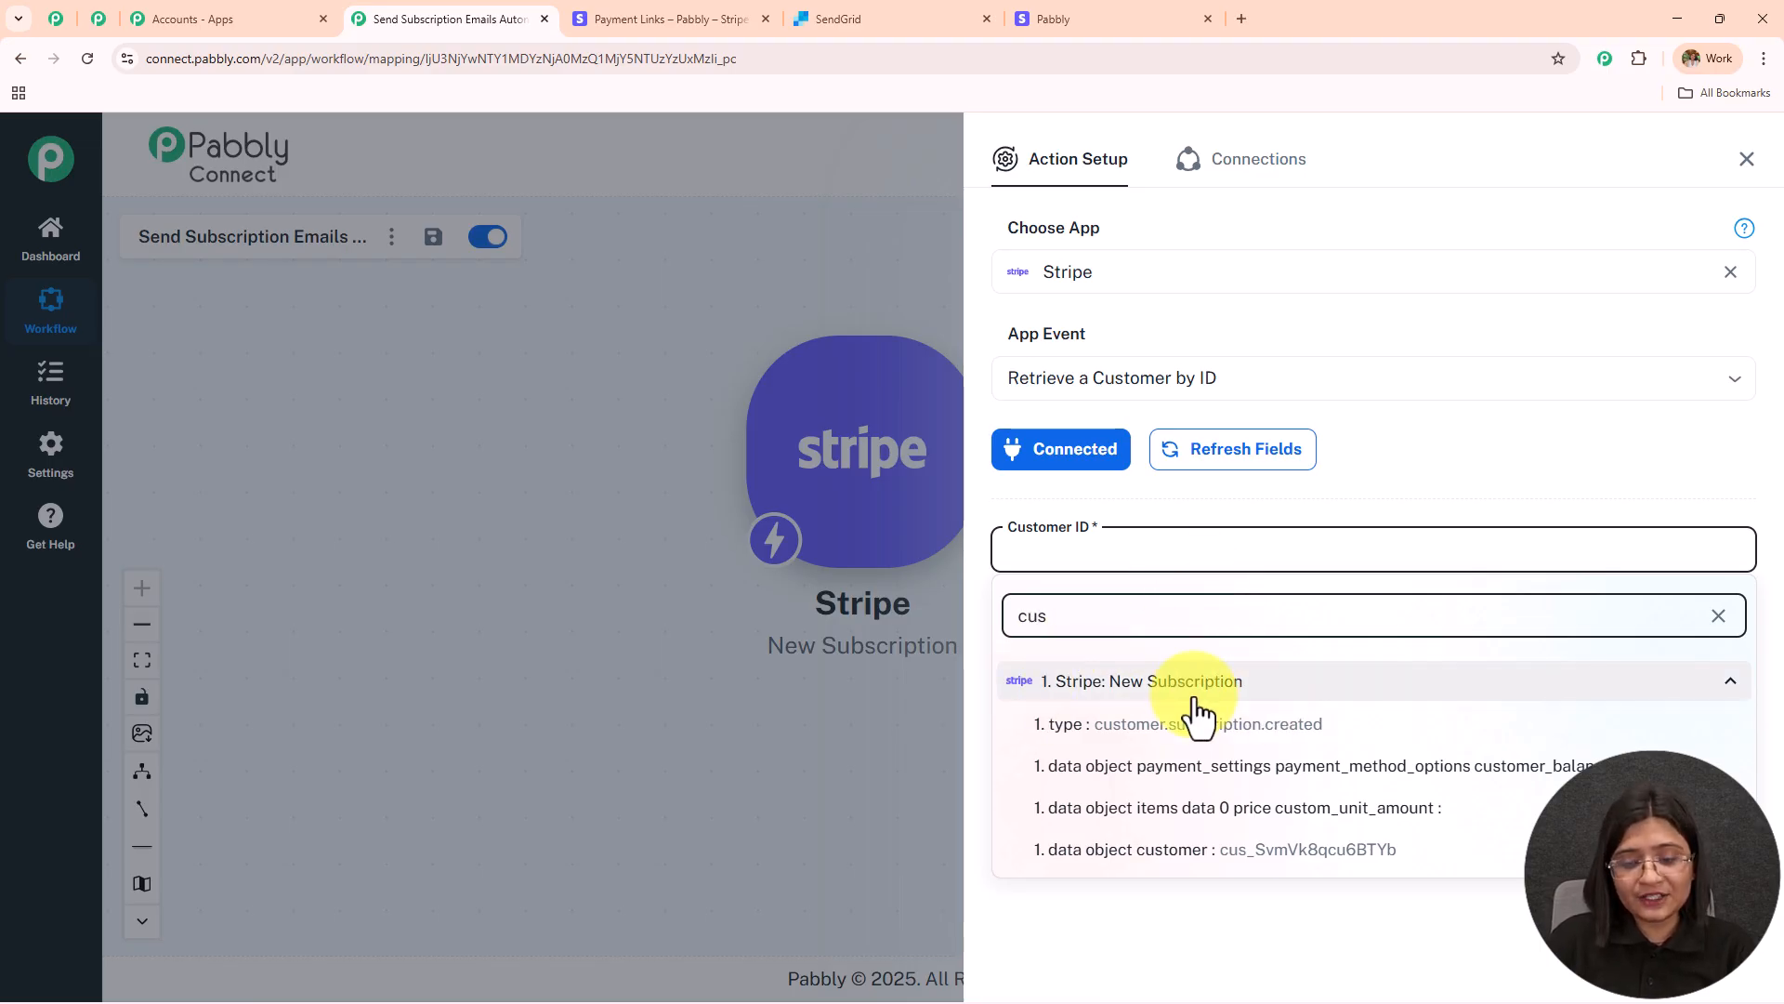
pyautogui.write('tomer')
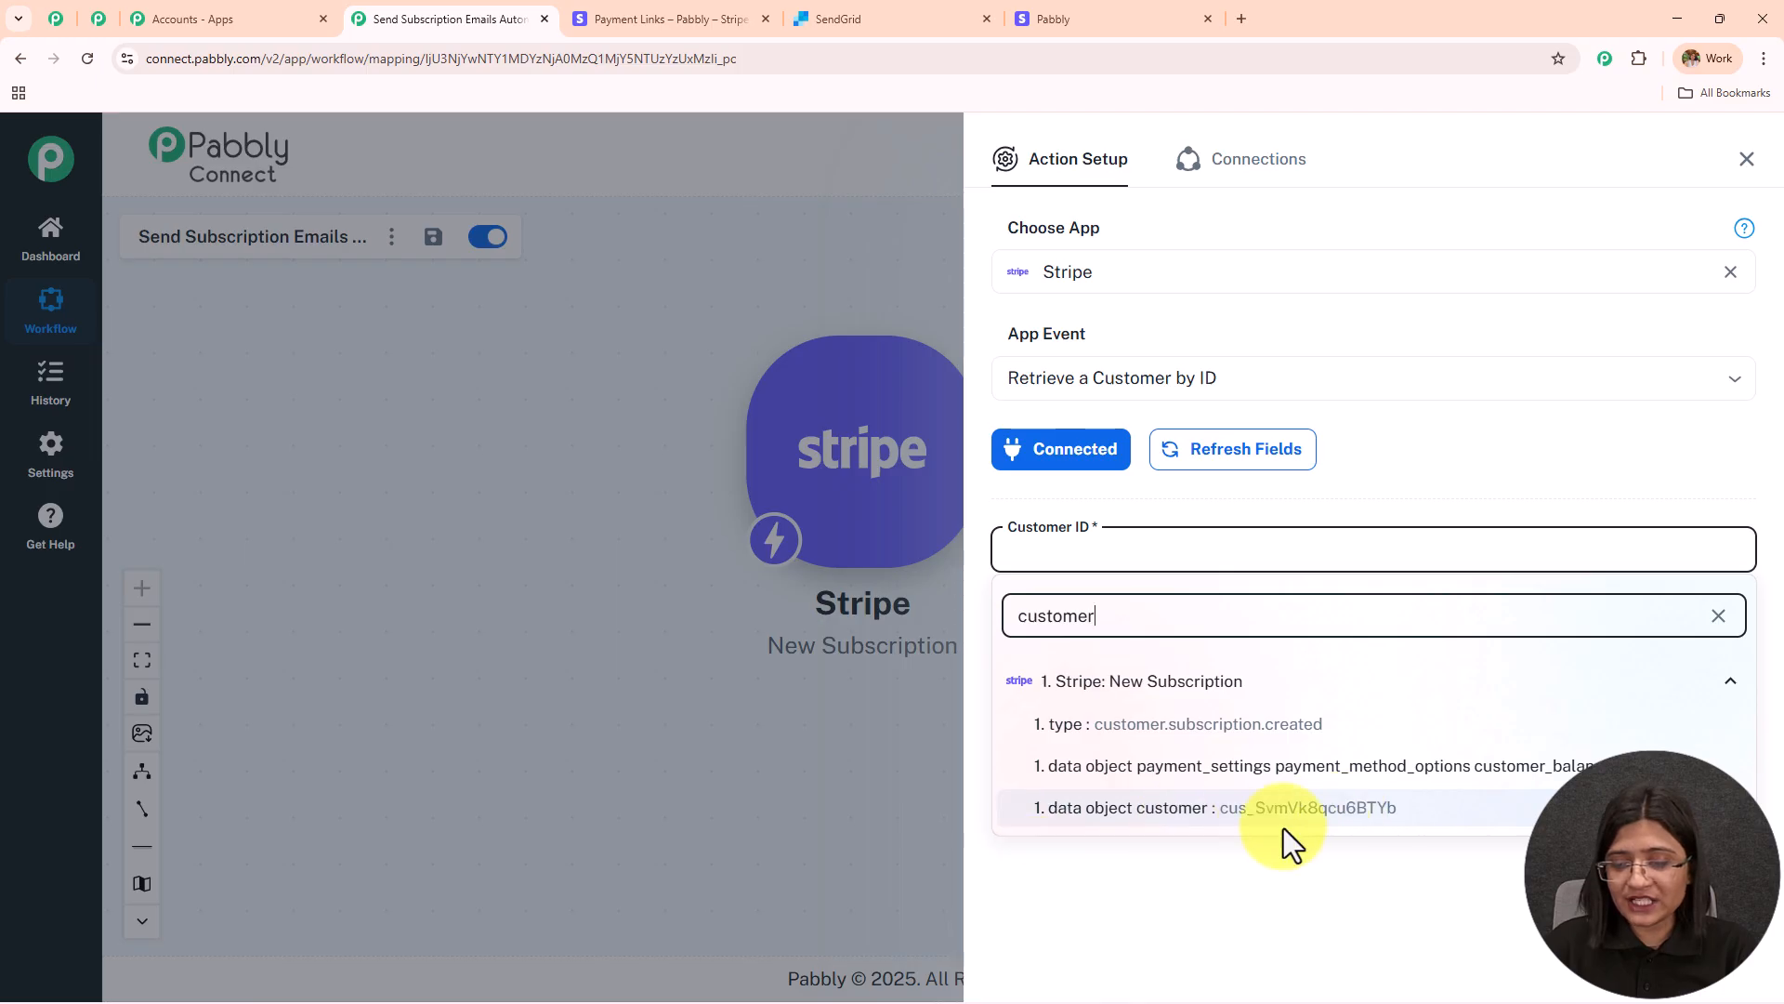
pyautogui.click(1208, 818)
pyautogui.click(1422, 490)
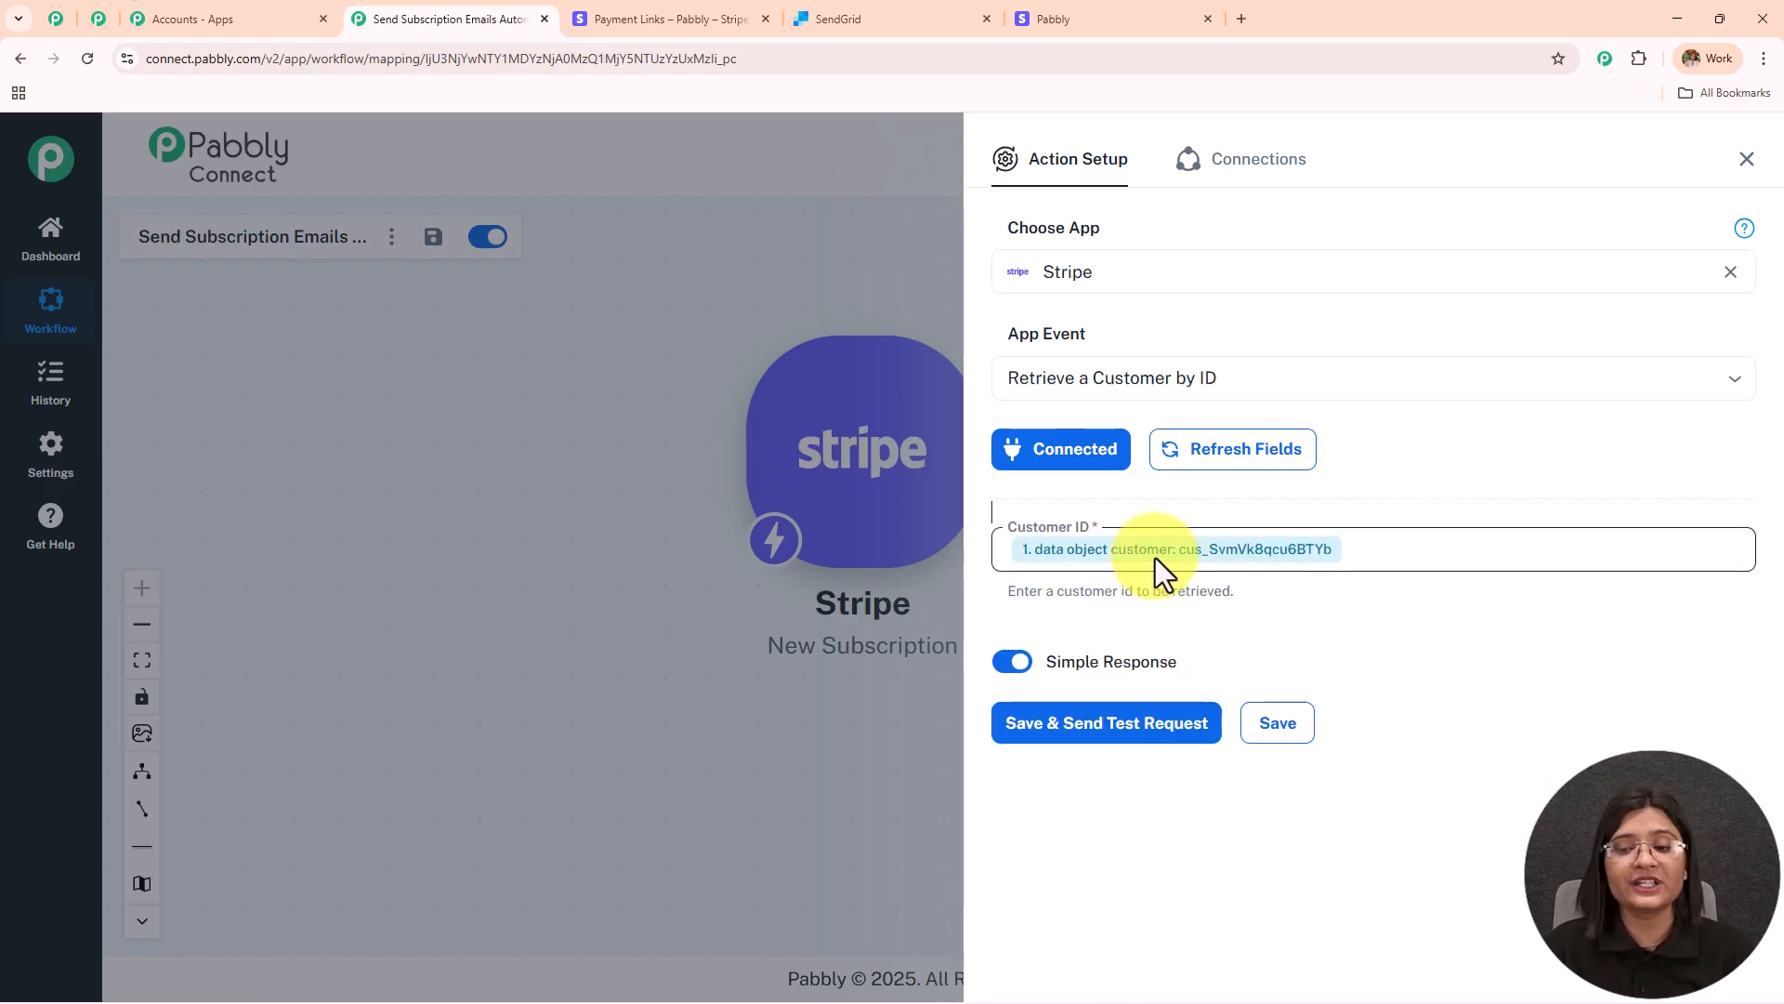
# Step: Save the Retrieve a Customer by ID action, send a test request and review the returned customer details
pyautogui.click(1130, 729)
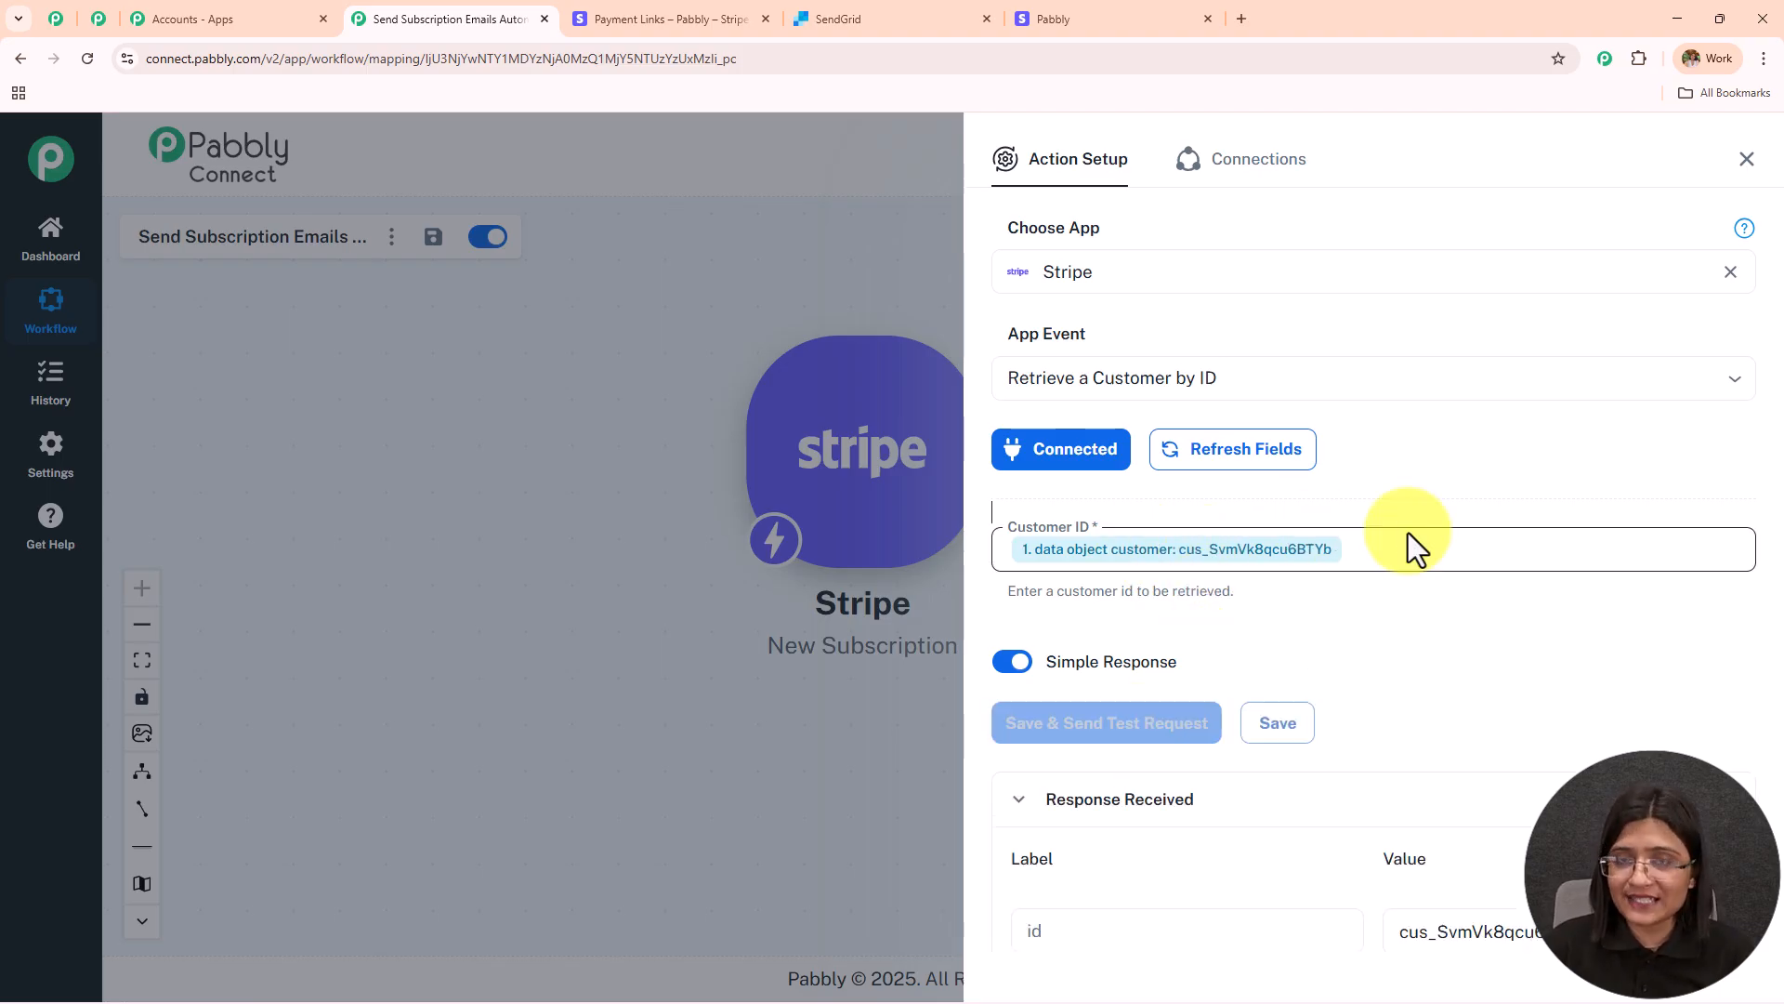
pyautogui.scroll(-5, 1408, 533)
pyautogui.click(1502, 589)
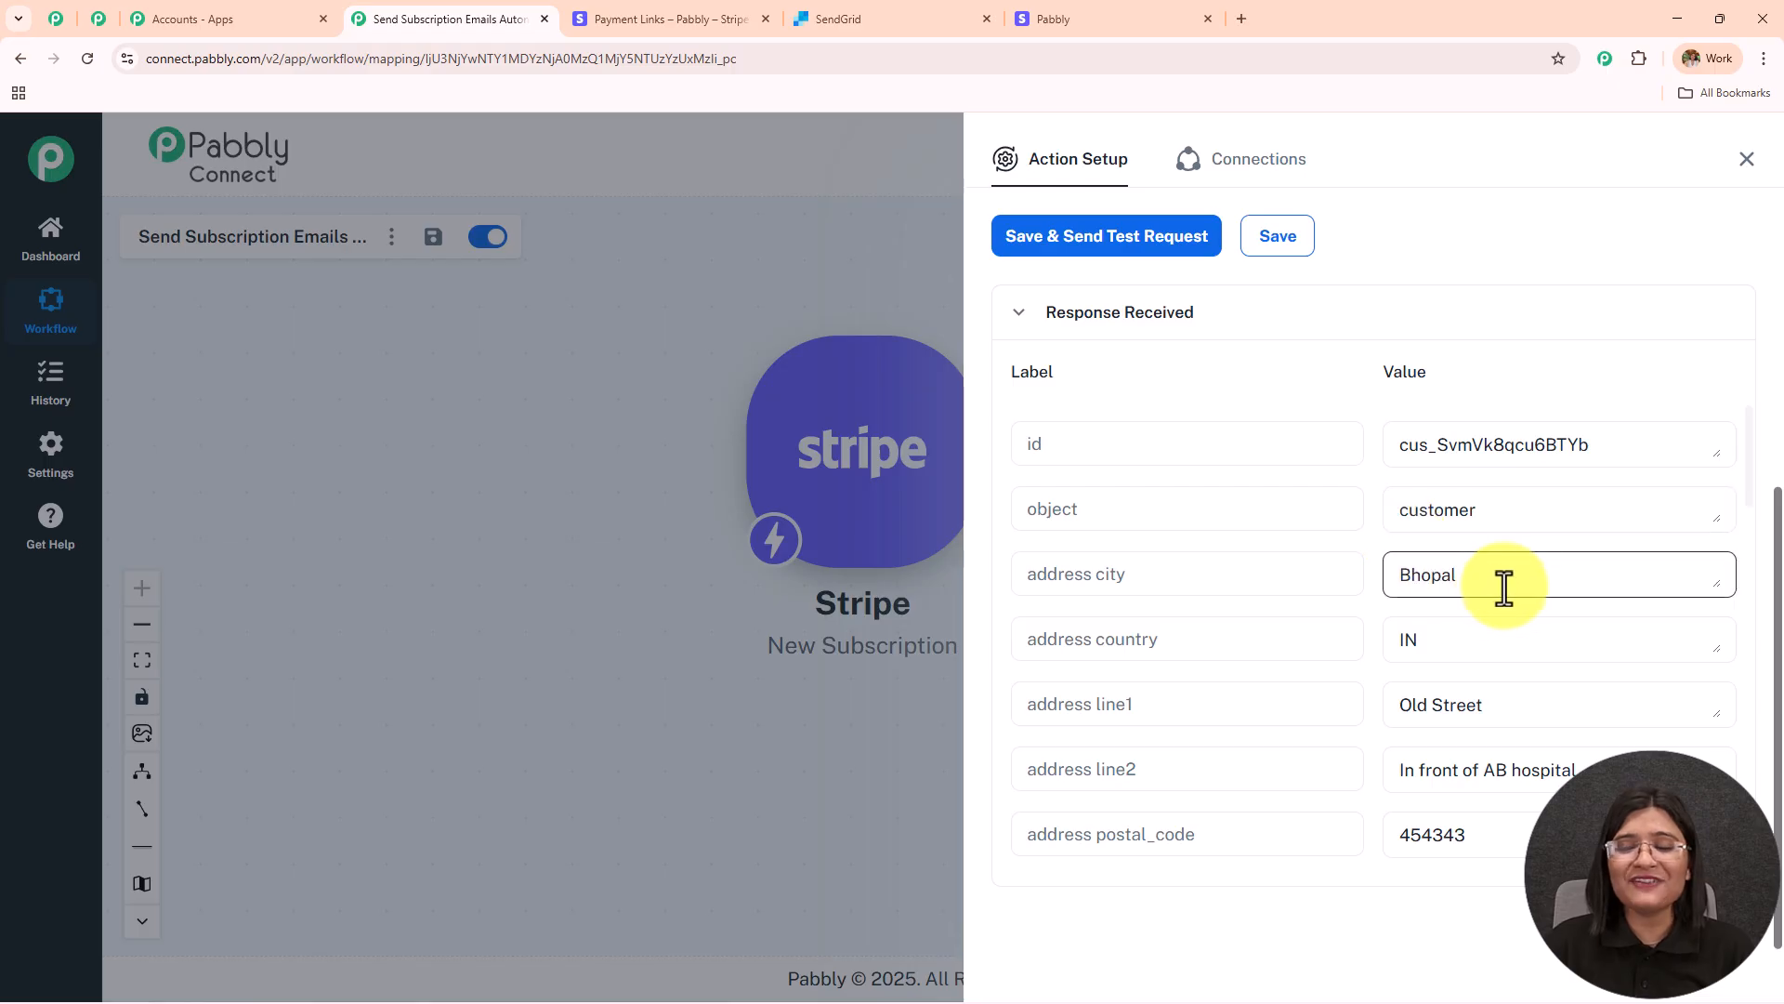
# Step: Examine the address, name and email values in the Retrieve a Customer by ID response
pyautogui.moveTo(1502, 595); pyautogui.dragTo(1175, 657)
pyautogui.moveTo(1496, 516); pyautogui.dragTo(1263, 562)
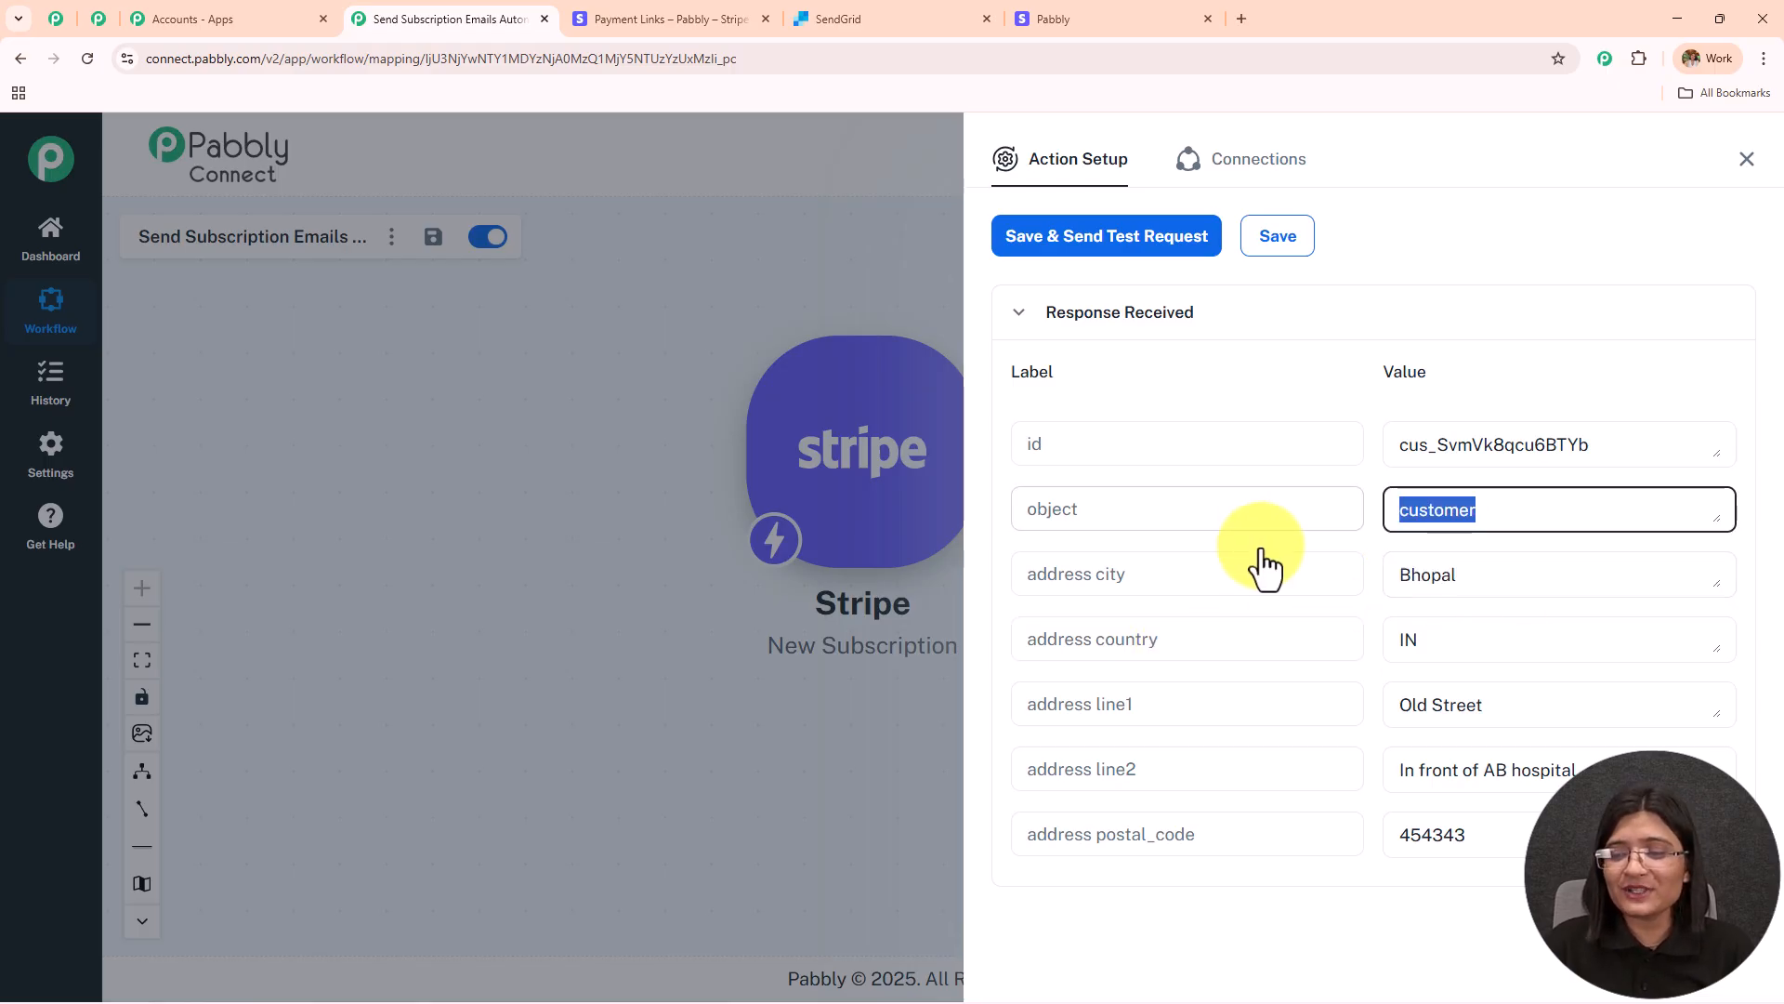
pyautogui.scroll(-2, 1394, 539)
pyautogui.moveTo(1502, 517); pyautogui.dragTo(1282, 577)
pyautogui.moveTo(1613, 599); pyautogui.dragTo(1323, 597)
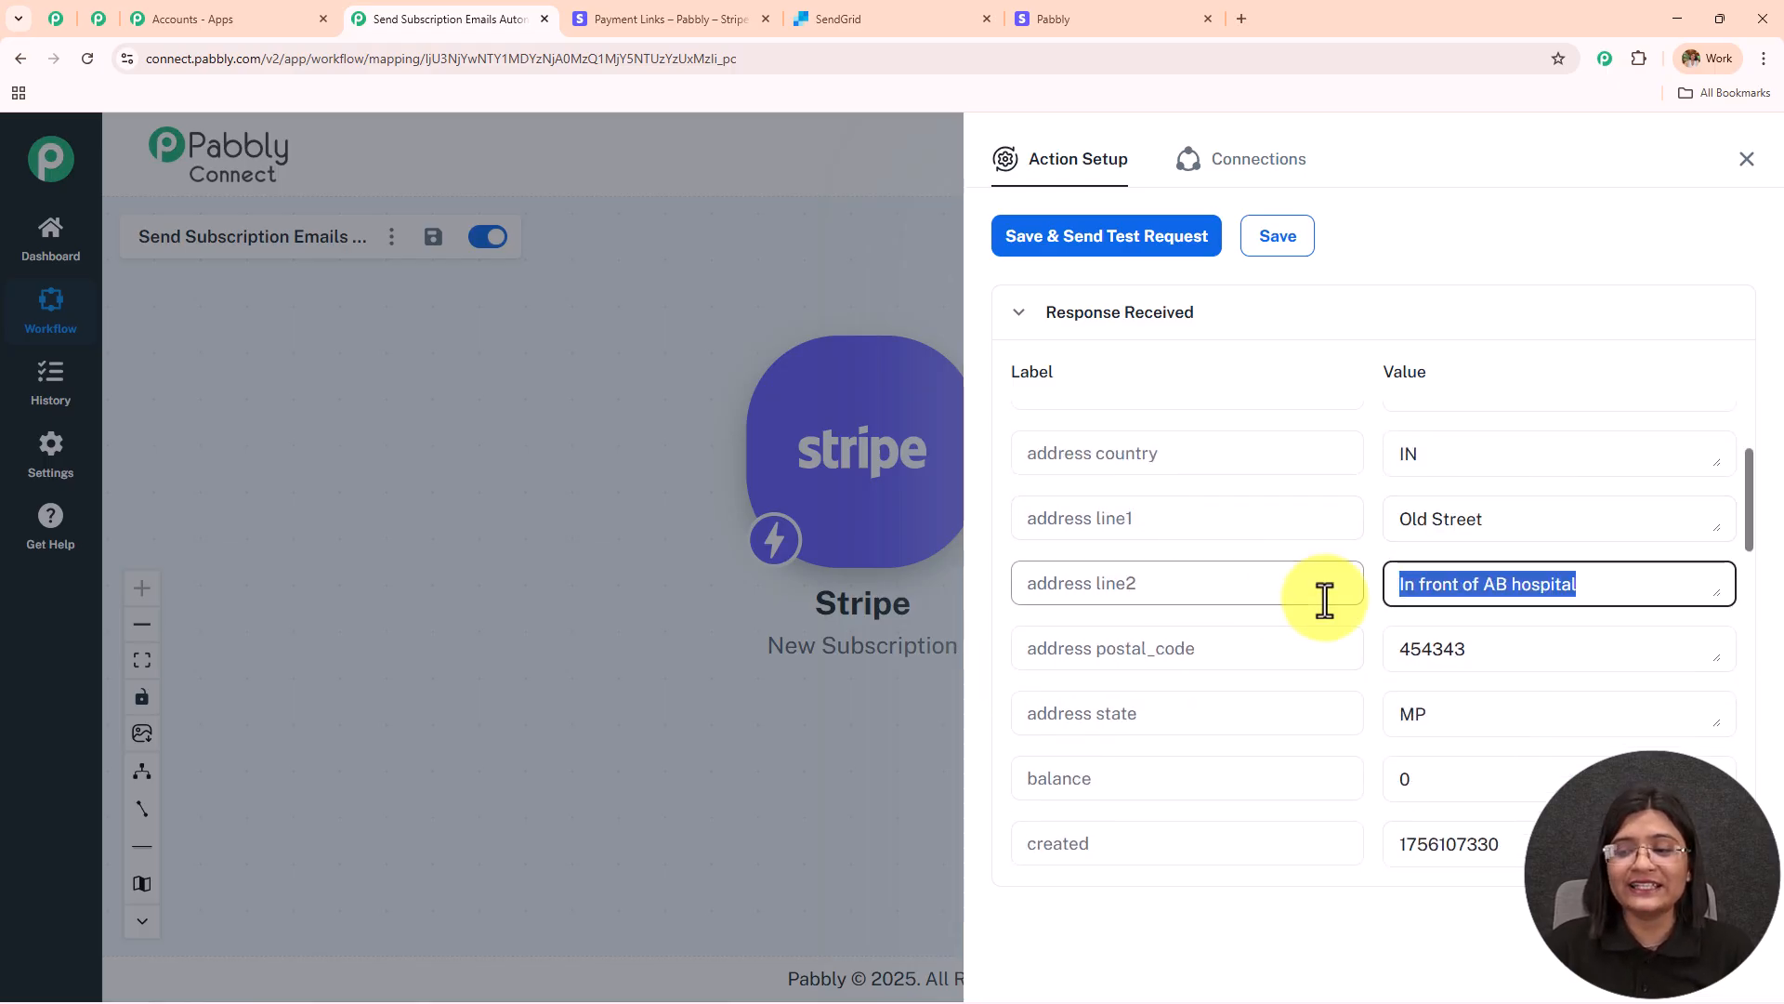
pyautogui.scroll(-3, 1493, 577)
pyautogui.scroll(-3, 1463, 651)
pyautogui.scroll(-6, 1464, 654)
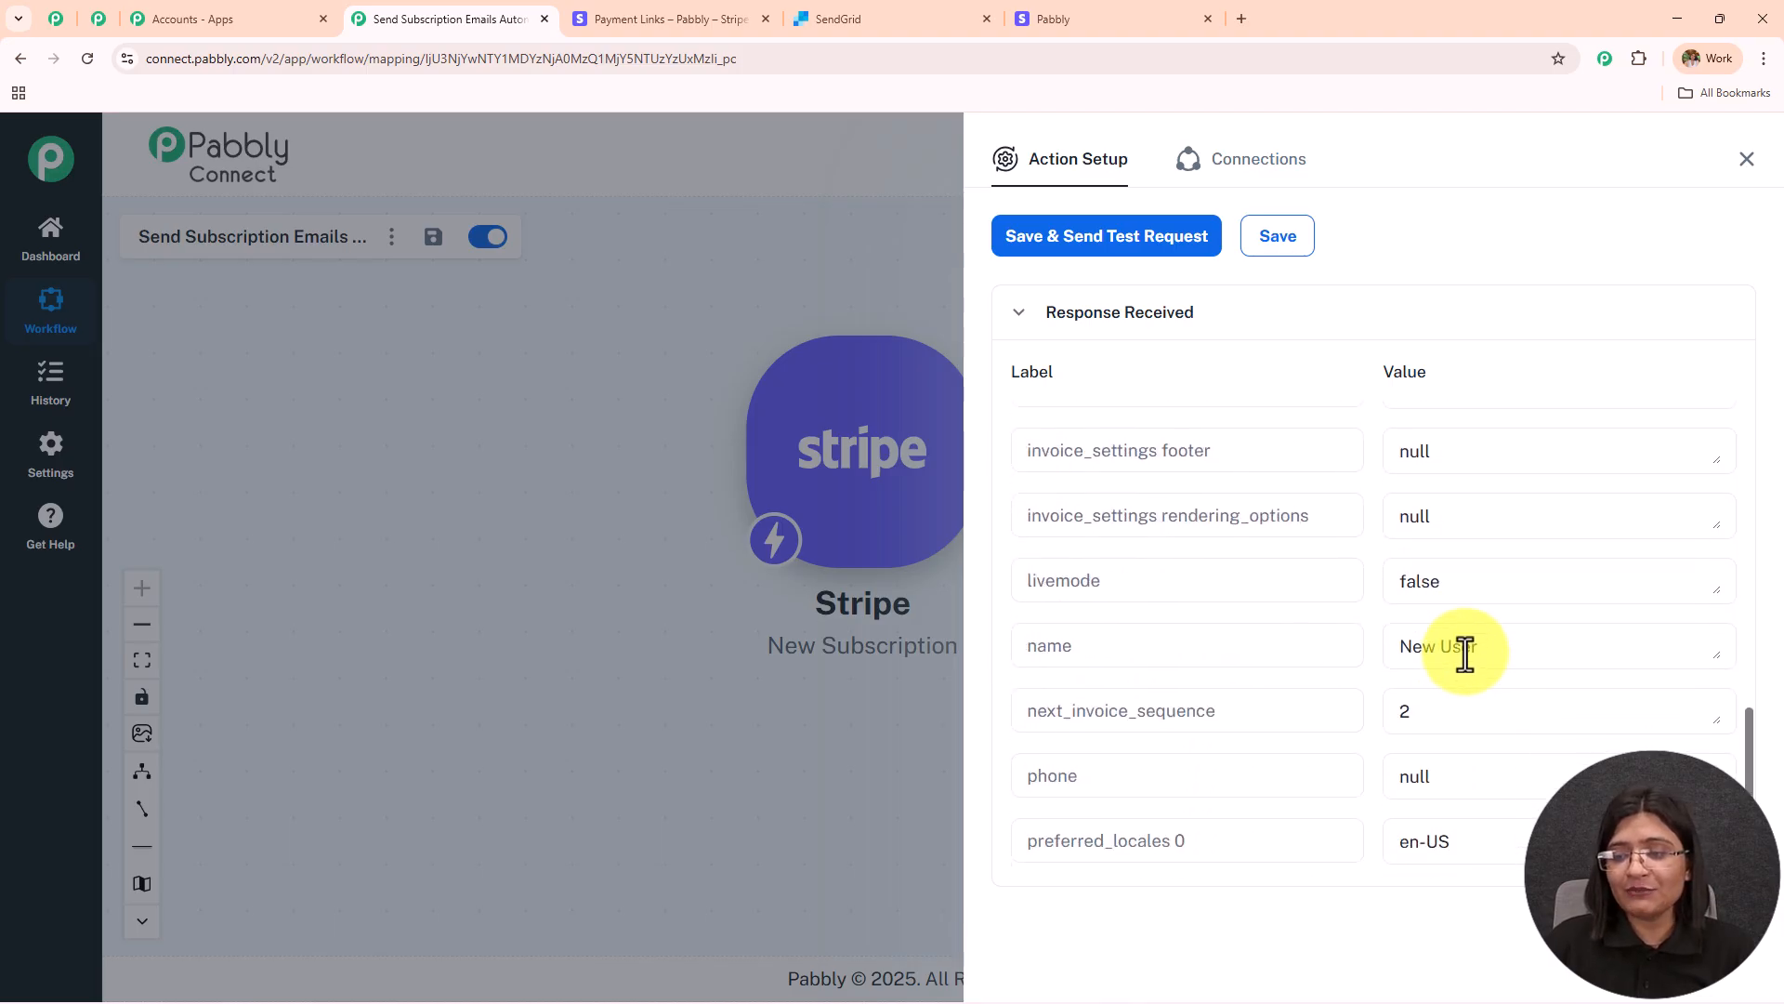
pyautogui.scroll(1, 1543, 632)
pyautogui.scroll(5, 1543, 628)
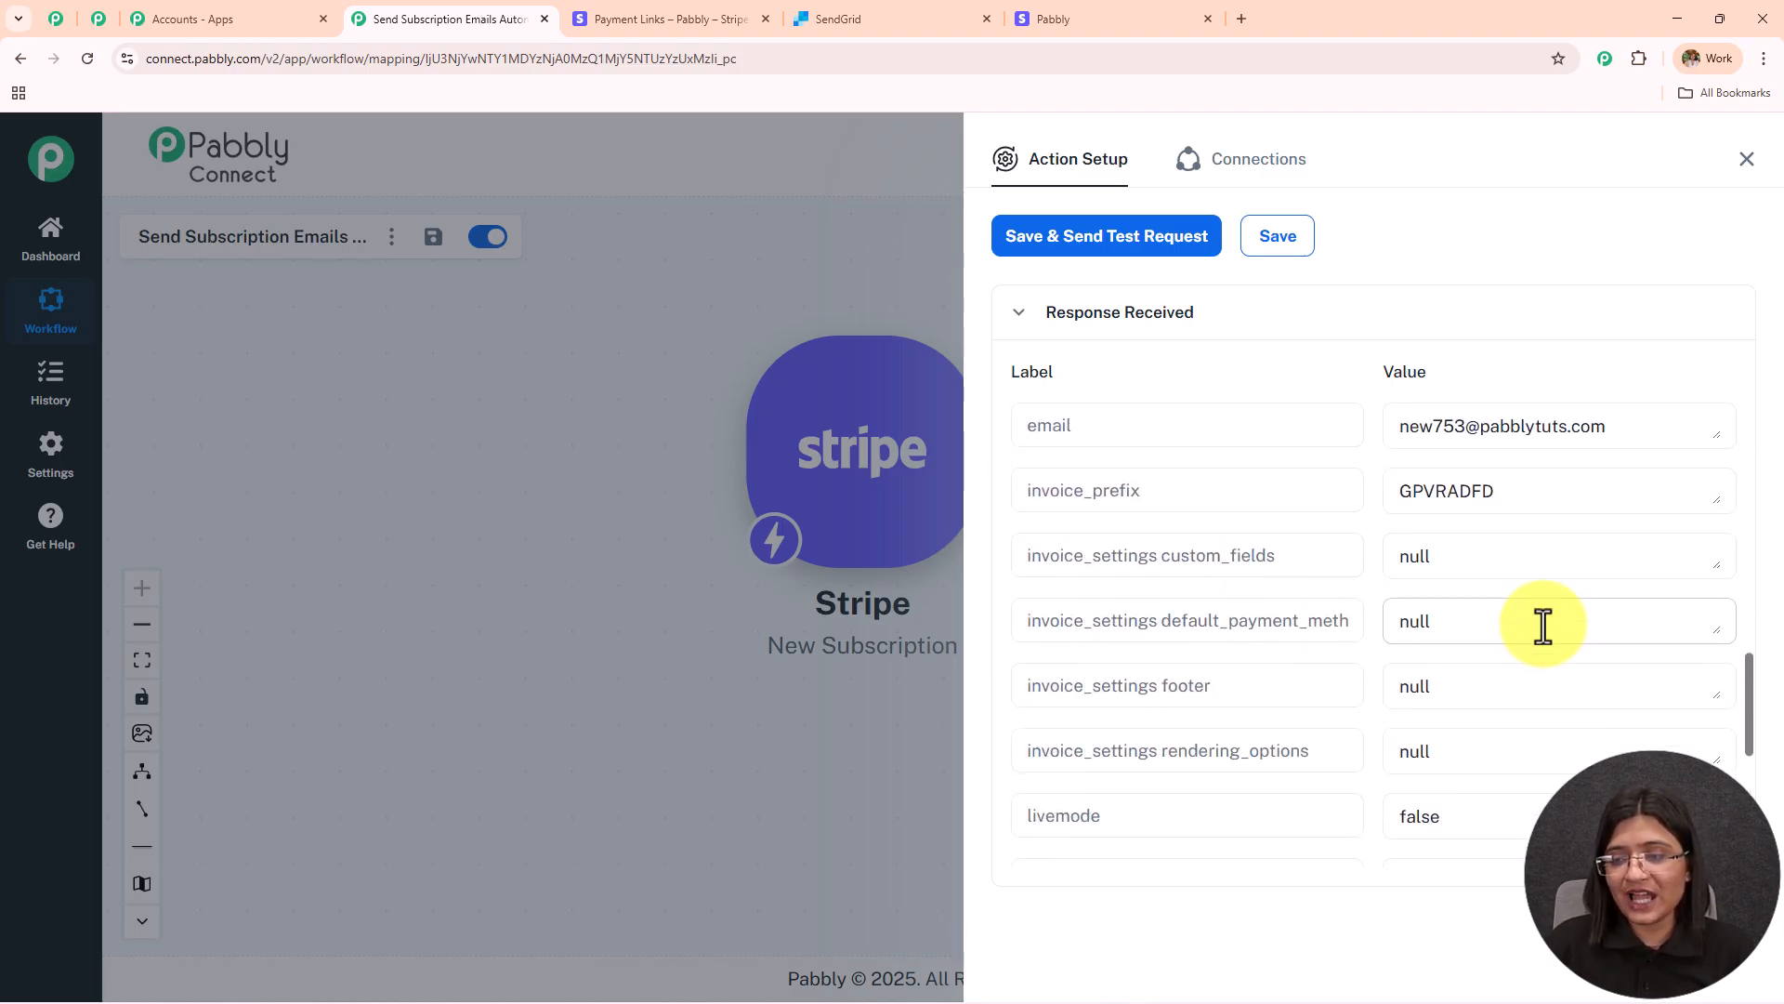
pyautogui.moveTo(1589, 621); pyautogui.dragTo(1050, 677)
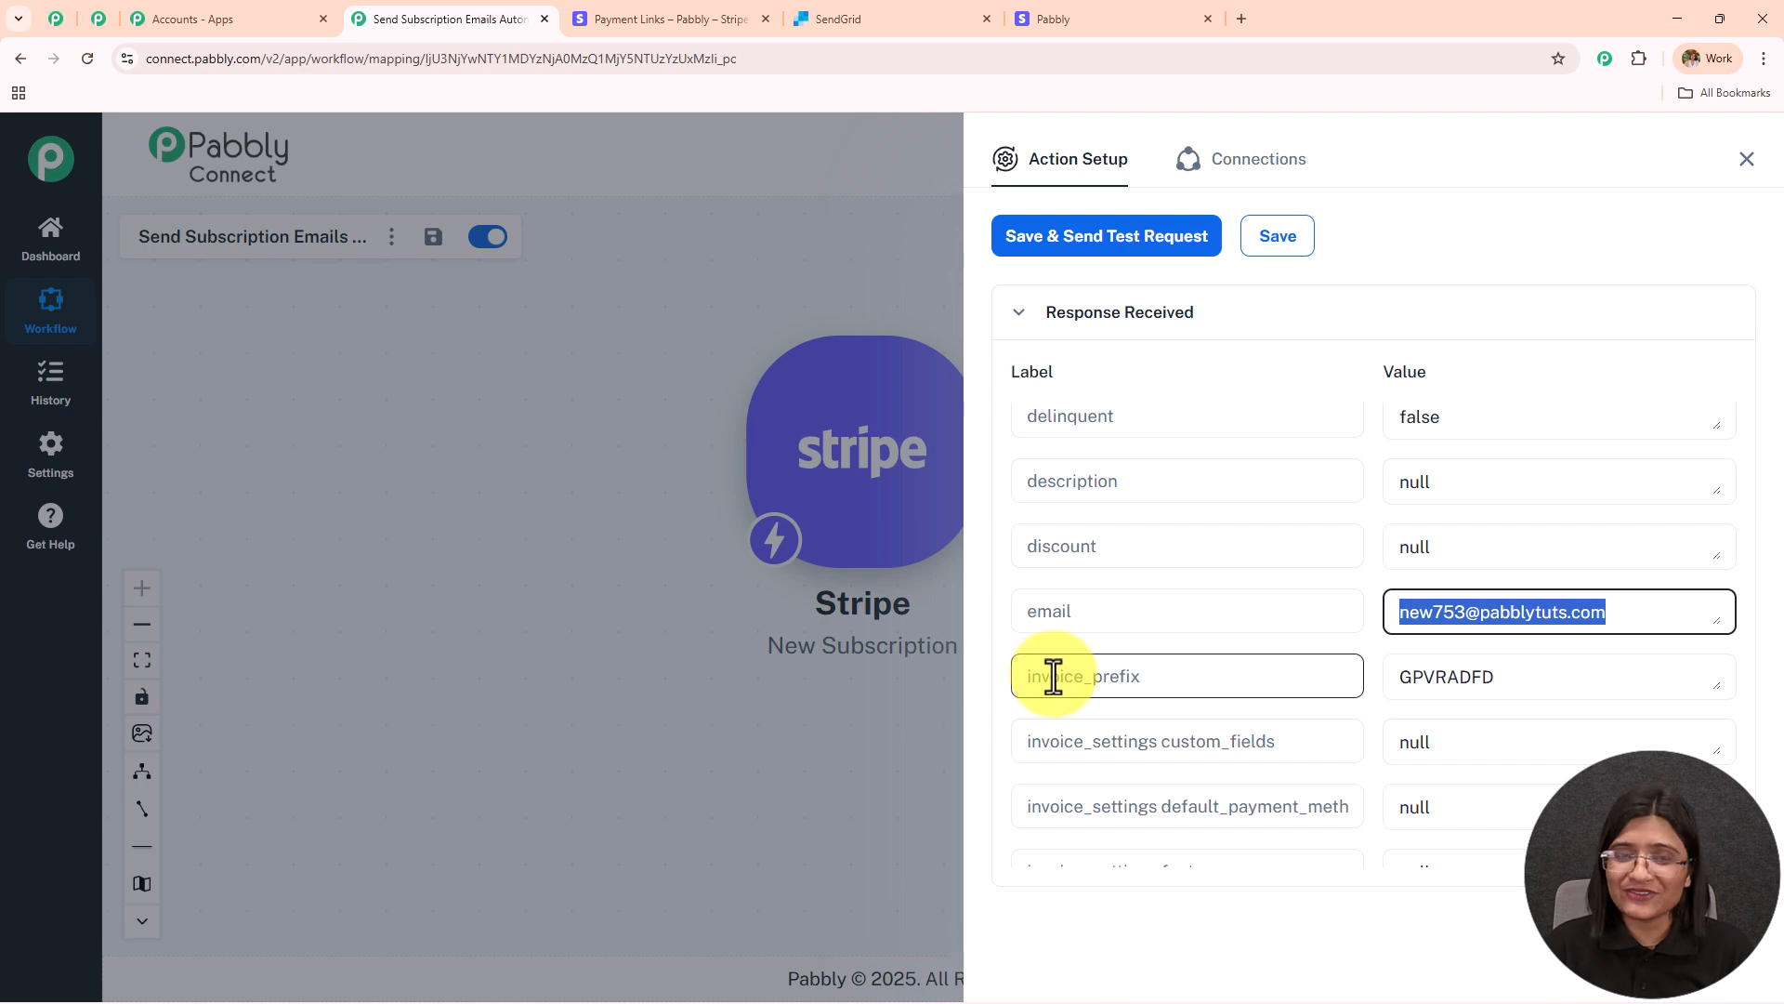
pyautogui.scroll(8, 1052, 676)
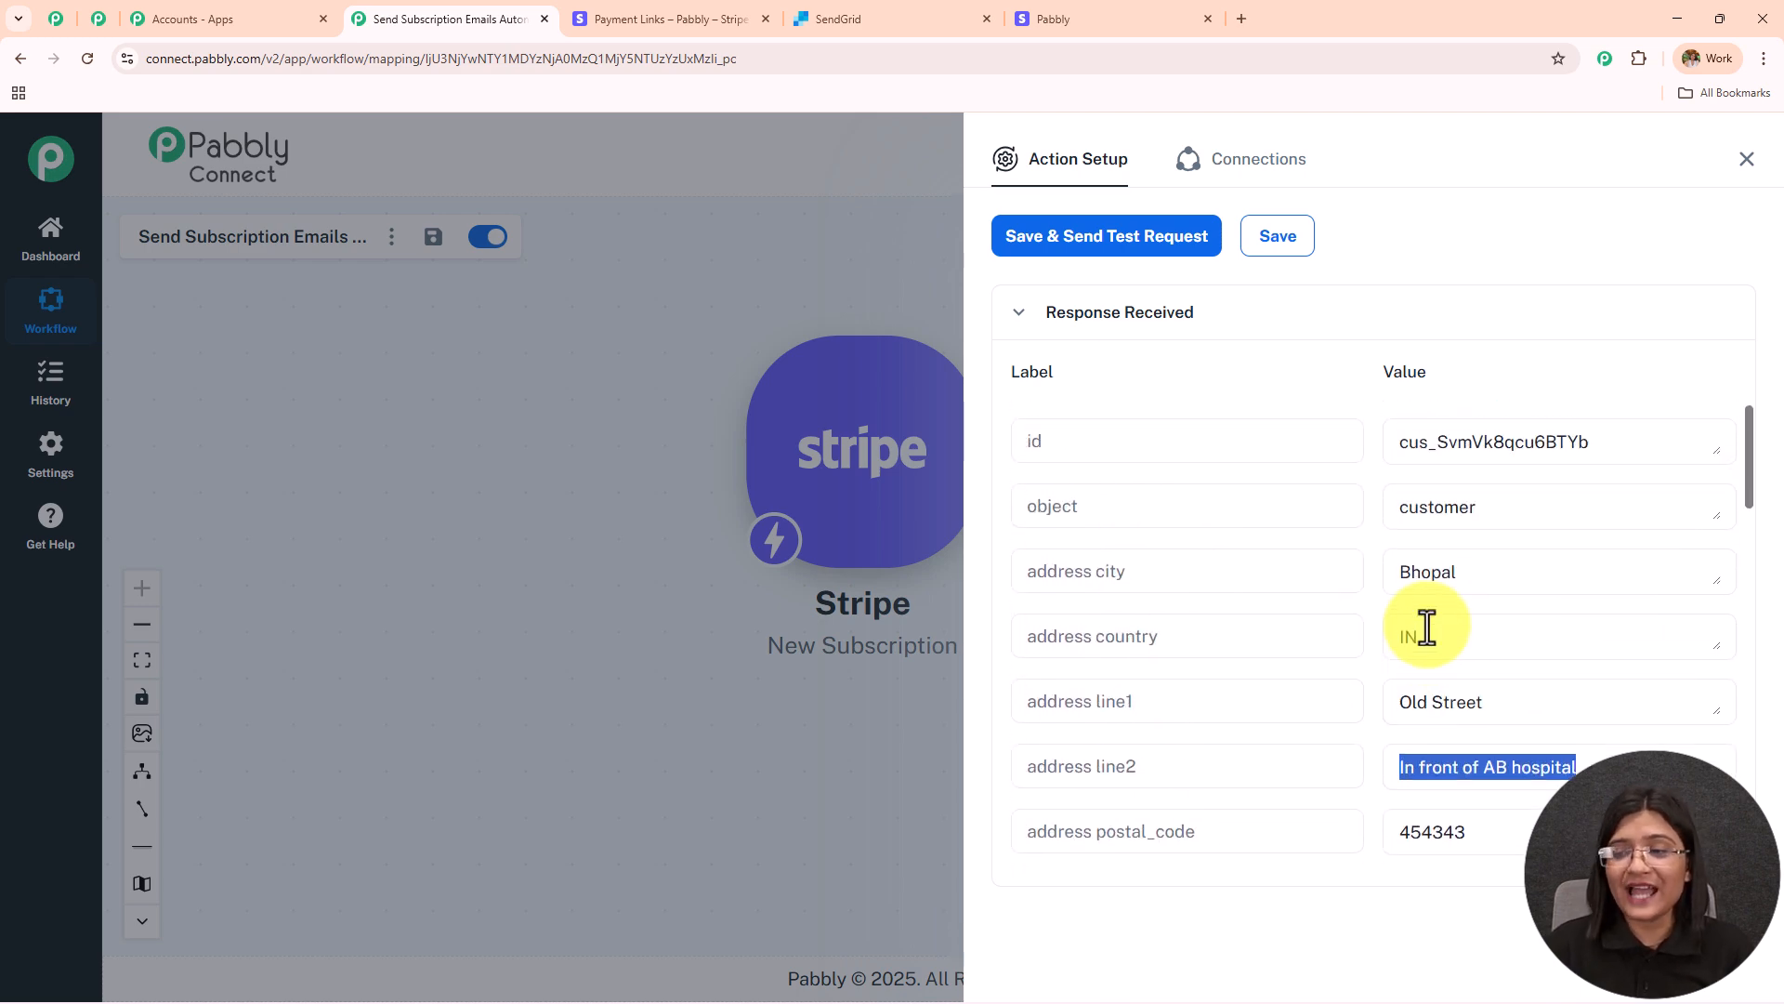
# Step: Review the Customer ID mapping of the Retrieve a Customer by ID action
pyautogui.scroll(5, 1431, 628)
pyautogui.scroll(-3, 1442, 608)
pyautogui.scroll(3, 1443, 607)
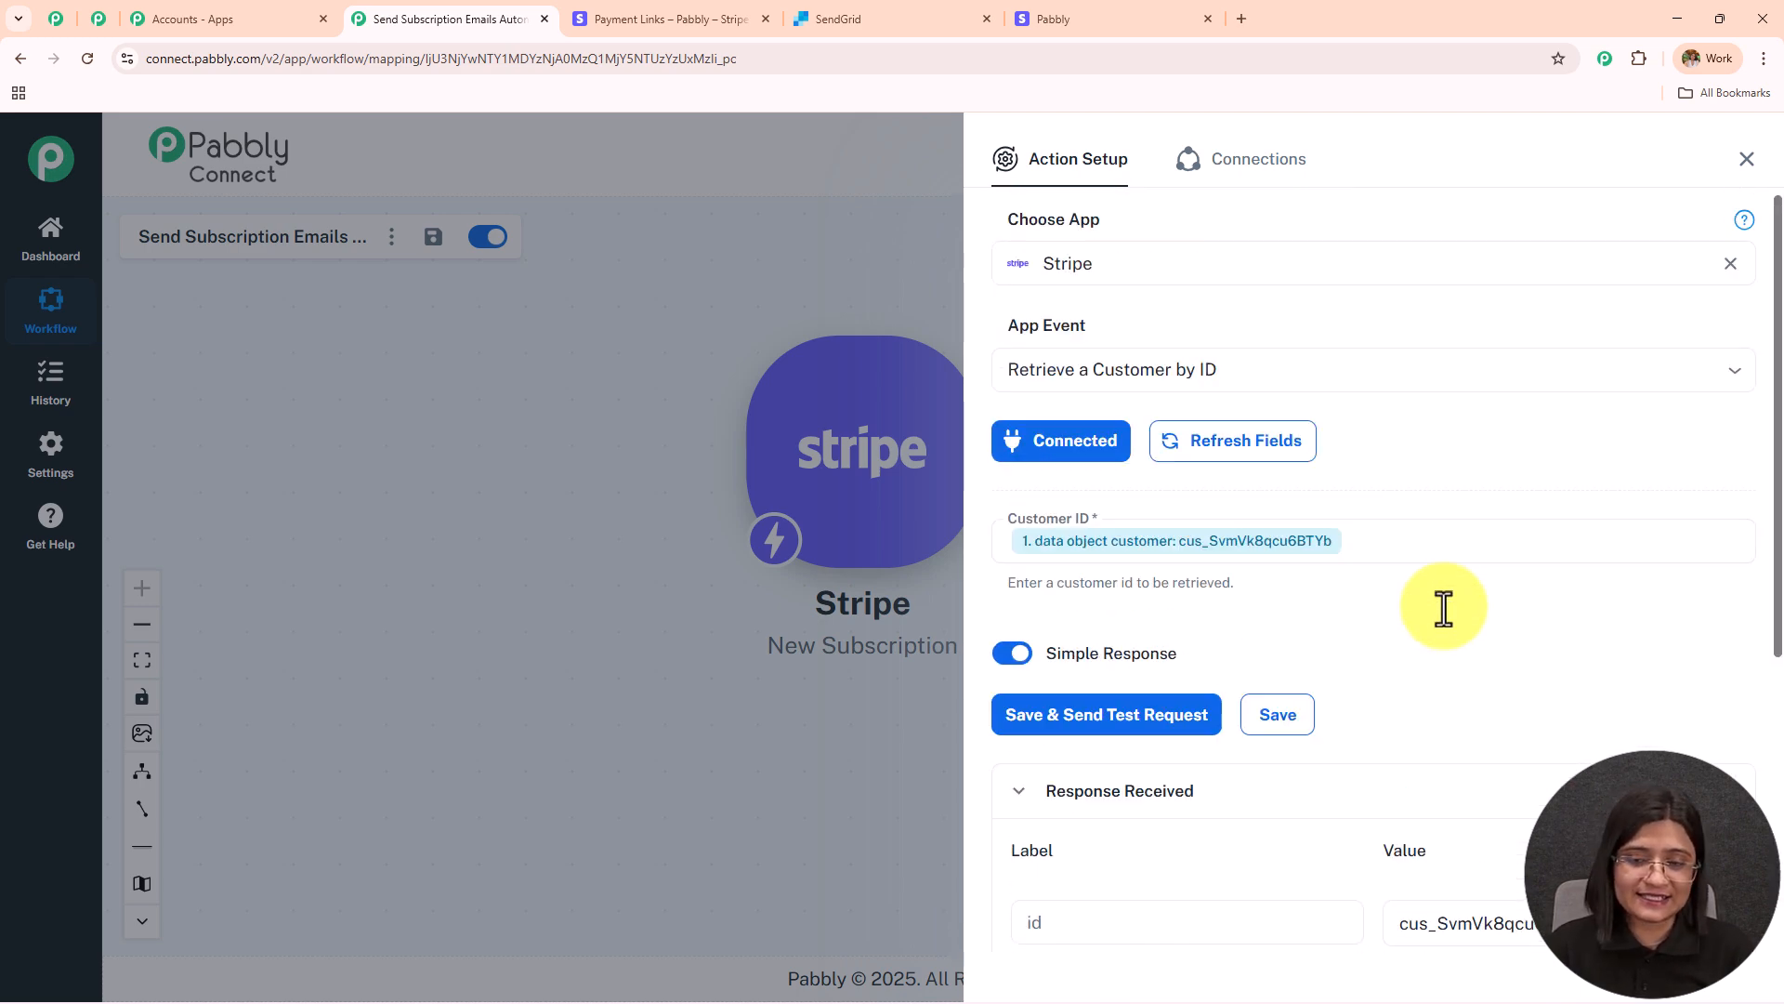
pyautogui.click(1002, 548)
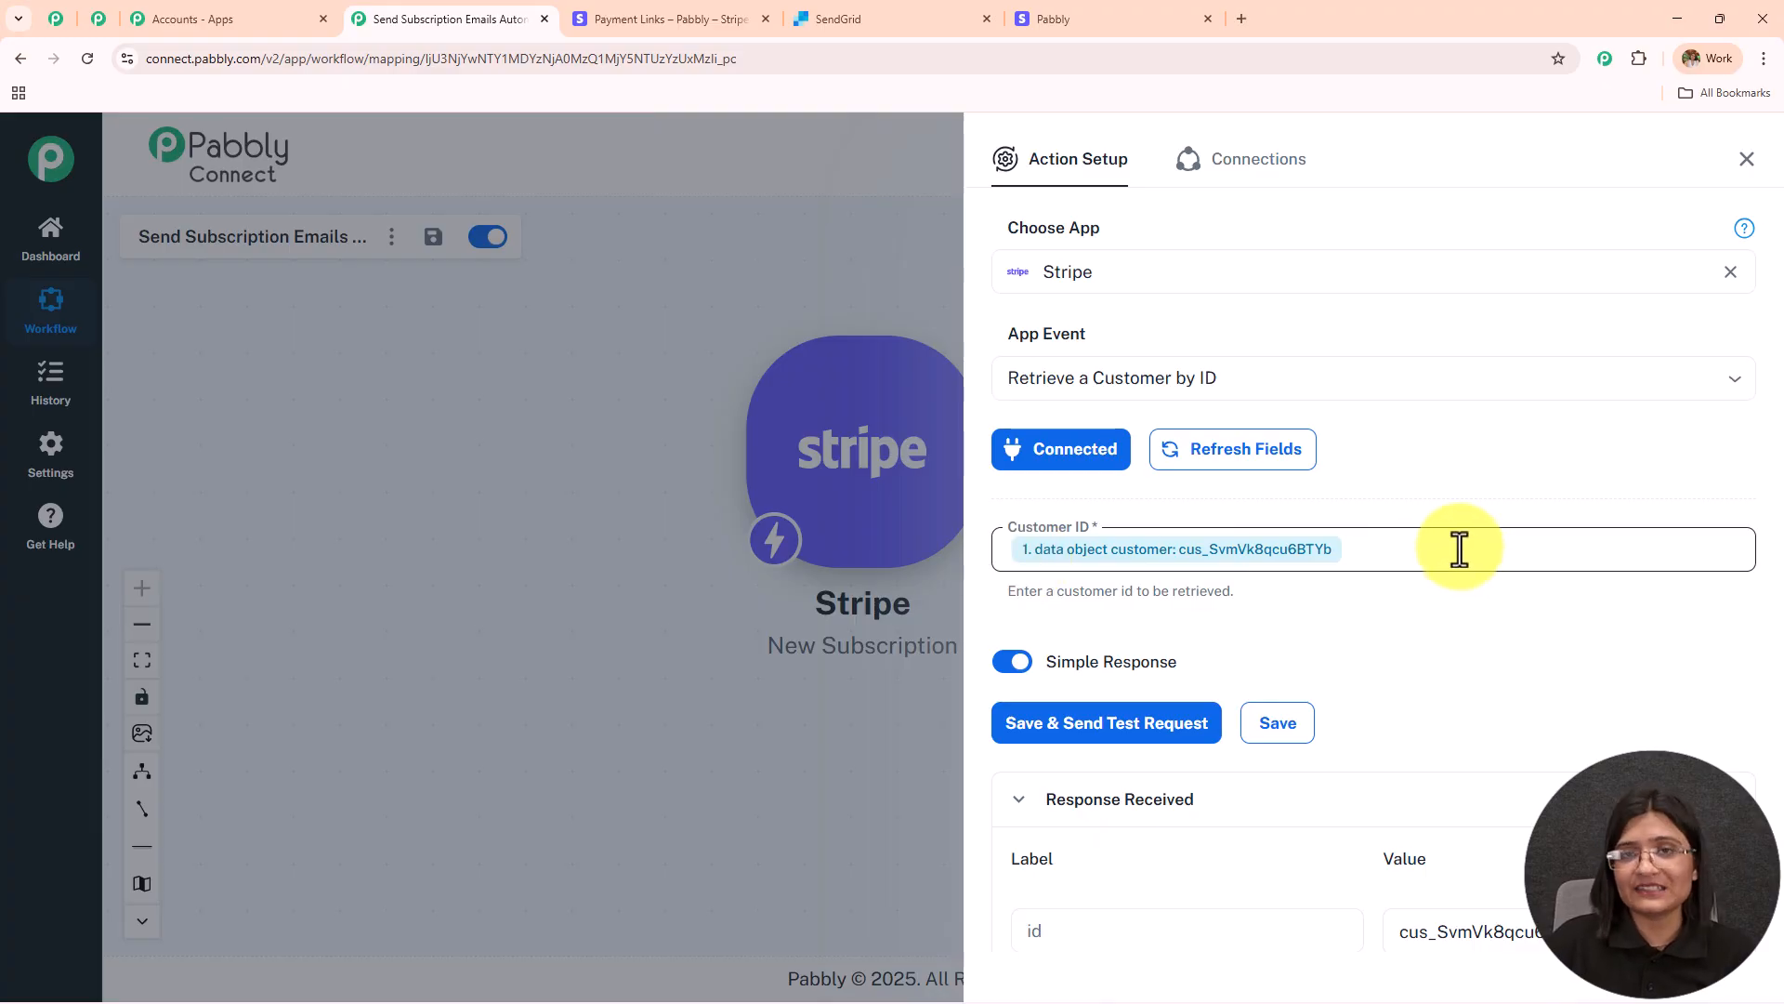
pyautogui.scroll(-5, 1461, 548)
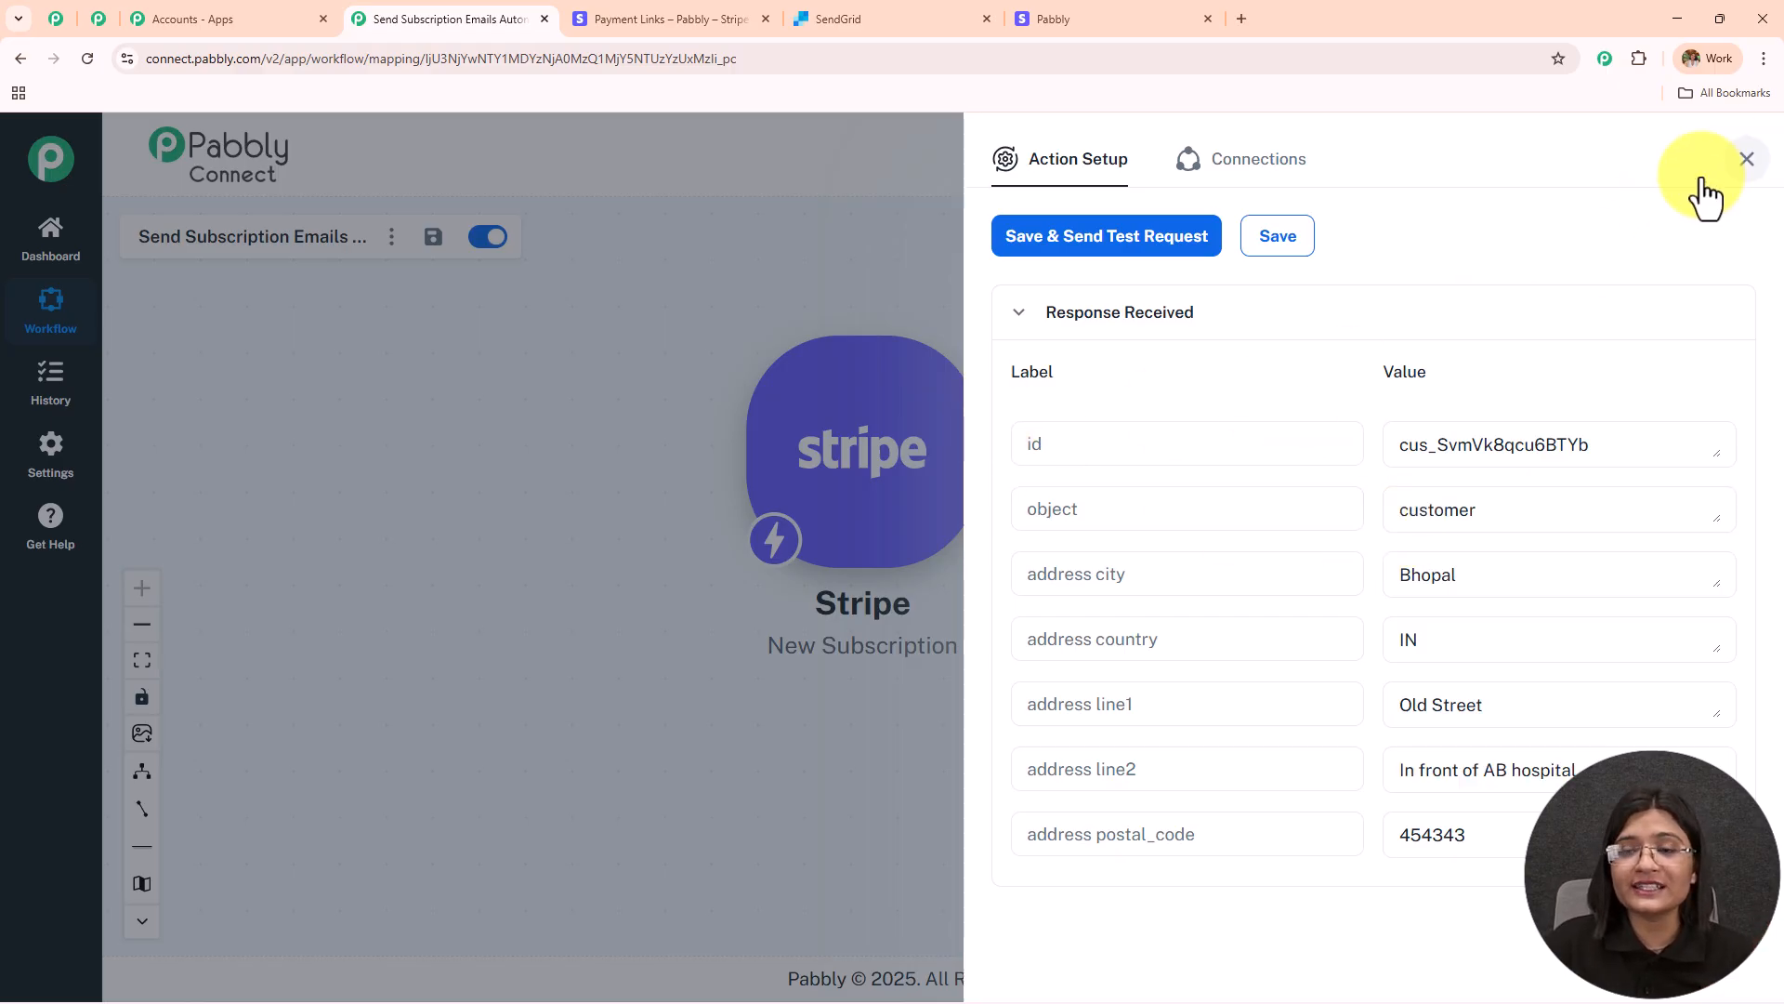
# Step: Close the customer action's setup, check the subscribed product on the Stripe payment confirmation page, and return to the workflow
pyautogui.click(1747, 160)
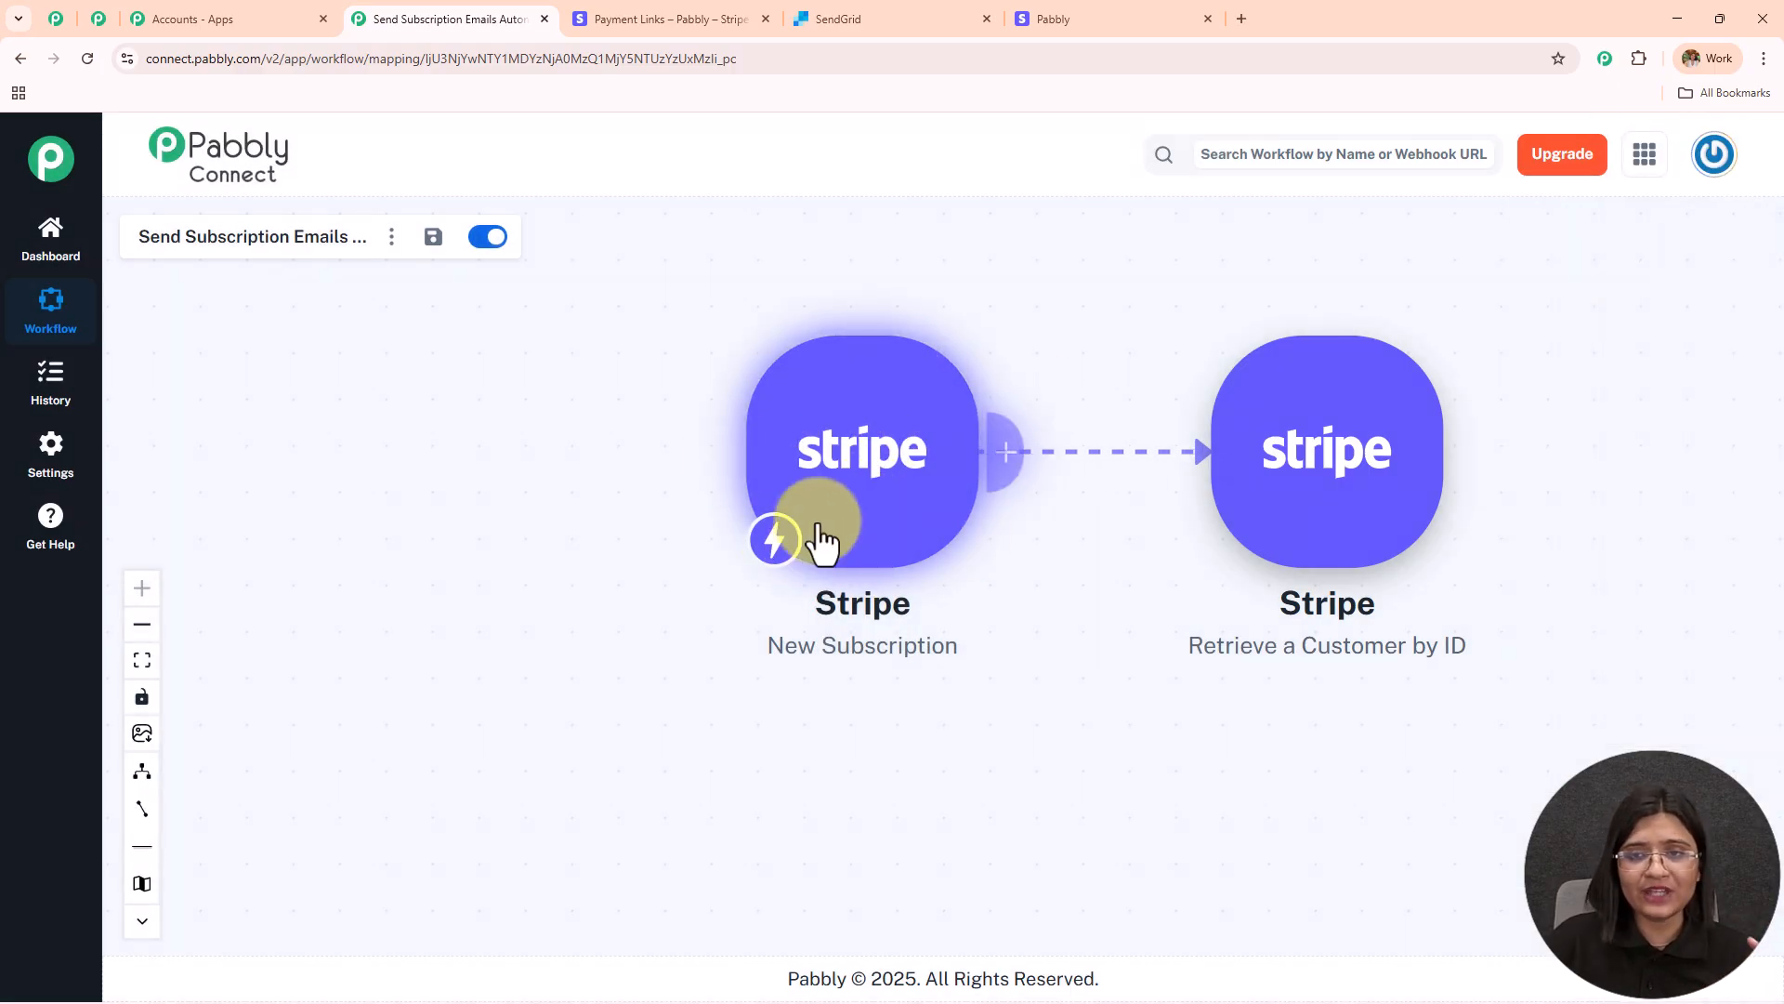
pyautogui.click(1128, 20)
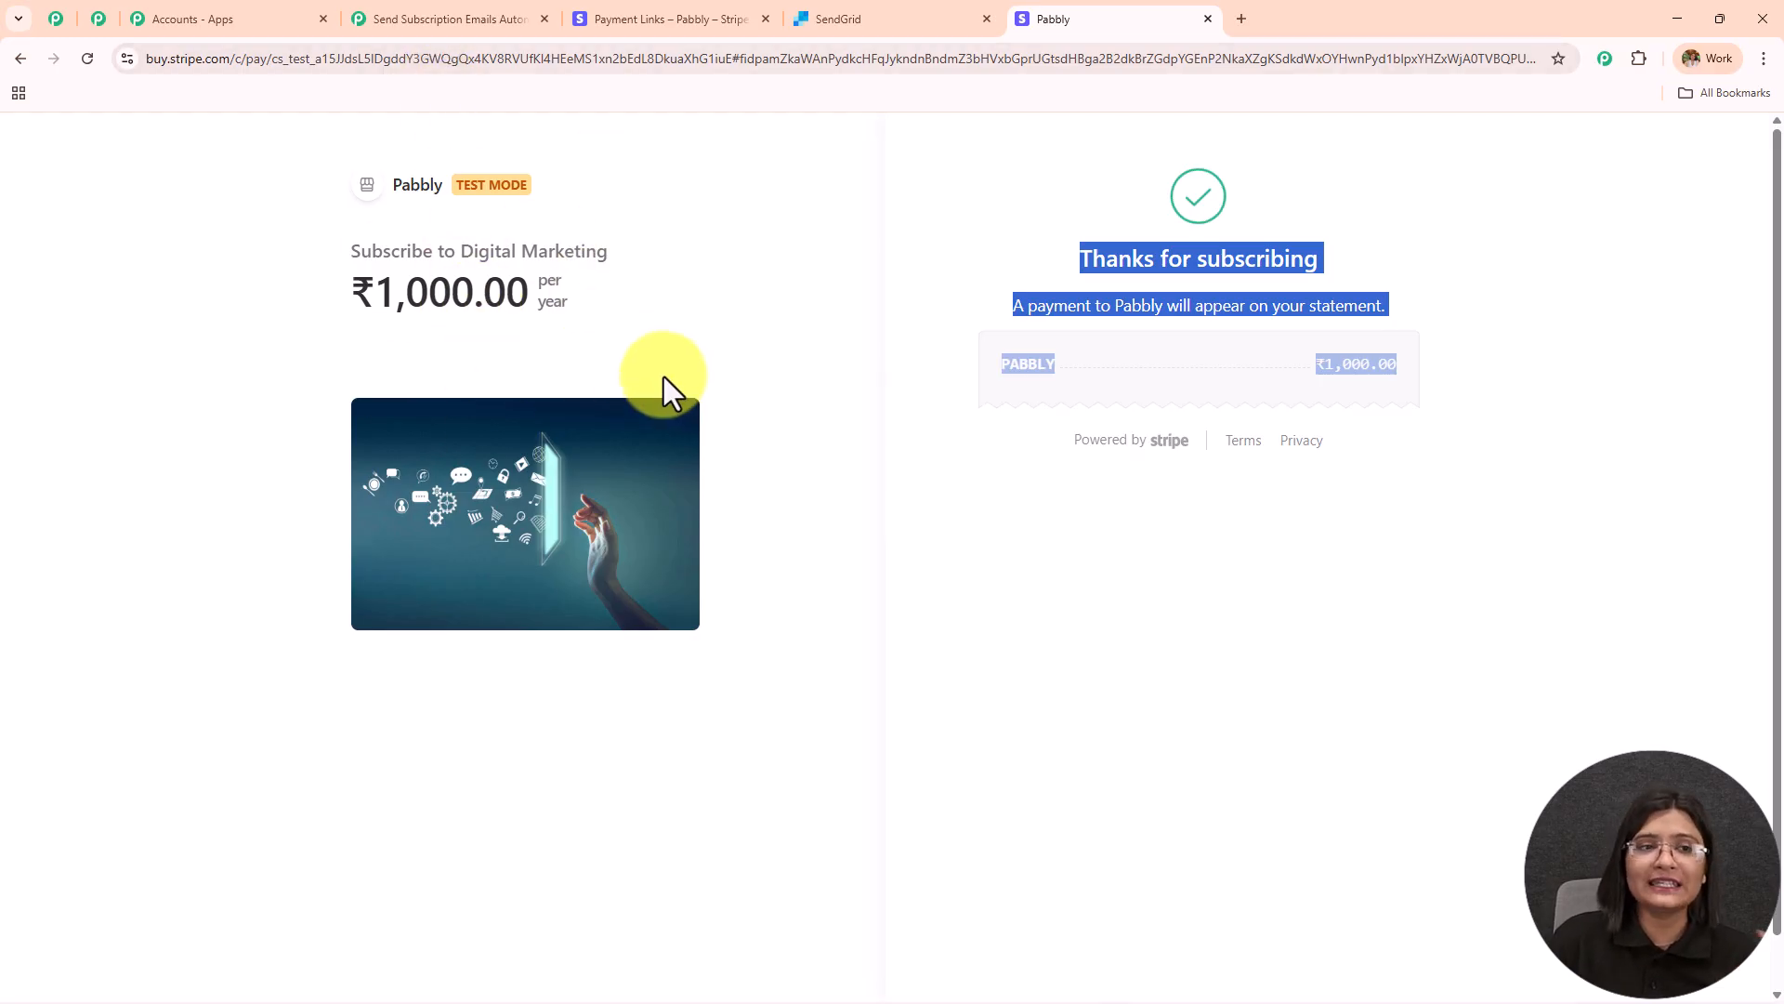
pyautogui.click(469, 19)
# Step: Add a Stripe action after the Retrieve a Customer by ID step, searching the apps for "Stripe"
pyautogui.moveTo(661, 417); pyautogui.dragTo(729, 370)
pyautogui.moveTo(944, 554)
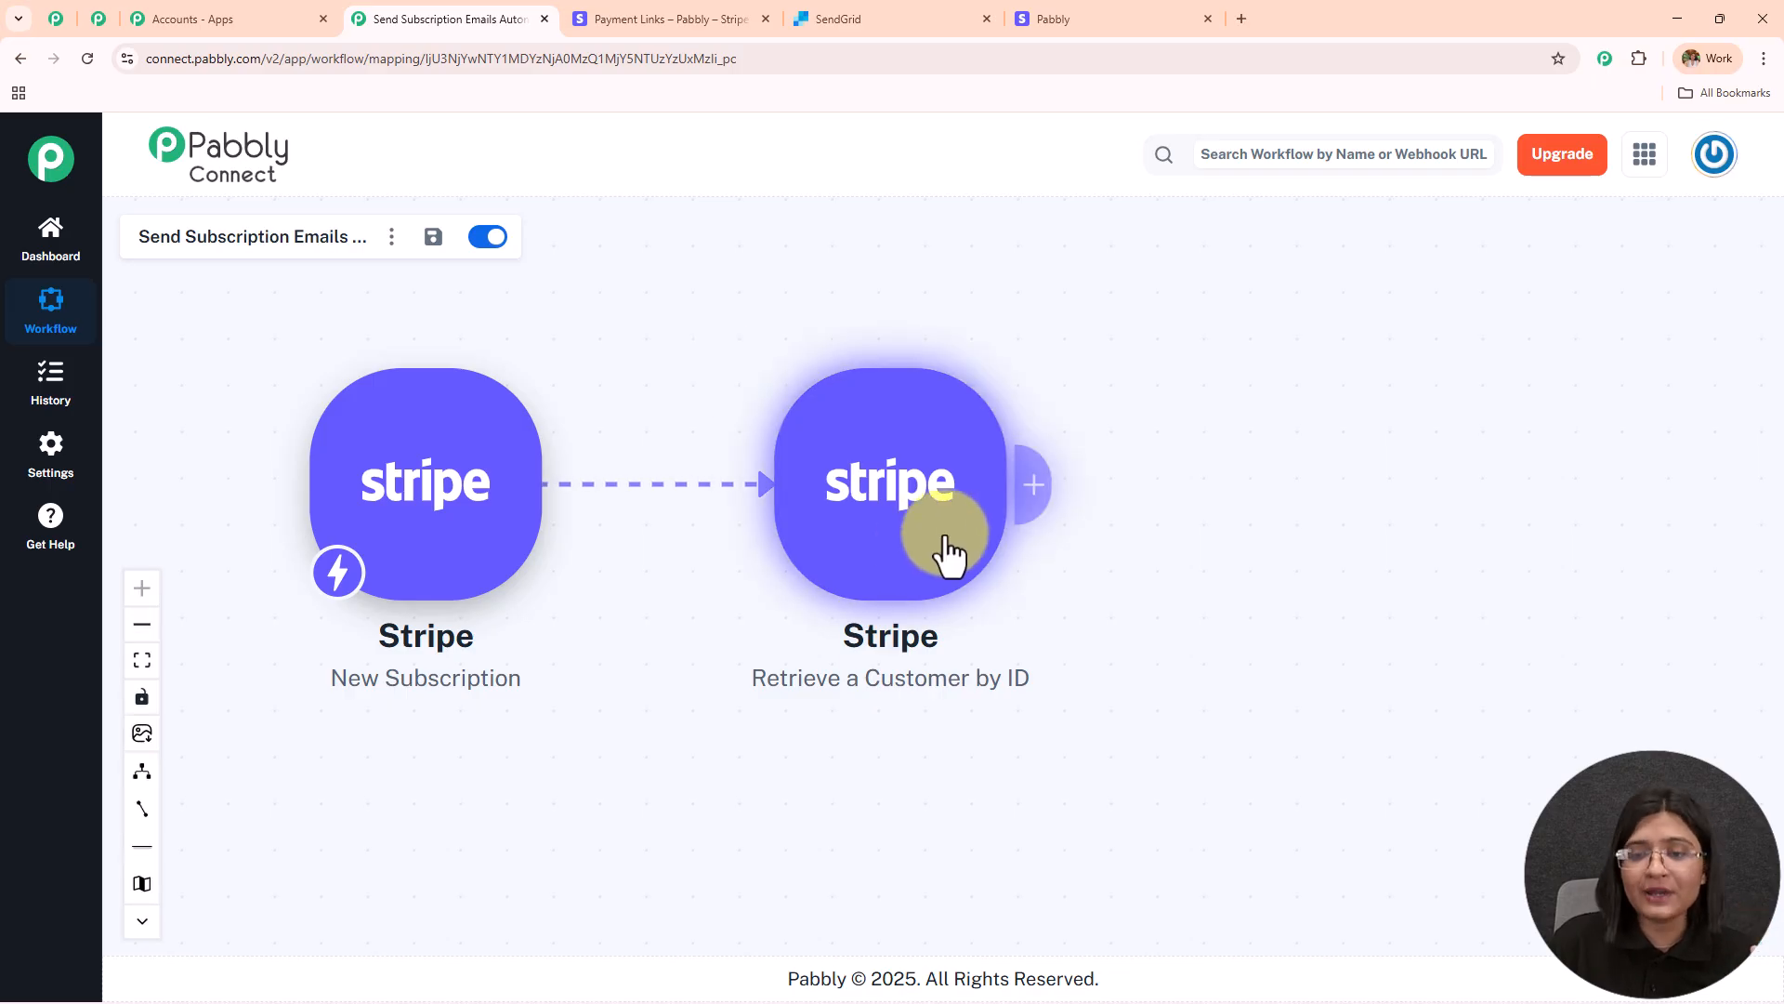
pyautogui.click(1035, 486)
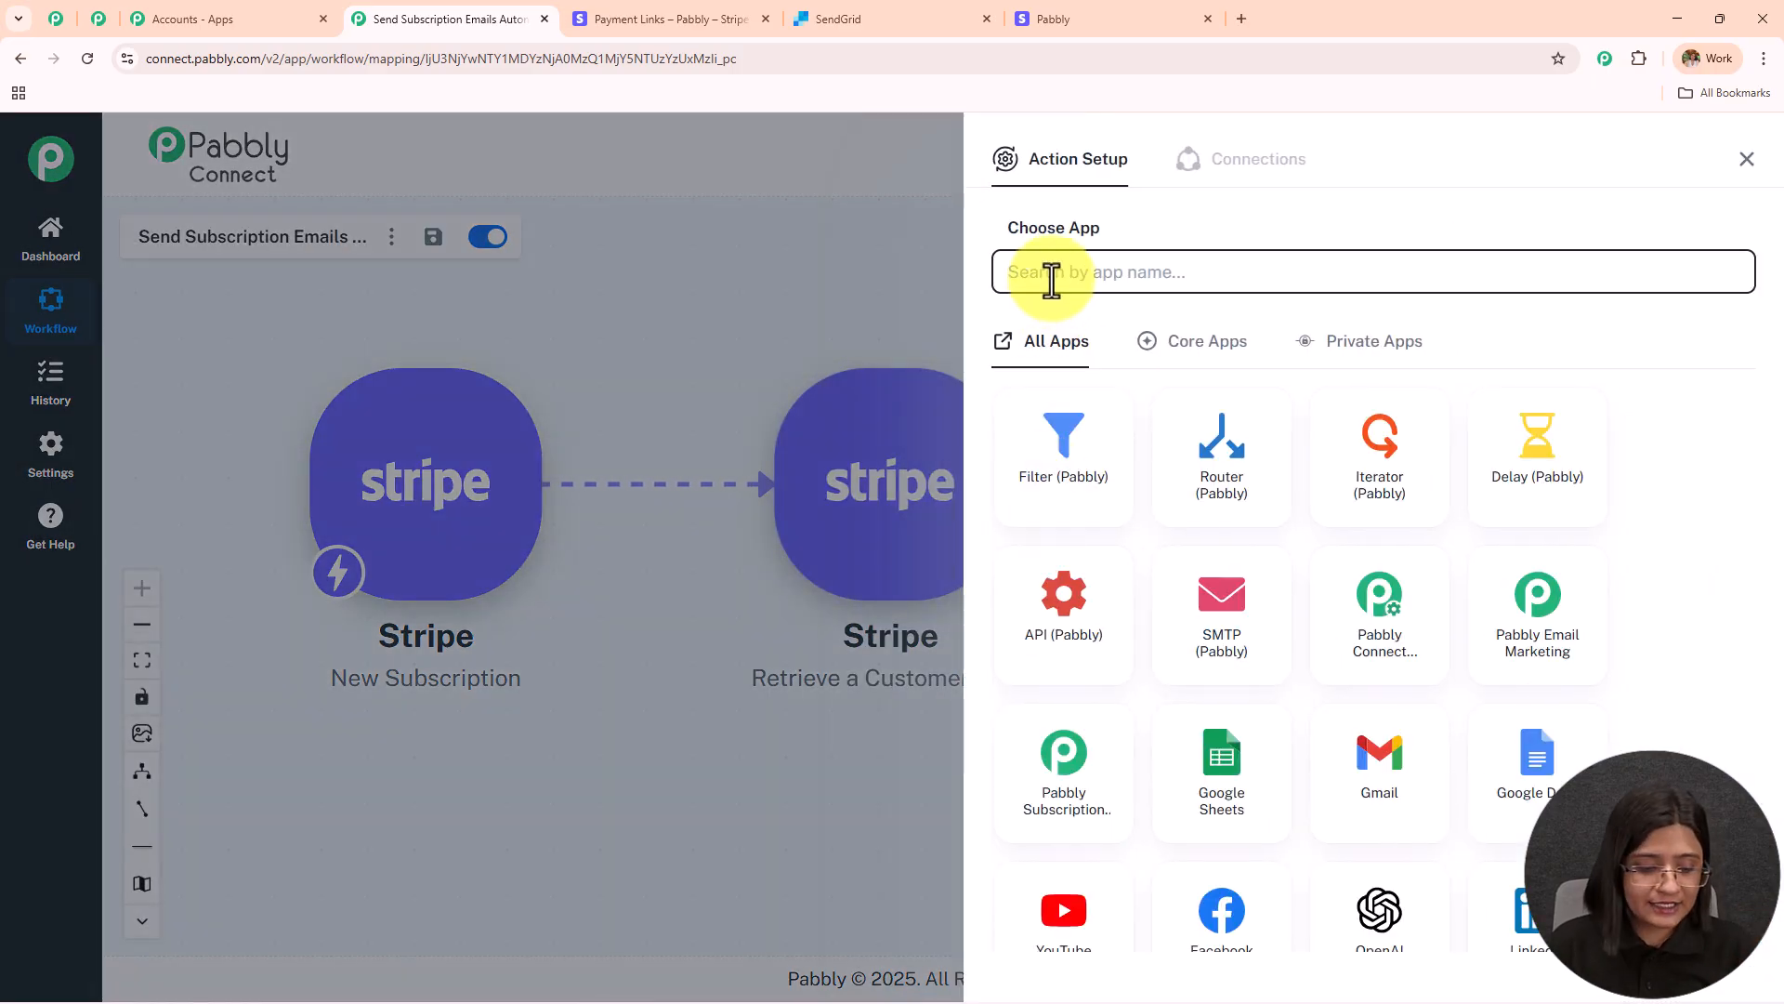
pyautogui.write('Str')
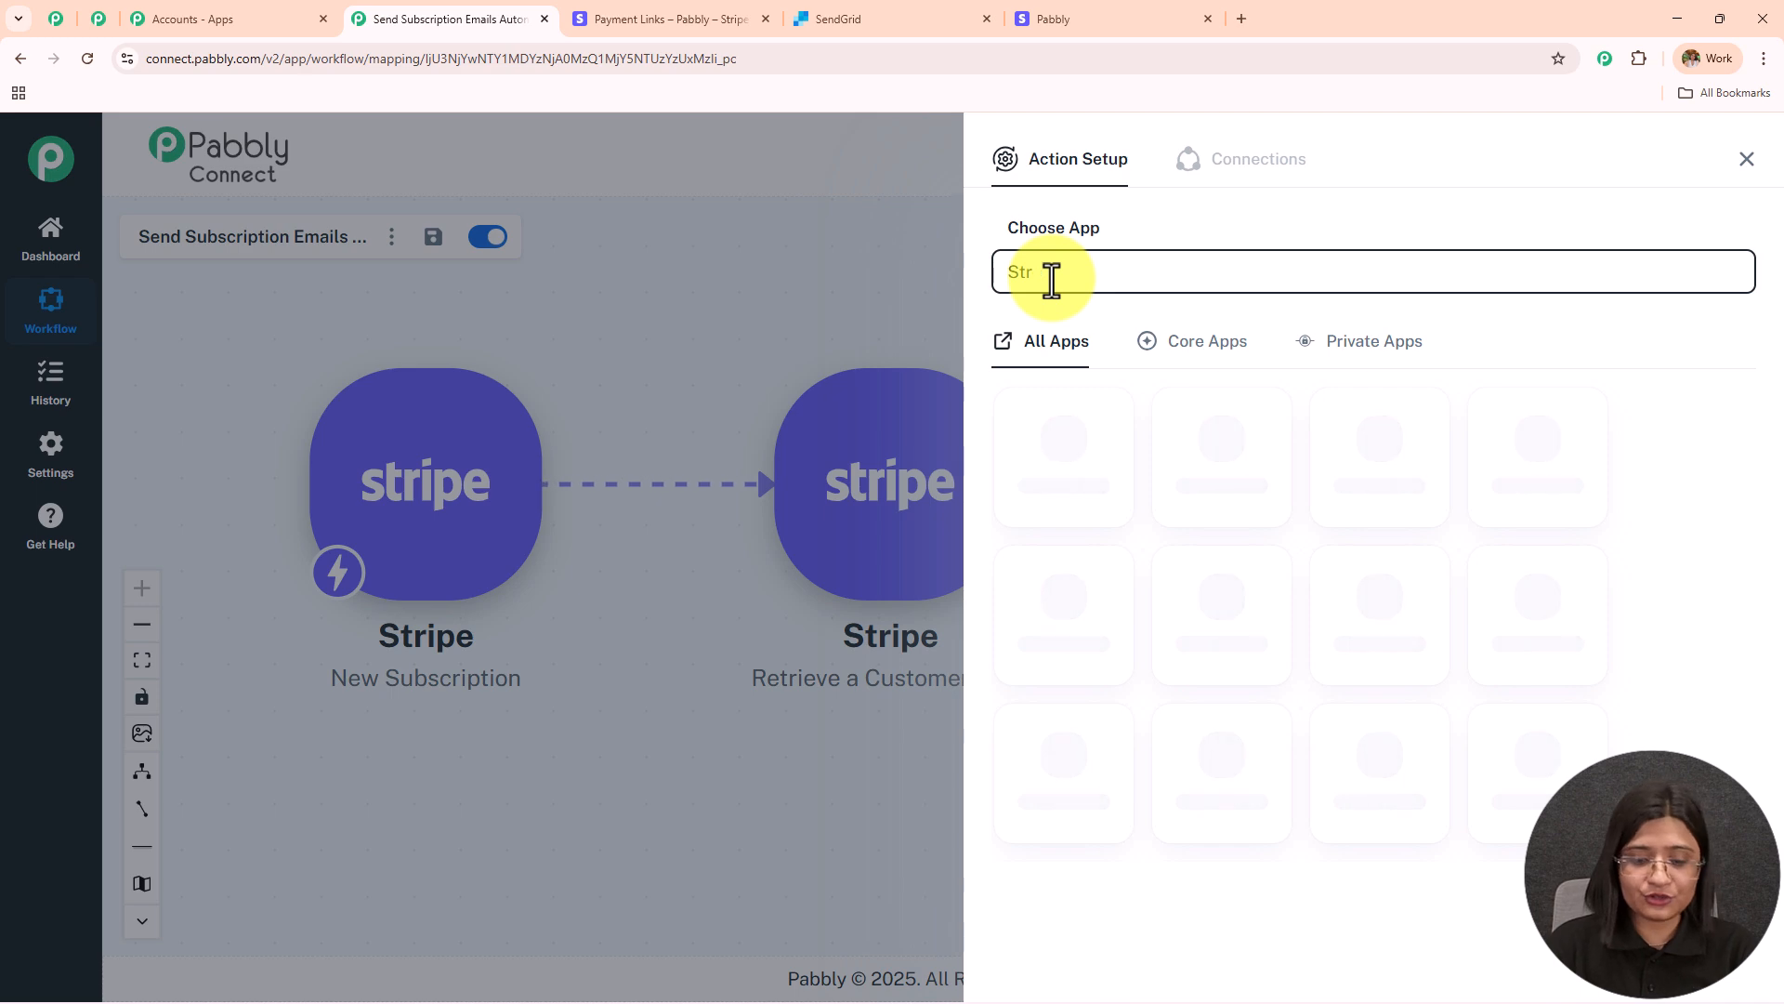
pyautogui.write('ipe')
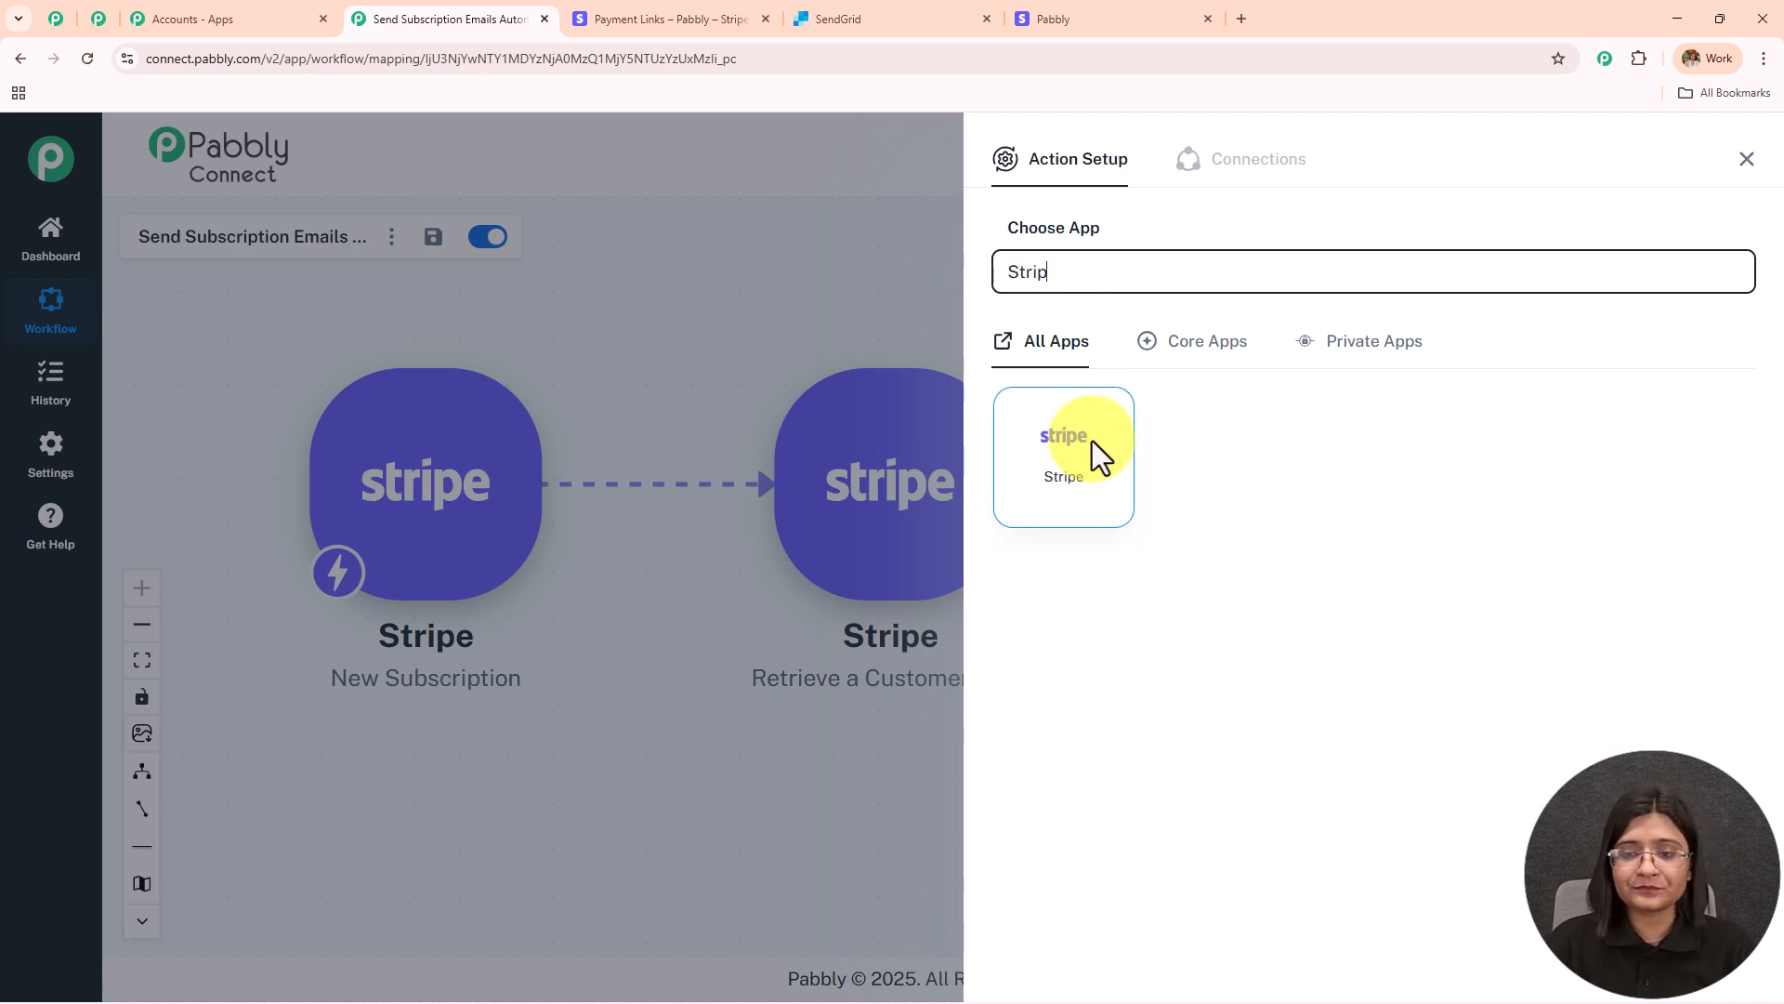
pyautogui.click(1090, 446)
# Step: Set the new Stripe action's event to Retrieve Product and connect it with the existing connection Stripe #1
pyautogui.click(1076, 384)
pyautogui.write('re')
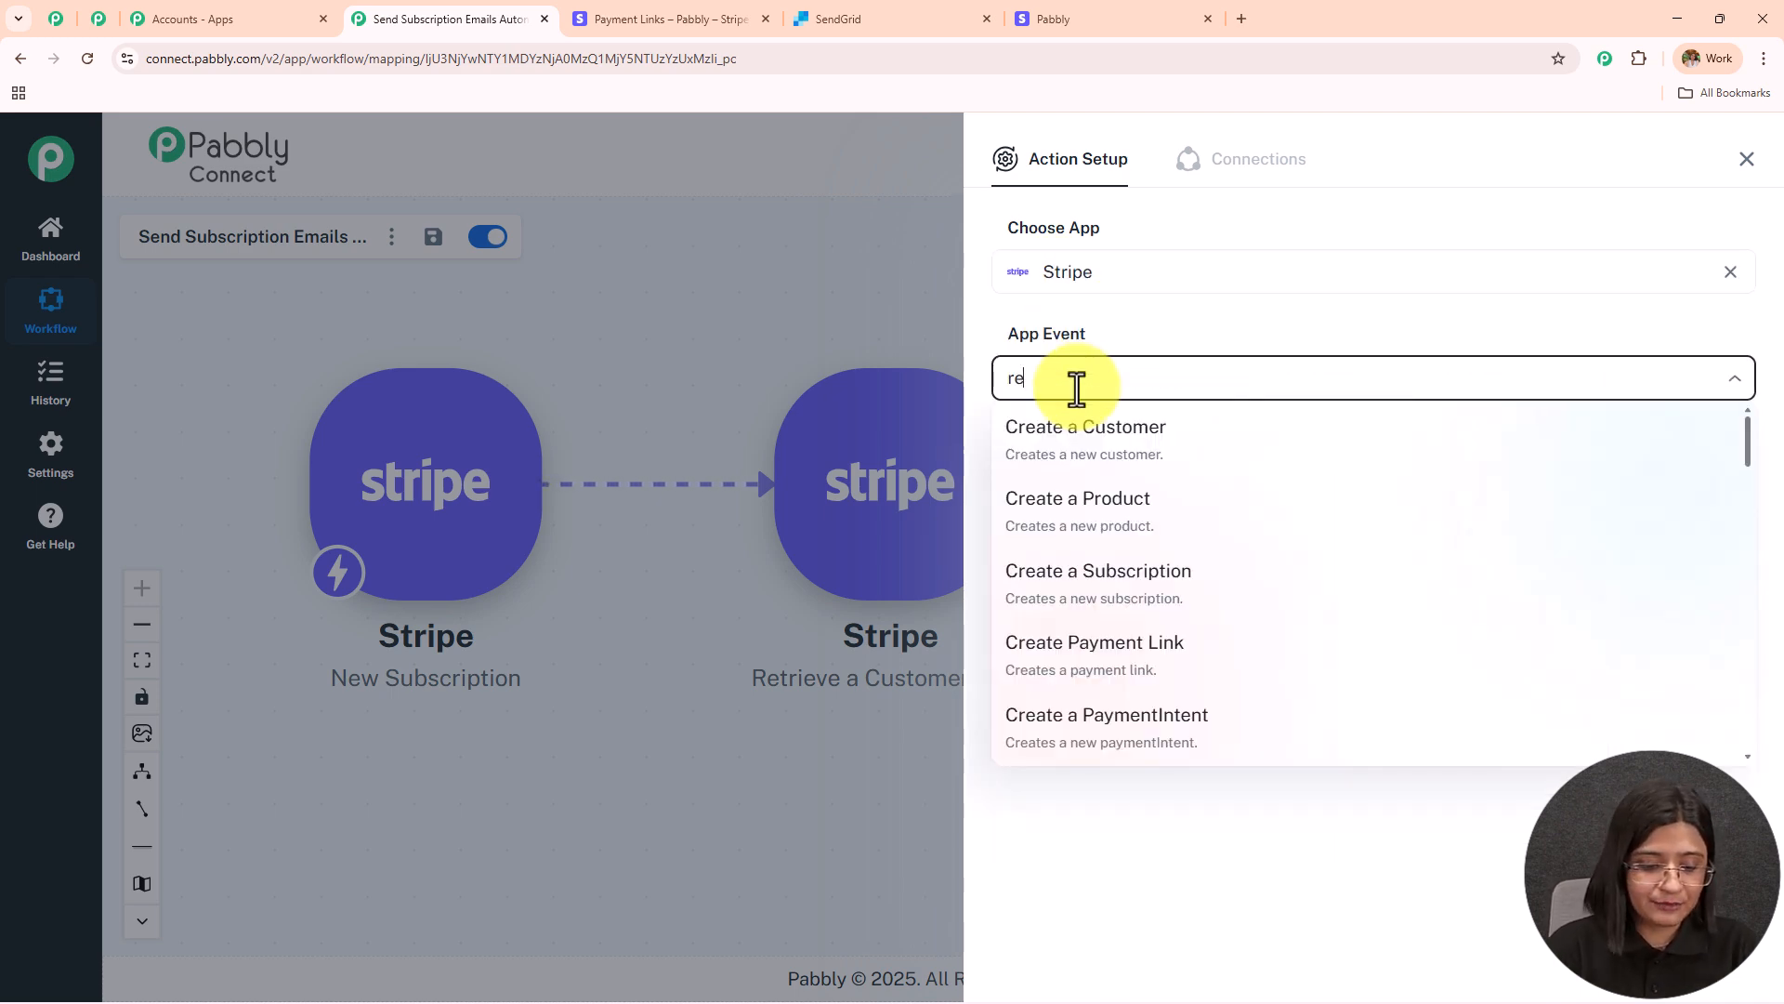
pyautogui.write('trie')
pyautogui.scroll(-8, 1179, 597)
pyautogui.scroll(3, 1176, 595)
pyautogui.click(1197, 573)
pyautogui.click(1067, 452)
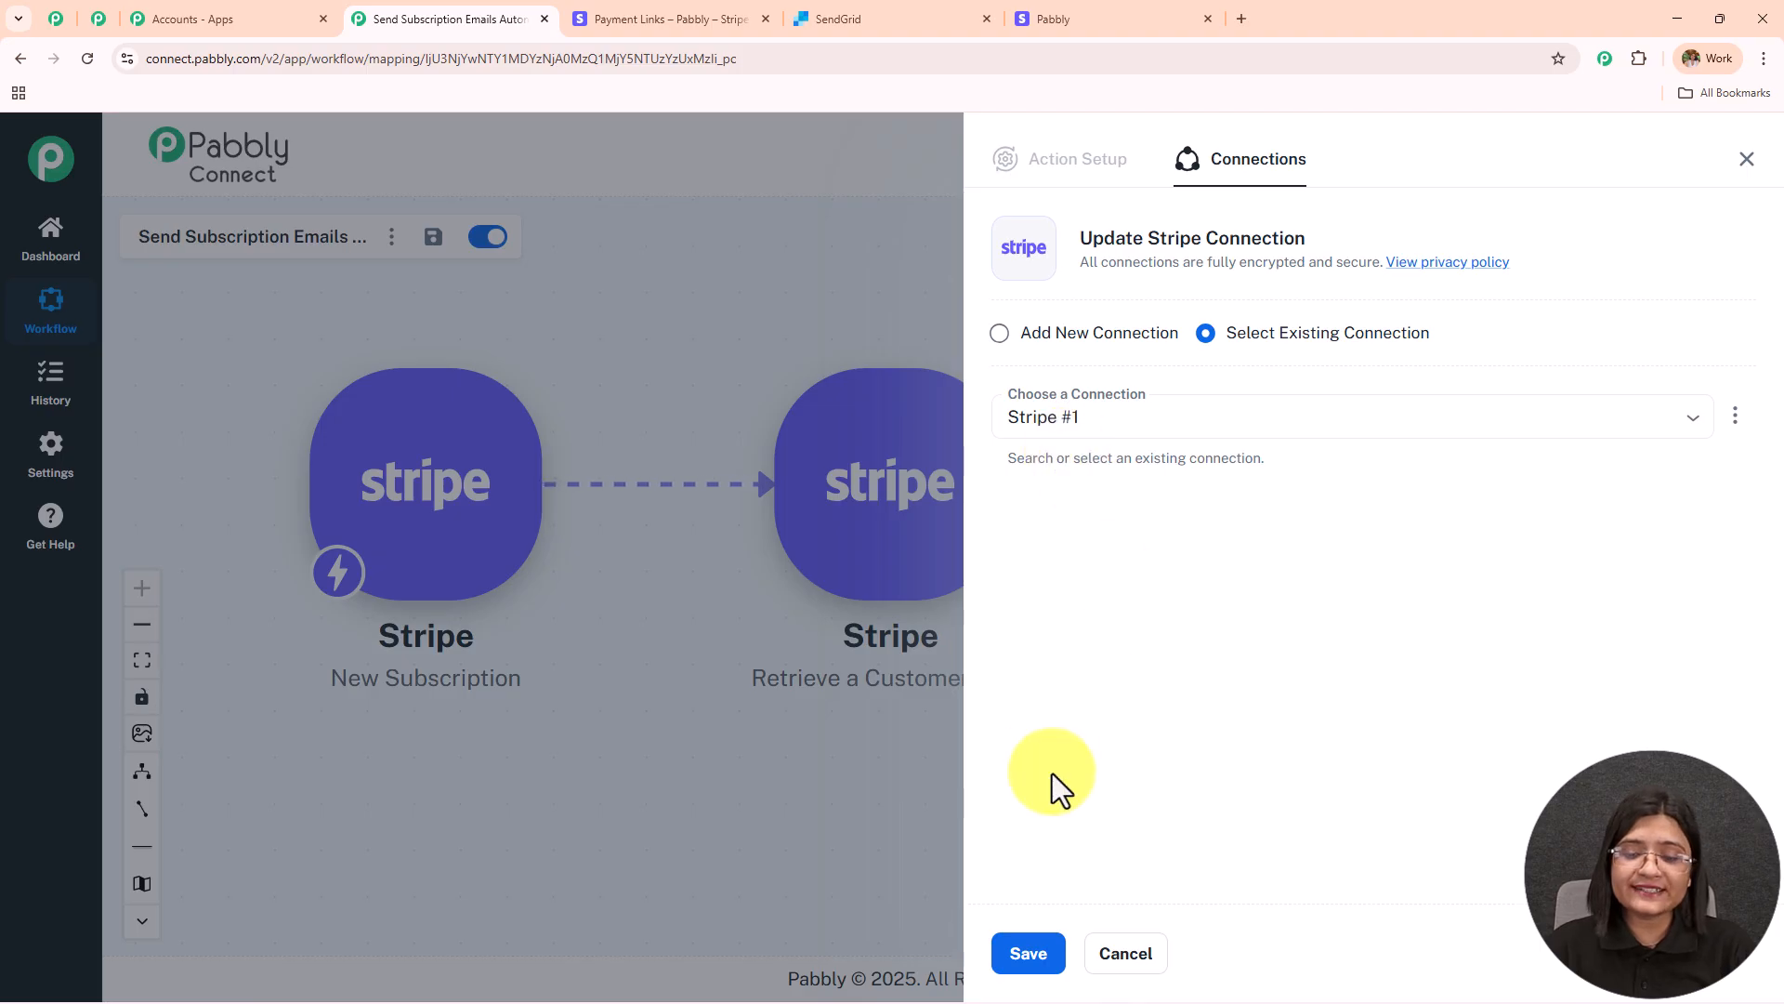
pyautogui.click(1030, 958)
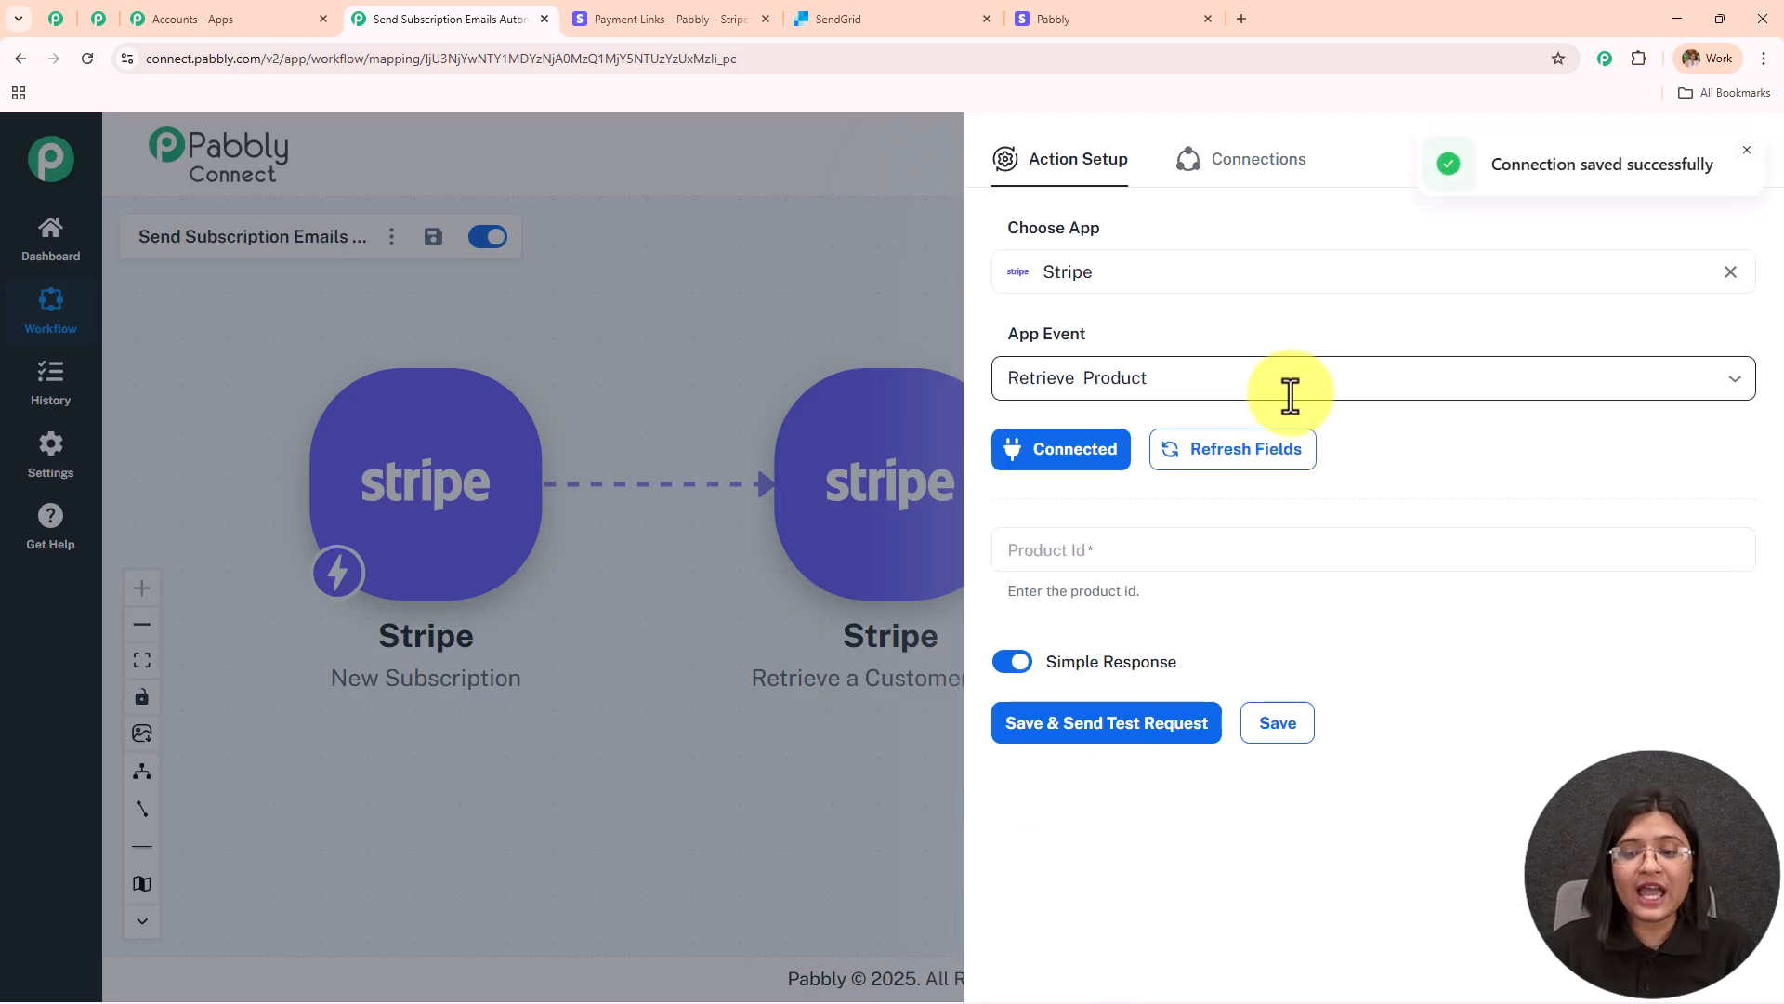
# Step: Map the Product Id to the "data object plan product" value from the Stripe New Subscription step, searching for "product"
pyautogui.click(1241, 563)
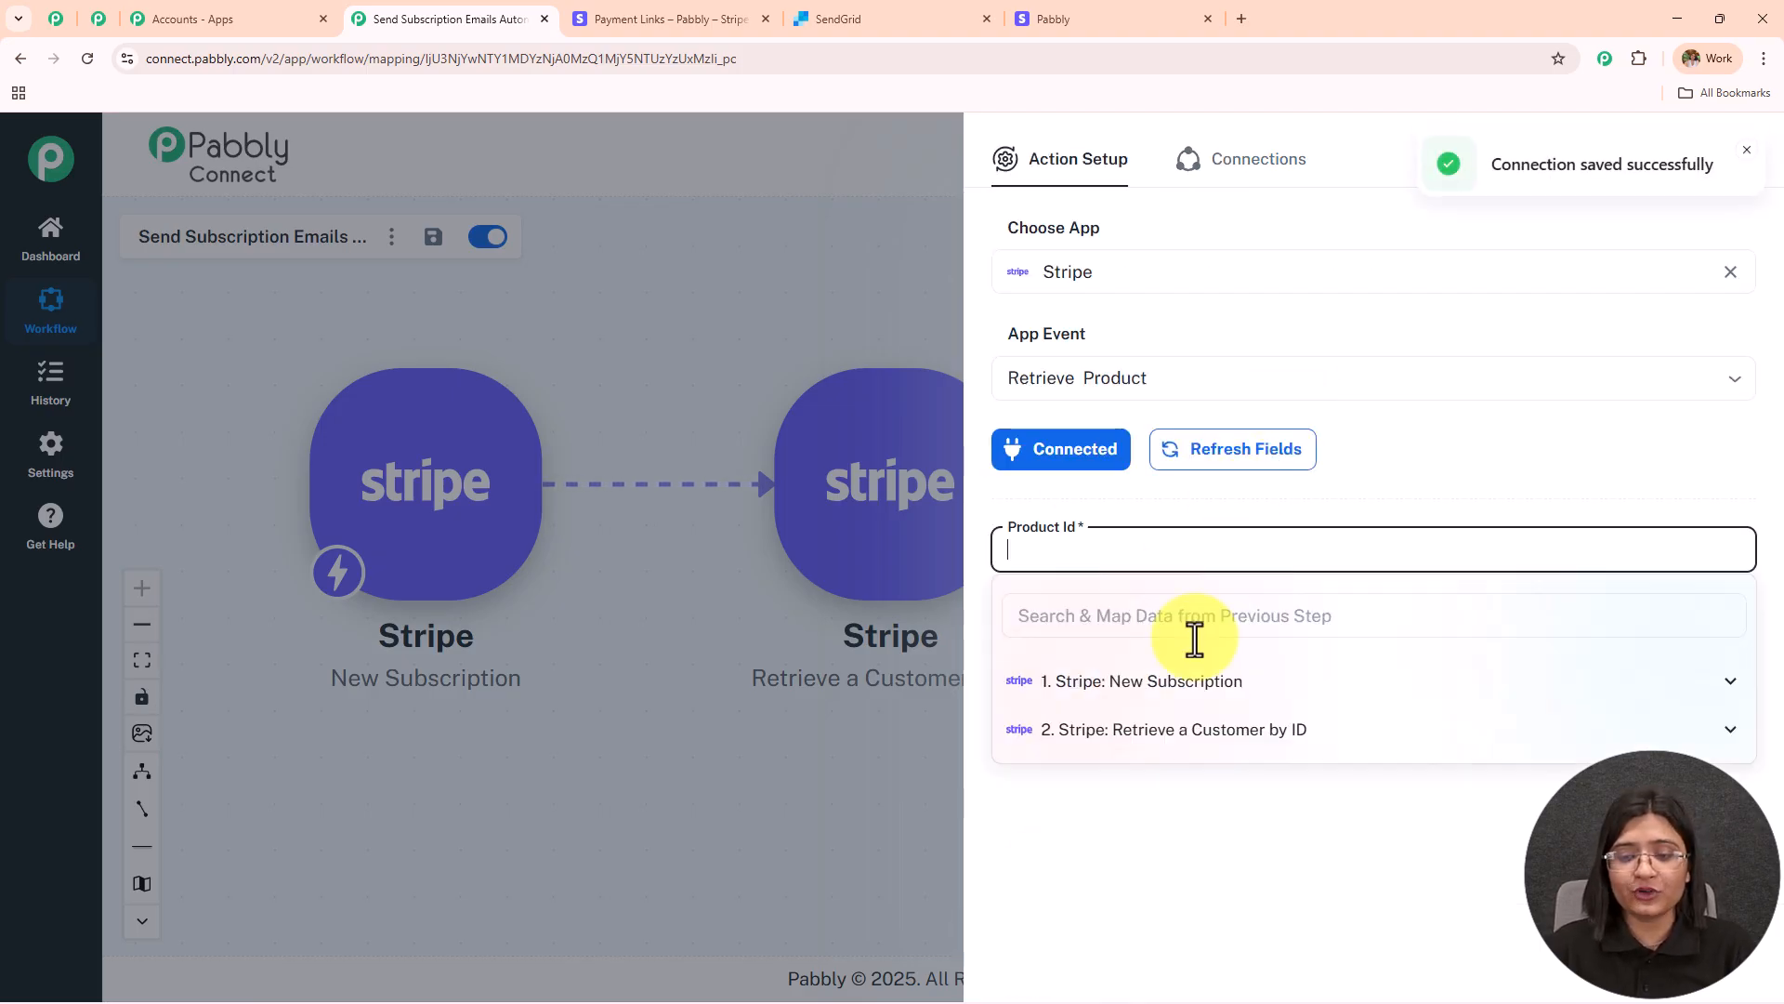
pyautogui.click(1181, 690)
pyautogui.click(1129, 616)
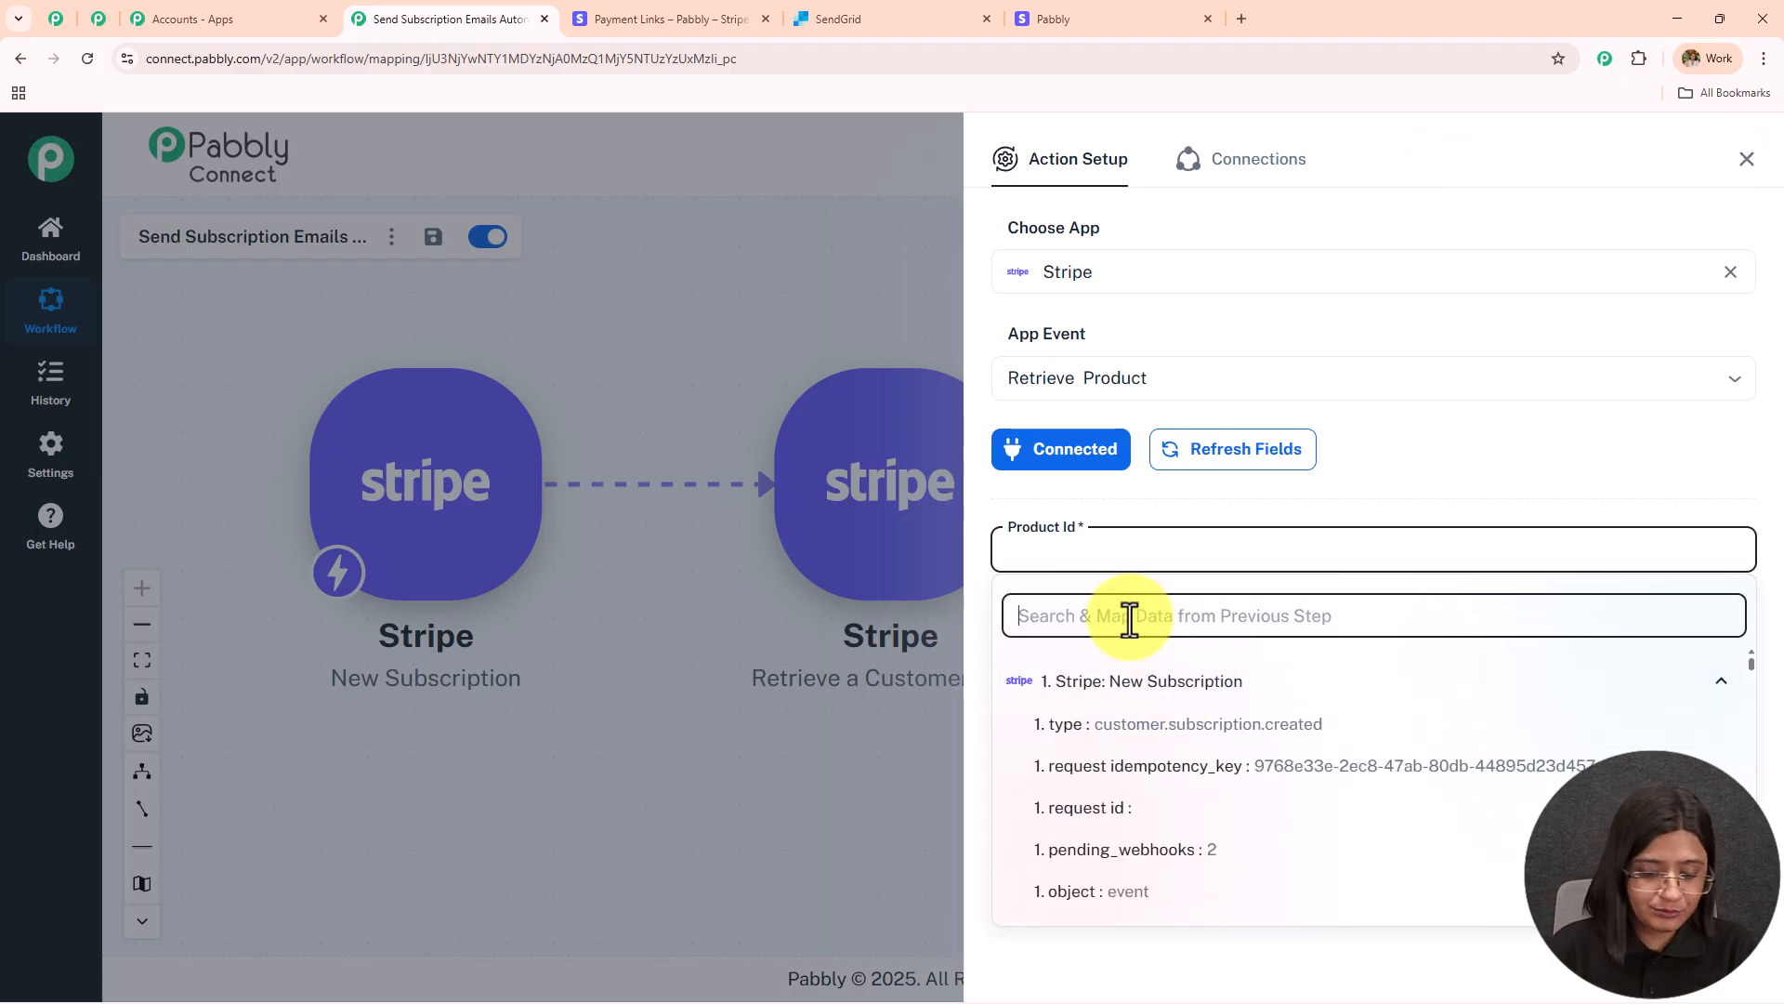
pyautogui.write('product')
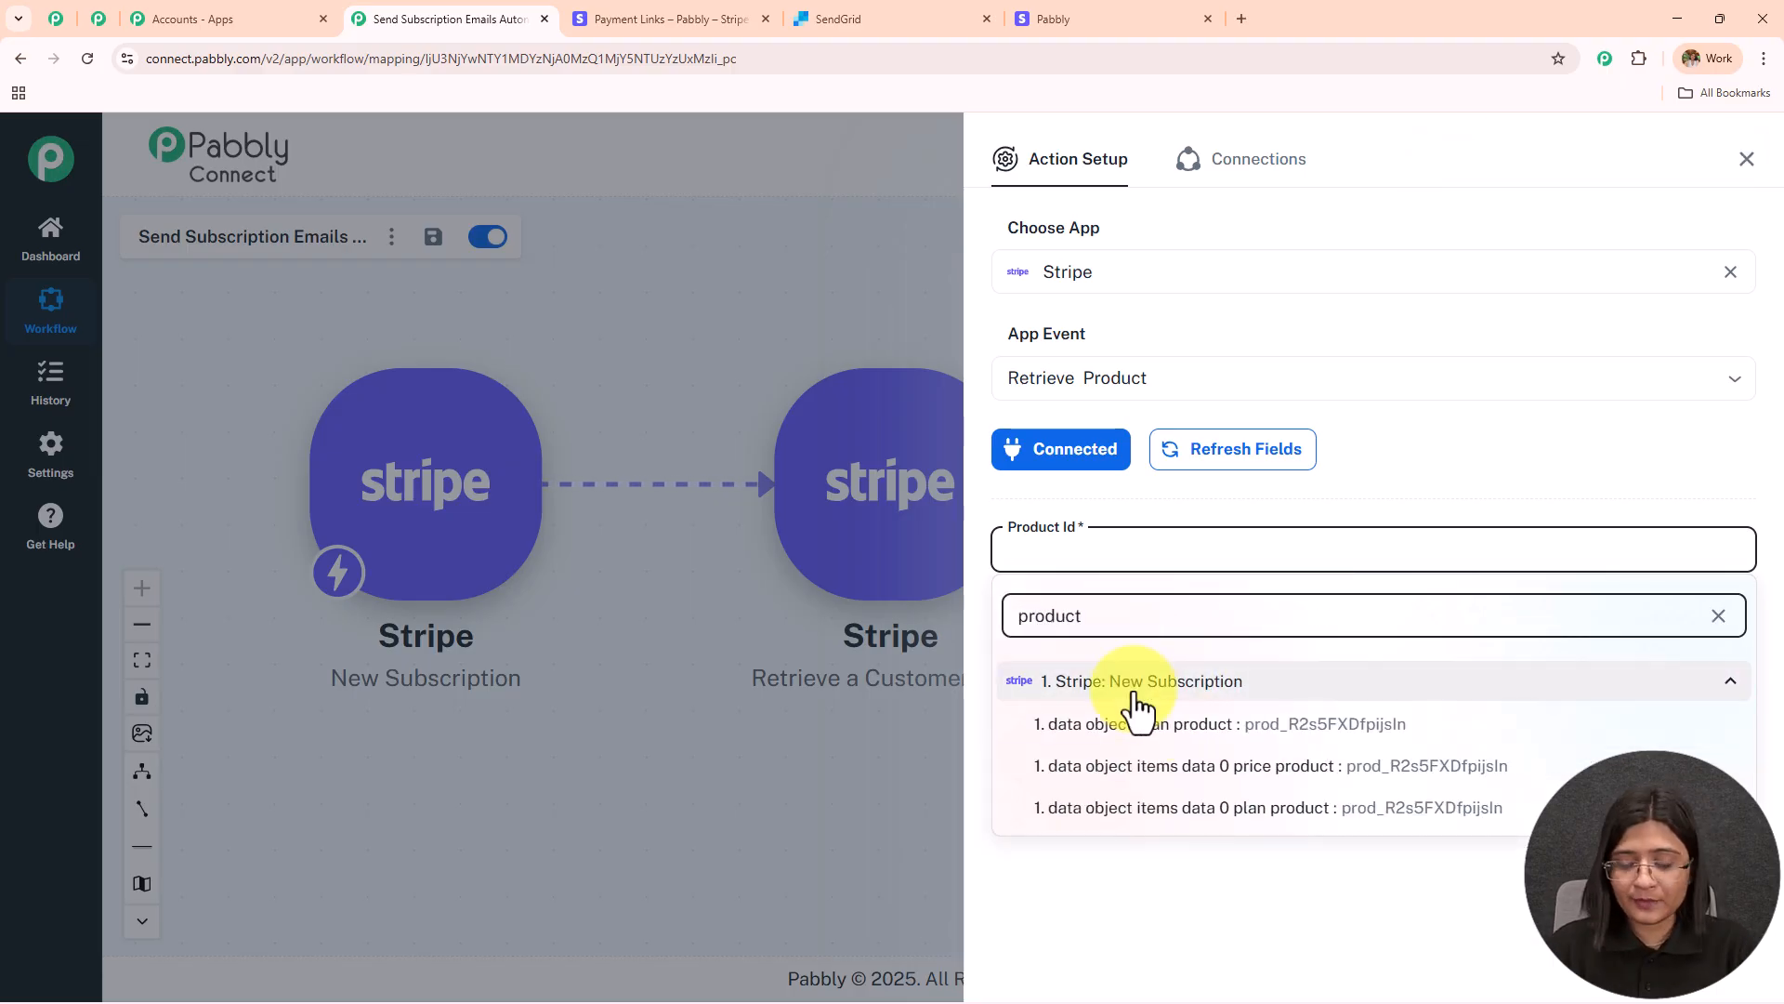
pyautogui.click(1241, 725)
pyautogui.click(1410, 465)
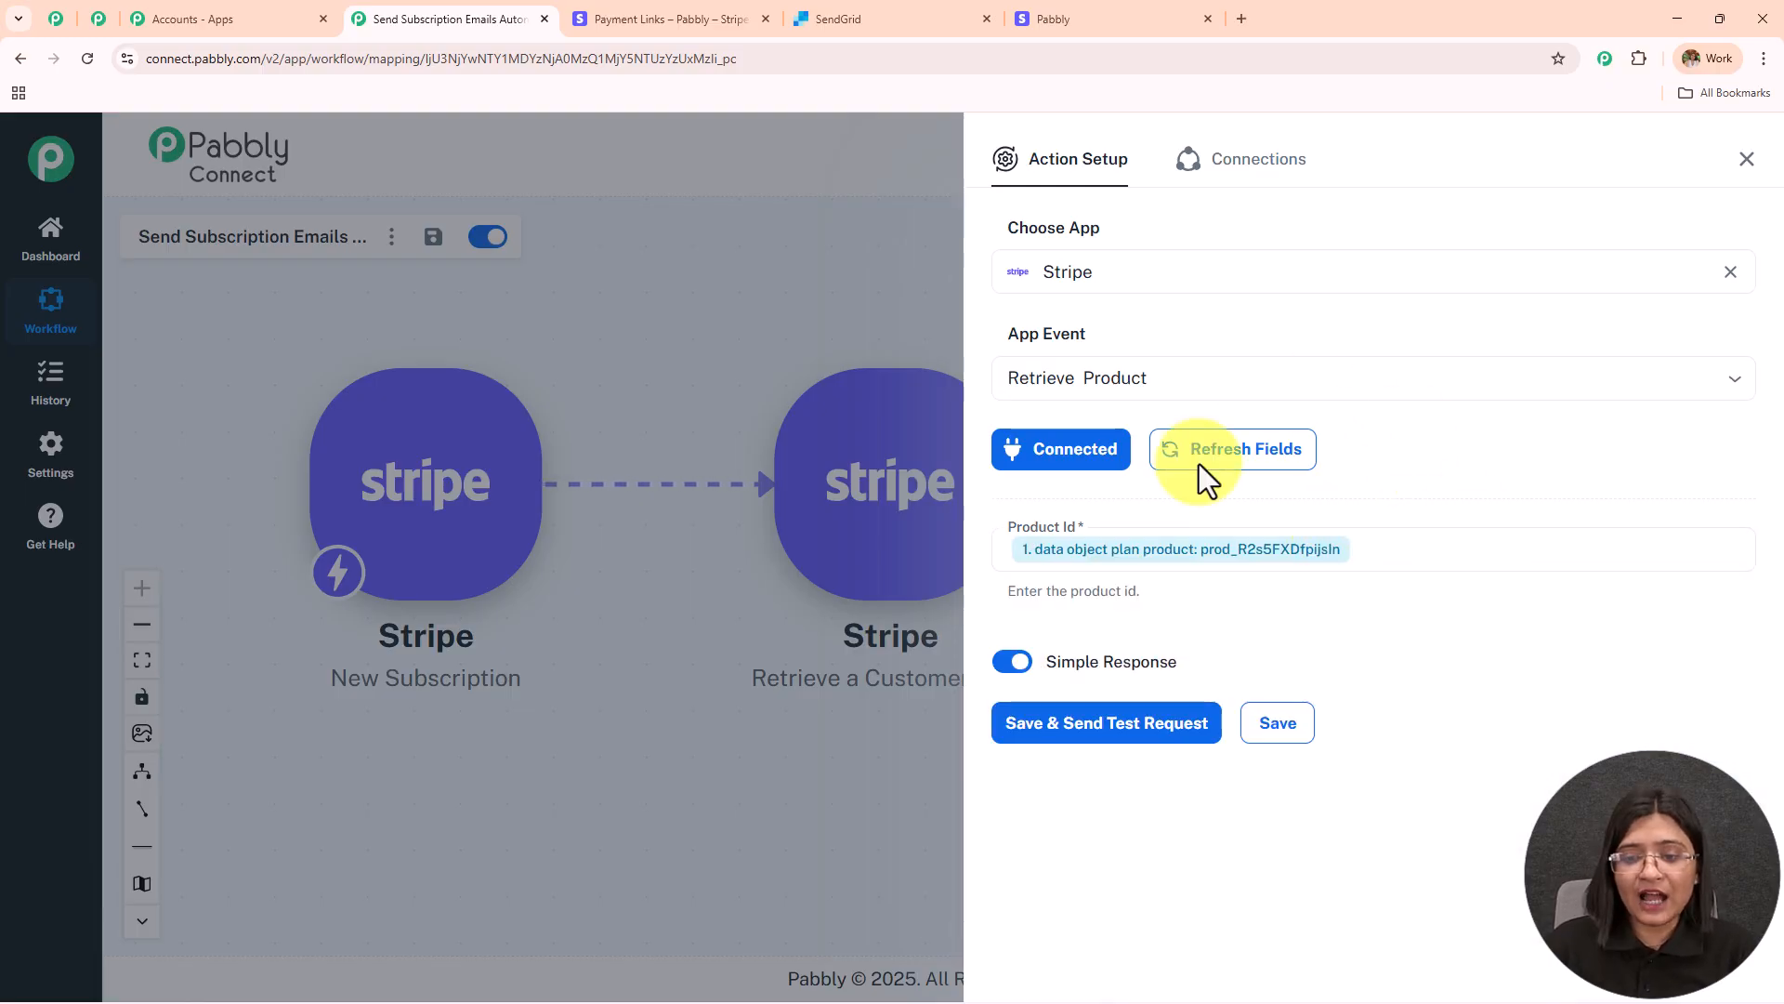
# Step: Save the Retrieve Product action, send a test request and review the returned product details, including the name
pyautogui.click(1169, 730)
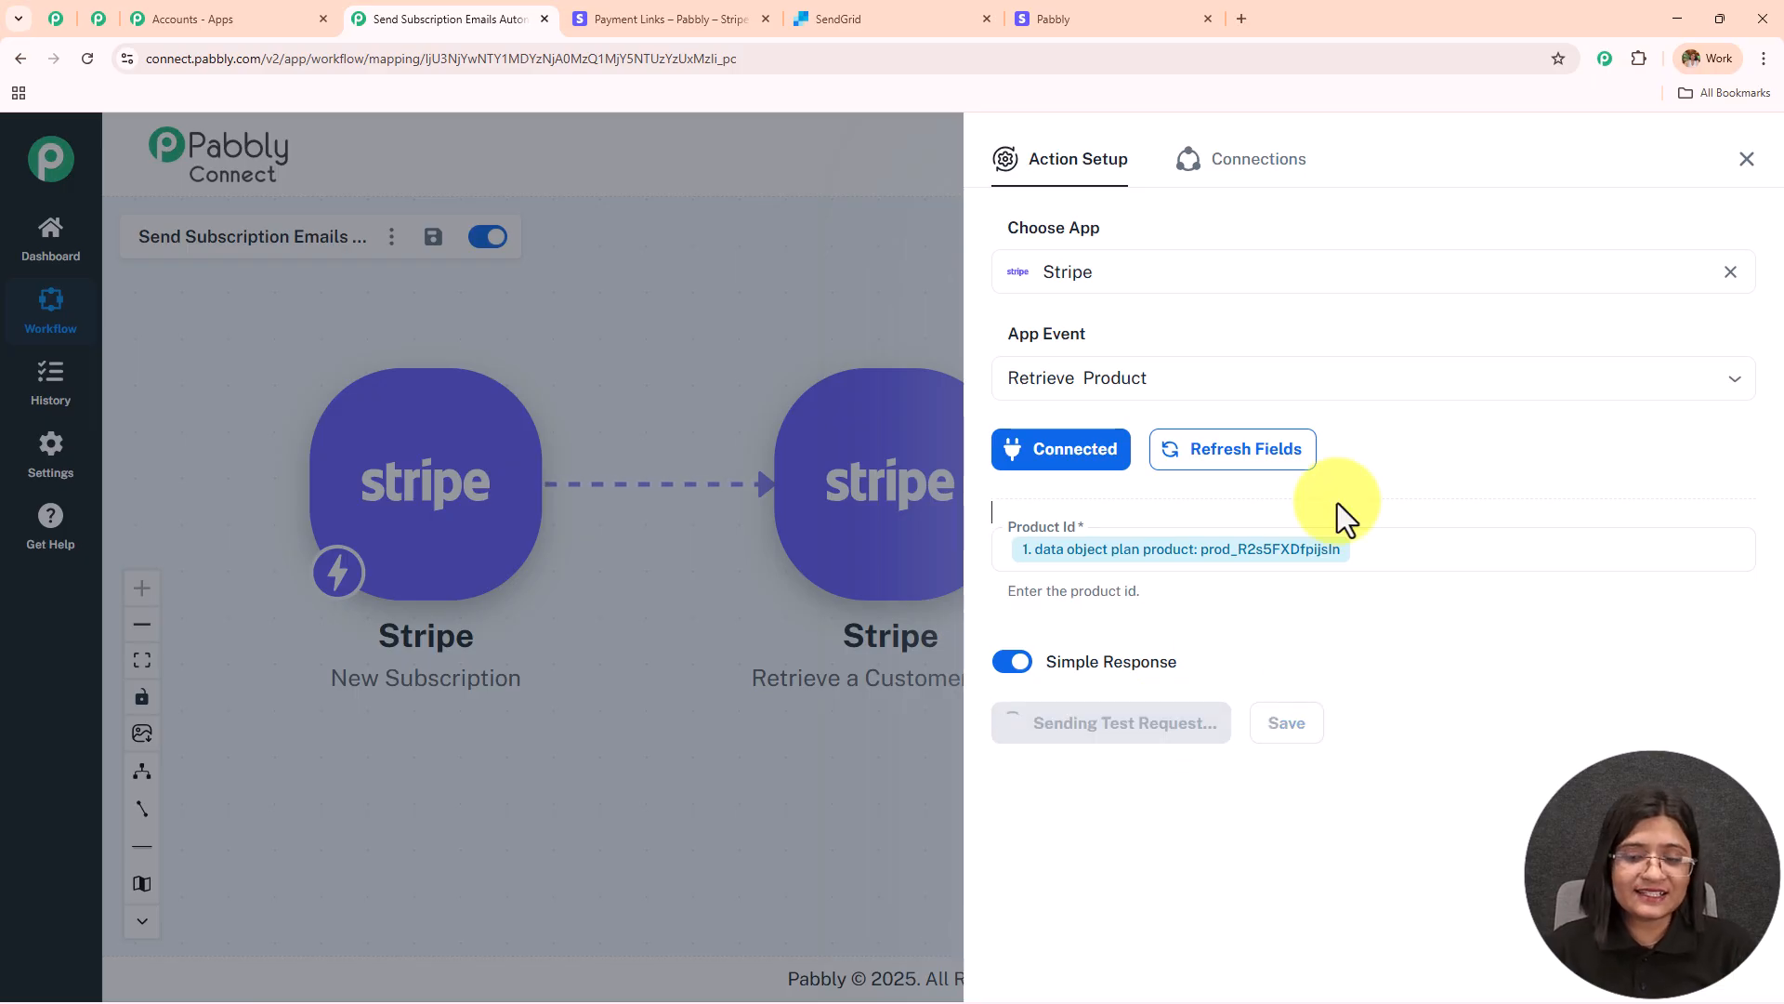
pyautogui.scroll(-7, 1340, 518)
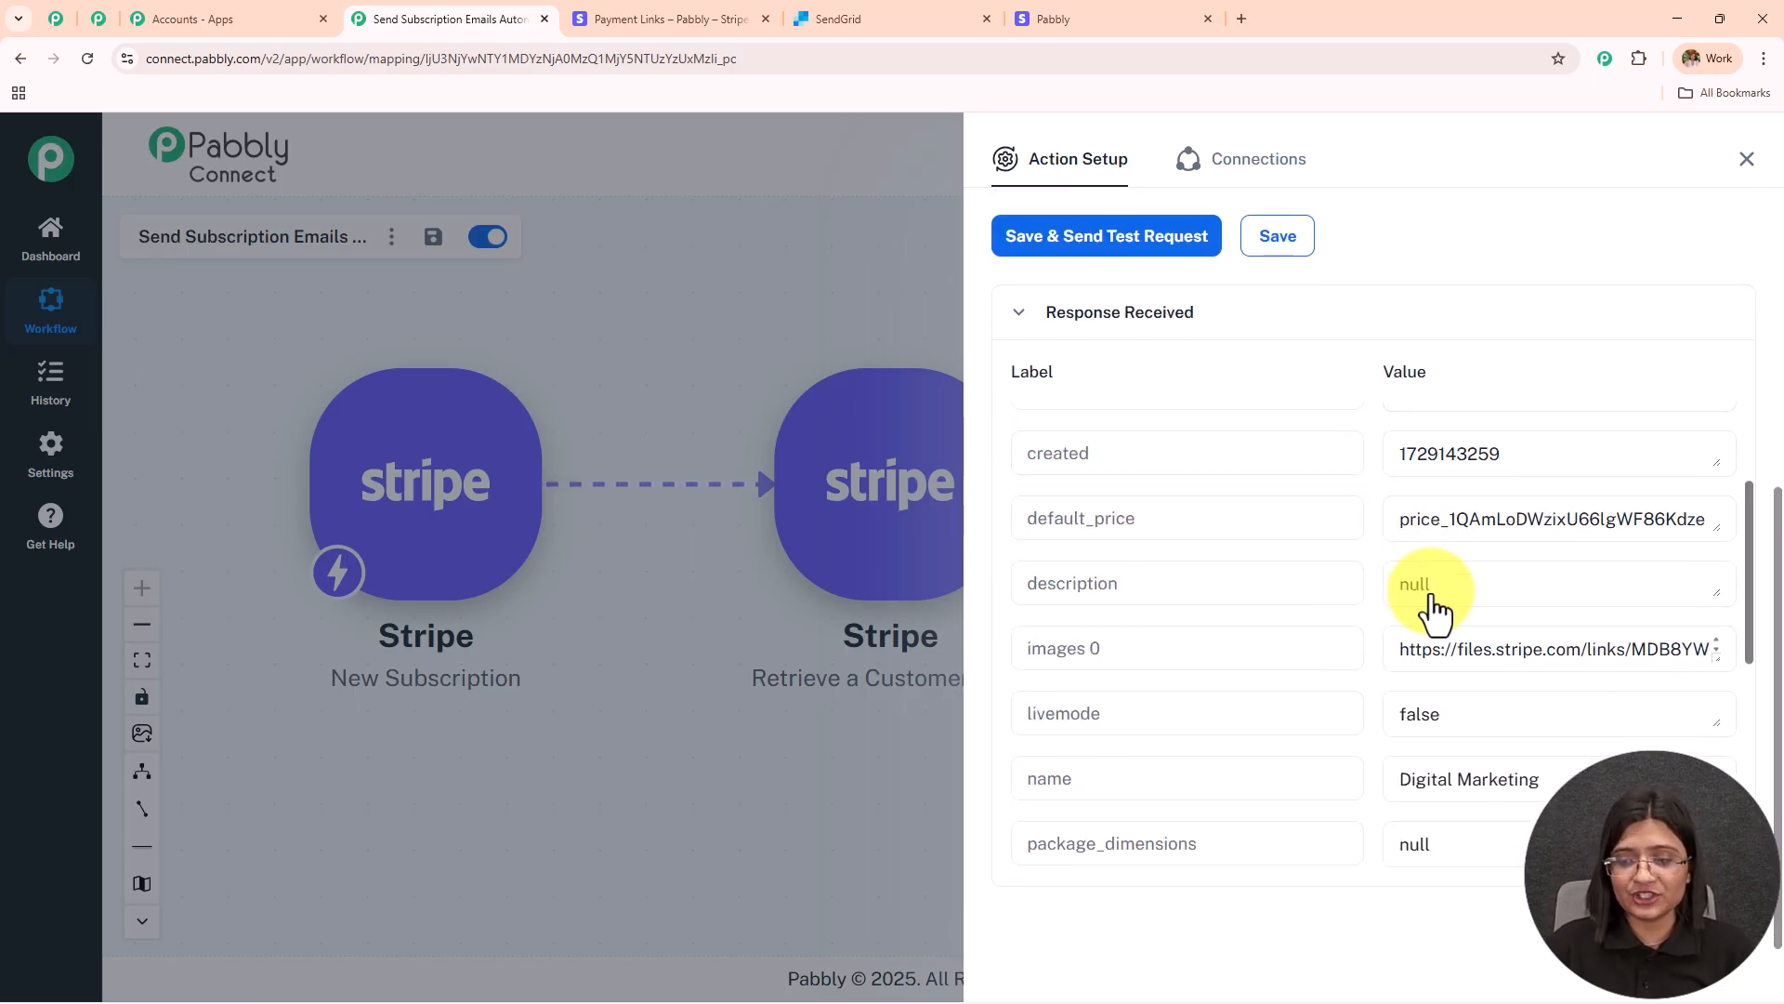
pyautogui.scroll(-3, 1431, 595)
pyautogui.moveTo(1546, 504); pyautogui.dragTo(1338, 507)
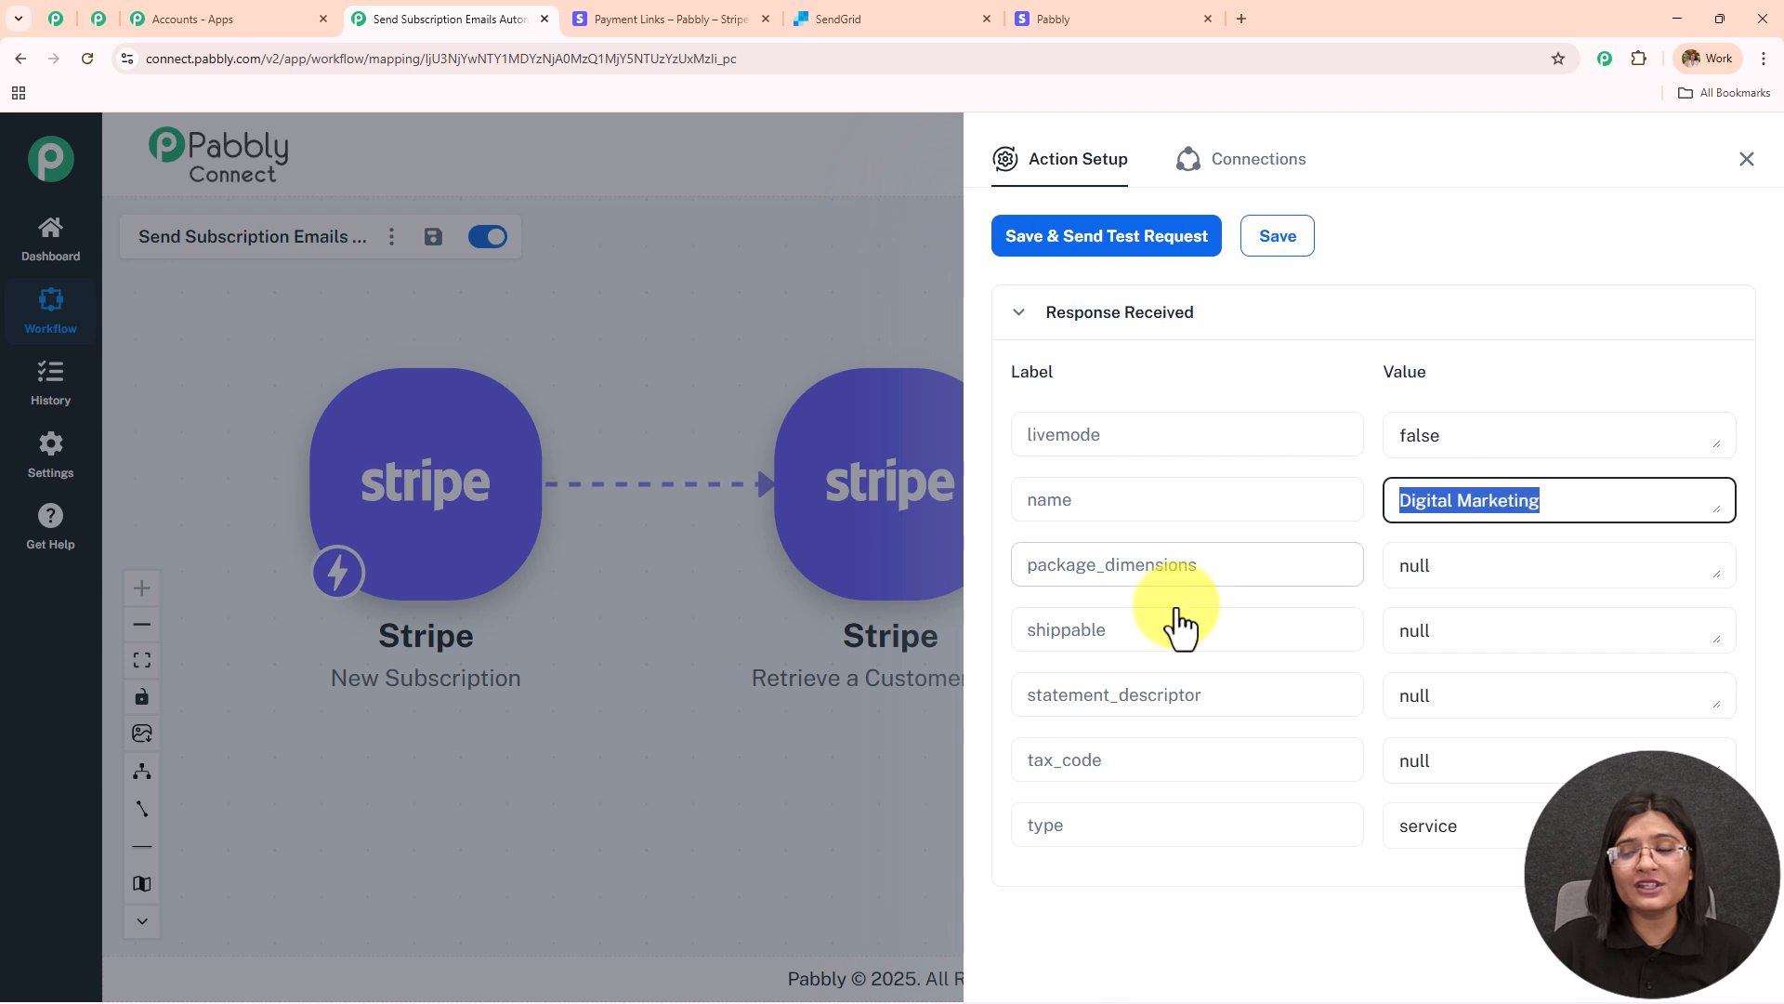
pyautogui.scroll(-3, 1185, 621)
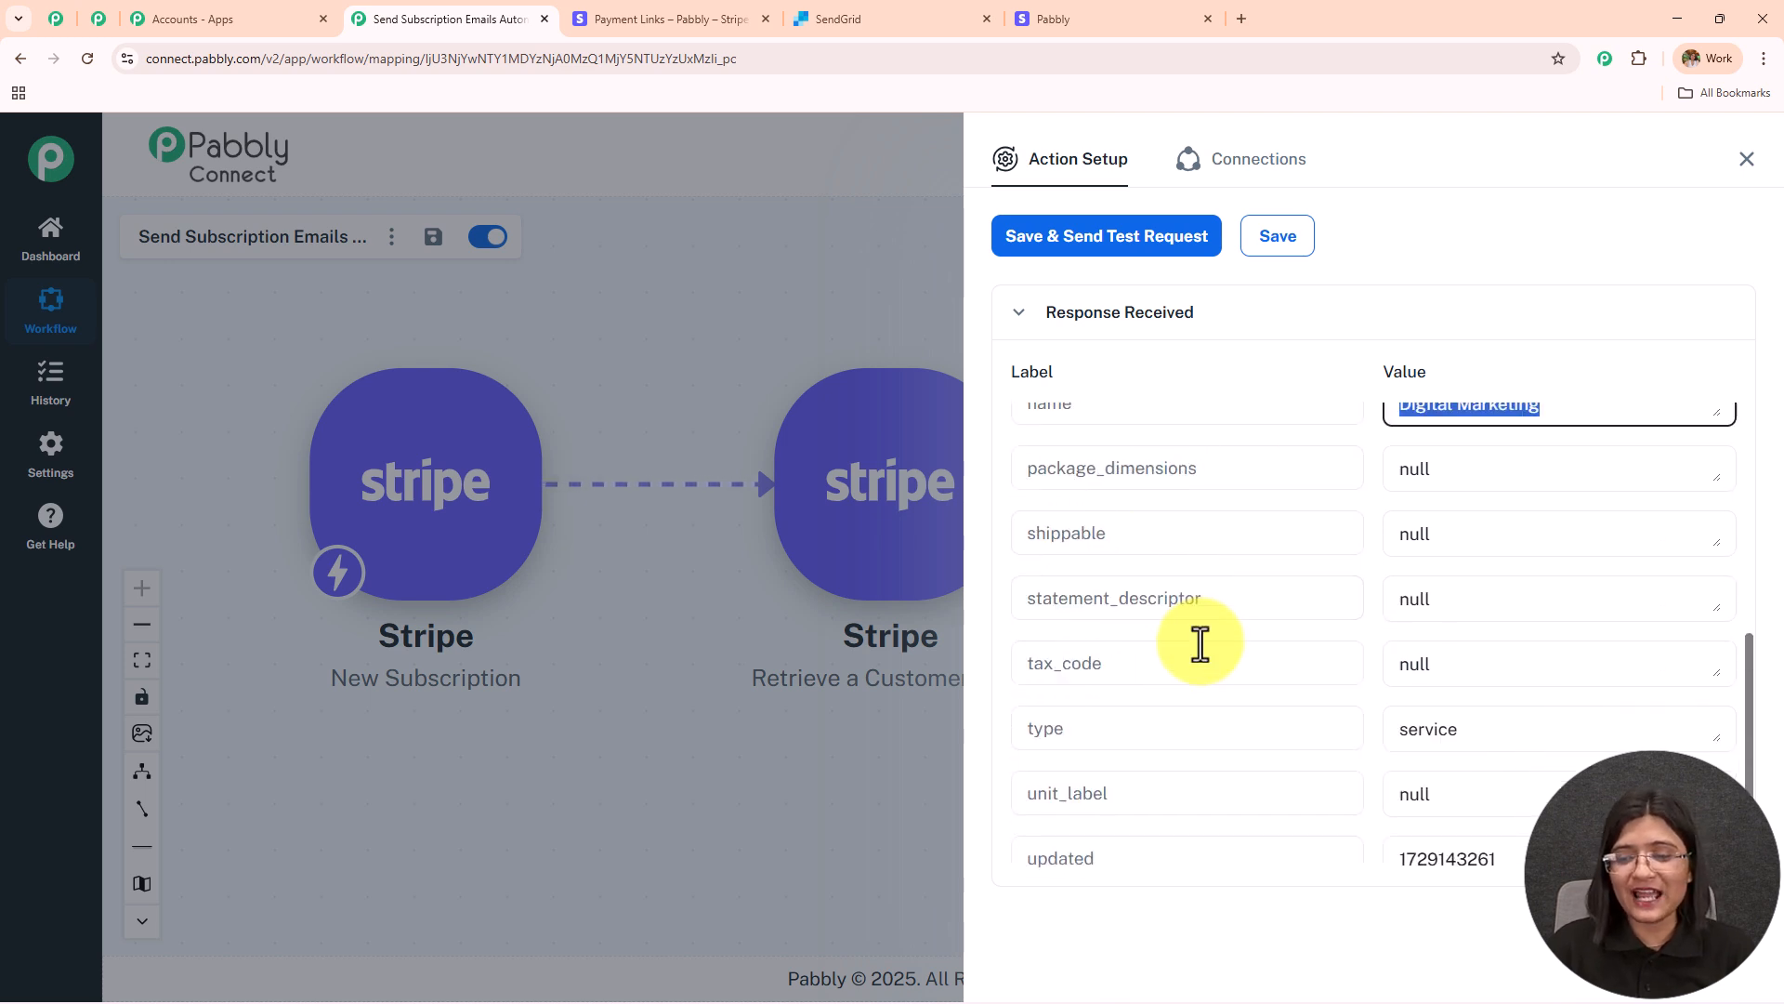
pyautogui.scroll(10, 1199, 642)
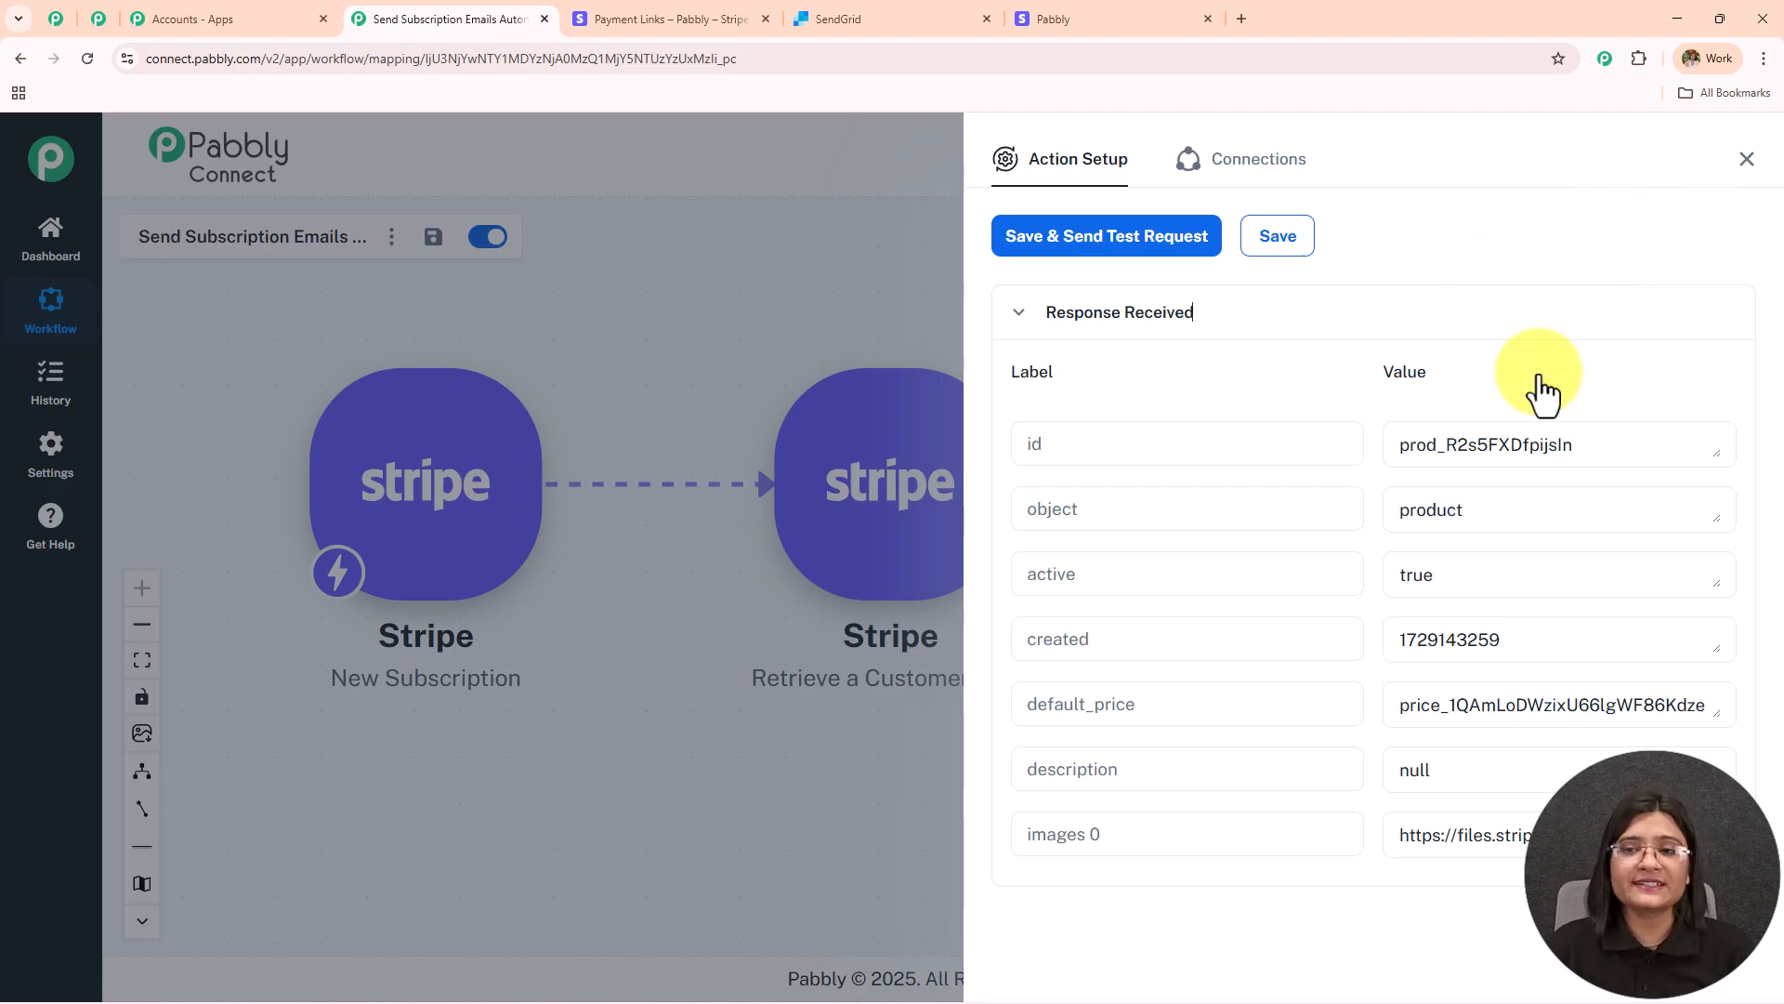
# Step: Review the Product Id mapping and the available New Subscription data, and close the Retrieve Product action's setup
pyautogui.scroll(4, 1535, 383)
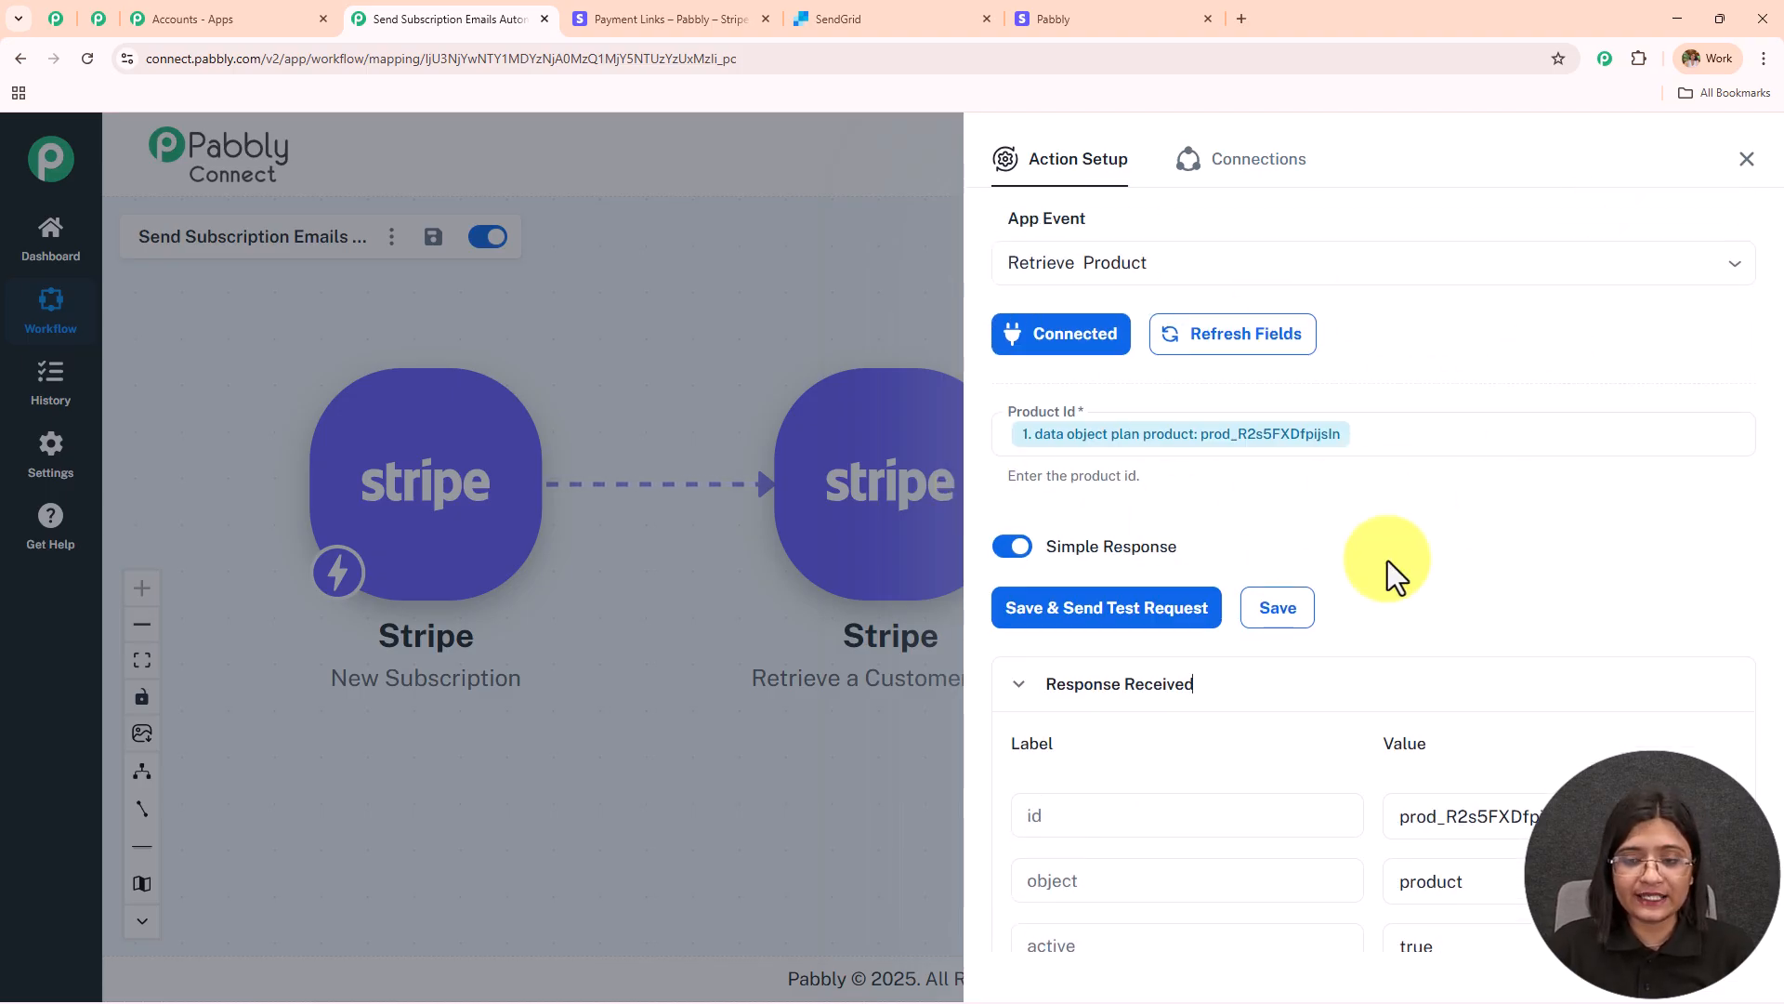
pyautogui.scroll(1, 1388, 560)
pyautogui.scroll(1, 1388, 560)
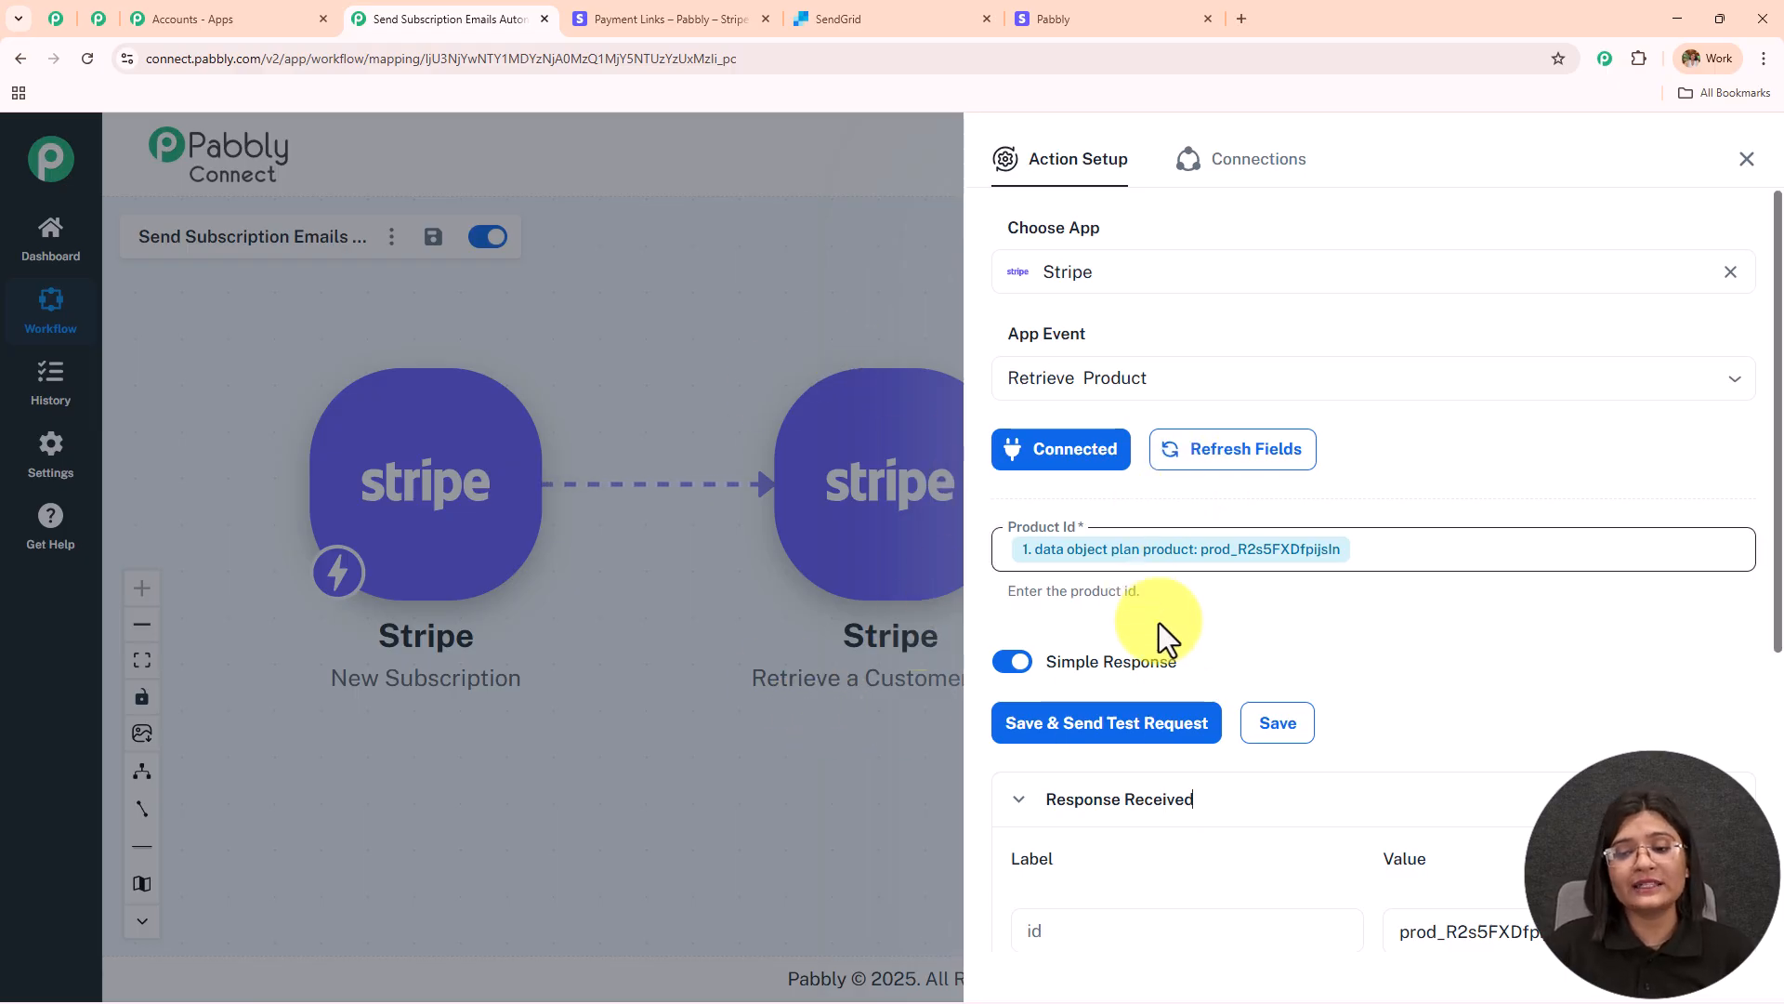
pyautogui.click(1577, 556)
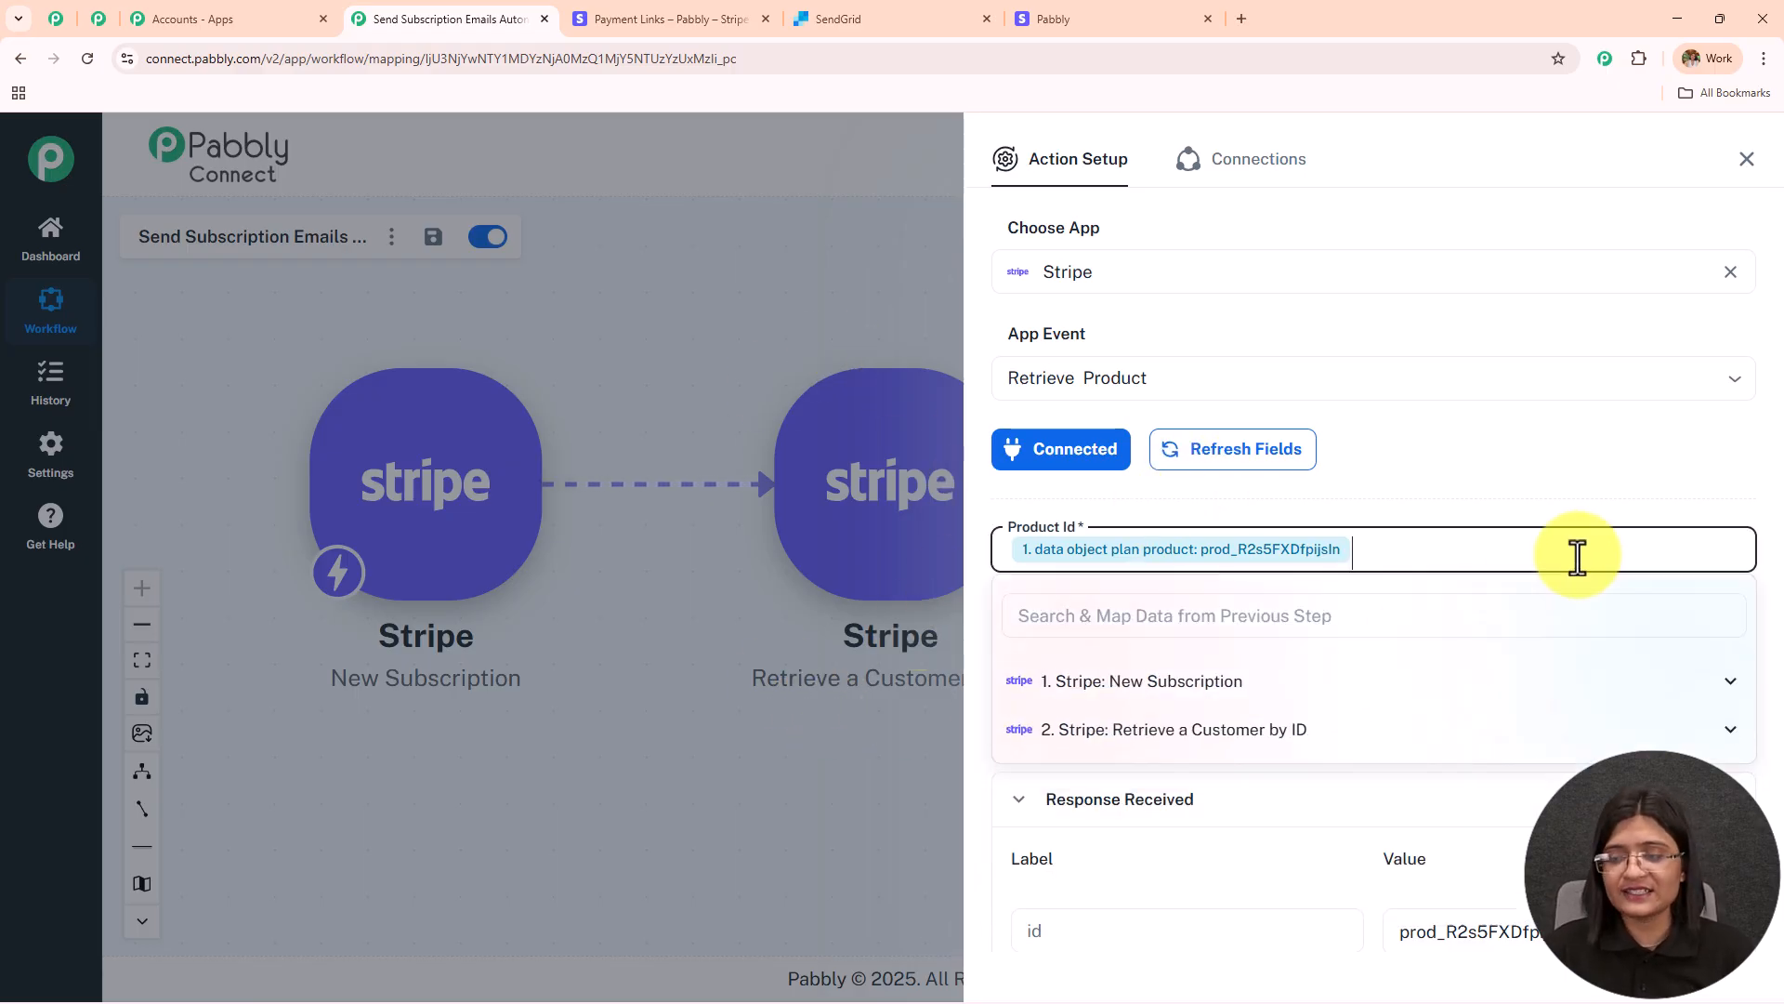
pyautogui.click(1180, 686)
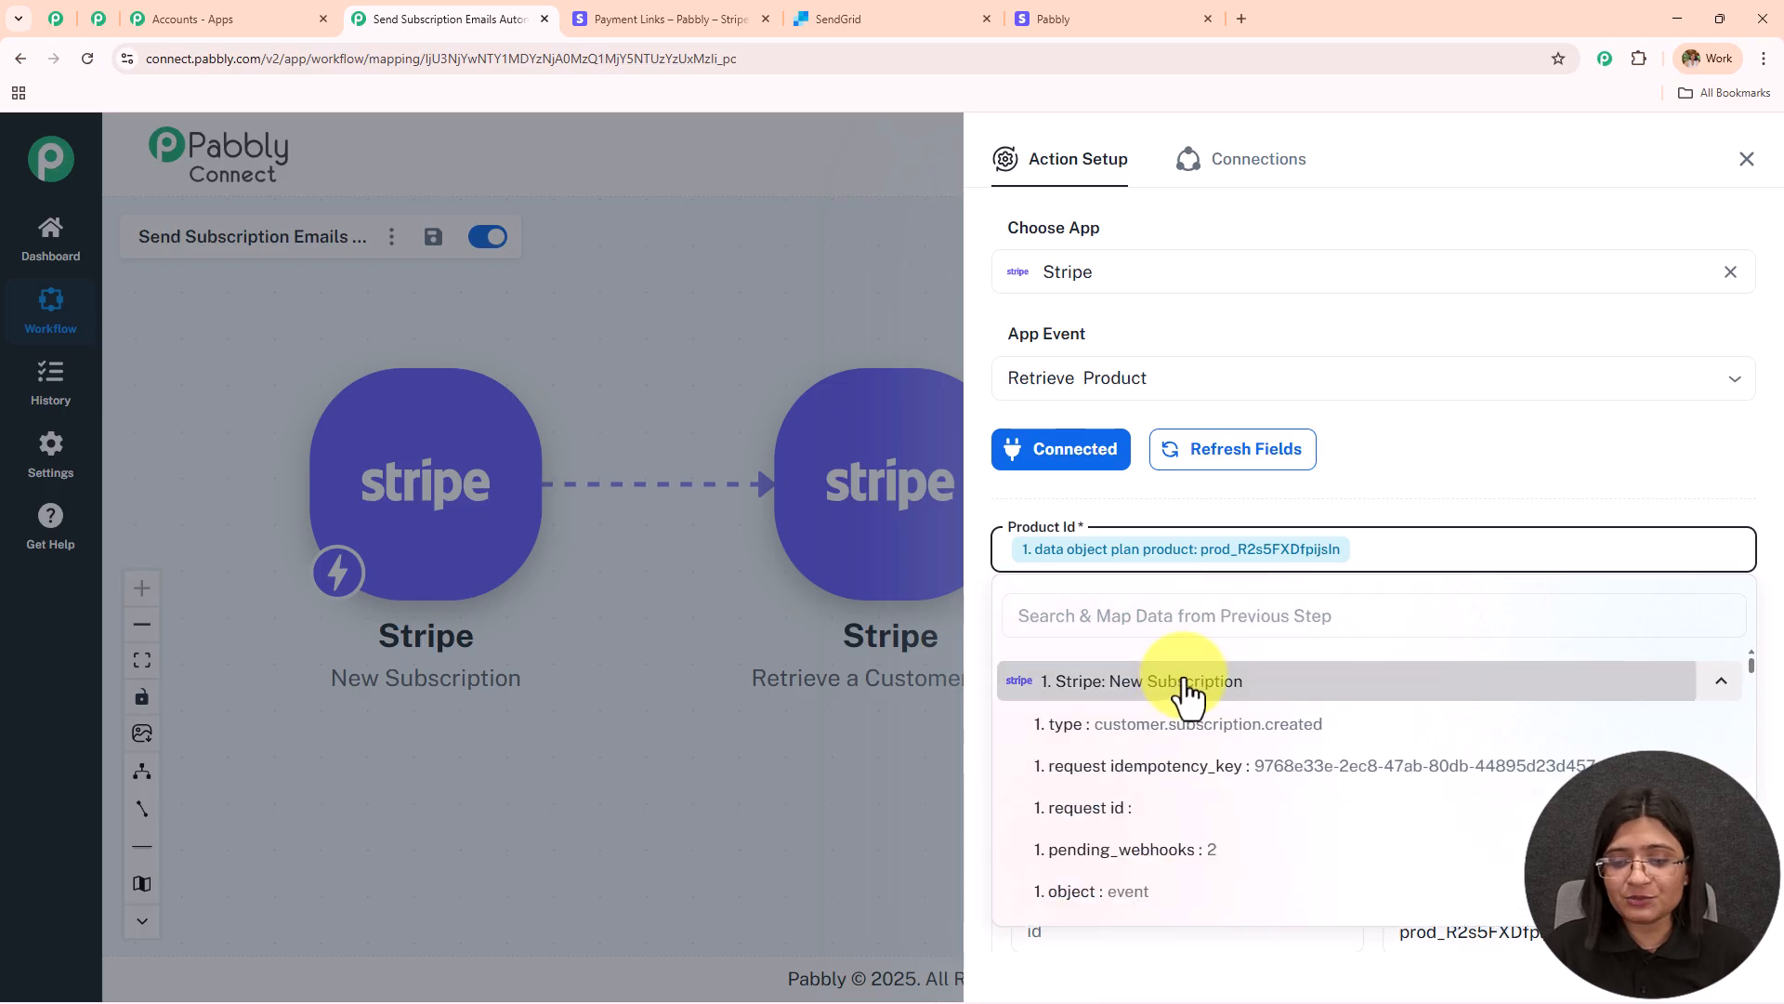
pyautogui.scroll(-5, 1213, 871)
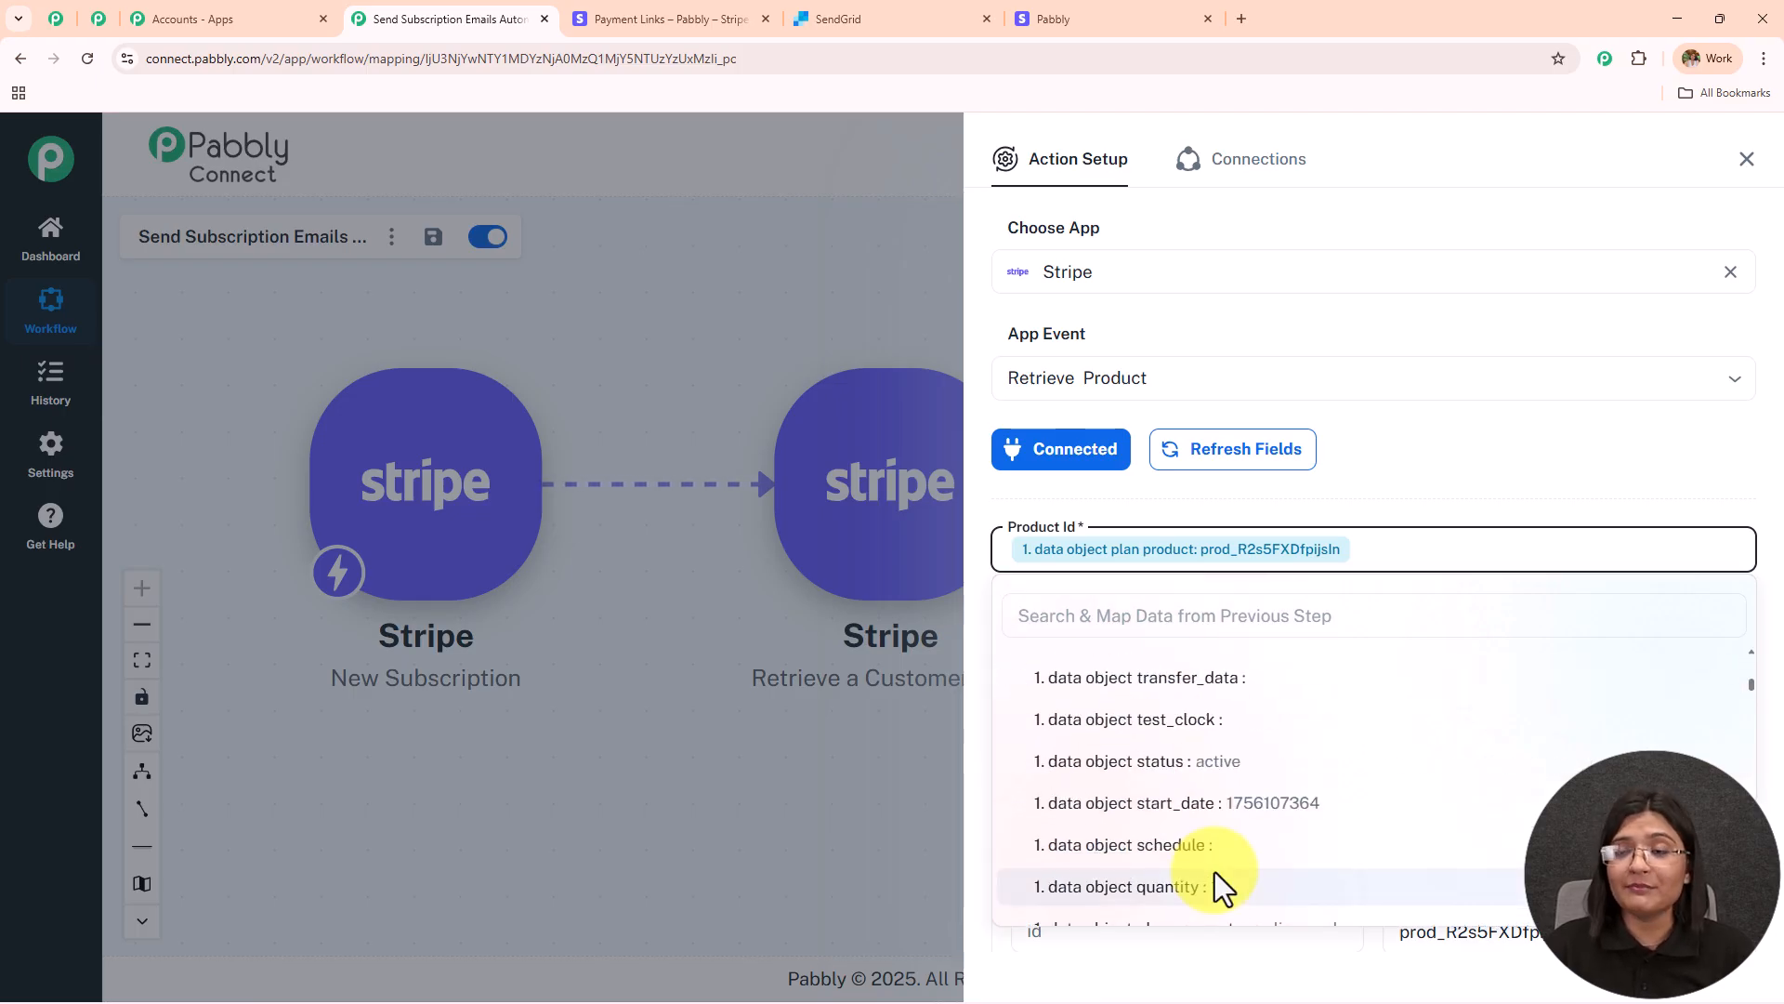
pyautogui.click(1483, 459)
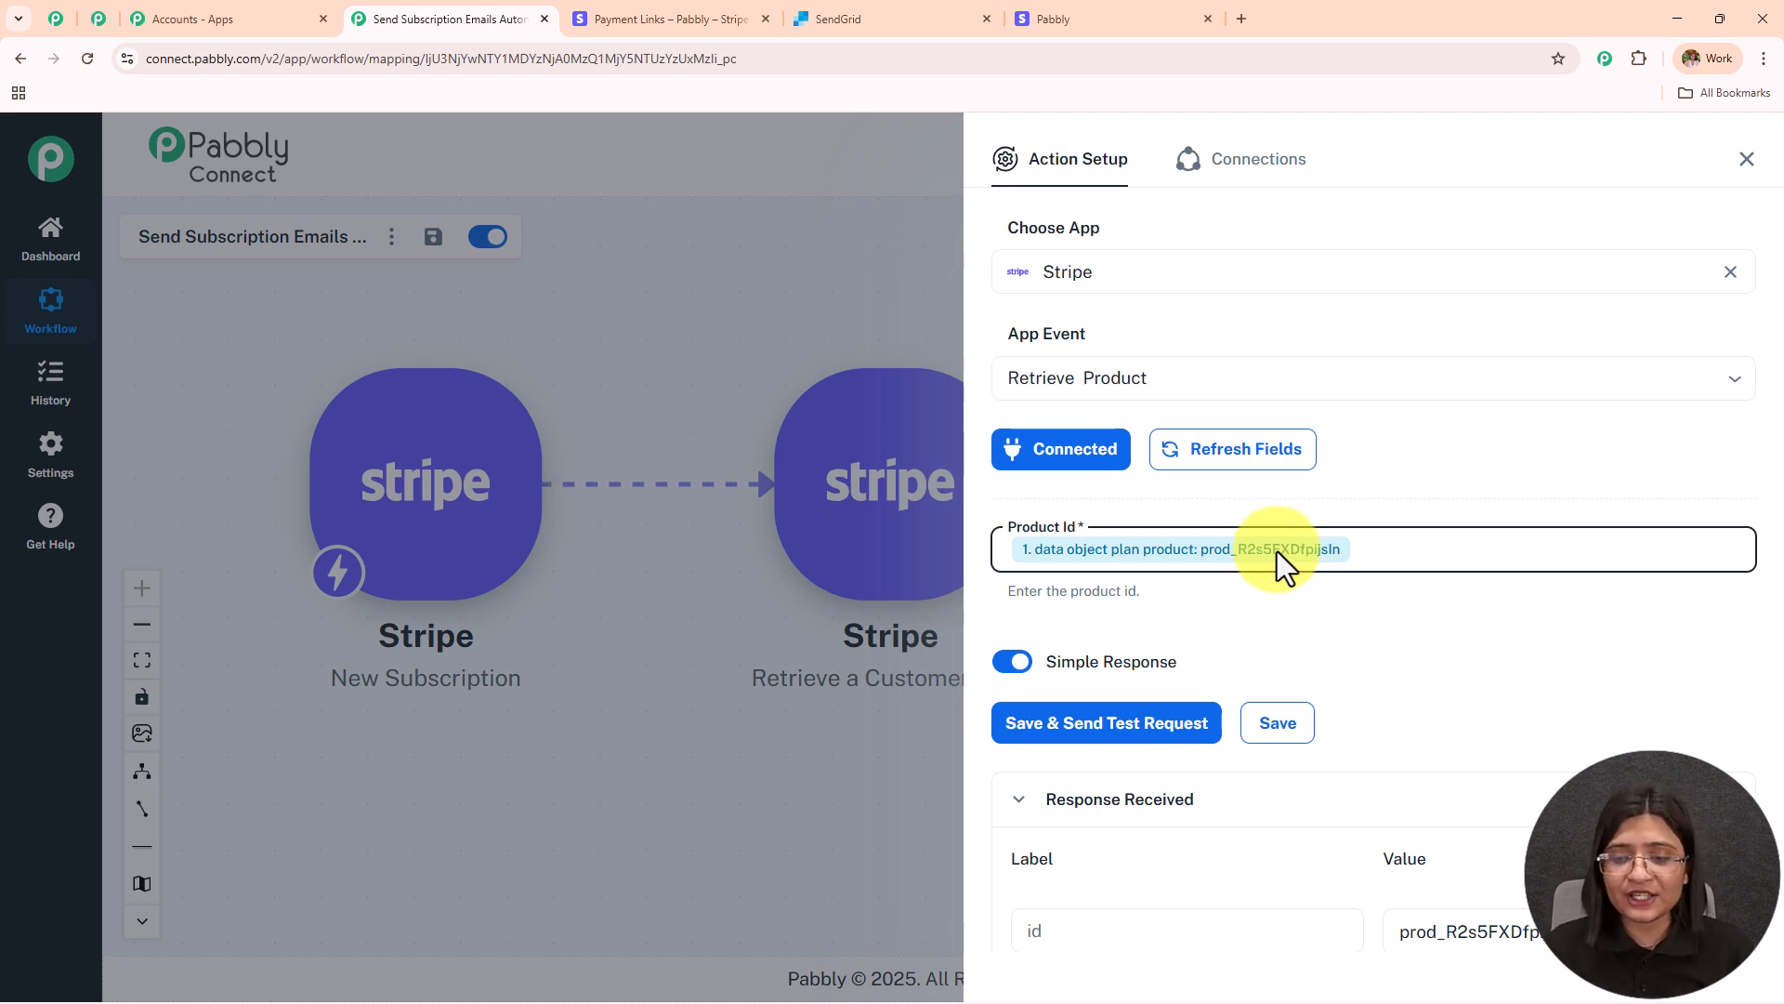
pyautogui.click(1388, 550)
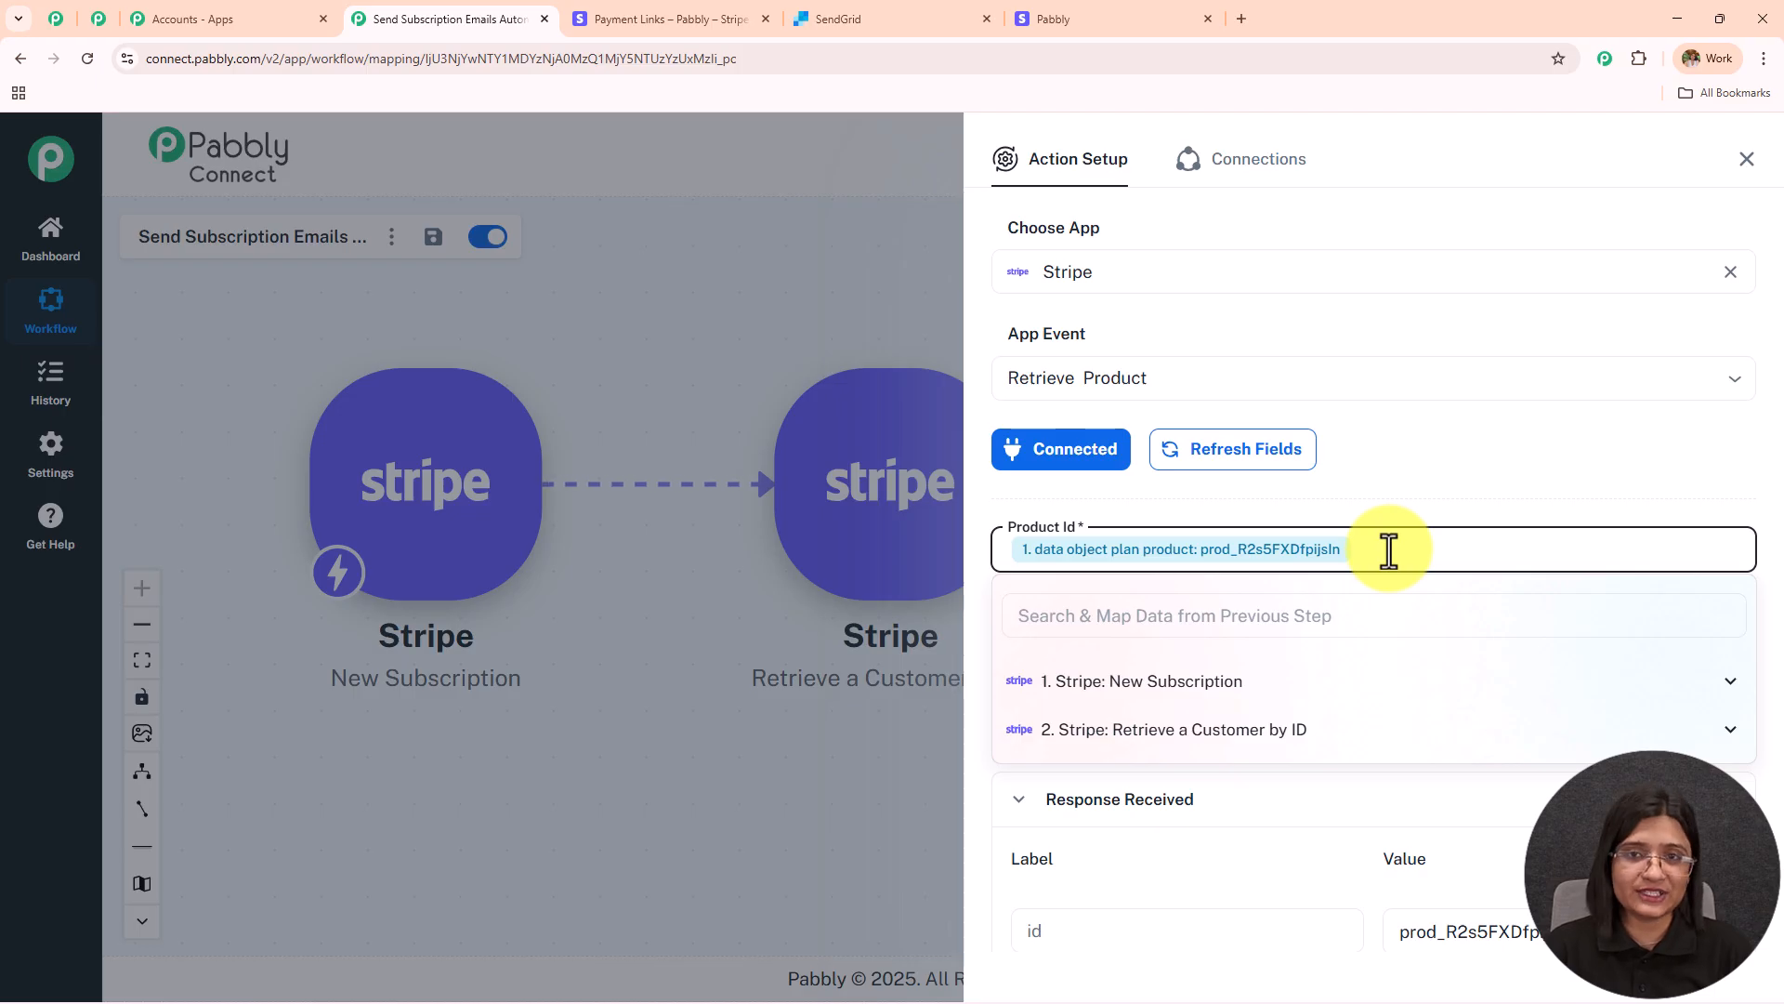
pyautogui.click(1747, 159)
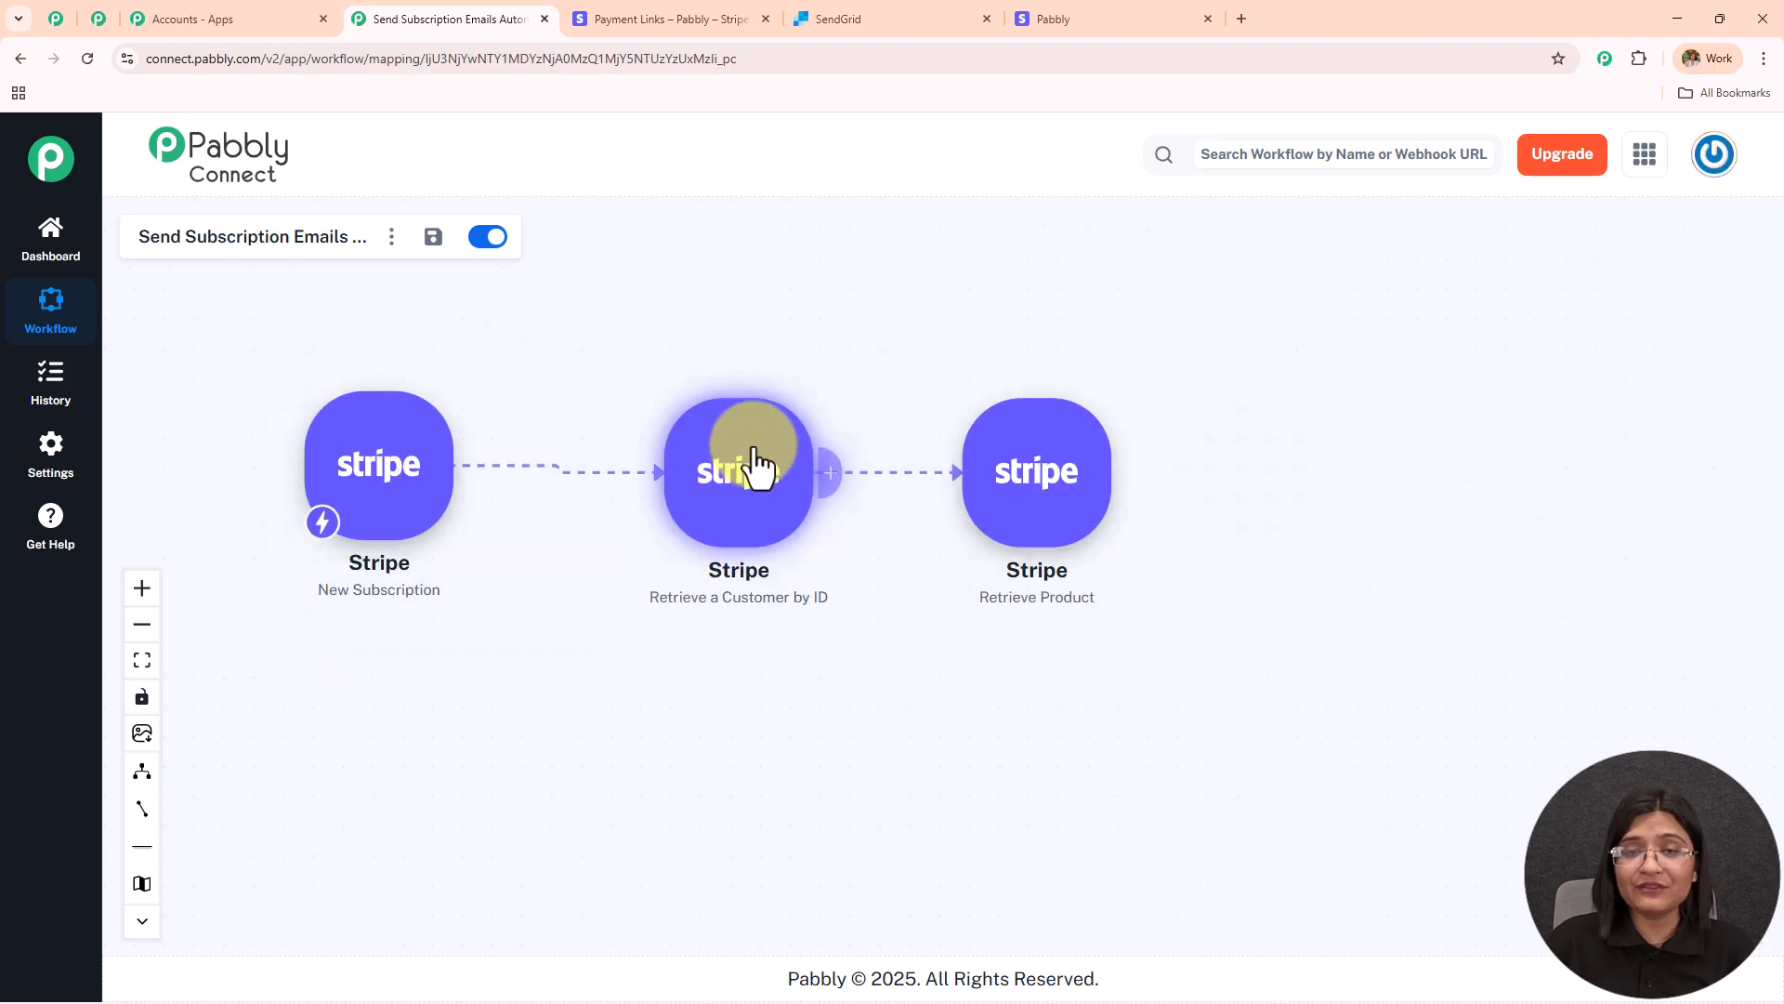
# Step: Move the Retrieve a Customer by ID and Retrieve Product steps closer to the New Subscription trigger on the workflow canvas
pyautogui.moveTo(757, 462); pyautogui.dragTo(650, 437)
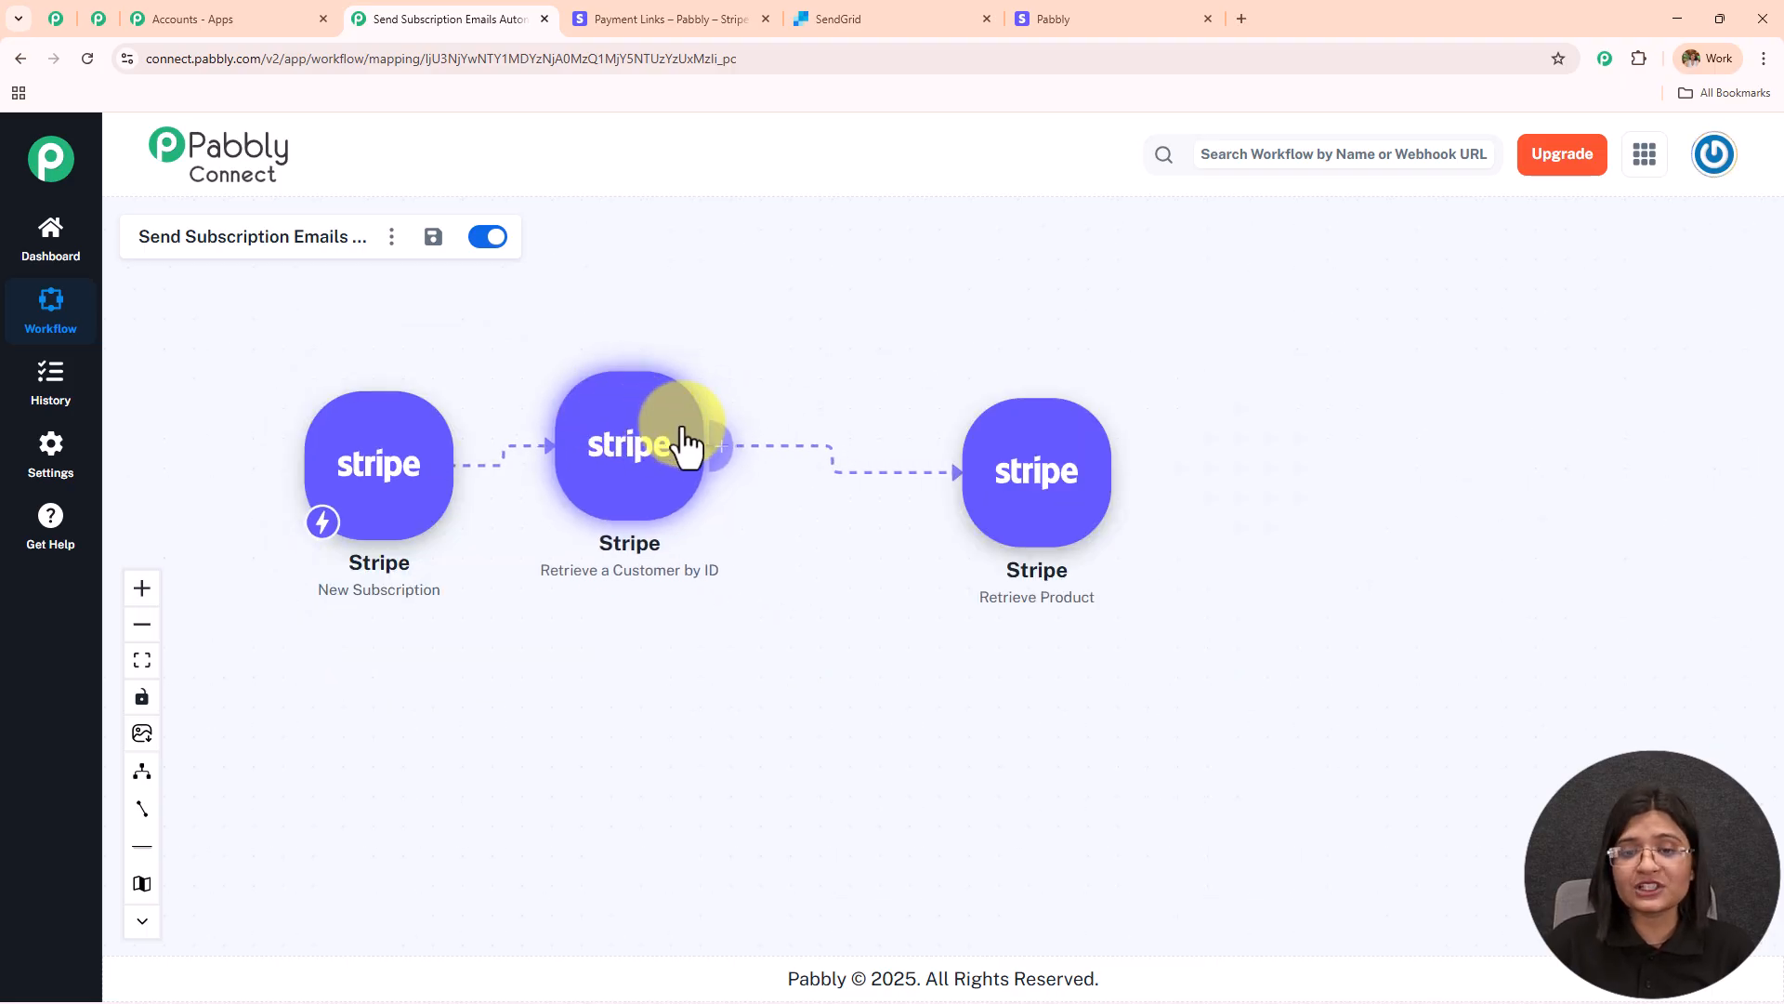
pyautogui.moveTo(1008, 460); pyautogui.dragTo(828, 470)
pyautogui.scroll(3, 828, 471)
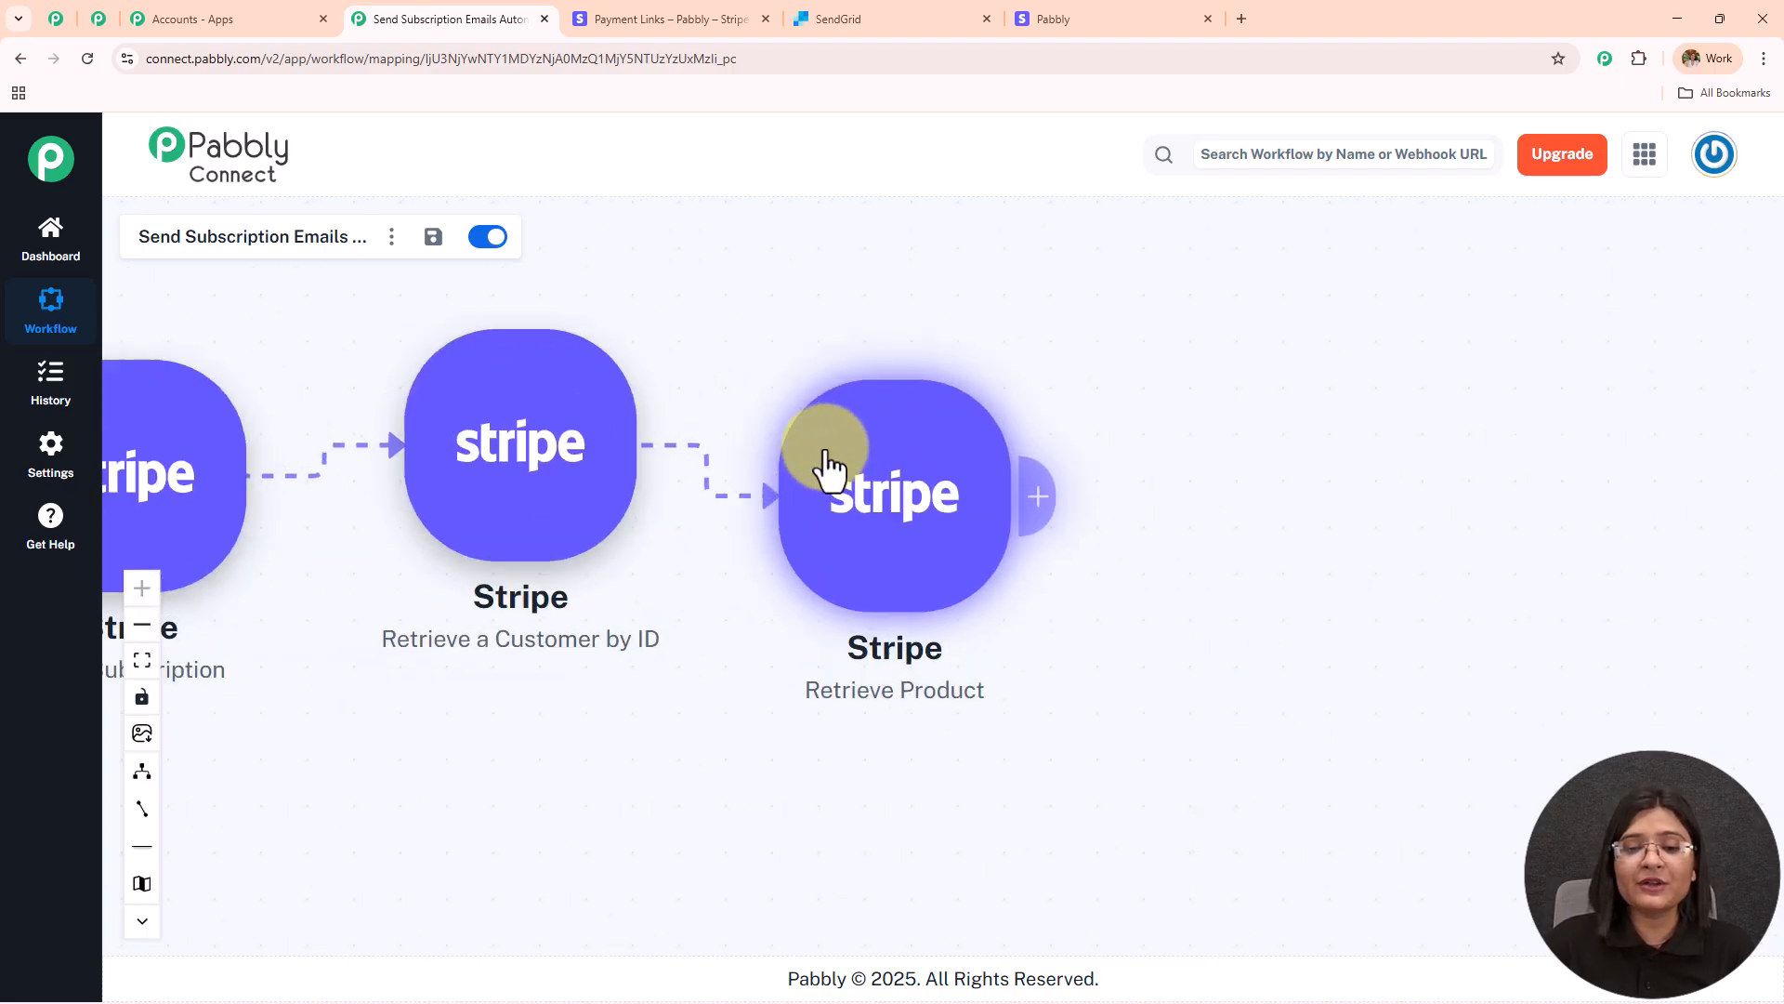
# Step: Add a SendGrid action after the Retrieve Product step and set its event to Send an Email
pyautogui.click(1038, 500)
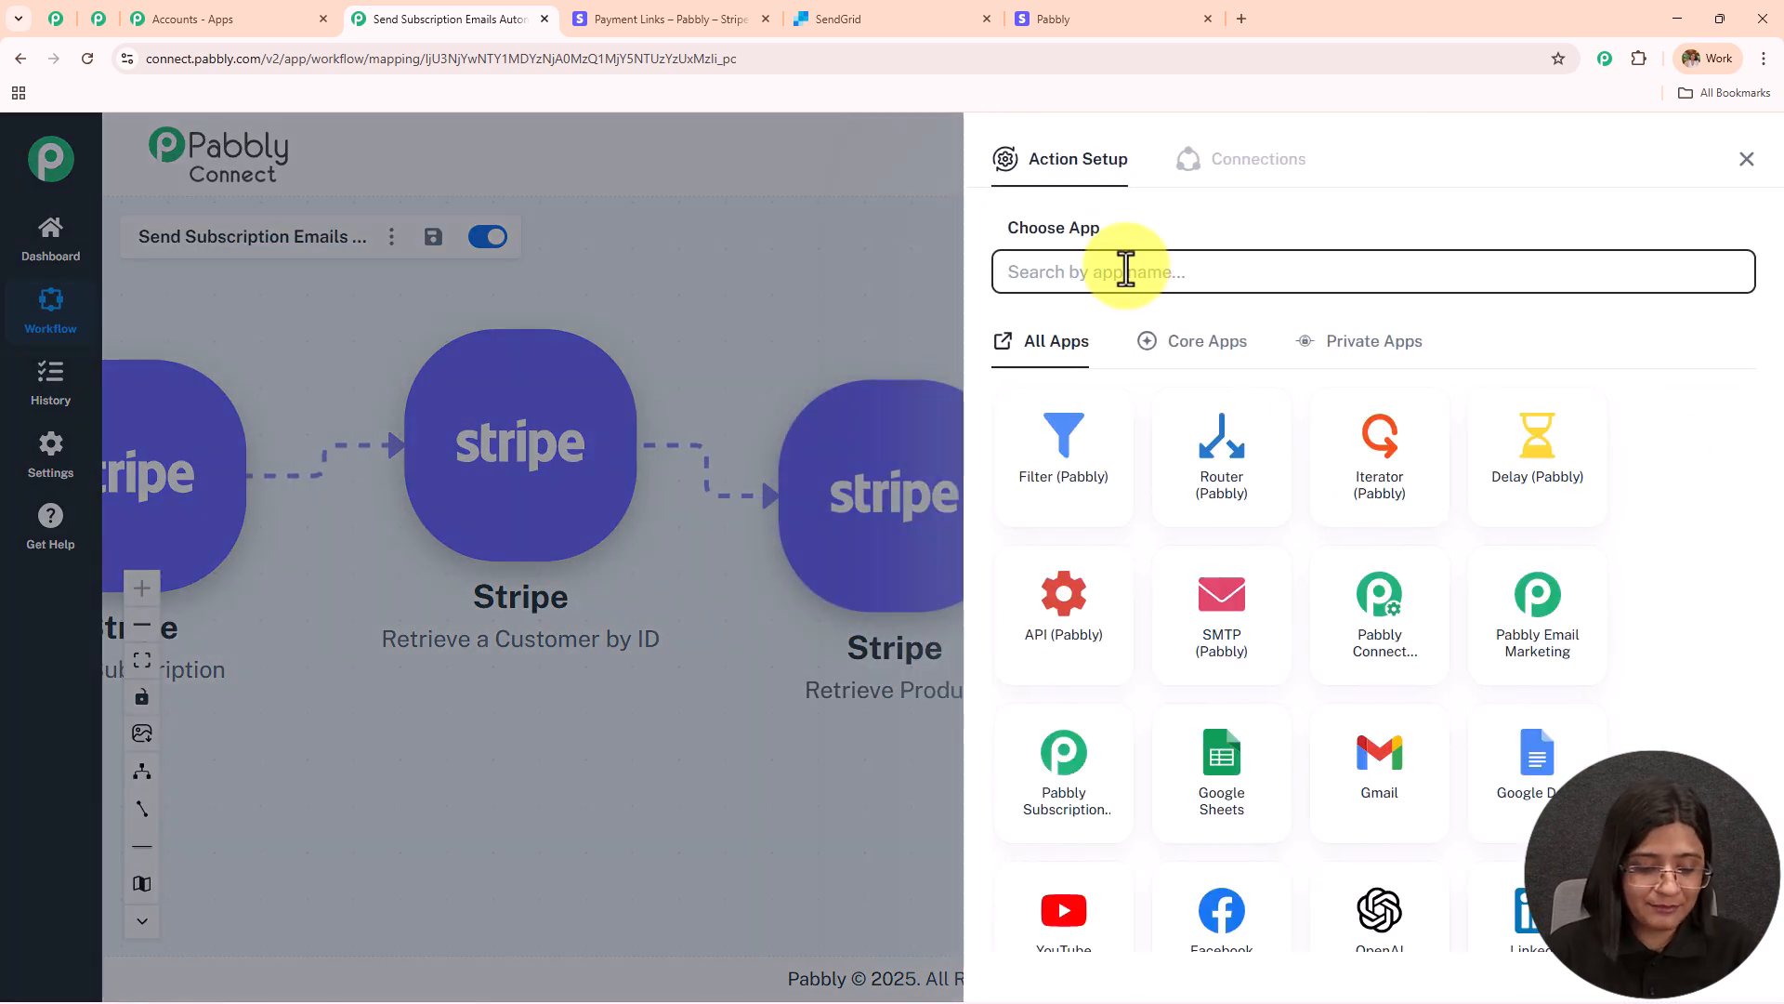
pyautogui.write('Send')
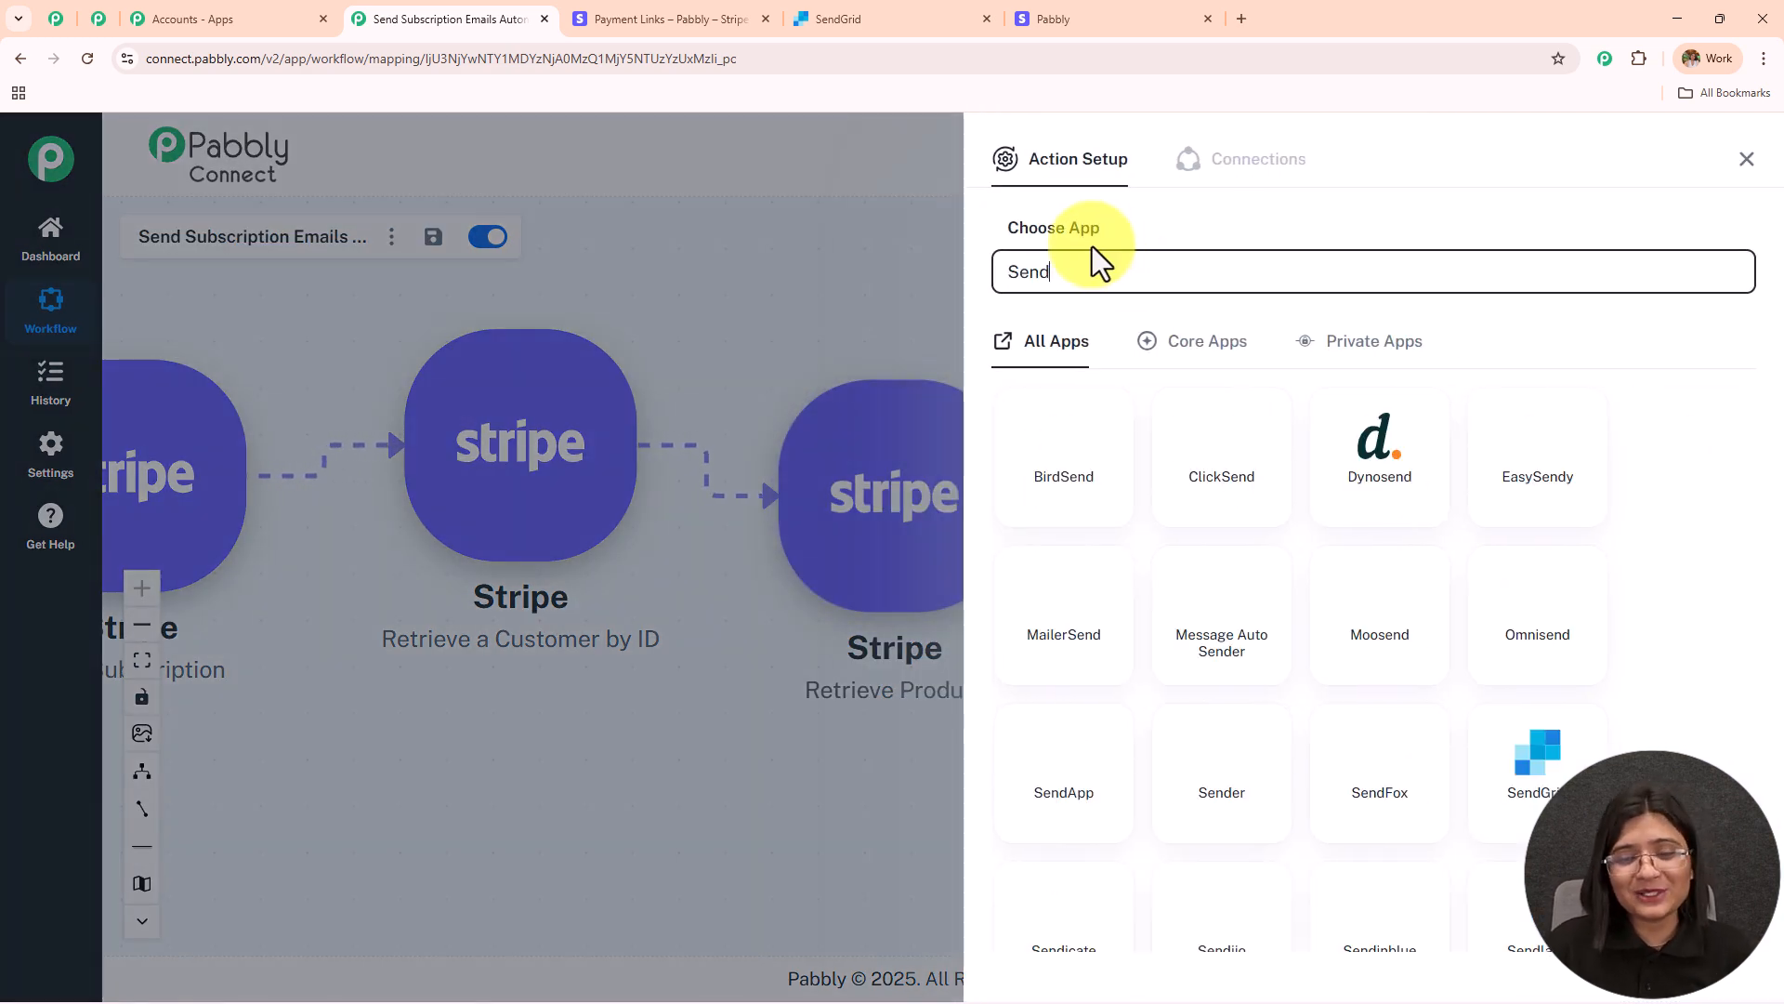
pyautogui.click(1559, 779)
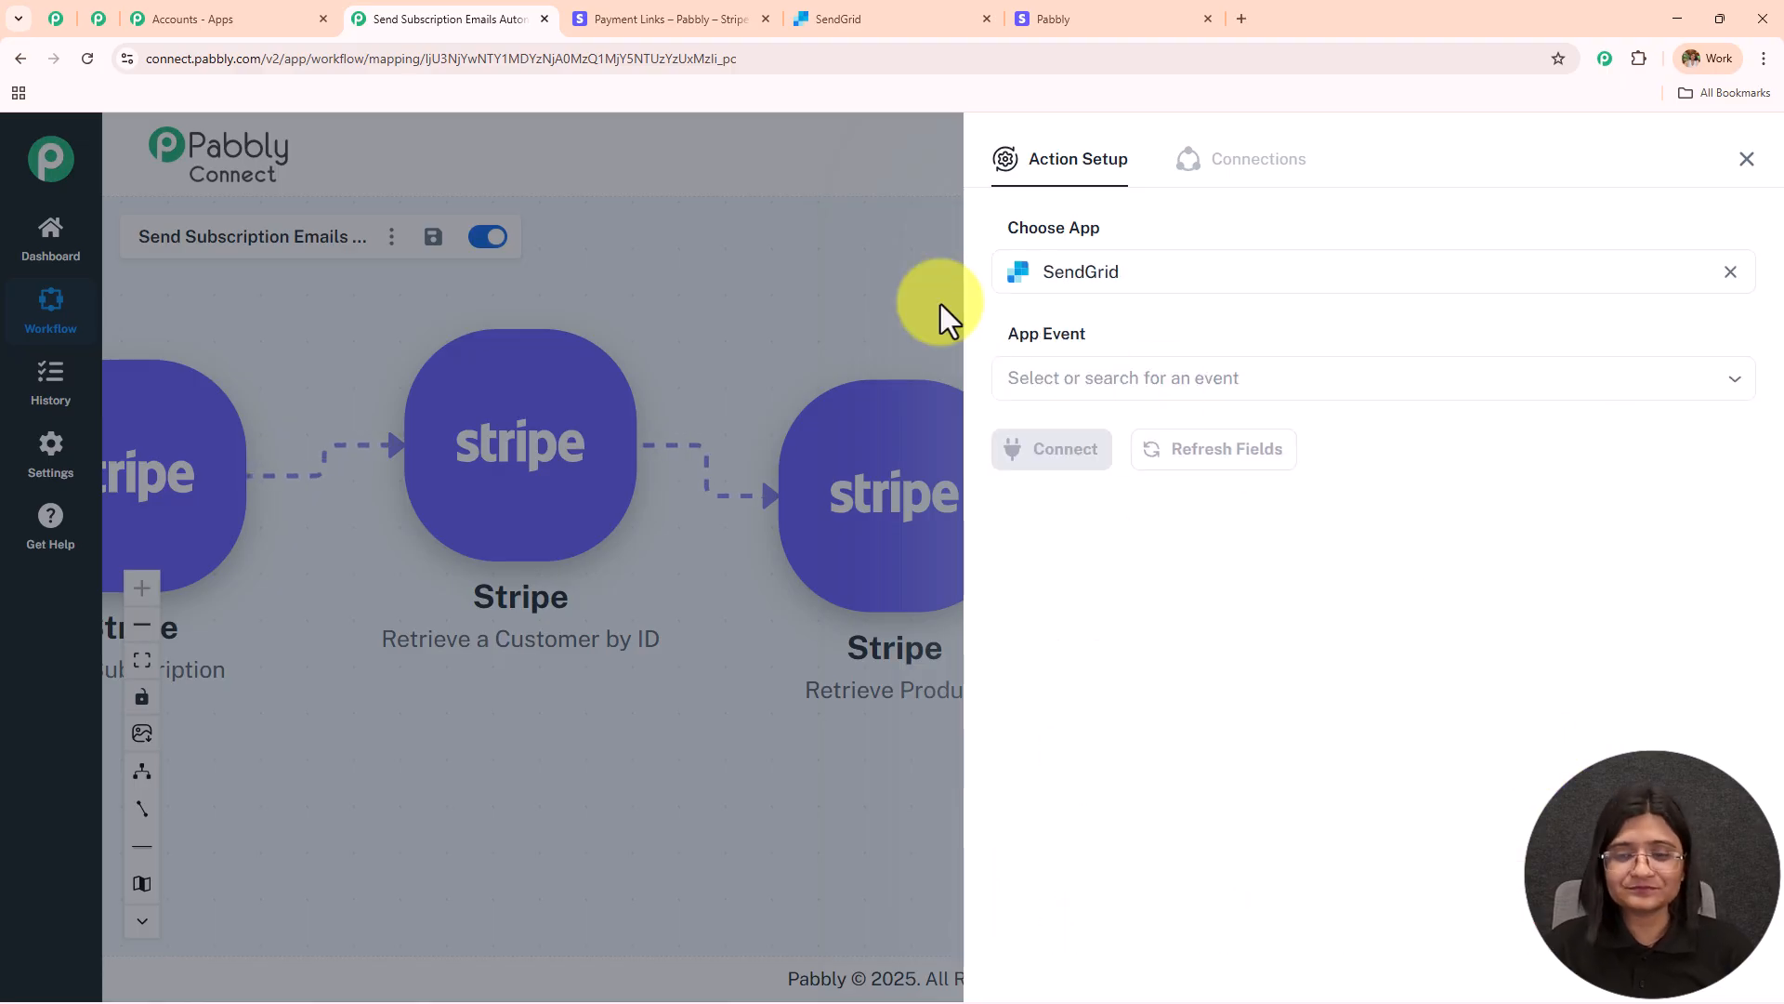
pyautogui.click(1088, 370)
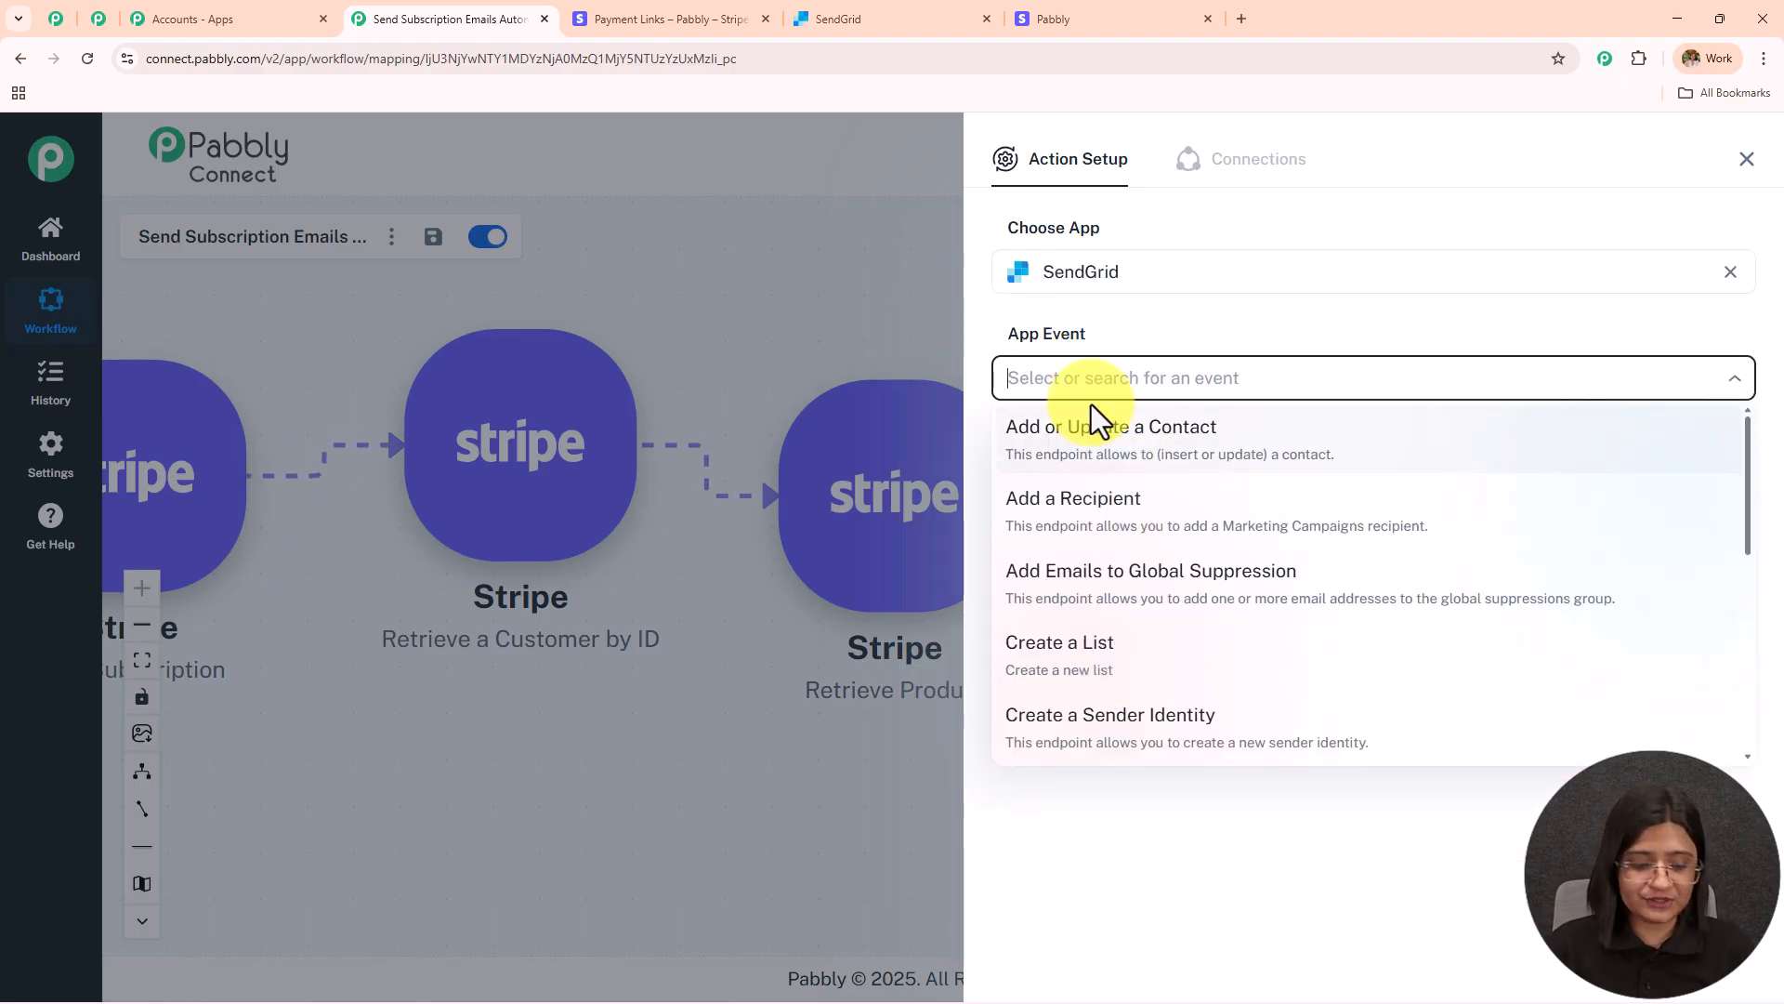
pyautogui.write('sen')
pyautogui.click(1092, 502)
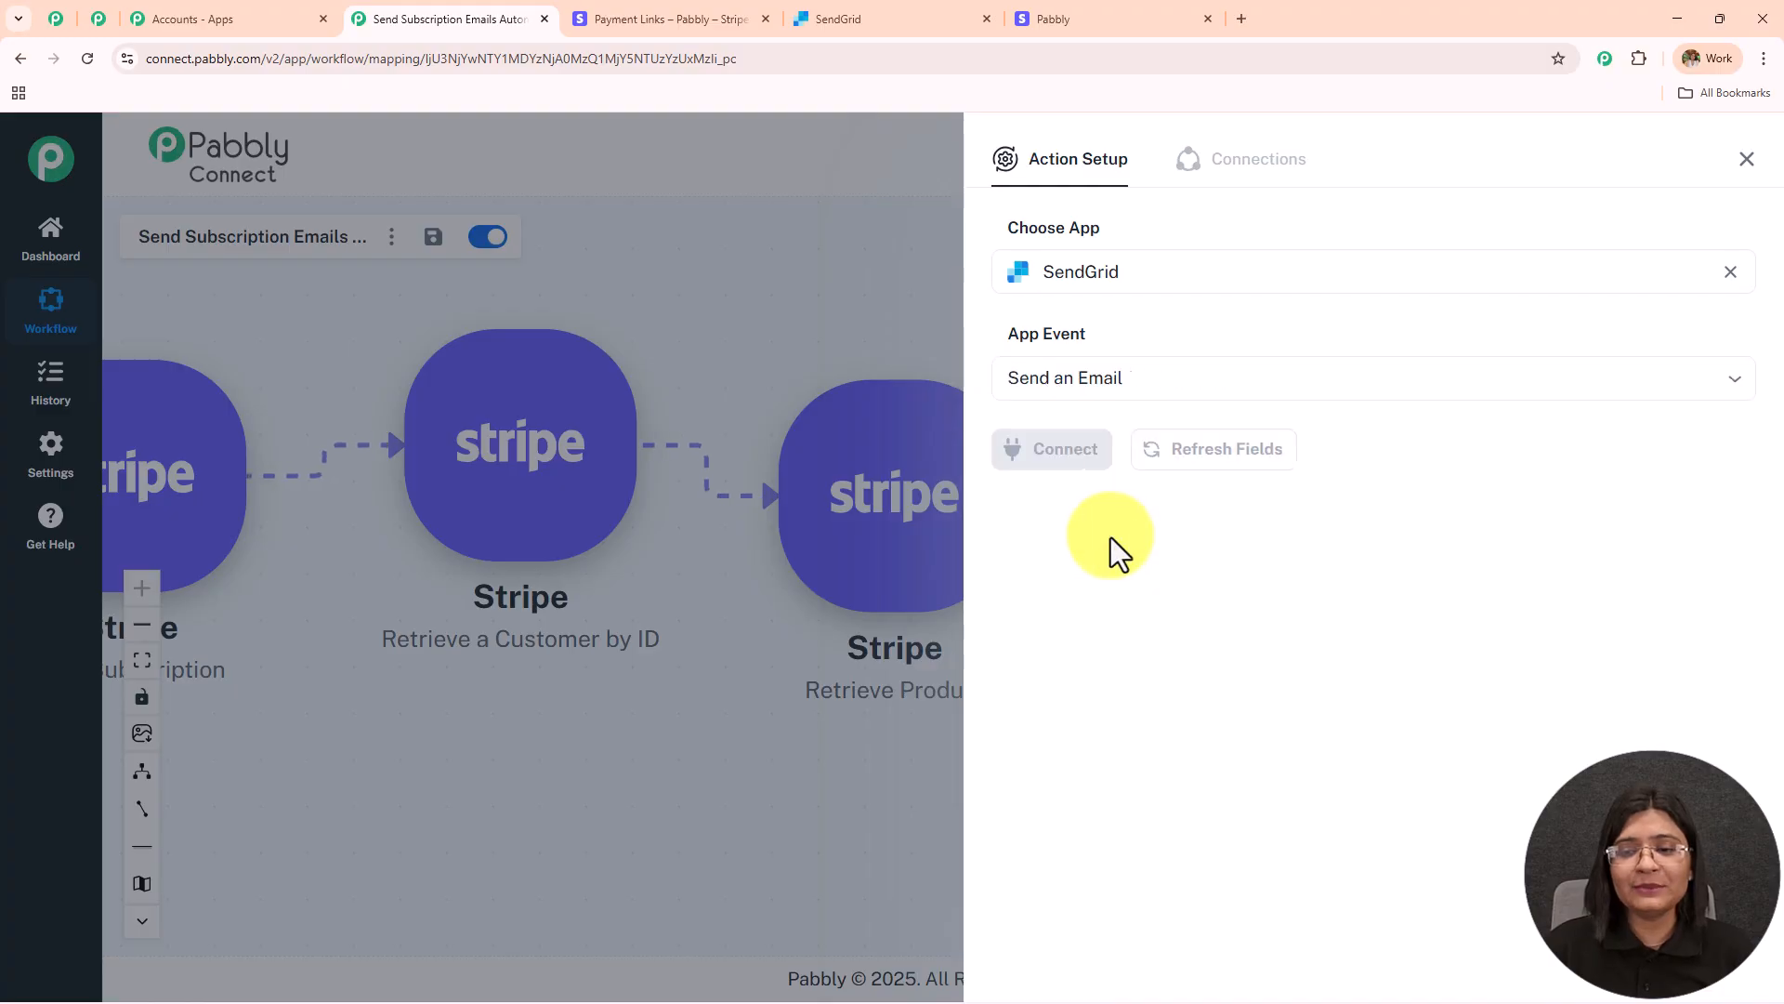
# Step: Start adding a new connection for the SendGrid action and review the instructions for obtaining the API key
pyautogui.click(1043, 448)
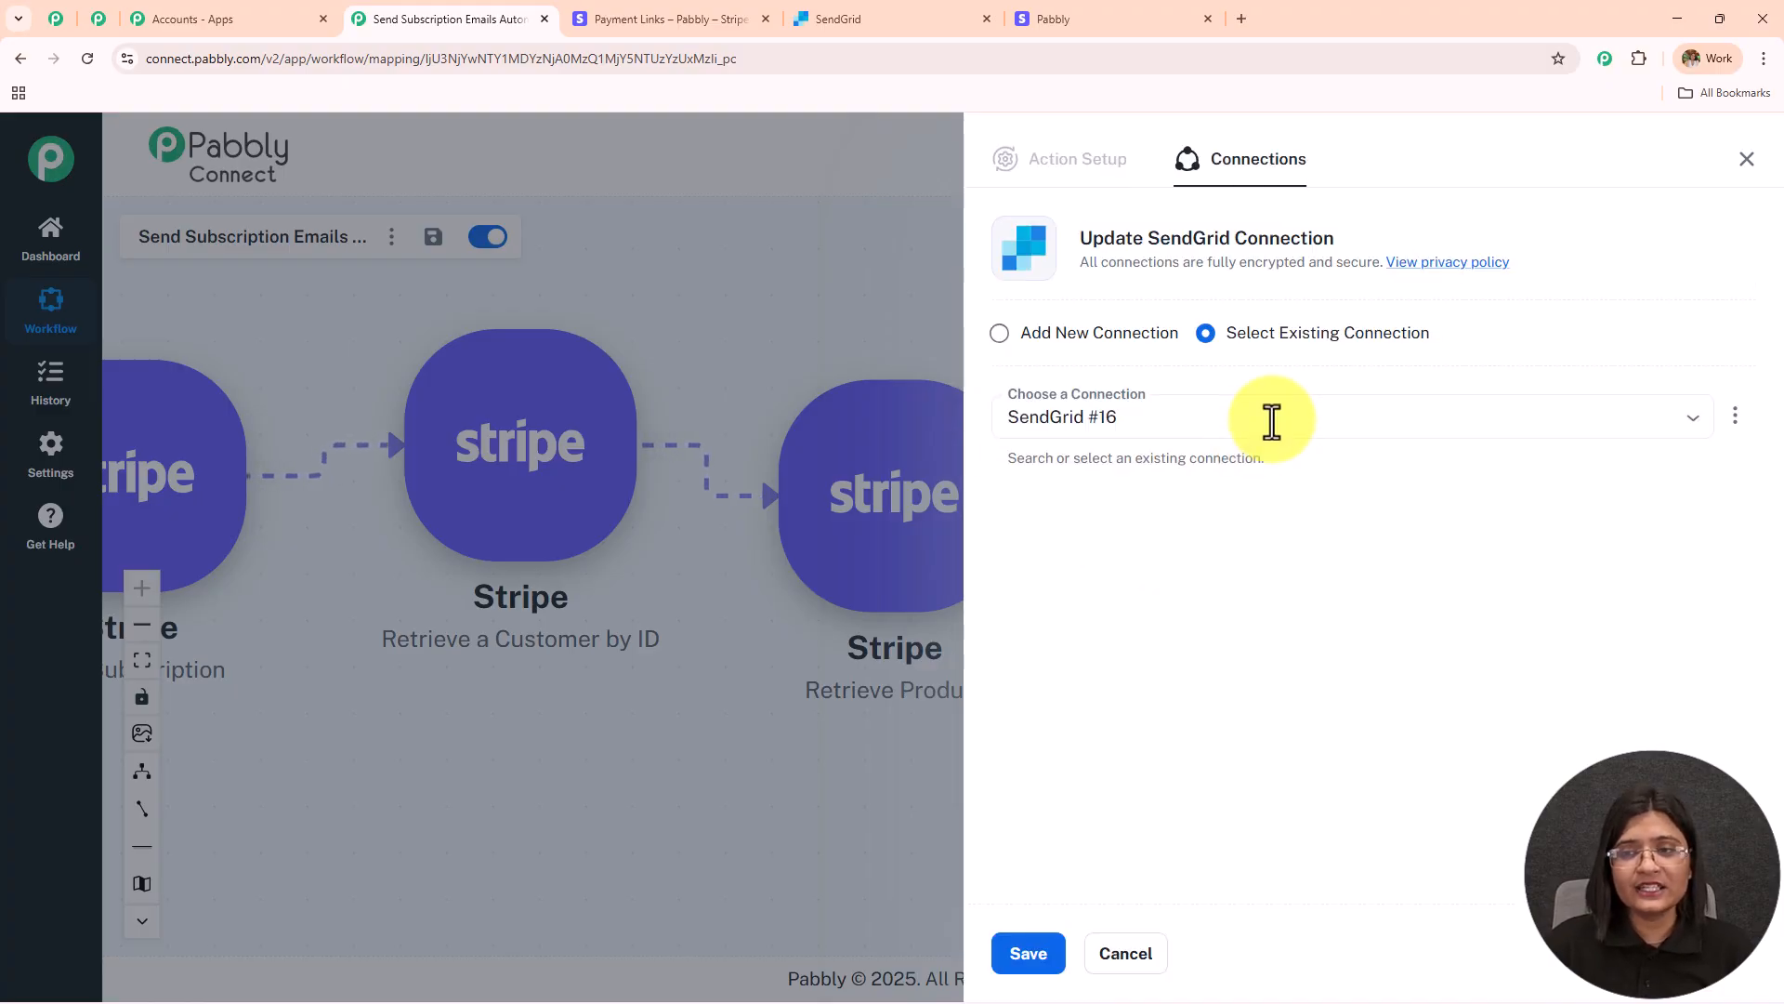
pyautogui.click(1002, 336)
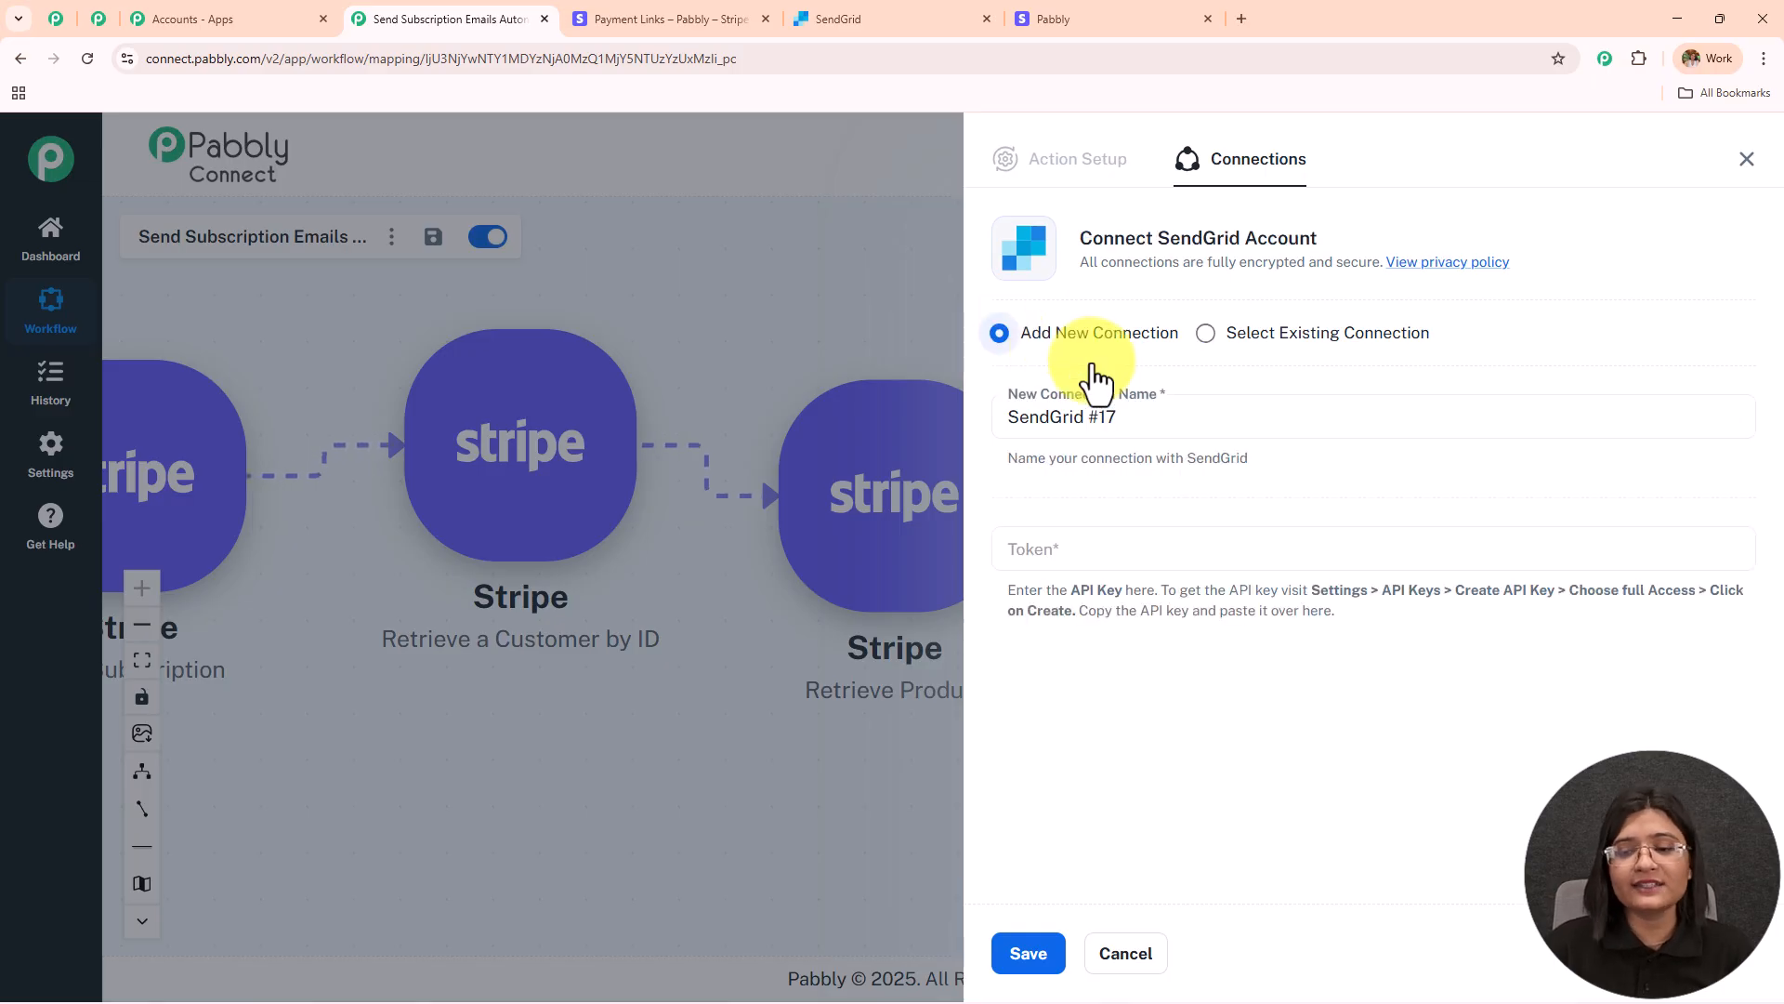
pyautogui.moveTo(1312, 591); pyautogui.dragTo(1335, 612)
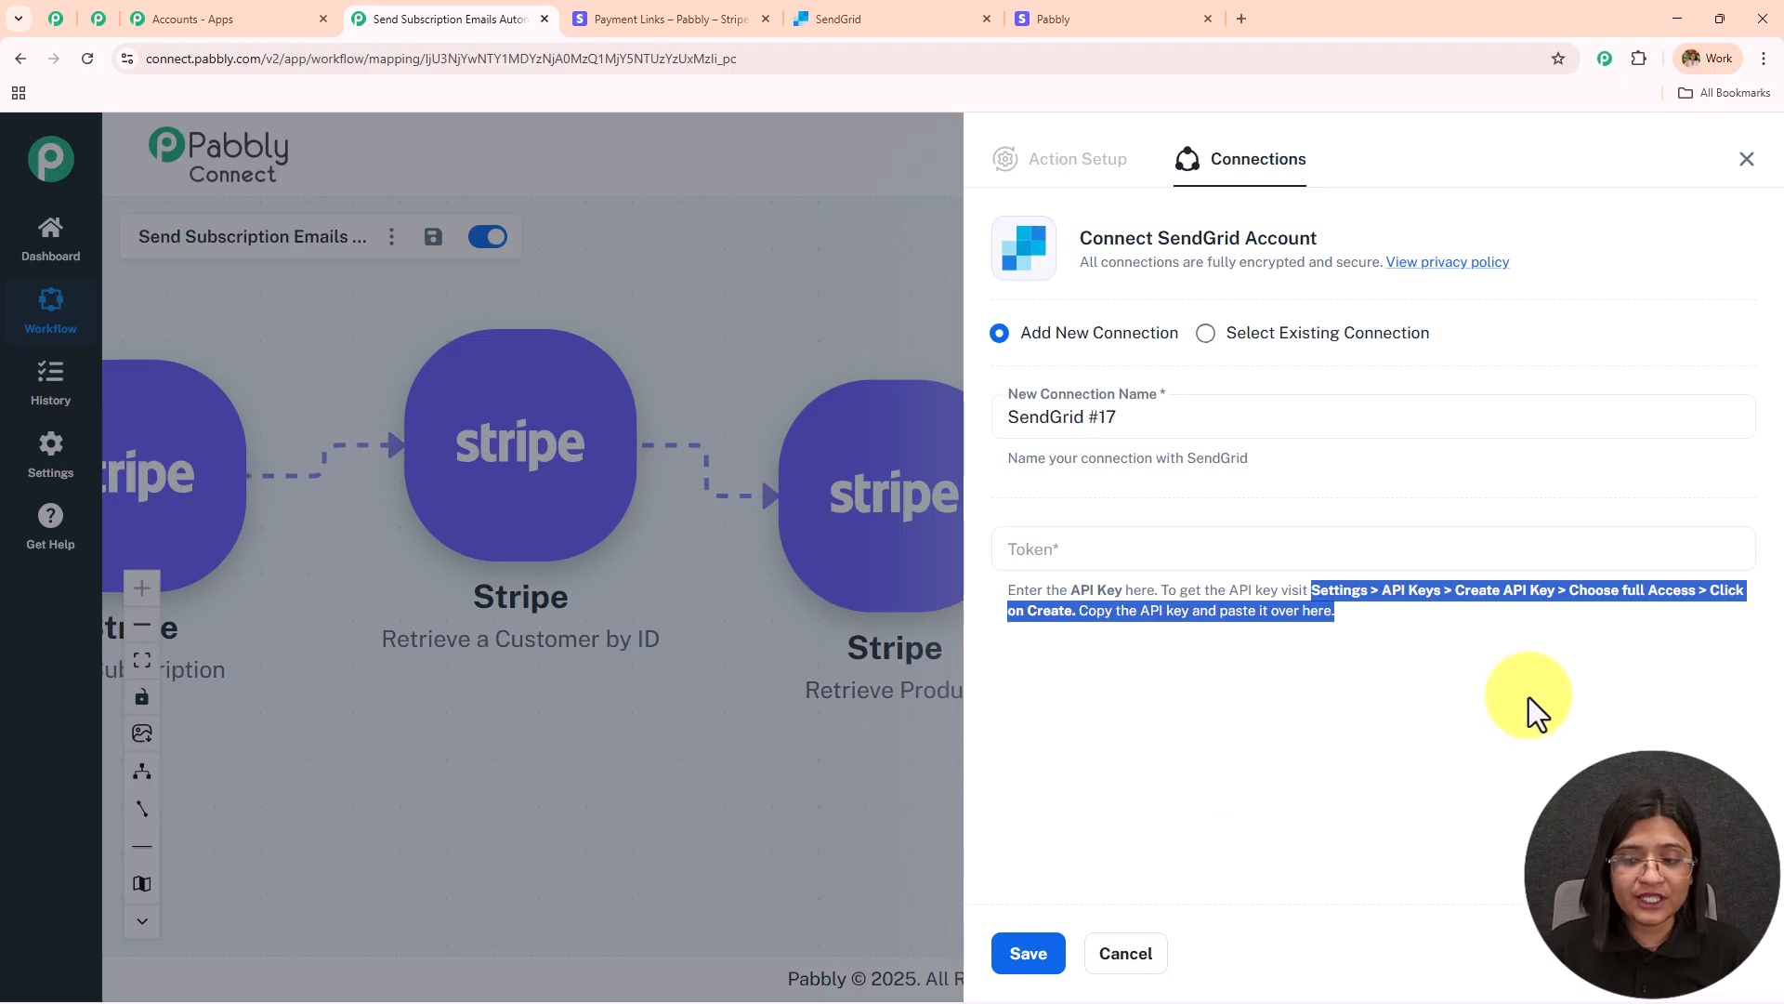
pyautogui.click(1386, 637)
pyautogui.keyDown('shift'); pyautogui.click(1450, 612); pyautogui.keyUp('shift')
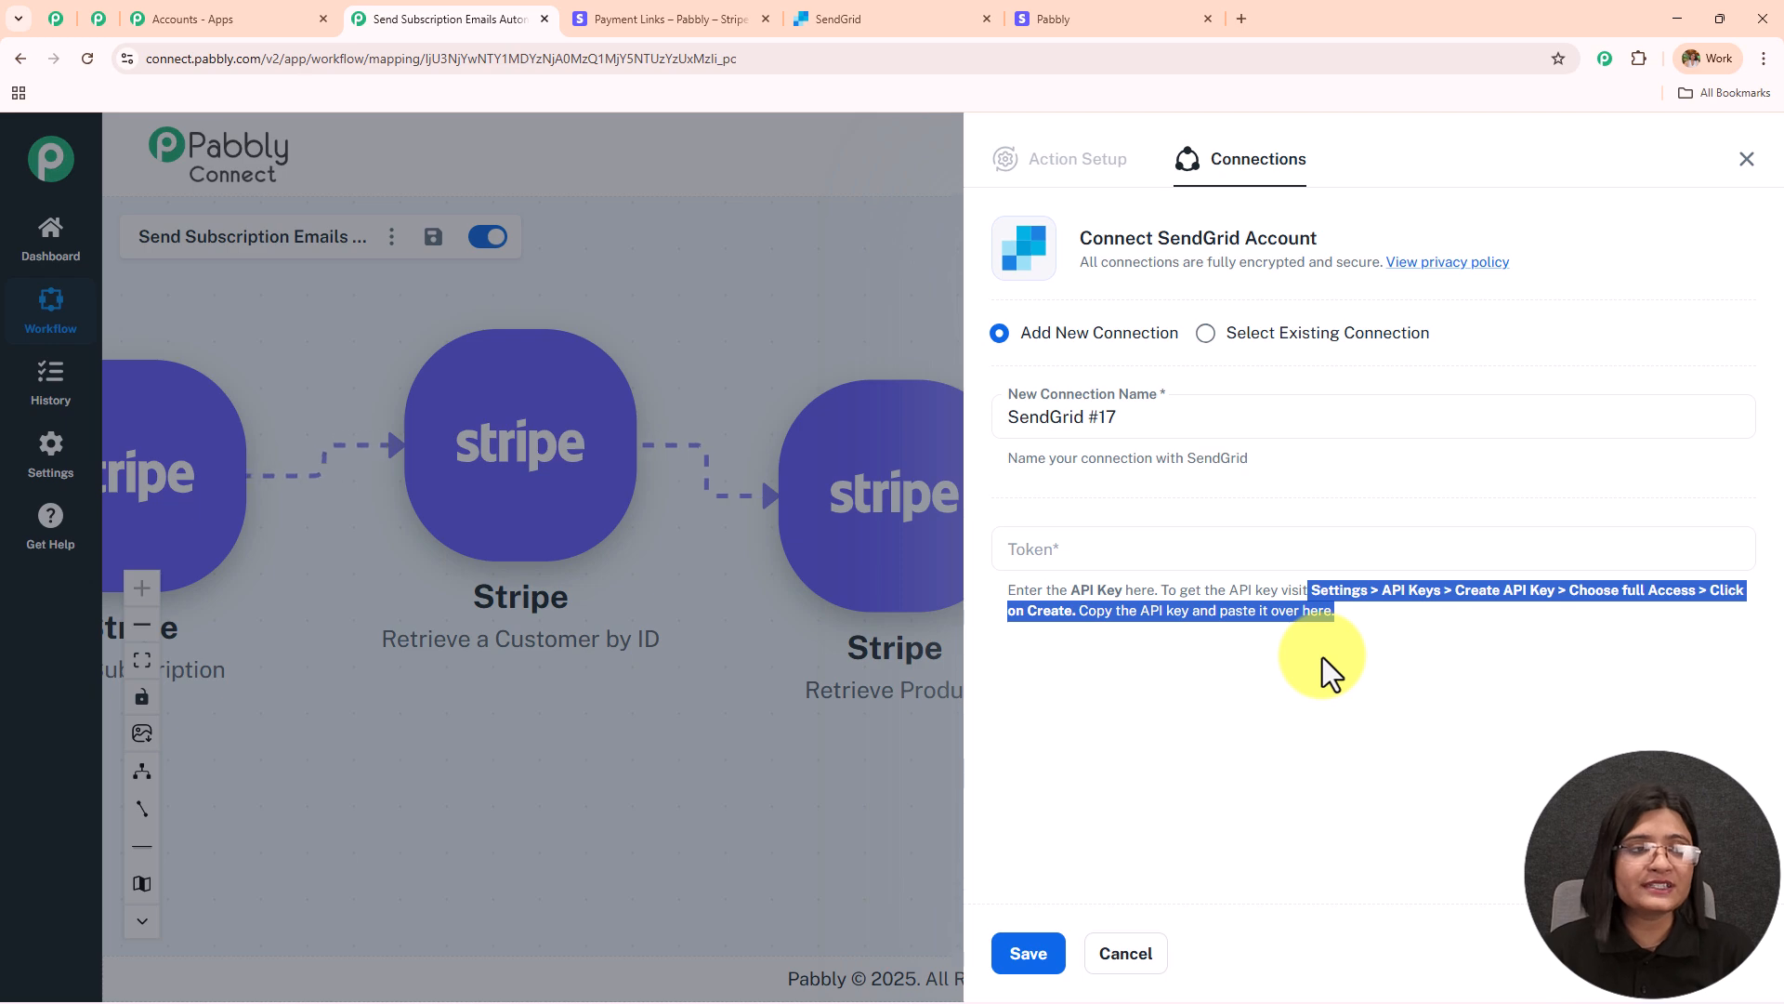
# Step: Switch to SendGrid and open the API Keys page in the account settings
pyautogui.click(939, 18)
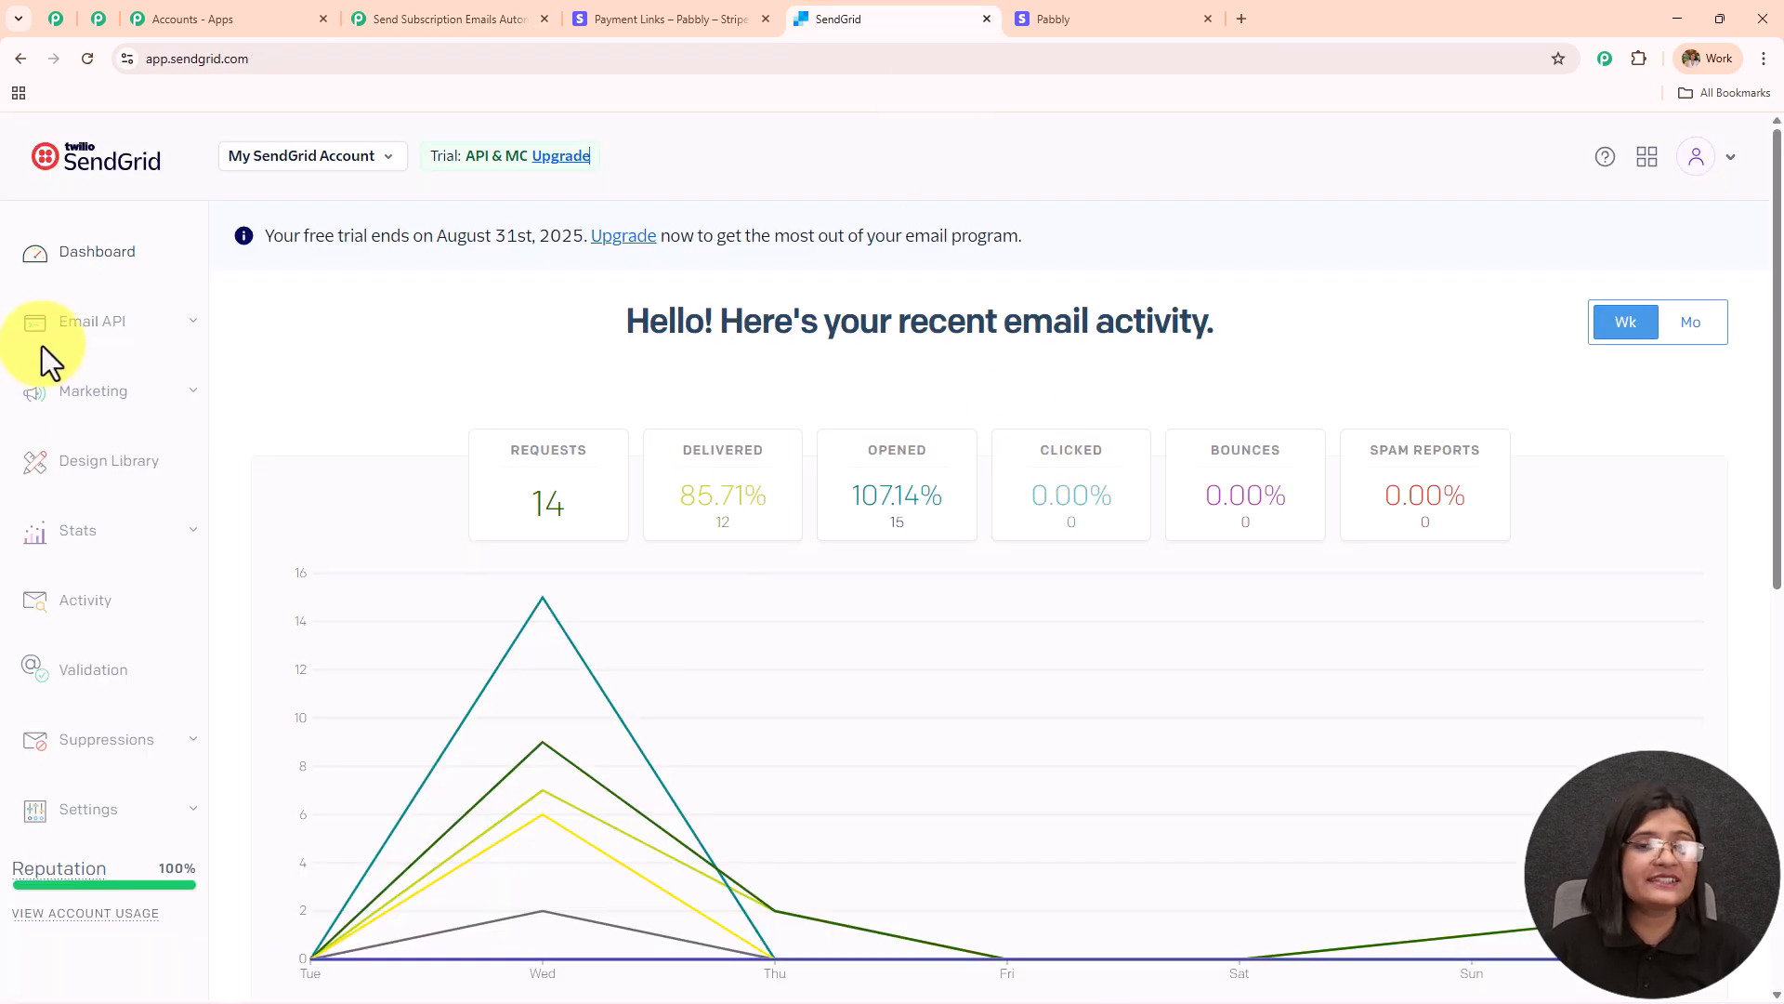
pyautogui.click(148, 817)
pyautogui.scroll(-3, 140, 506)
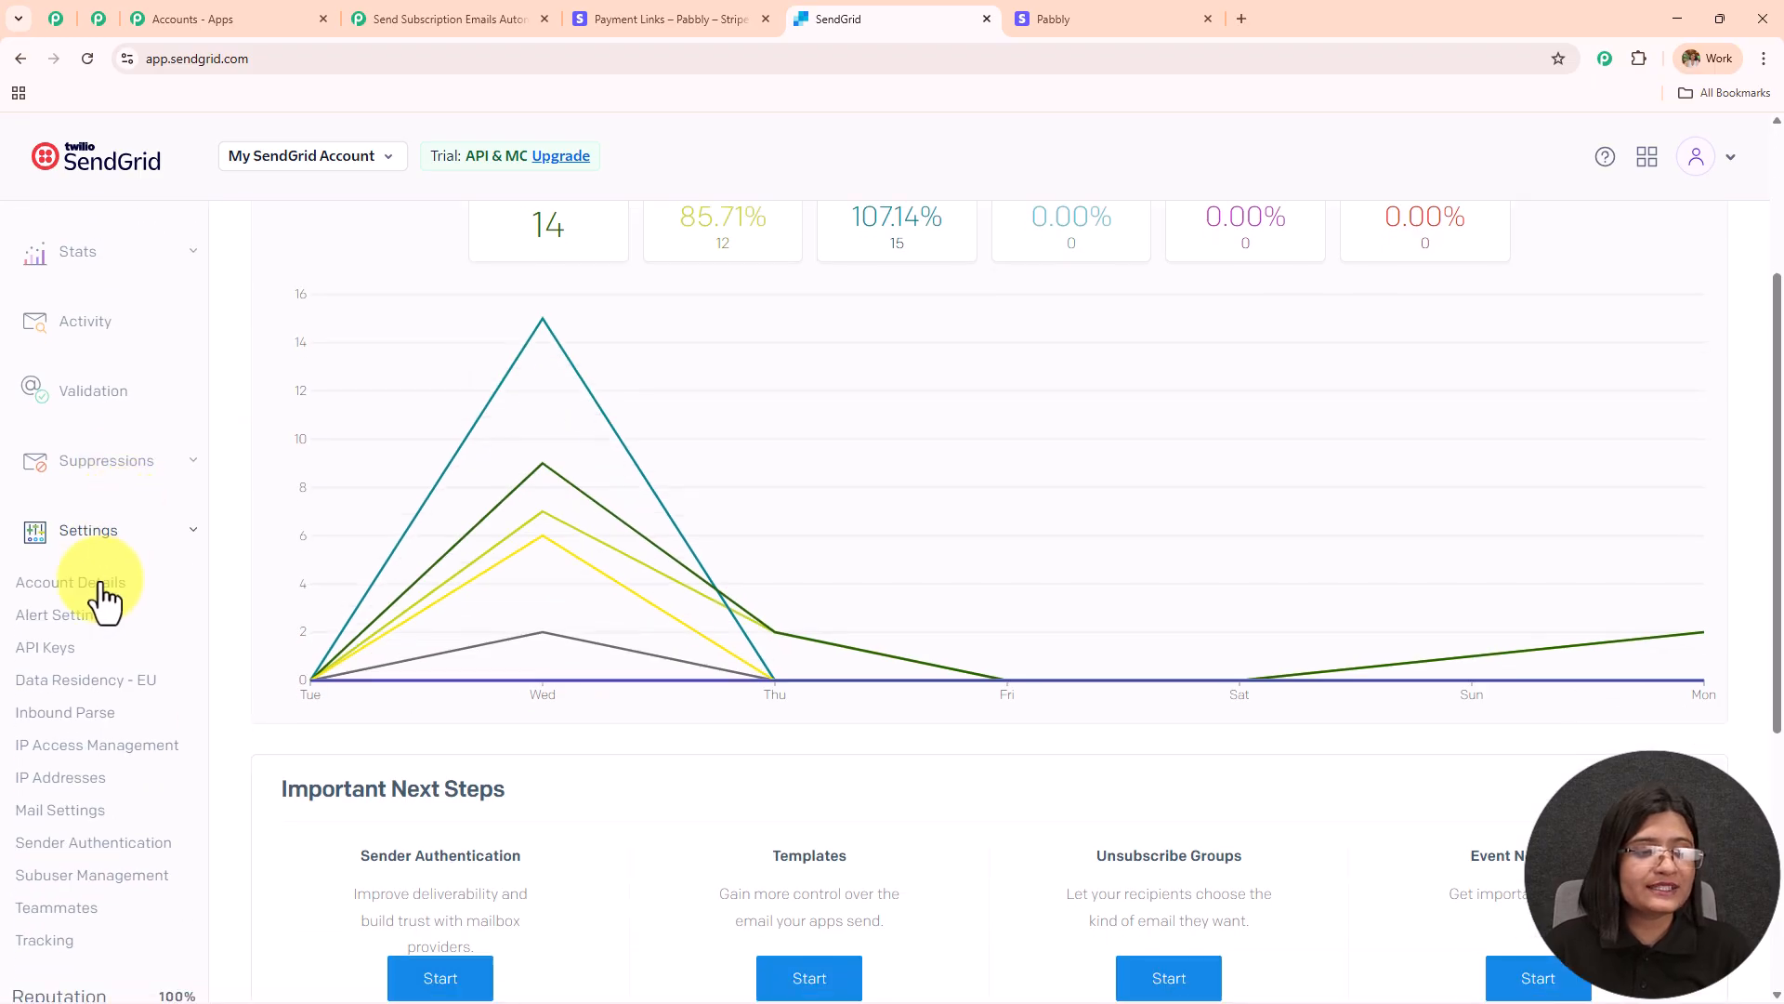
pyautogui.click(80, 655)
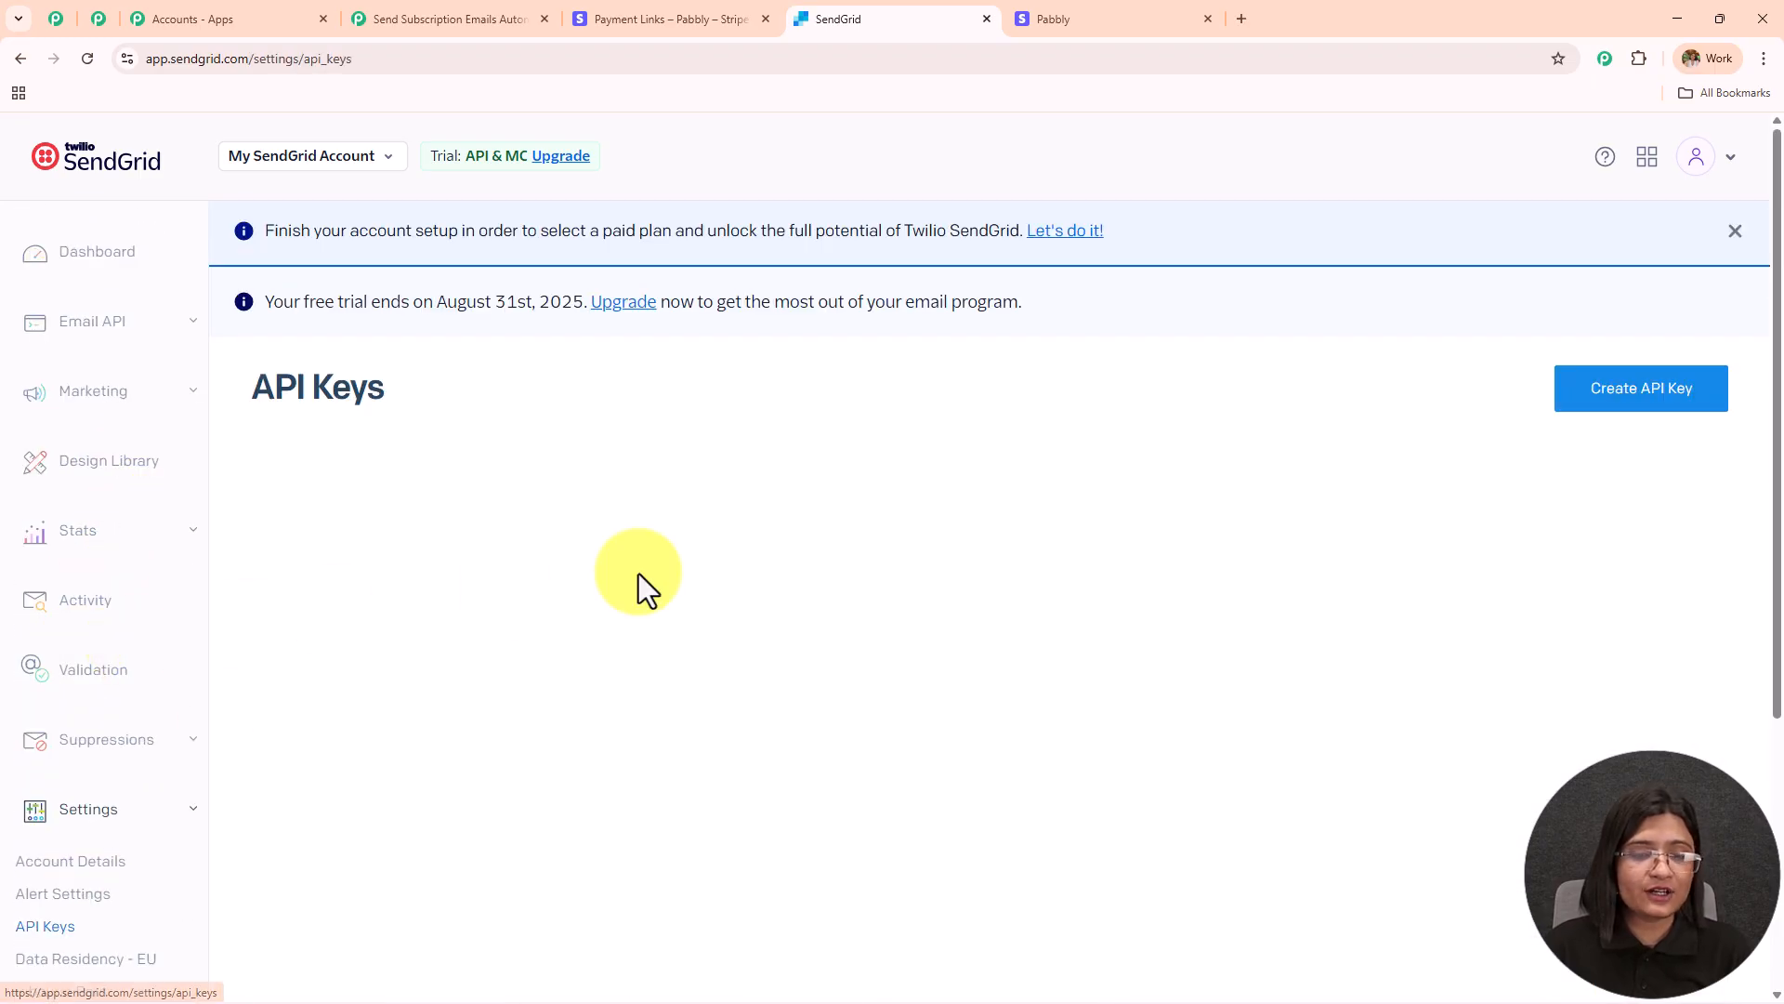
# Step: Create a SendGrid API key named Stripesubscription with Full Access, copy the key and return to the dashboard
pyautogui.click(1659, 398)
pyautogui.press('Escape')
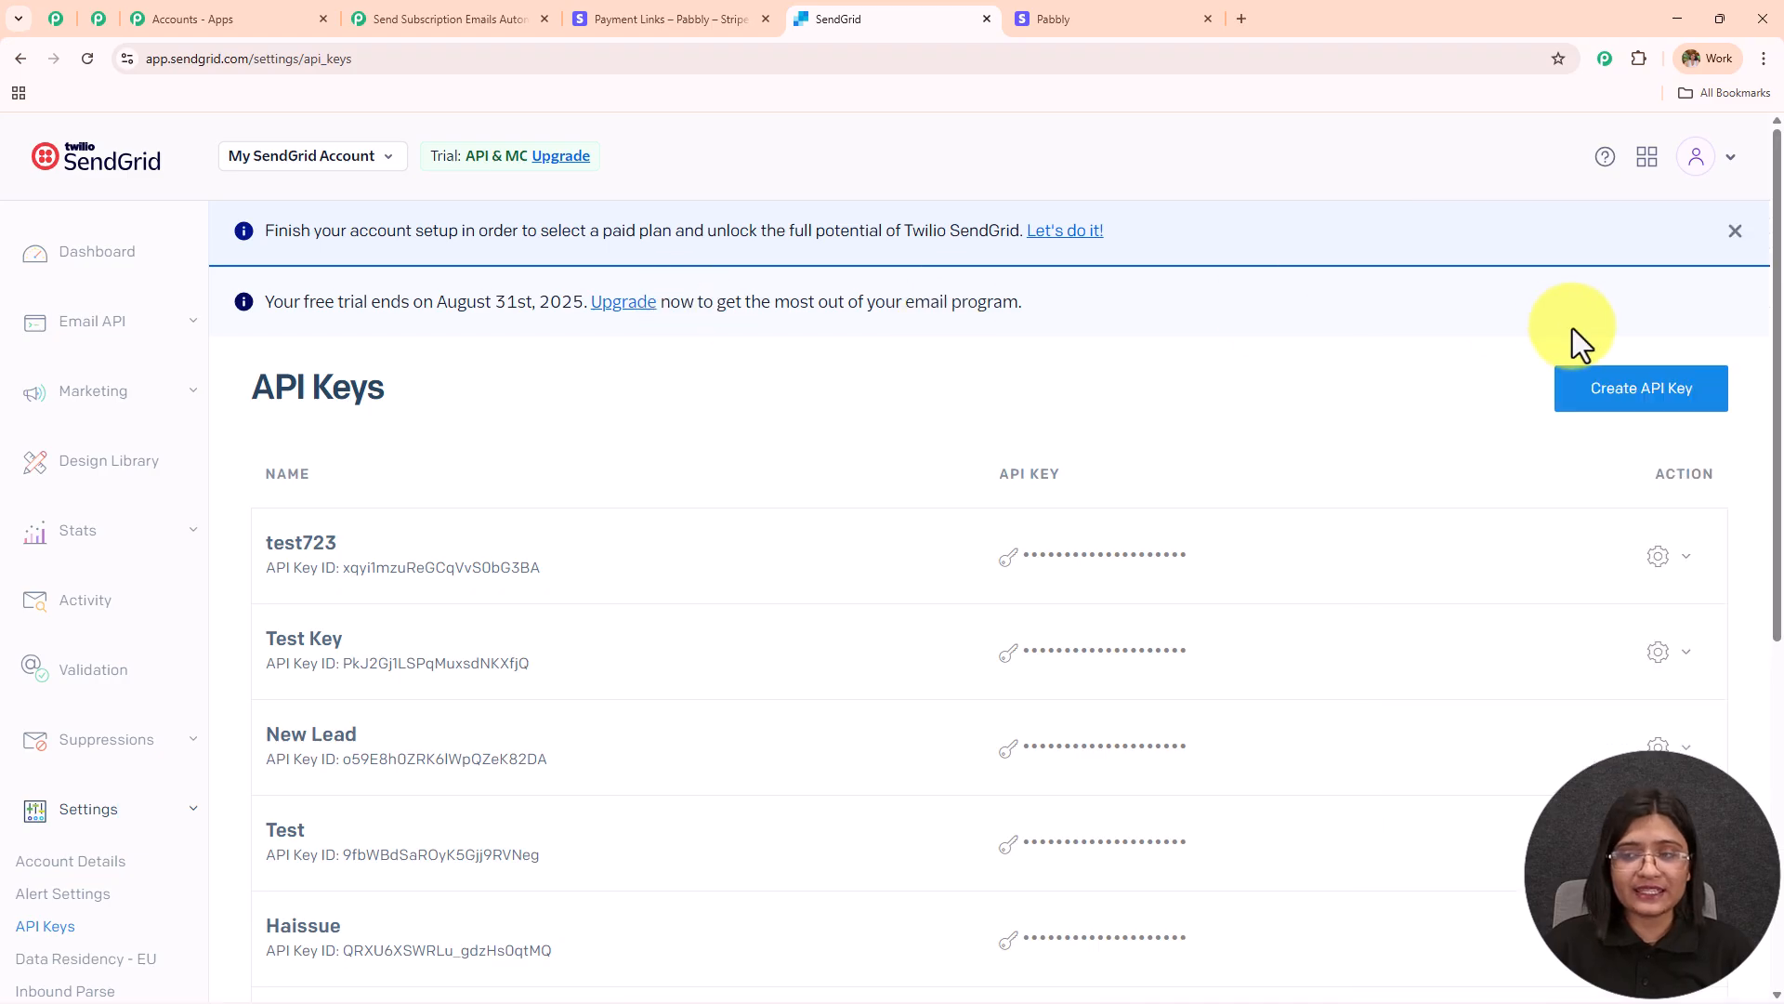
pyautogui.click(1637, 406)
pyautogui.click(836, 289)
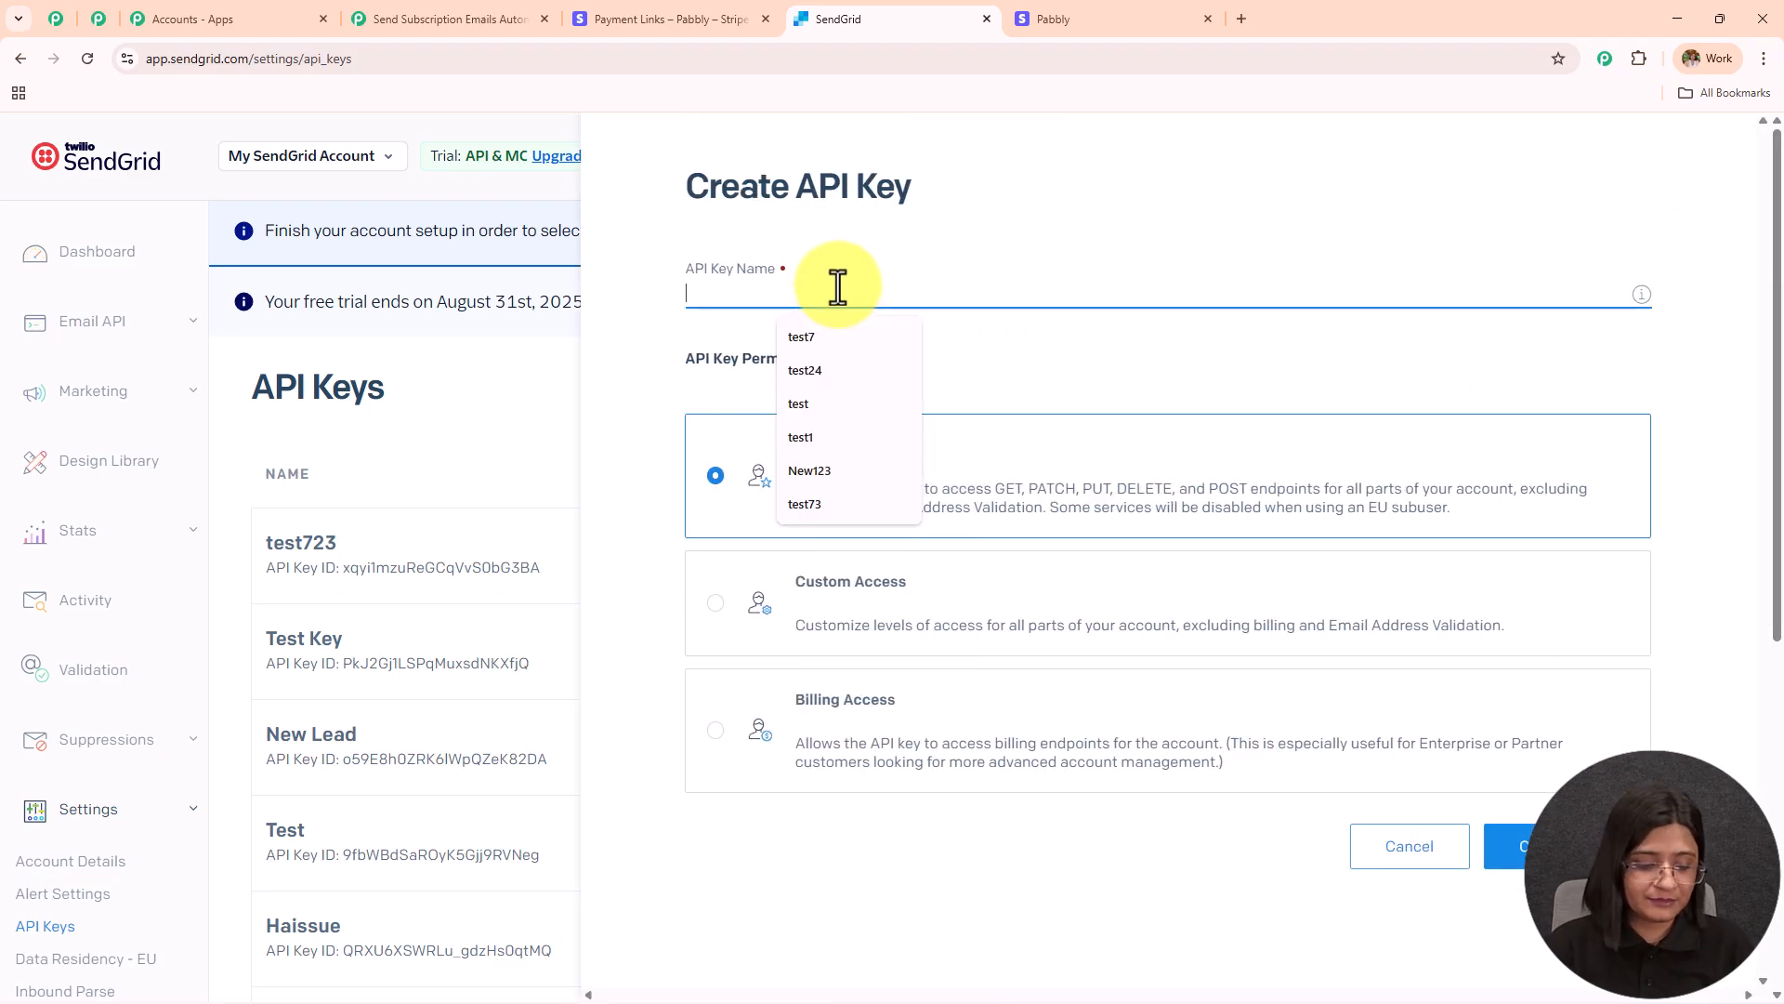
pyautogui.write('Stripesubscription')
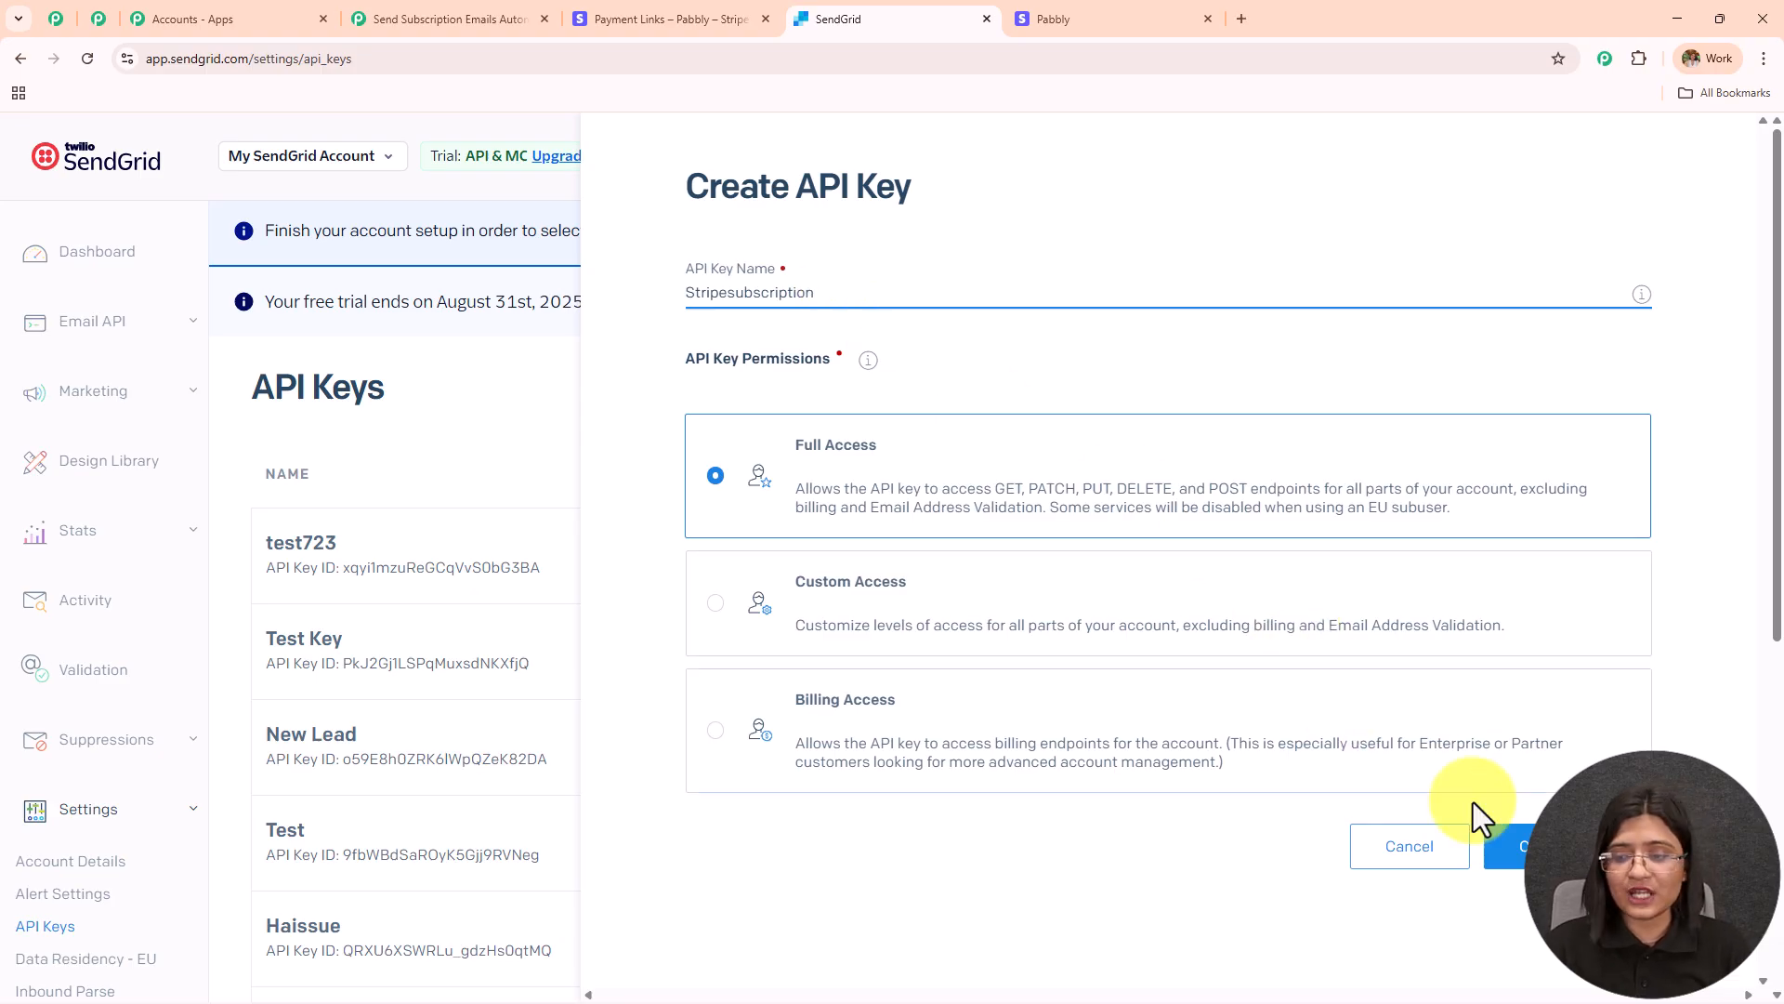
pyautogui.click(1510, 844)
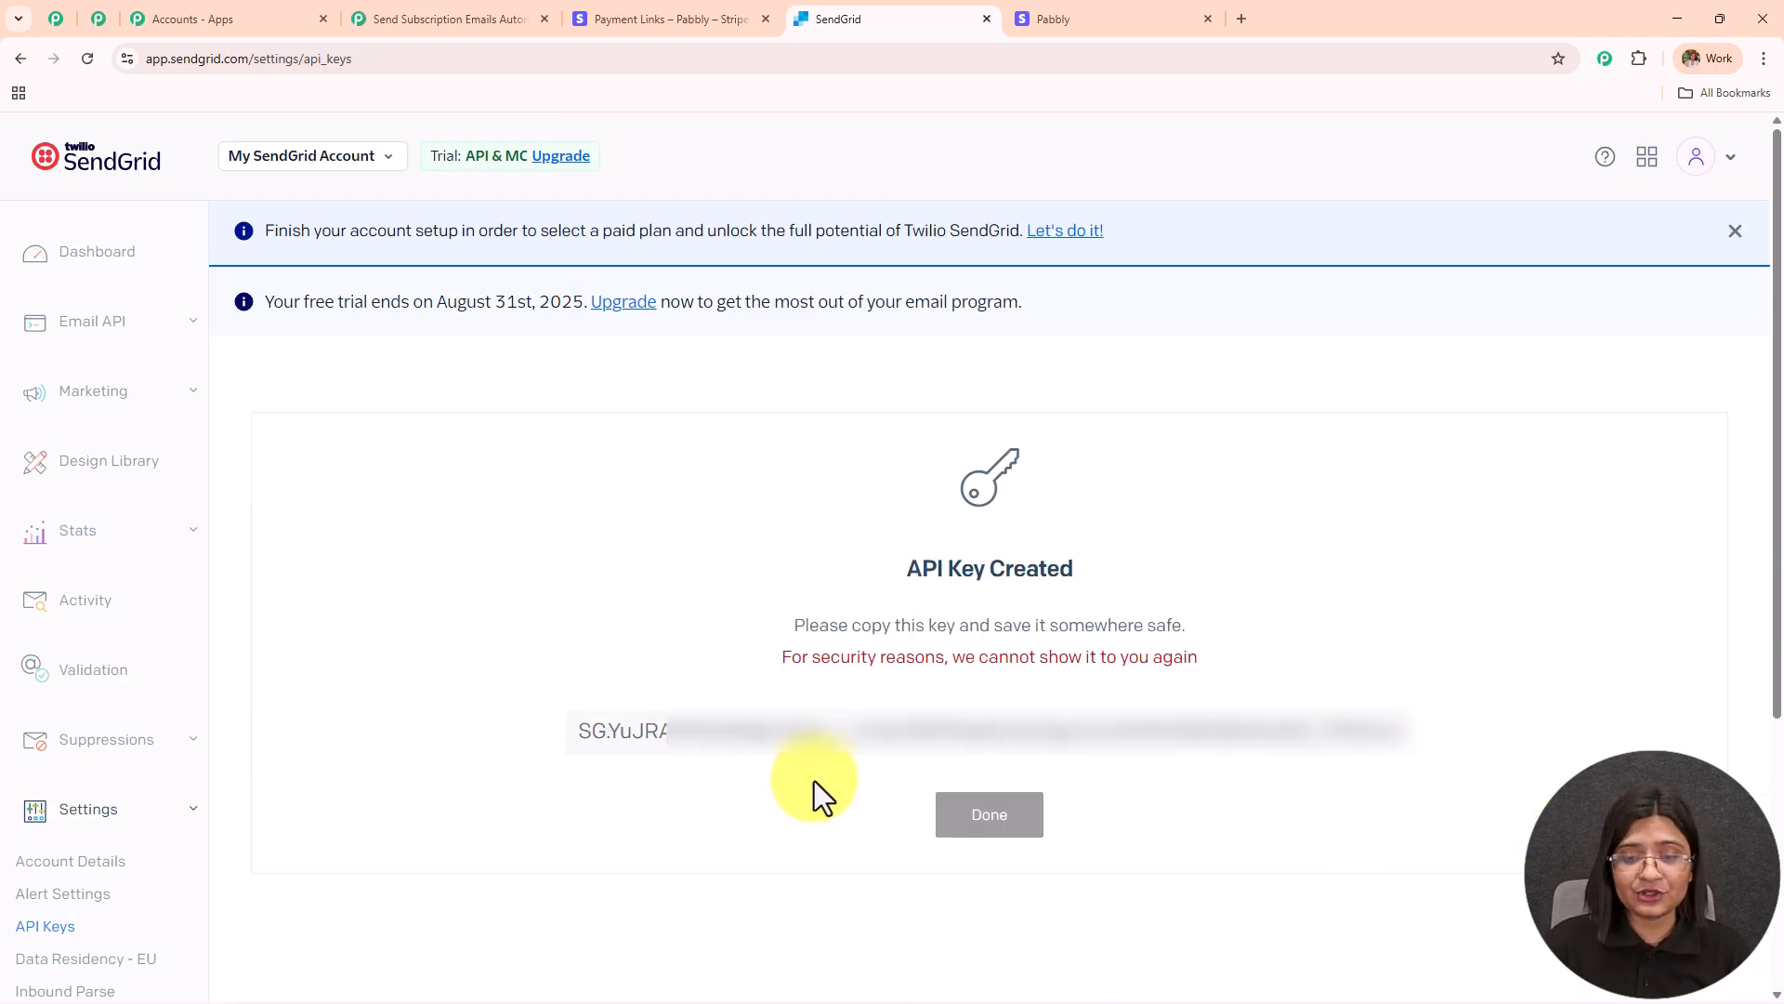
pyautogui.click(946, 750)
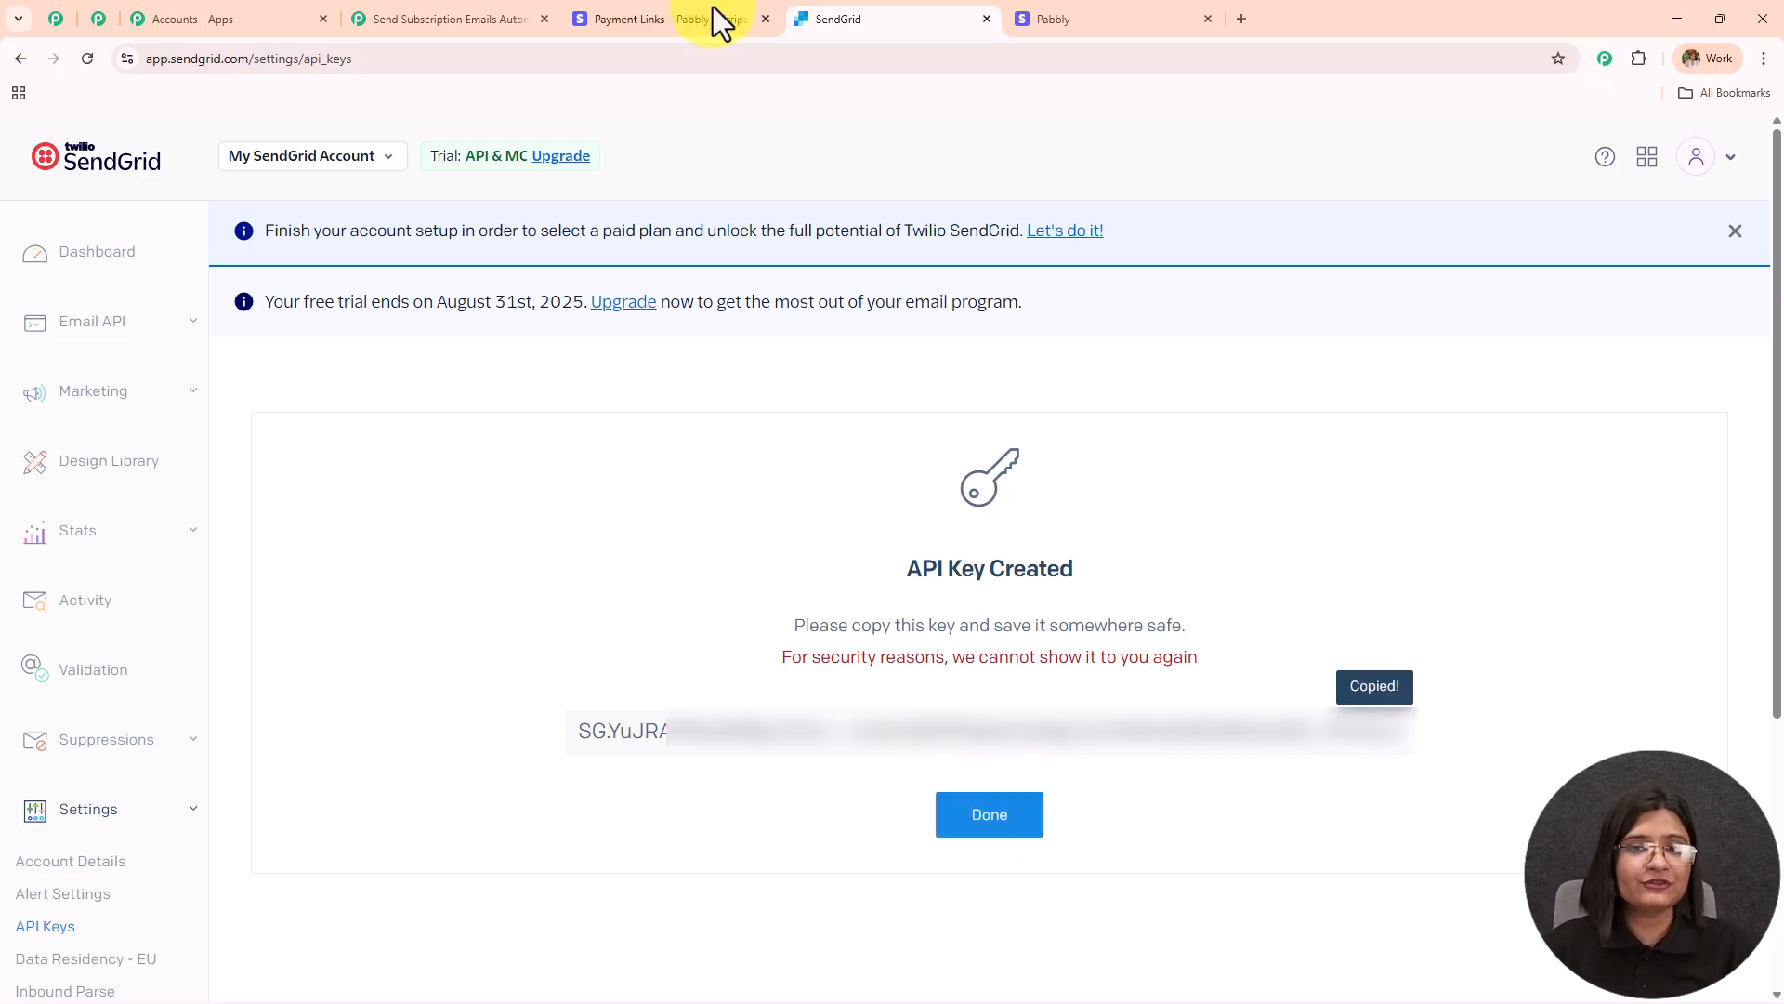
pyautogui.click(39, 251)
# Step: Switch back to the Pabbly Connect workflow, paste the API key as the new SendGrid connection's Token and save the connection
pyautogui.click(494, 8)
pyautogui.click(1095, 544)
pyautogui.hotkey('ctrl', 'v')
pyautogui.click(1028, 953)
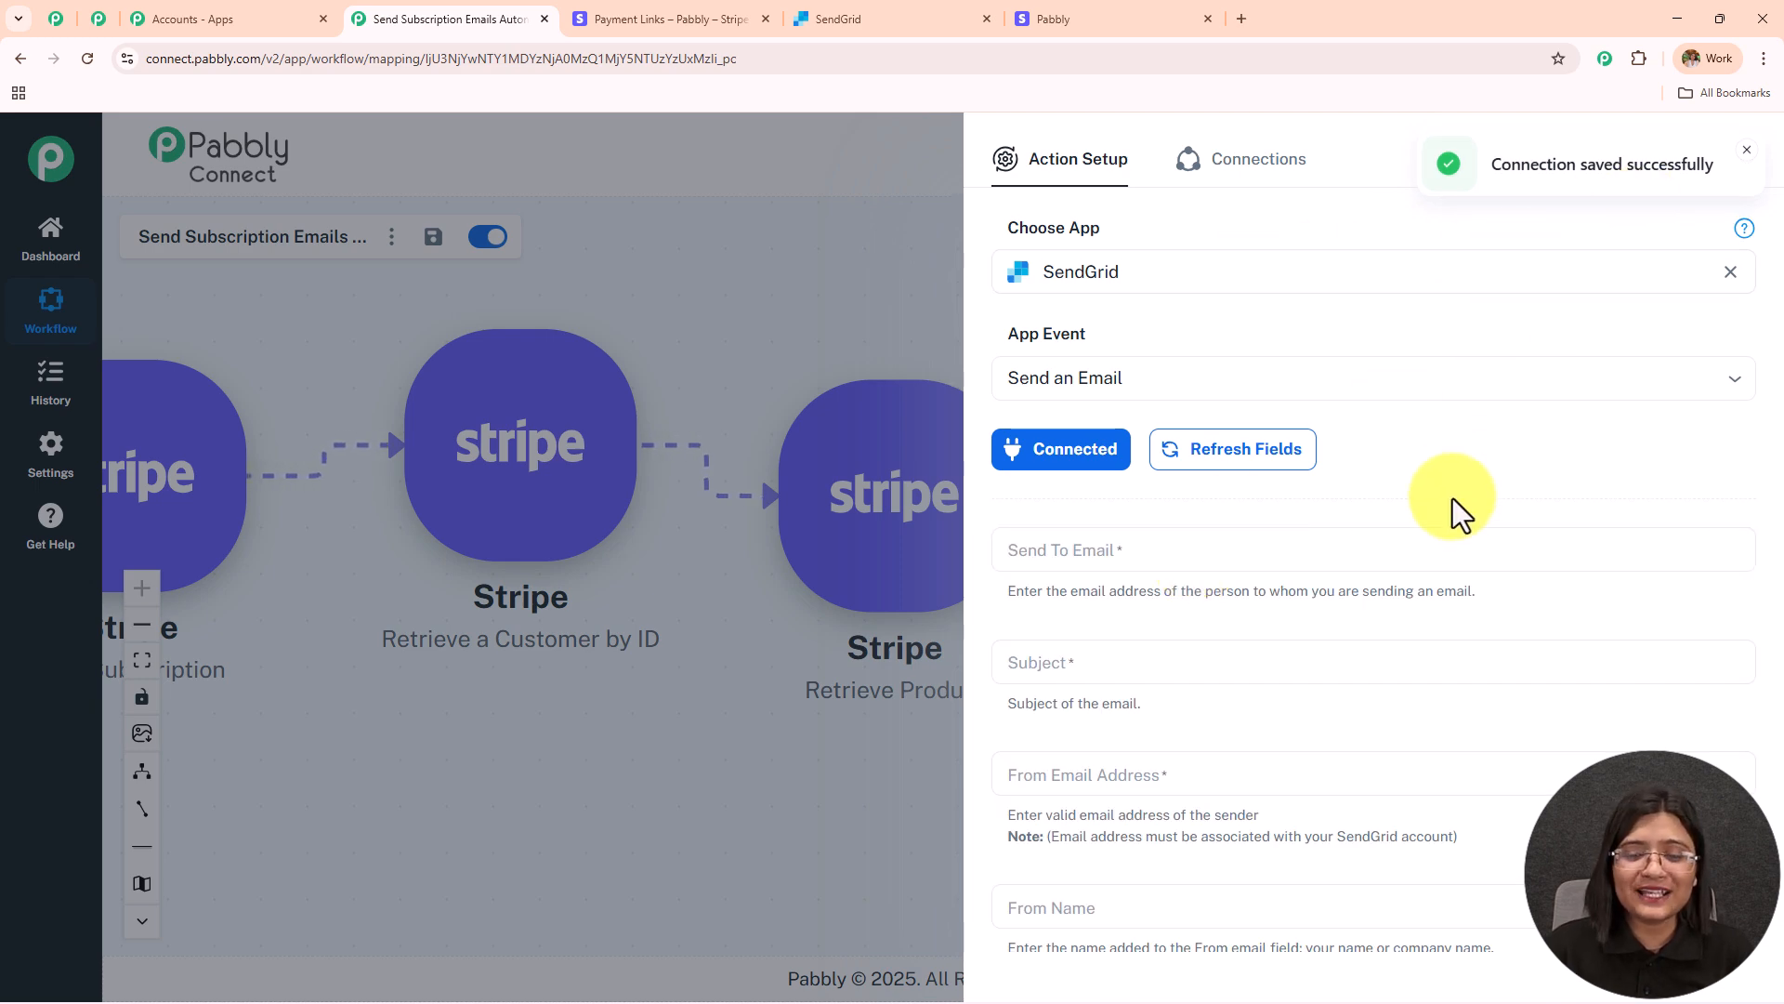
# Step: Map Send To Email to the email value from the Stripe Retrieve a Customer by ID step, searching for "new"
pyautogui.scroll(-5, 1452, 498)
pyautogui.scroll(3, 1454, 497)
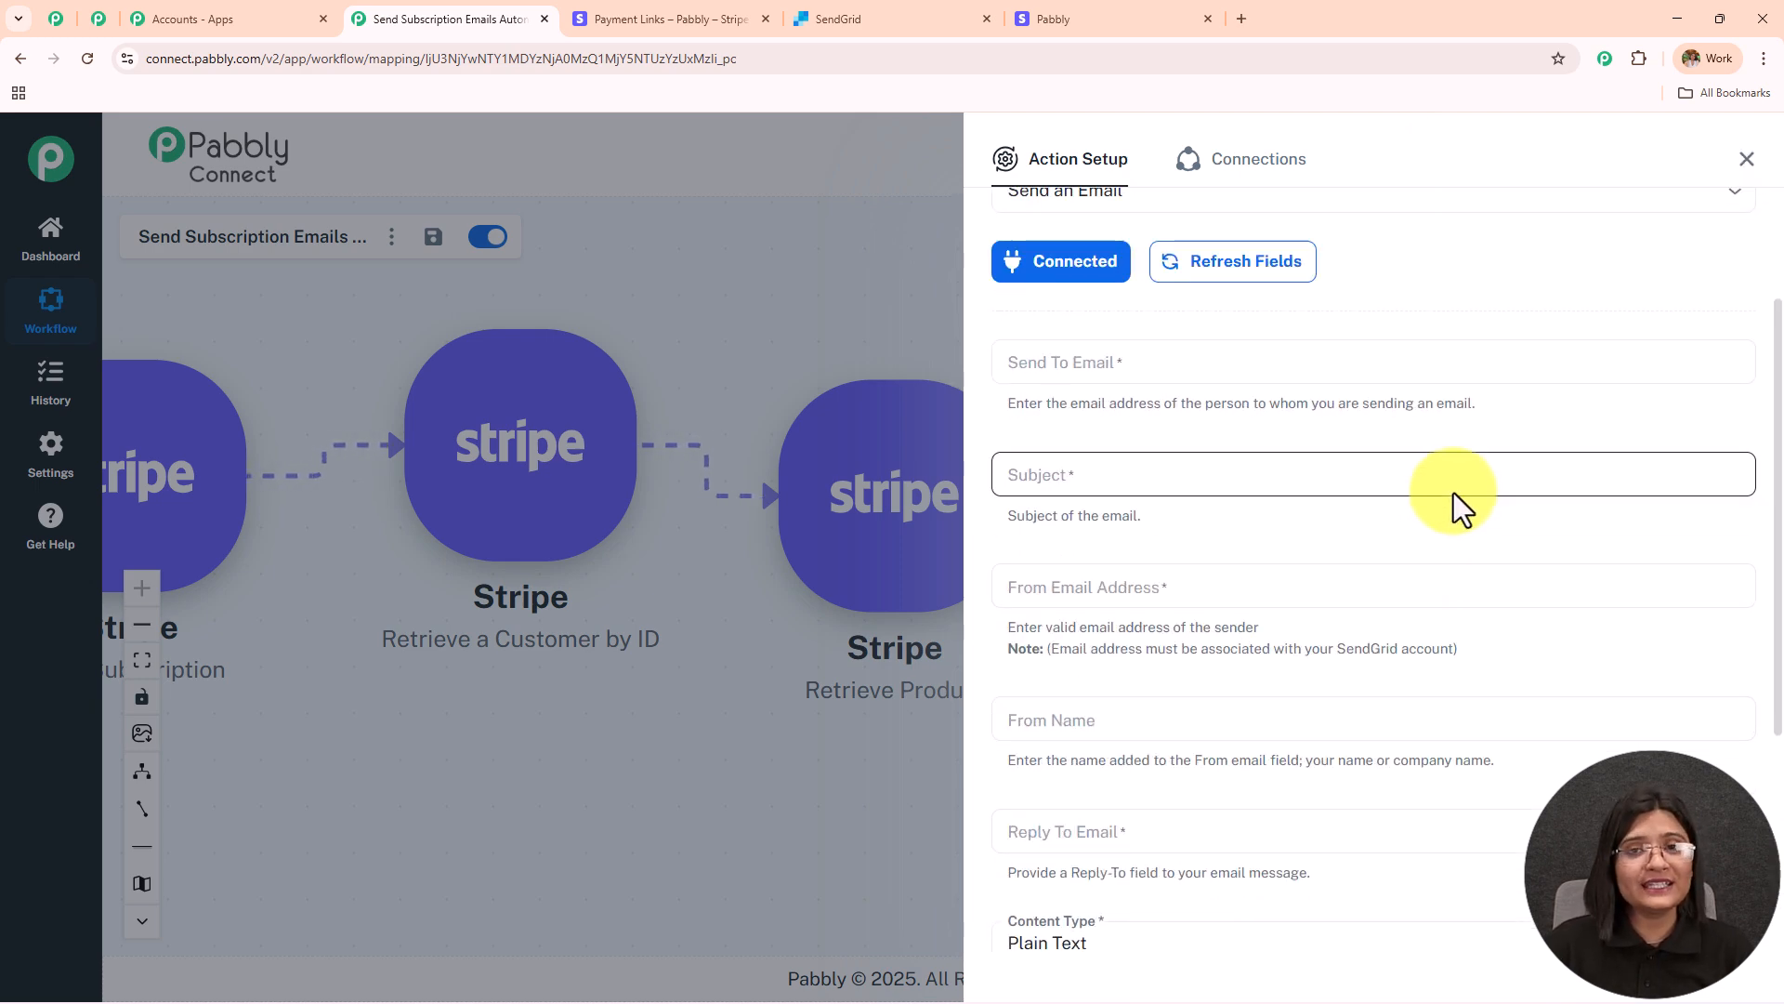
pyautogui.scroll(-3, 1453, 493)
pyautogui.scroll(3, 1453, 493)
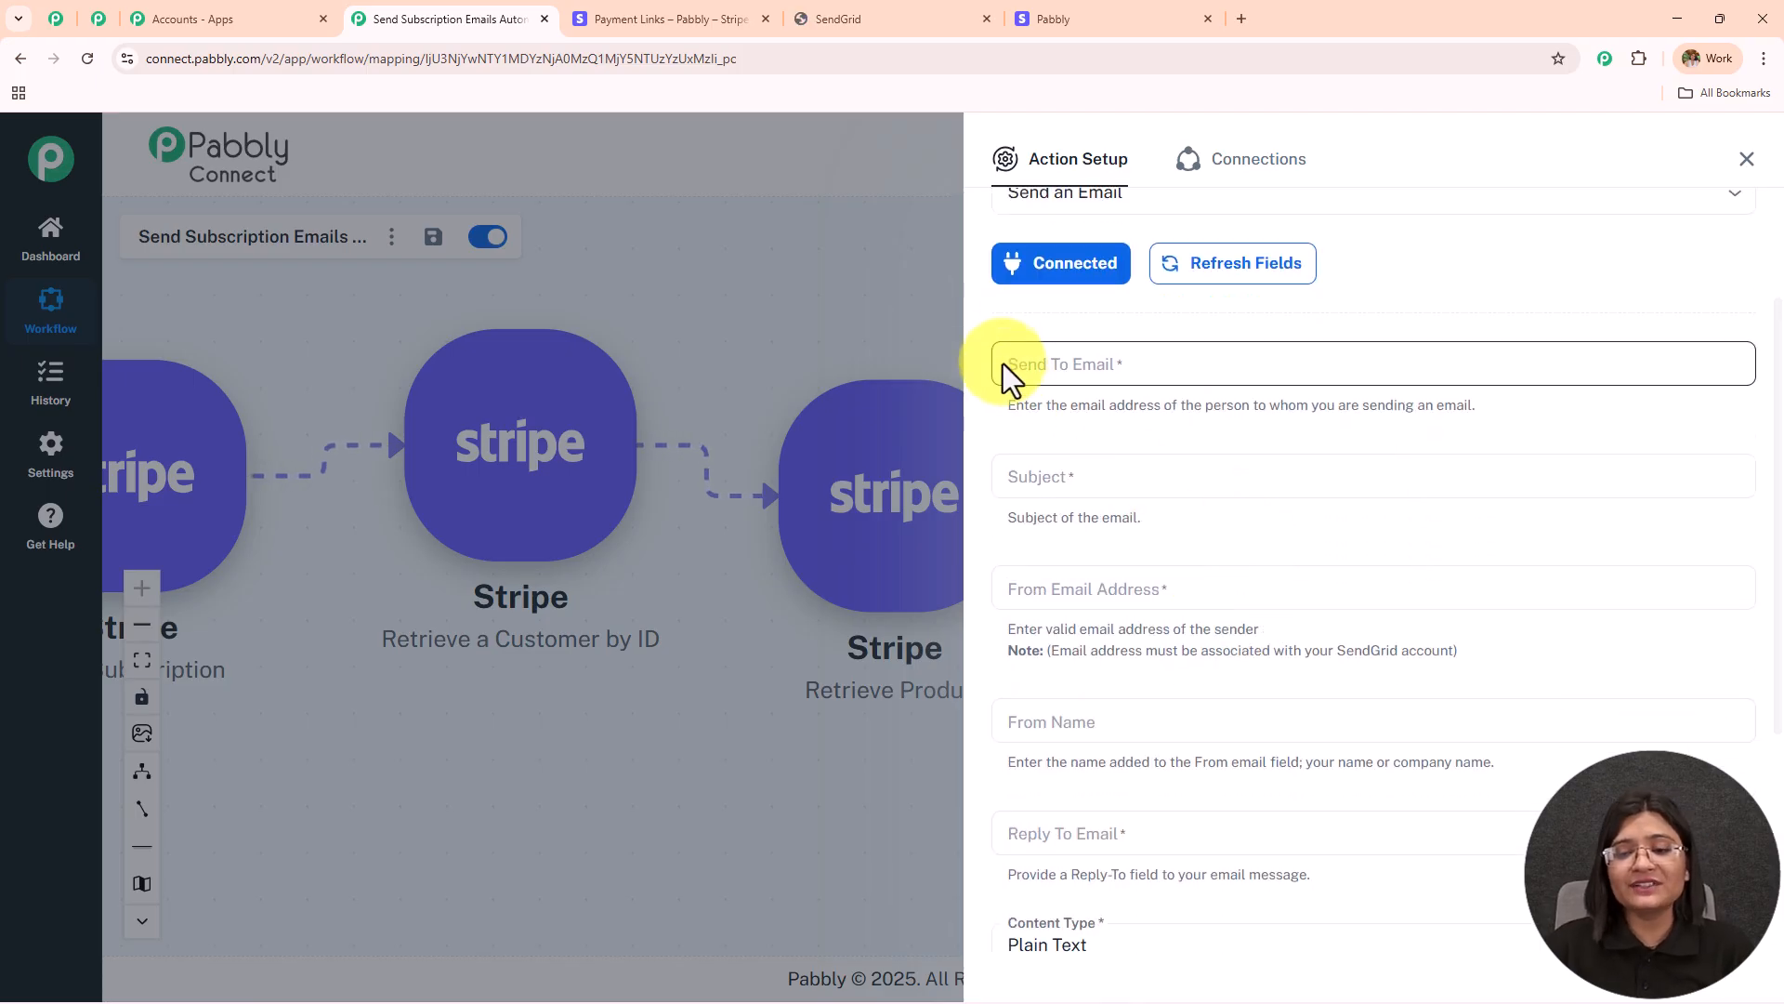
pyautogui.click(1205, 356)
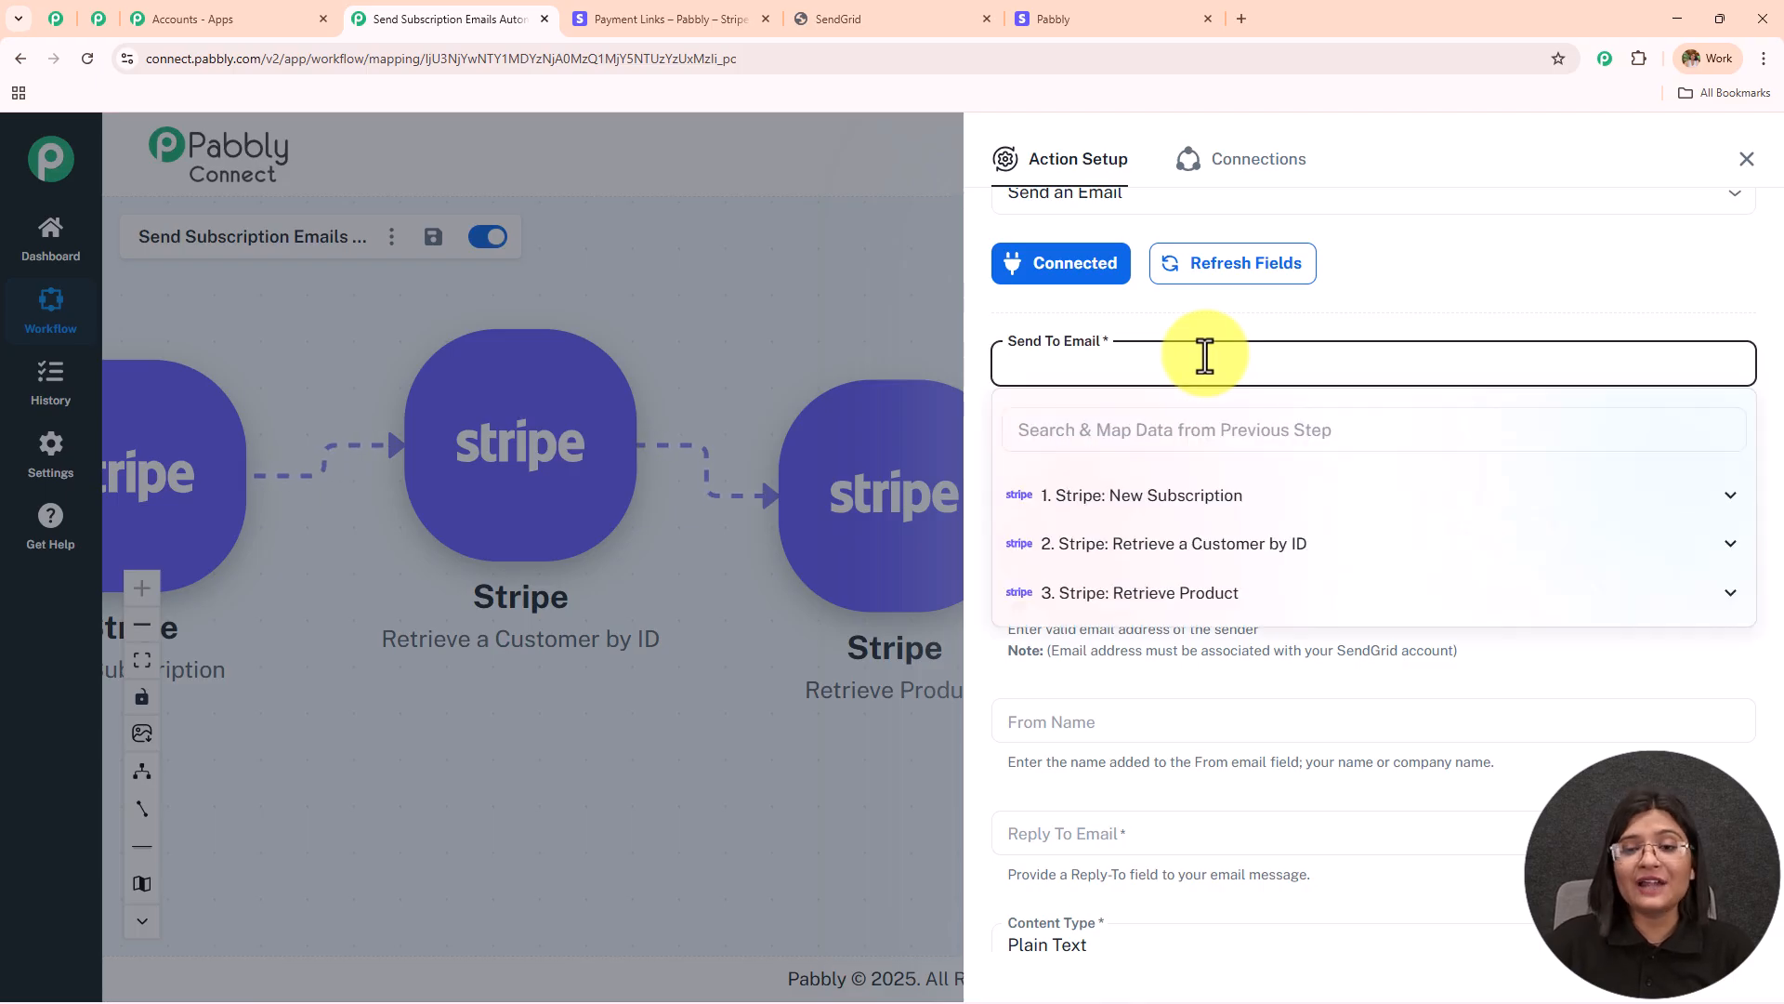
pyautogui.click(1299, 546)
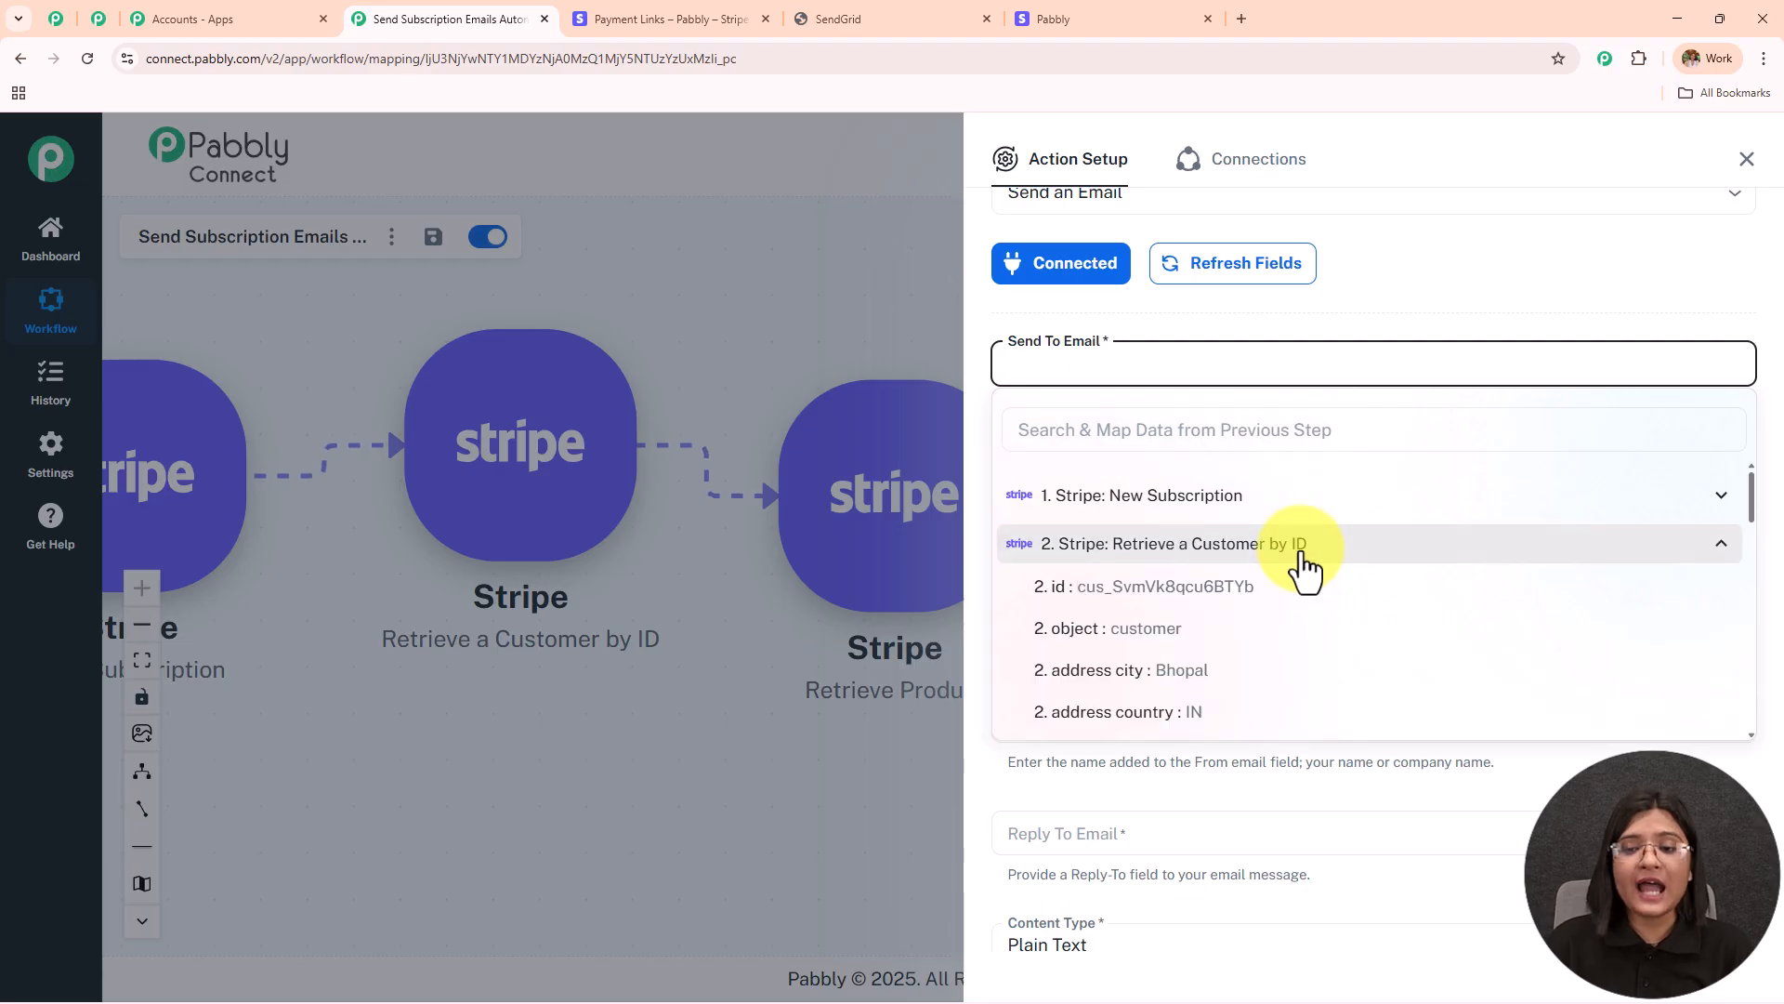
pyautogui.click(1205, 429)
pyautogui.write('new')
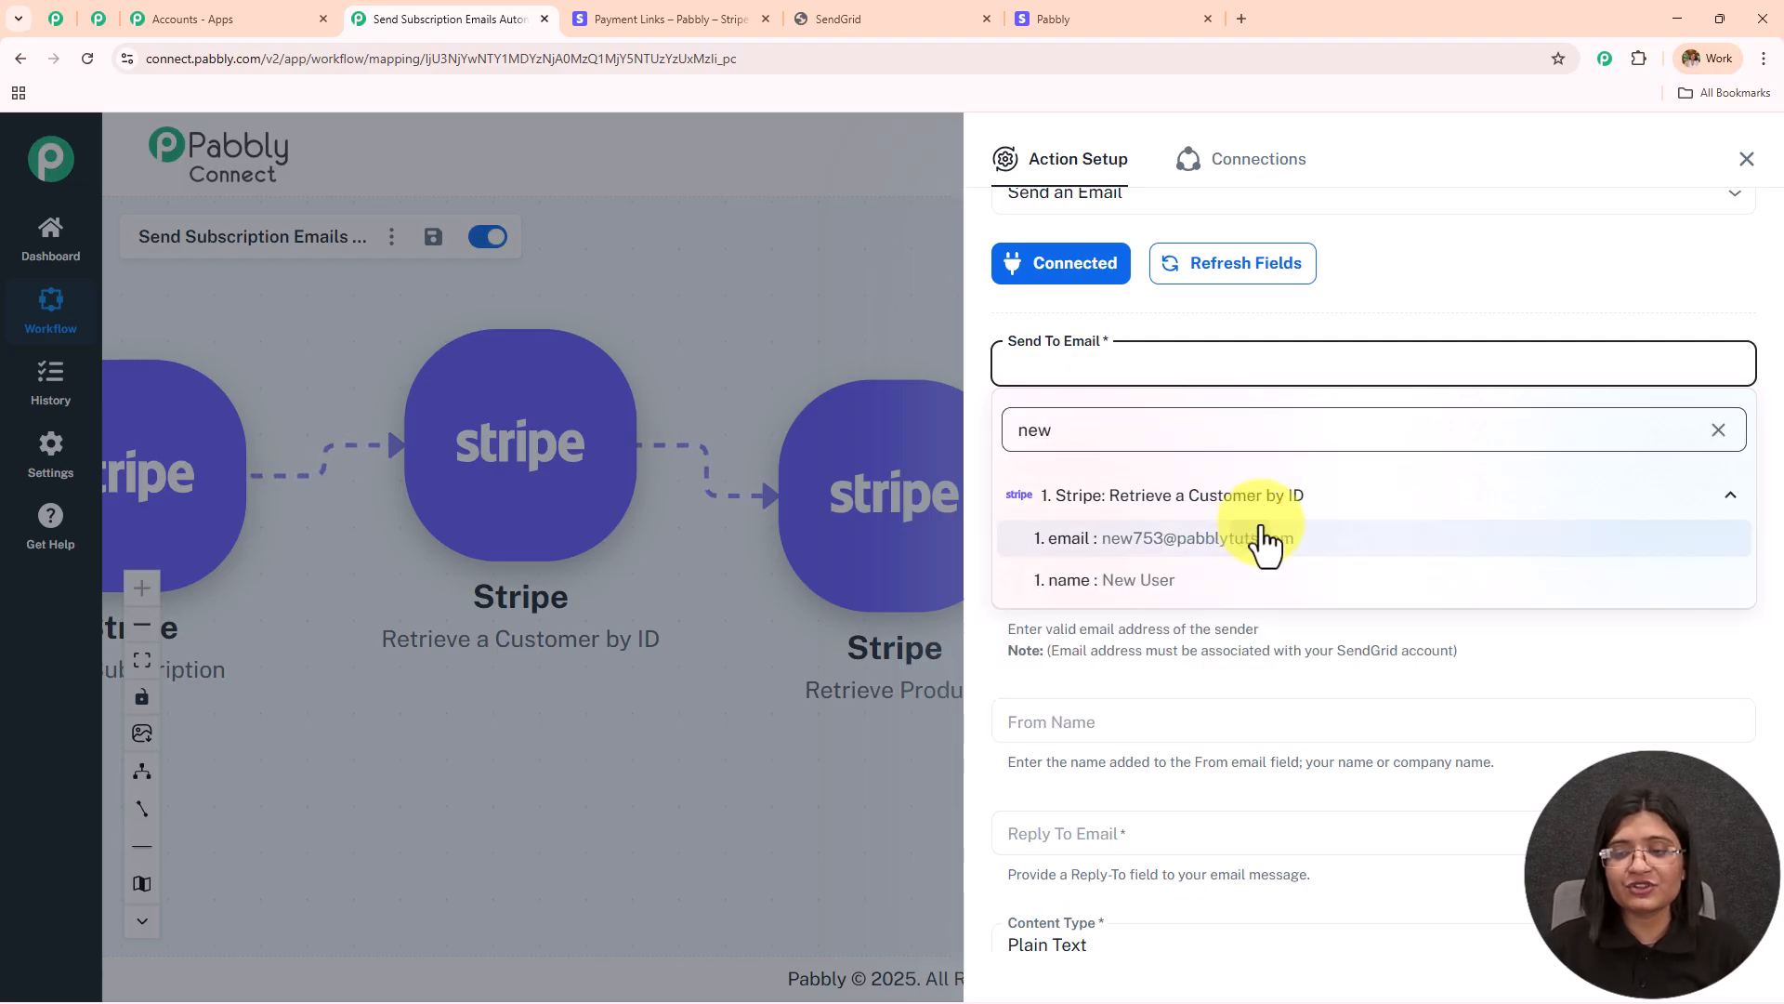
pyautogui.click(1264, 539)
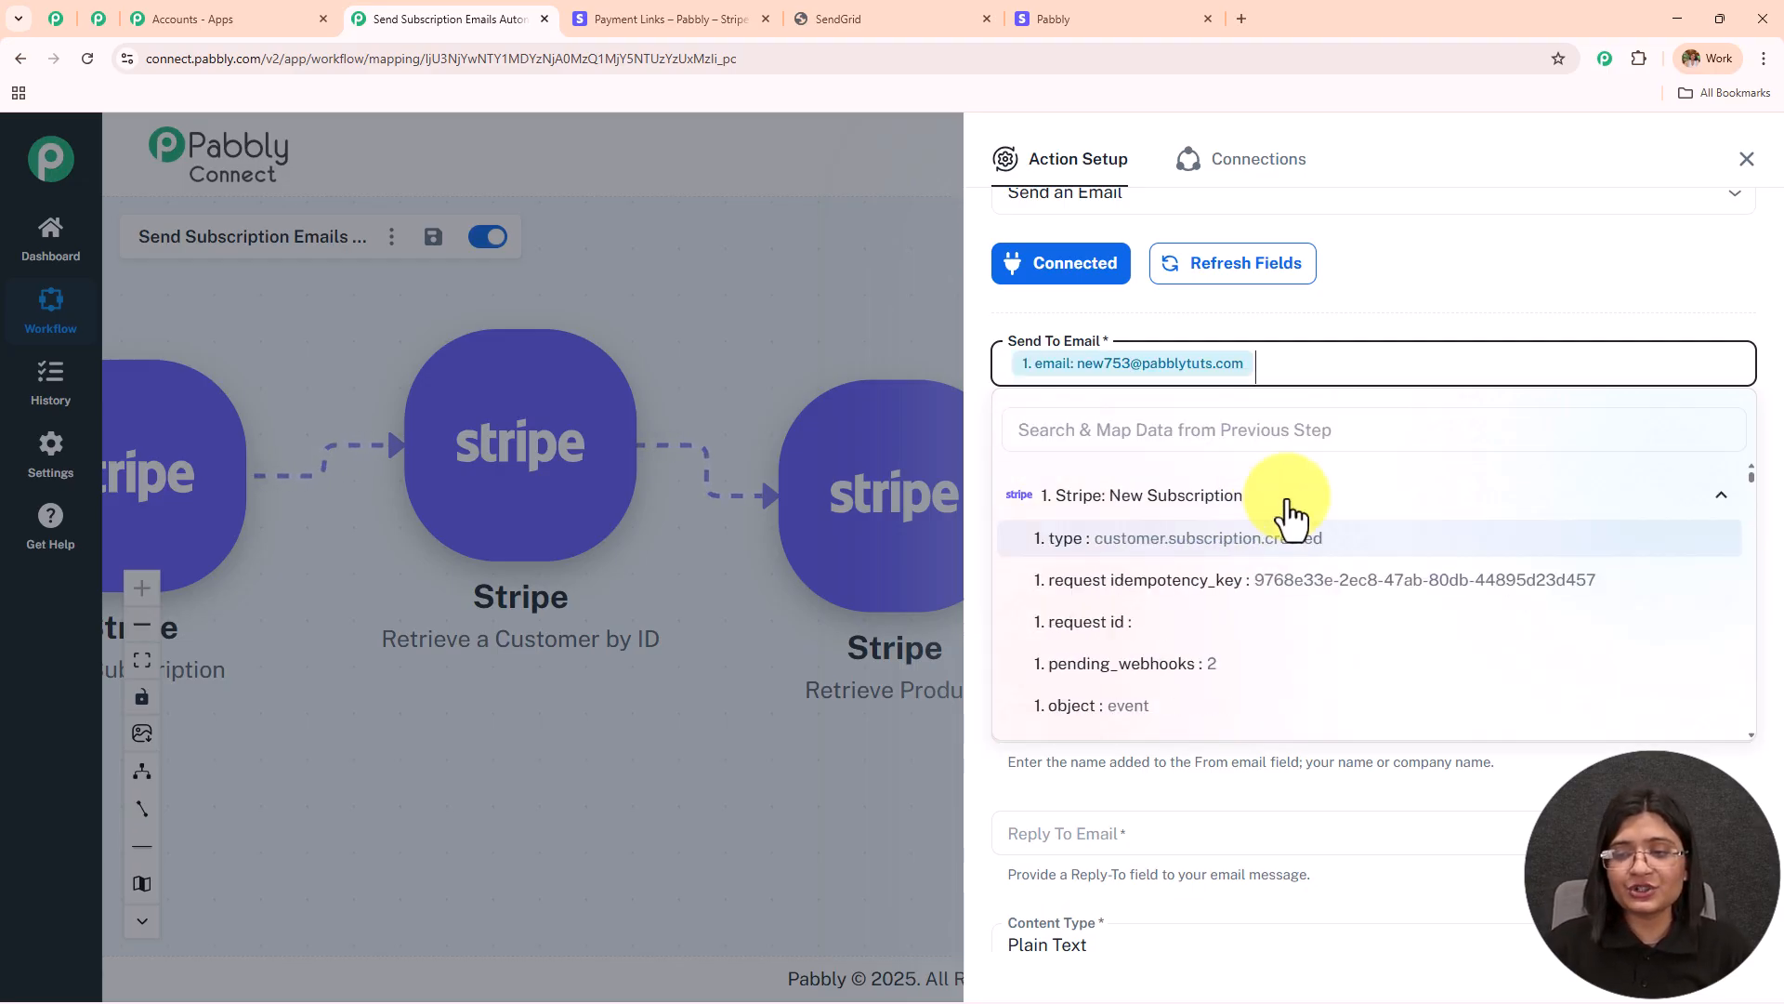
pyautogui.click(1410, 288)
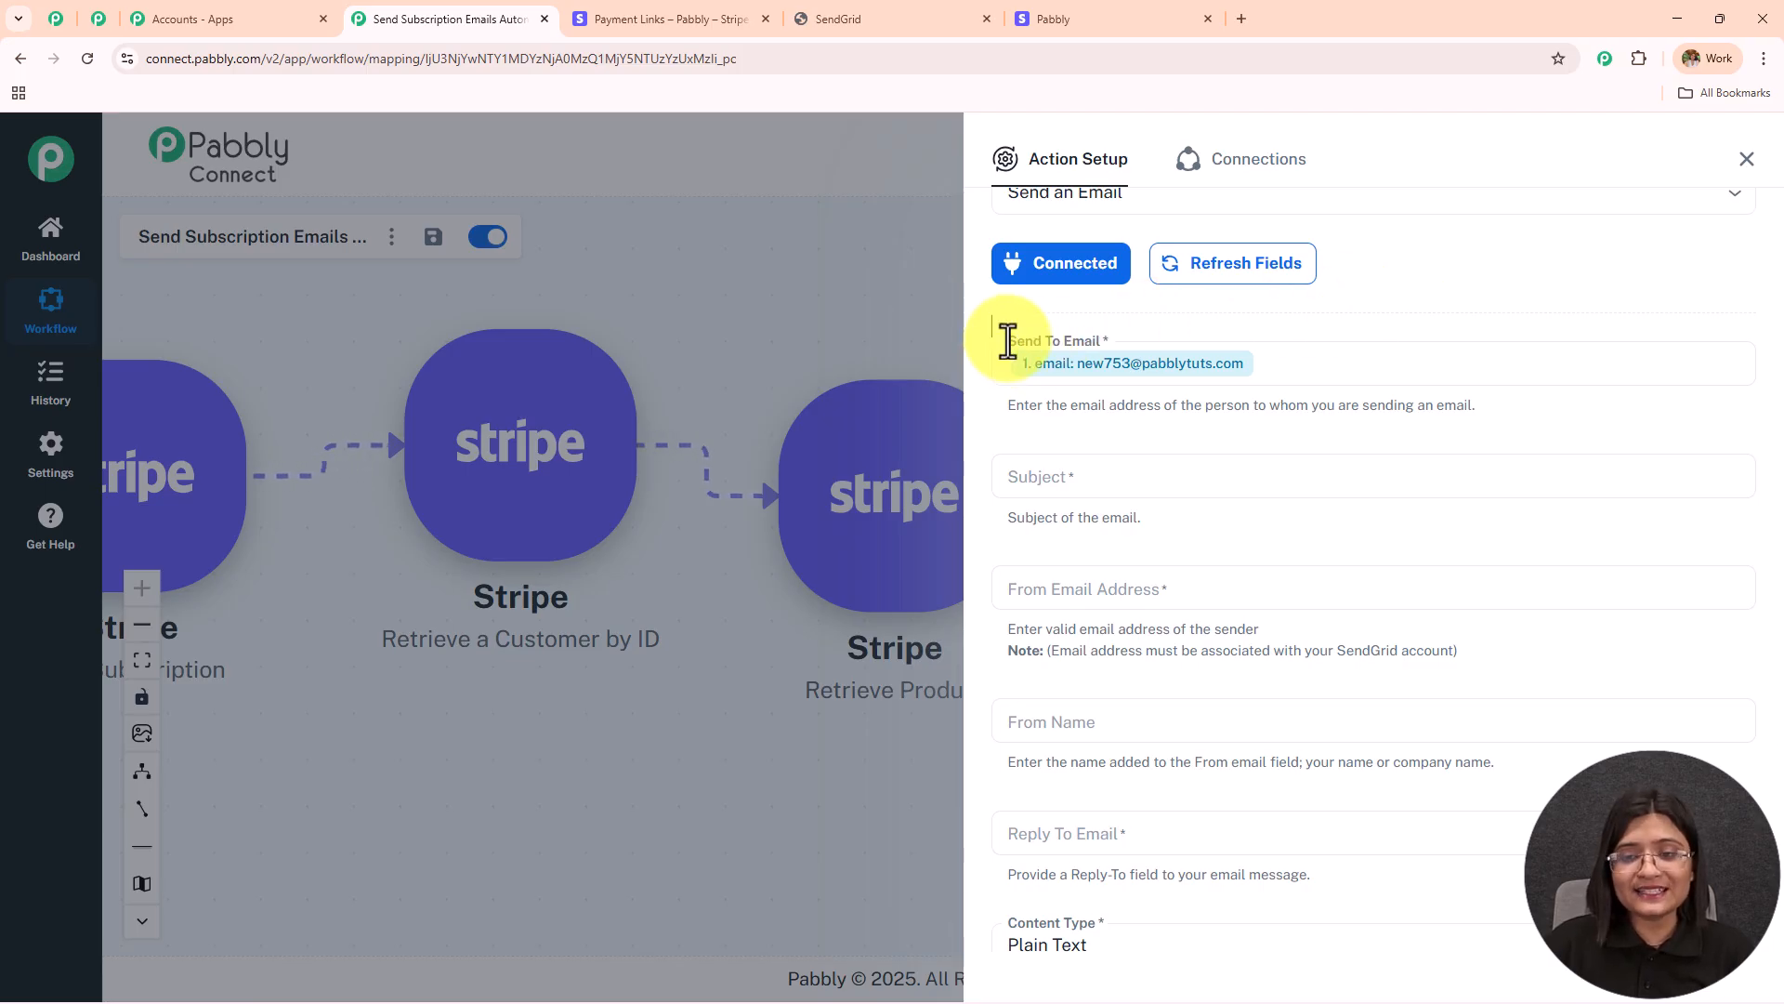
pyautogui.moveTo(1009, 341); pyautogui.dragTo(1141, 338)
pyautogui.click(1476, 316)
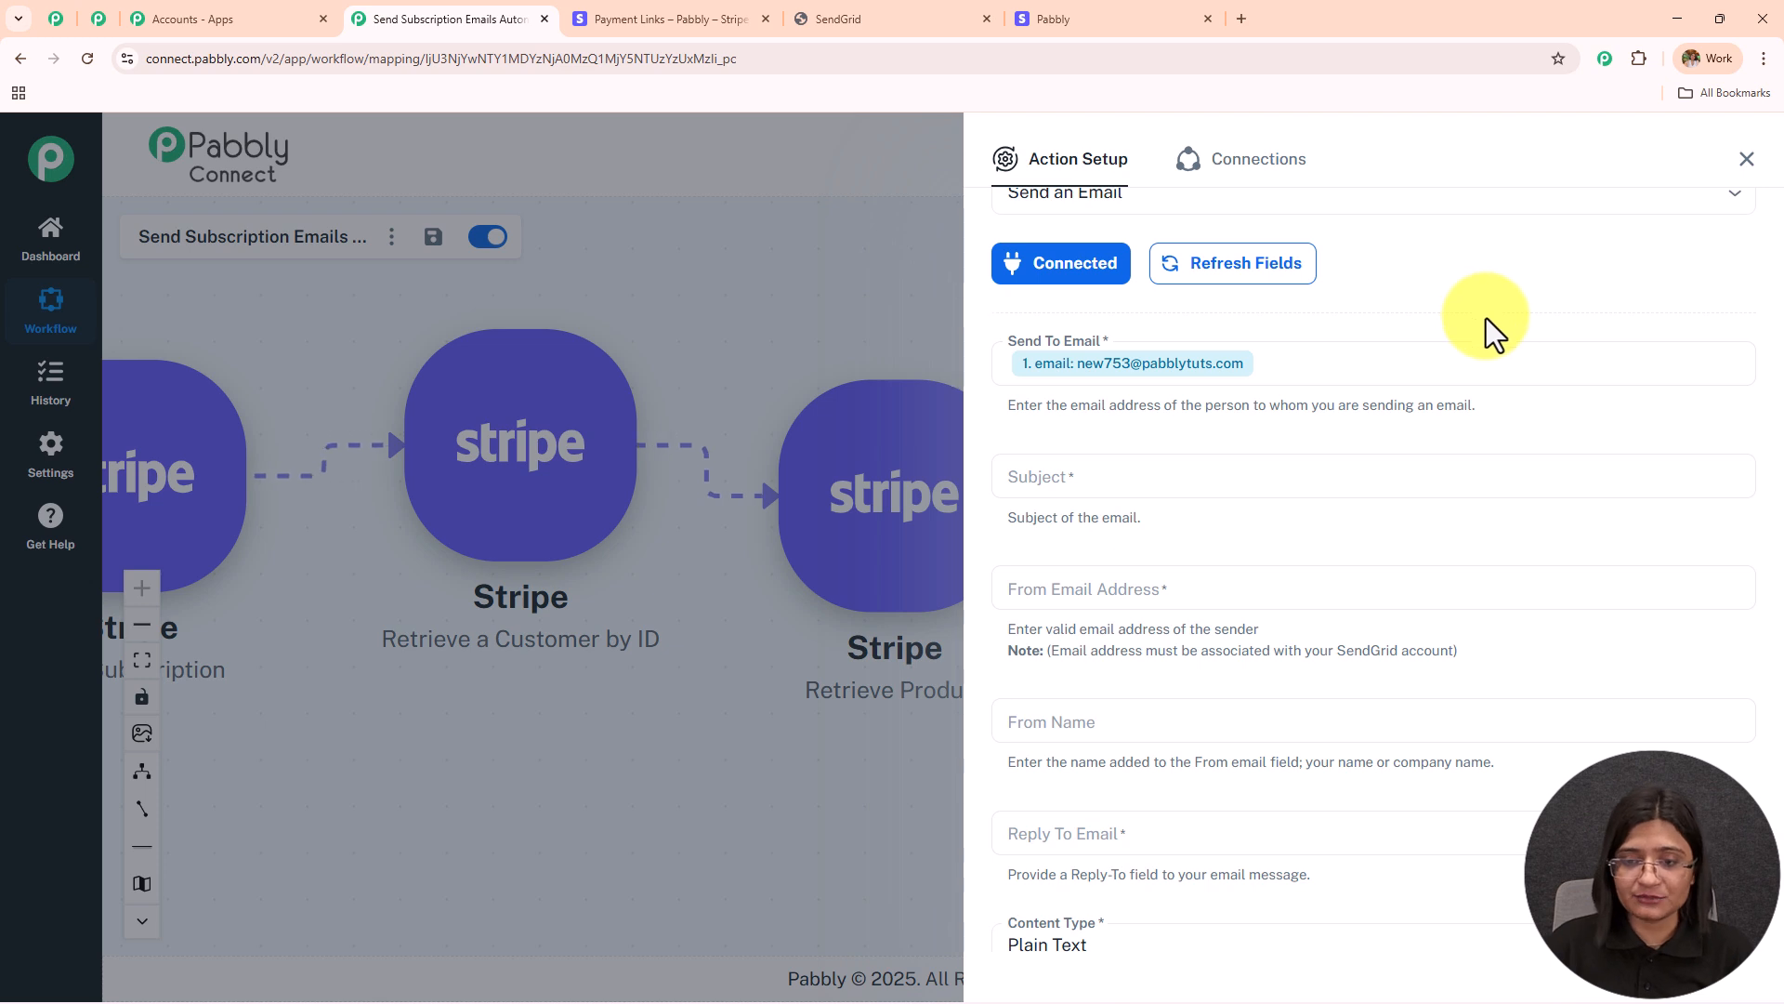
# Step: Set the email Subject to "🎉 Welcome to KnowledgeHub! Your Subscription is Active"
pyautogui.scroll(-3, 1486, 321)
pyautogui.scroll(1, 1476, 331)
pyautogui.click(1120, 295)
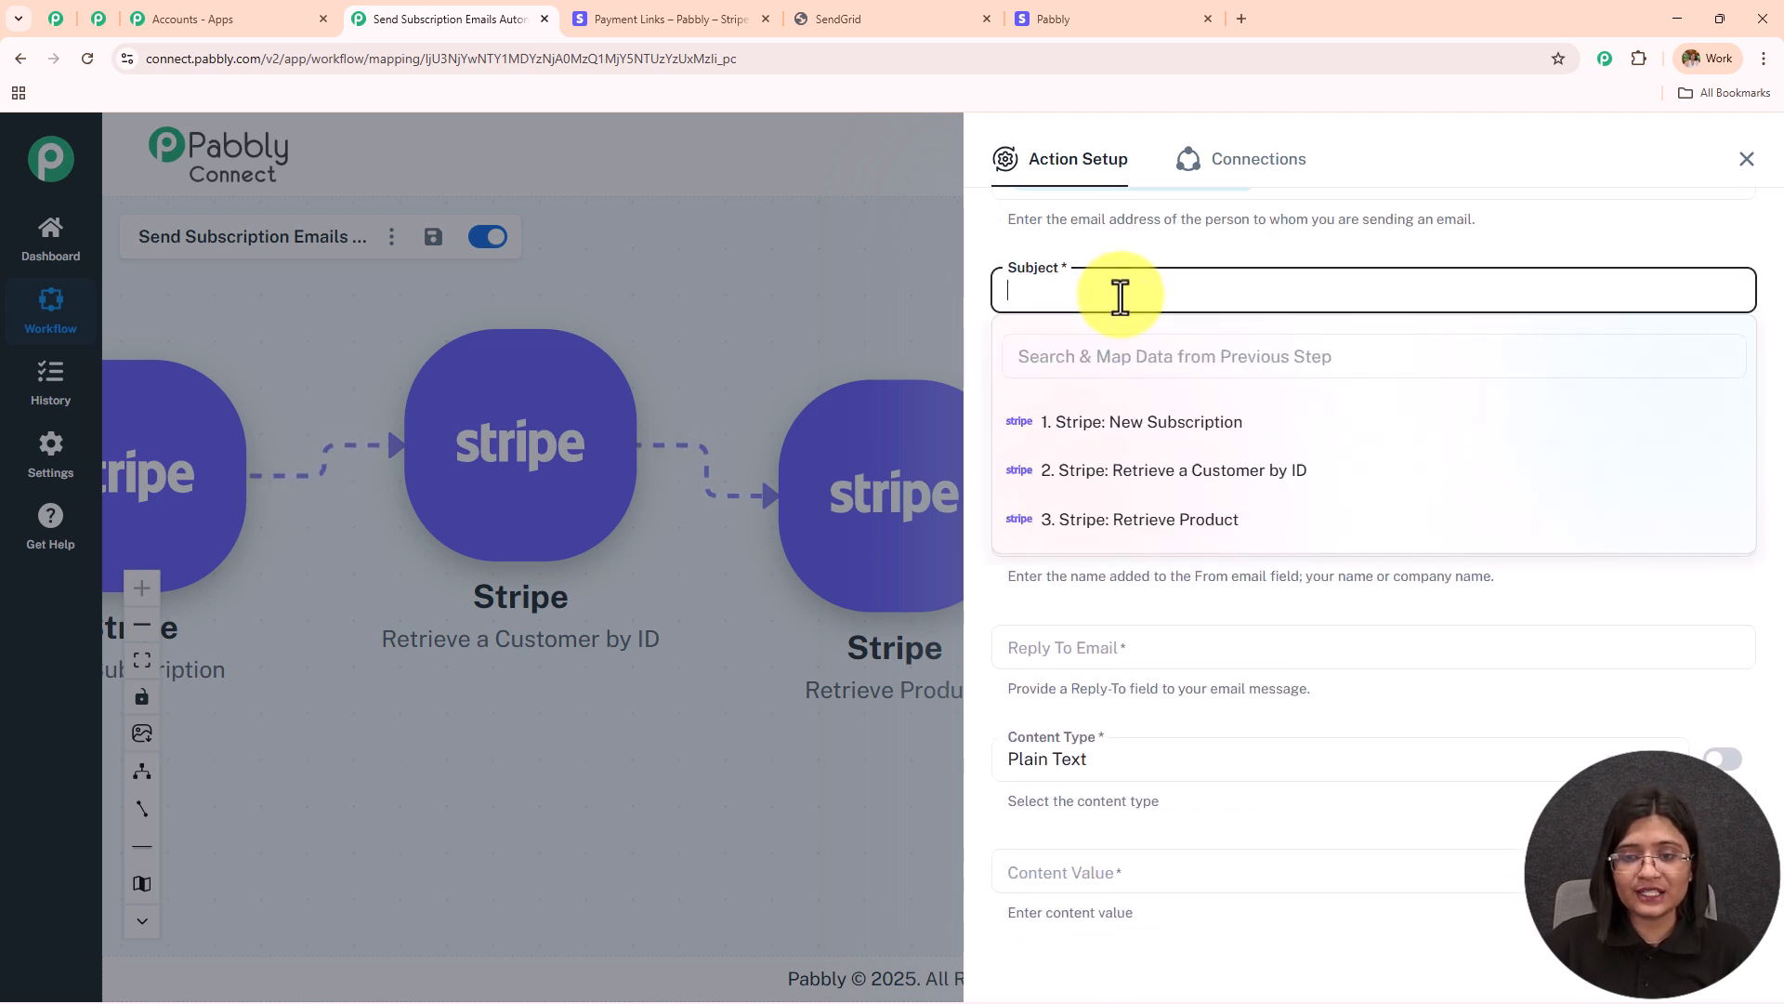
pyautogui.hotkey('ctrl', 'v')
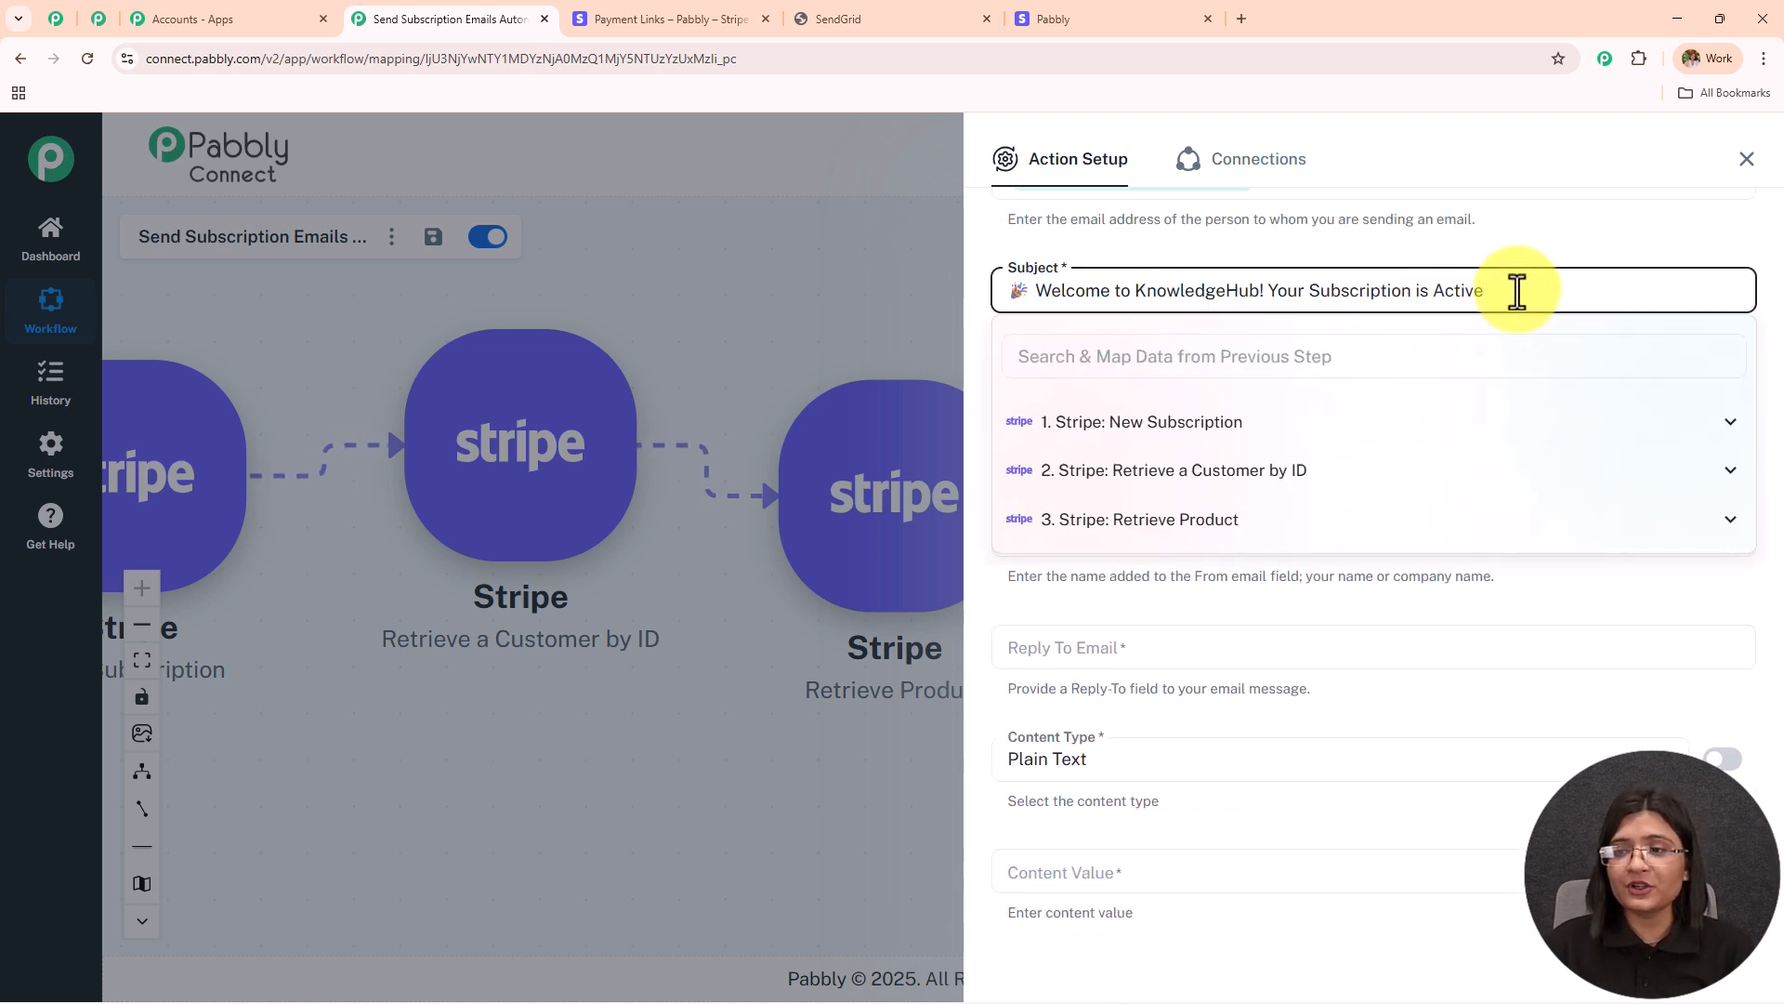
pyautogui.click(1515, 254)
pyautogui.scroll(1, 1412, 354)
pyautogui.scroll(-1, 1319, 455)
pyautogui.scroll(-1, 1302, 482)
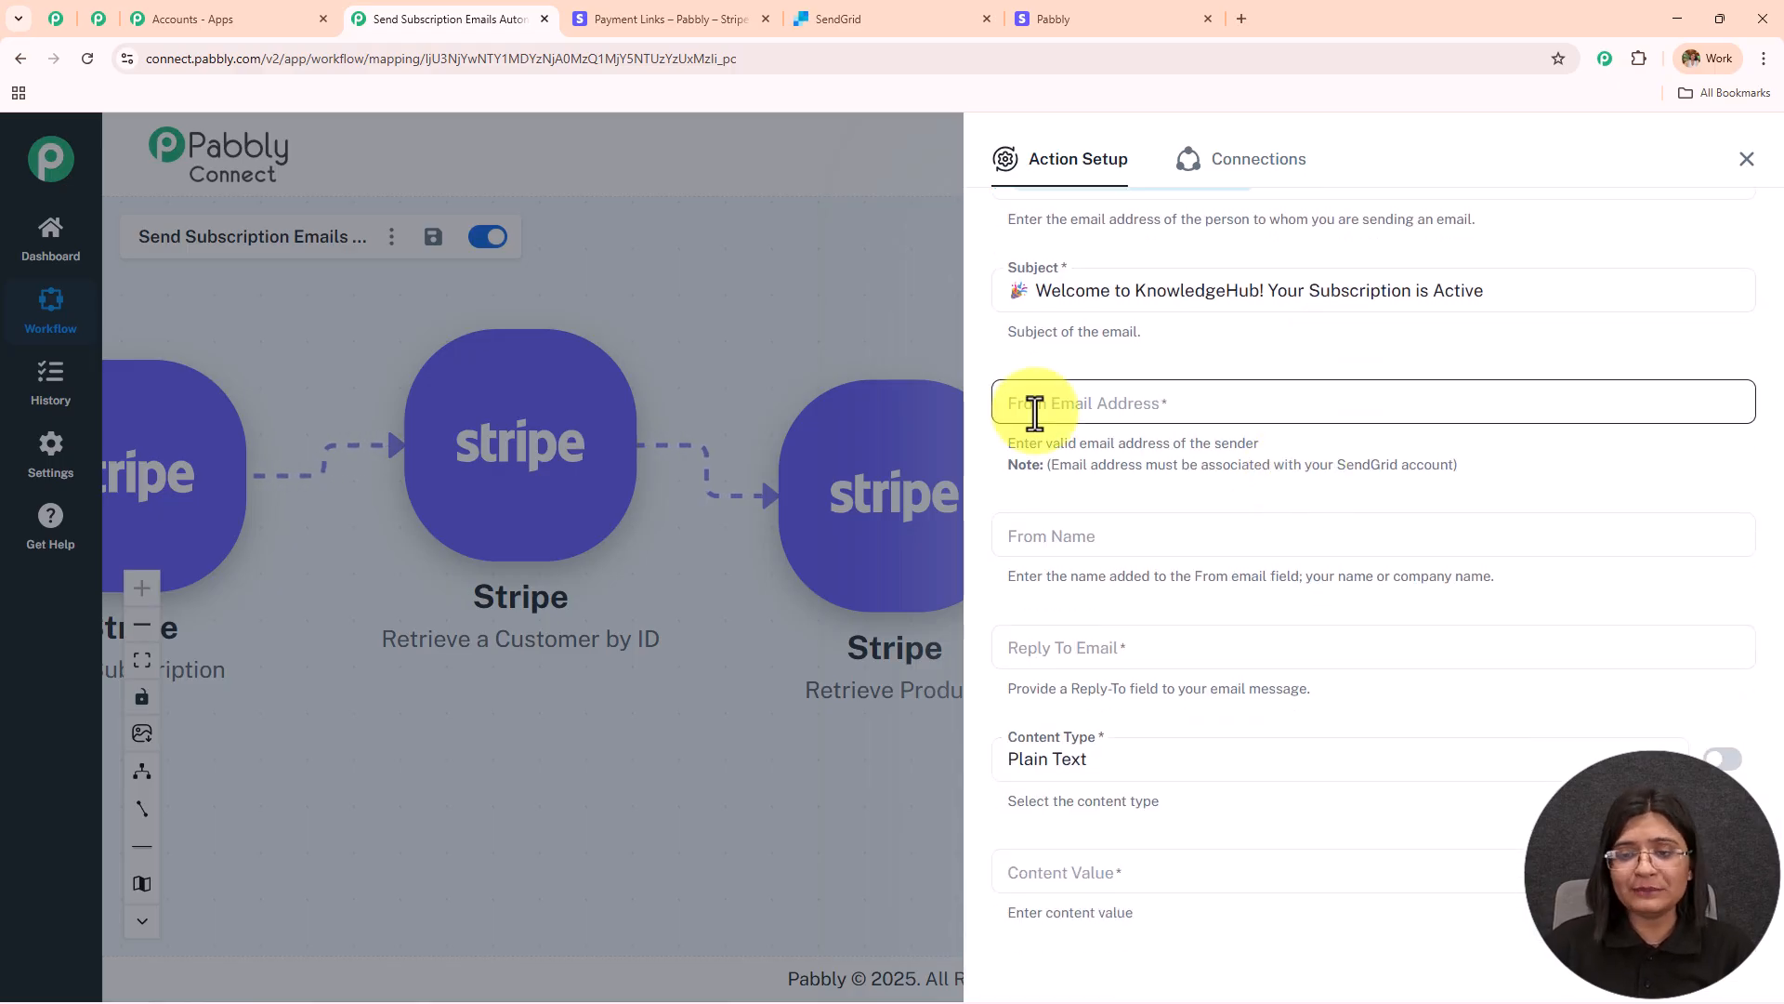
# Step: Switch to SendGrid and open the marketing Senders list to look up the sender email address for the From Email Address field
pyautogui.click(1060, 409)
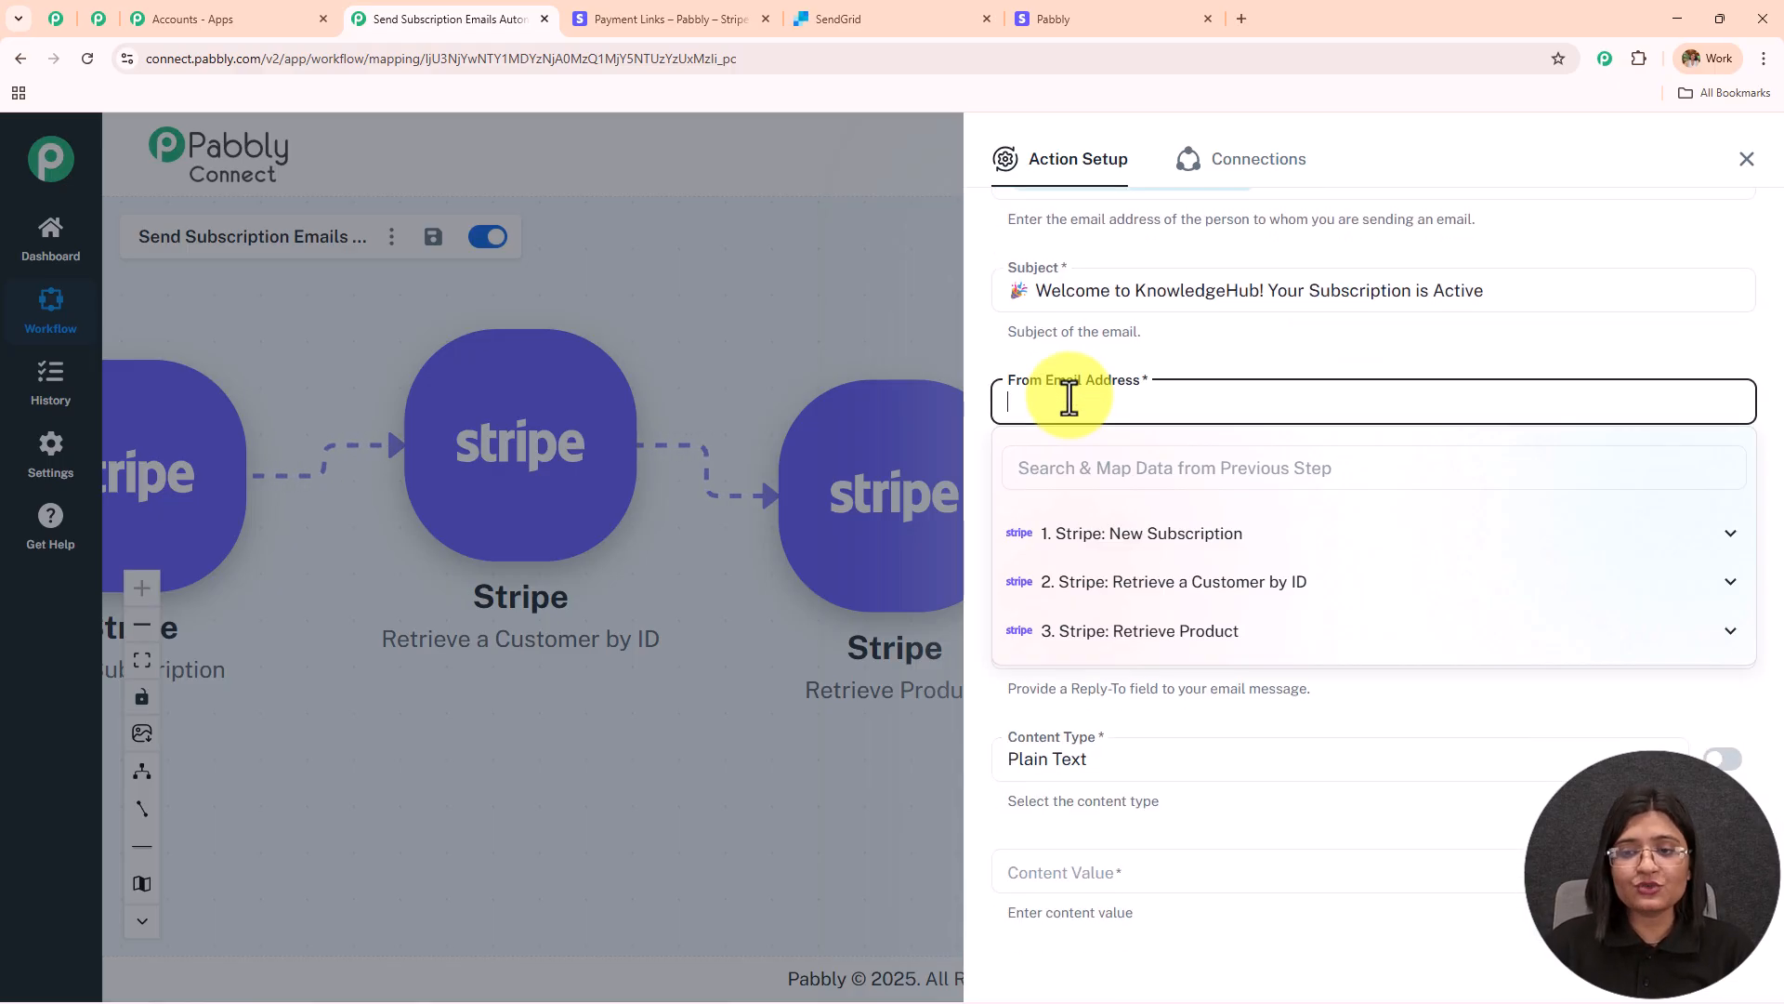
pyautogui.click(1204, 368)
pyautogui.click(612, 18)
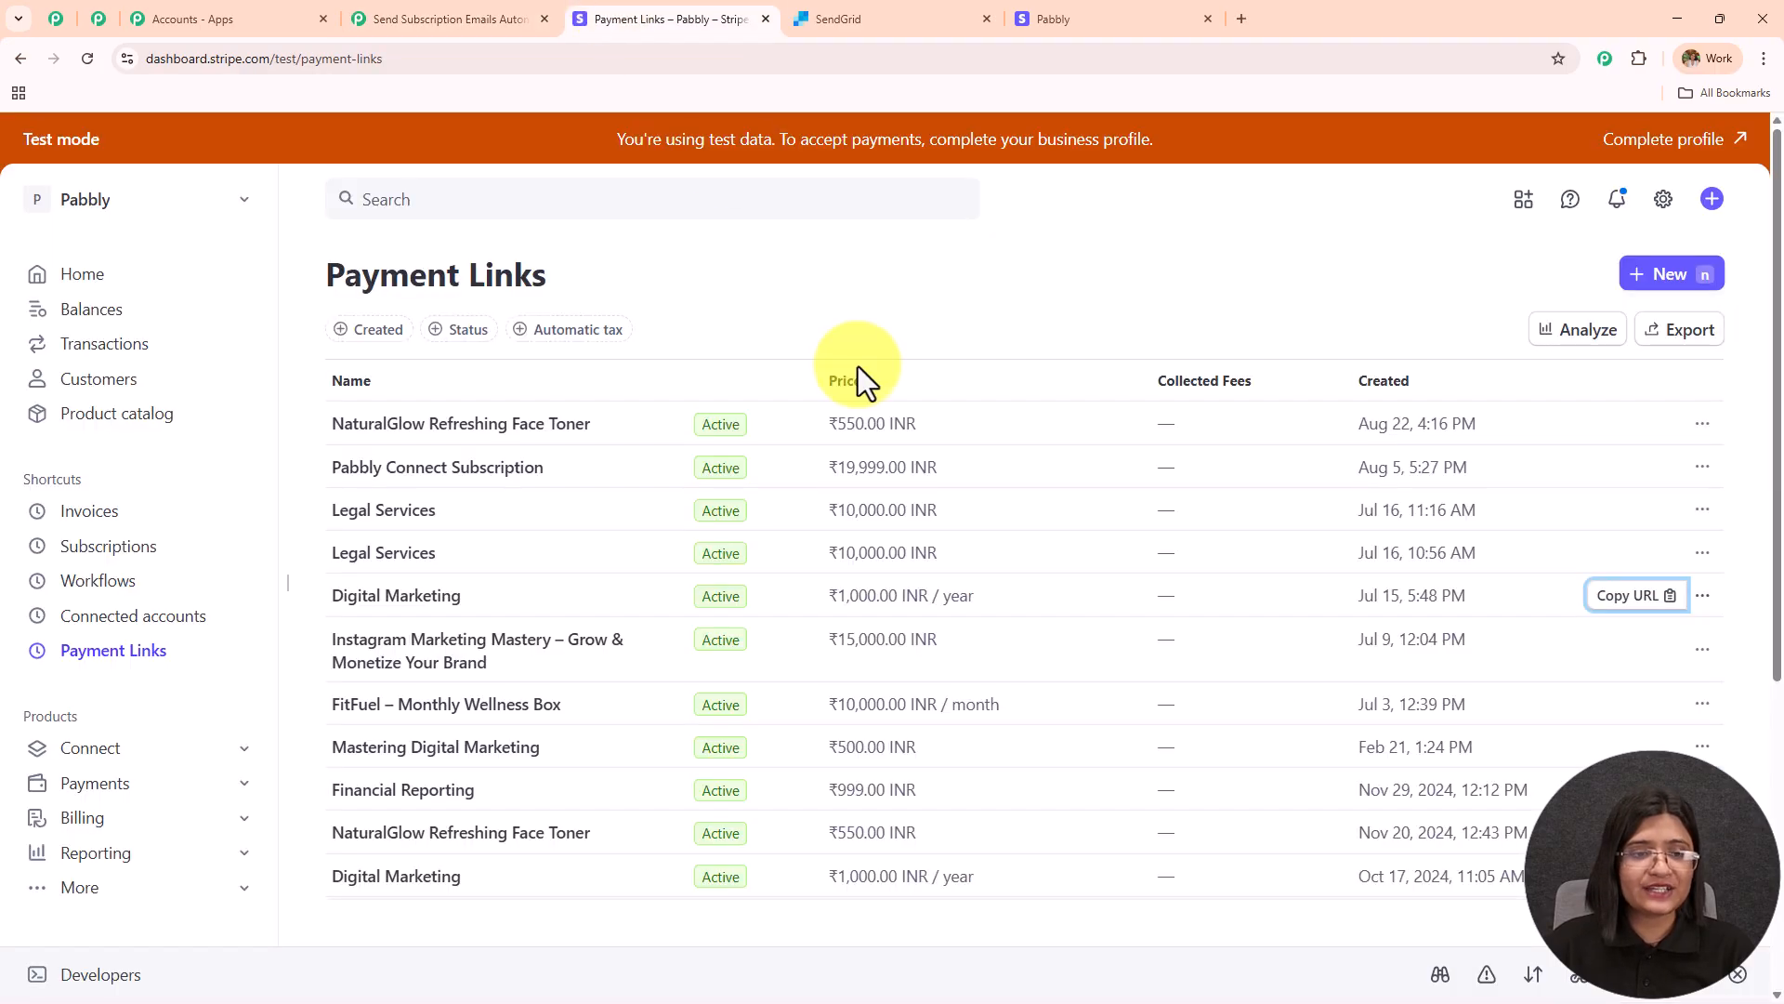
pyautogui.click(942, 16)
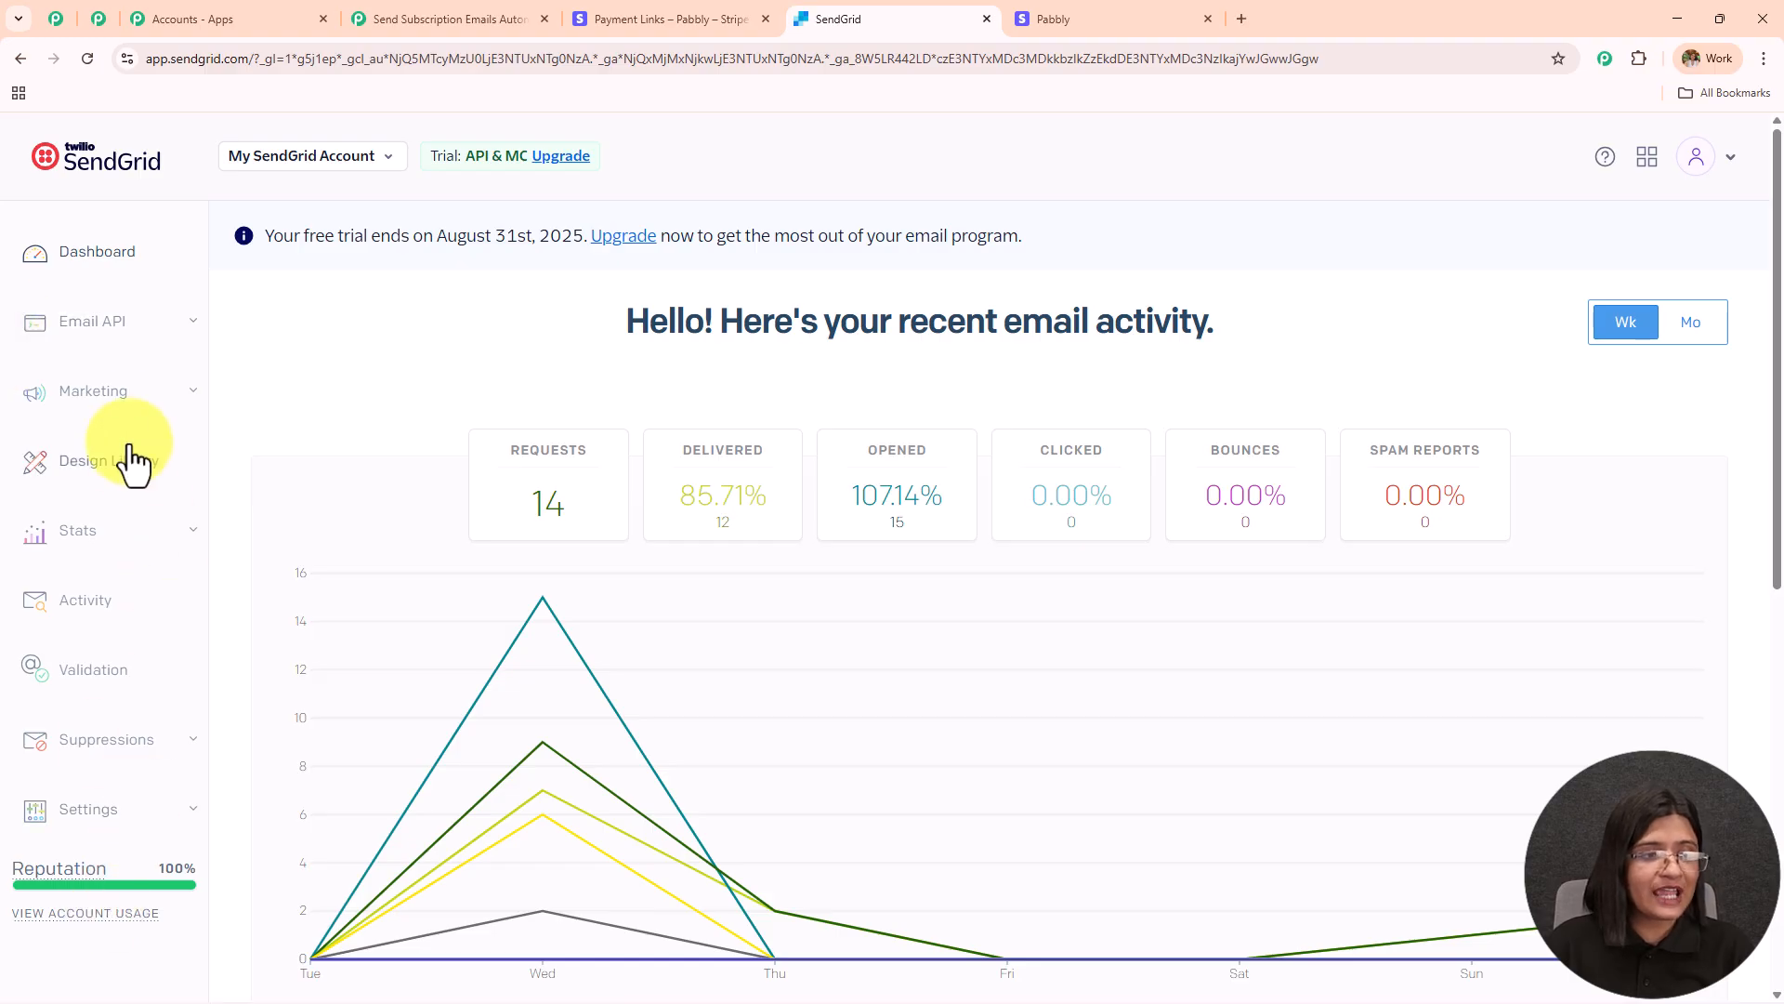
pyautogui.click(119, 392)
pyautogui.click(43, 607)
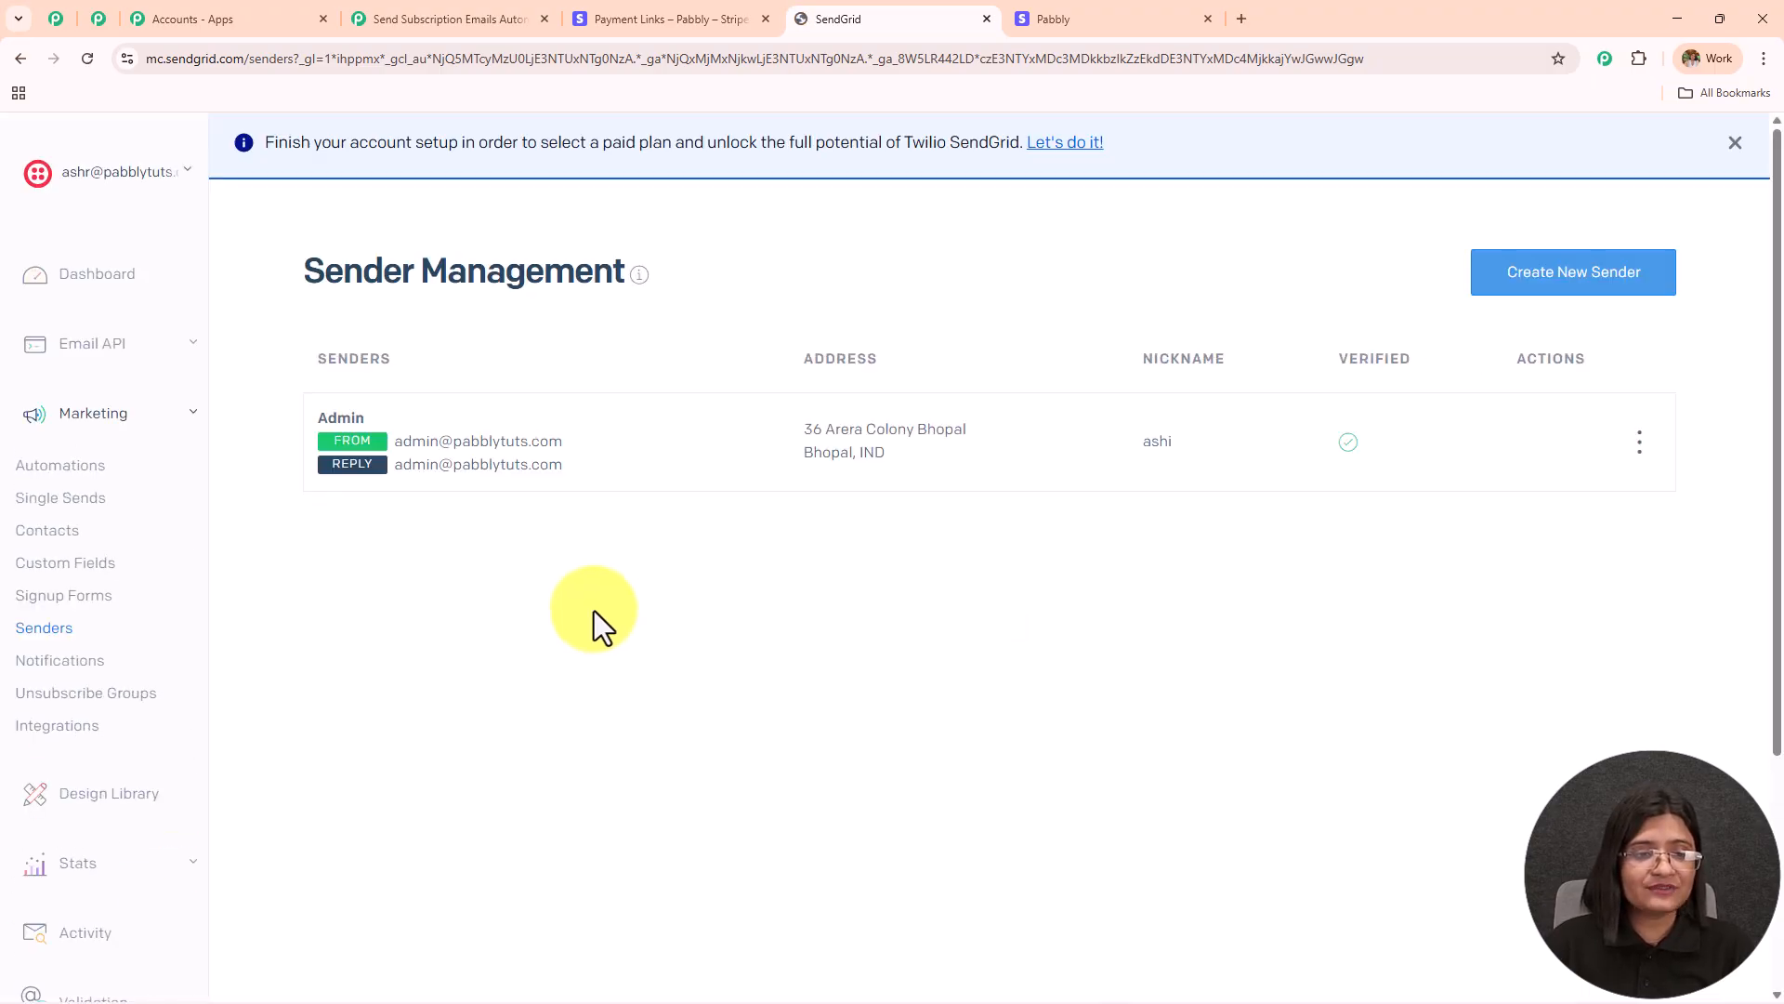
# Step: Copy the verified sender's From email address in SendGrid and paste it into From Email Address in the Pabbly Connect workflow
pyautogui.moveTo(394, 443); pyautogui.dragTo(608, 454)
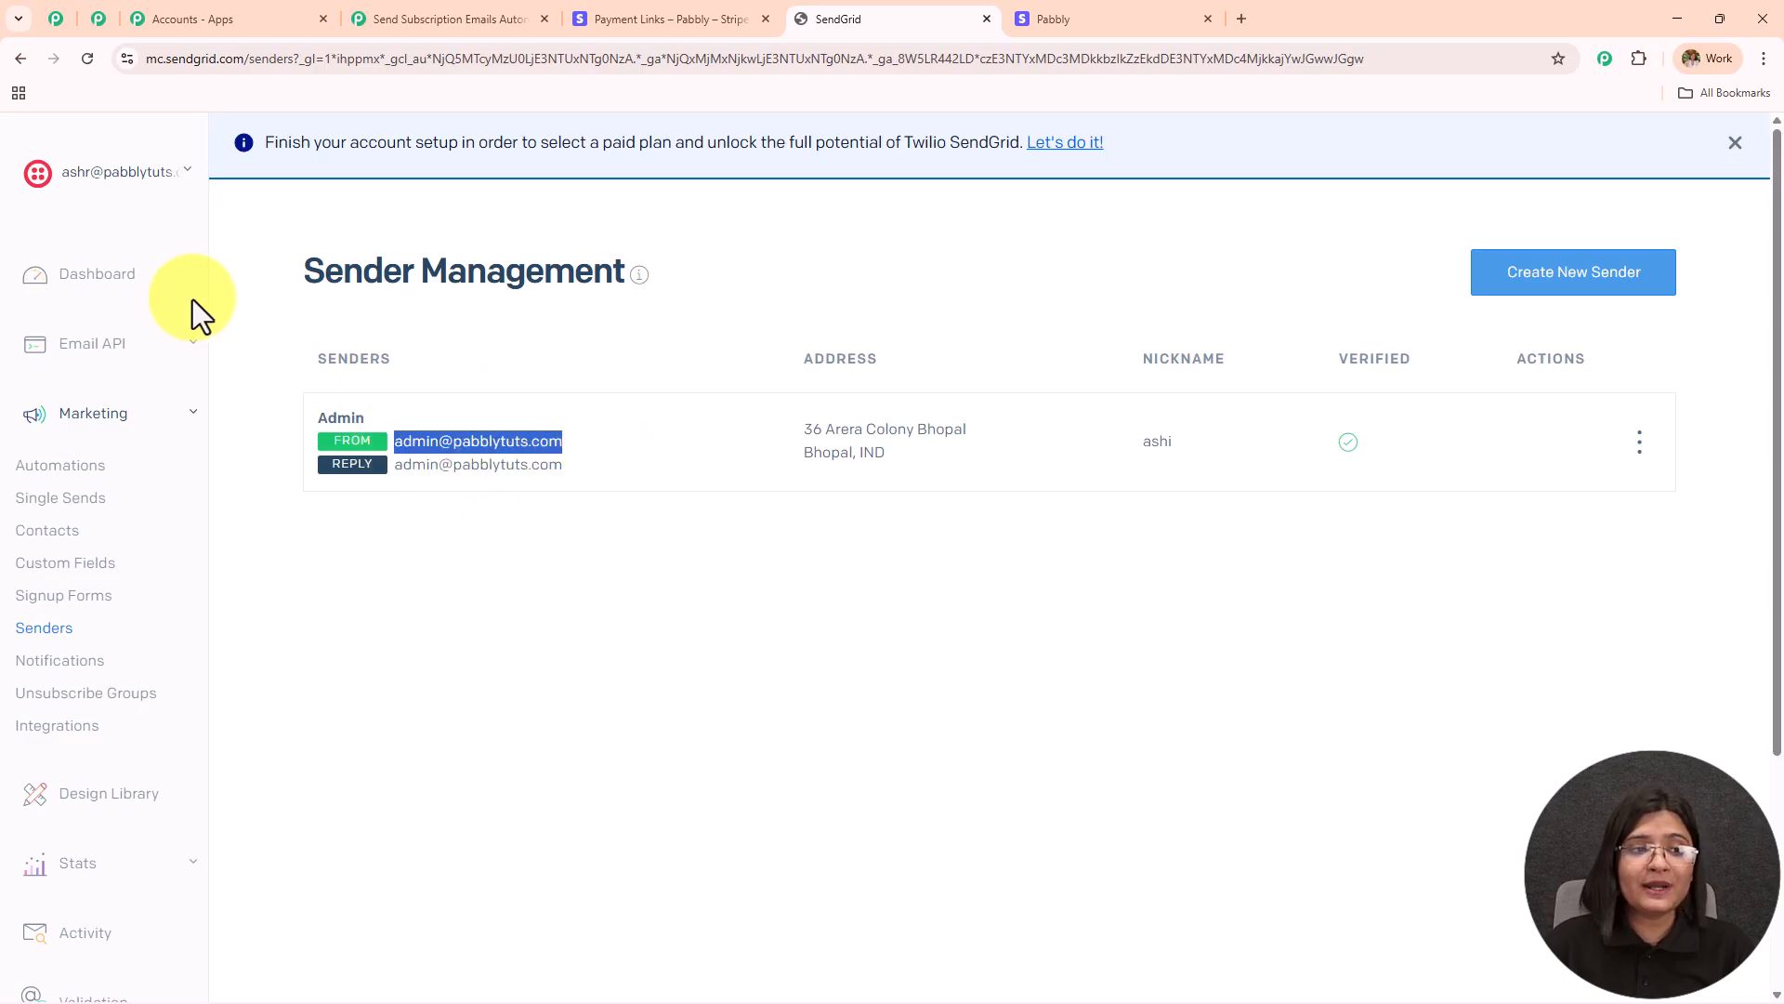
pyautogui.click(455, 19)
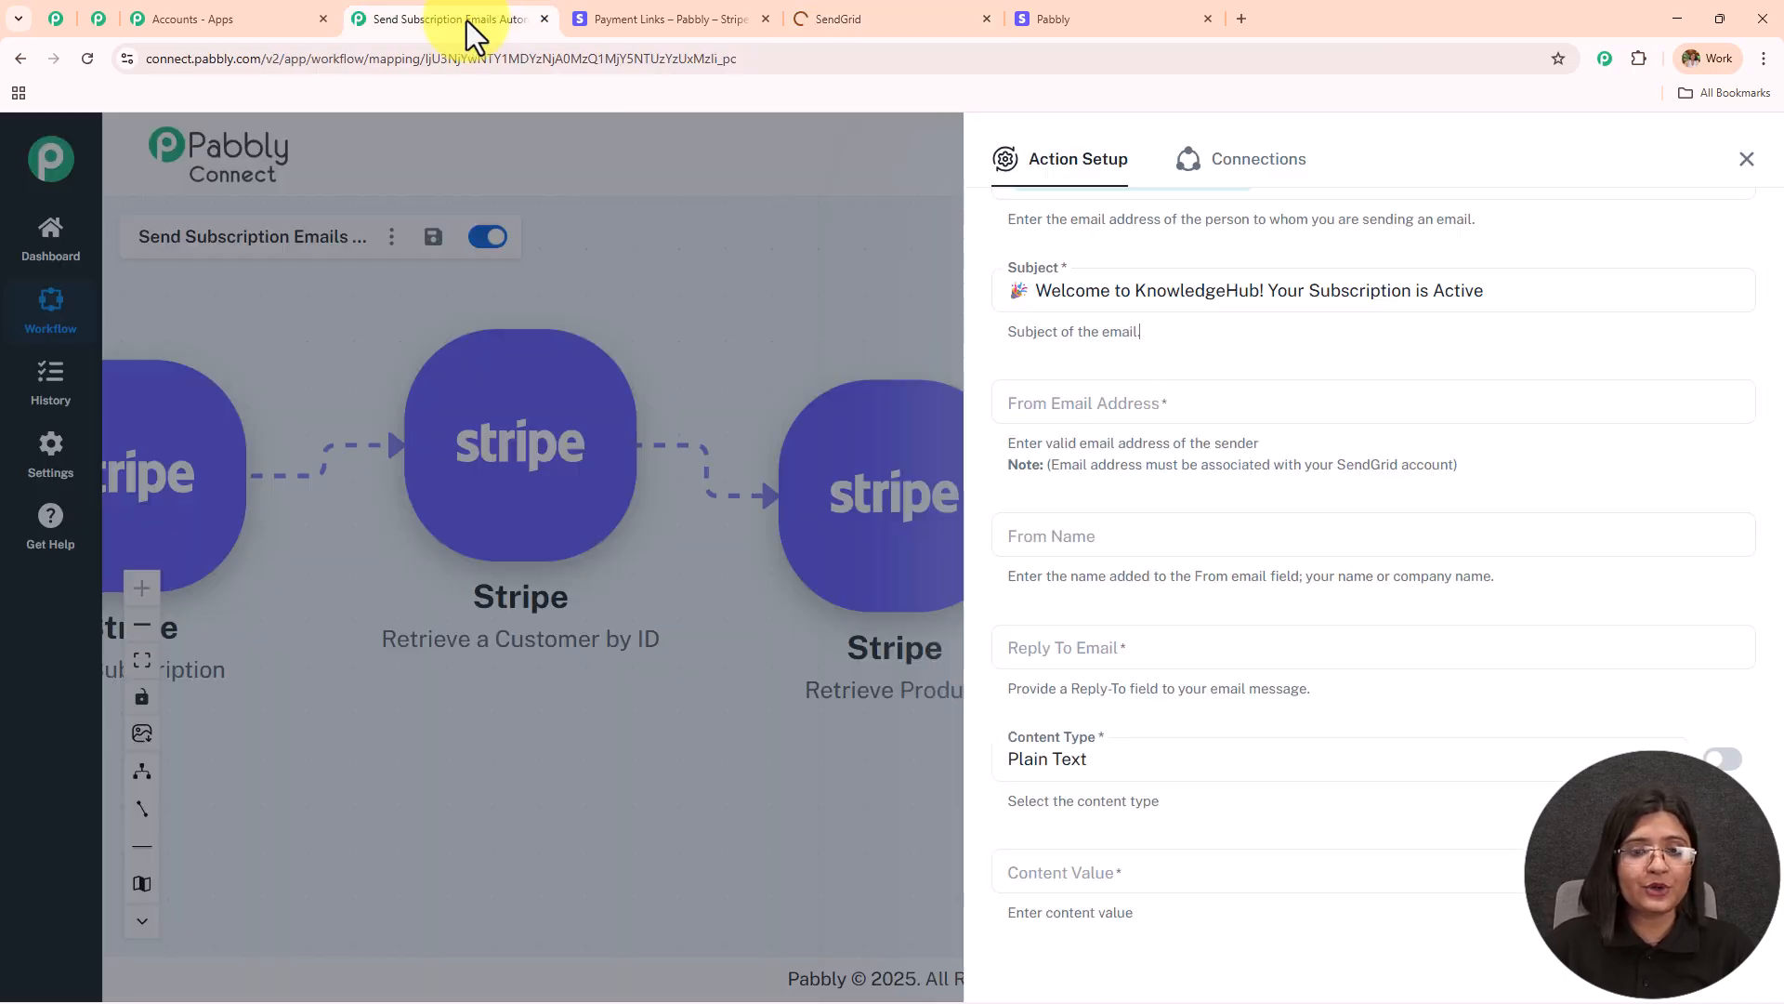
pyautogui.click(1087, 409)
pyautogui.hotkey('ctrl', 'v')
pyautogui.click(1274, 364)
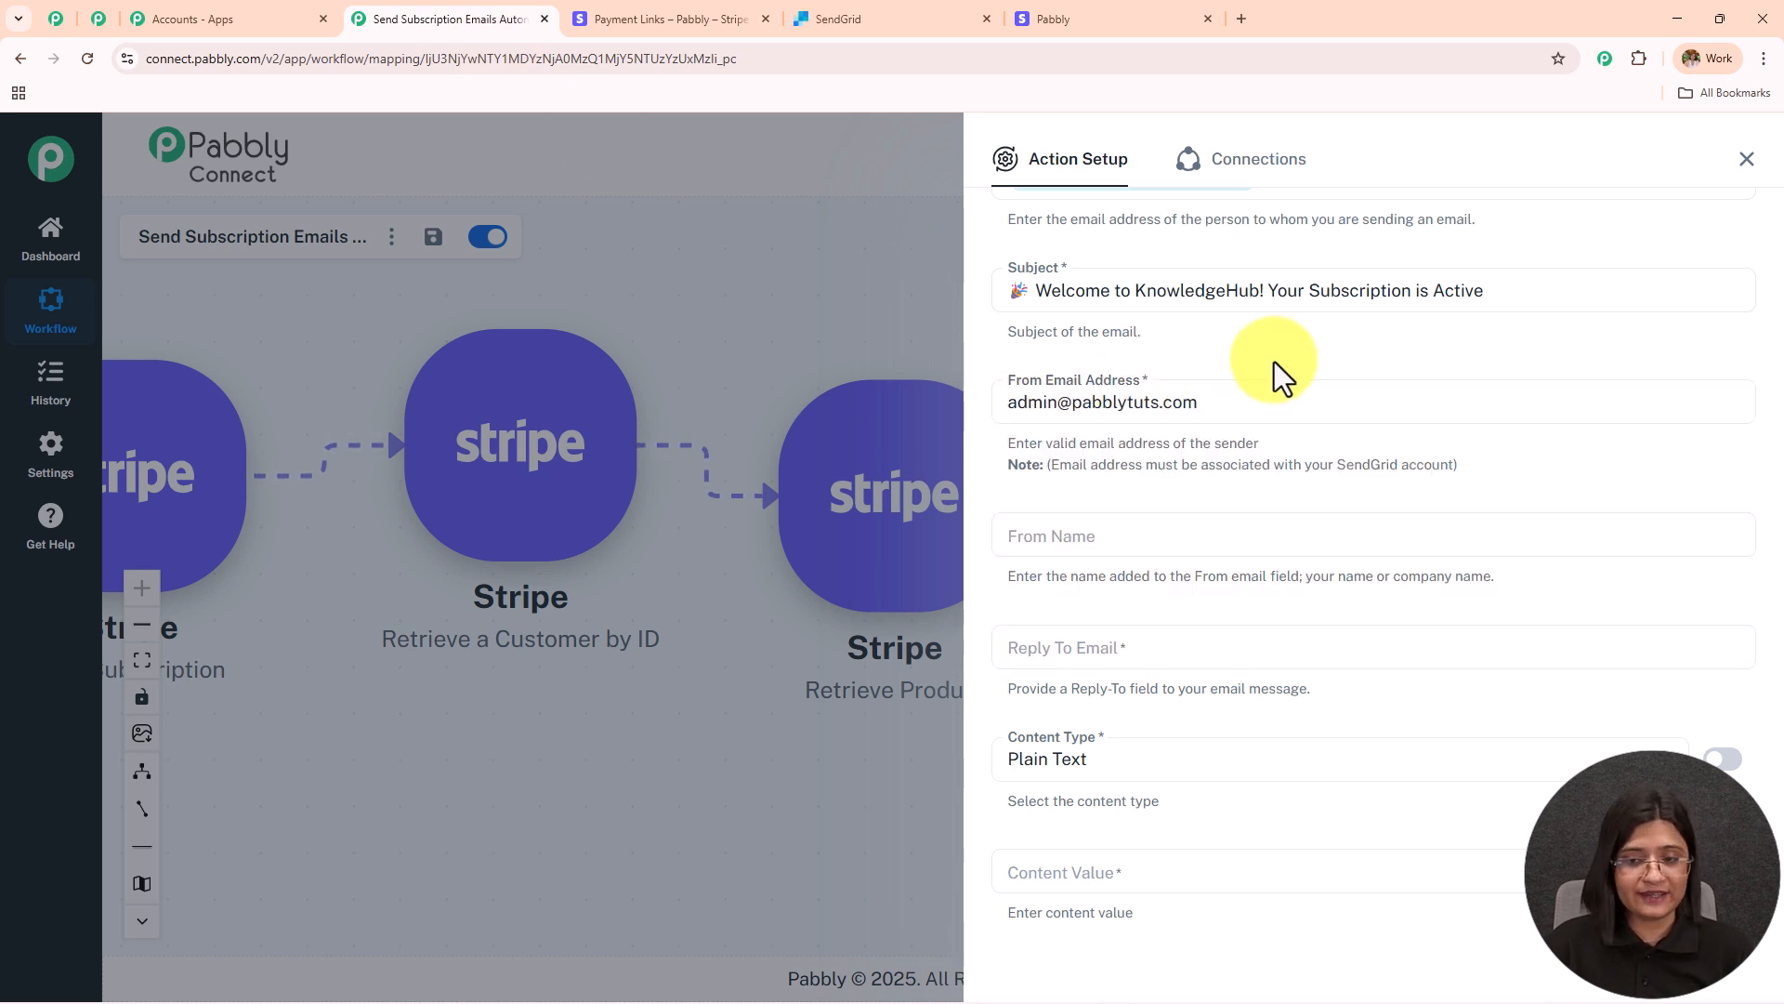
# Step: Set the From Name of the SendGrid email to "Pabbly"
pyautogui.click(1223, 547)
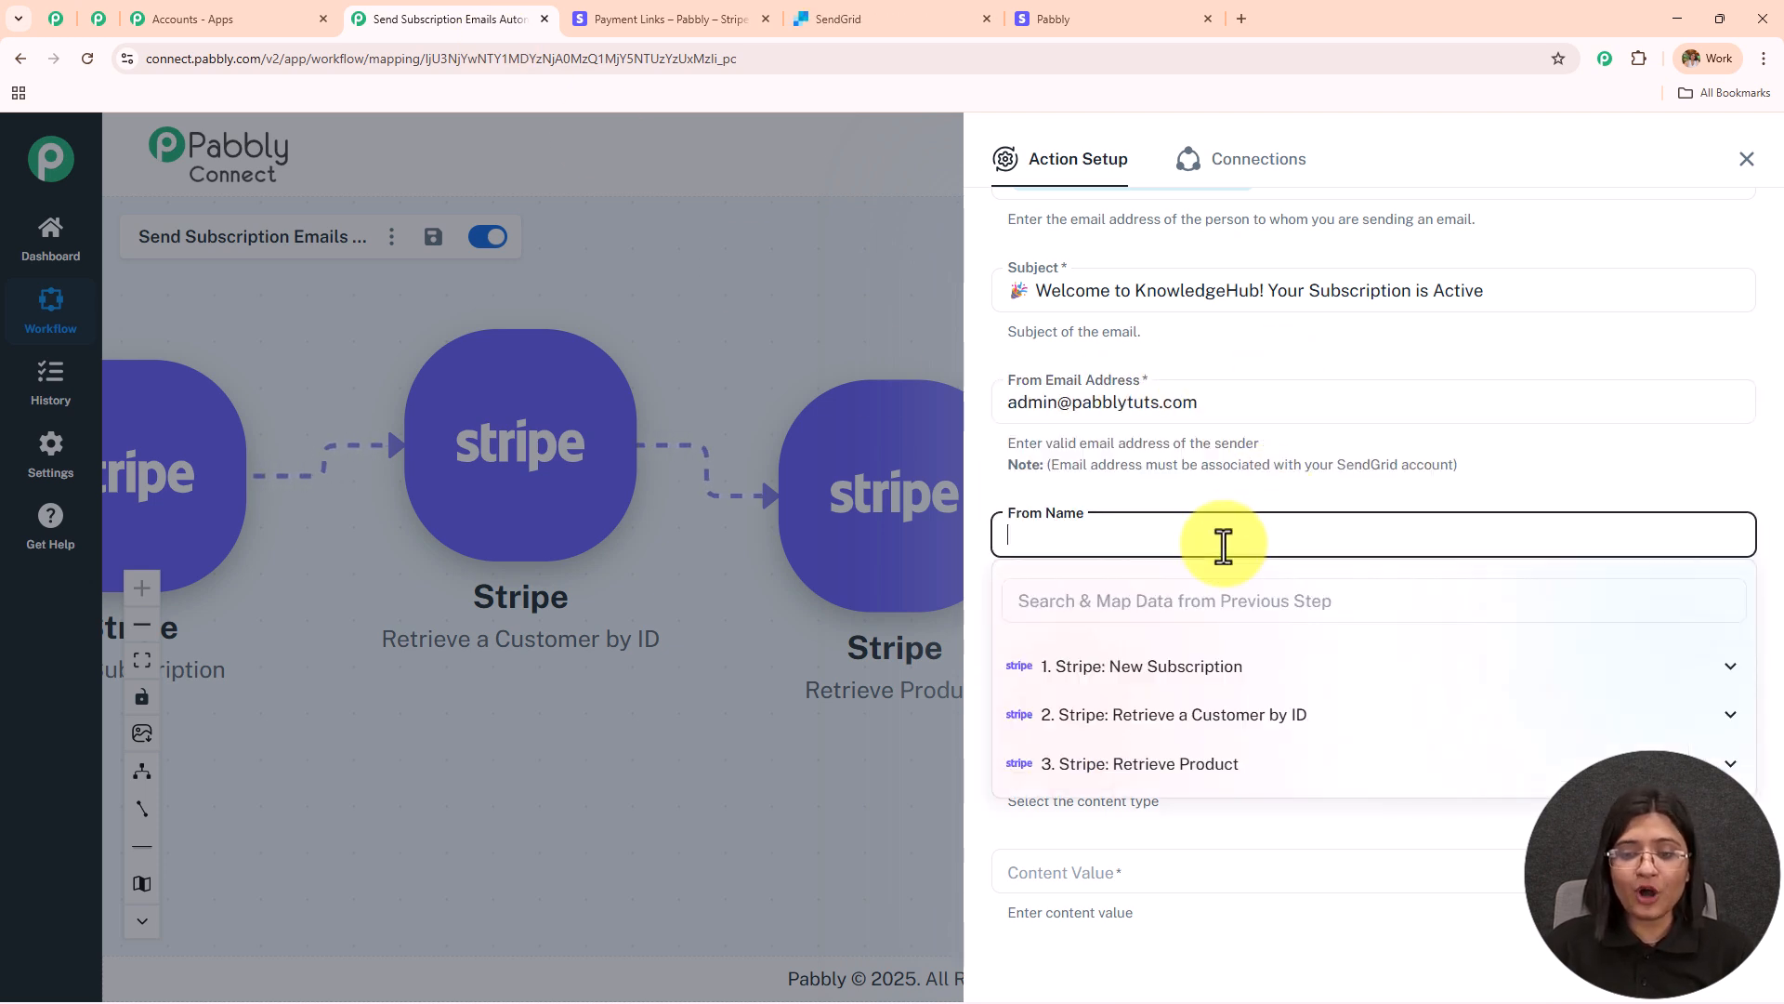
pyautogui.write('Pabbly')
pyautogui.click(1313, 498)
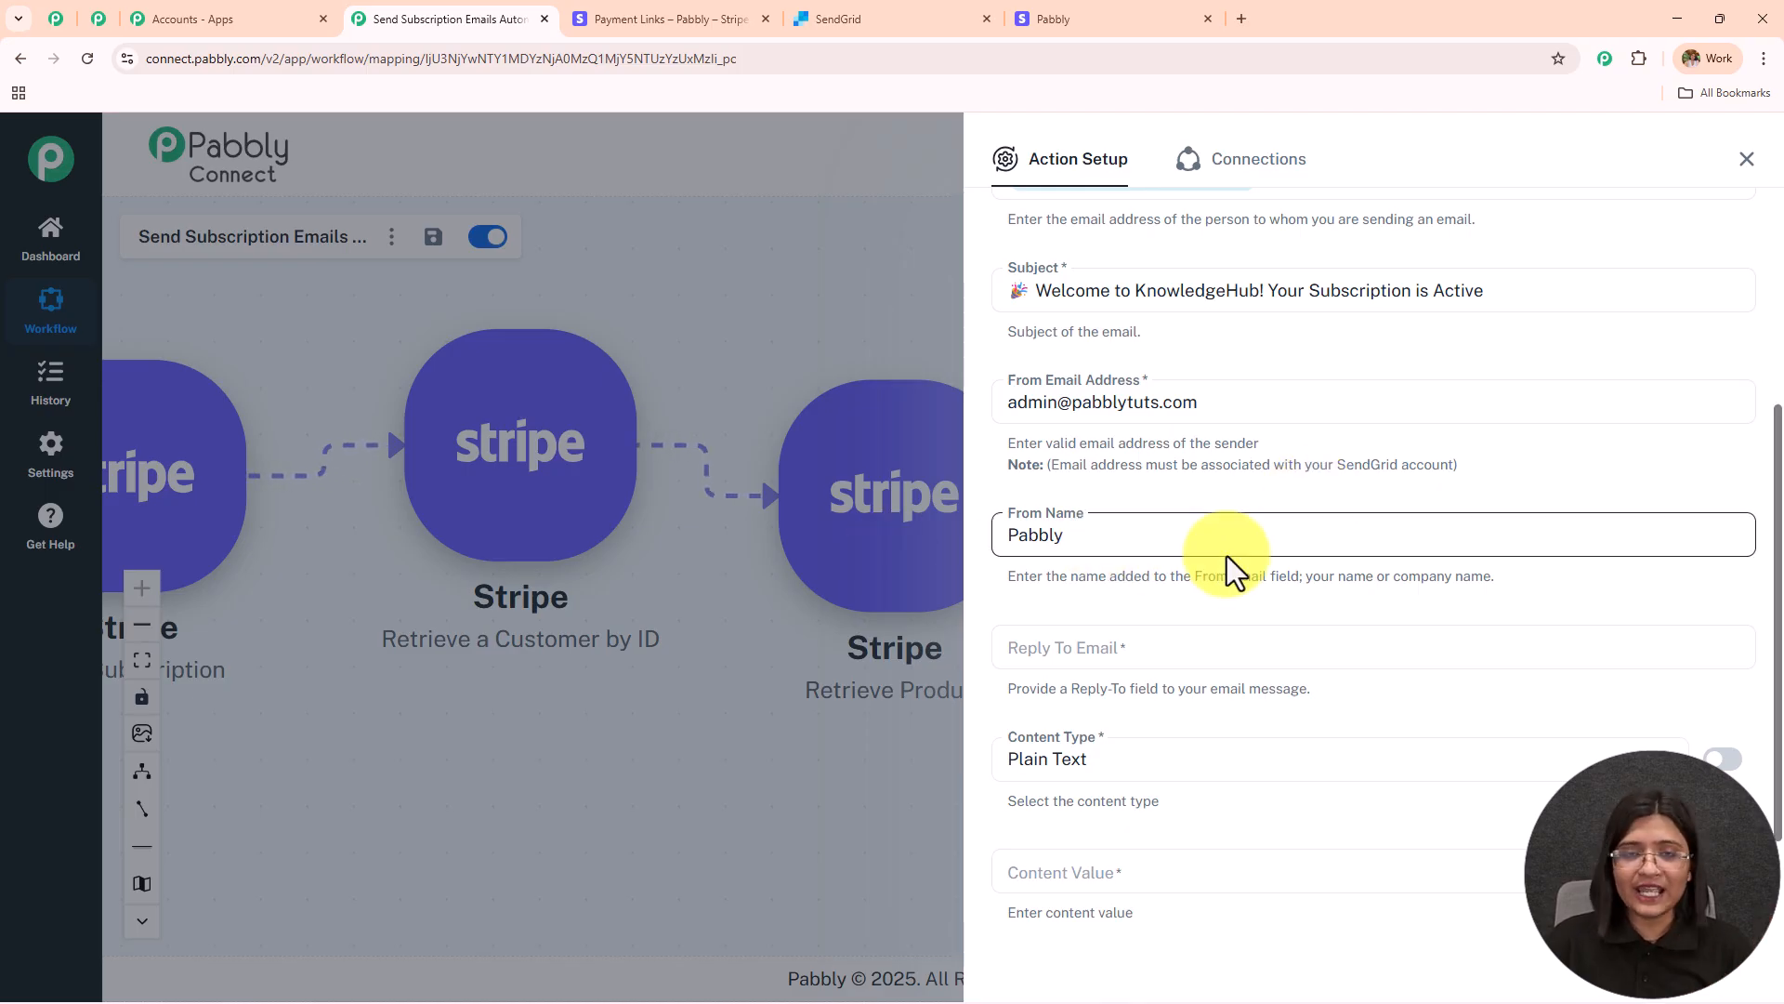
# Step: Map Reply To Email to the email value from the Stripe Retrieve a Customer by ID step, searching for "new"
pyautogui.click(1130, 647)
pyautogui.click(1180, 837)
pyautogui.click(1167, 712)
pyautogui.write('new')
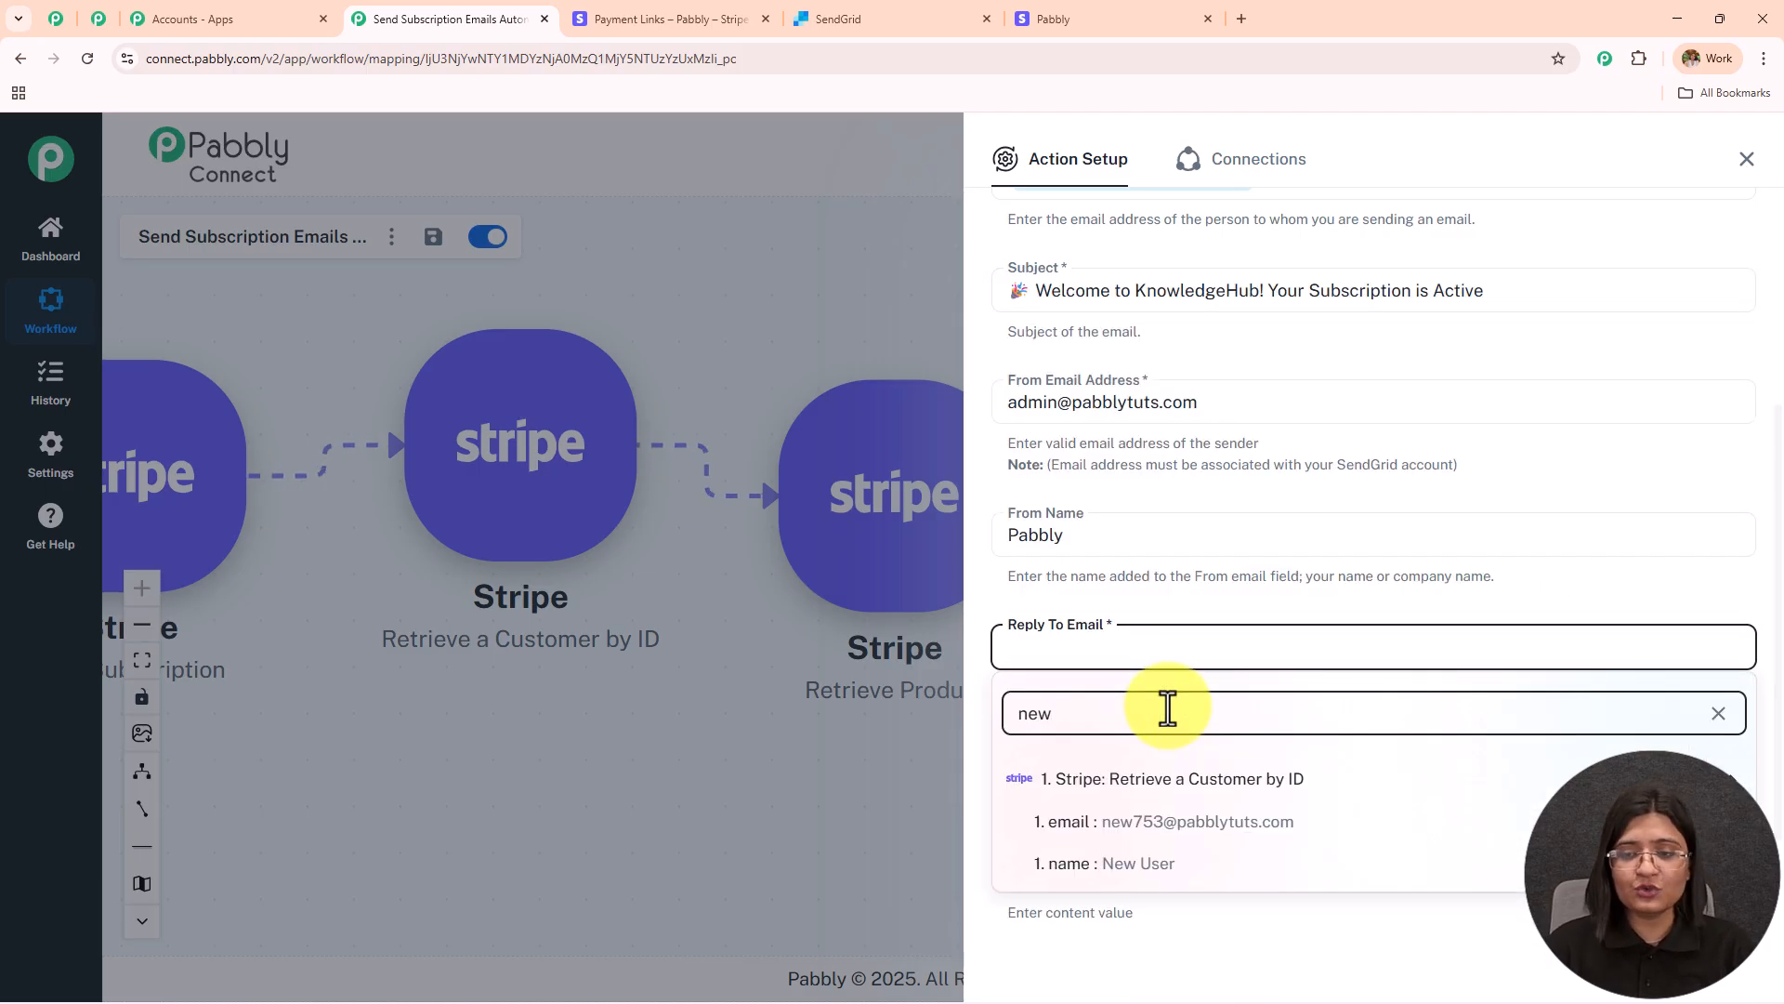
pyautogui.click(1189, 824)
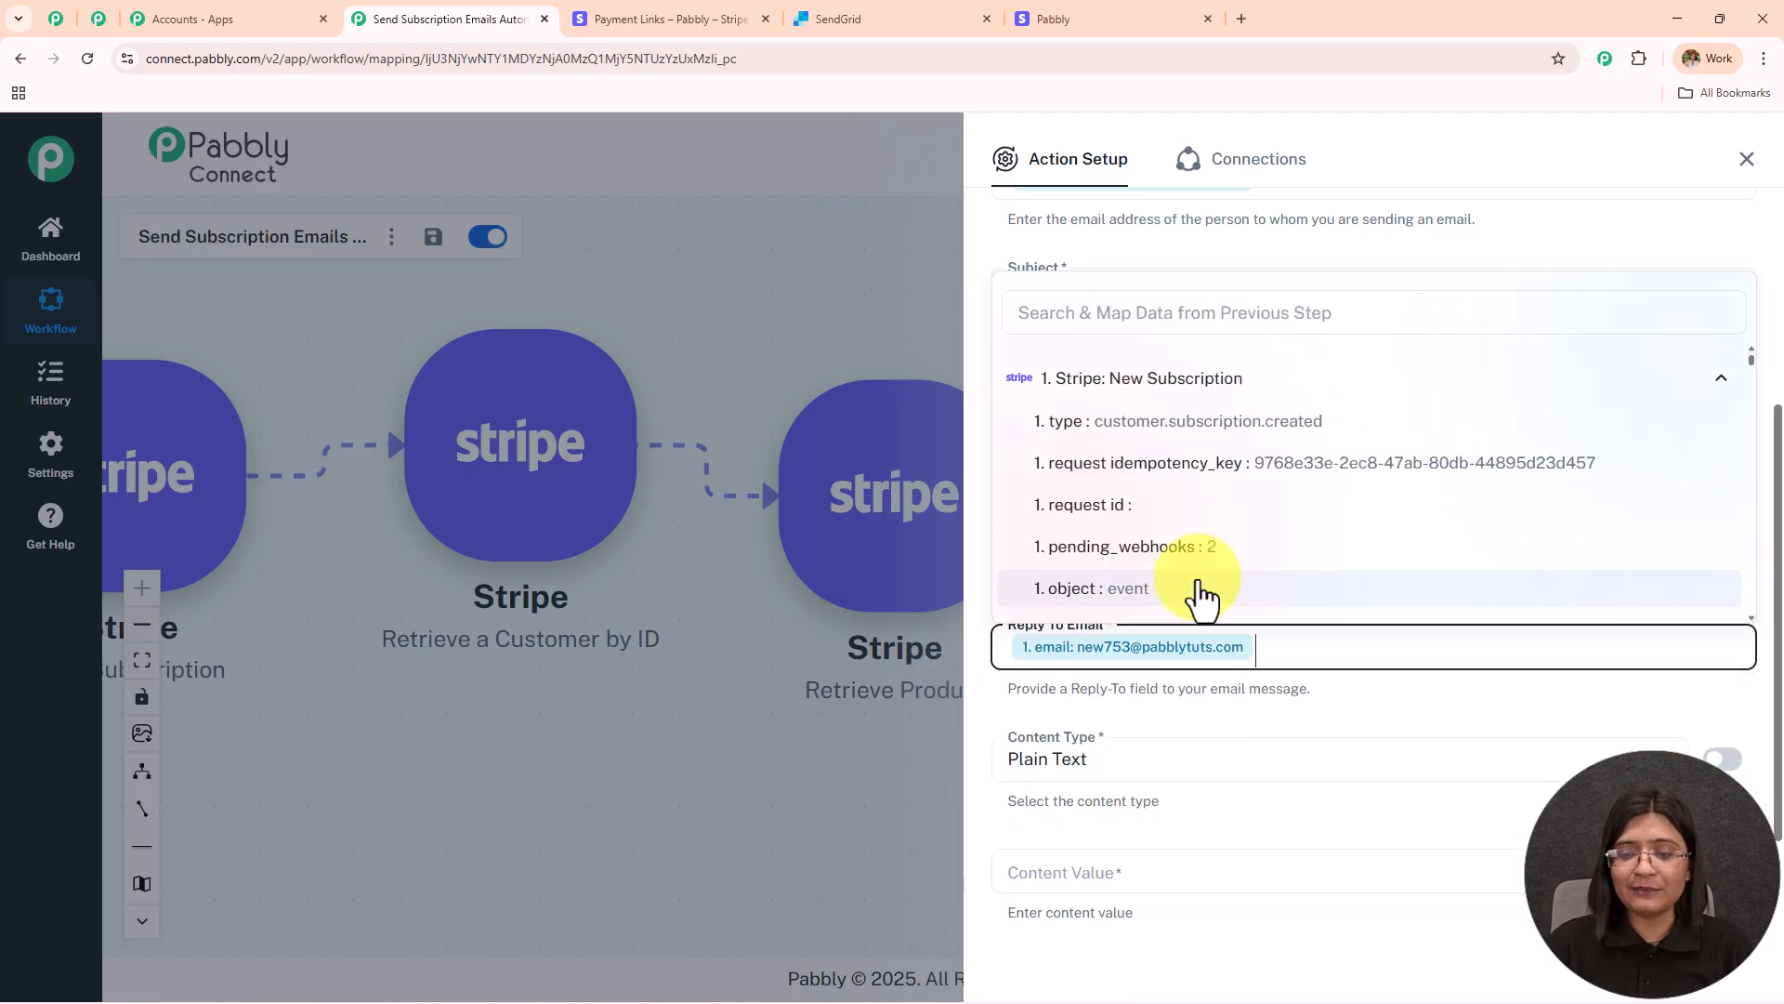
pyautogui.click(1422, 730)
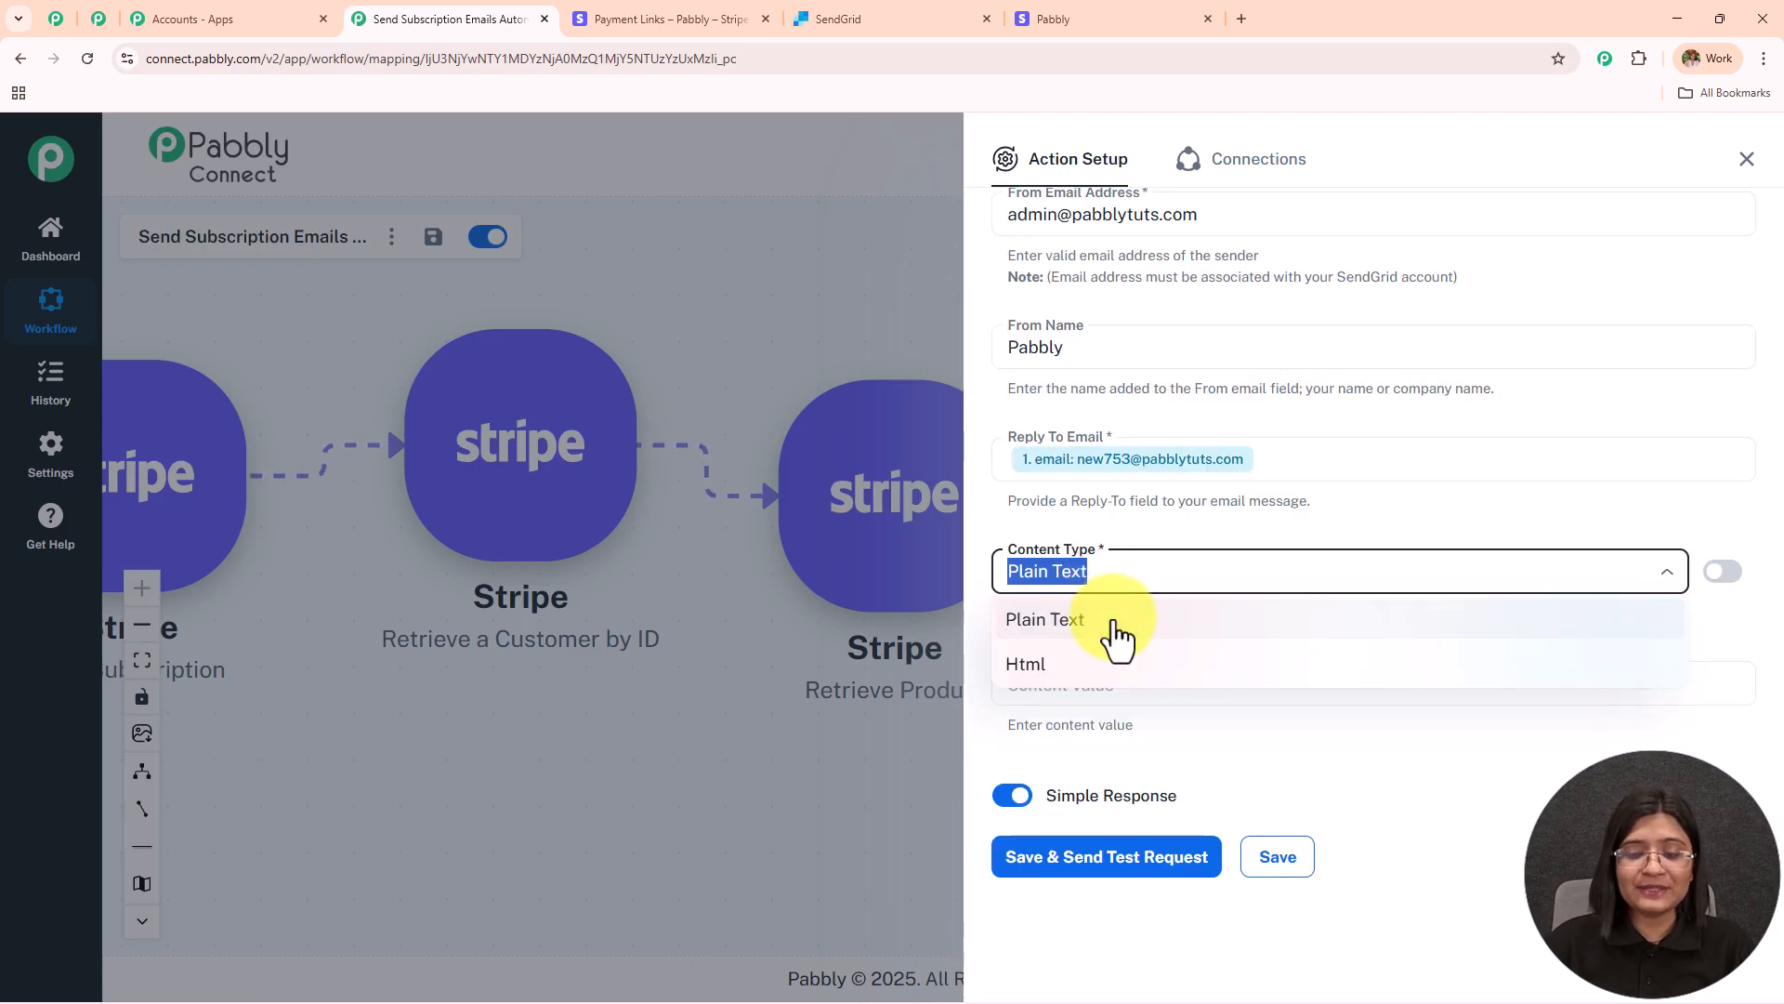
# Step: Keep Content Type as Plain Text and enter the Content Value: greeting, "Thank you for subscribing ! 🎁", Plan and Price lines, and The KnowledgeHub Team sign-off
pyautogui.click(1115, 627)
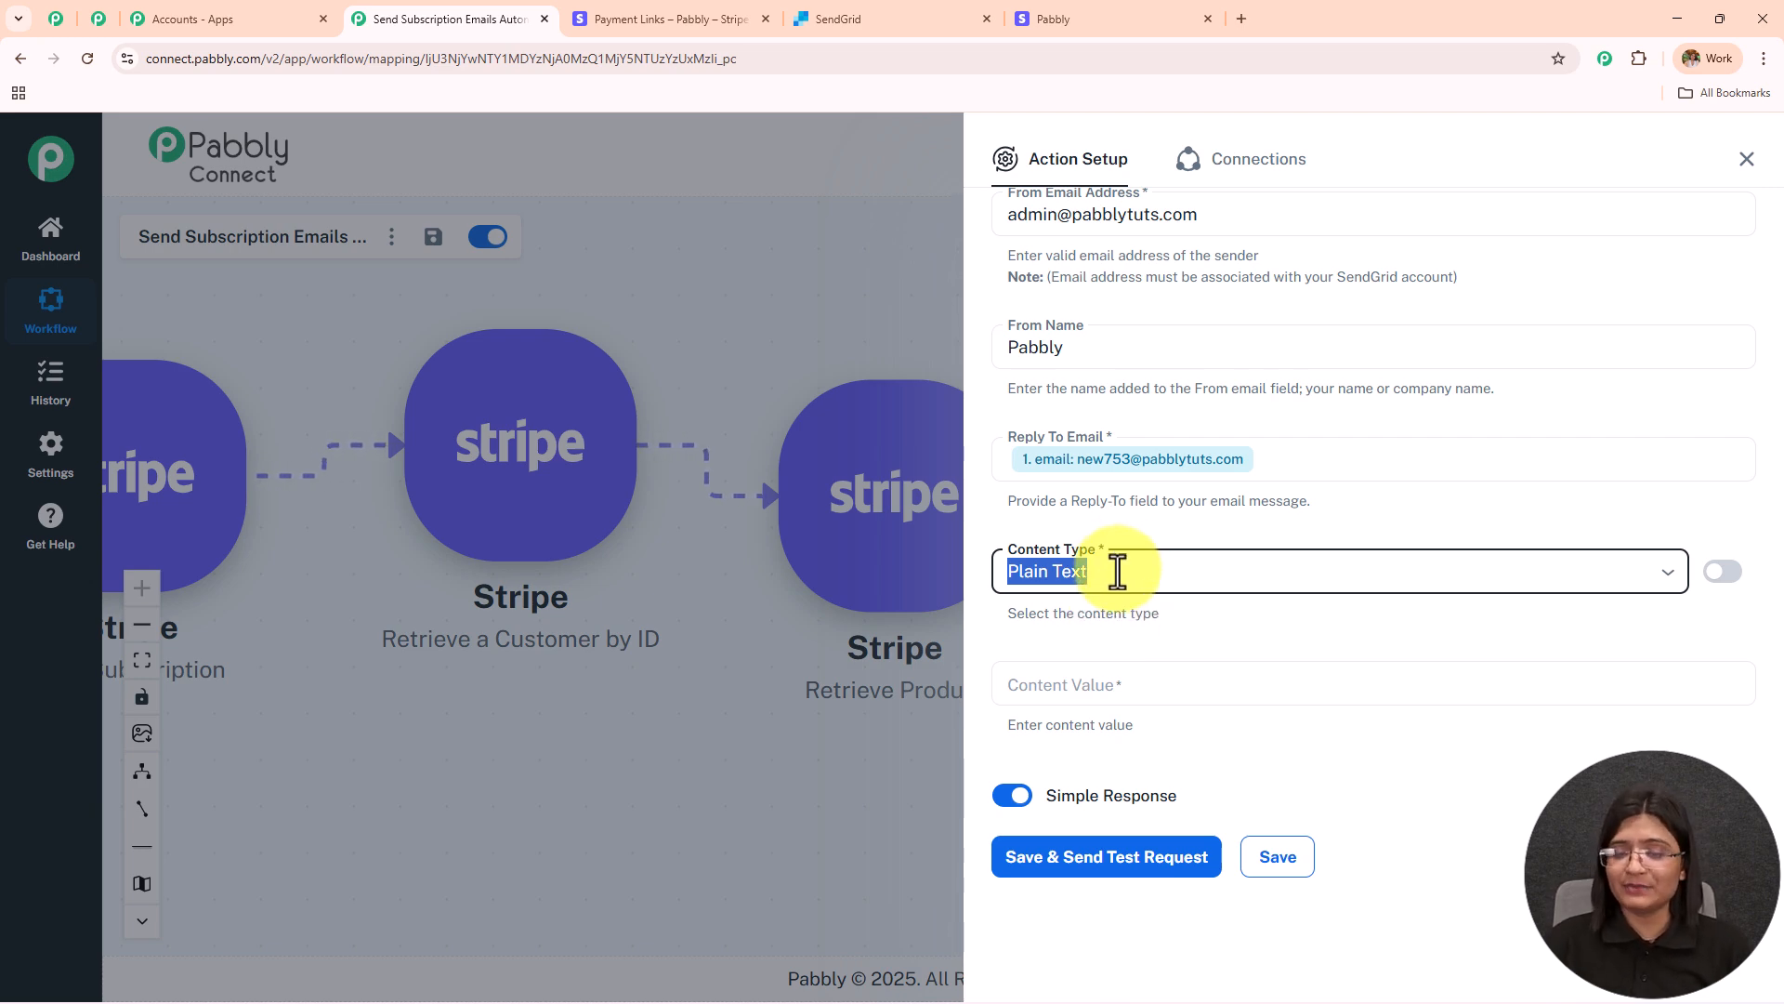
pyautogui.click(1130, 685)
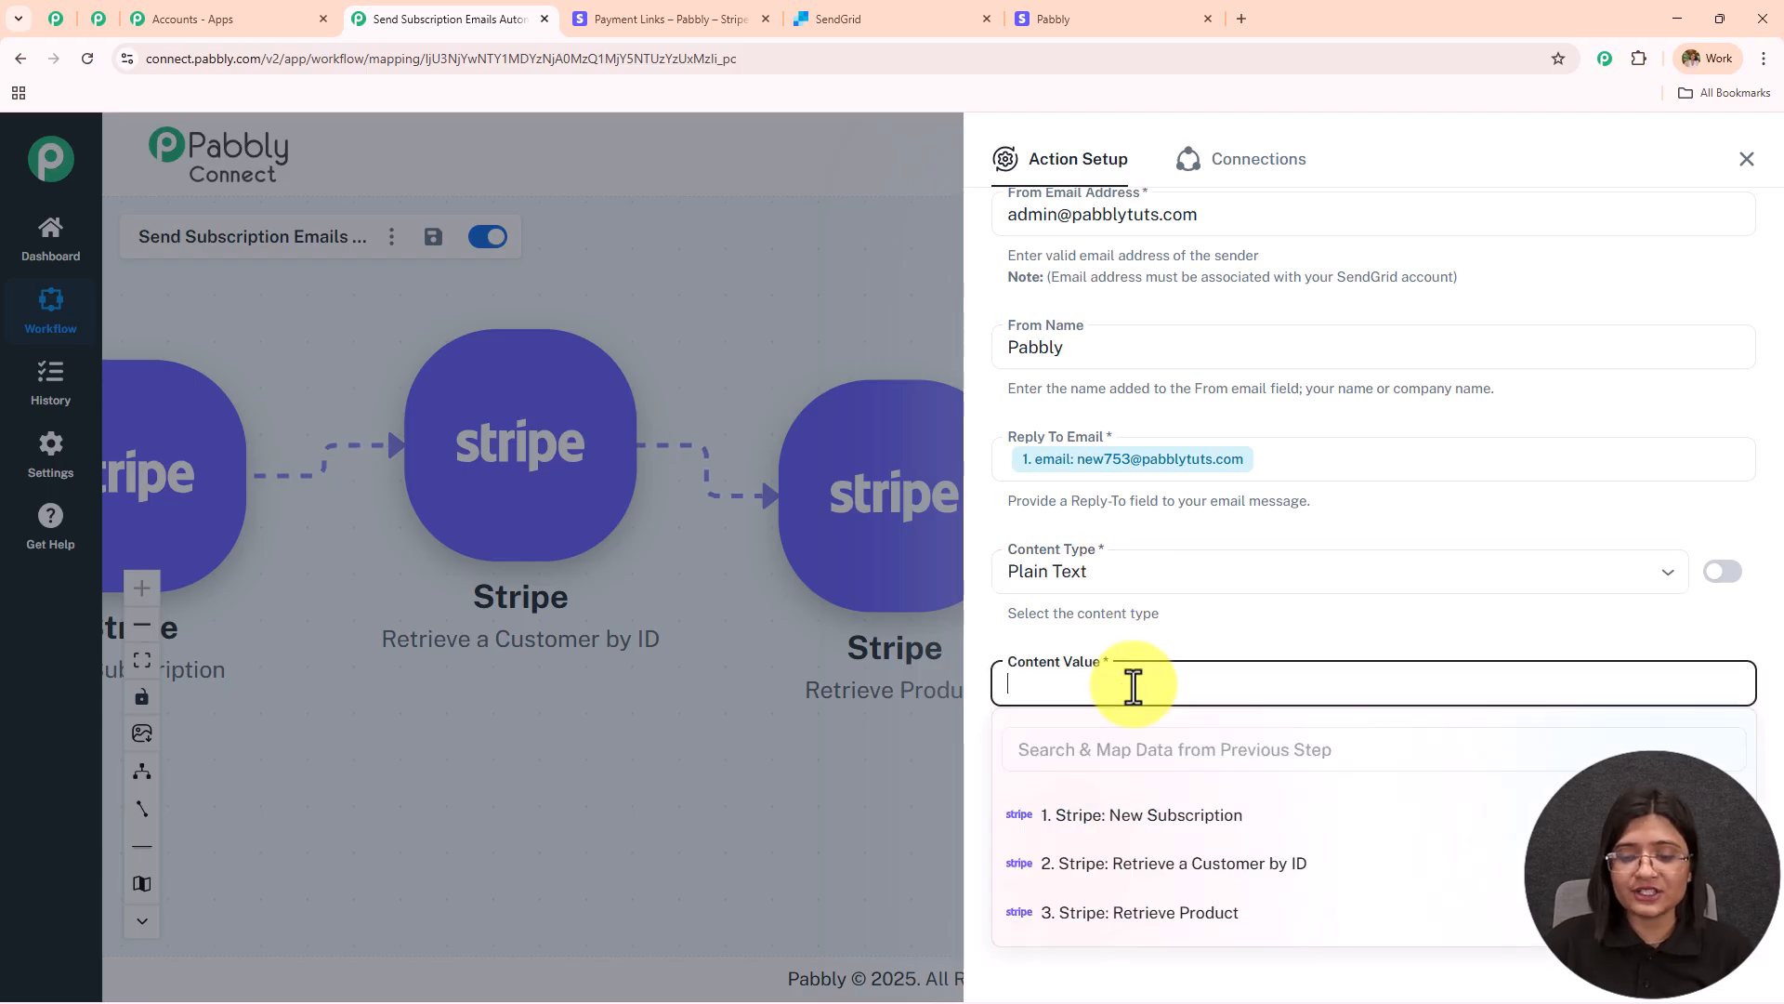
pyautogui.write('Hi ,  Thank you for subscribing ! 🎁 We’re excited to have you on board.  Here are your subscription details: Plan: Price: We can’t wait for you to enjoy your subscription! 🚀 Thanks for choosing us,  Regards The KnowledgeHub Team')
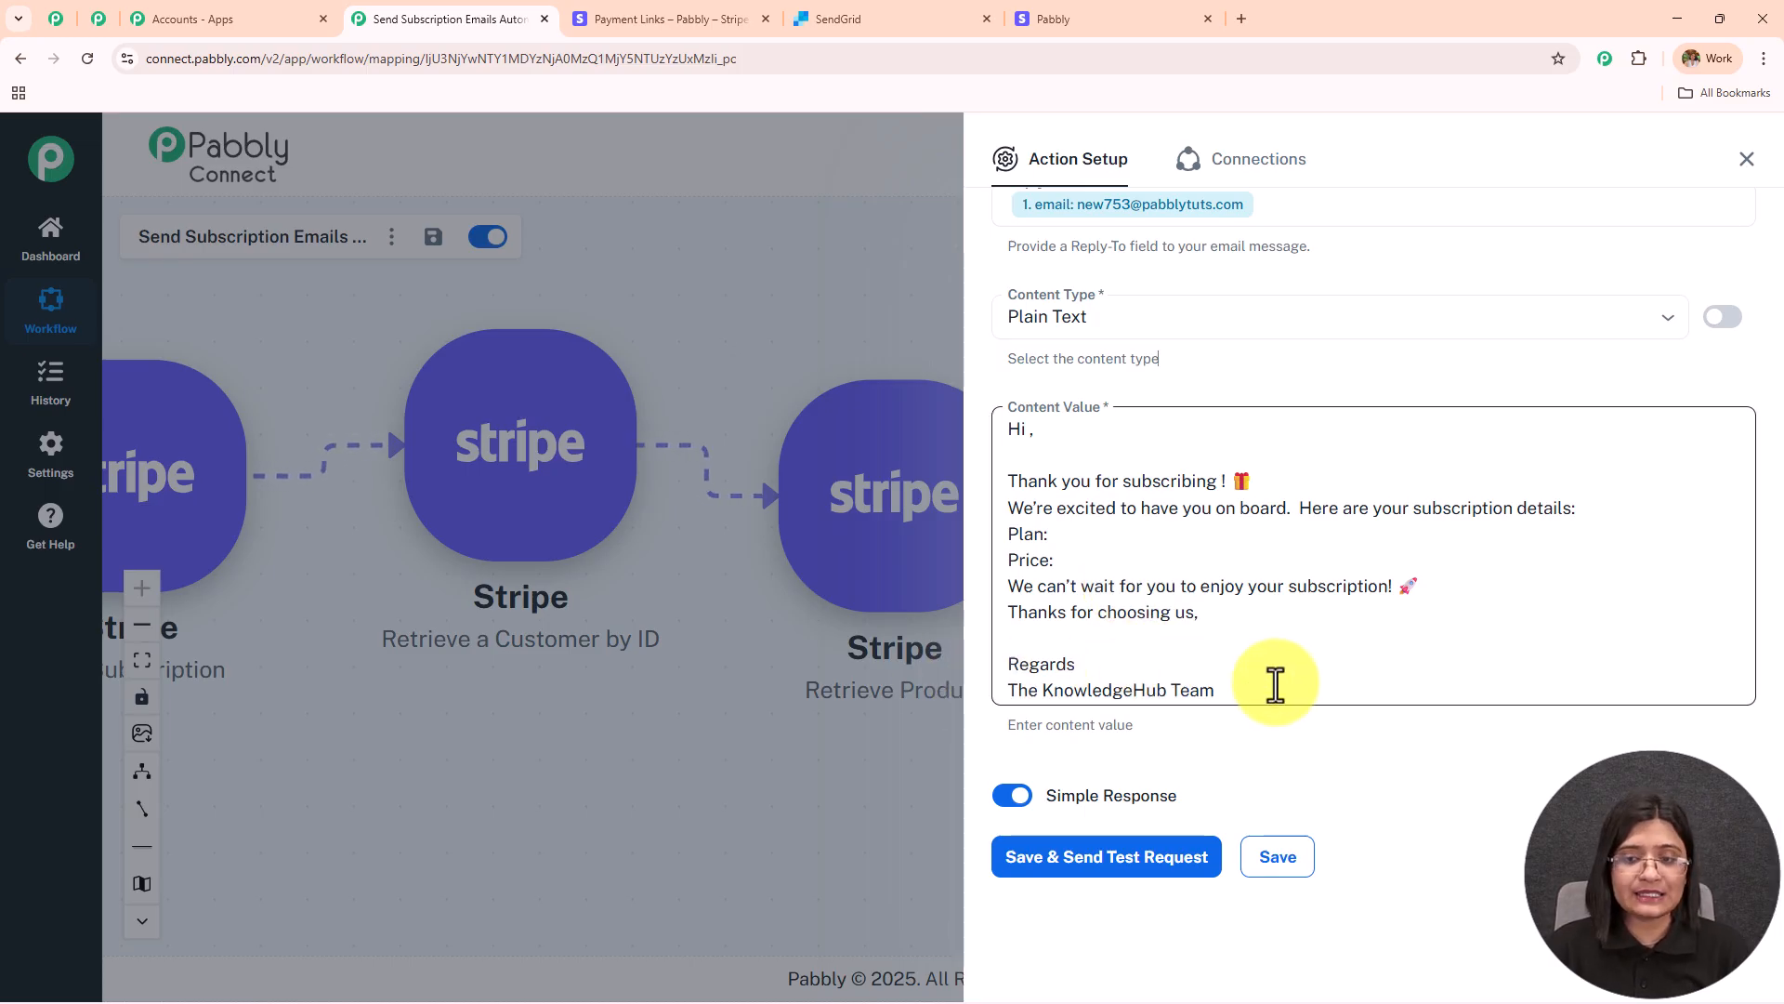
# Step: Insert the name value from Stripe Retrieve a Customer by ID after "Hi" in the email content, searching for "new"
pyautogui.click(1028, 431)
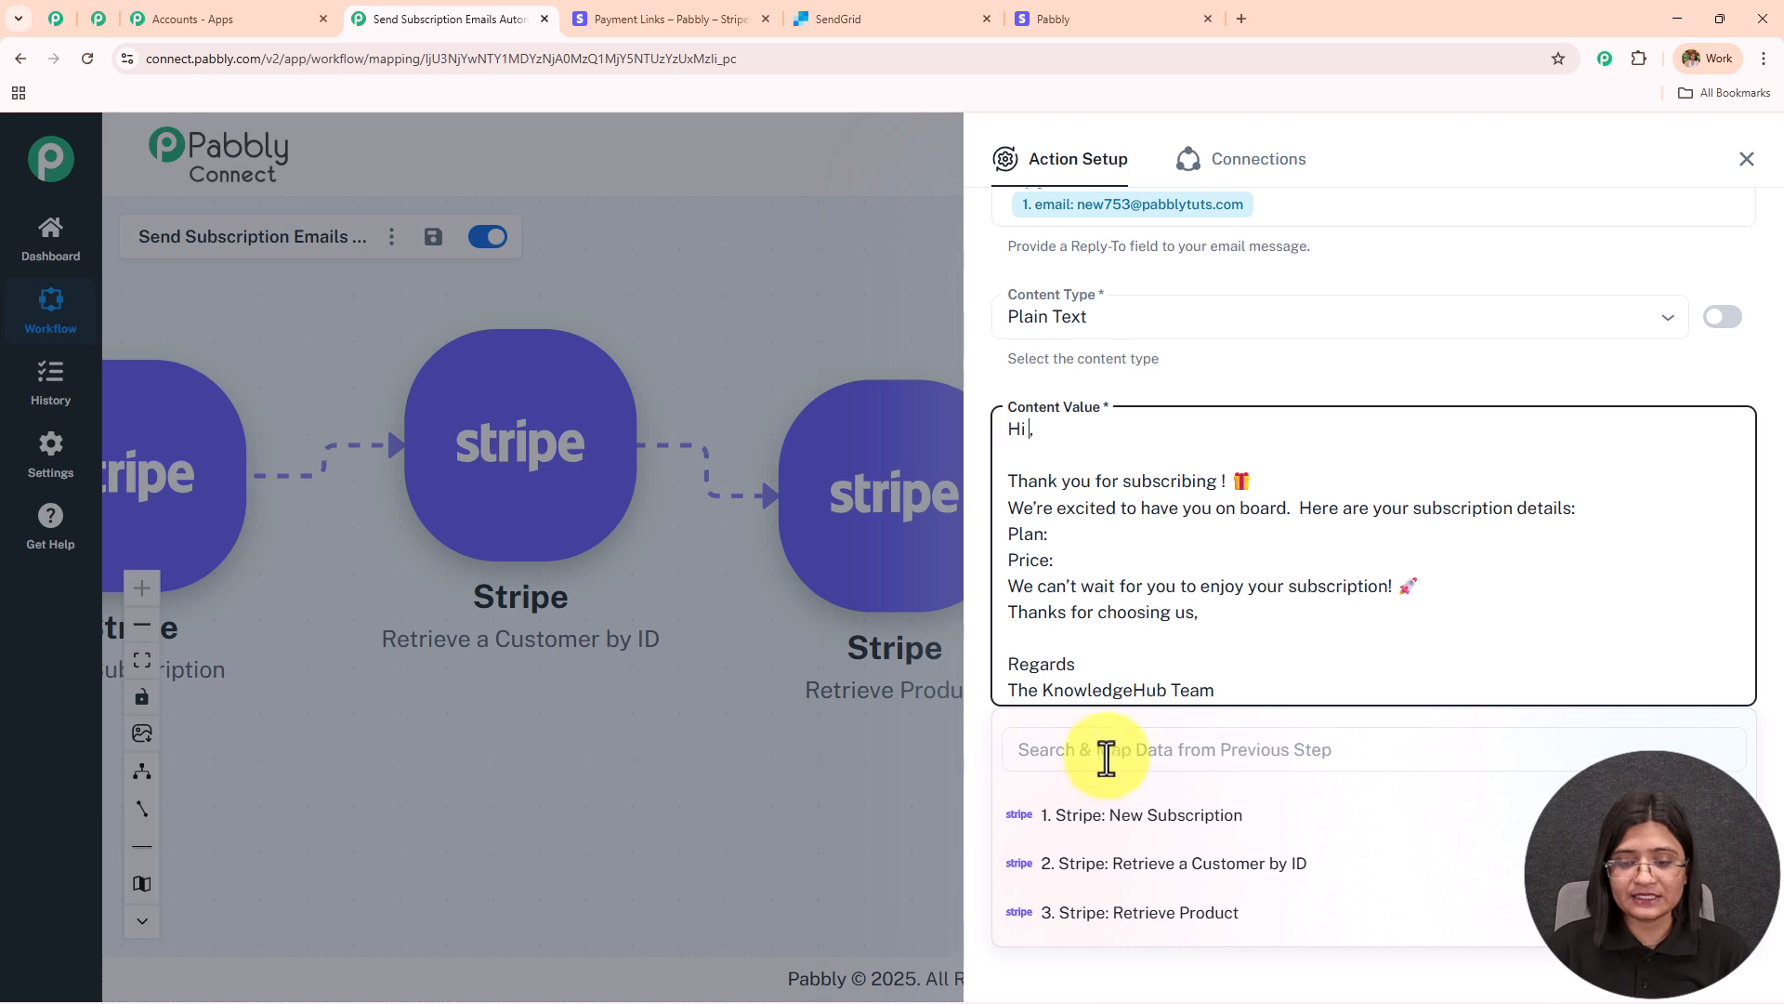
pyautogui.click(1145, 864)
pyautogui.click(1128, 758)
pyautogui.write('new')
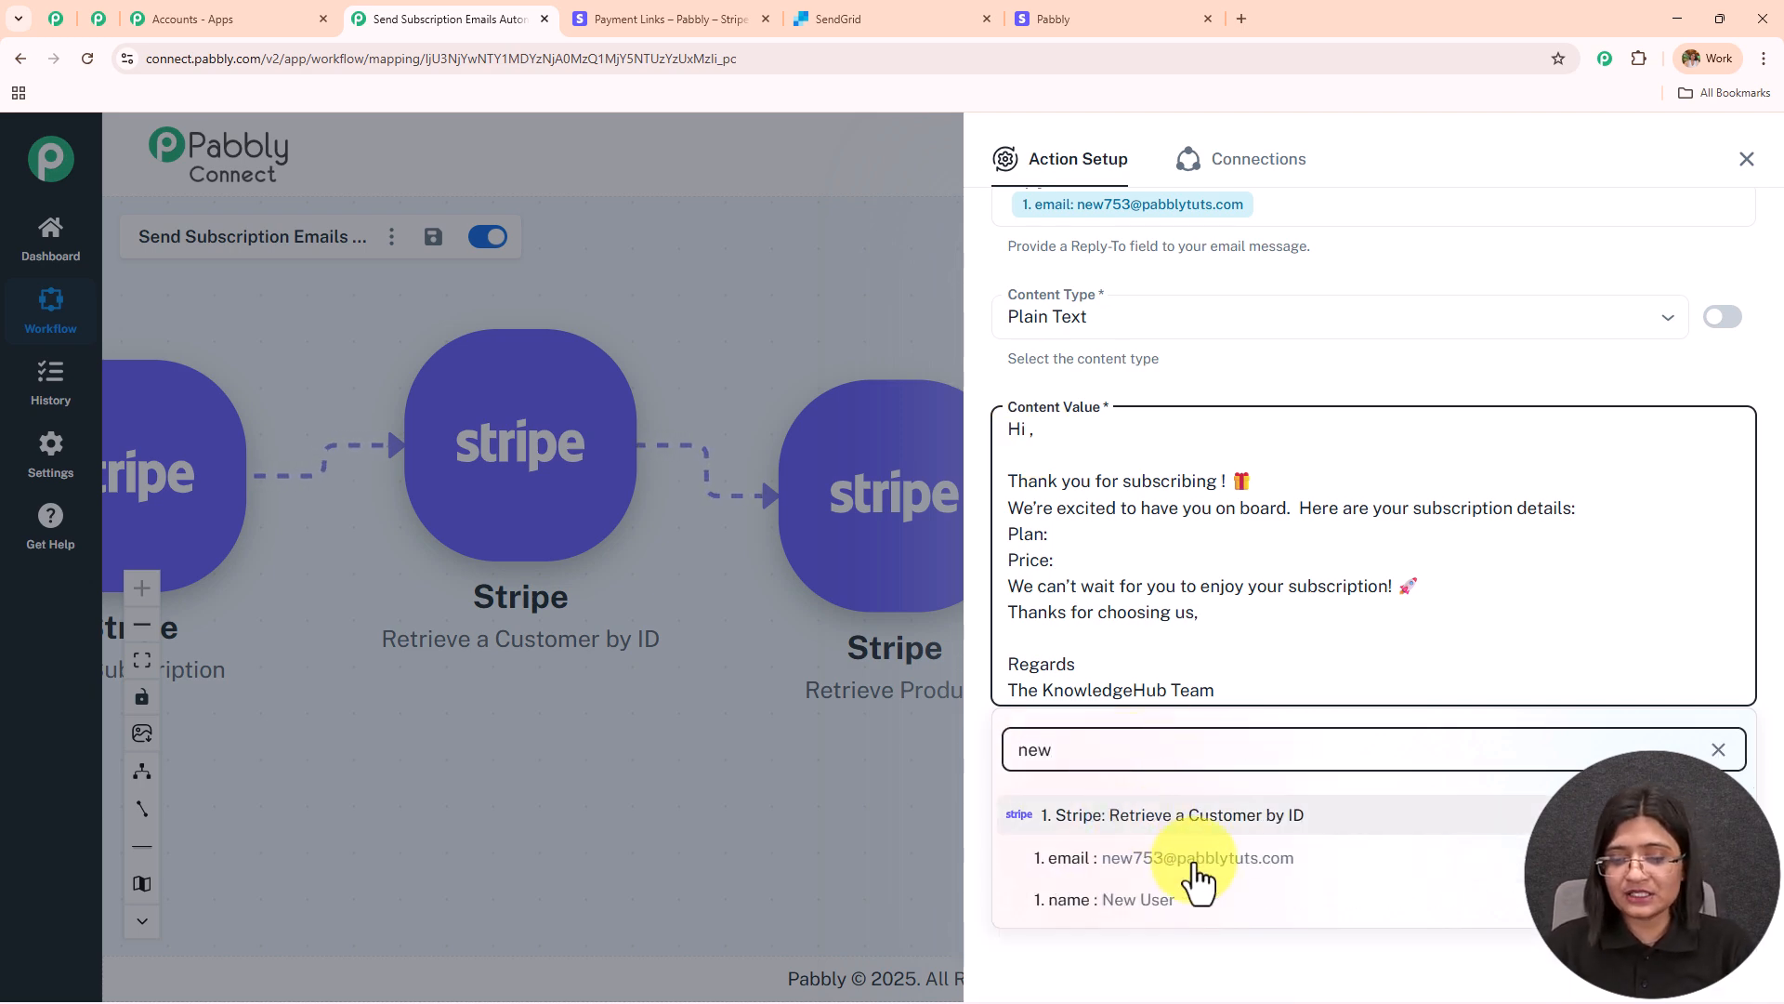
pyautogui.click(1187, 904)
# Step: Insert the product name value (Digital Marketing) after "Thank you for subscribing" and after "Plan:" in the email content, searching for "digi"
pyautogui.click(1220, 486)
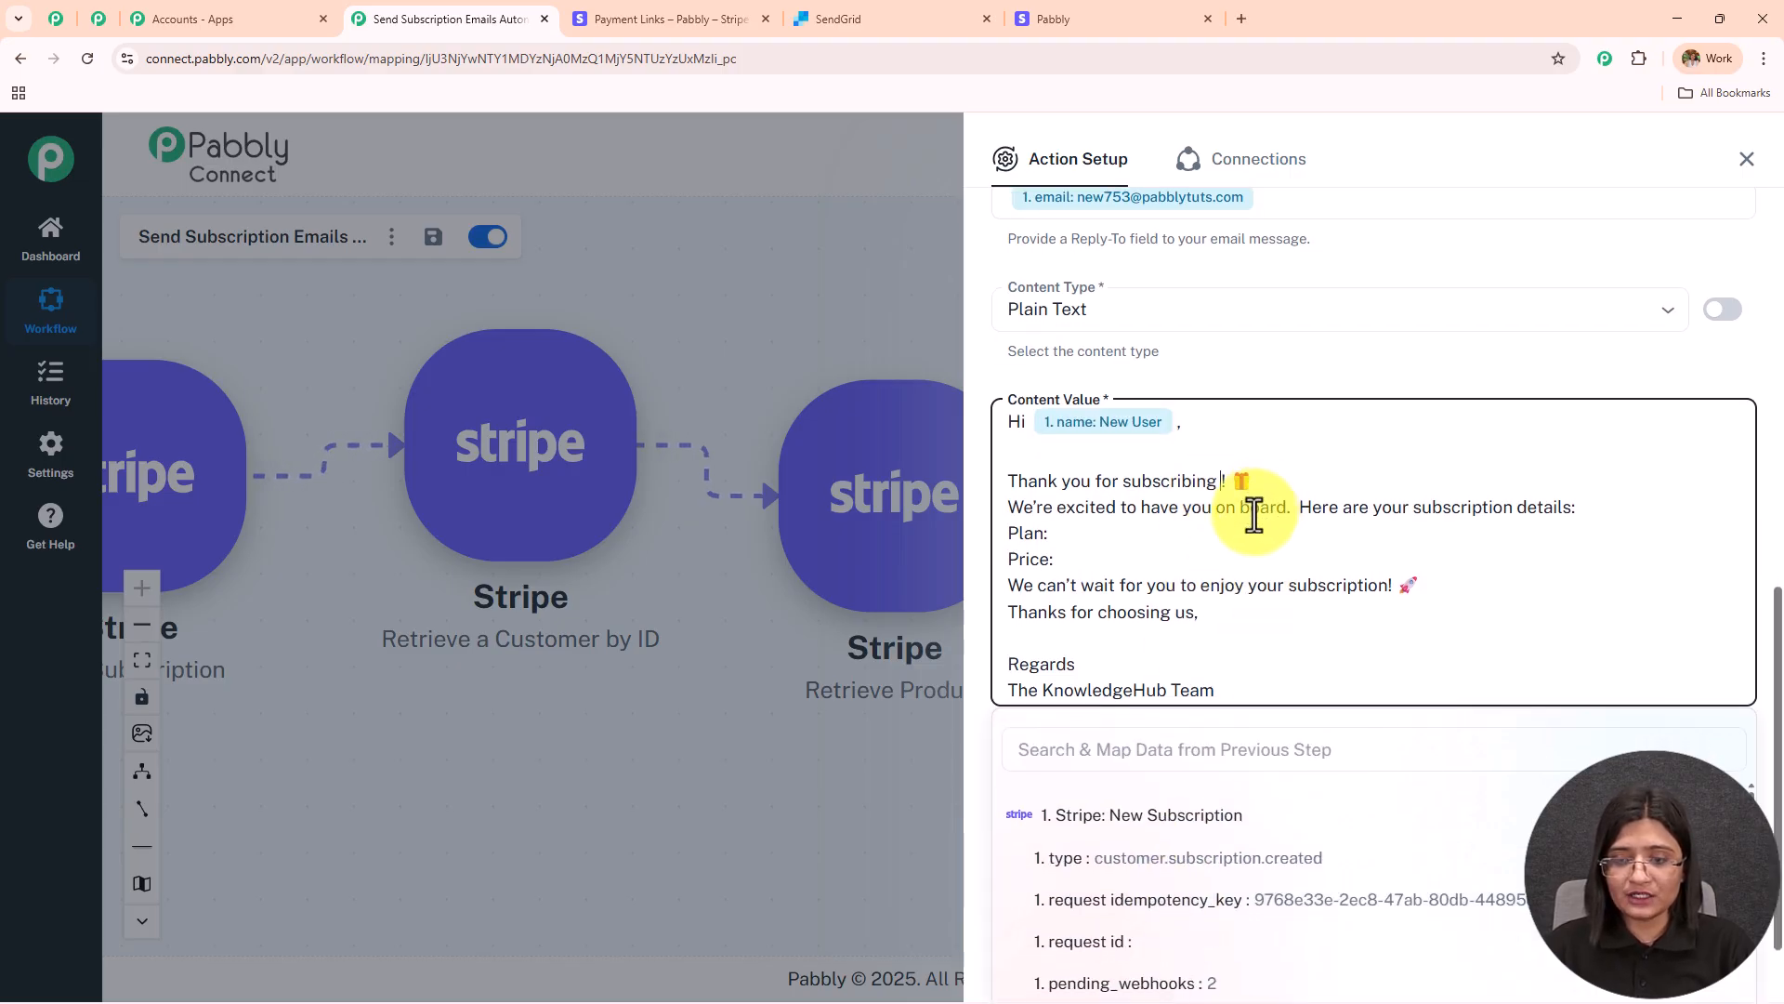
pyautogui.scroll(-2, 1176, 809)
pyautogui.scroll(2, 1171, 823)
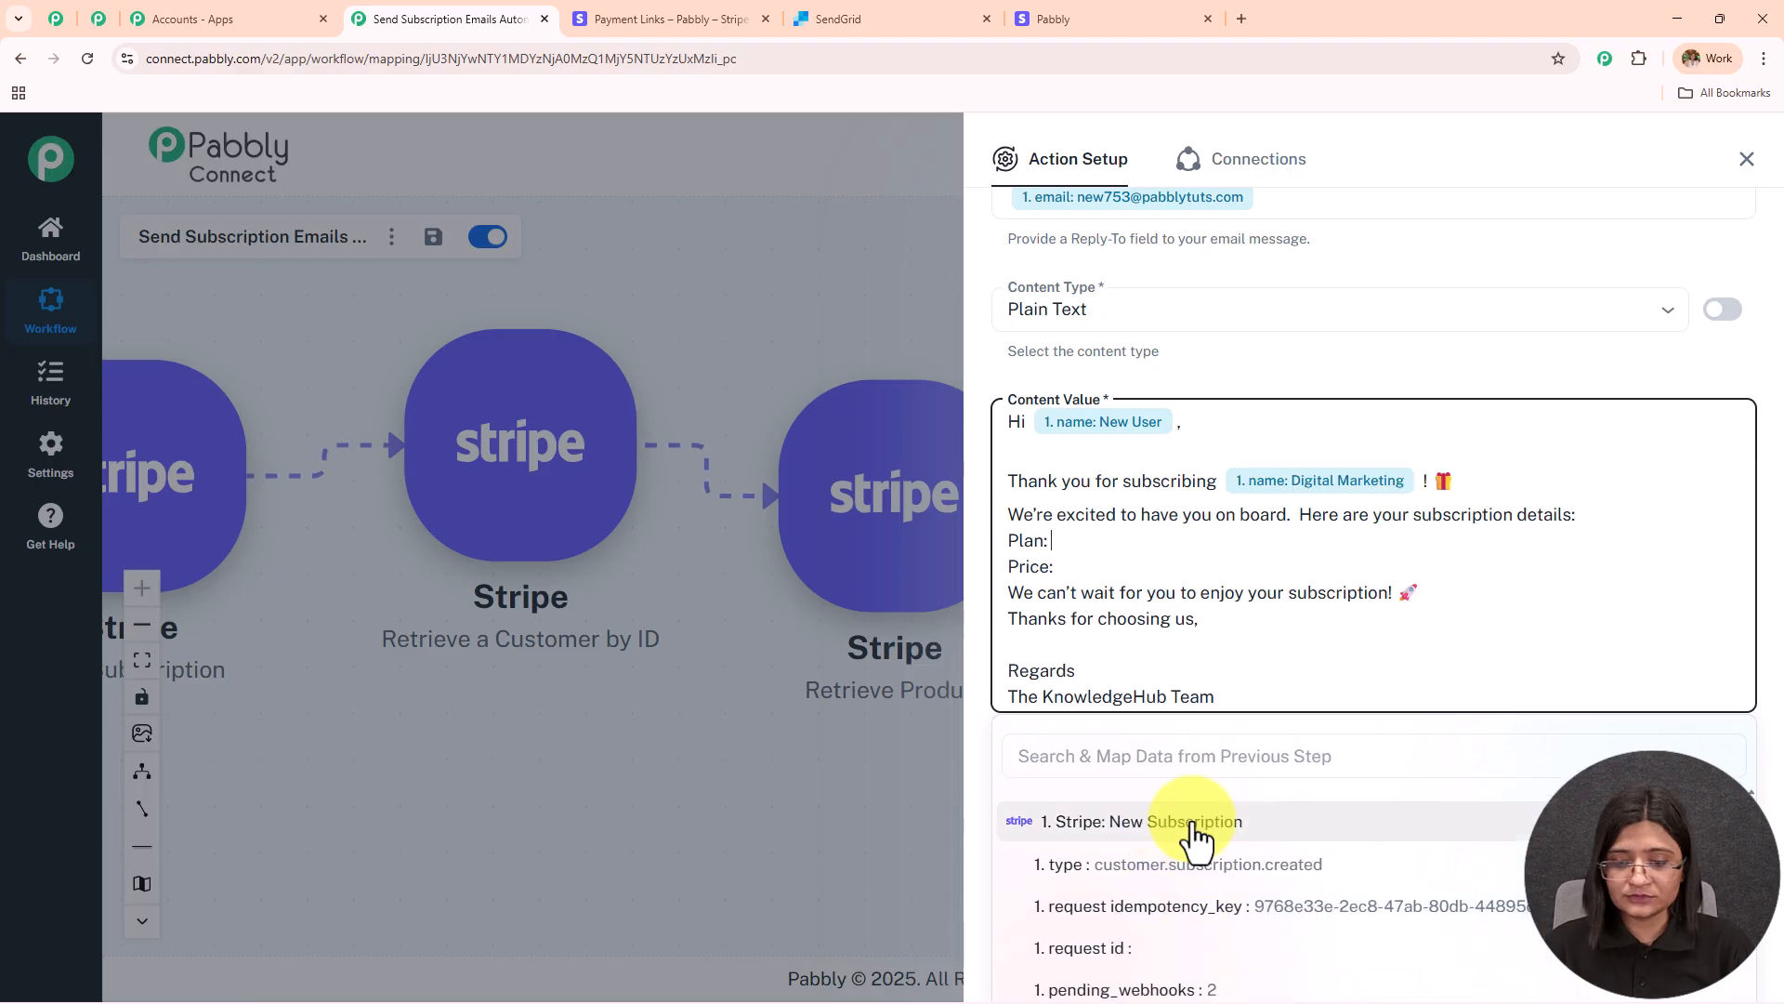
pyautogui.scroll(-6, 1195, 841)
pyautogui.scroll(-6, 1194, 911)
pyautogui.click(1175, 764)
pyautogui.write('digi')
pyautogui.click(1146, 883)
# Step: Search the mapped data of the Stripe New Subscription step for "price" to find a value for the email's Price line
pyautogui.click(1087, 576)
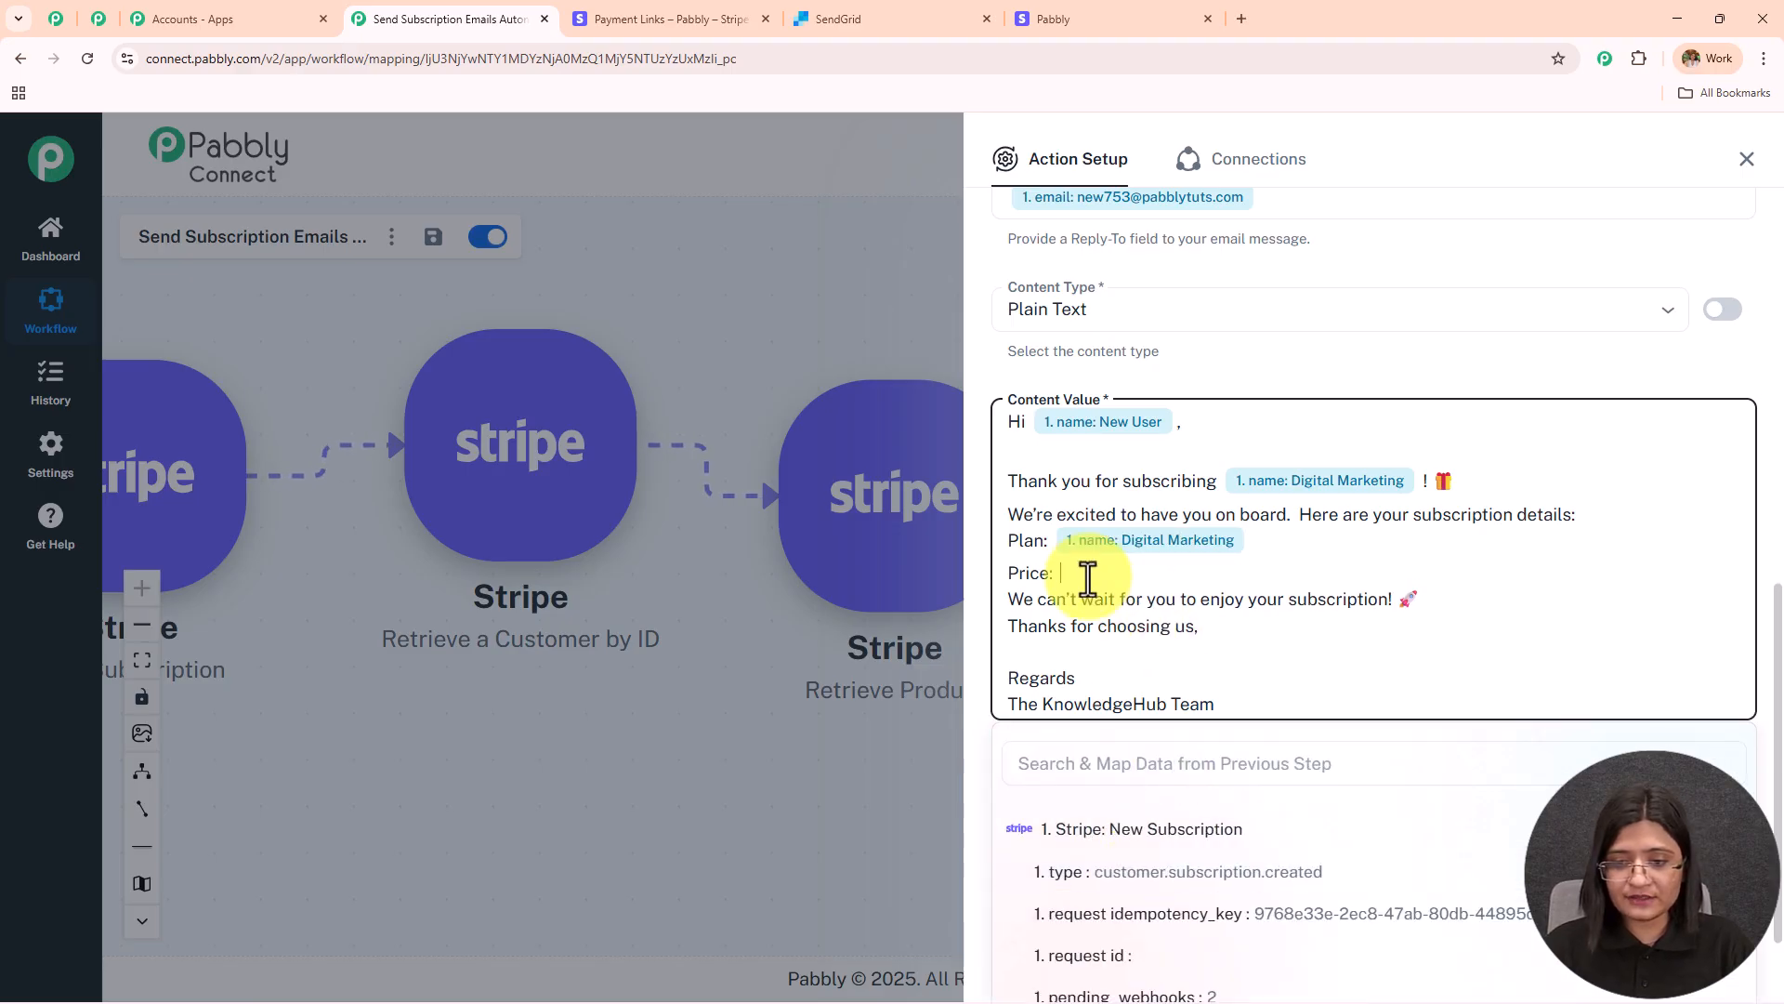
pyautogui.click(1152, 828)
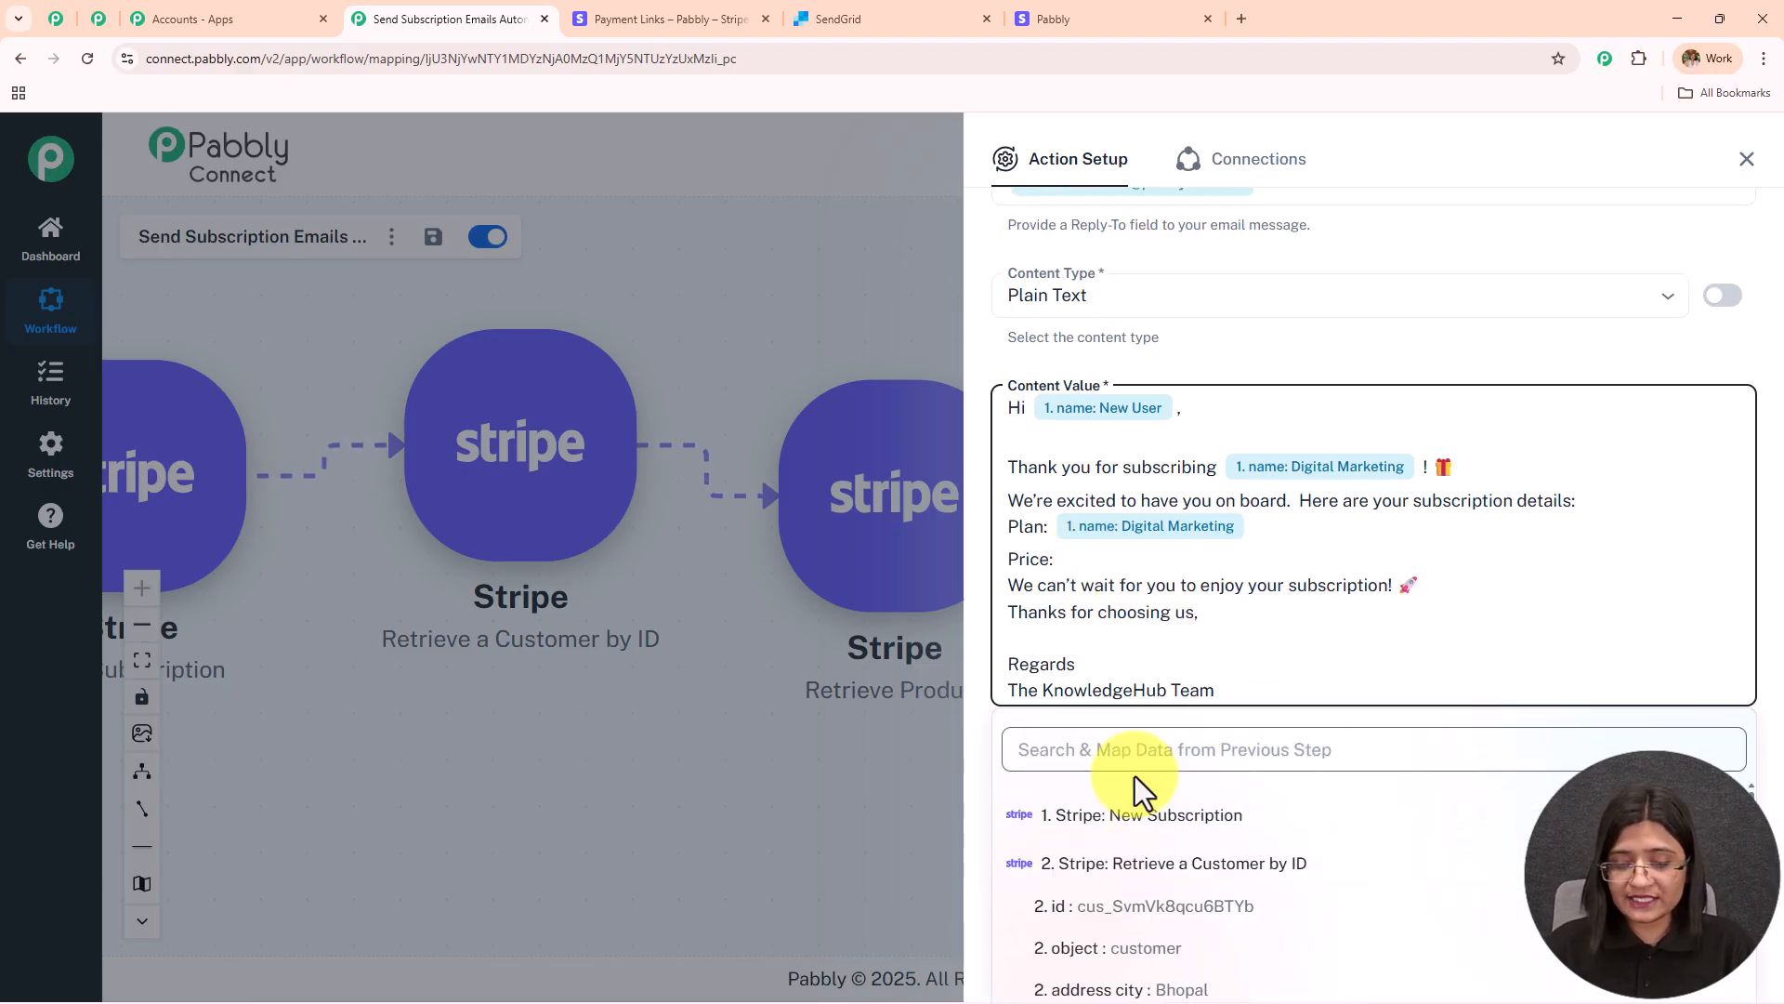
pyautogui.click(1143, 823)
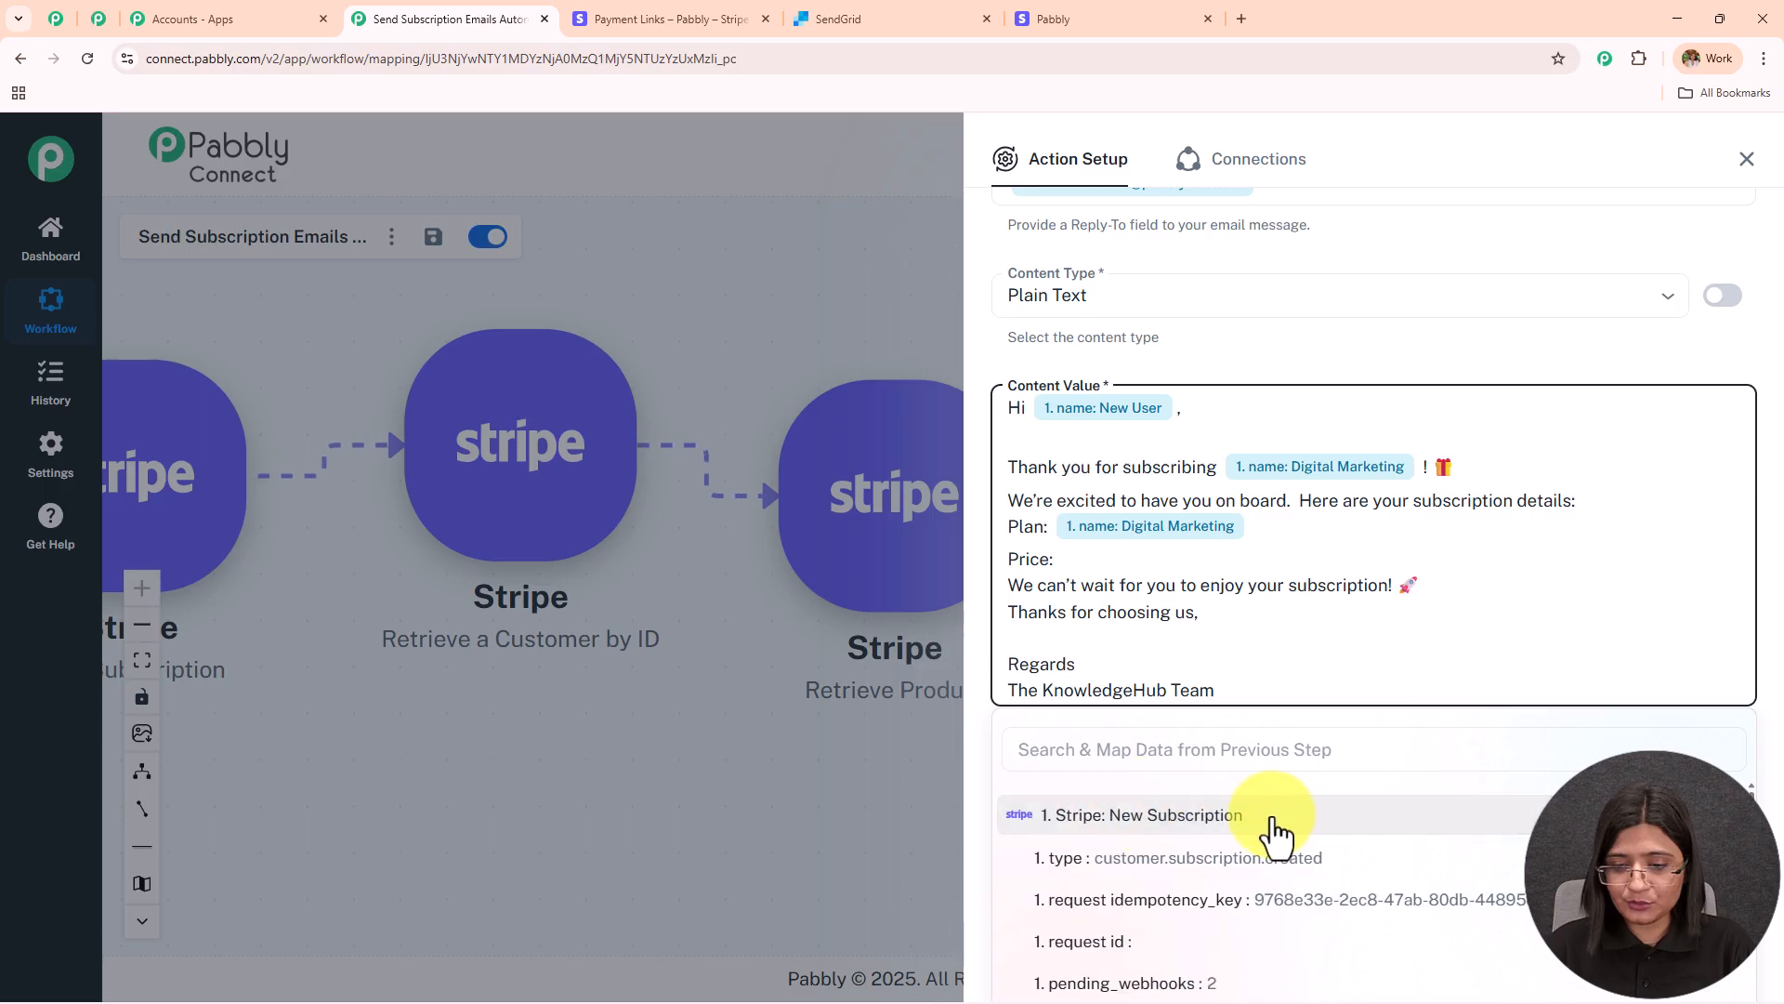
pyautogui.click(1159, 751)
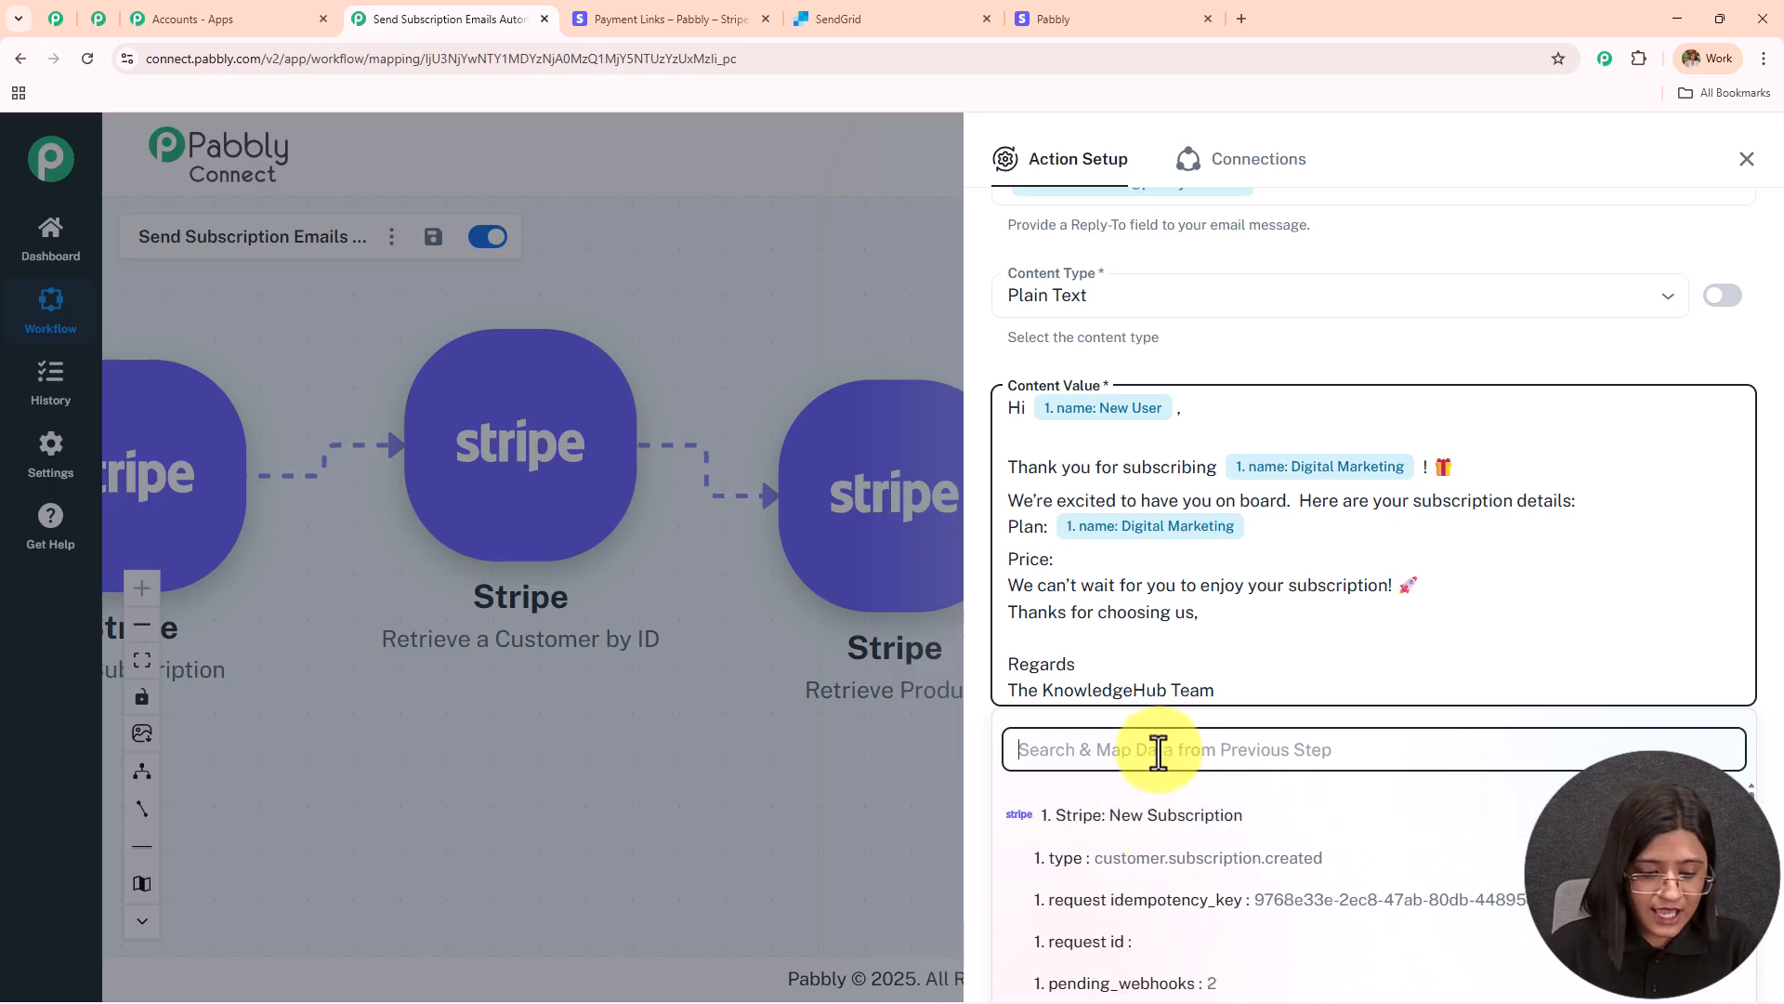
pyautogui.write('price')
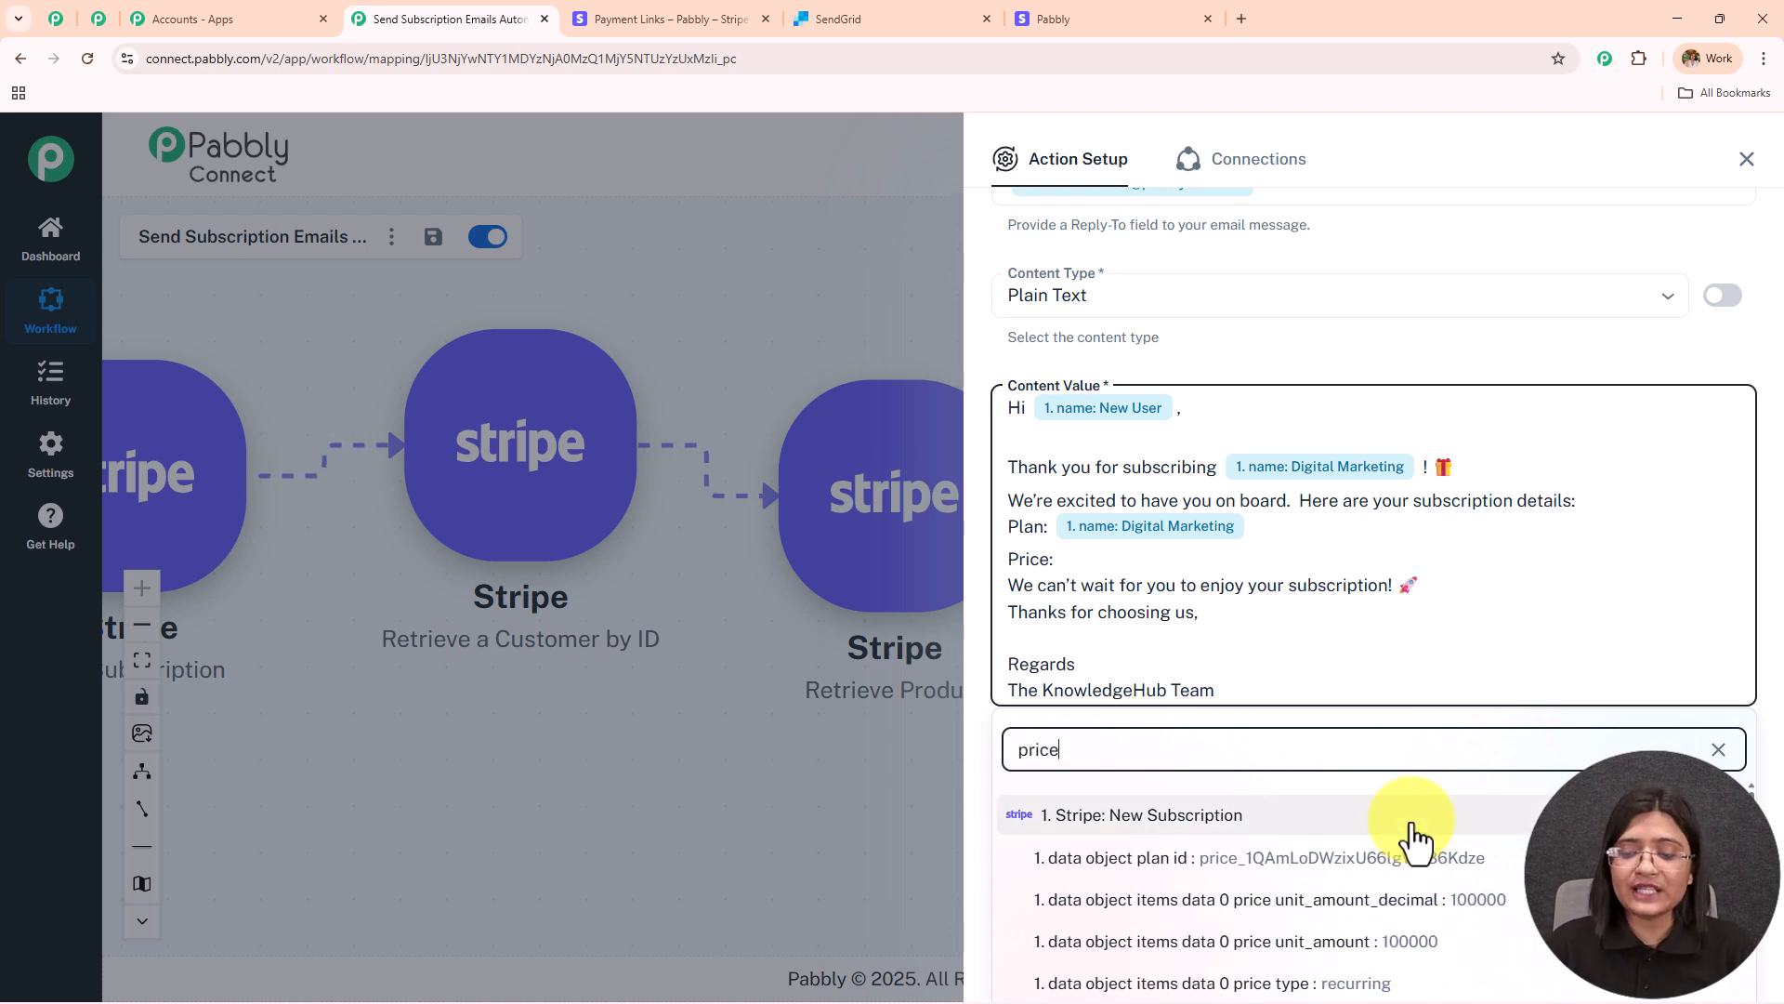
pyautogui.click(1455, 312)
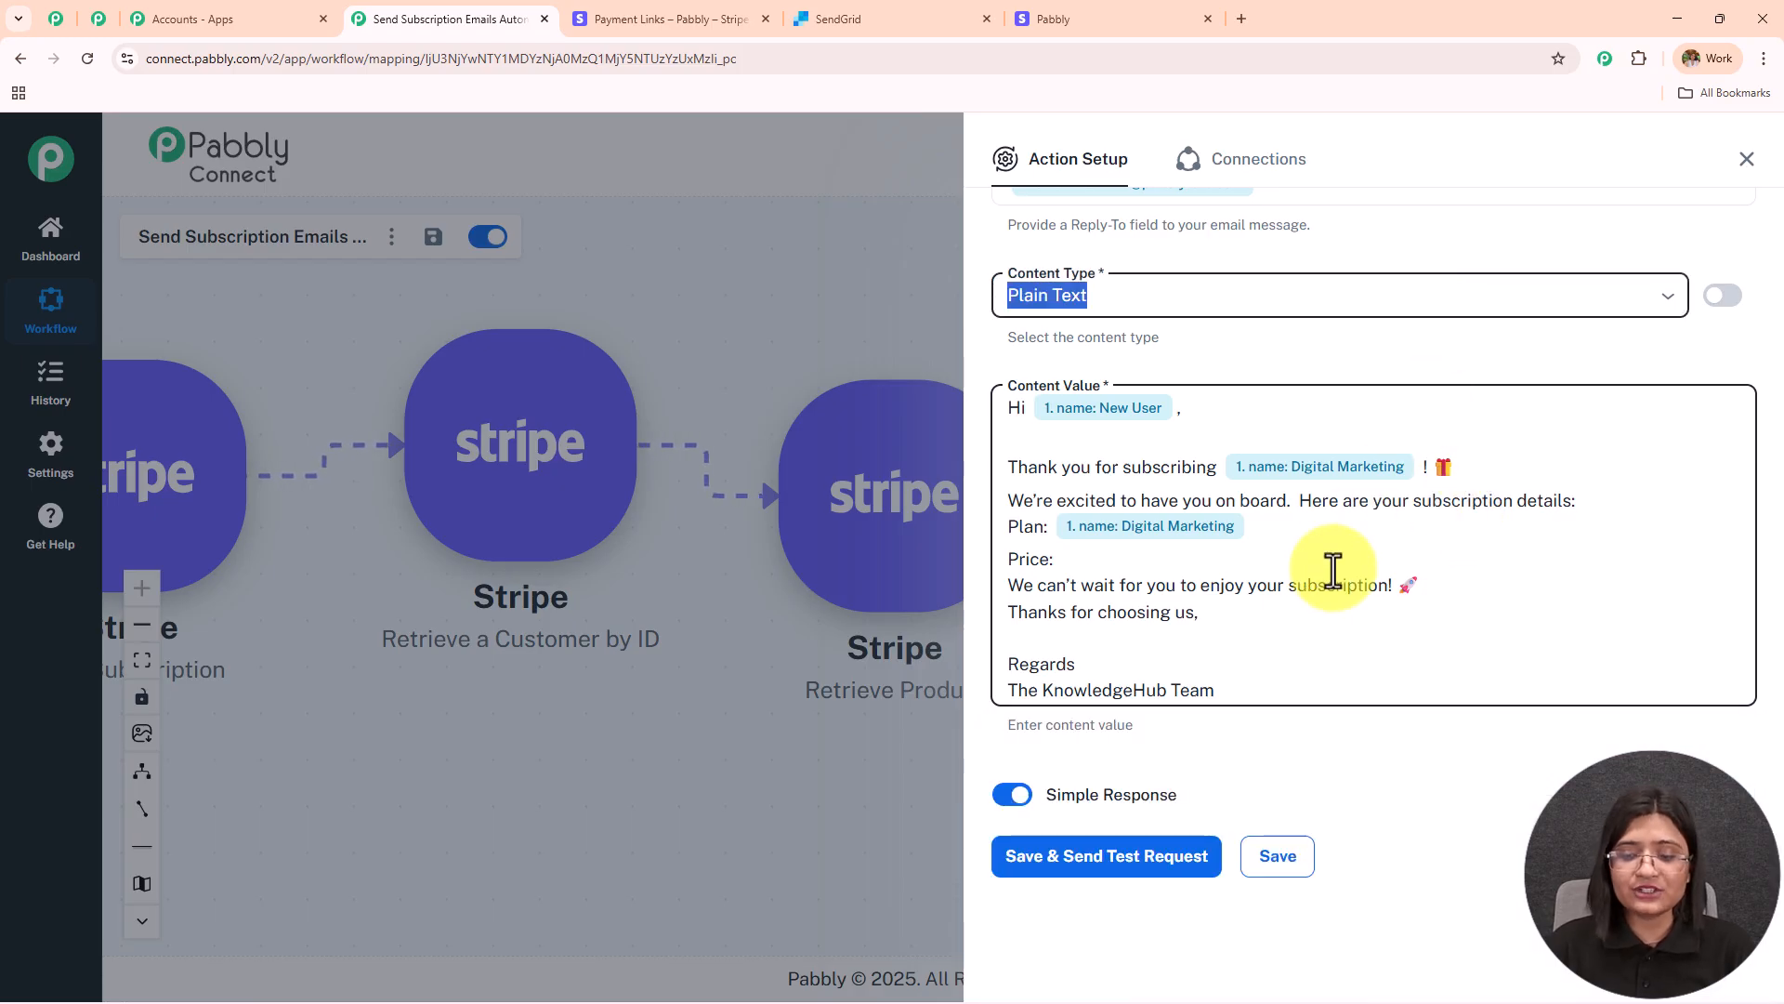
# Step: Save the SendGrid Send an Email action and close its setup
pyautogui.click(1286, 858)
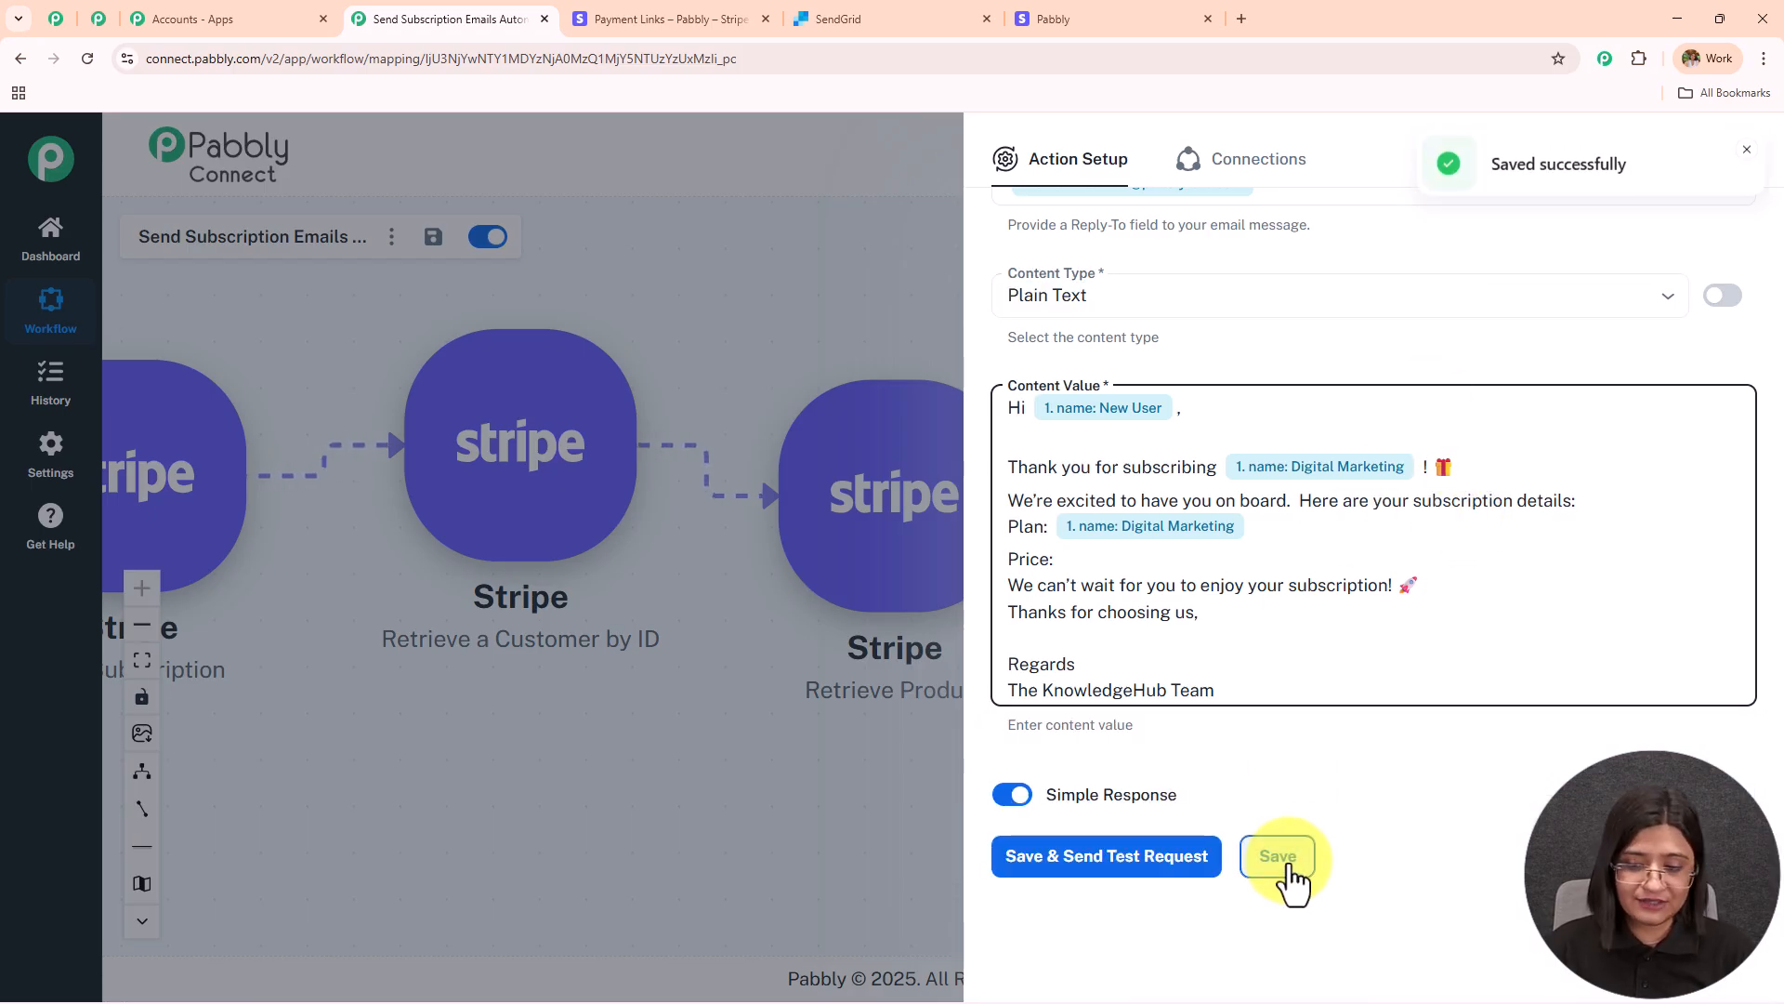
pyautogui.click(1746, 151)
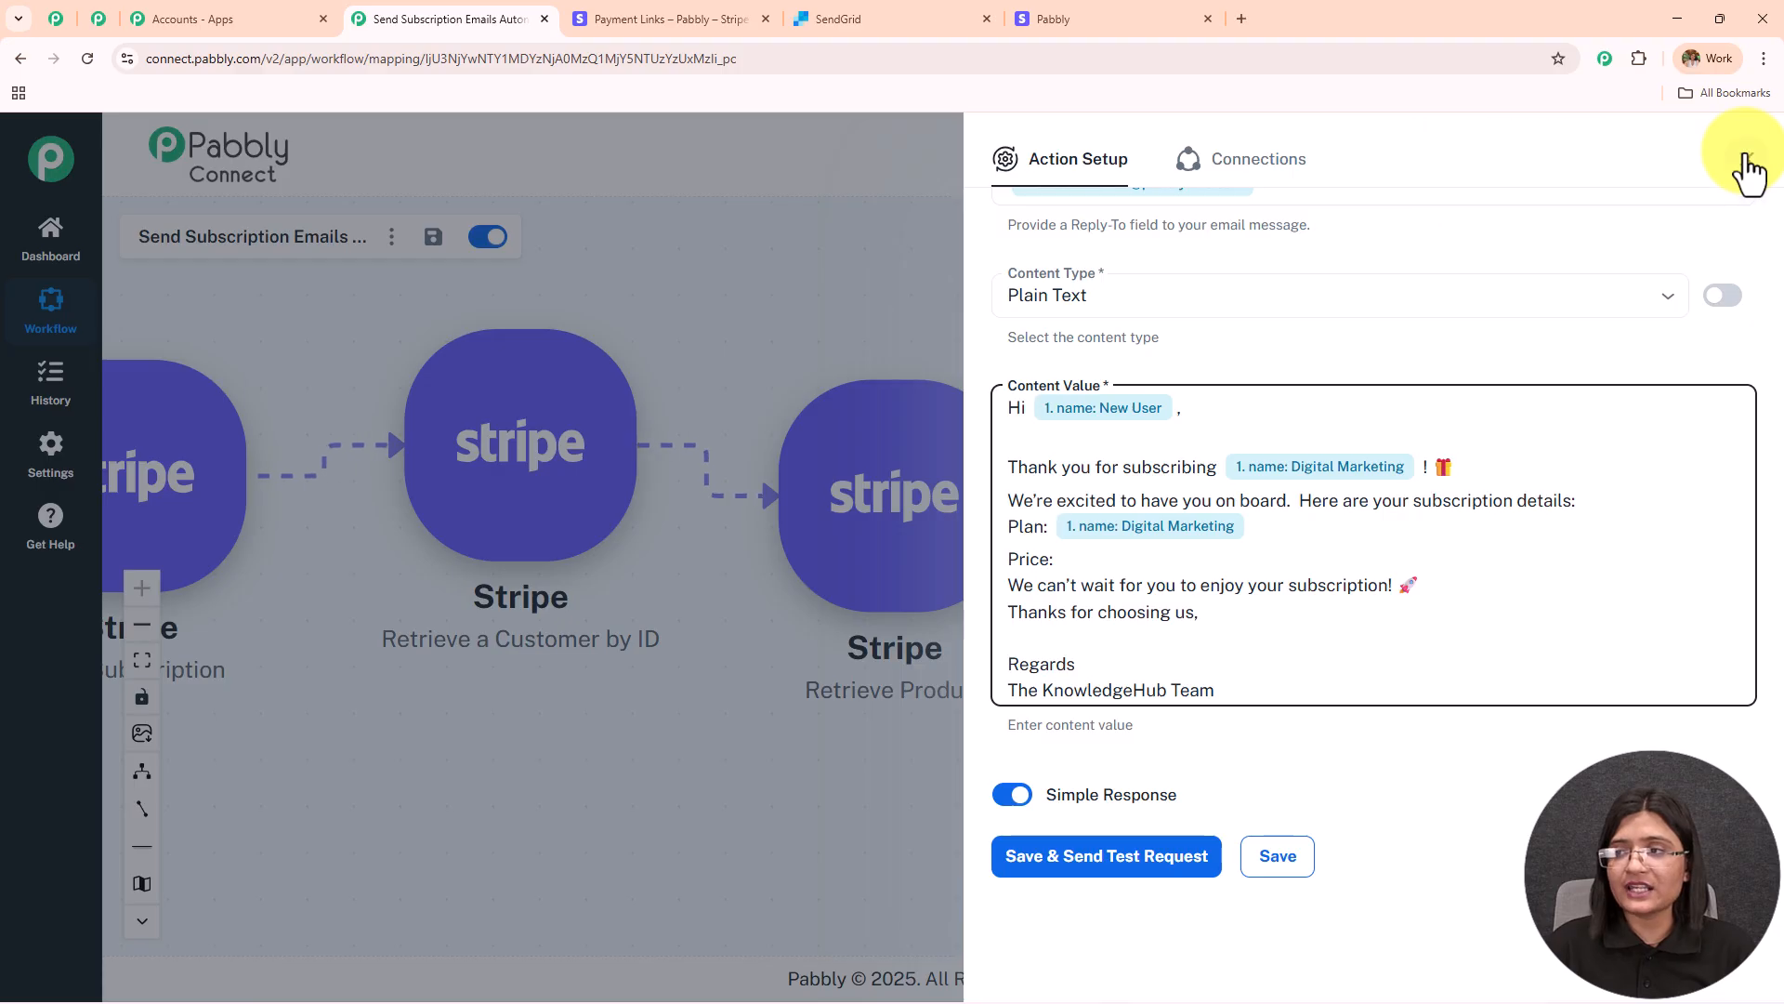
pyautogui.click(1744, 166)
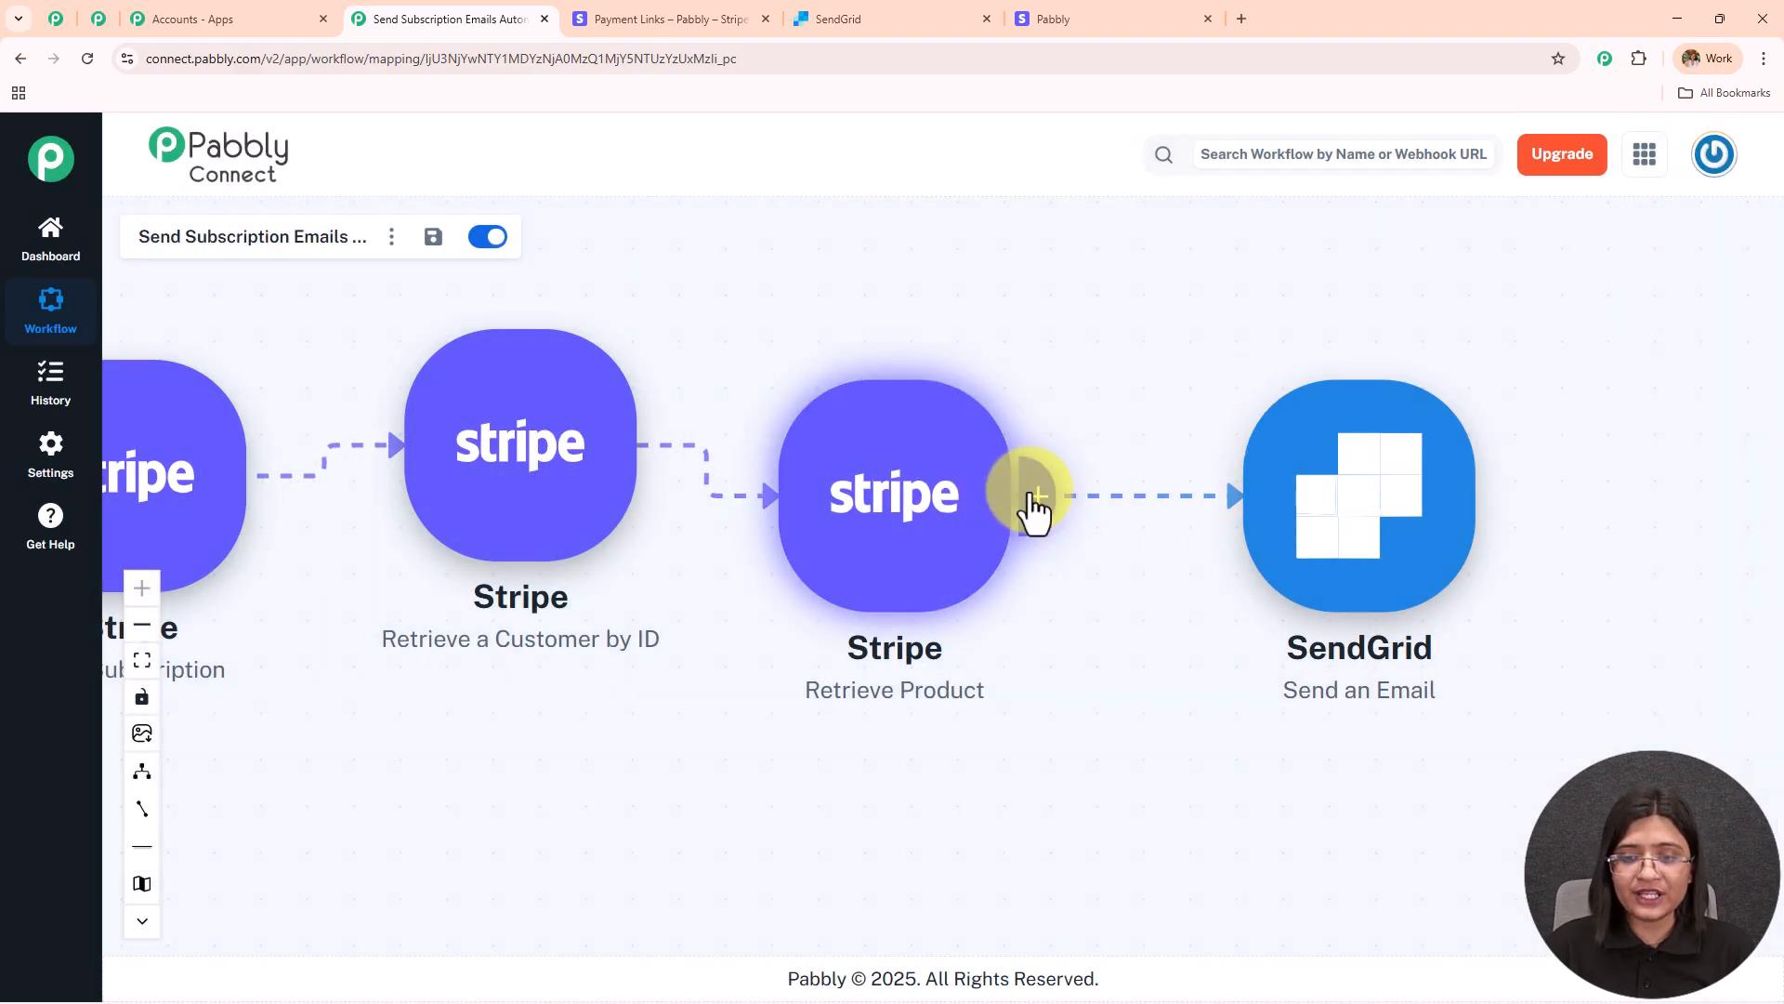
# Step: Add a Number Formatter (Pabbly) action between Stripe Retrieve Product and SendGrid with the event Perform Math Operation, and connect it
pyautogui.click(1034, 497)
pyautogui.click(1073, 277)
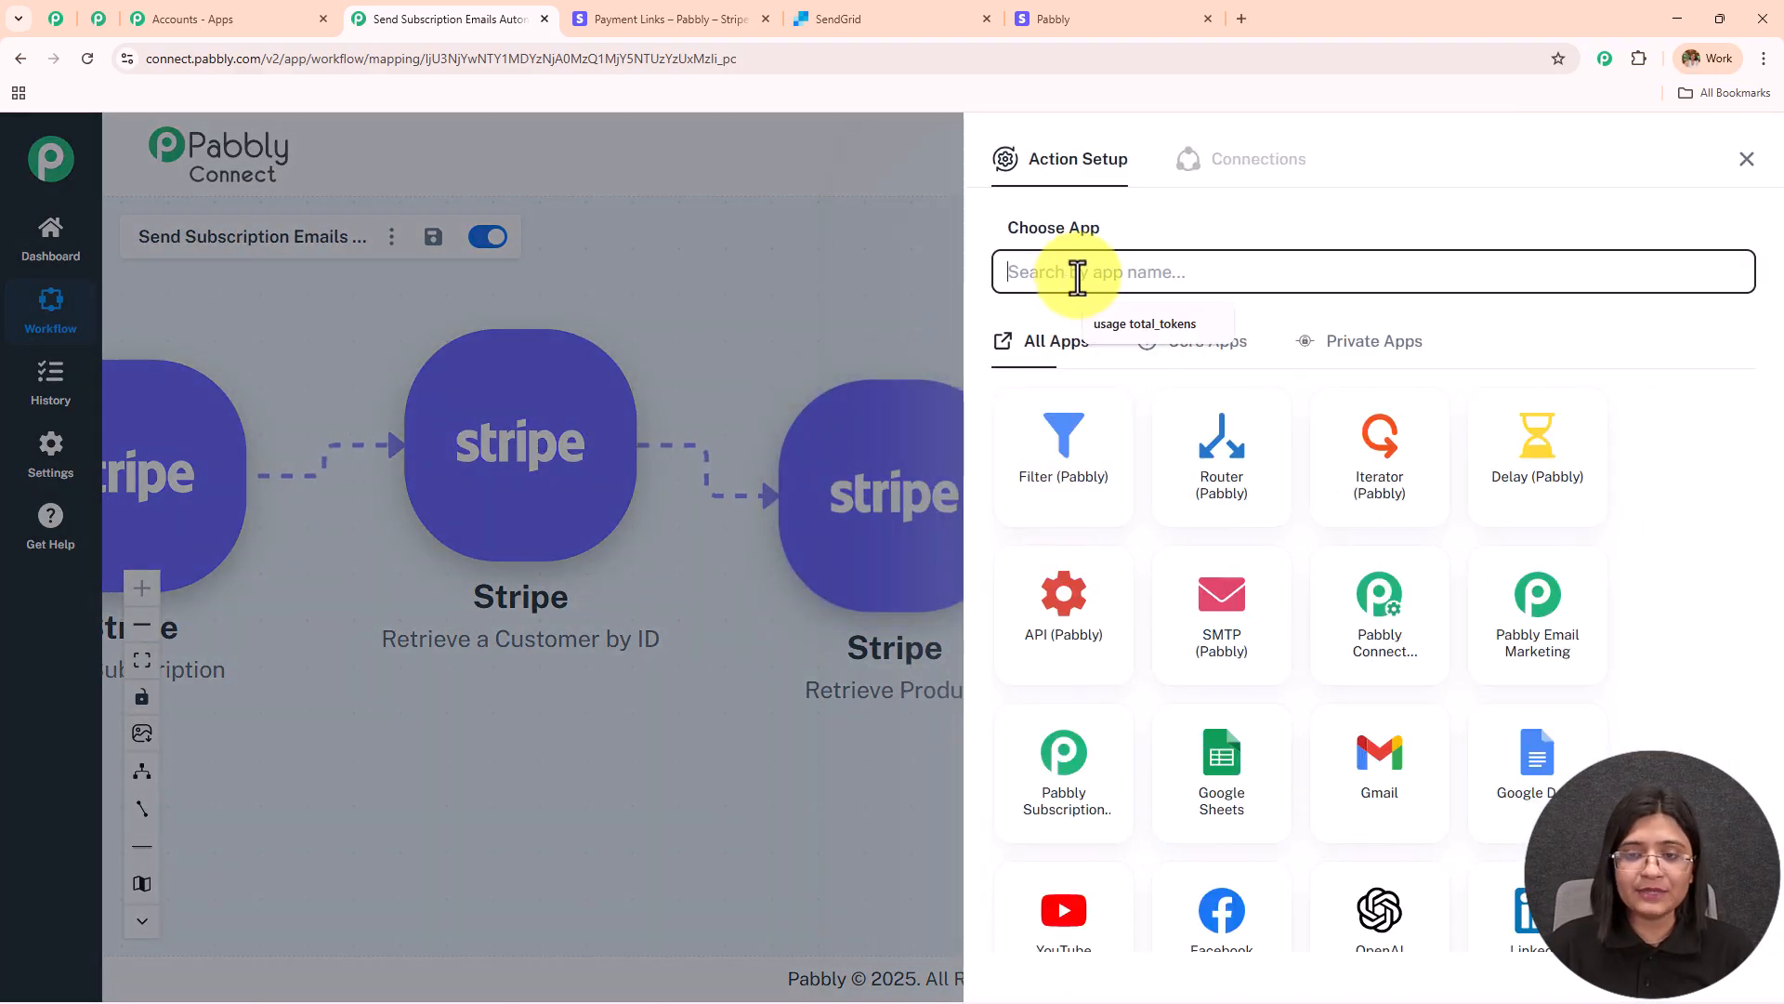
pyautogui.write('tex')
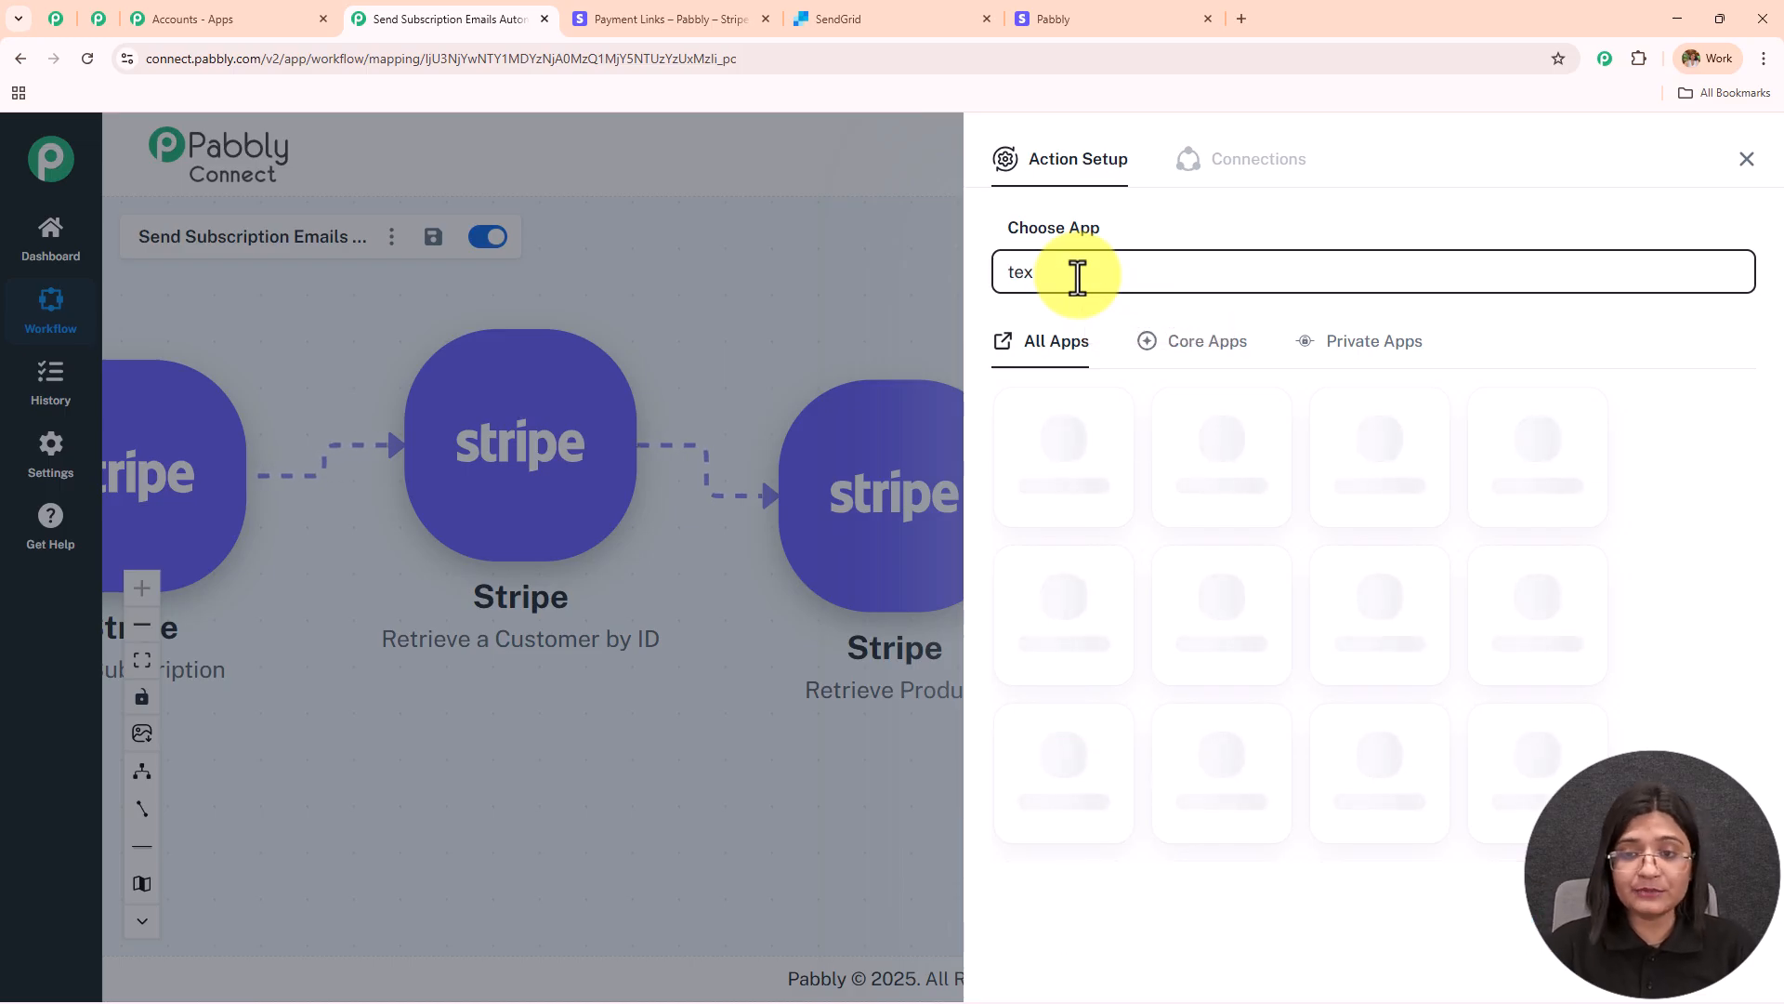
pyautogui.write('num')
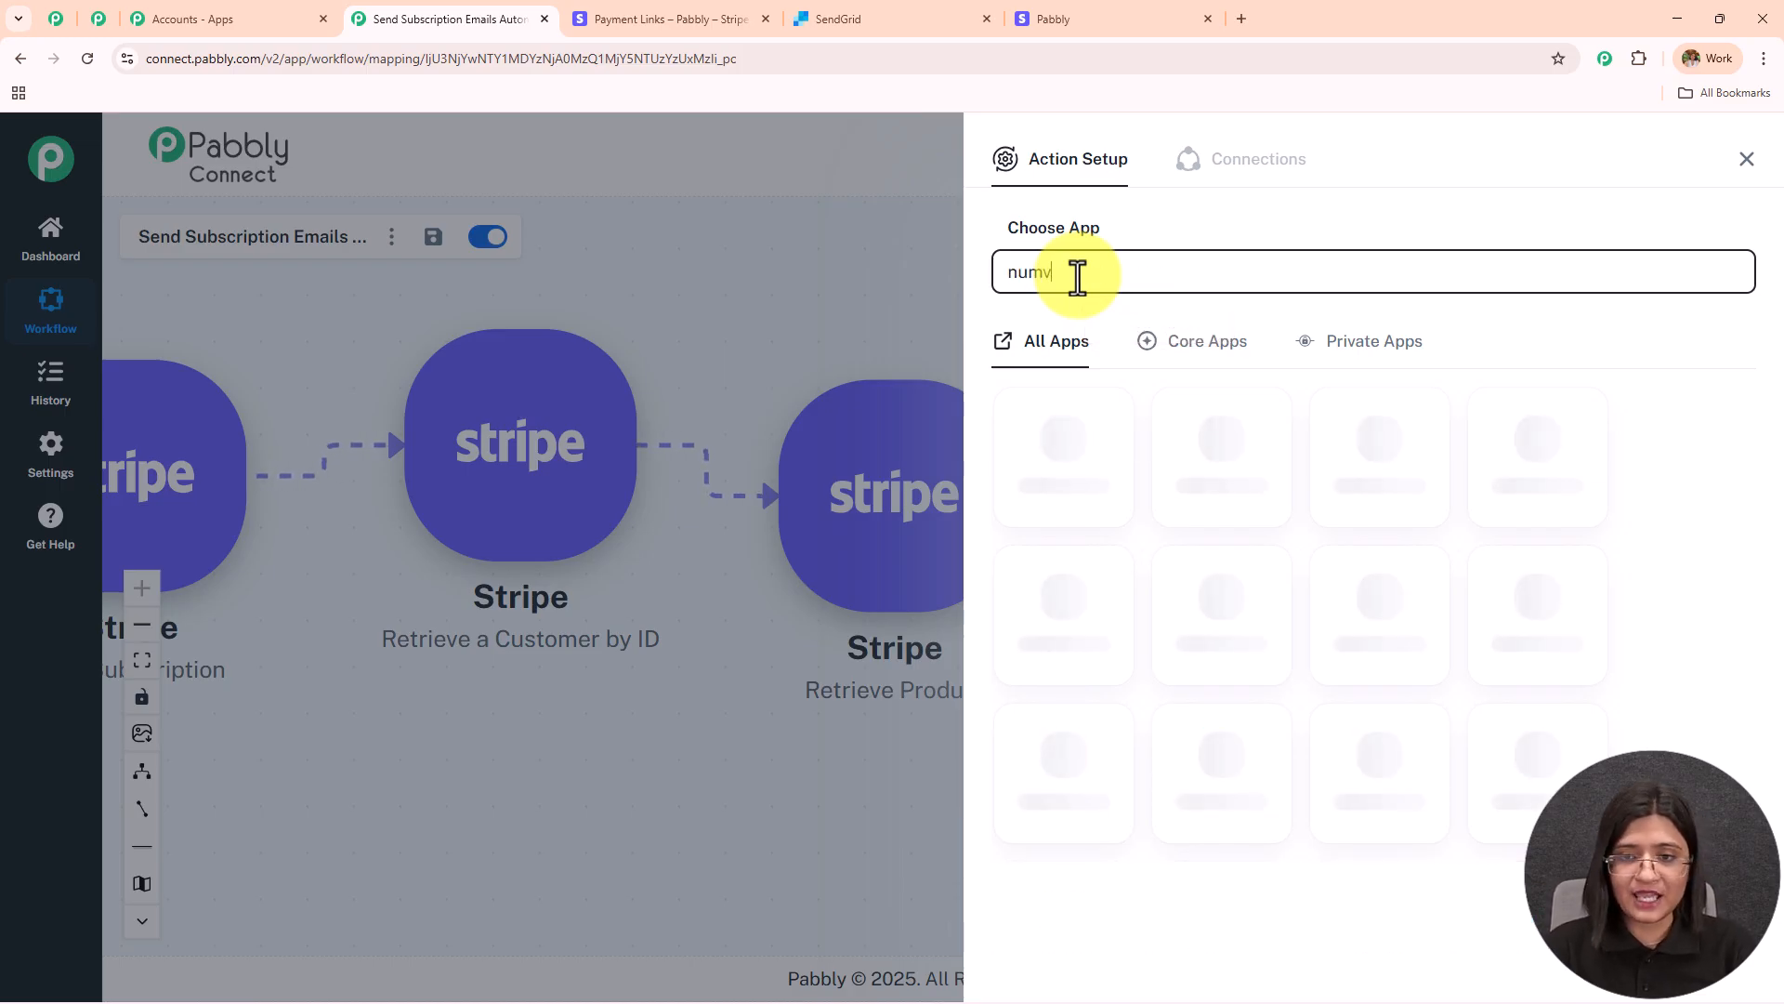
pyautogui.write('ber Formatter (Pabbly')
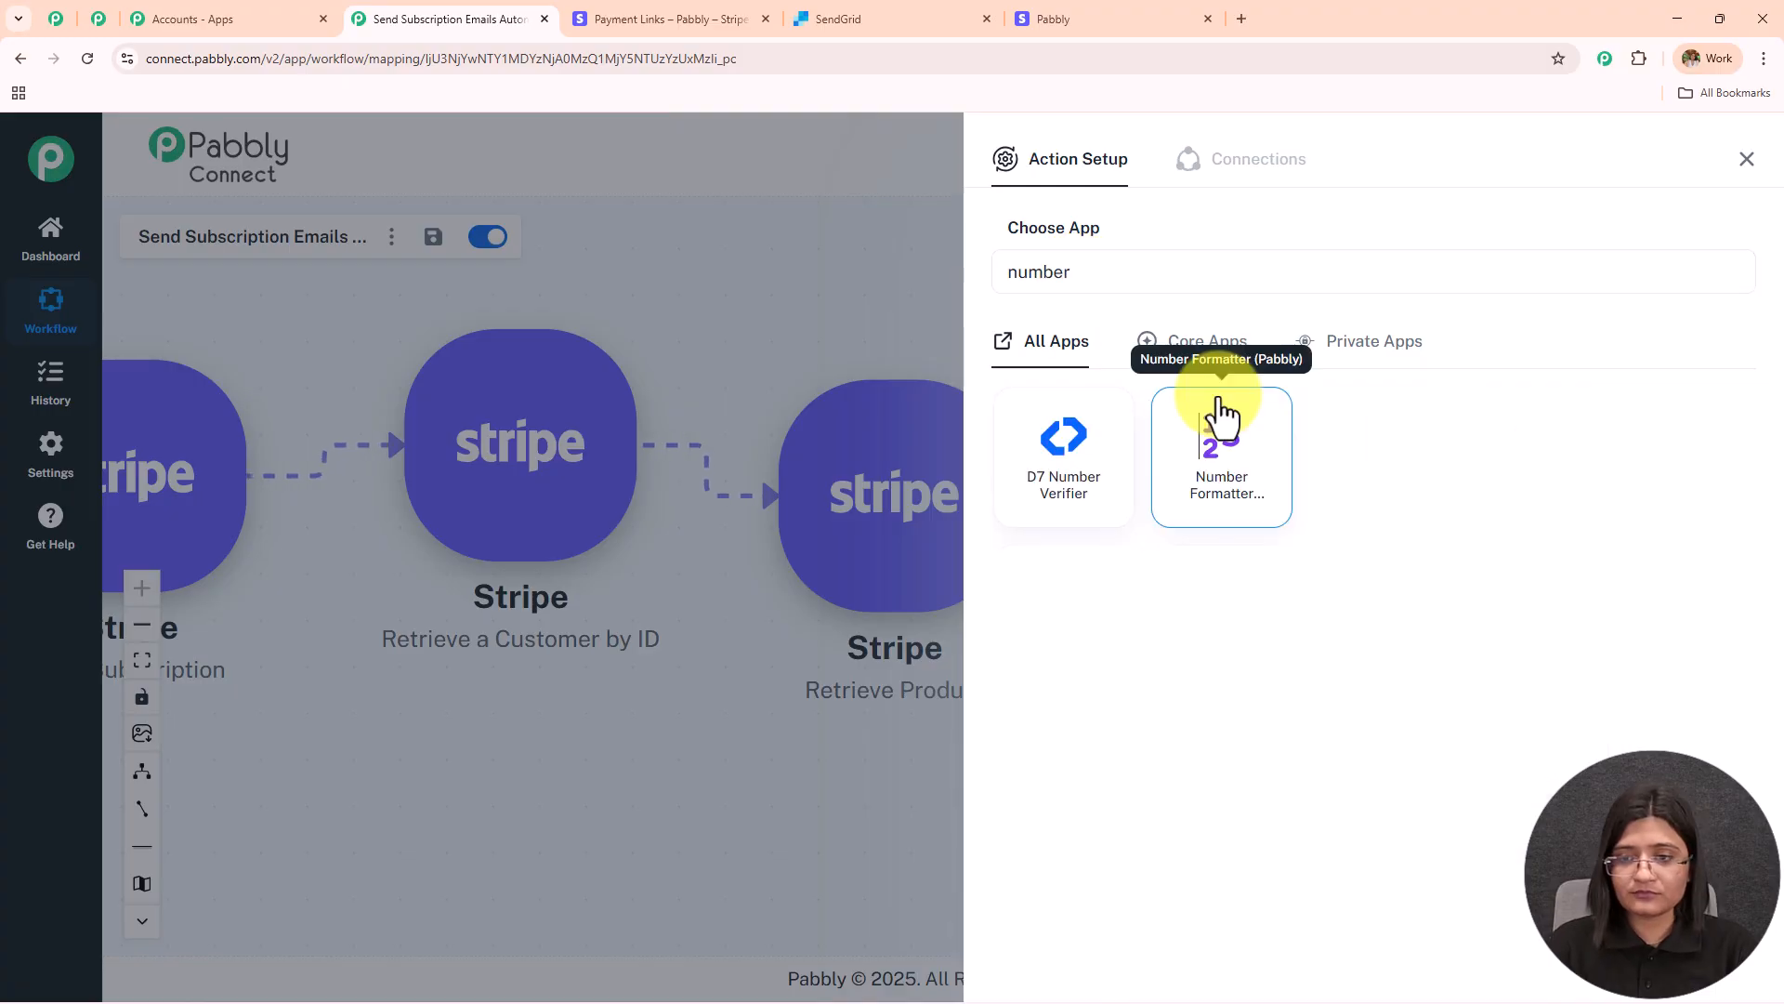
pyautogui.click(1215, 410)
pyautogui.click(1210, 385)
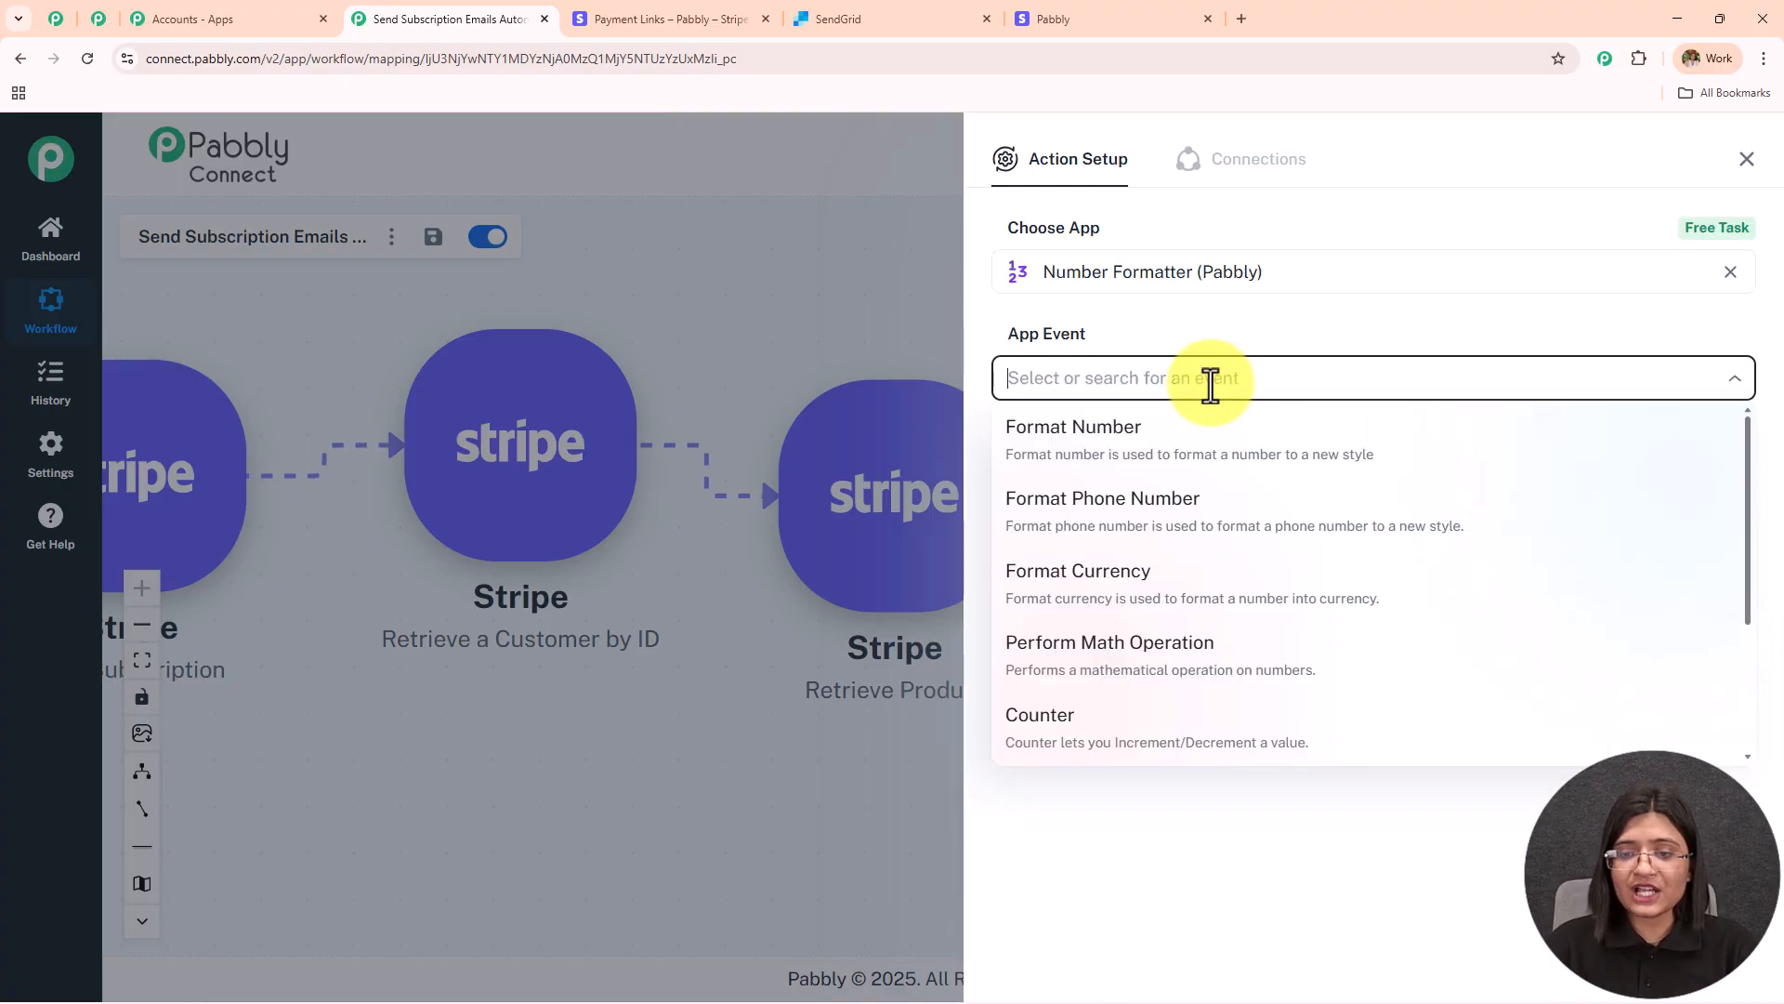
pyautogui.click(1135, 647)
pyautogui.click(1038, 464)
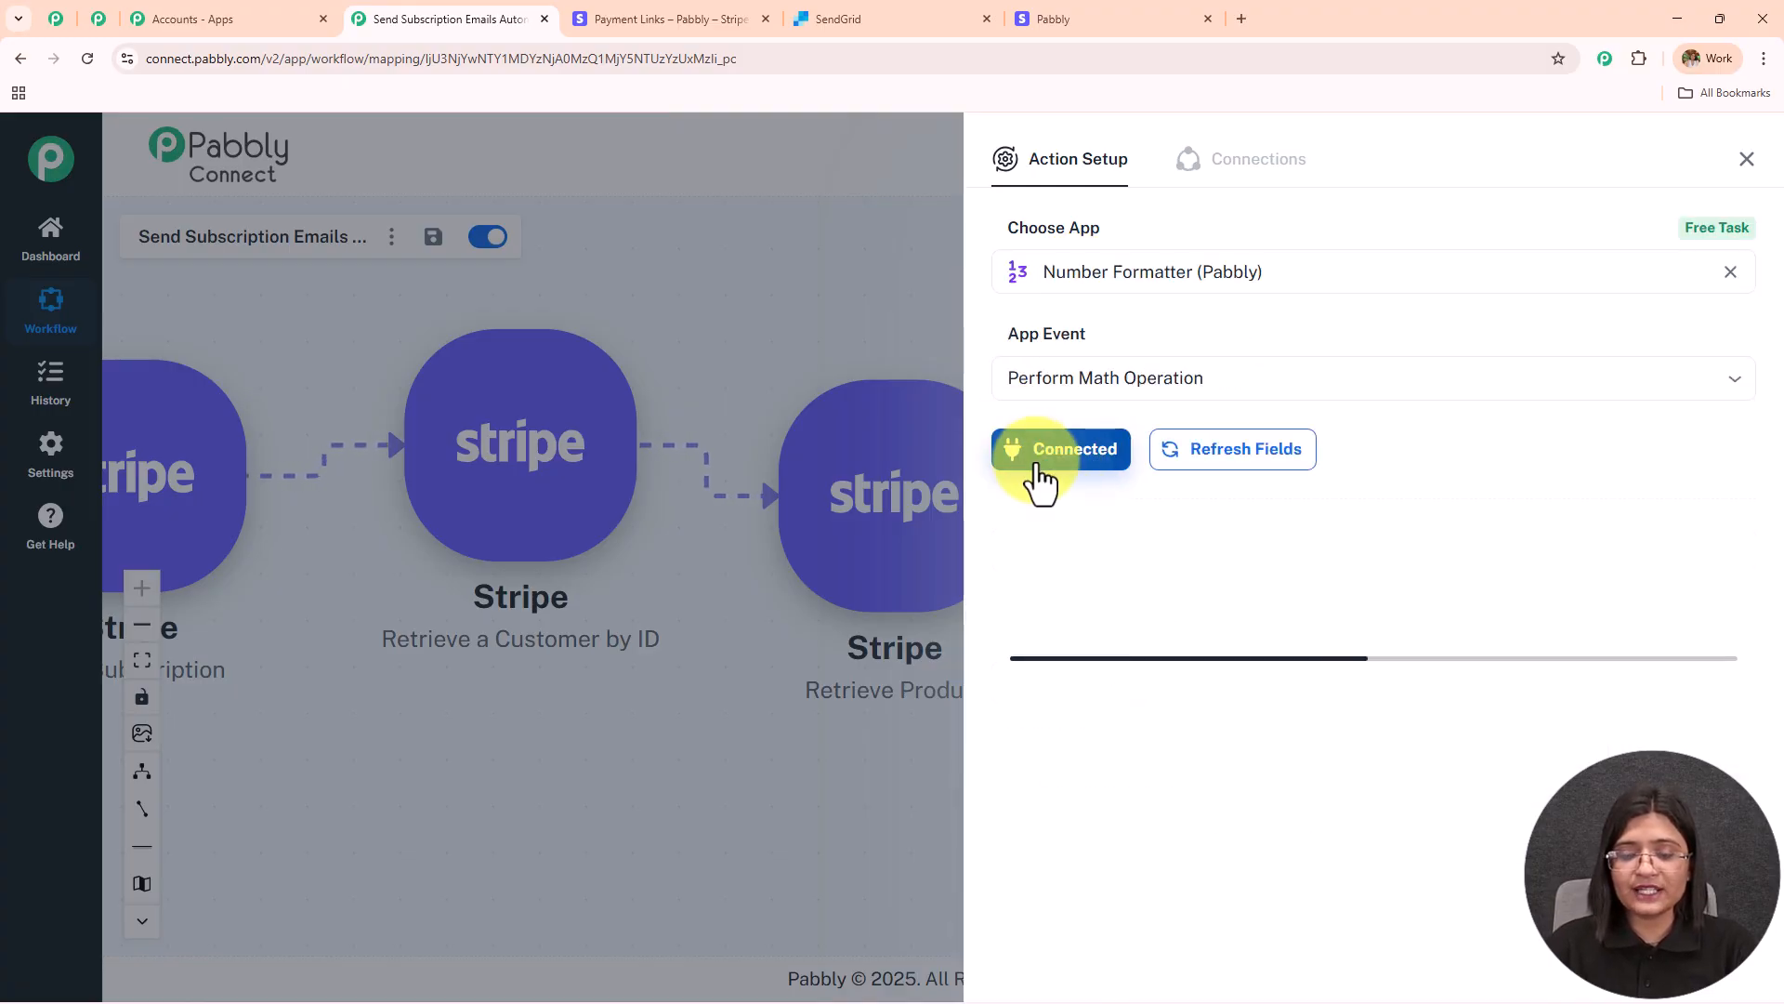
# Step: Fill the Numbers field with the New Subscription step's data object plan amount, found by searching "1000", followed by a comma and 100
pyautogui.click(1119, 550)
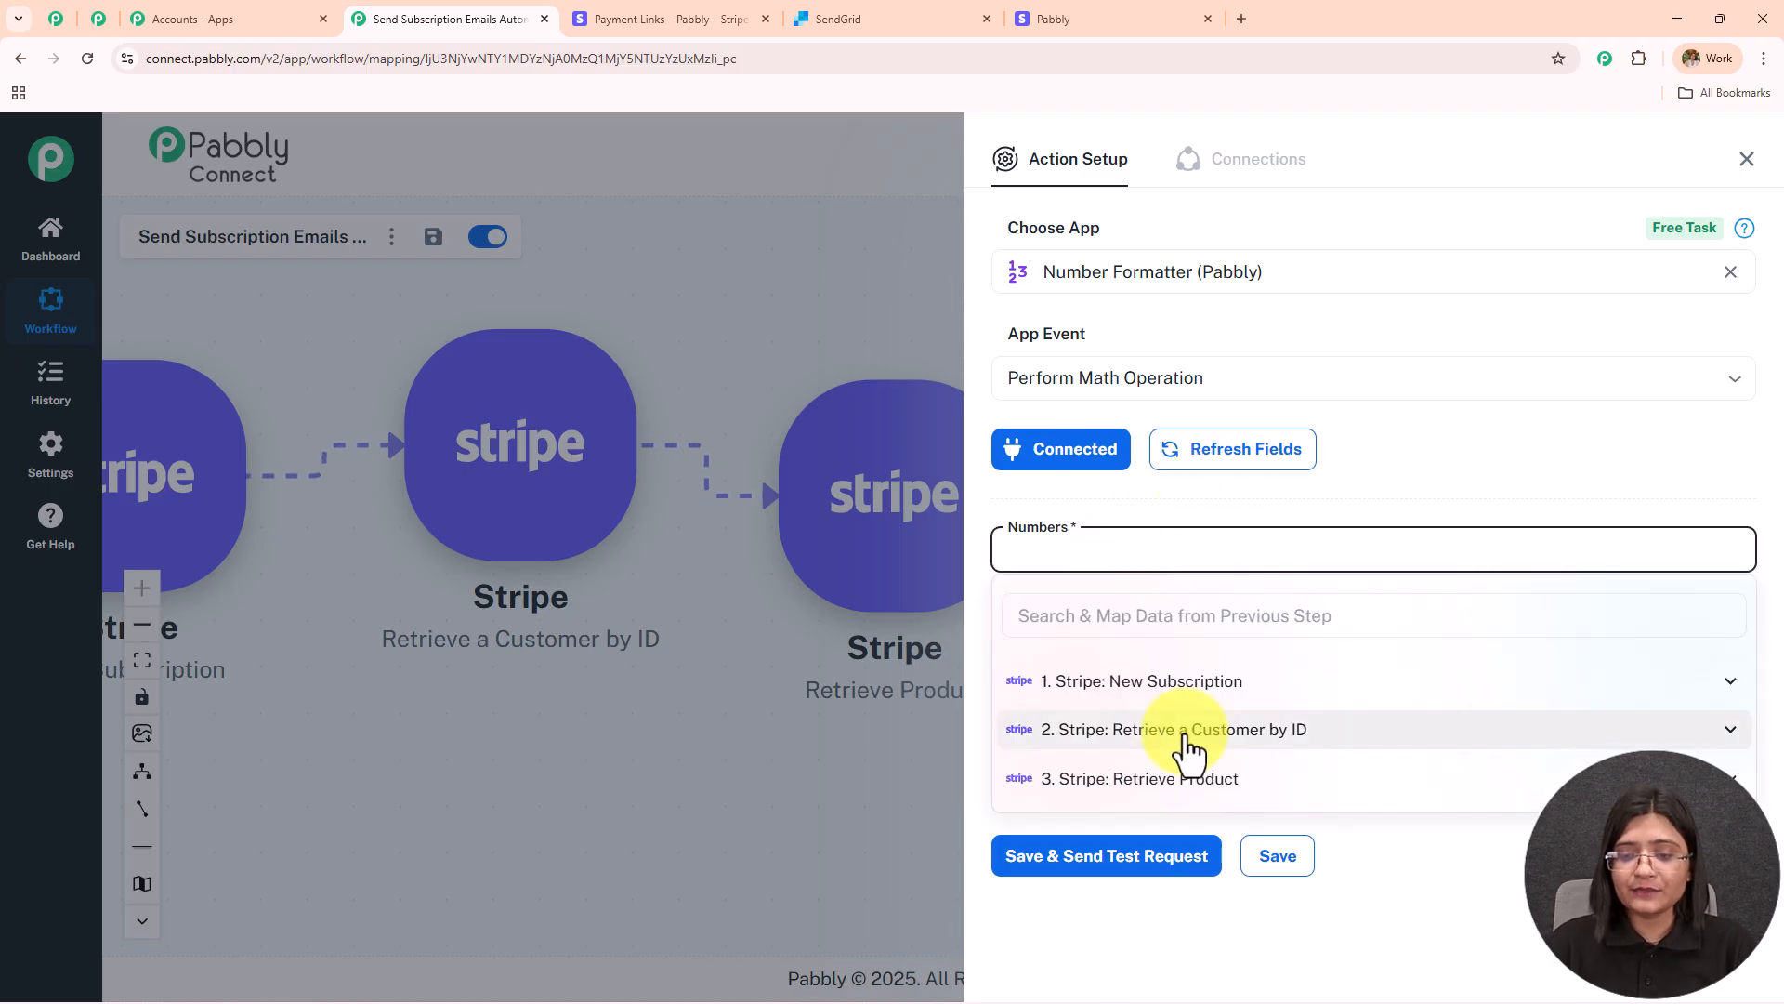
pyautogui.click(1212, 687)
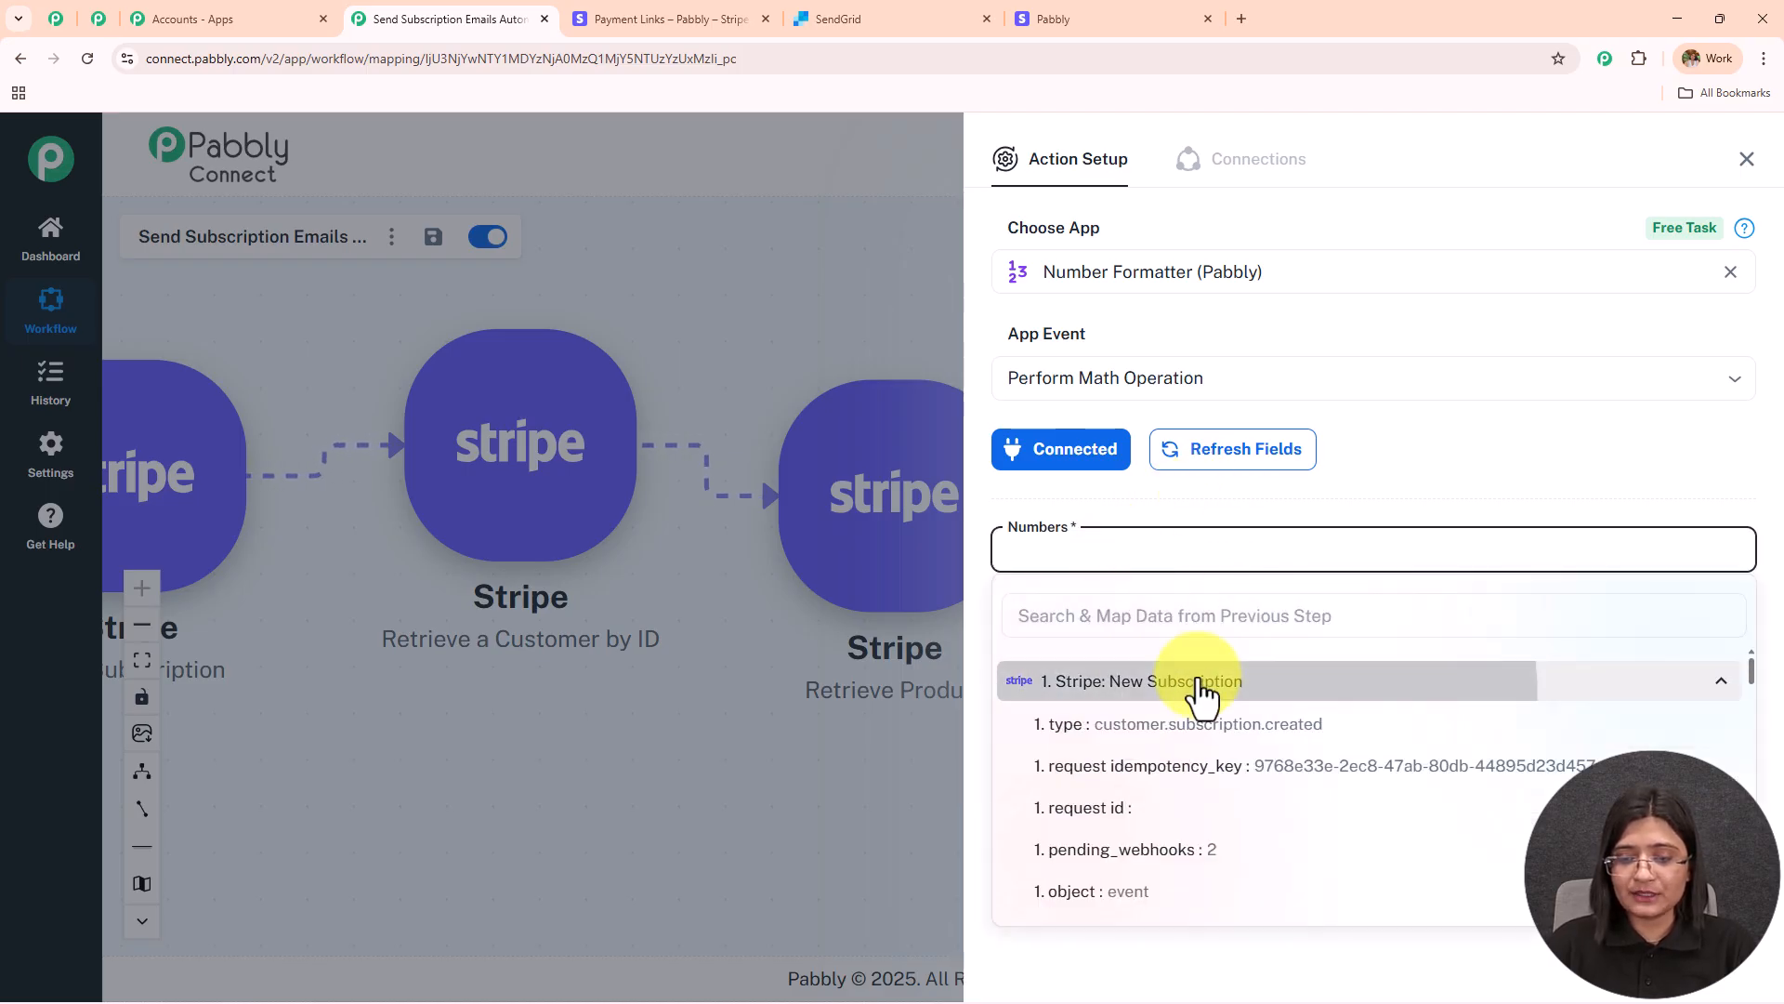
pyautogui.click(1164, 627)
pyautogui.write('1000')
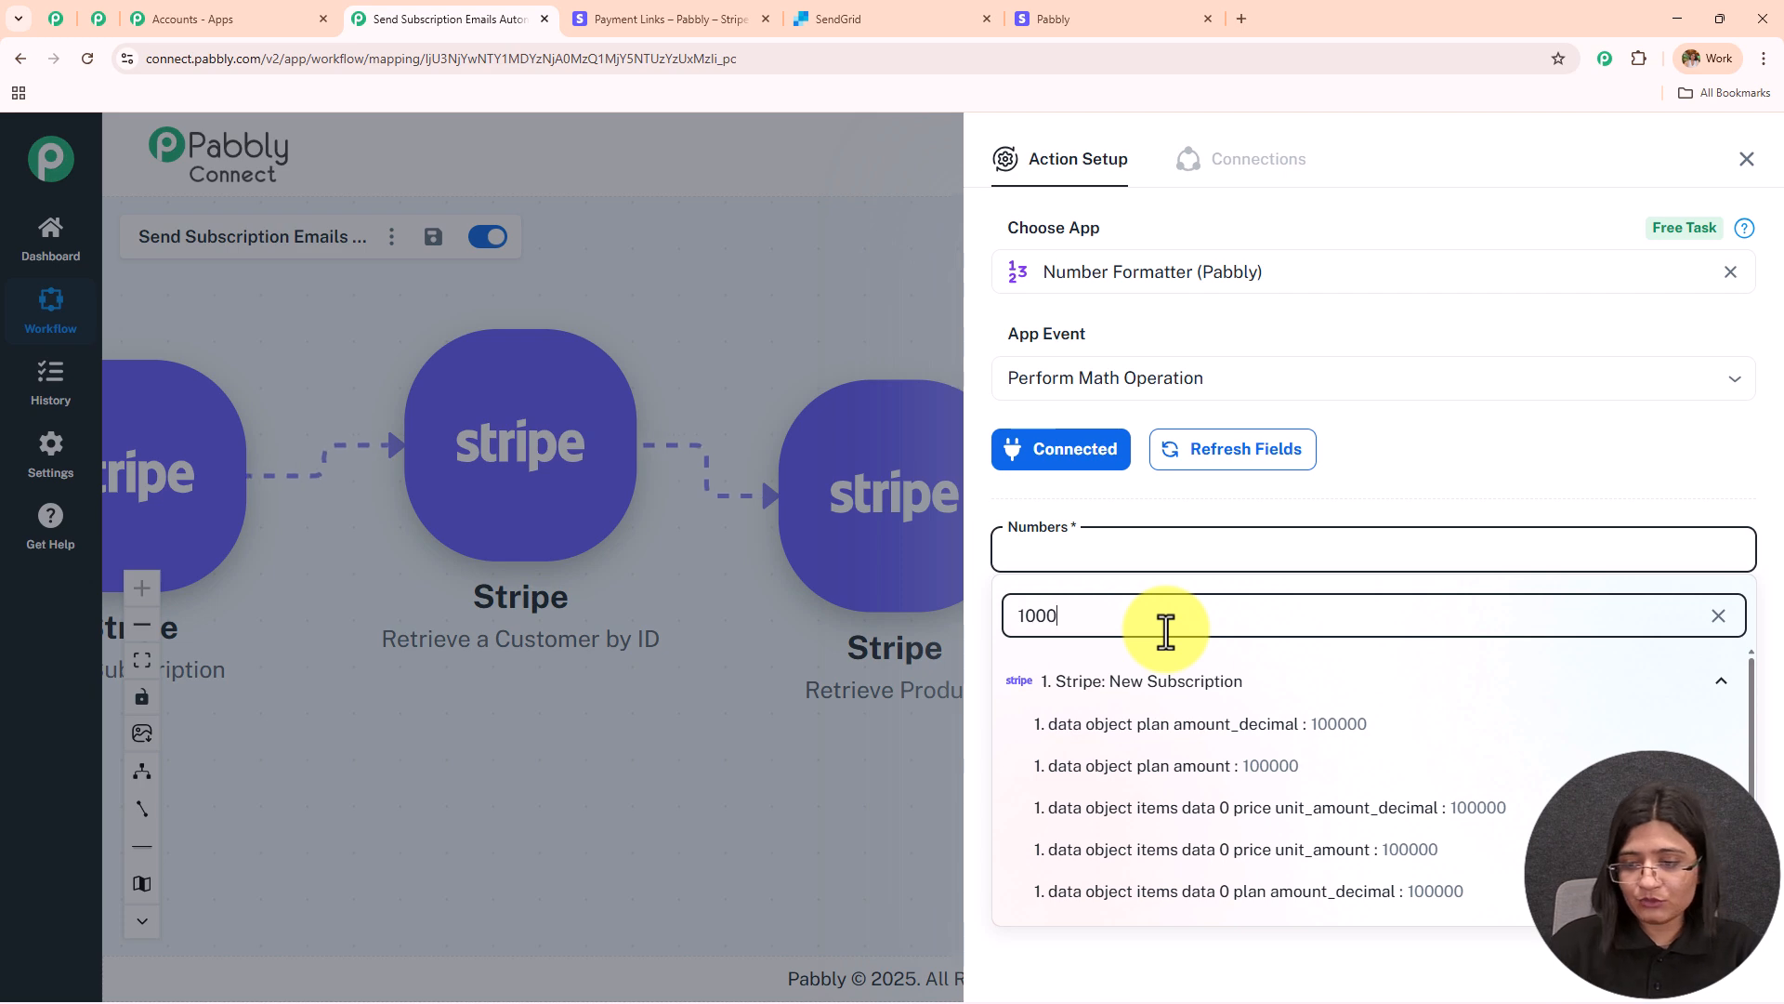
pyautogui.click(1213, 770)
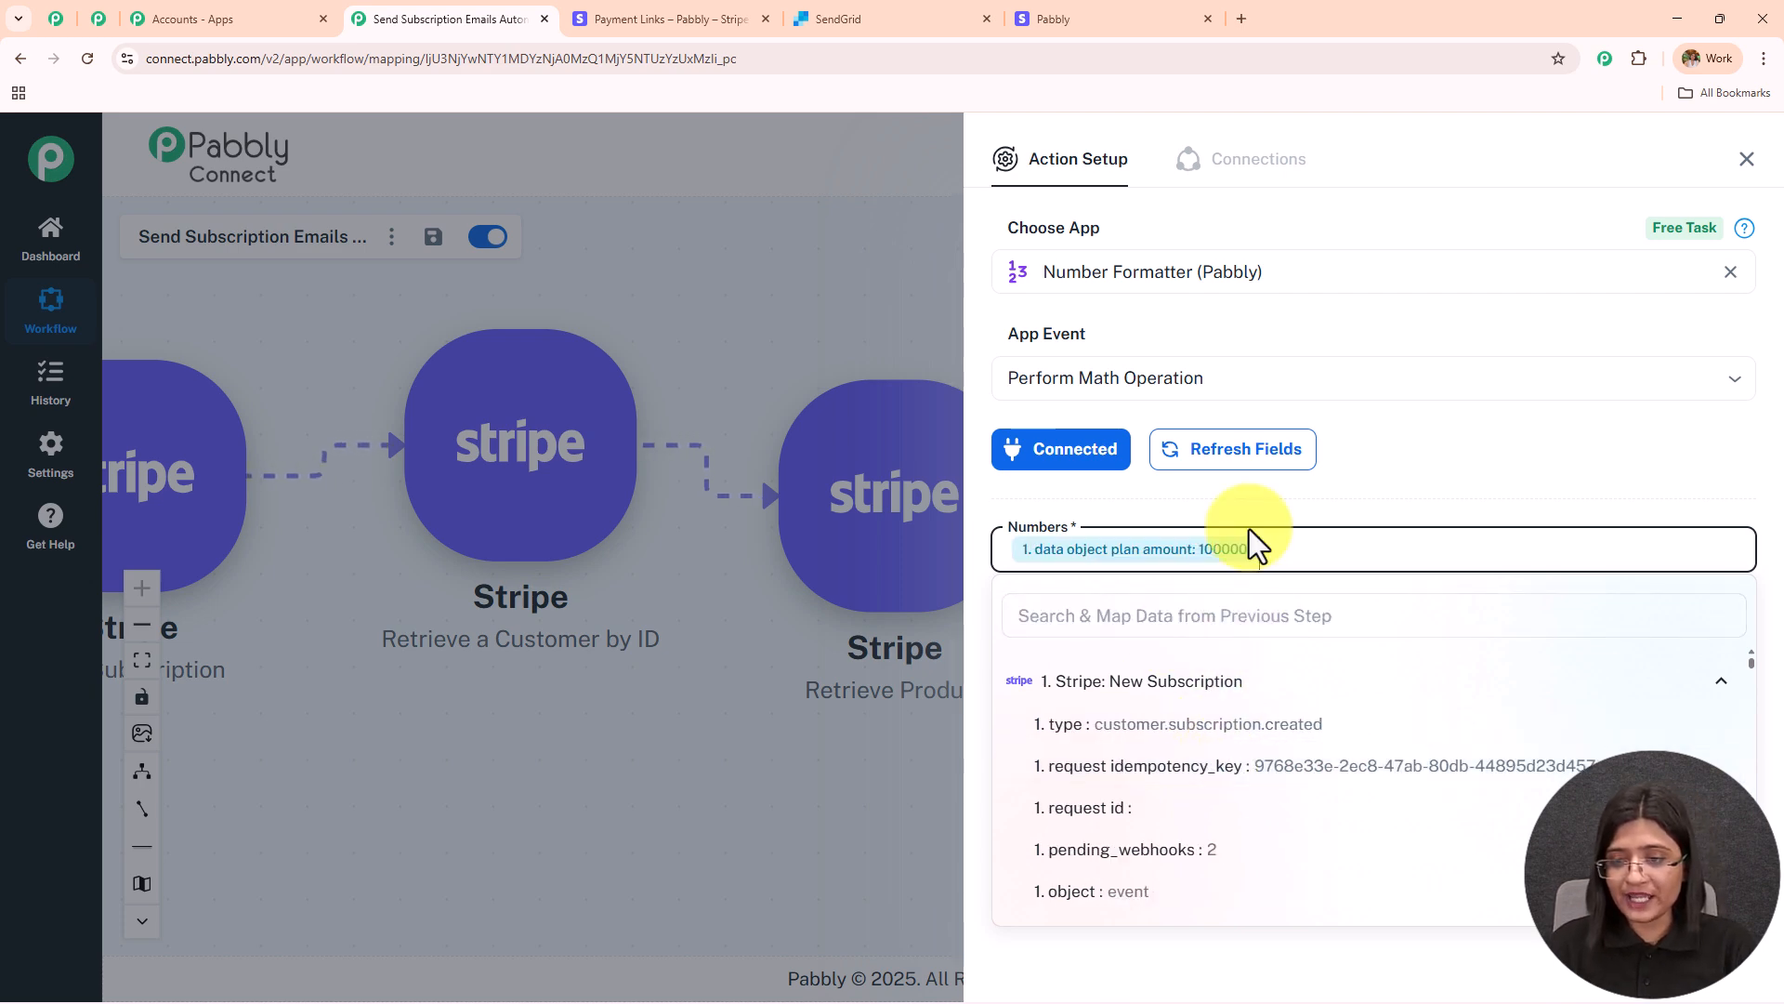
pyautogui.write(', ')
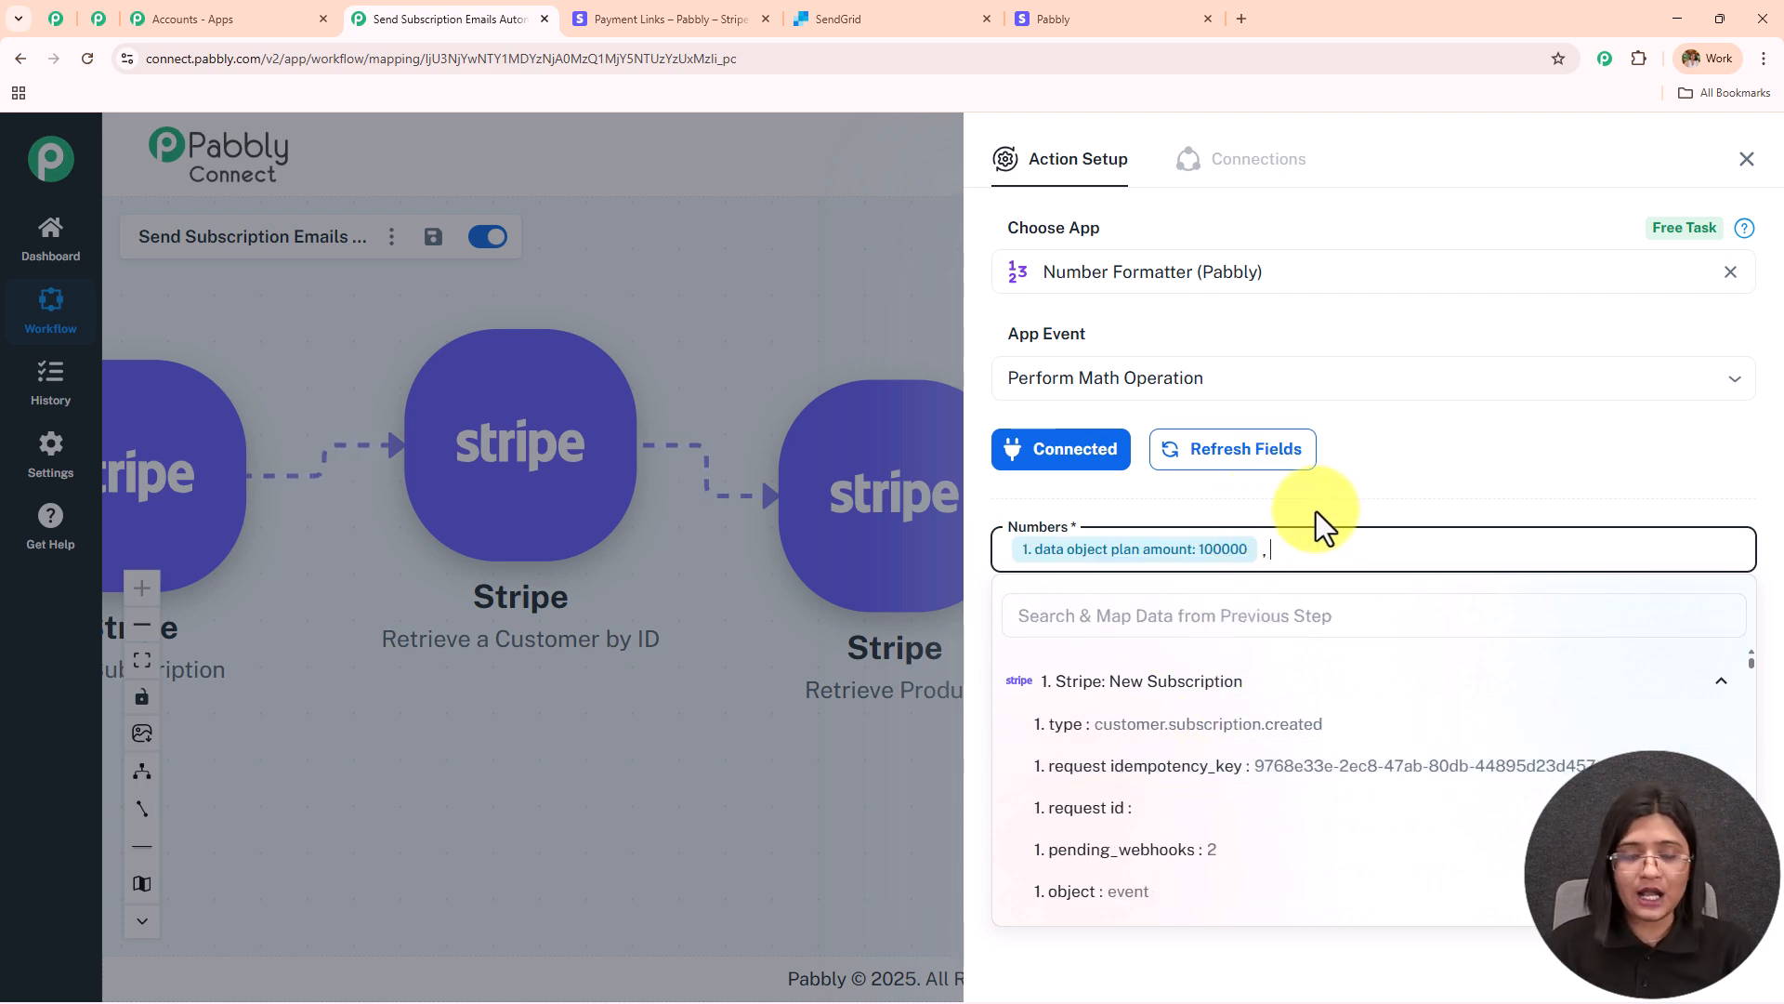
pyautogui.write('100')
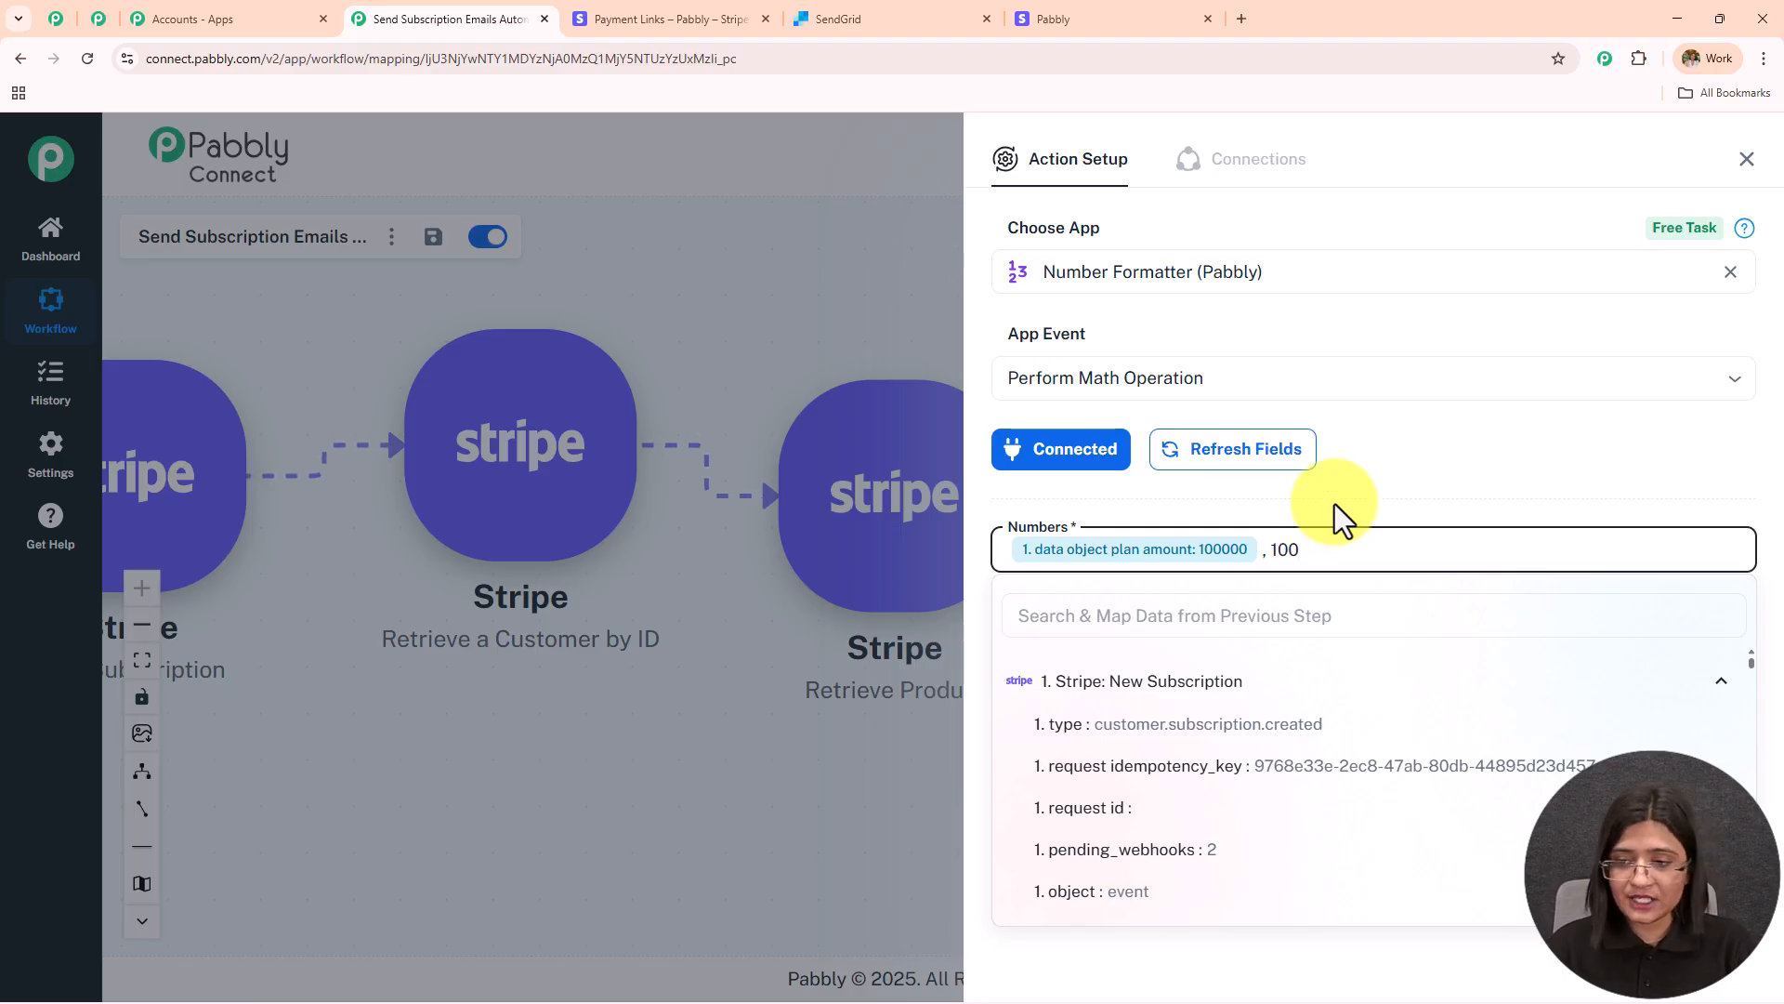
pyautogui.moveTo(1334, 504); pyautogui.dragTo(1091, 619)
pyautogui.click(1091, 619)
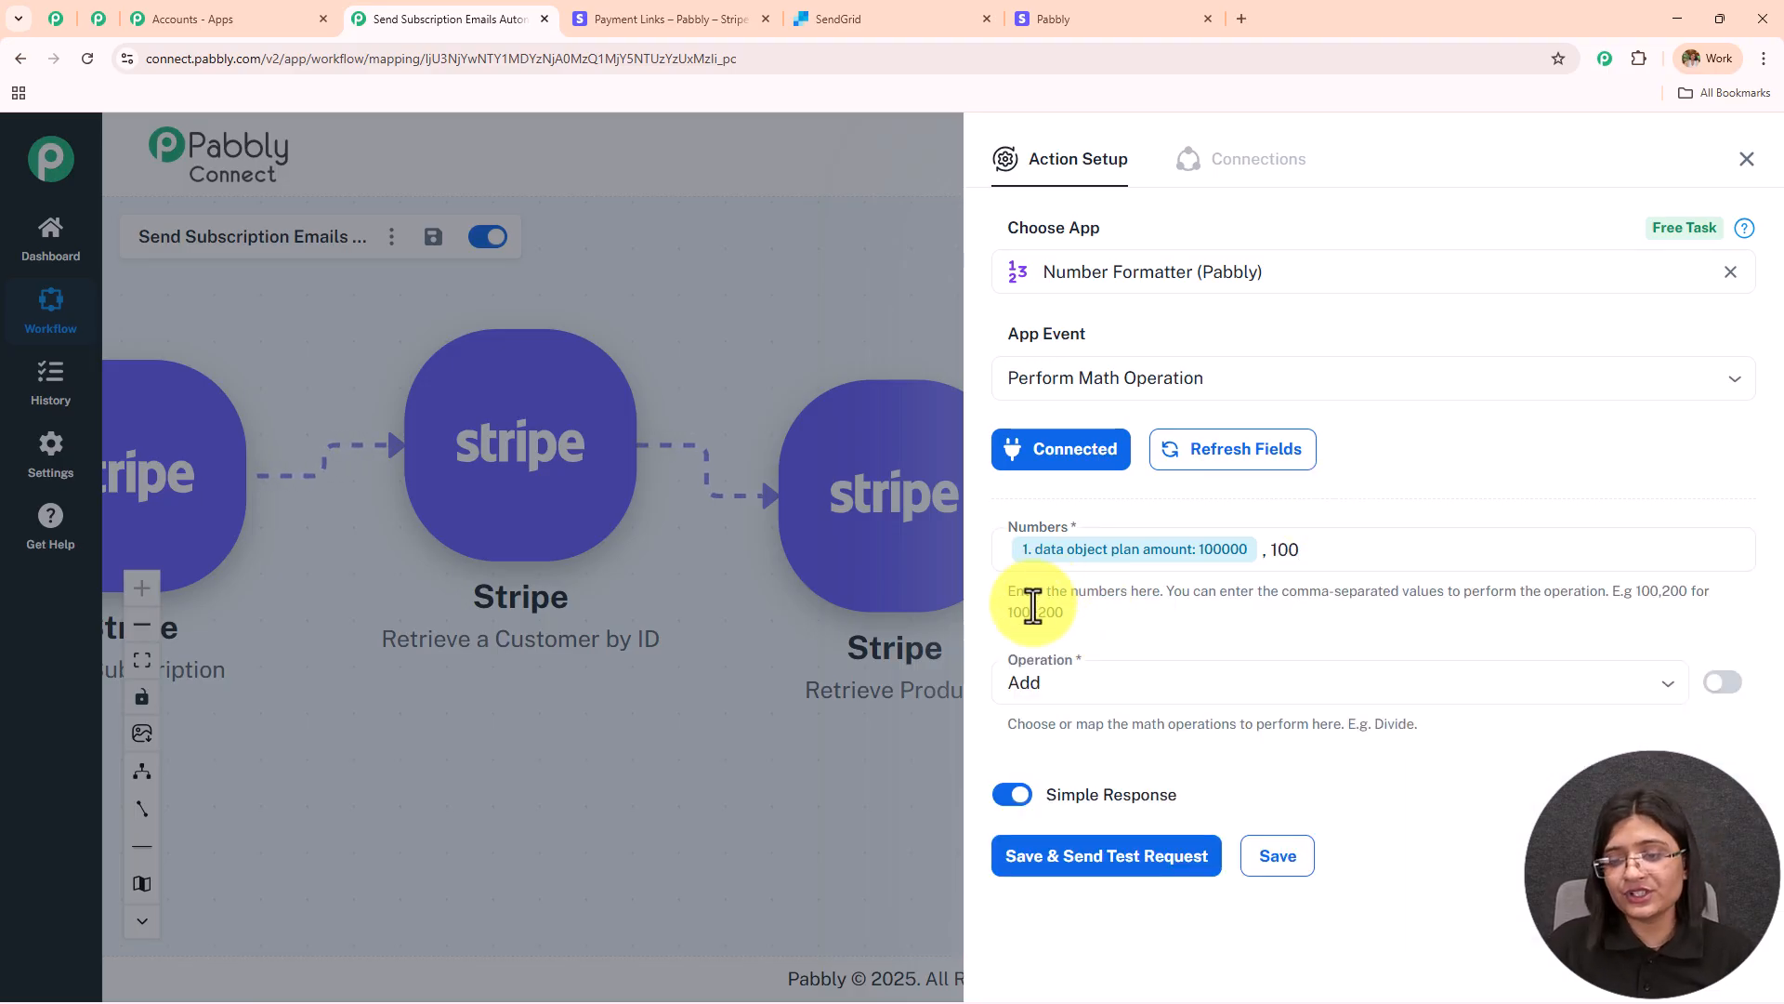
# Step: Set the math operation to Divide, then save the Number Formatter action and send a test request
pyautogui.click(1149, 697)
pyautogui.click(1148, 697)
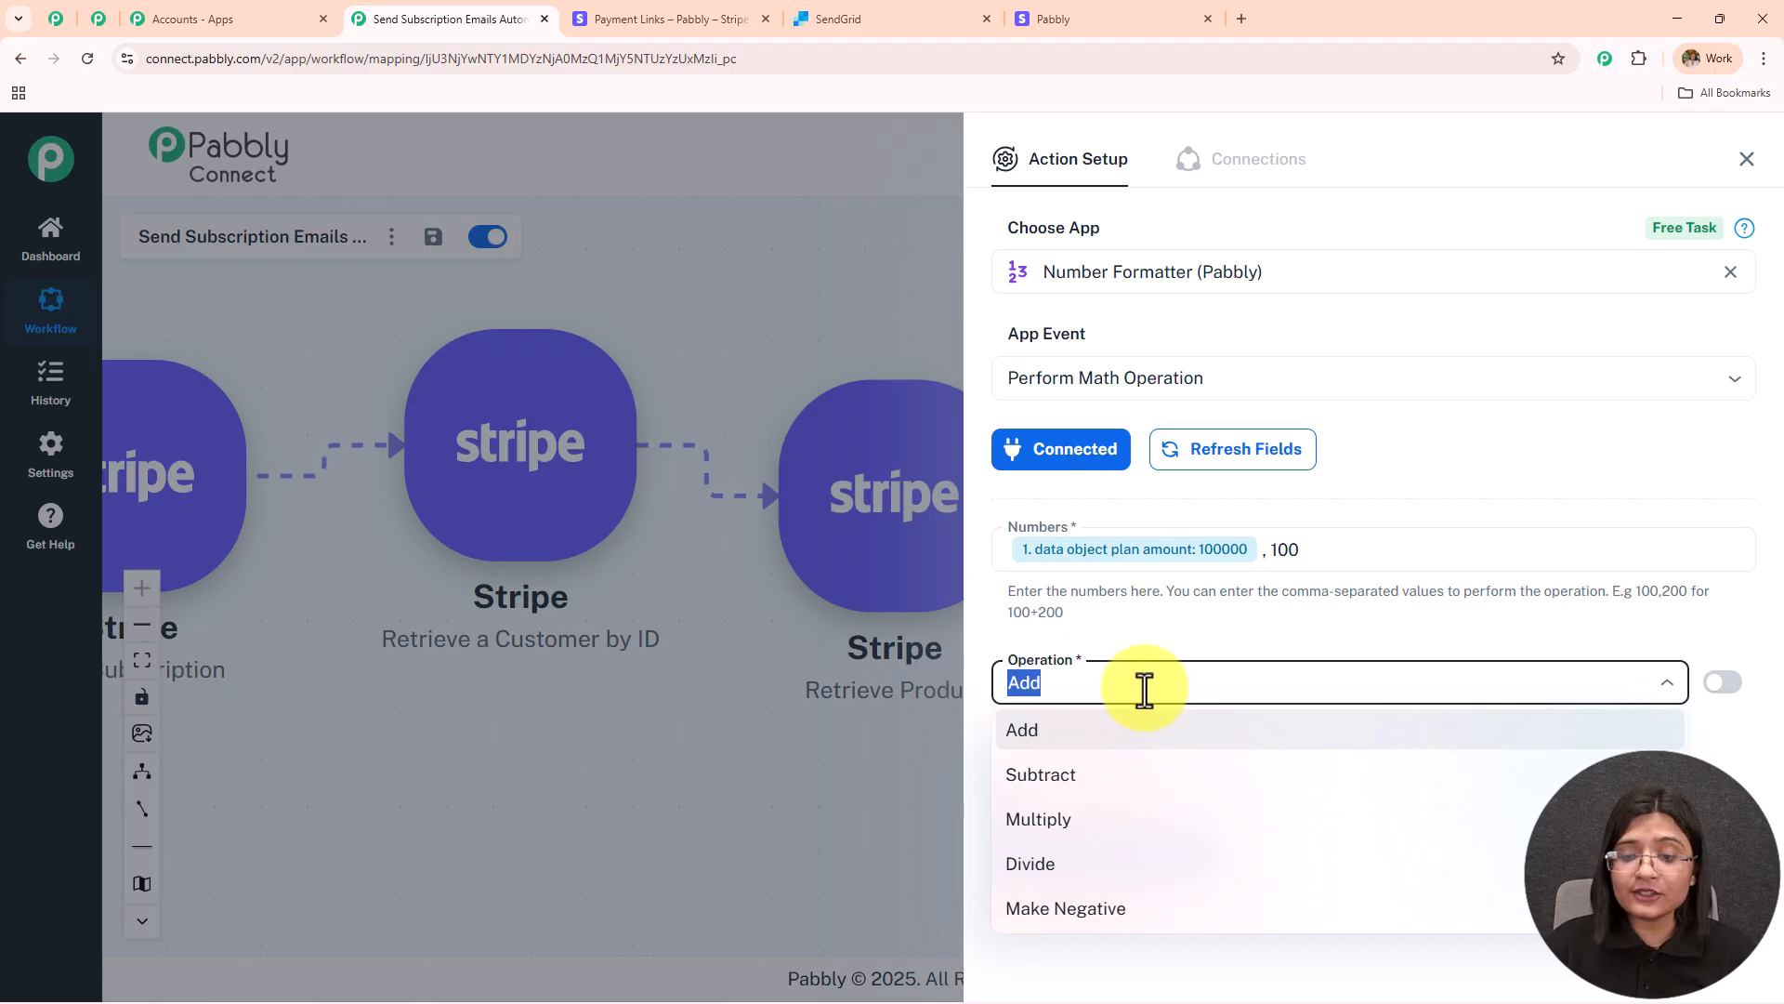
pyautogui.click(1107, 864)
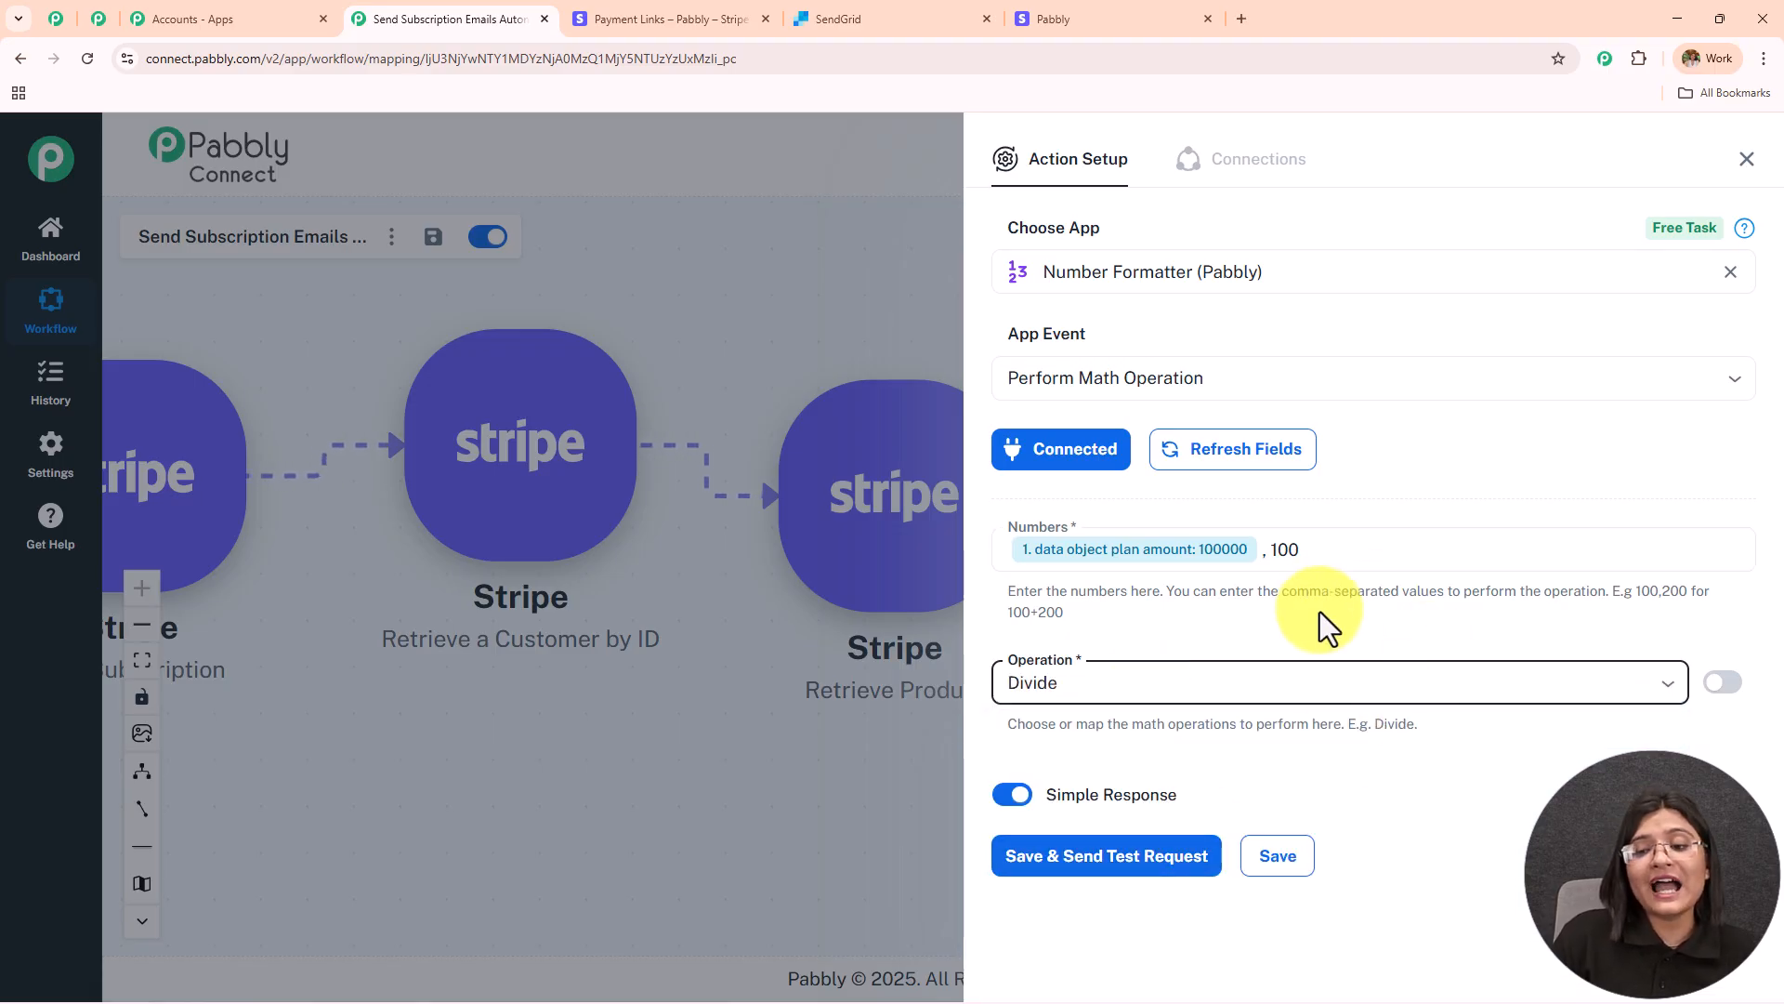
pyautogui.click(1206, 563)
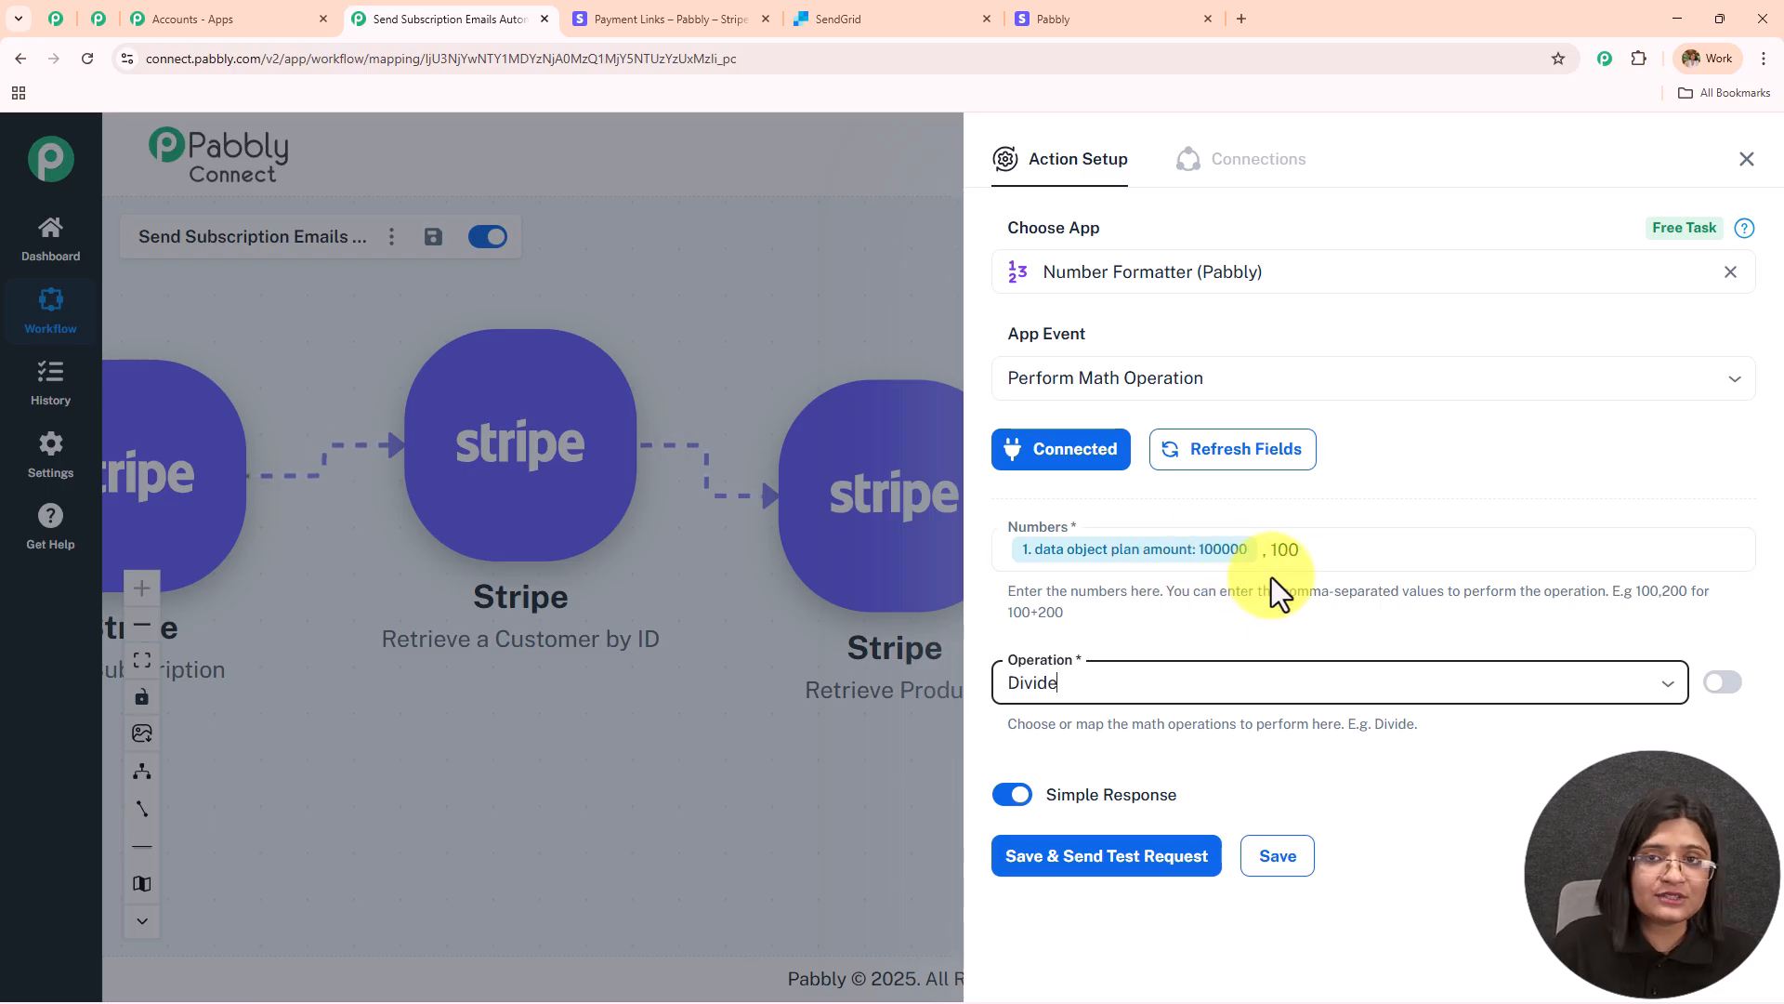
pyautogui.click(1288, 550)
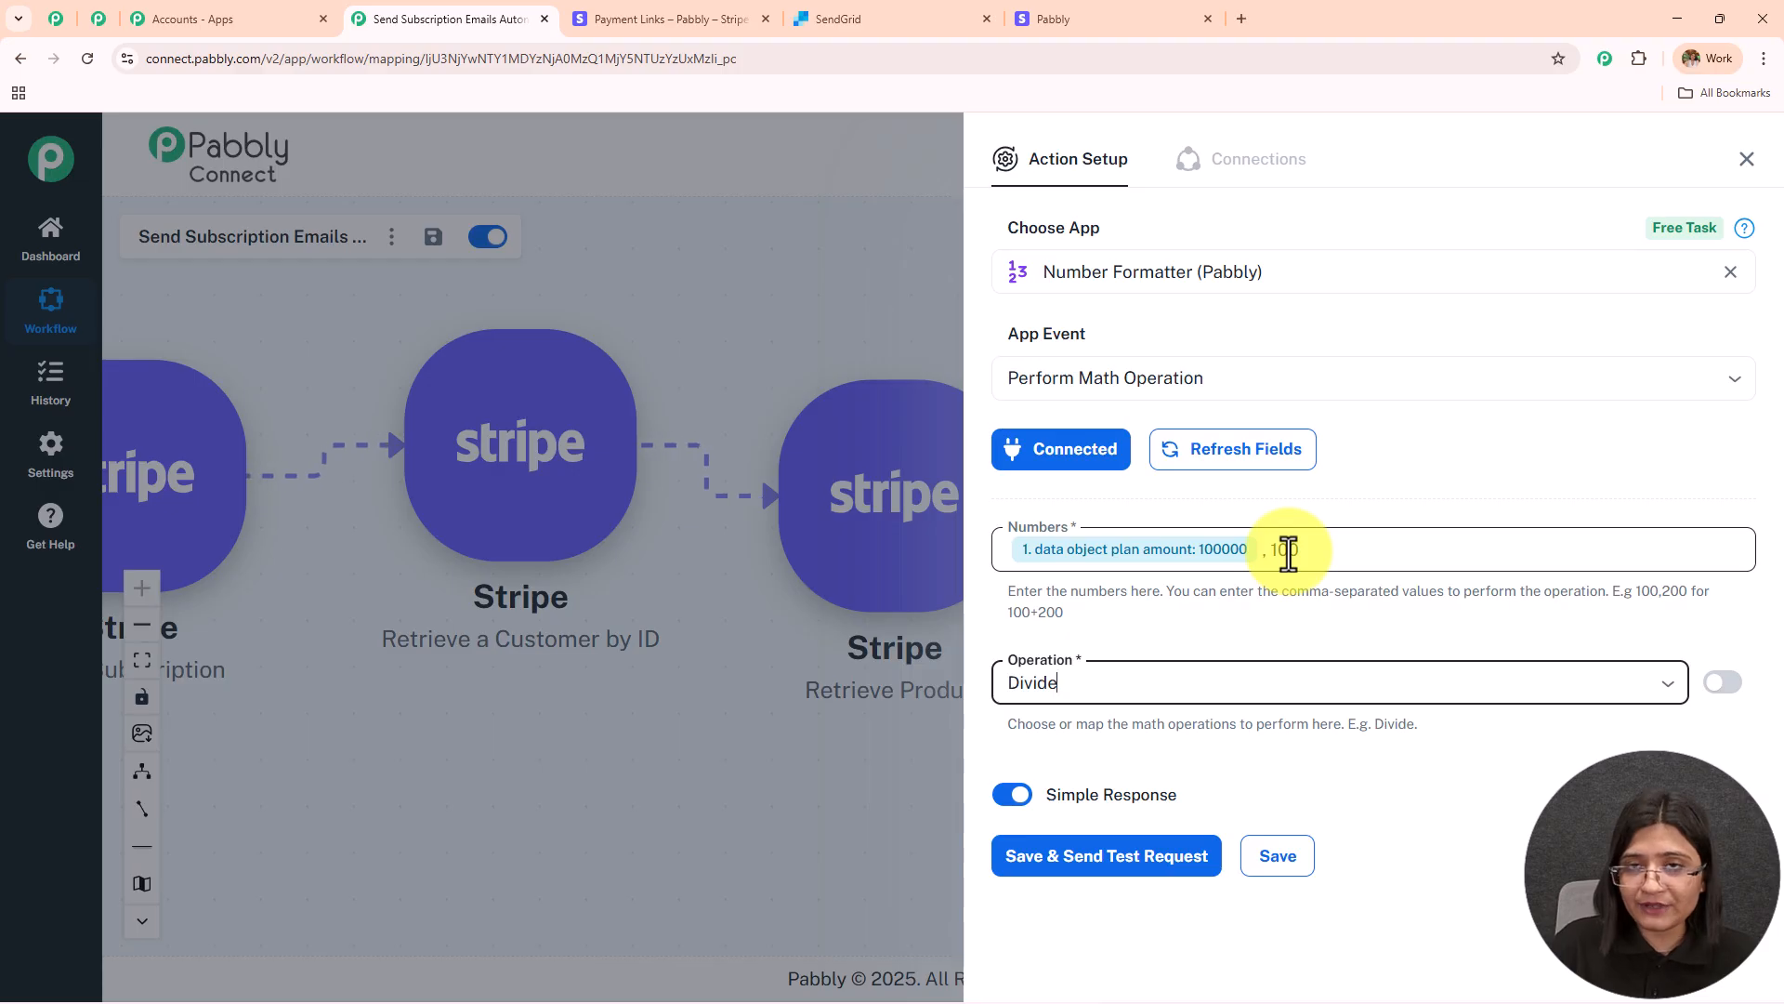
pyautogui.click(1152, 852)
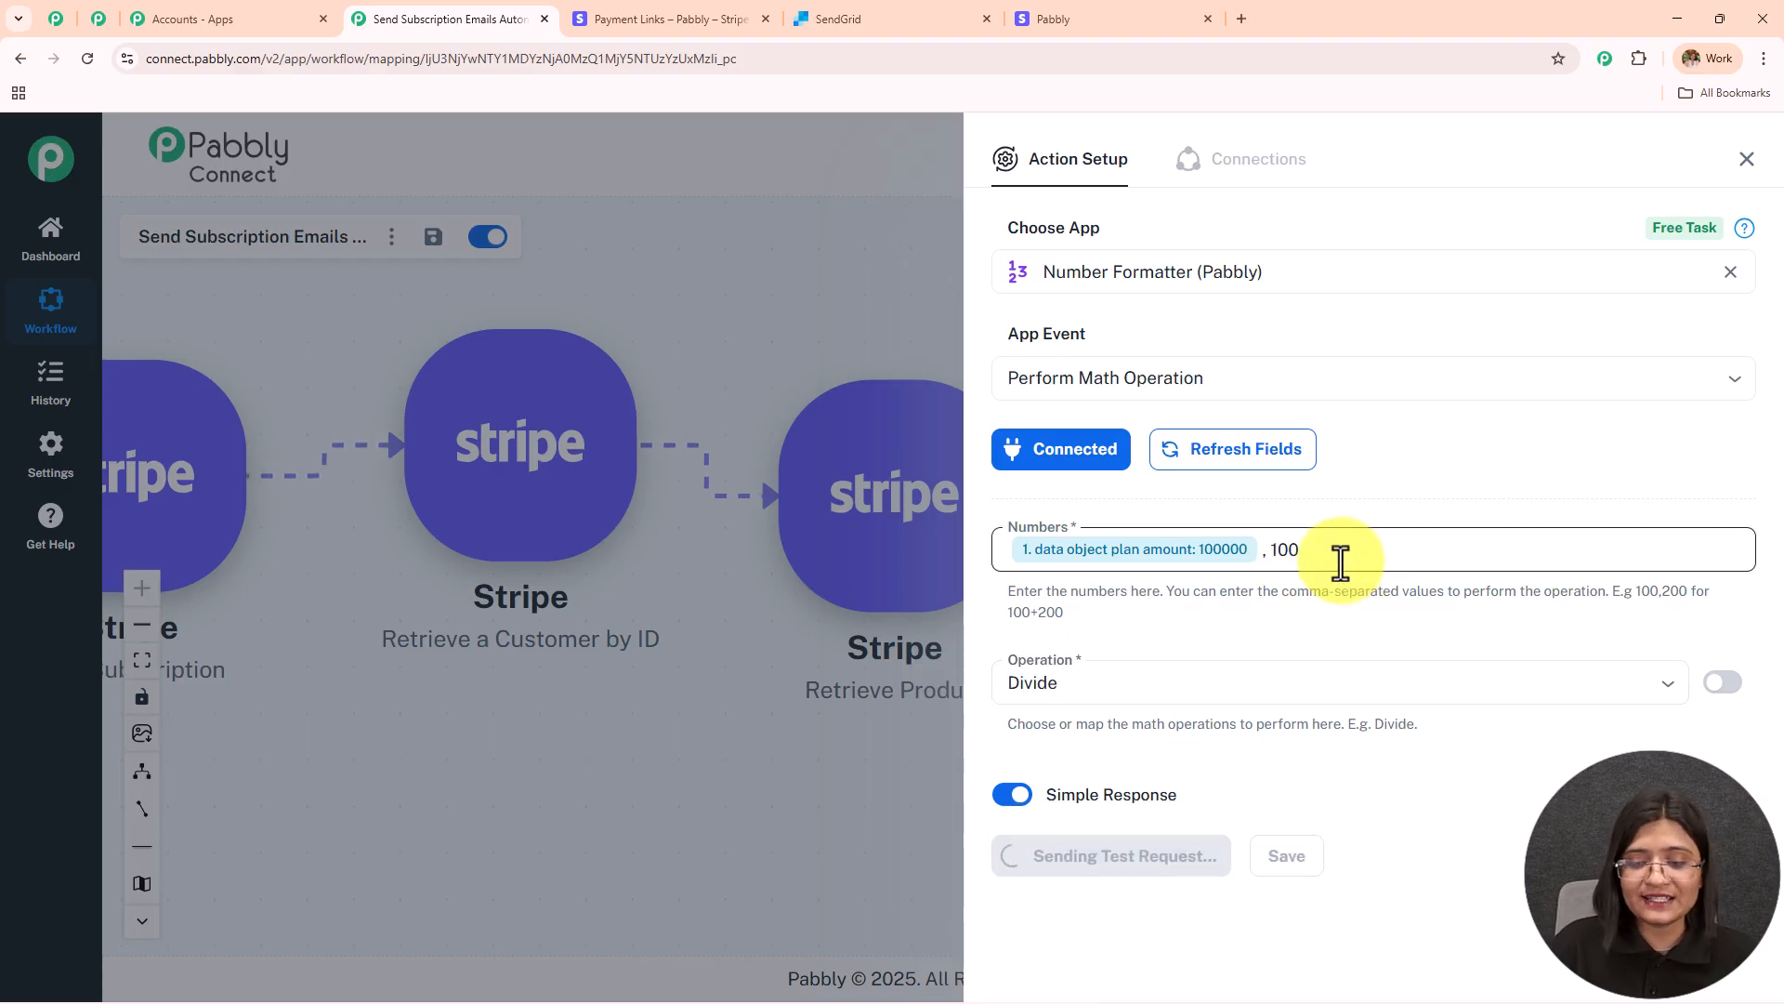
# Step: Compare the Number Formatter's result with the subscription price on the Stripe payment page and close the action setup
pyautogui.scroll(-4, 1314, 764)
pyautogui.doubleClick(1450, 811)
pyautogui.click(1060, 18)
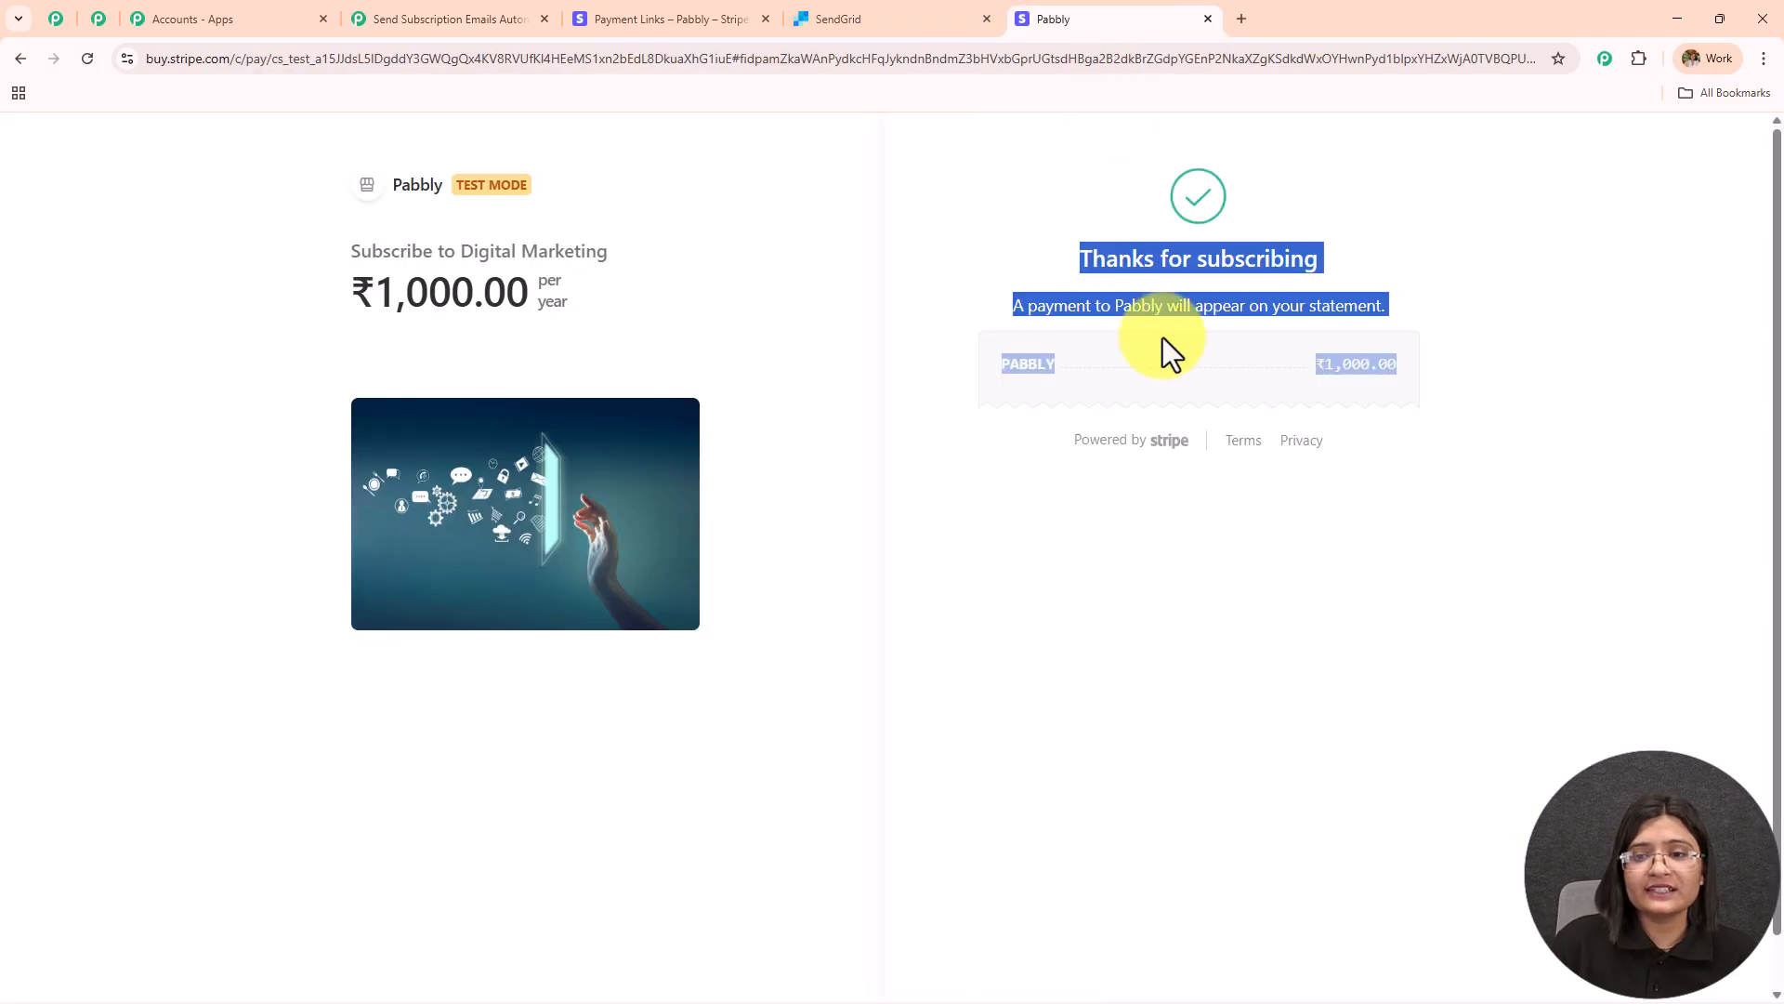
pyautogui.click(460, 19)
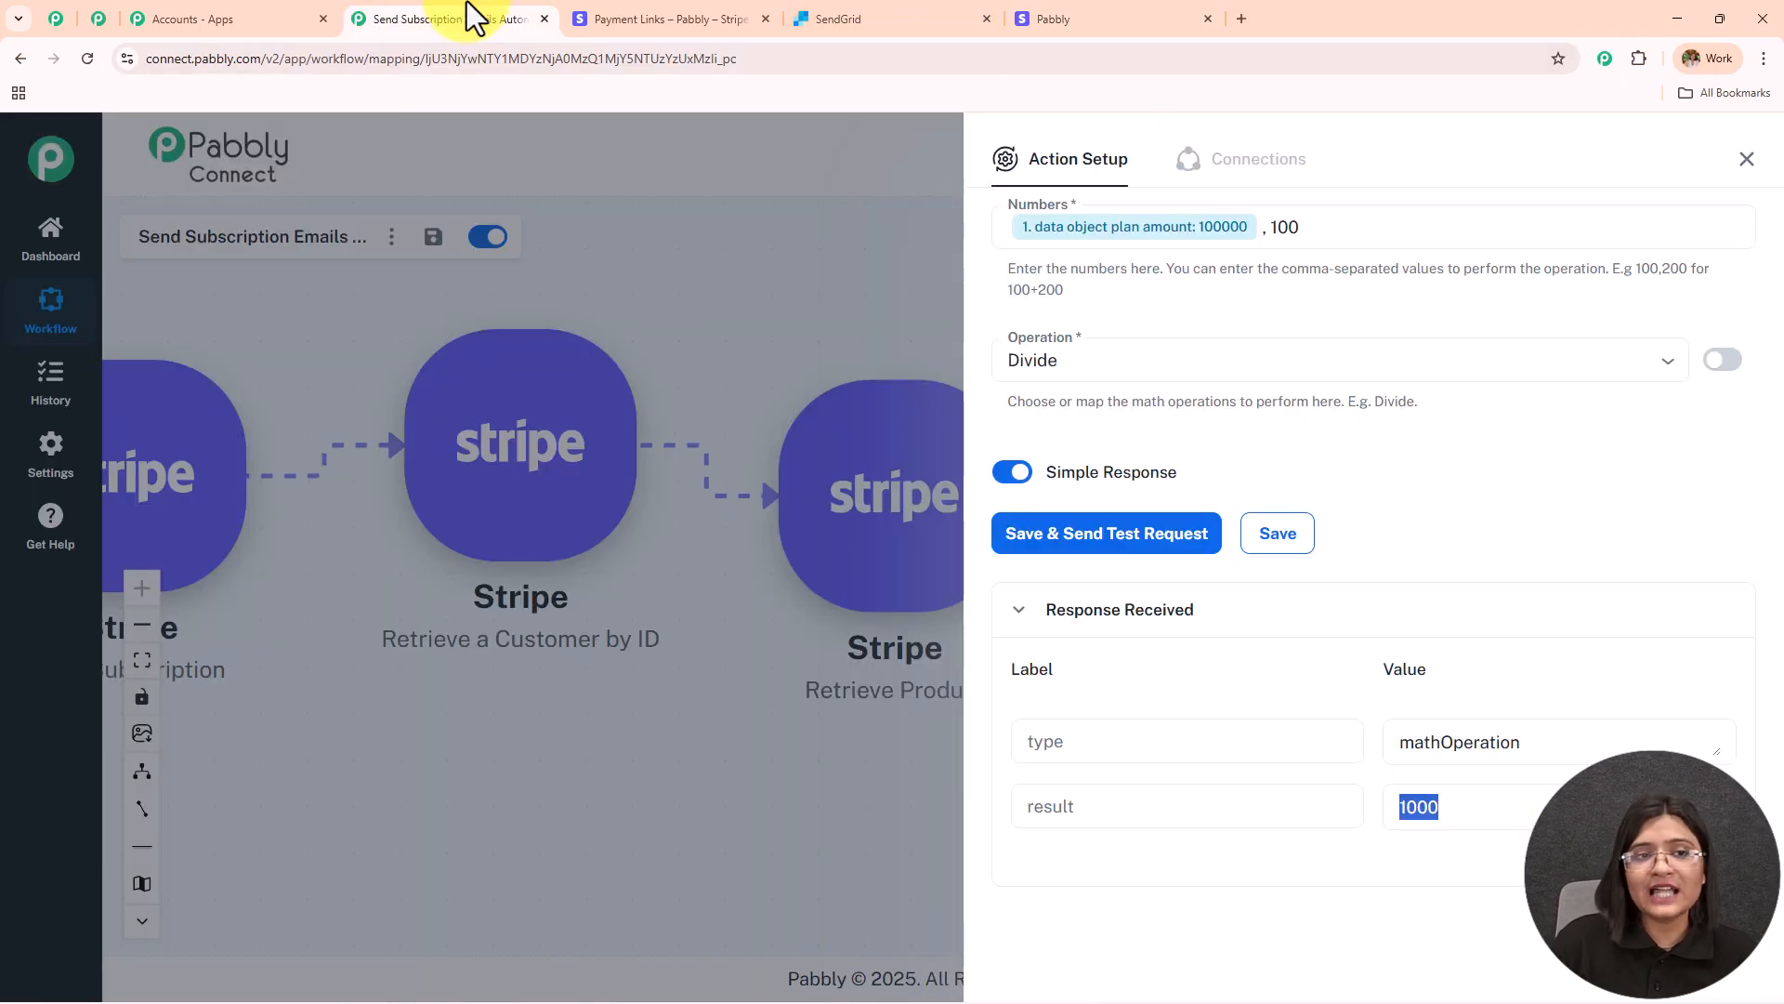
pyautogui.click(1747, 159)
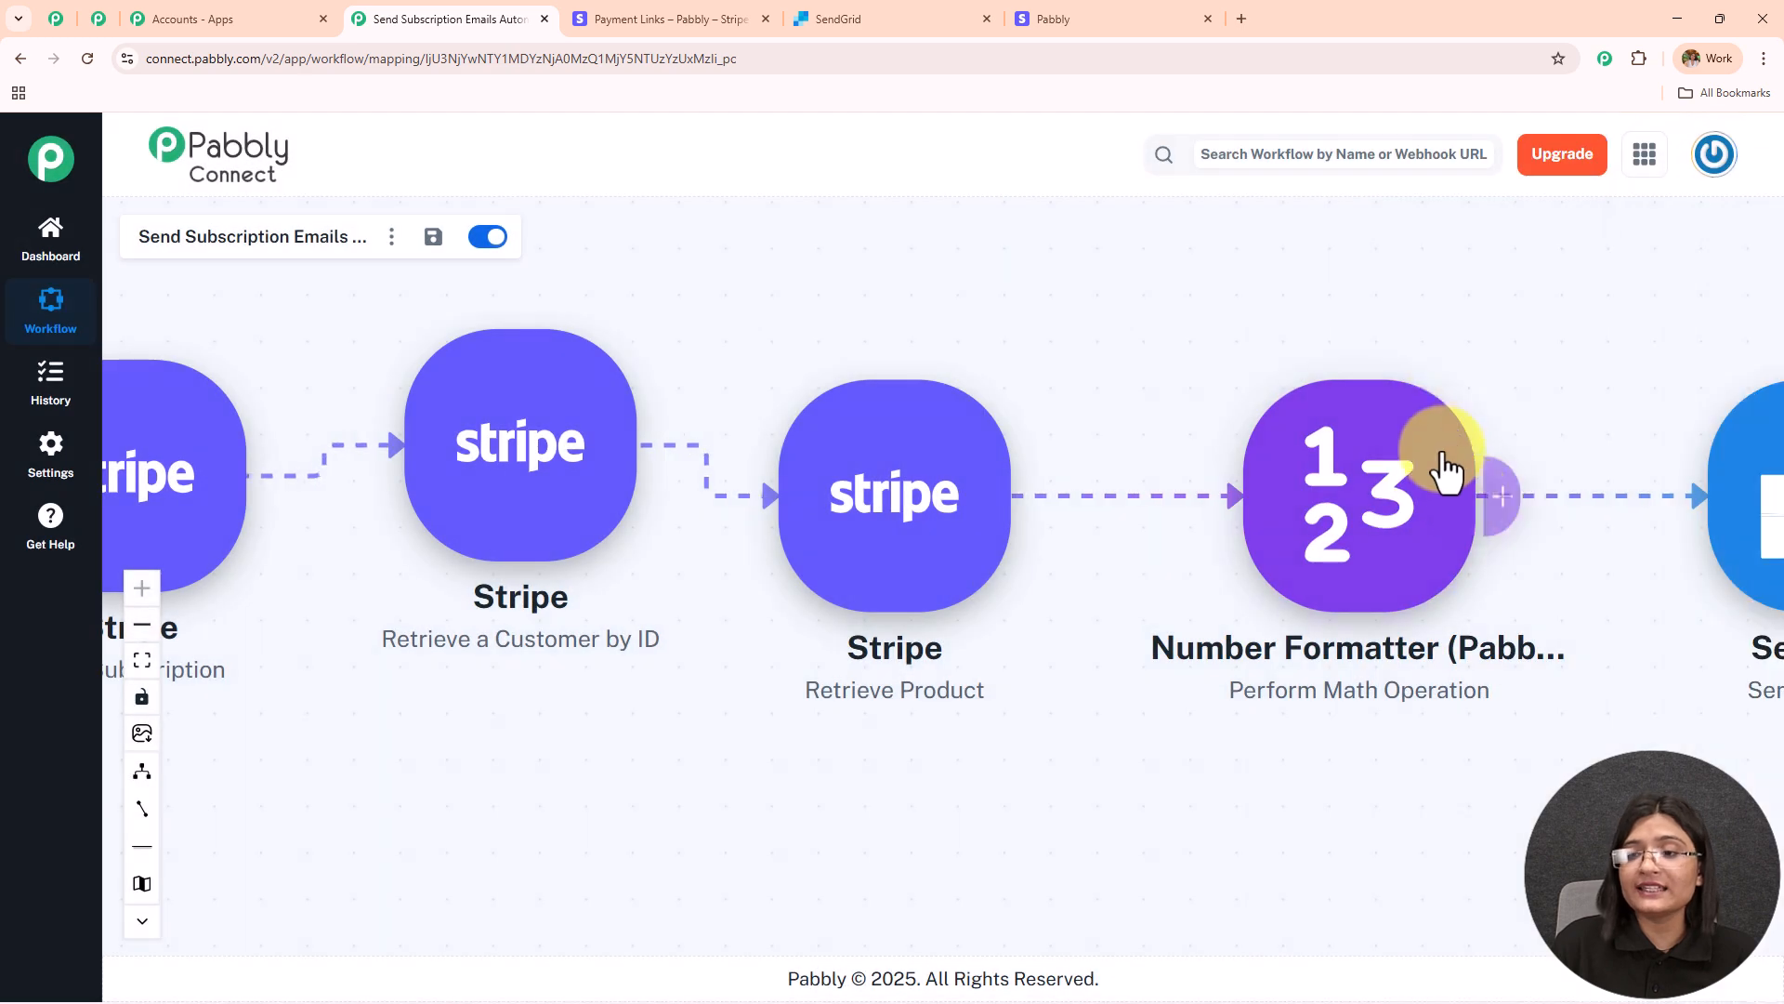
# Step: Open the SendGrid Send an Email action and fill the content's Price line with the Number Formatter result, 1000
pyautogui.moveTo(1512, 401); pyautogui.dragTo(840, 279)
pyautogui.click(1056, 382)
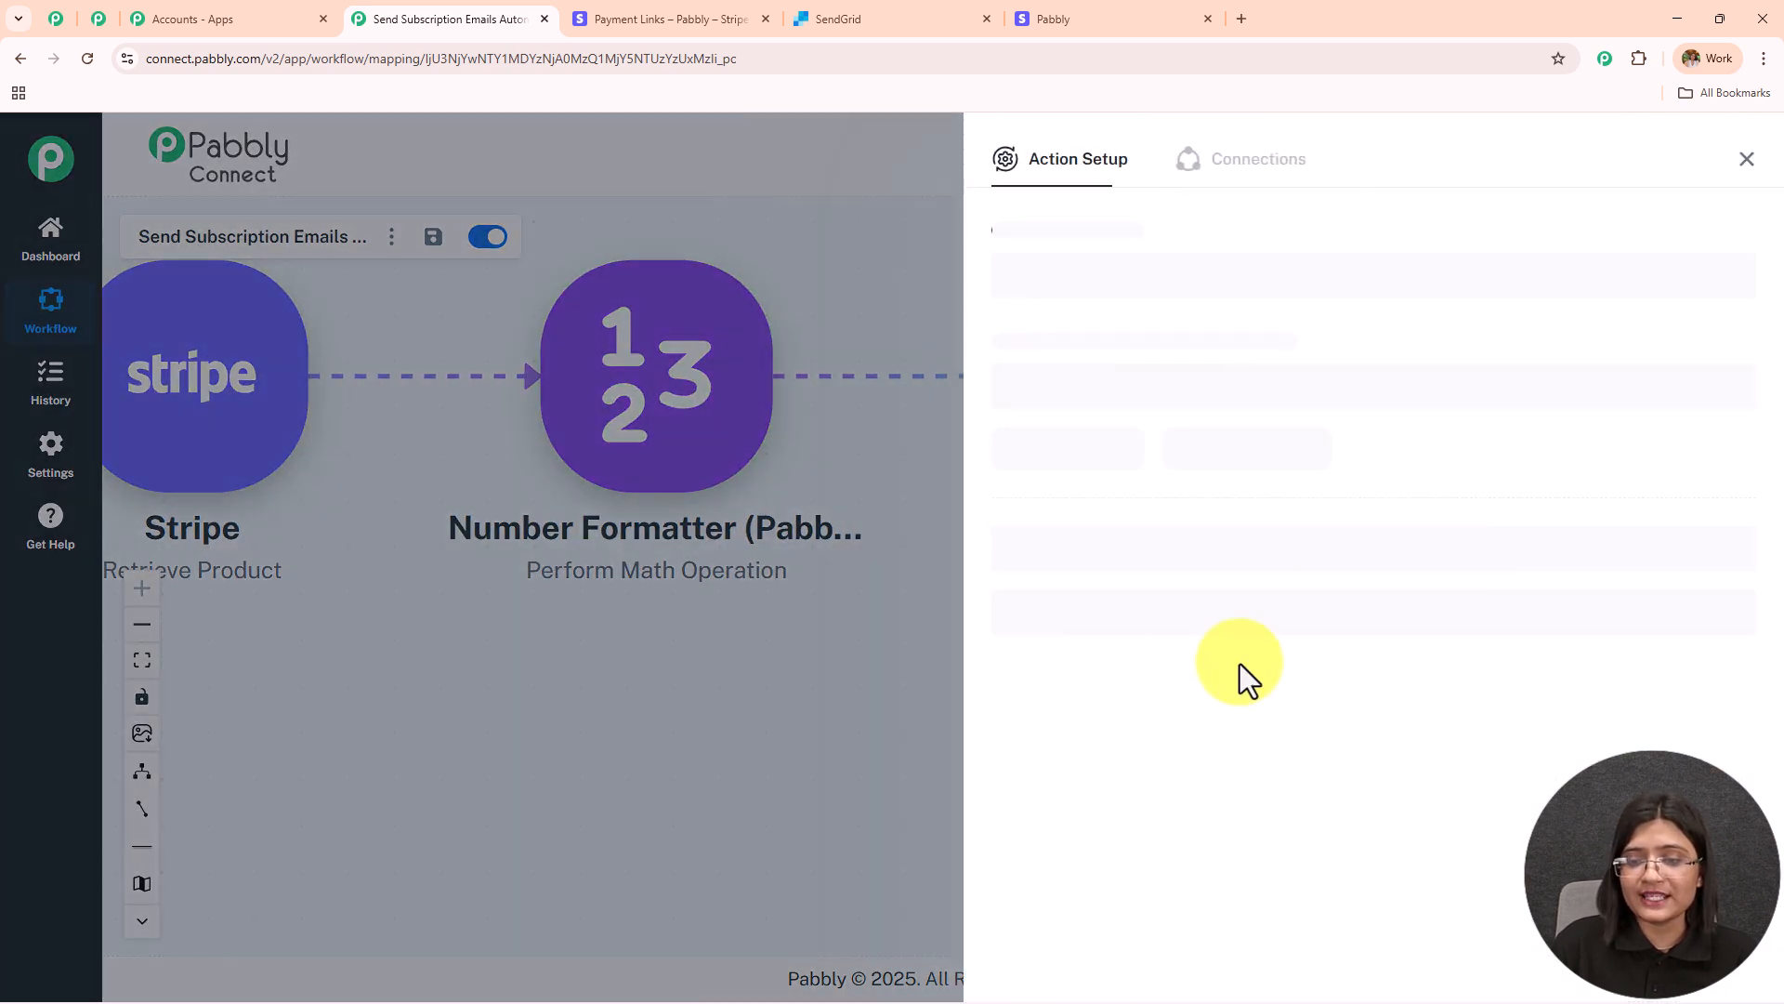
pyautogui.scroll(-5, 1240, 664)
pyautogui.scroll(-4, 1230, 655)
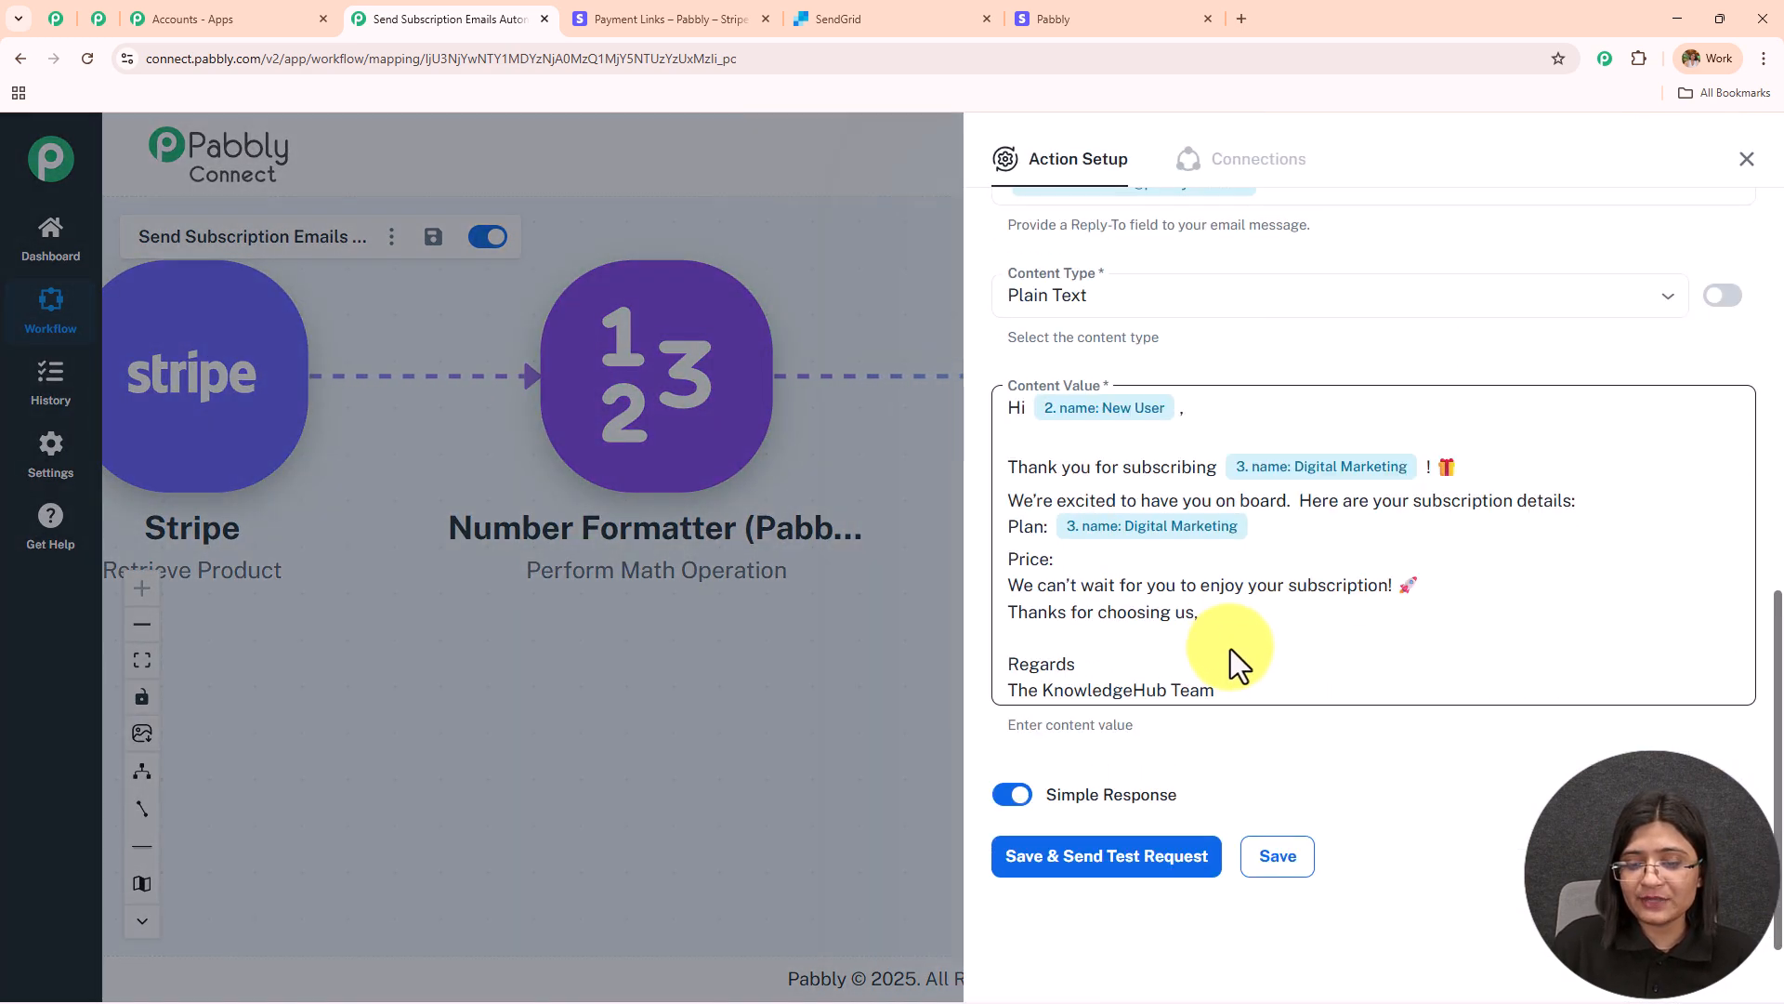
pyautogui.click(1083, 562)
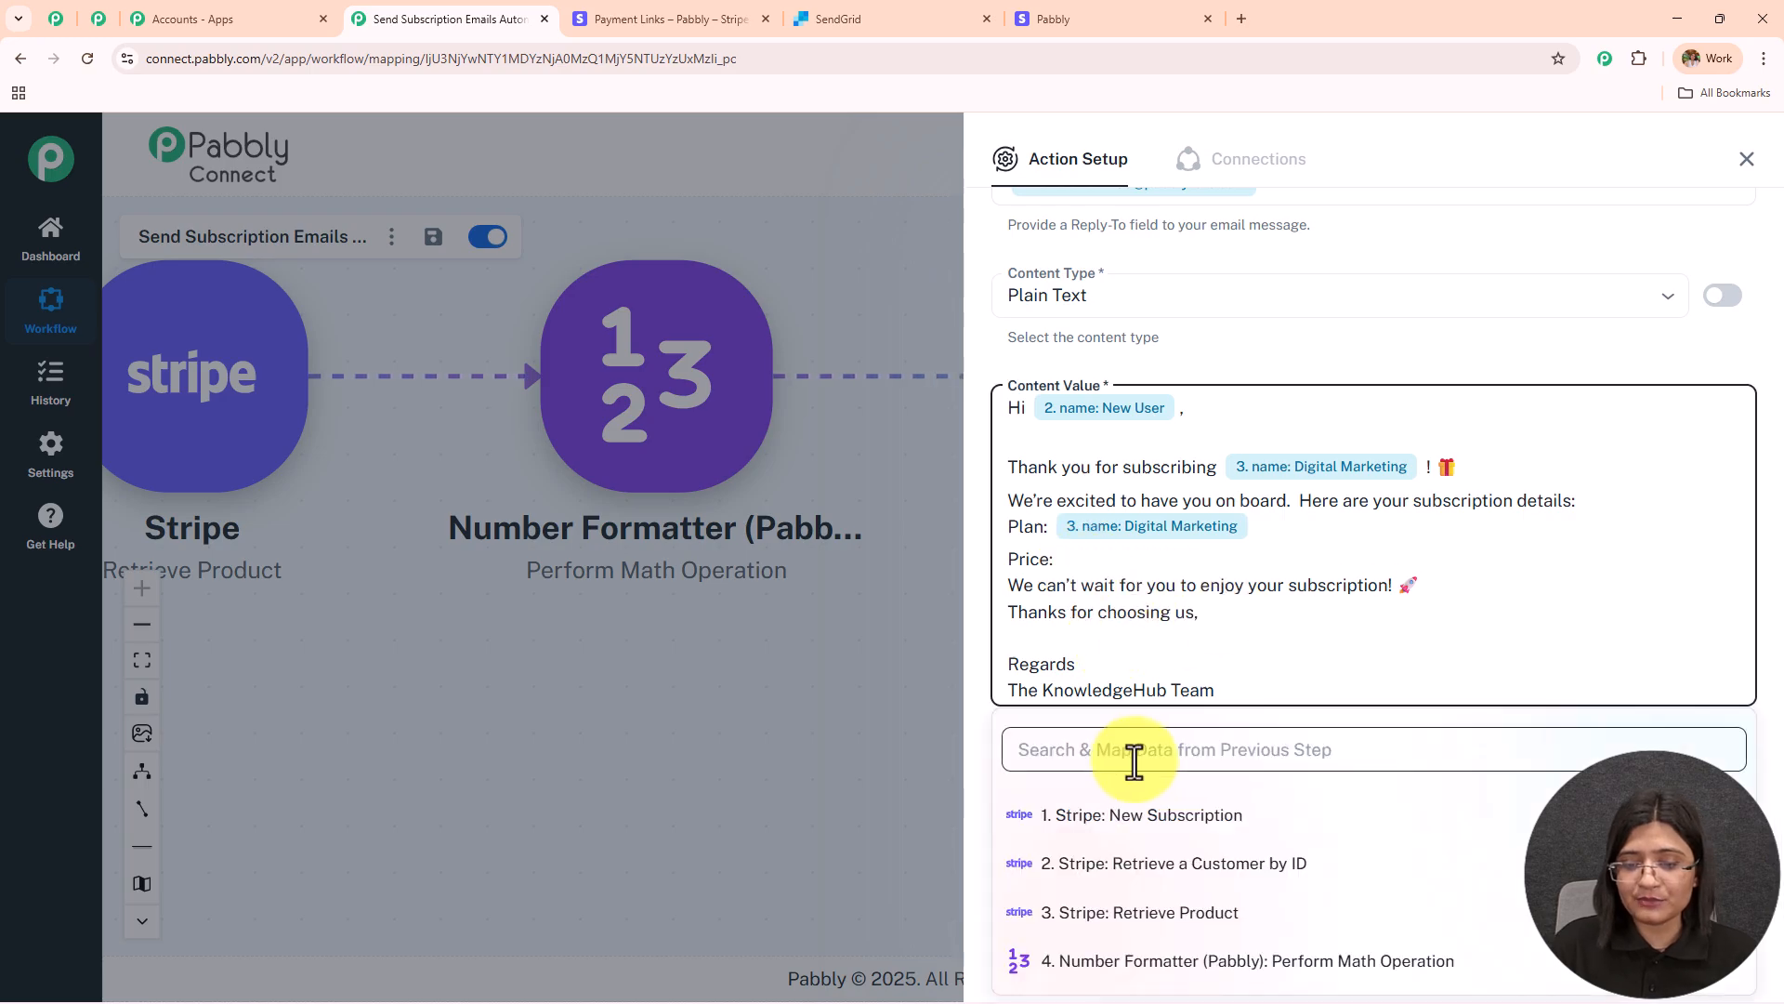
pyautogui.click(1195, 962)
pyautogui.scroll(-1, 1209, 865)
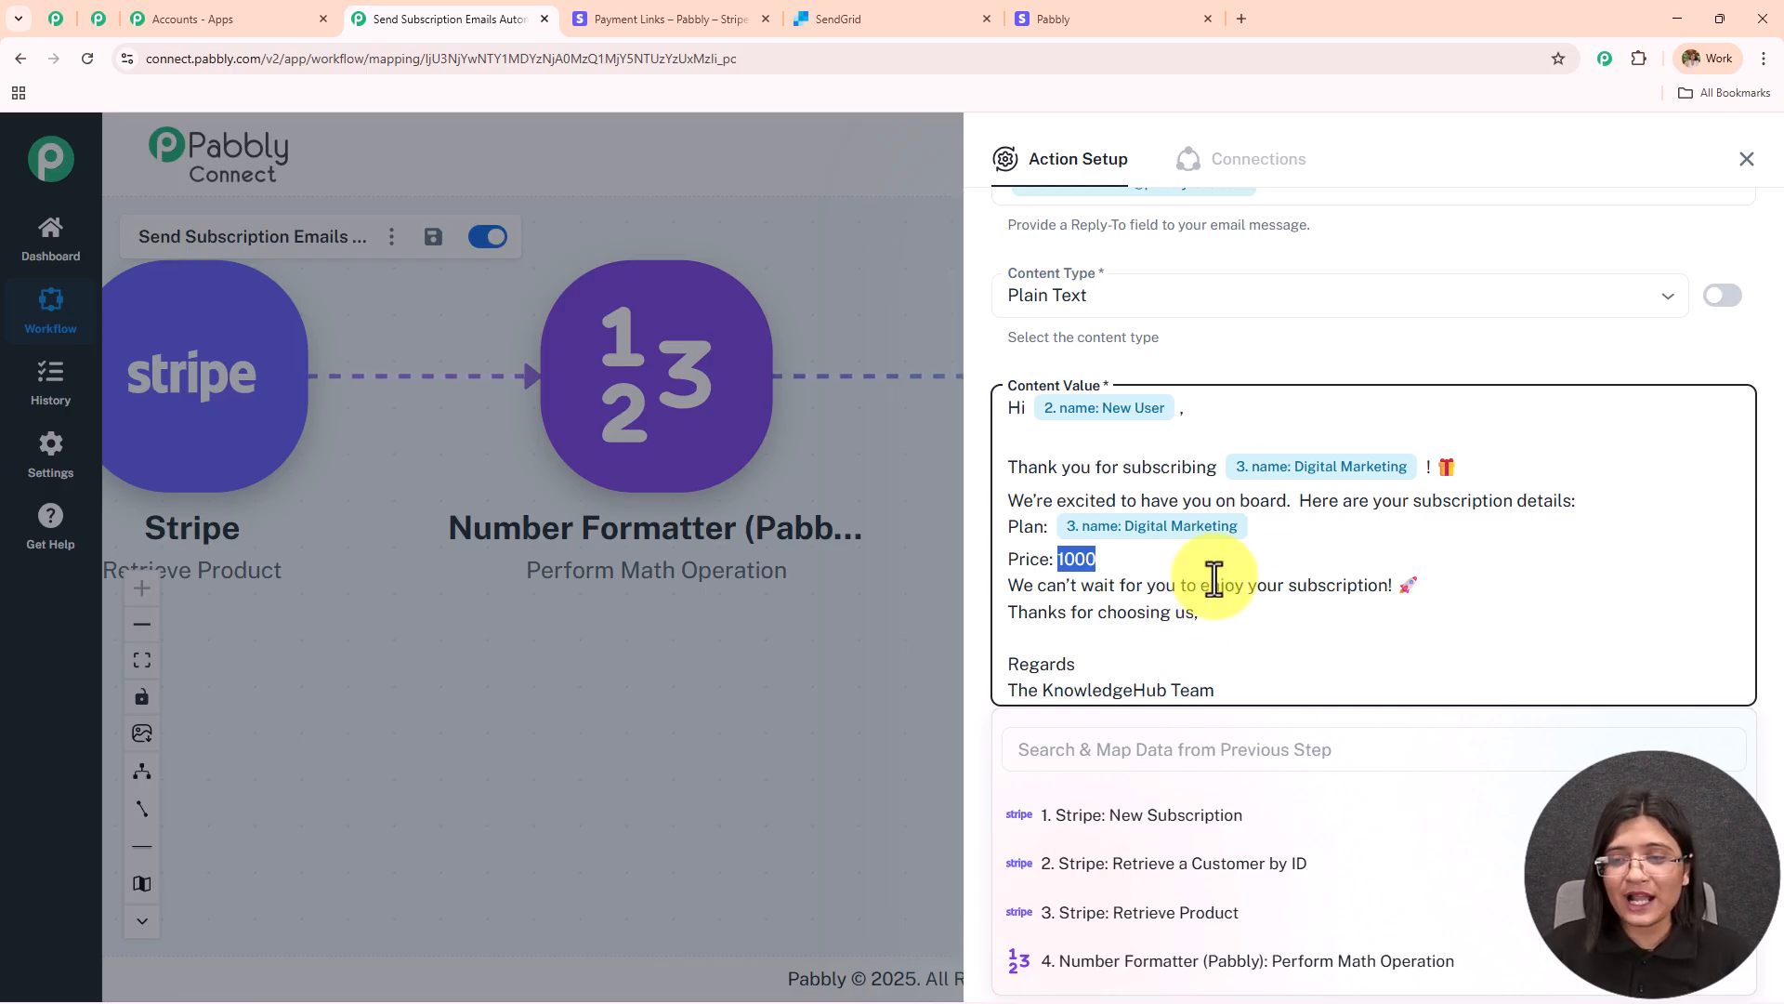
pyautogui.scroll(-3, 1545, 761)
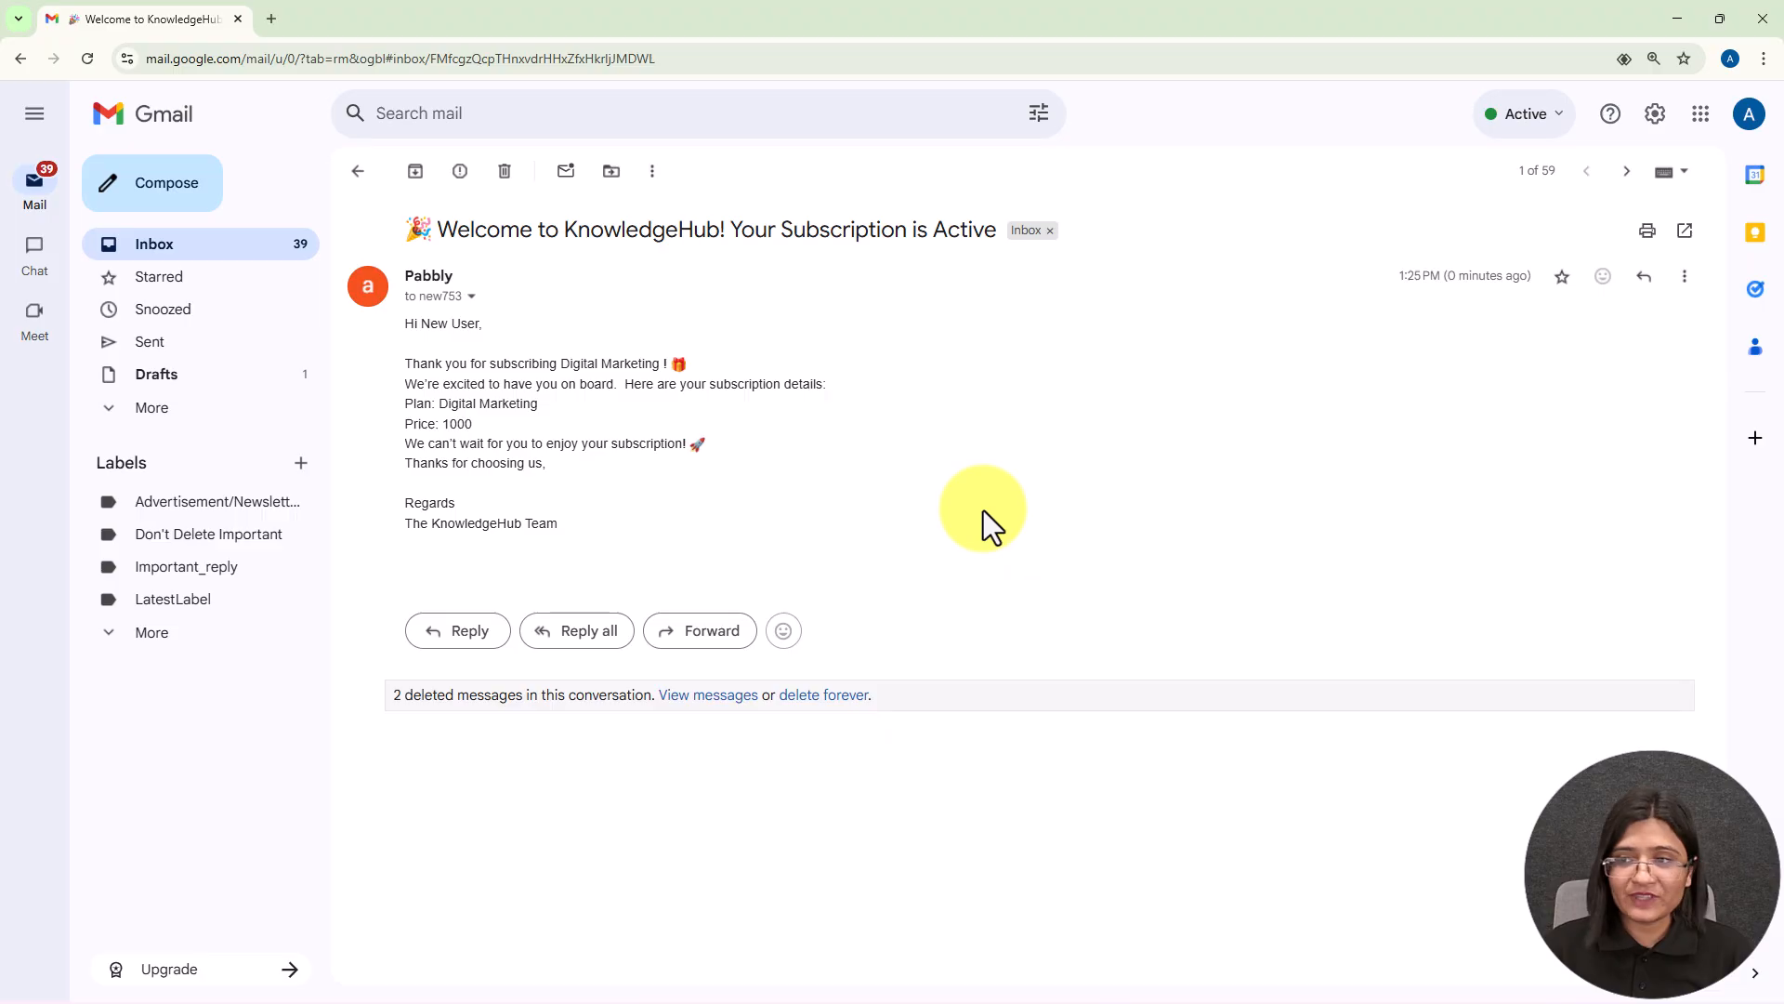
# Step: Enlarge the received subscription email in Gmail and check its greeting, plan and price details
pyautogui.hotkey('ctrl', '+')
pyautogui.hotkey('ctrl', '+')
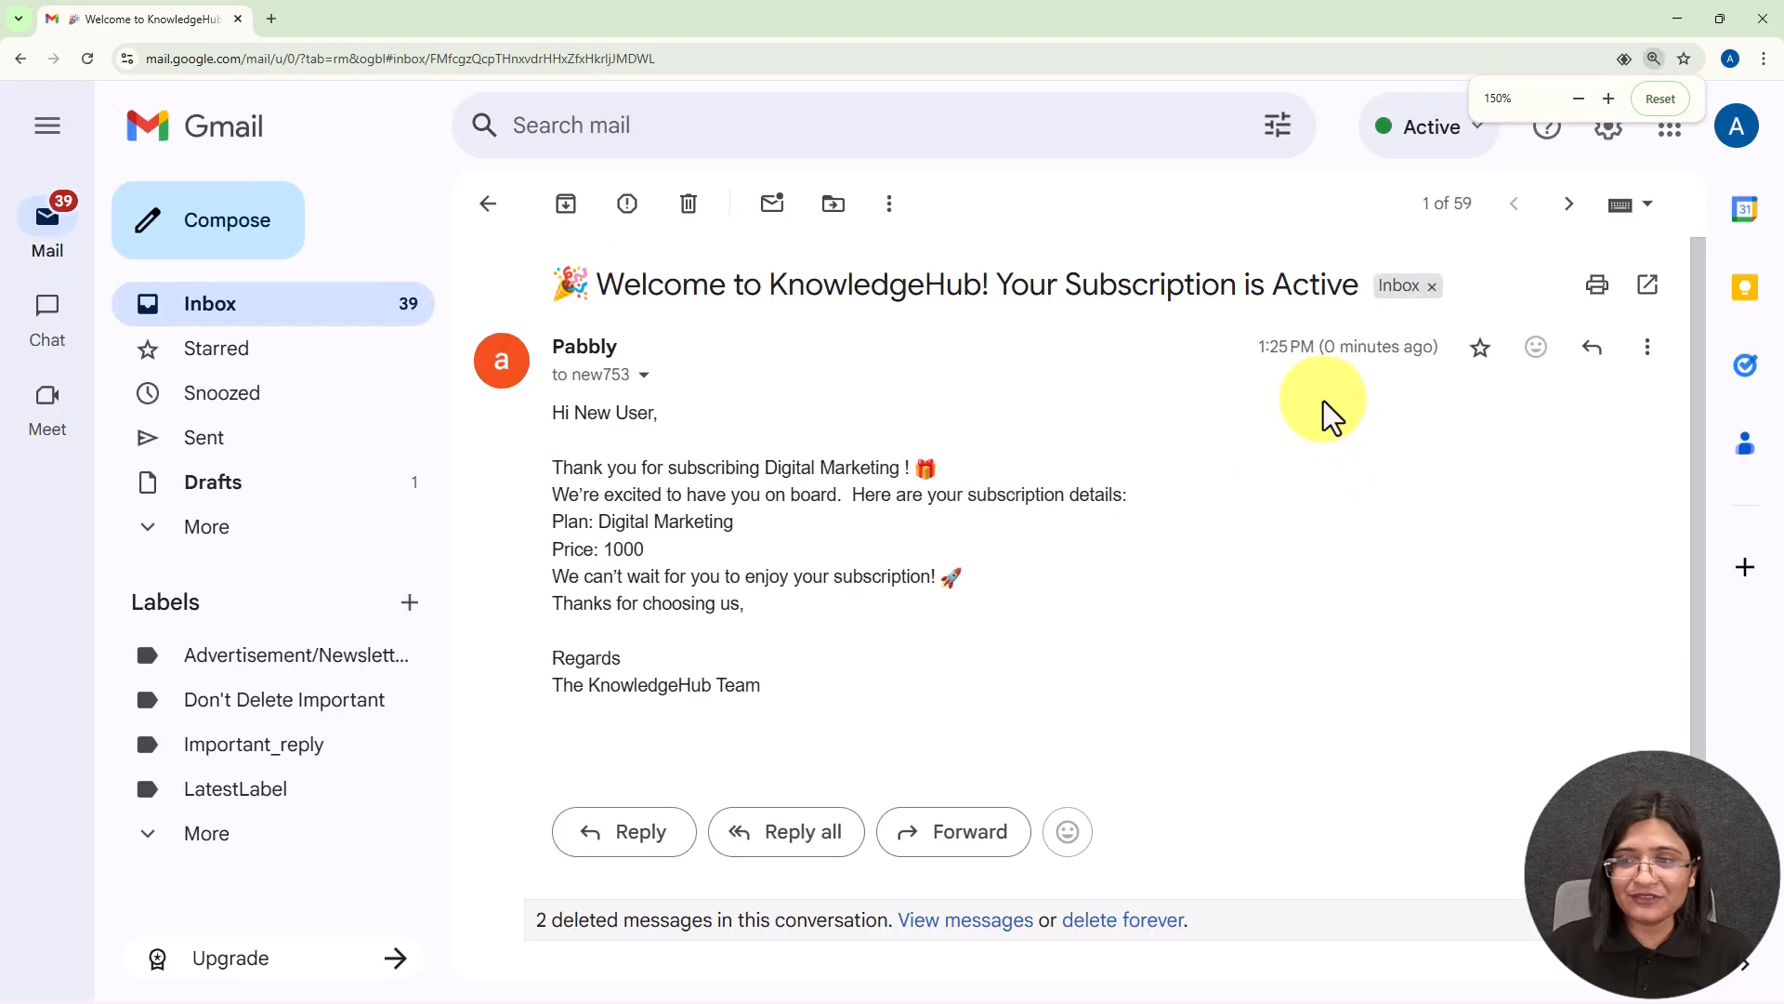
pyautogui.moveTo(1258, 353); pyautogui.dragTo(688, 407)
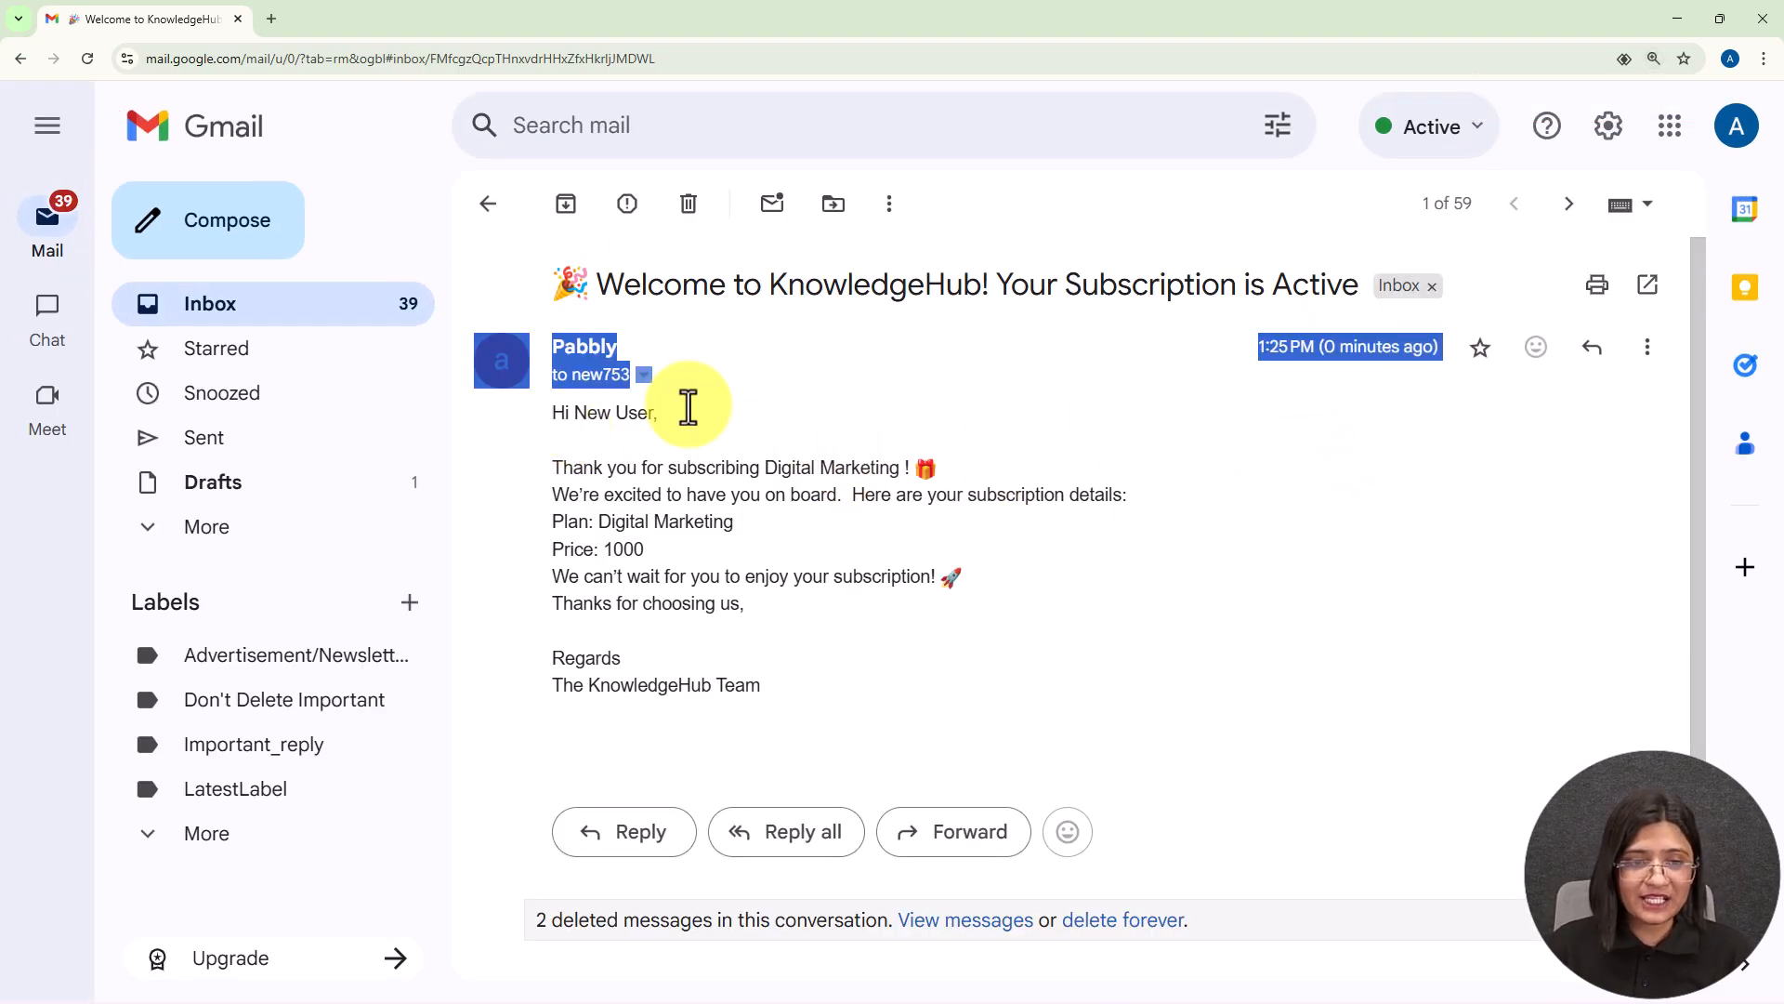
pyautogui.click(784, 398)
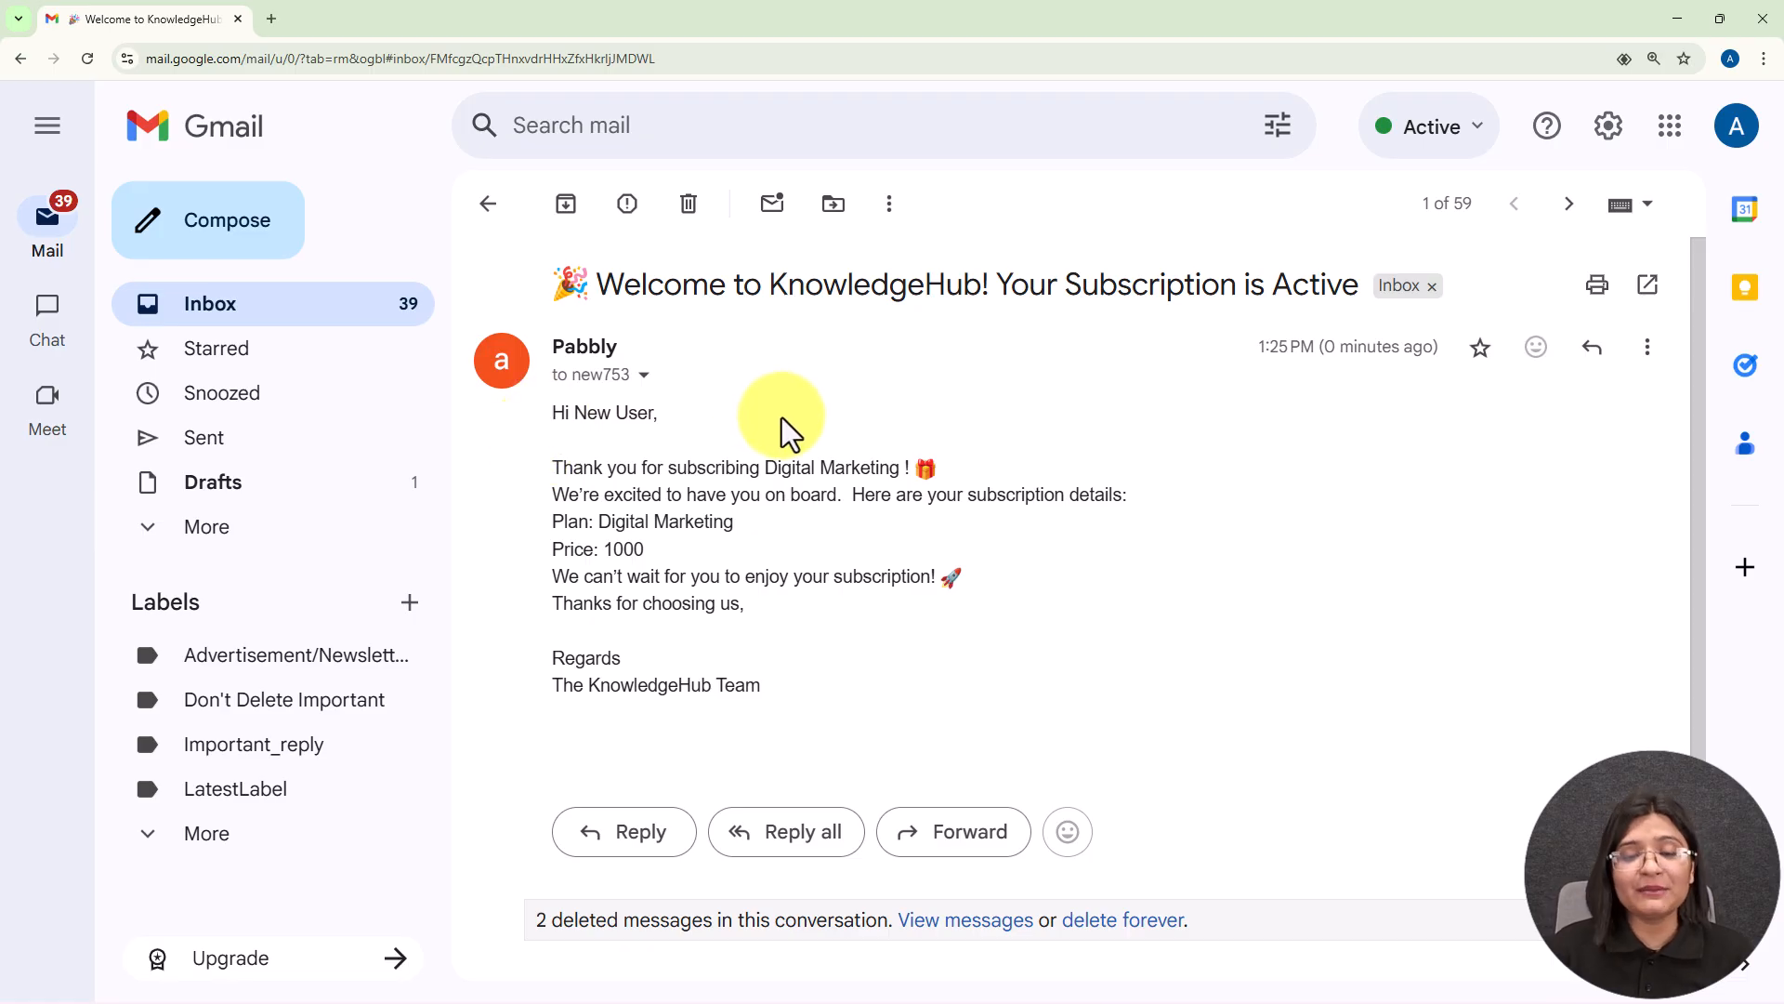
pyautogui.moveTo(598, 522); pyautogui.dragTo(912, 502)
pyautogui.click(912, 502)
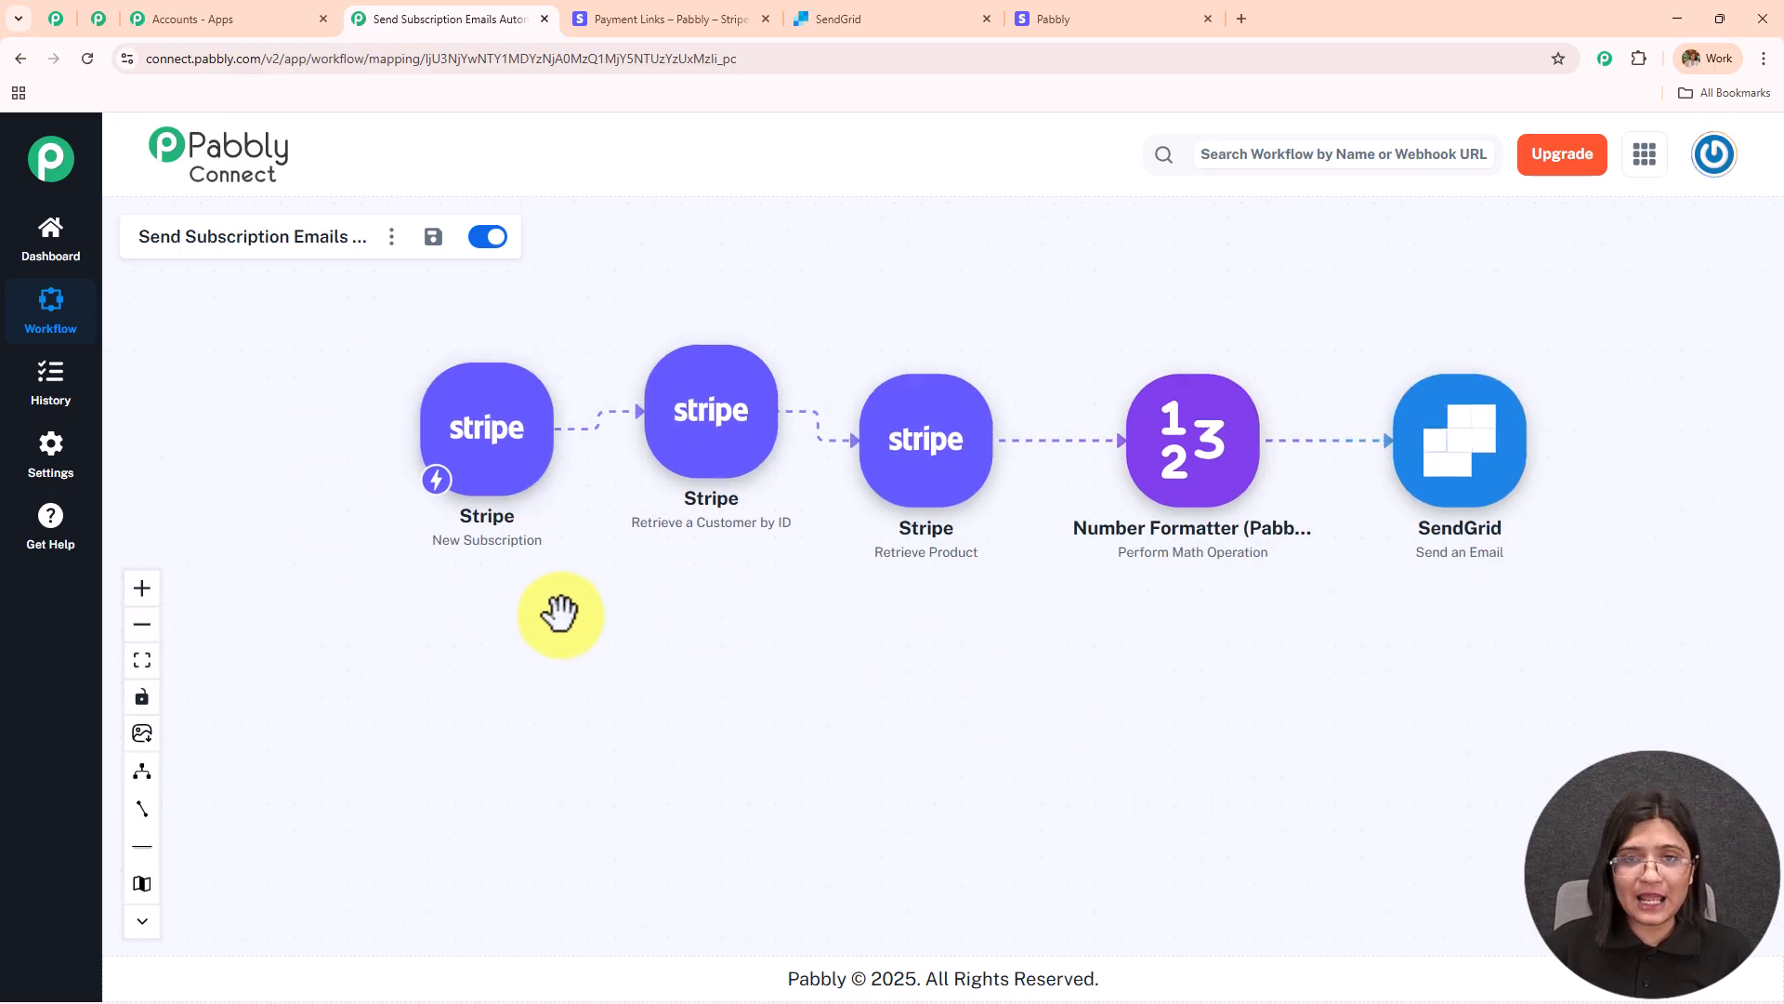
# Step: Rearrange the workflow's nodes into a roughly level row, from Stripe New Subscription through Number Formatter to SendGrid
pyautogui.scroll(5, 561, 616)
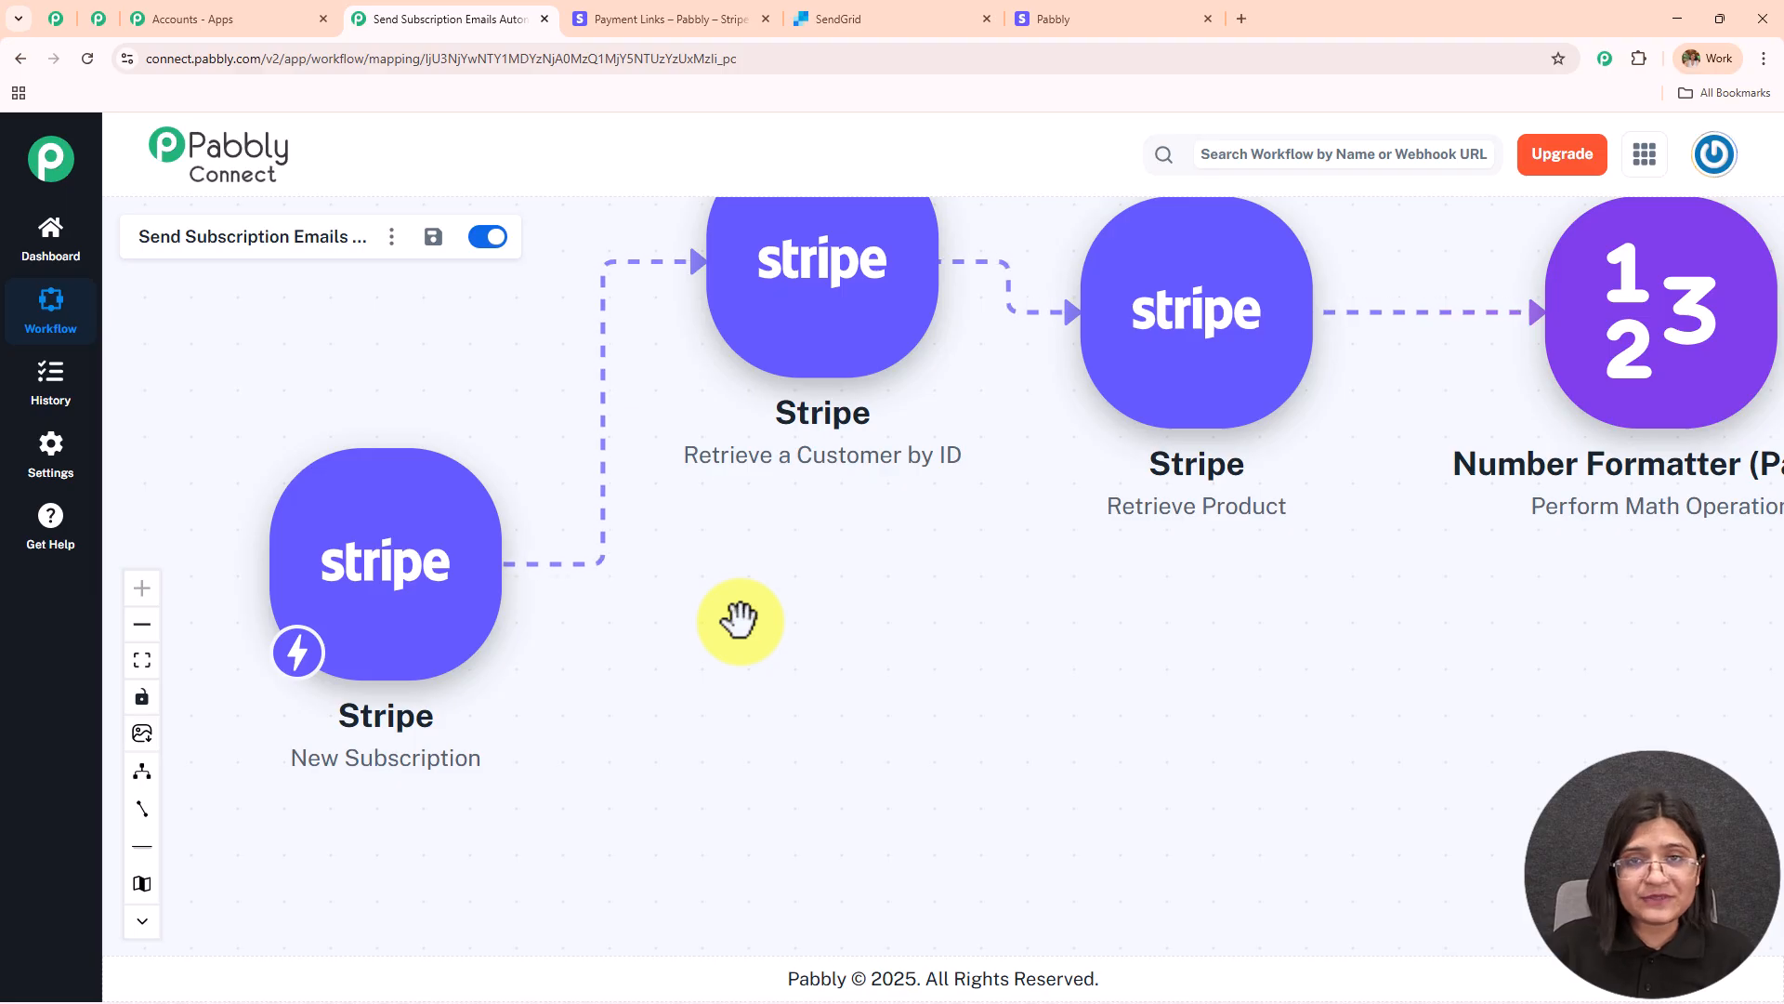
pyautogui.moveTo(816, 318); pyautogui.dragTo(741, 613)
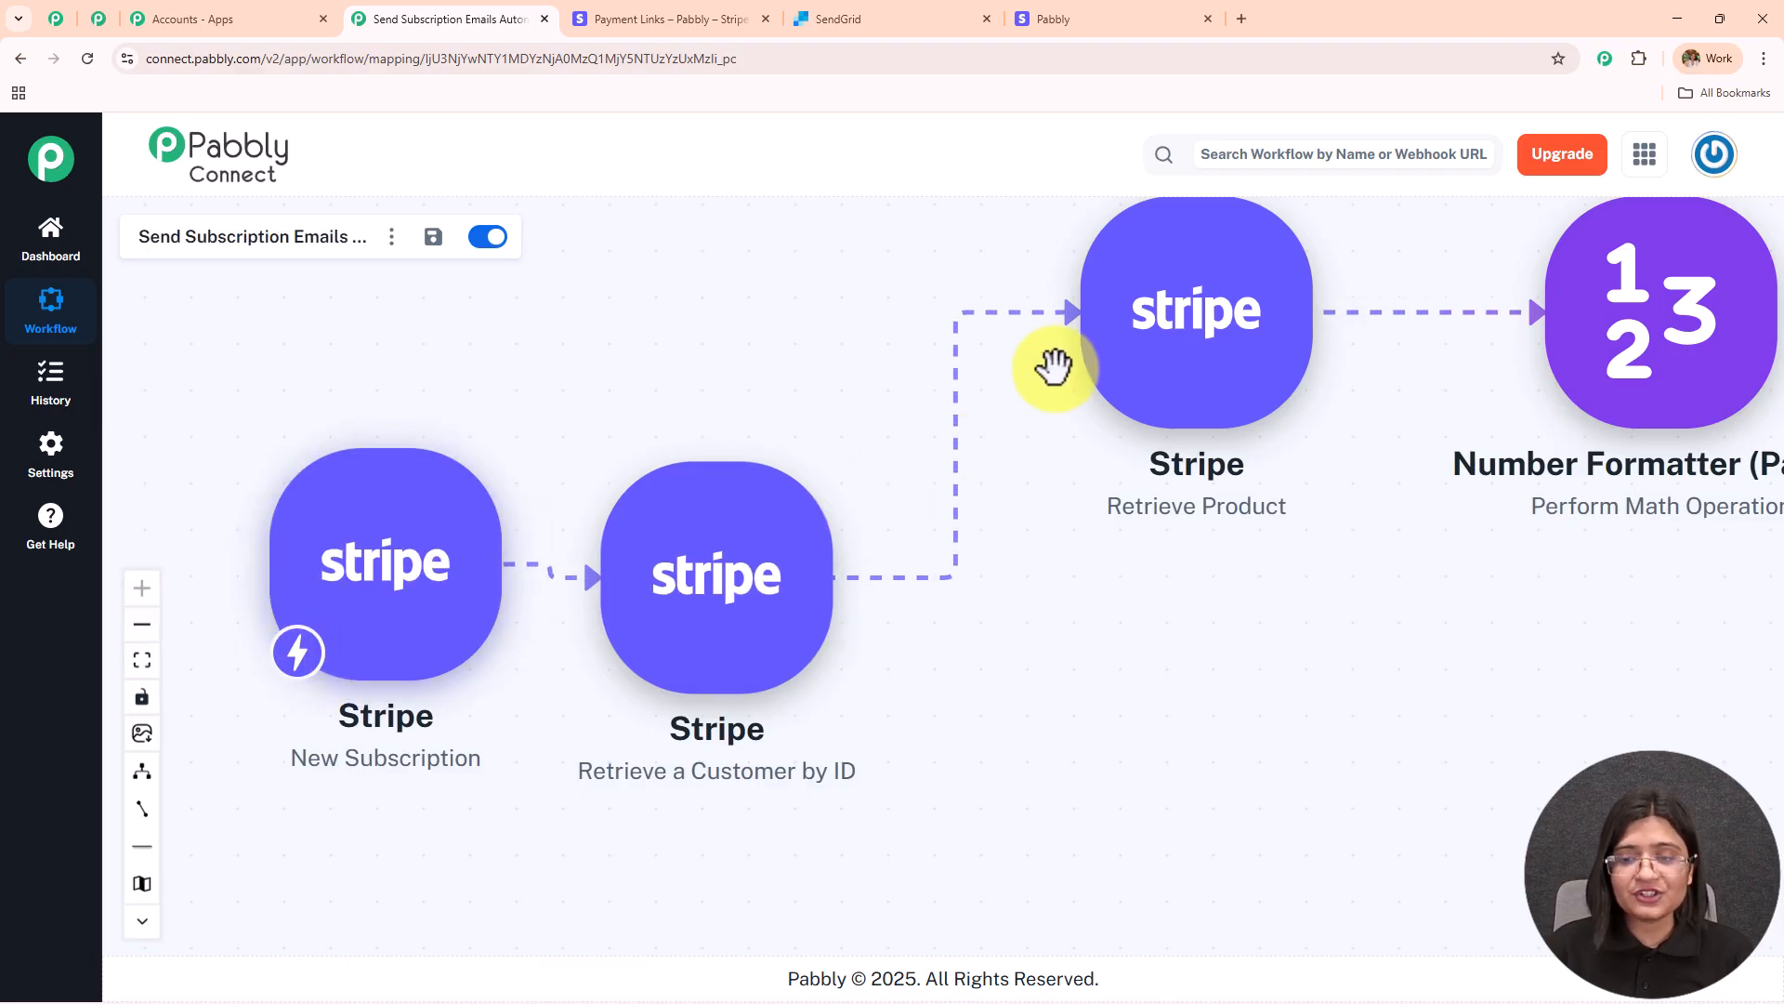
pyautogui.moveTo(1179, 379); pyautogui.dragTo(1047, 600)
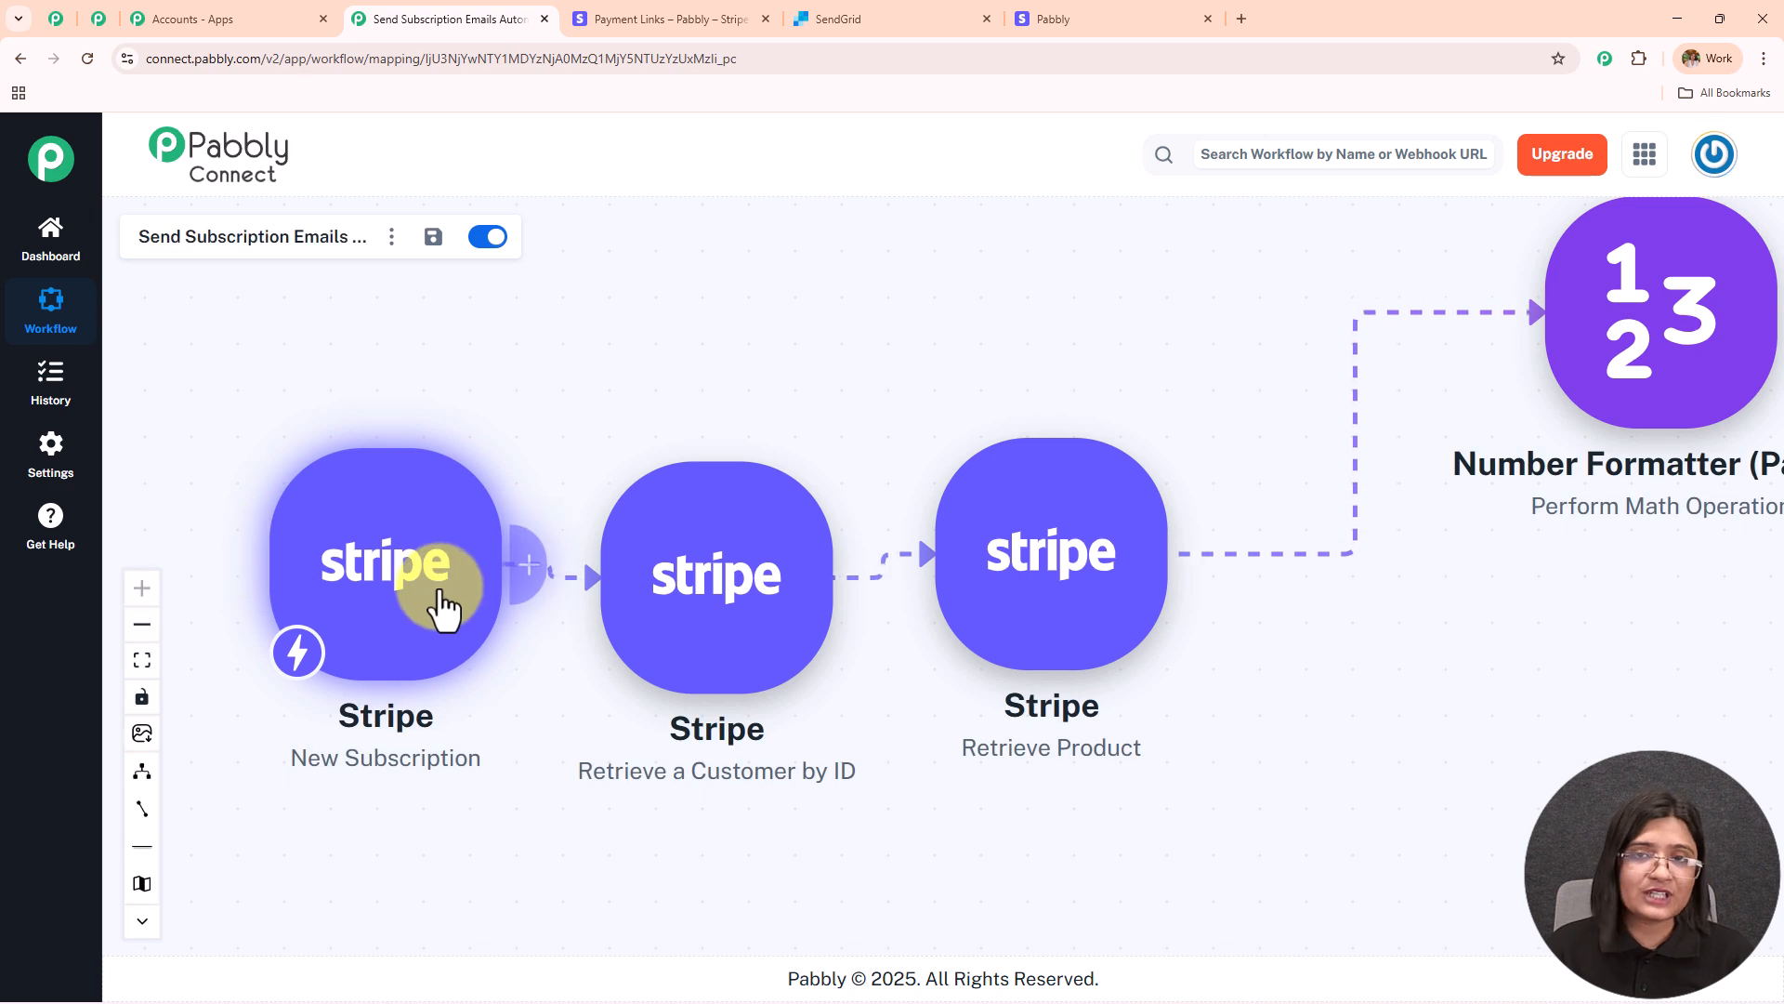
pyautogui.moveTo(1533, 610); pyautogui.dragTo(1053, 611)
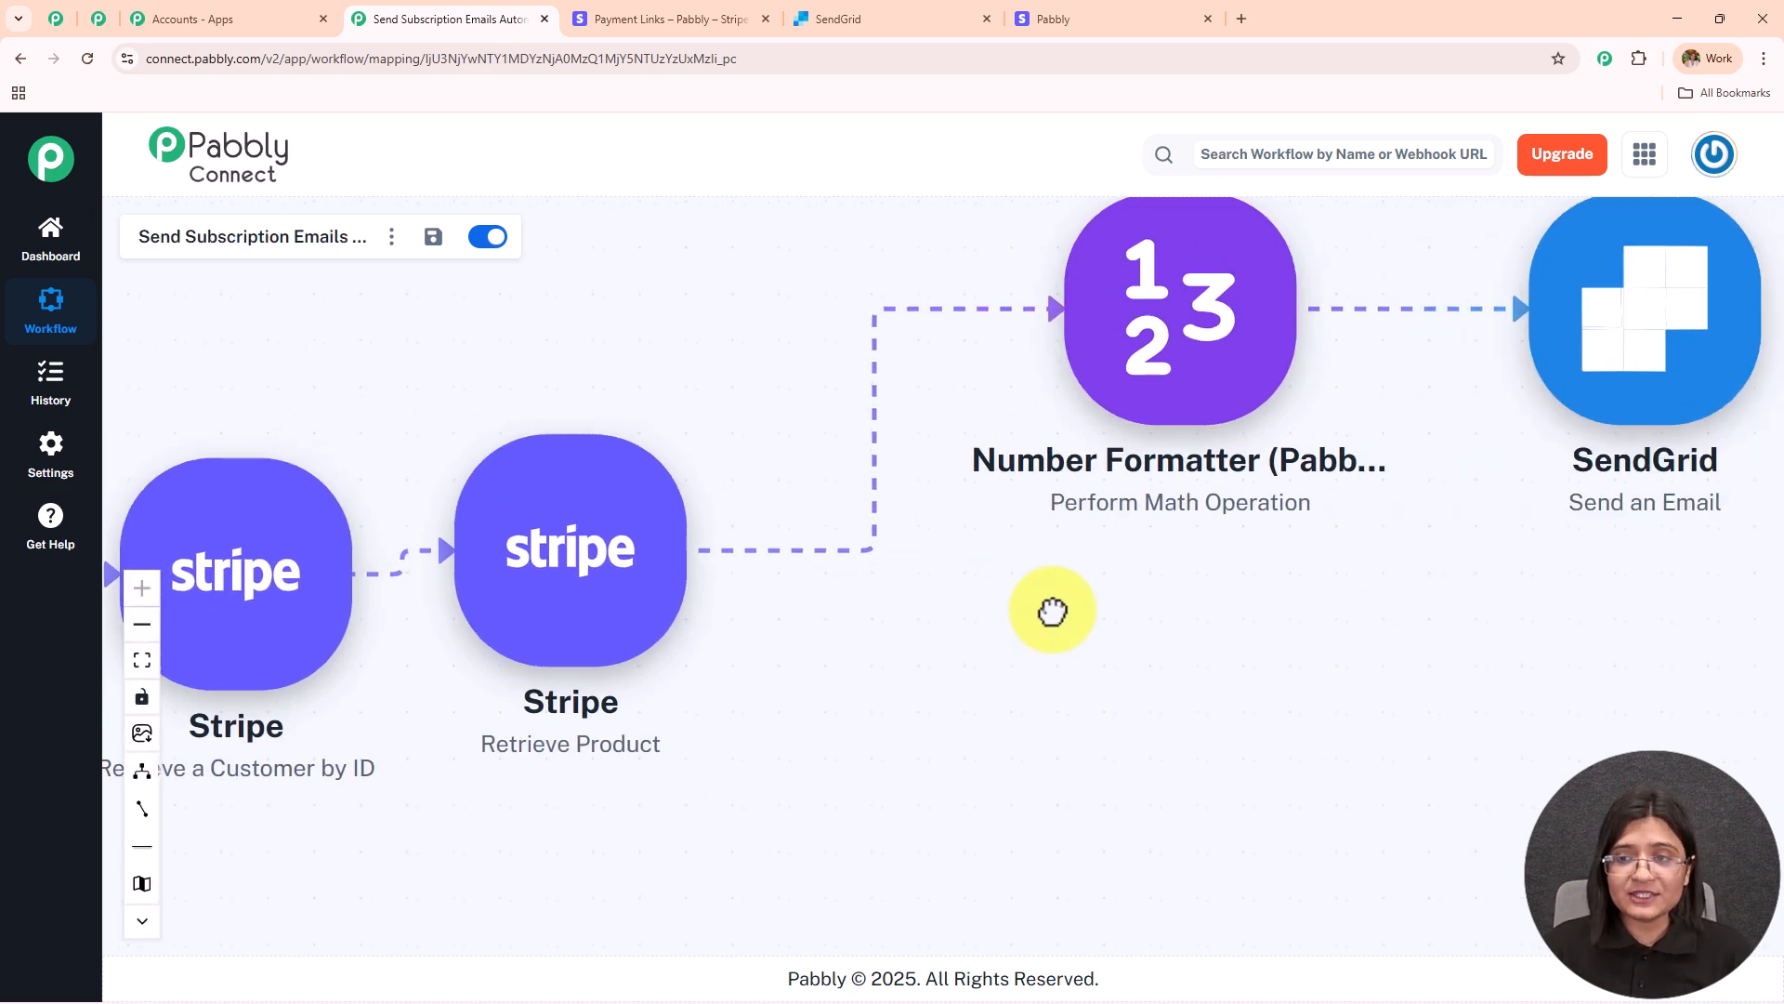
pyautogui.moveTo(1185, 375); pyautogui.dragTo(941, 586)
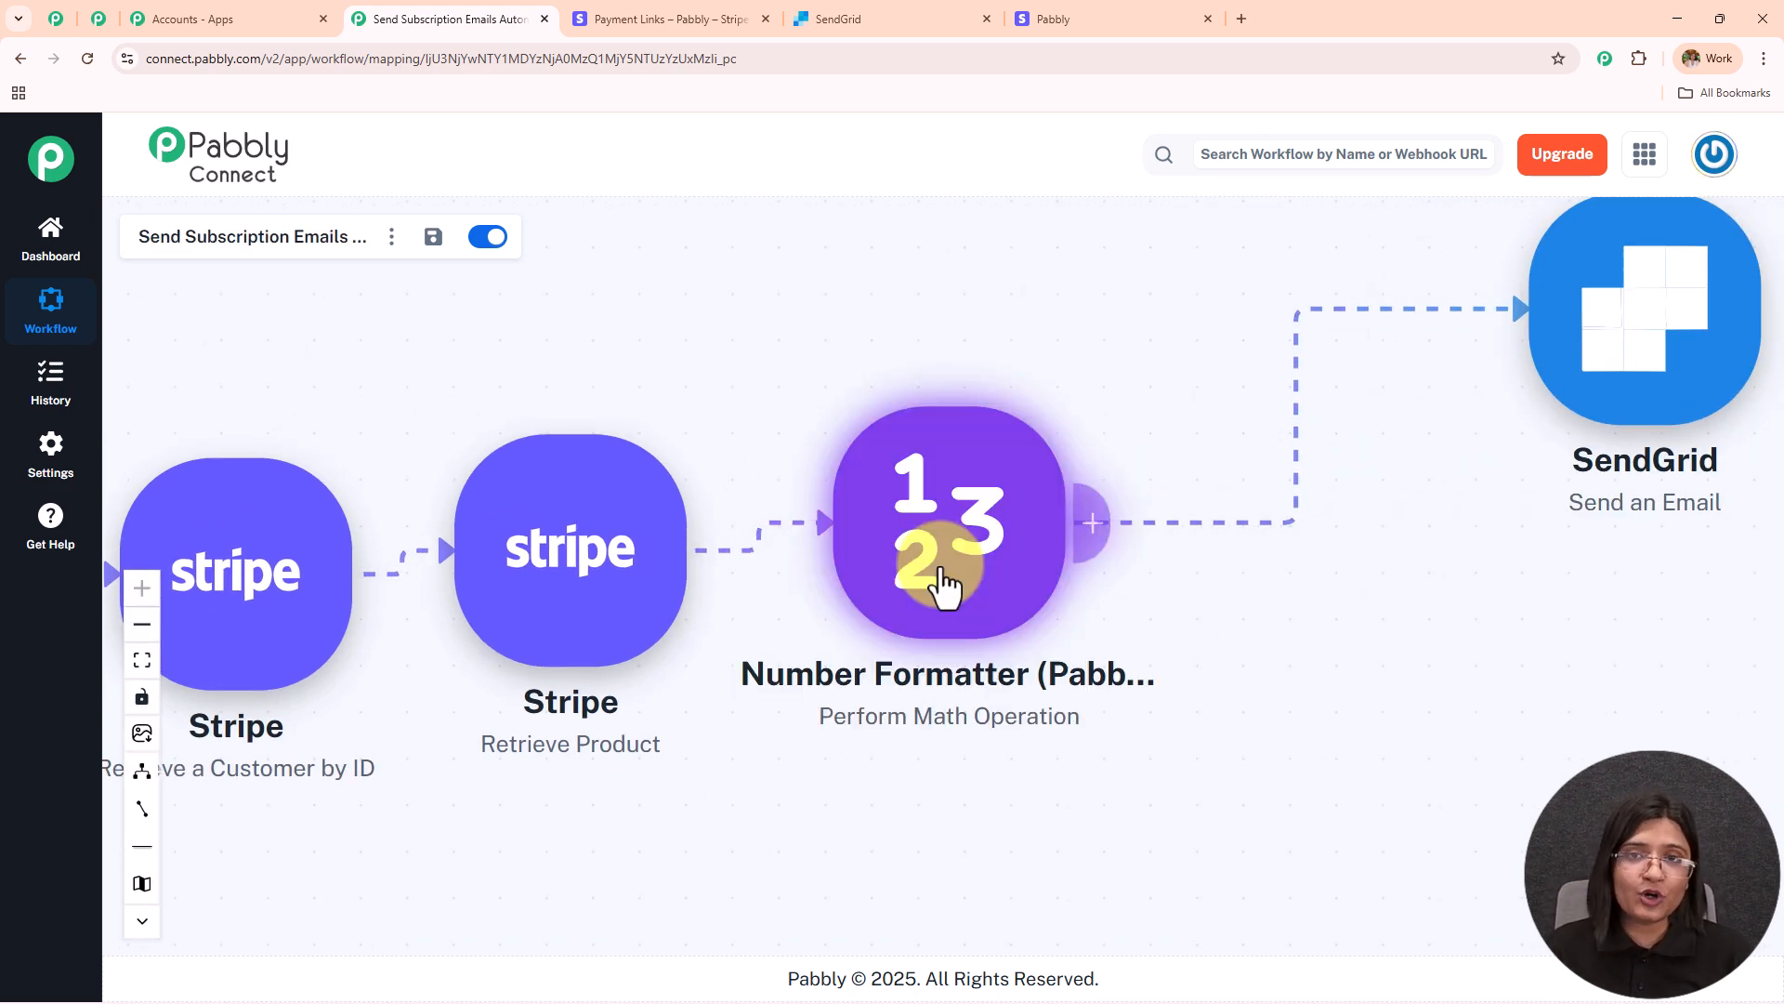
pyautogui.moveTo(1730, 307); pyautogui.dragTo(1399, 539)
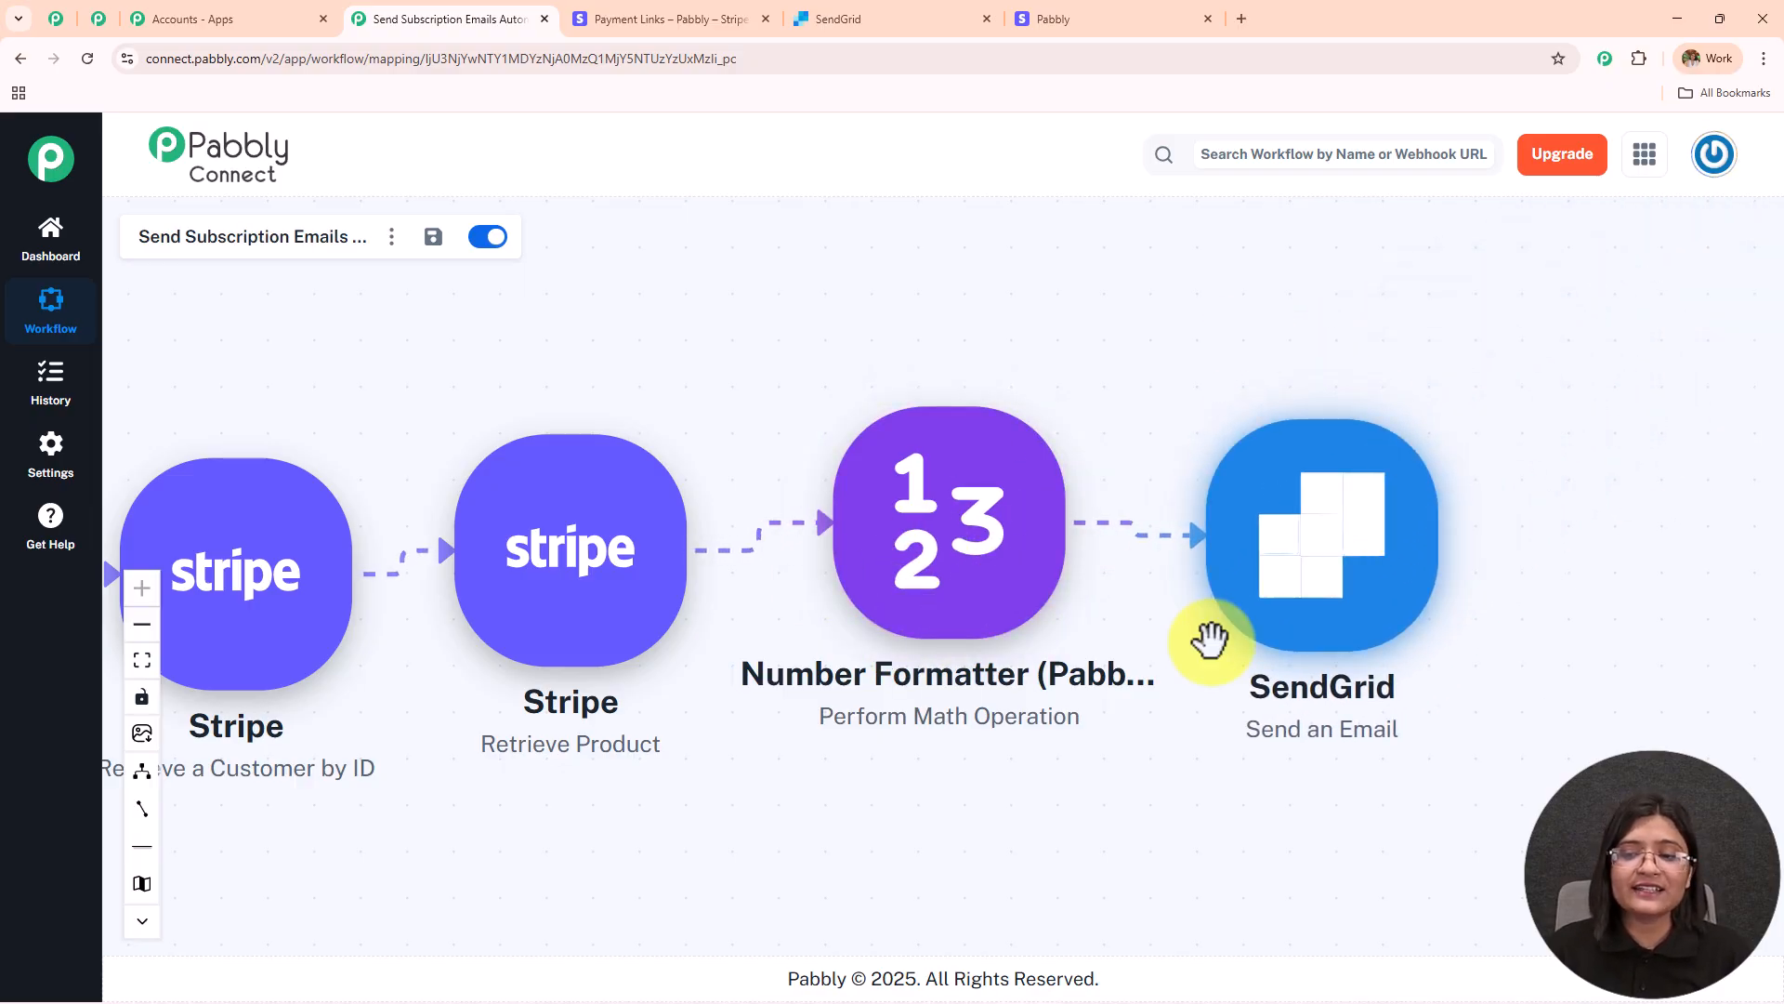
pyautogui.moveTo(940, 346); pyautogui.dragTo(1272, 260)
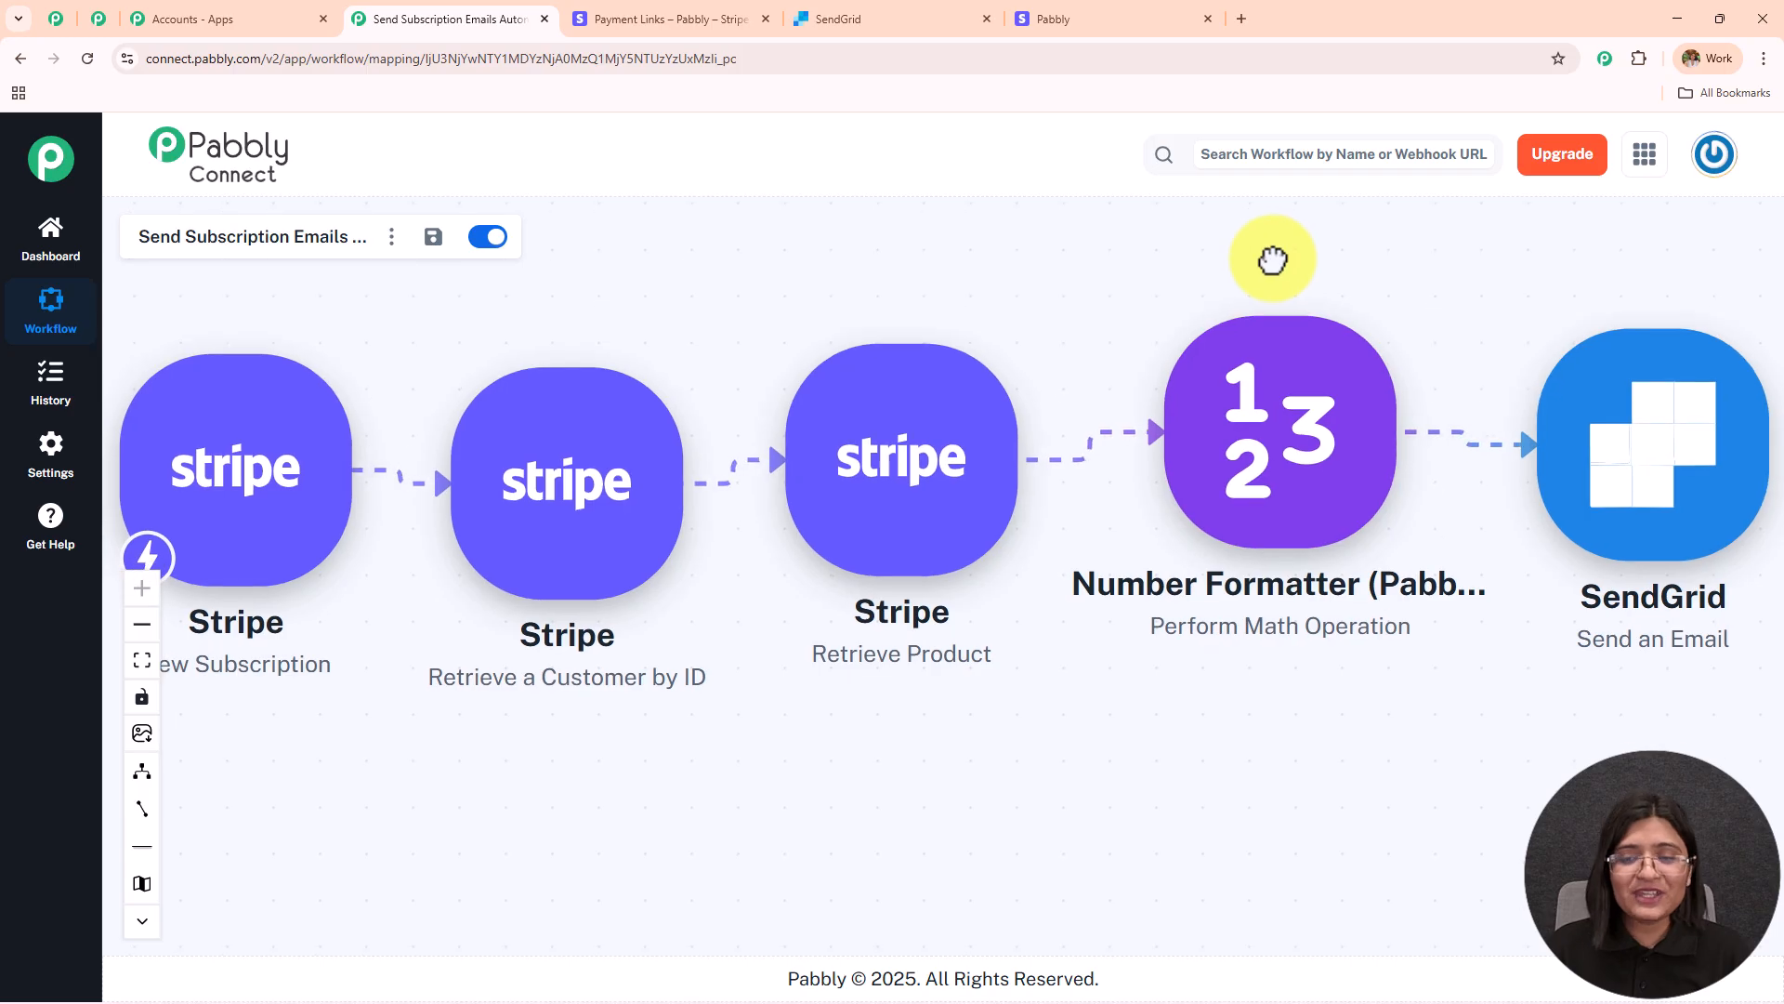